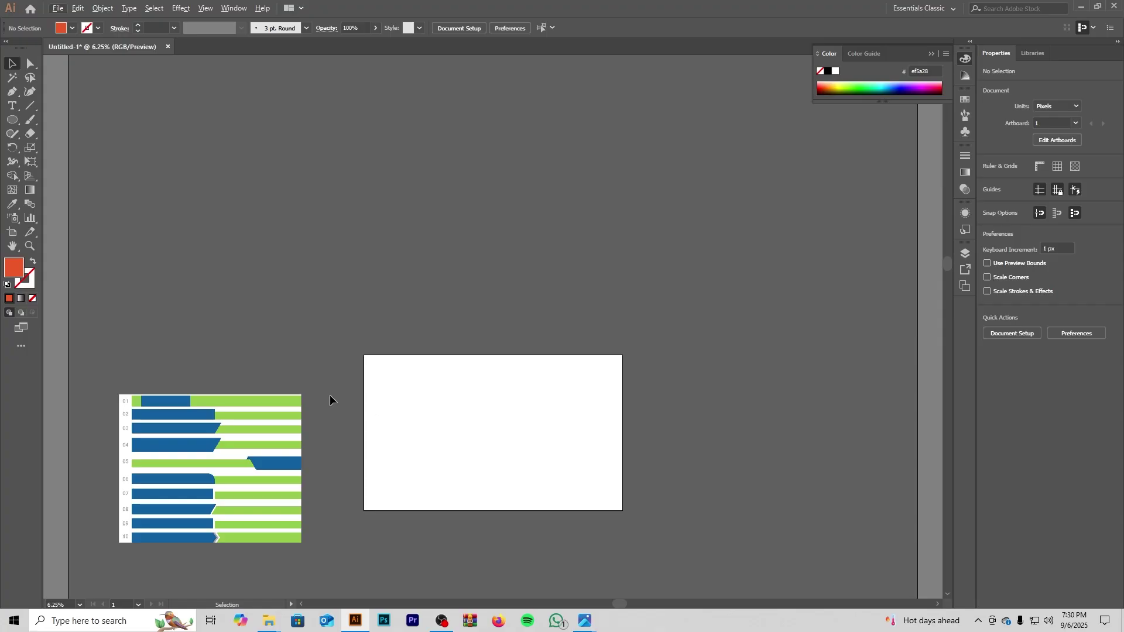
Step: Move the linked reference image of ten numbered banners onto the artboard, roughly centred across its width
left_click_drag(200, 466, 464, 431)
left_click(242, 318)
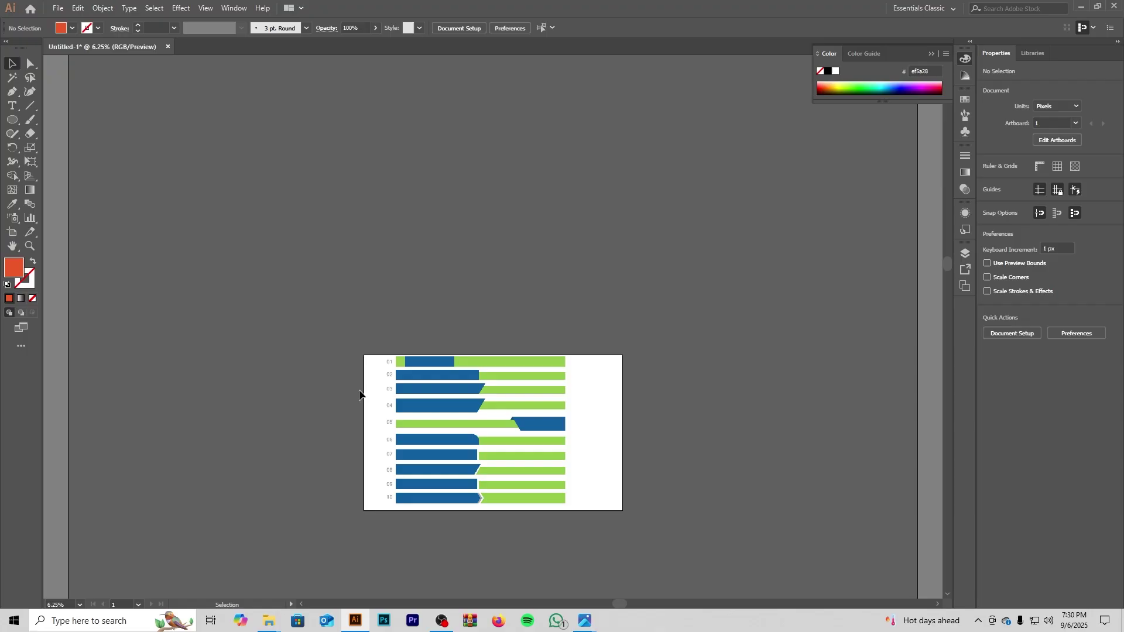
scroll(315, 369, "up", 2)
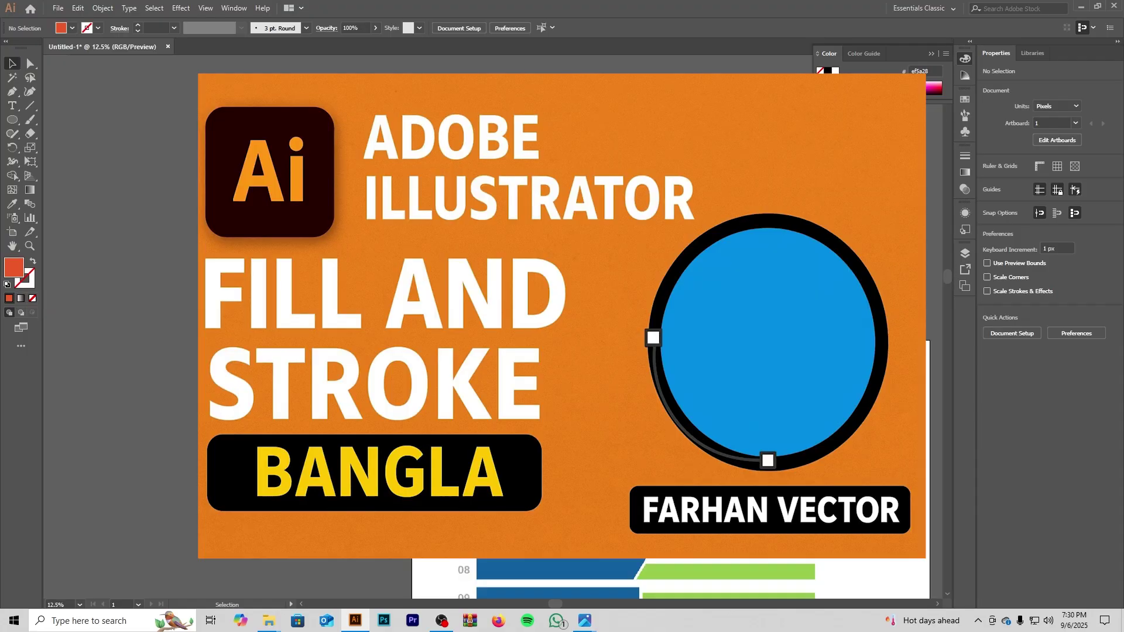
scroll(315, 369, "down", 1)
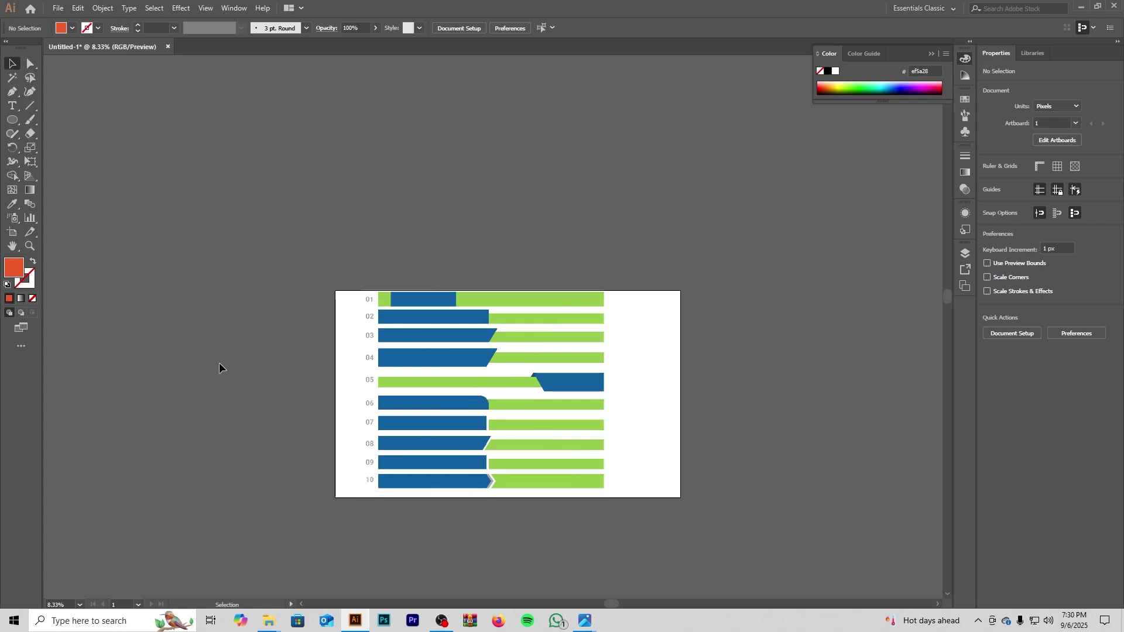
scroll(457, 432, "up", 1)
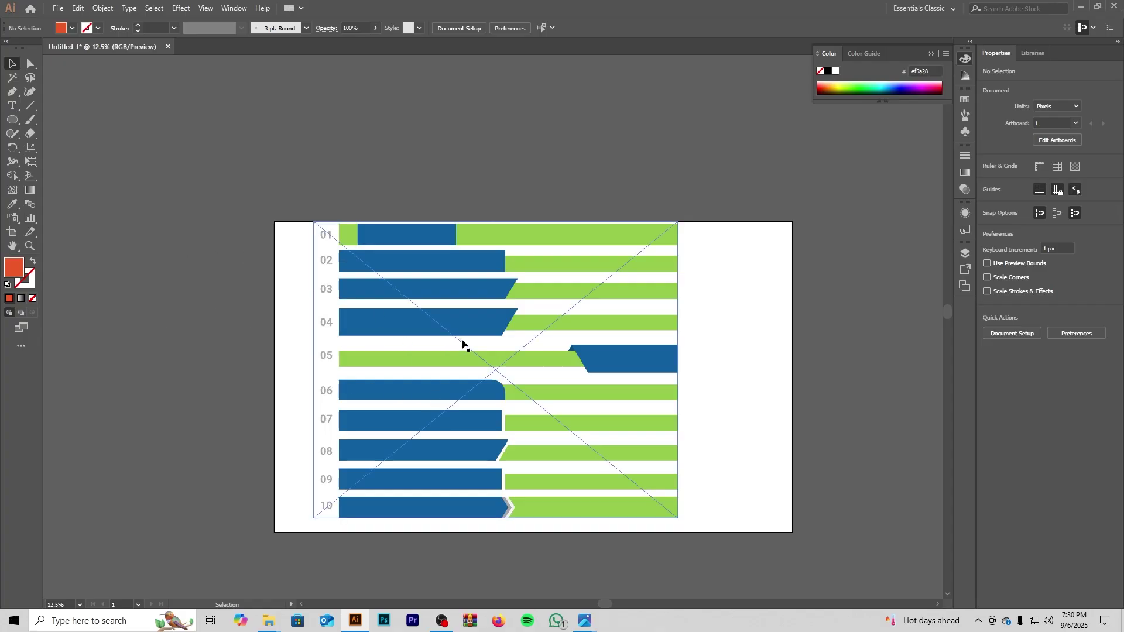
mouse_move(460, 334)
left_mouse_down()
mouse_move(476, 343)
mouse_move(479, 332)
left_mouse_up()
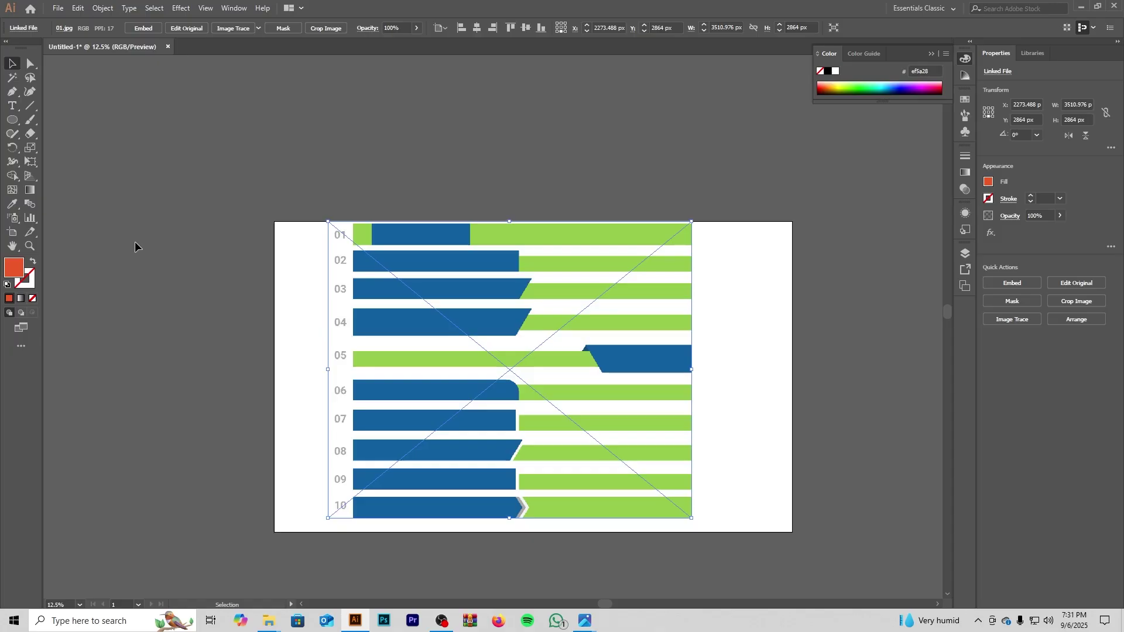
Step: Fit the artboard exactly to the bounds of the banner reference image, then leave artboard editing
left_click(13, 234)
left_click(514, 373)
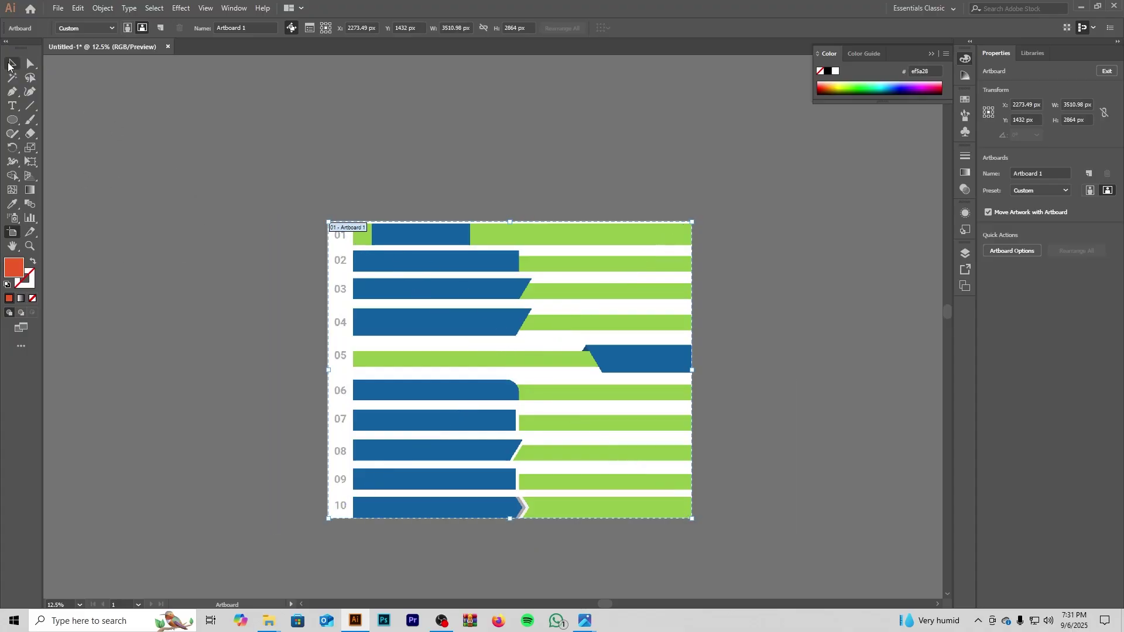
left_click(8, 65)
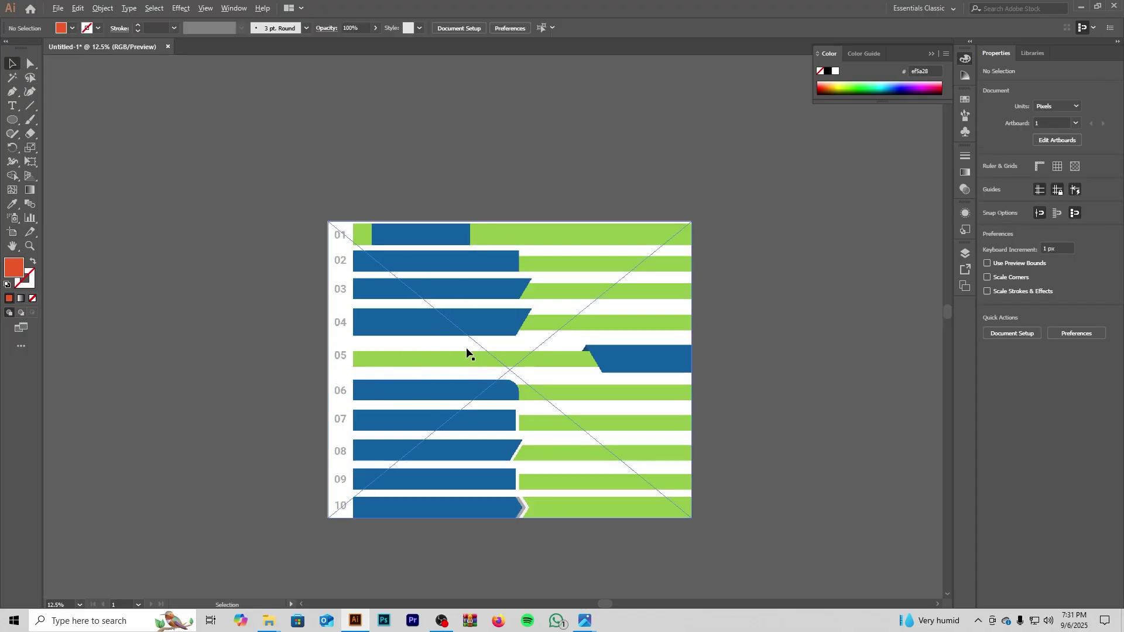
scroll(467, 351, "up", 1)
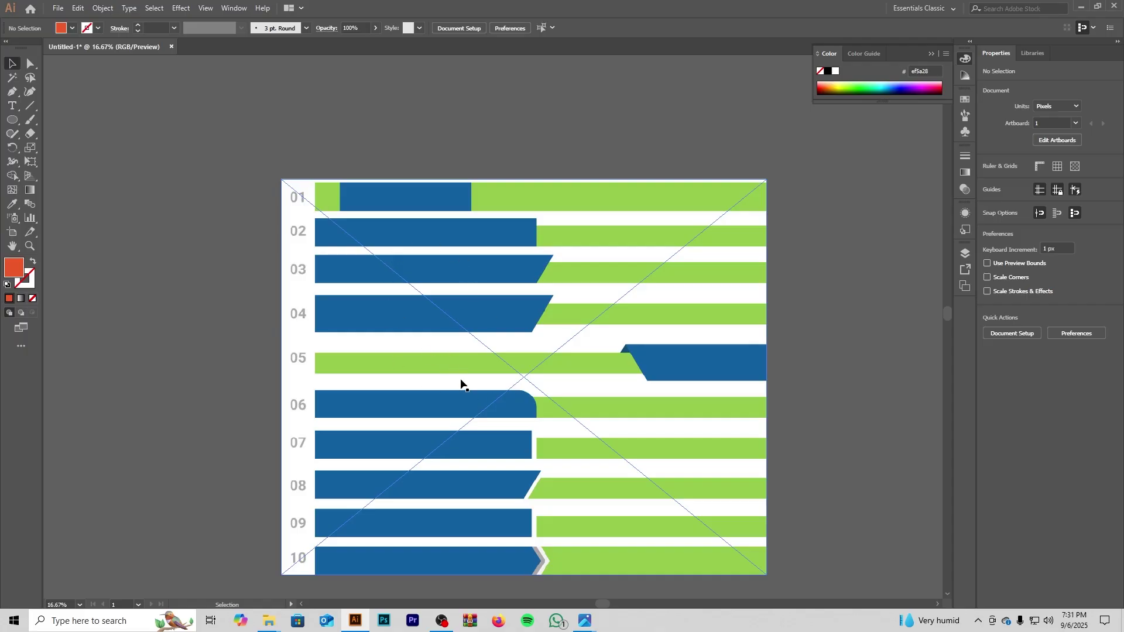
scroll(461, 383, "down", 1)
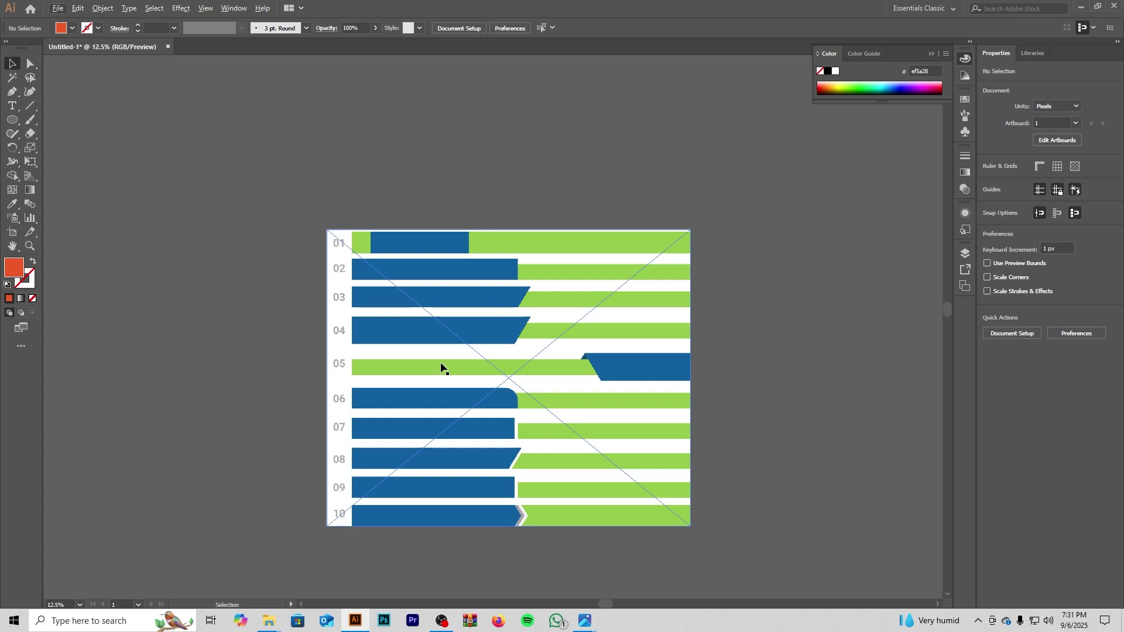
Step: Lock the banner reference image in place
key("a")
key("v")
left_click(462, 340)
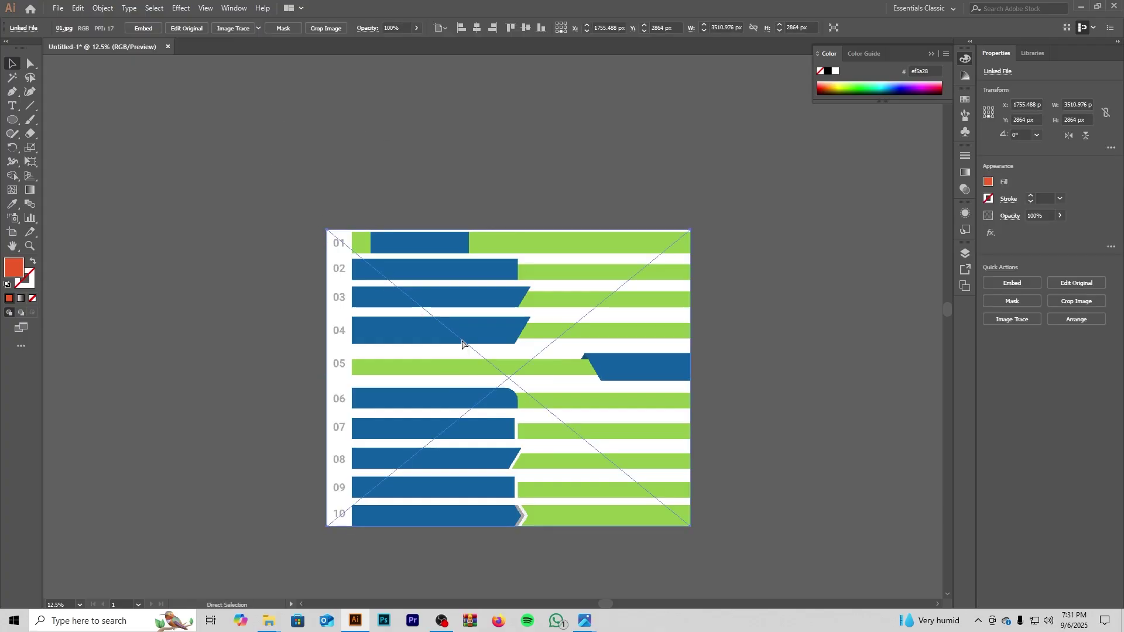
key("ctrl+2")
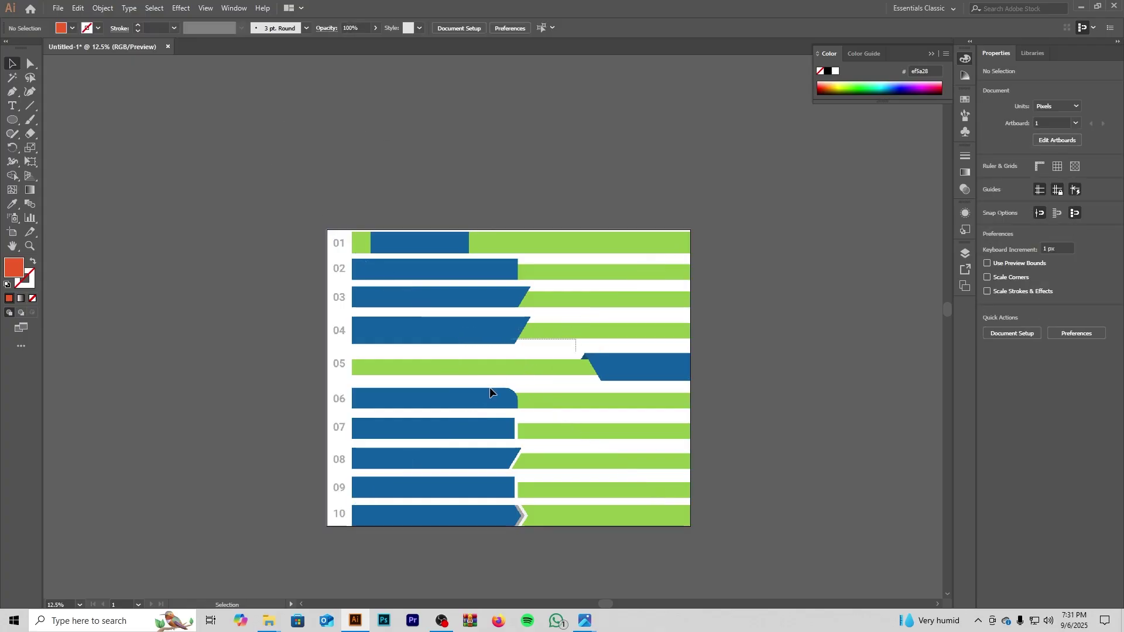
Step: Annotate banner 01 and the area above it with freehand Paintbrush marks and opposing arrows around the blue-green boundary
scroll(498, 349, "up", 2)
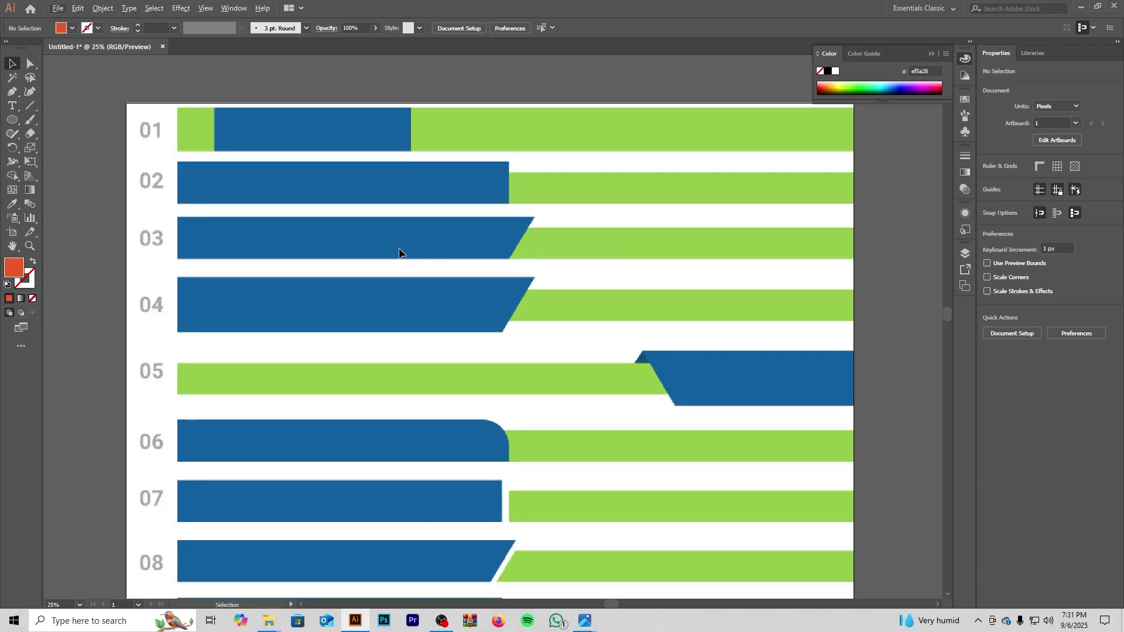
scroll(398, 247, "up", 2)
left_click_drag(346, 188, 486, 364)
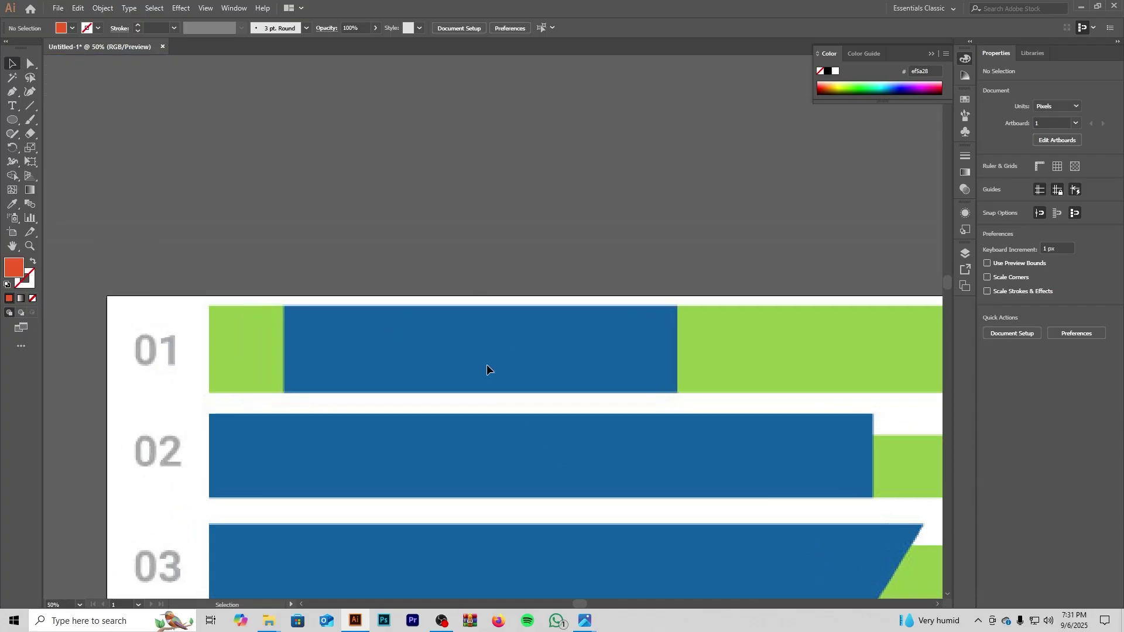
left_click_drag(566, 362, 293, 330)
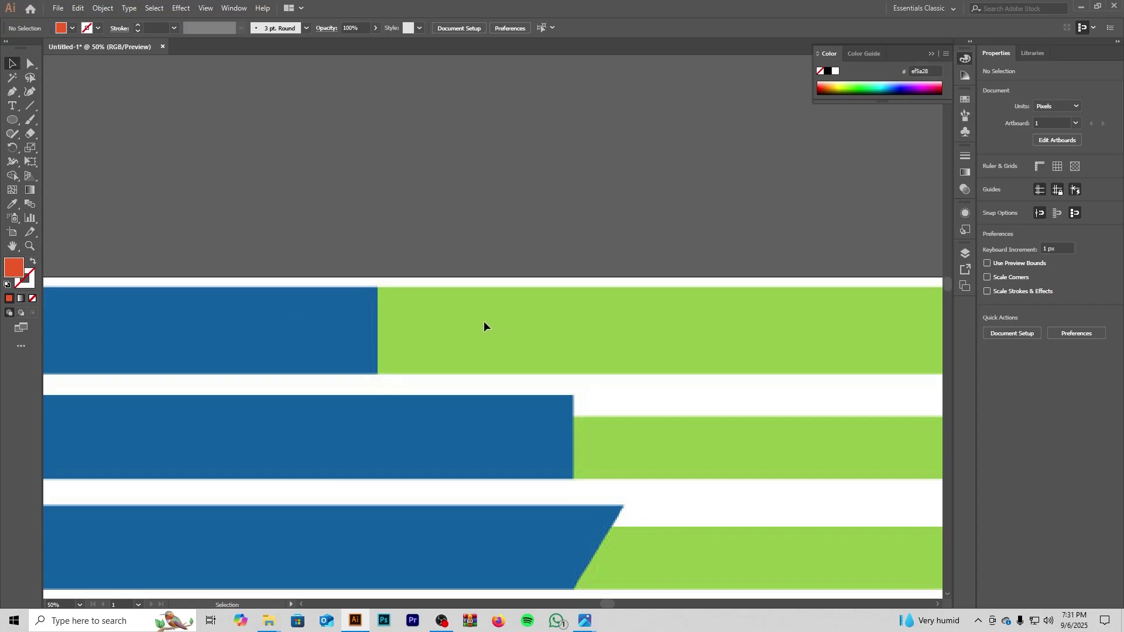
left_click_drag(469, 320, 682, 345)
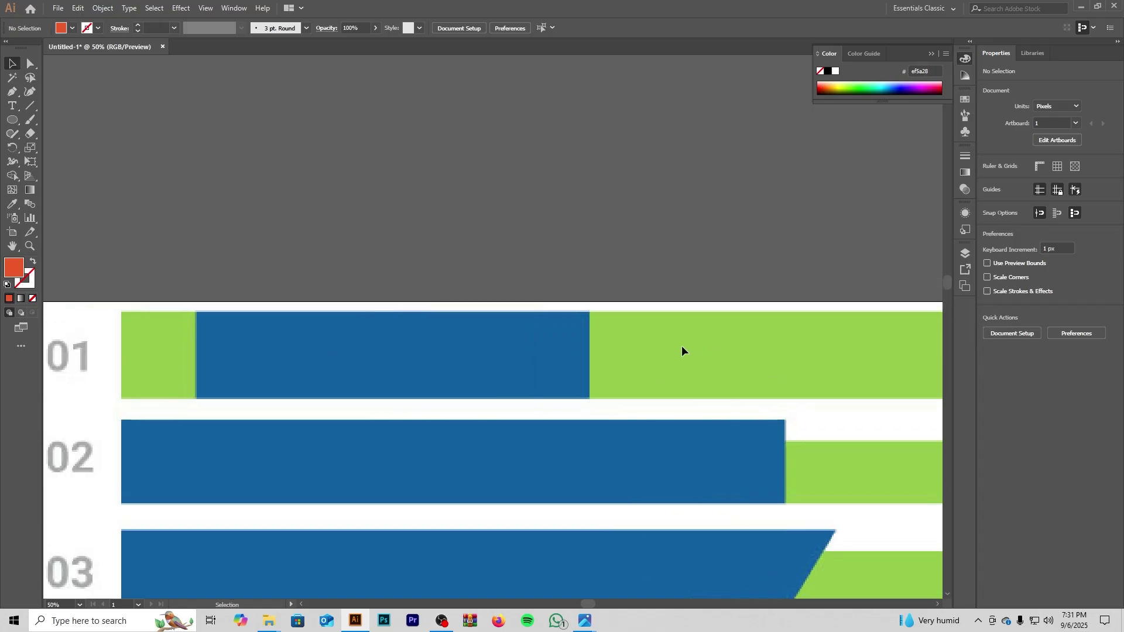
left_click_drag(401, 389, 449, 359)
key("b")
mouse_move(319, 350)
left_mouse_down()
mouse_move(416, 363)
mouse_move(354, 384)
left_mouse_up()
left_click_drag(678, 352, 754, 348)
left_click_drag(703, 341, 726, 344)
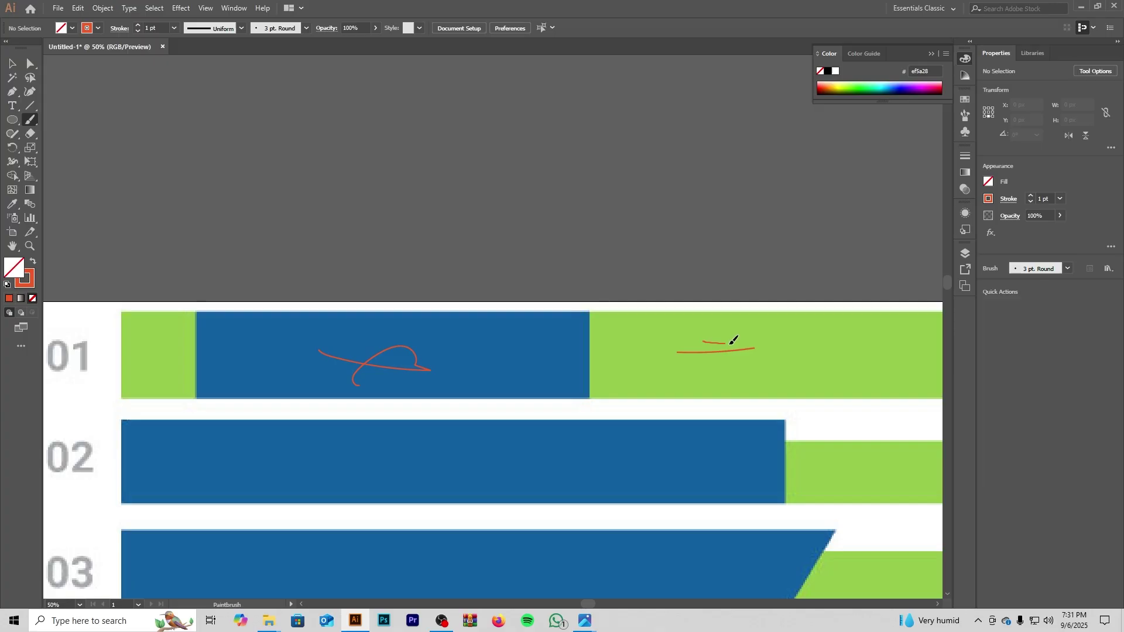
left_click_drag(650, 338, 779, 351)
left_click_drag(718, 330, 759, 364)
left_click_drag(564, 328, 630, 373)
left_click_drag(516, 351, 656, 352)
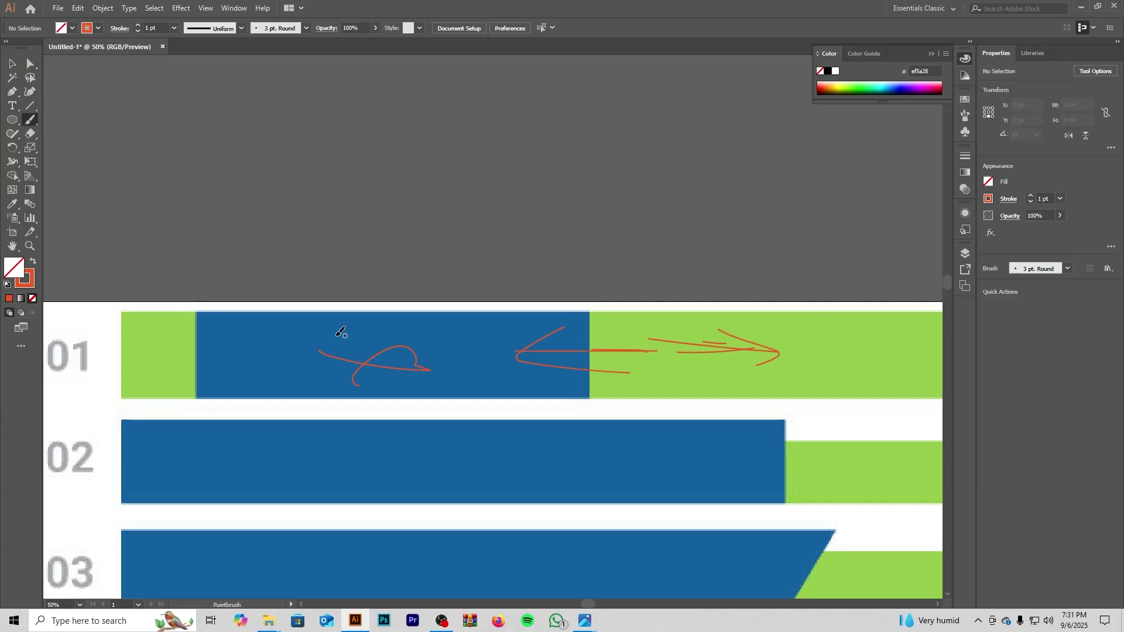
left_click_drag(372, 221, 360, 314)
left_click_drag(309, 304, 423, 302)
left_click_drag(786, 385, 809, 205)
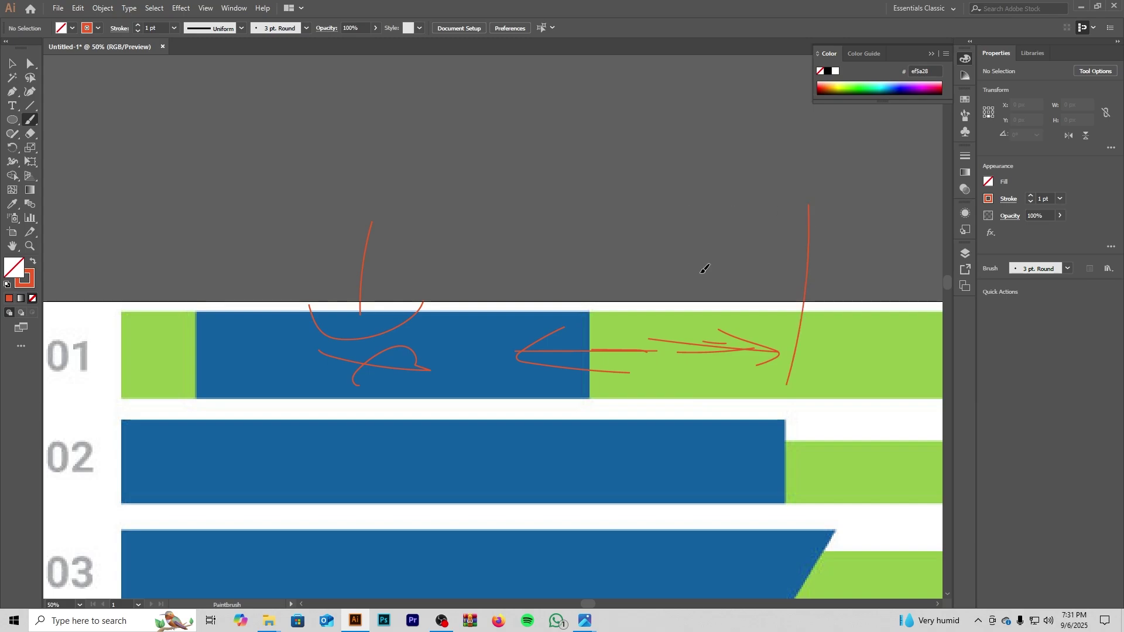
left_click_drag(691, 228, 812, 300)
Step: Undo all the Paintbrush strokes drawn on and above banner 01
key("ctrl+z")
key("ctrl+z")
key("ctrl+z")
key("ctrl+z")
key("ctrl+z")
key("ctrl+z")
key("ctrl+z")
key("ctrl+z")
key("ctrl+z")
key("ctrl+z")
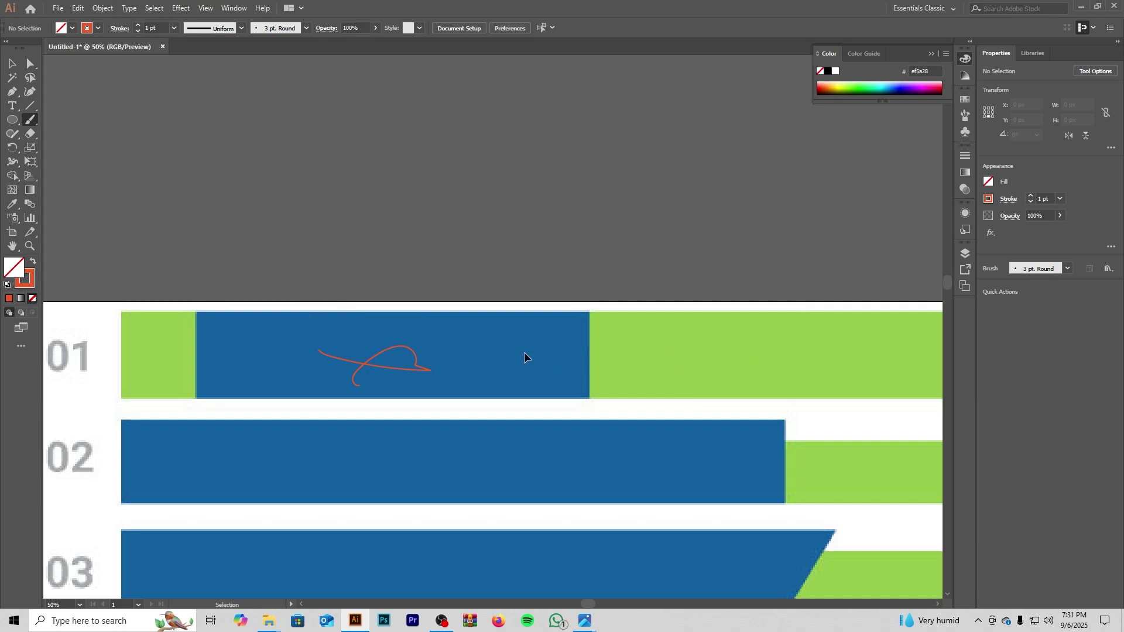
key("ctrl+z")
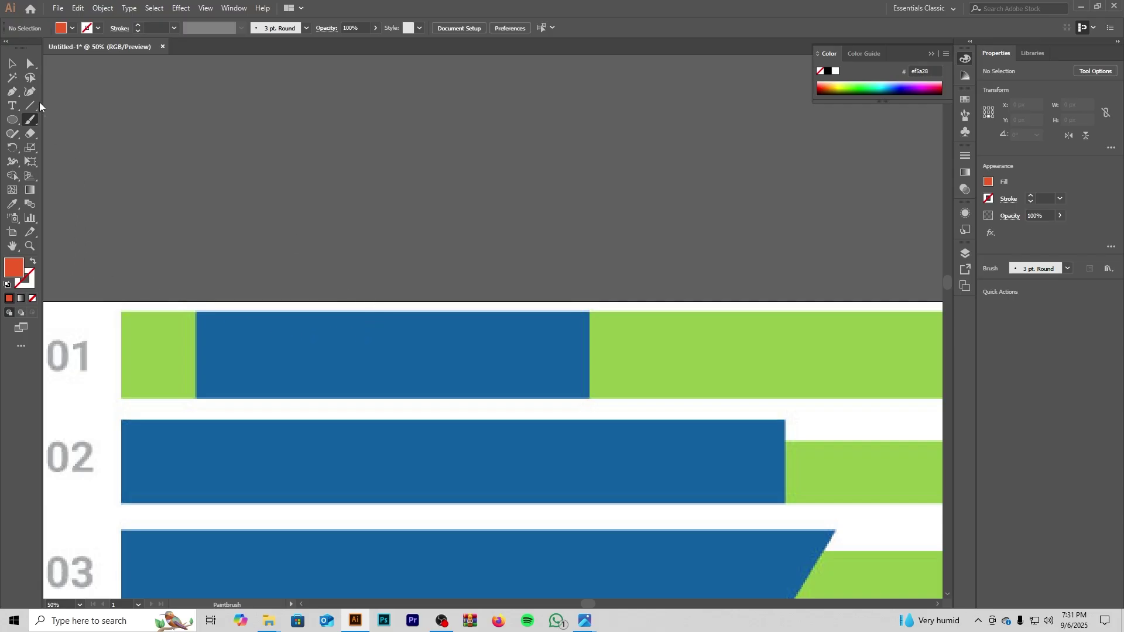
Step: Paint a short horizontal Blob Brush stroke inside the blue section of banner 01
key("shift+b")
left_click_drag(295, 360, 375, 357)
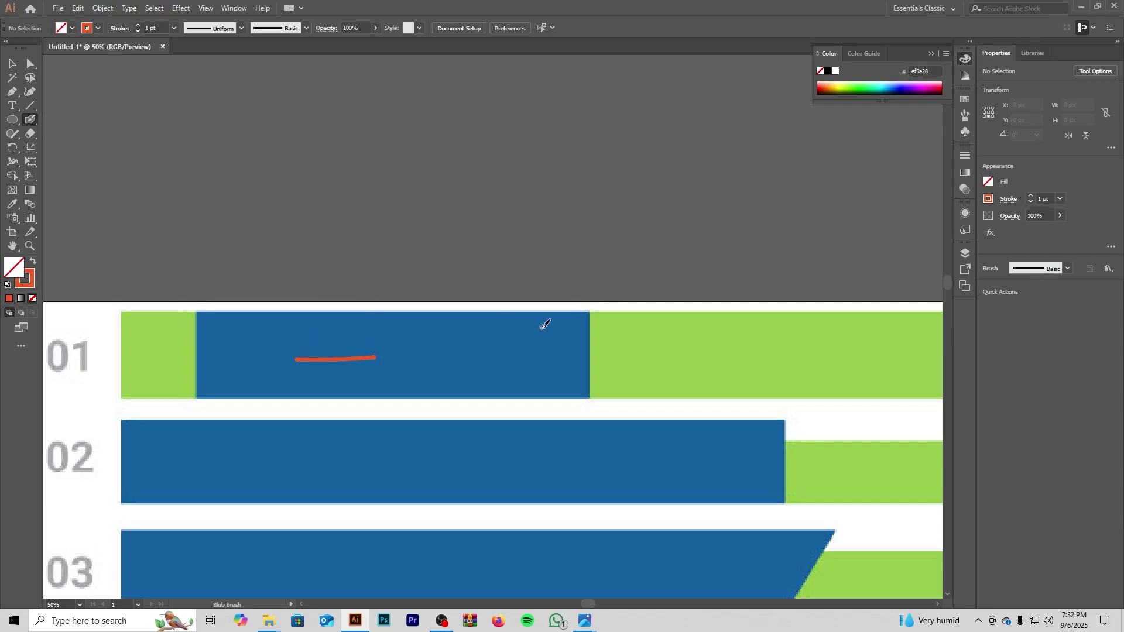
Step: Try a large hooked Blob Brush stroke across banners 01 to 03, and undo it
key("space")
mouse_move(558, 331)
left_mouse_down()
mouse_move(394, 228)
mouse_move(359, 221)
mouse_move(320, 235)
left_mouse_up()
key("space")
mouse_move(482, 343)
left_mouse_down()
mouse_move(446, 298)
mouse_move(422, 291)
mouse_move(334, 294)
left_mouse_up()
mouse_move(386, 191)
left_mouse_down()
mouse_move(400, 455)
mouse_move(434, 312)
left_mouse_up()
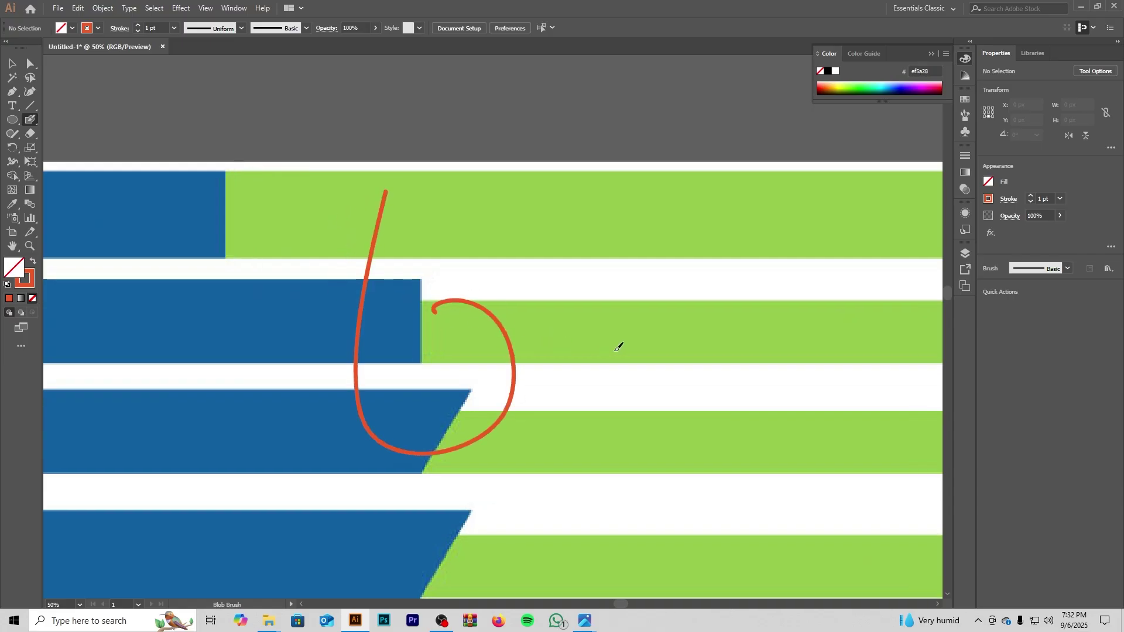
key("ctrl+z")
Step: Mark banner 02 with a Blob Brush line across its green section and a loop near the right end of its blue section
scroll(542, 358, "up", 2)
scroll(527, 328, "left", 3)
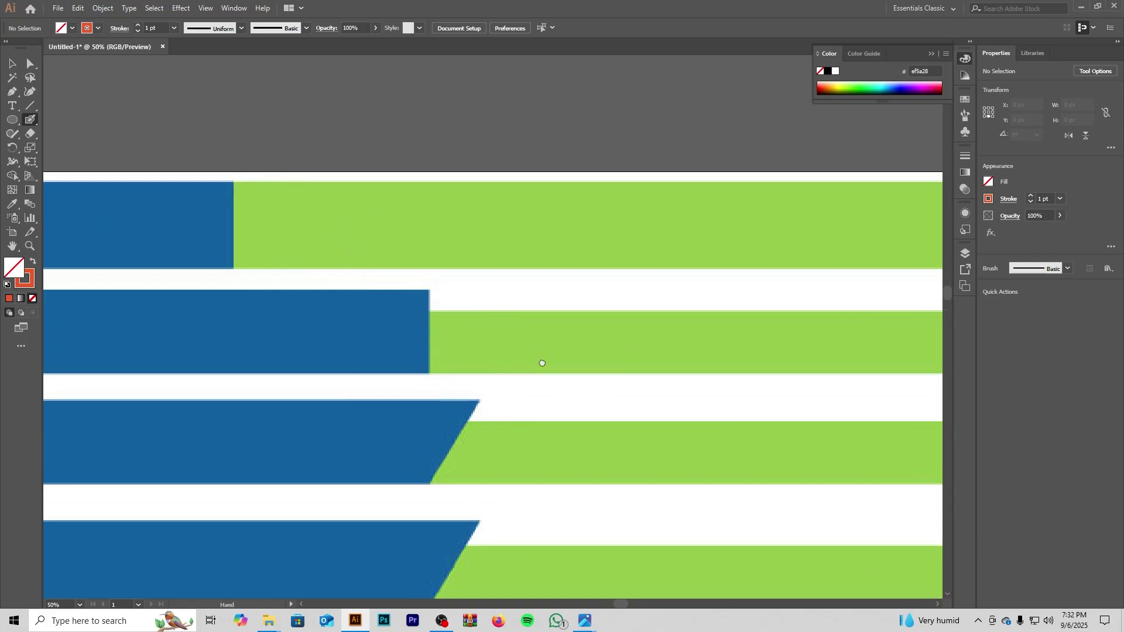
key("space")
left_click_drag(464, 269, 584, 311)
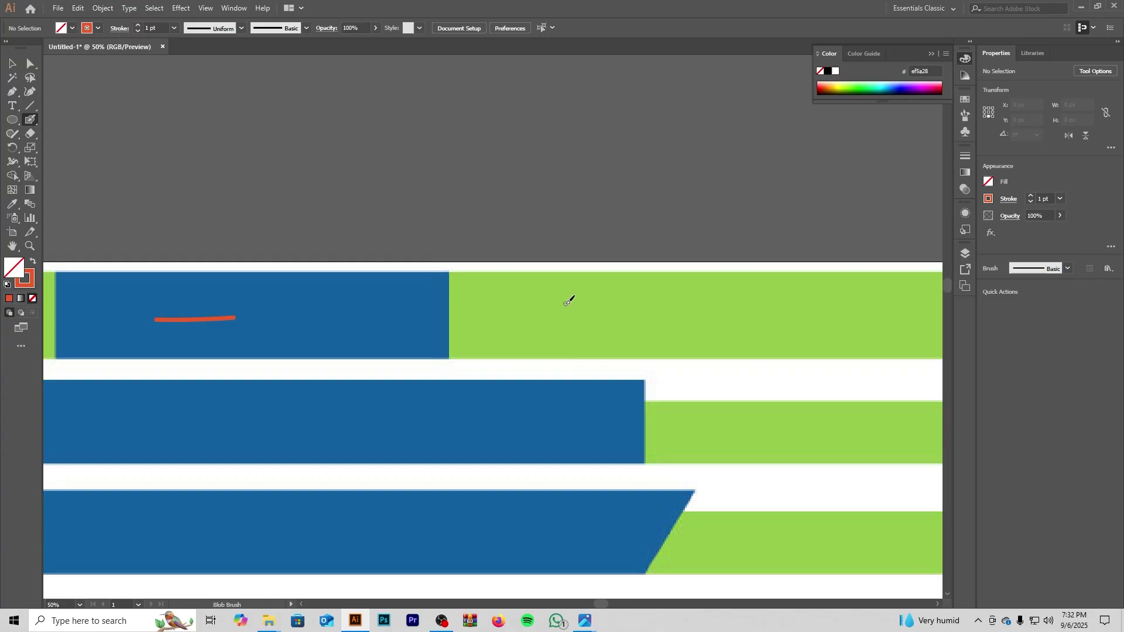
scroll(545, 306, "down", 2)
scroll(544, 307, "right", 2)
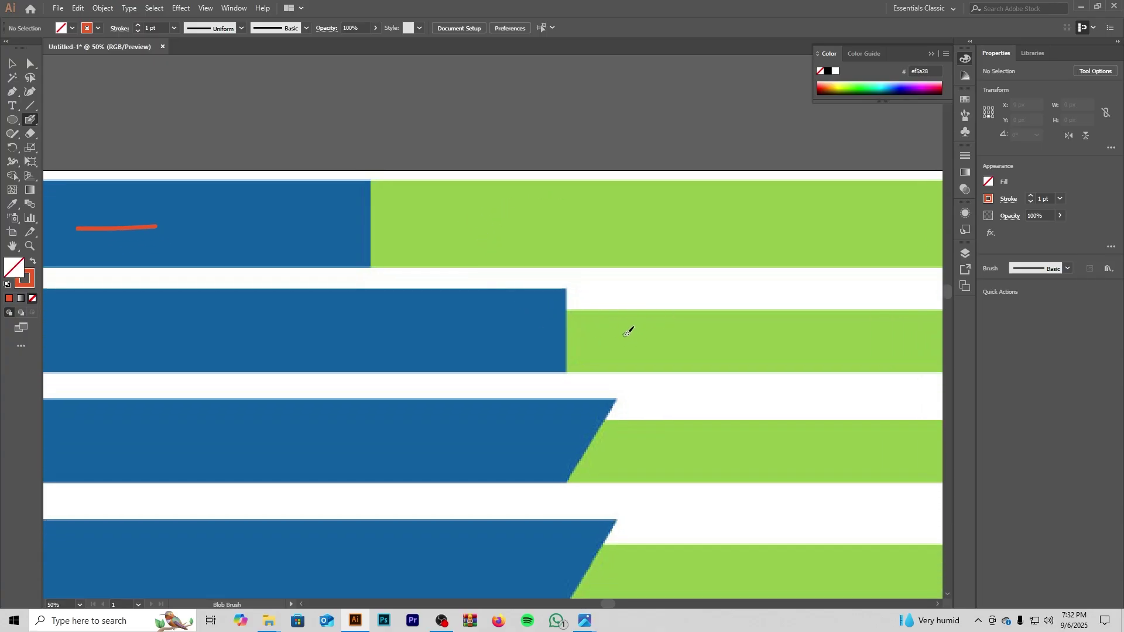
left_click_drag(644, 331, 765, 346)
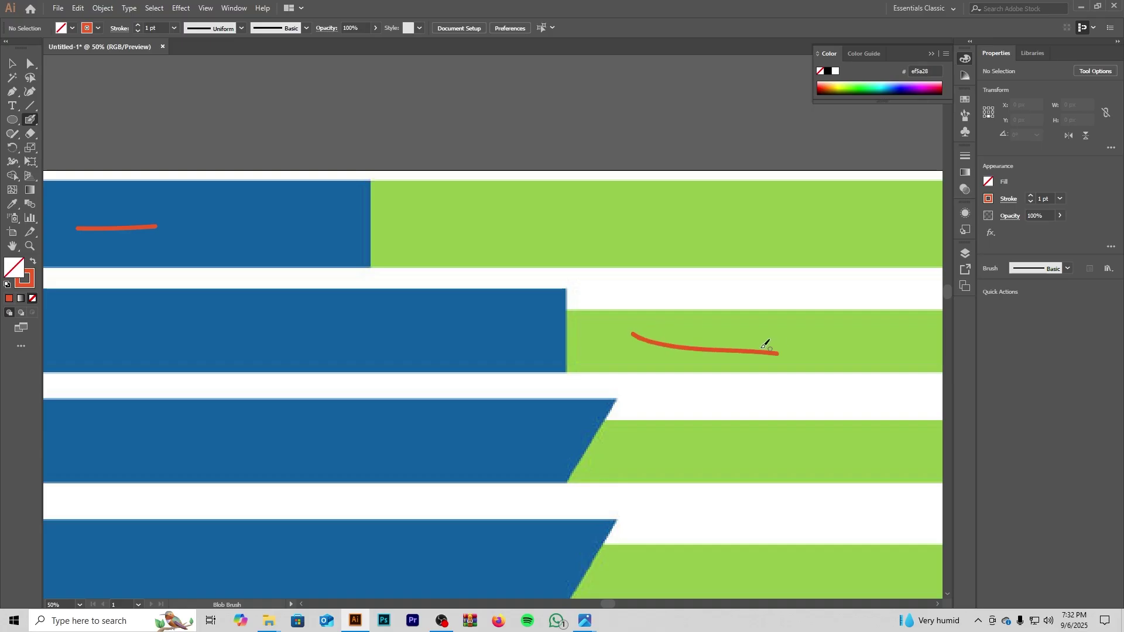
mouse_move(498, 305)
left_mouse_down()
mouse_move(527, 329)
mouse_move(512, 299)
left_mouse_up()
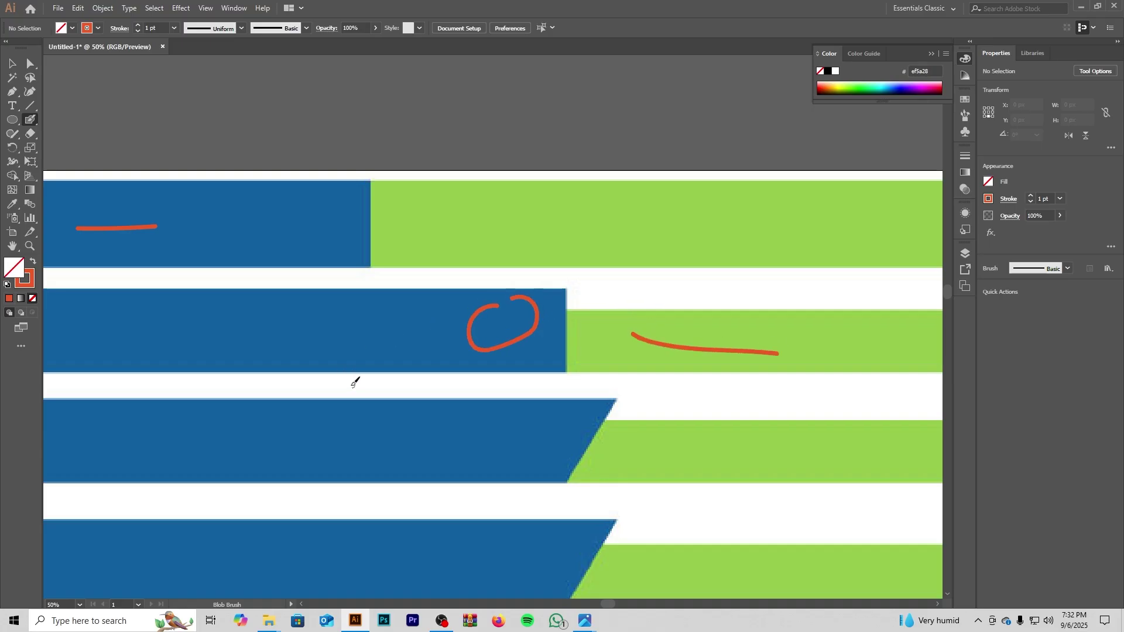
Step: Add Blob Brush arrow marks to banner 02, pointing right in its blue section and left in its green section
left_click(398, 352)
left_click(274, 291)
mouse_move(254, 311)
left_mouse_down()
mouse_move(320, 318)
mouse_move(316, 343)
left_mouse_up()
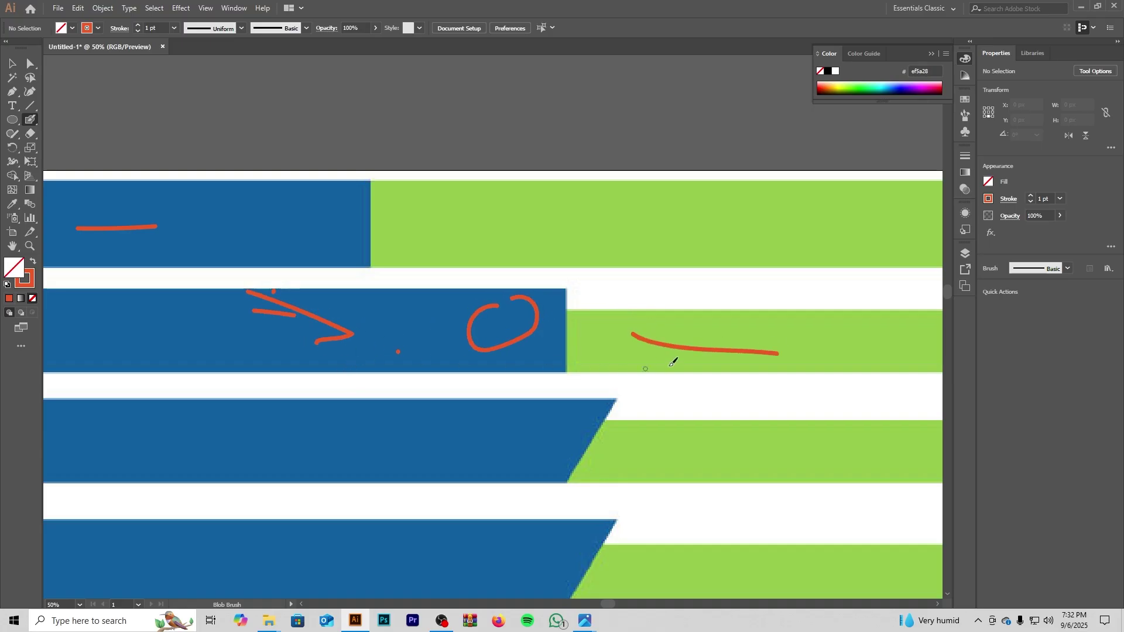
key("space")
left_click_drag(701, 351, 474, 337)
mouse_move(560, 337)
left_mouse_down()
mouse_move(673, 320)
mouse_move(543, 335)
left_mouse_up()
left_click_drag(655, 342, 527, 341)
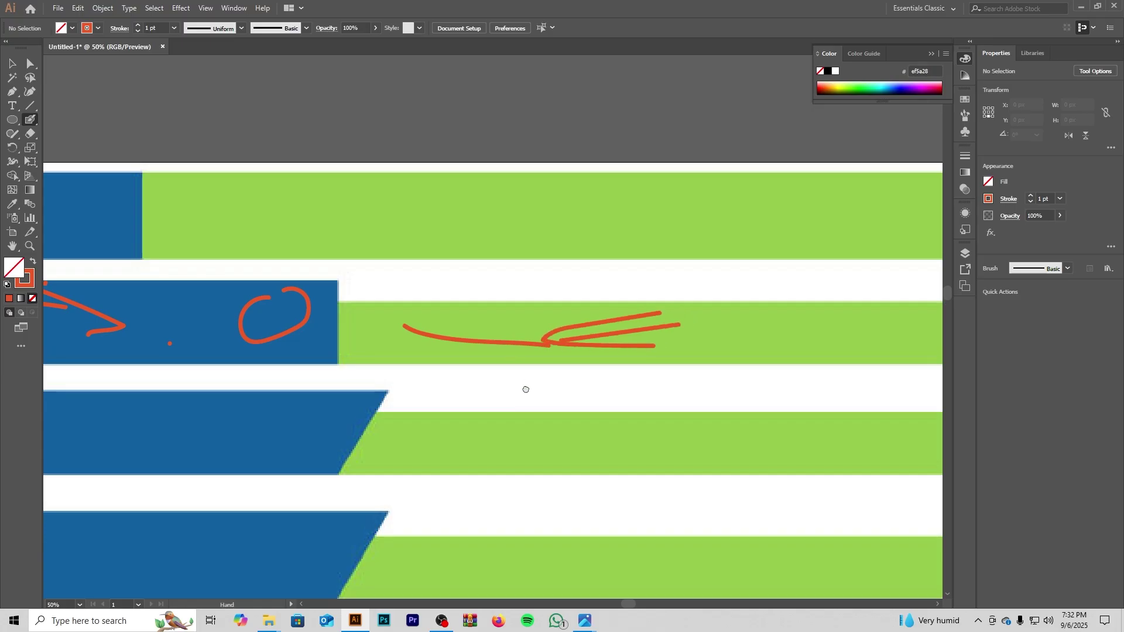
Step: Annotate banner 01 with a box at the blue-green boundary, a left-pointing arrow, and a line leading to a circle in the green section
key("space")
left_click_drag(333, 244, 366, 313)
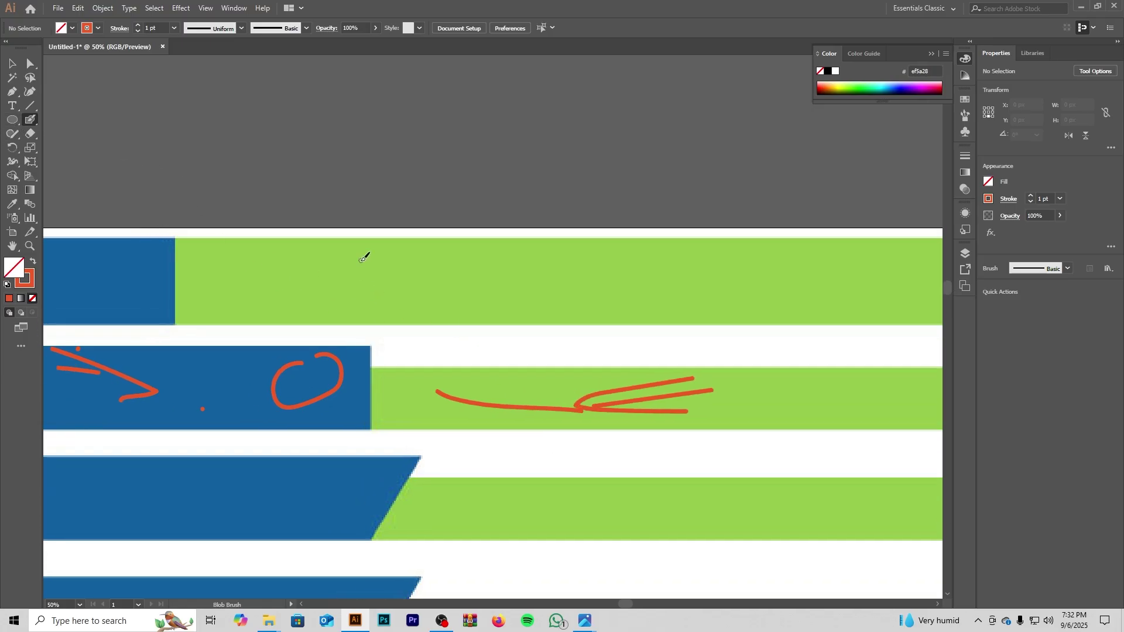
left_click_drag(360, 259, 522, 271)
mouse_move(175, 239)
left_mouse_down()
mouse_move(175, 319)
mouse_move(298, 320)
left_mouse_up()
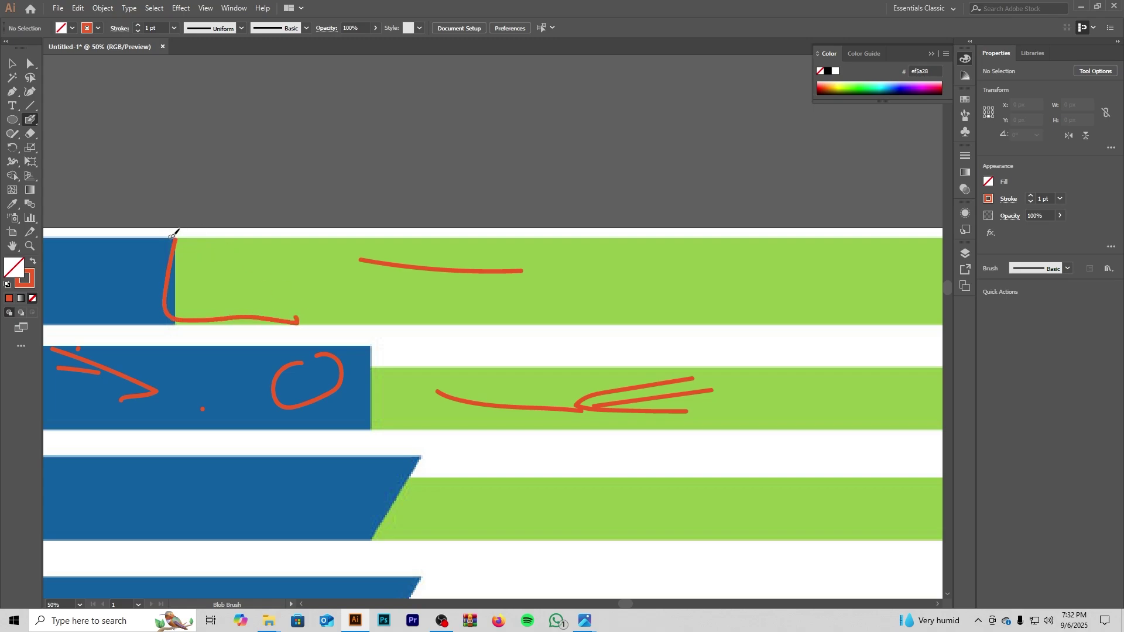
mouse_move(171, 238)
left_mouse_down()
mouse_move(267, 314)
mouse_move(368, 303)
left_mouse_up()
left_click_drag(272, 247, 338, 320)
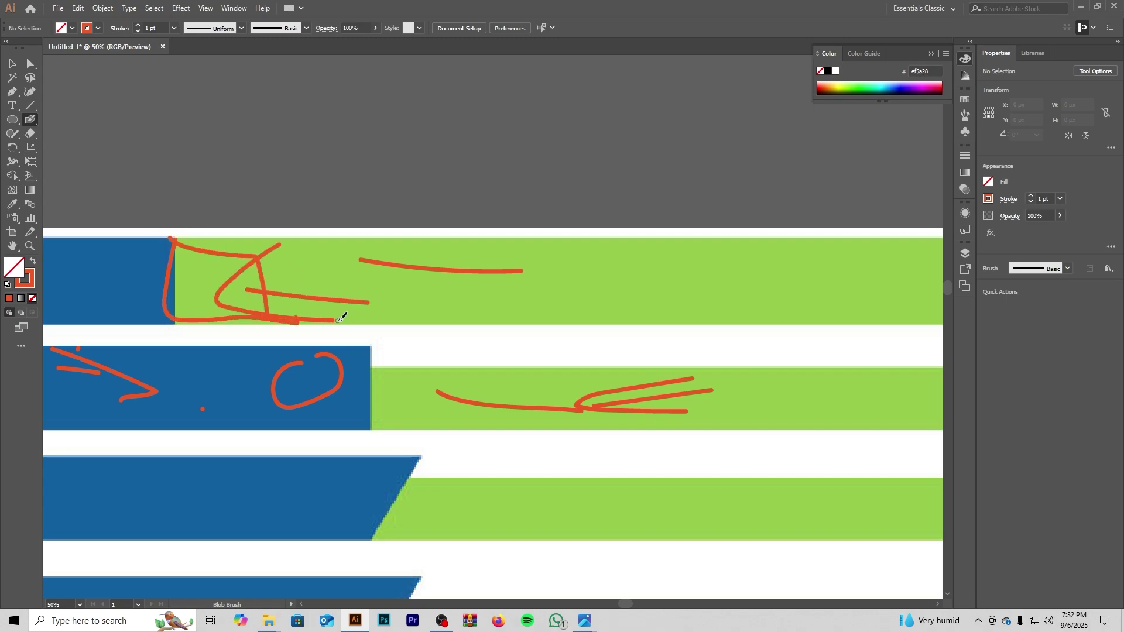
left_click_drag(521, 273, 566, 281)
left_click_drag(695, 282, 516, 316)
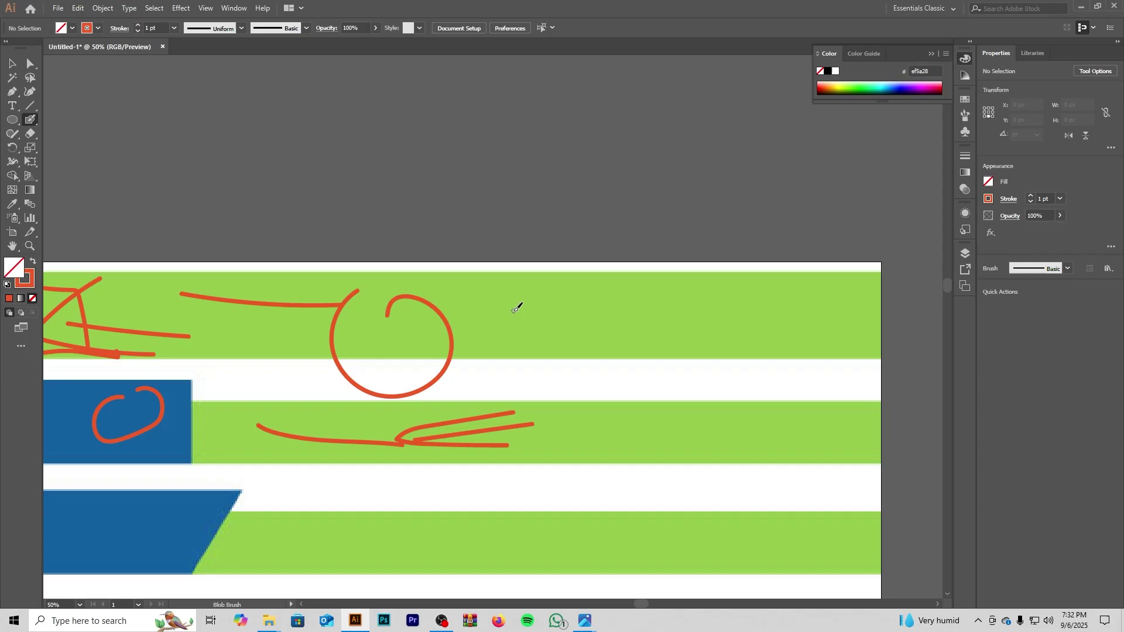
Step: Paint a right-pointing Blob Brush arrow on the green section of banner 05, aimed at the slanted blue end
scroll(517, 307, "down", 2)
scroll(518, 322, "down", 5)
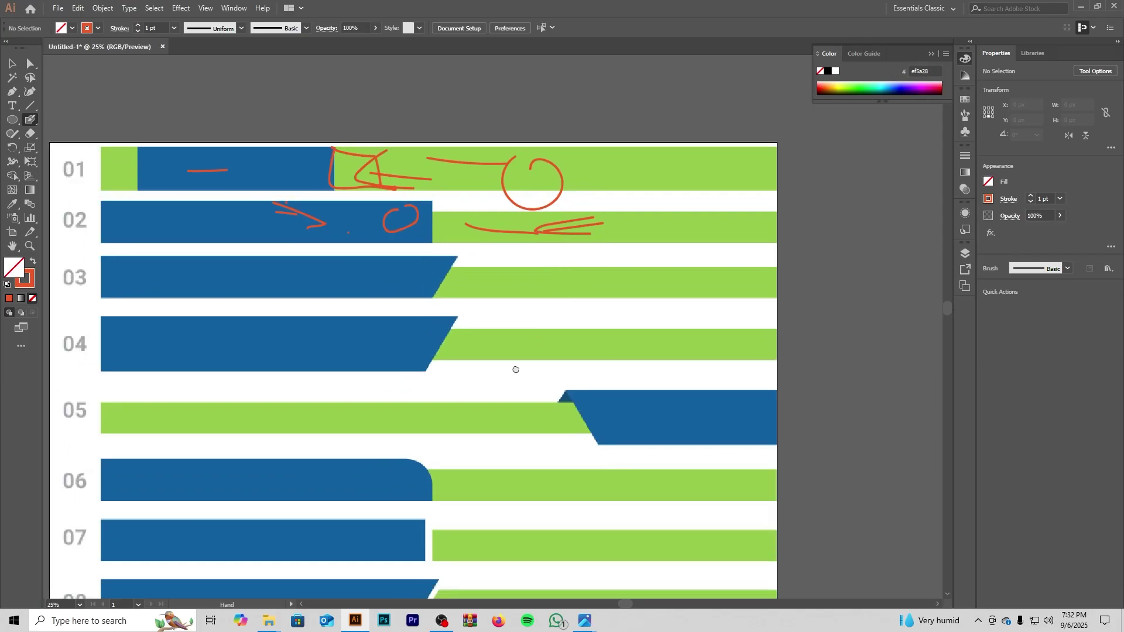
mouse_move(515, 369)
left_mouse_down()
mouse_move(543, 311)
mouse_move(402, 341)
mouse_move(515, 334)
left_mouse_up()
scroll(490, 392, "up", 2)
left_click_drag(457, 312, 519, 338)
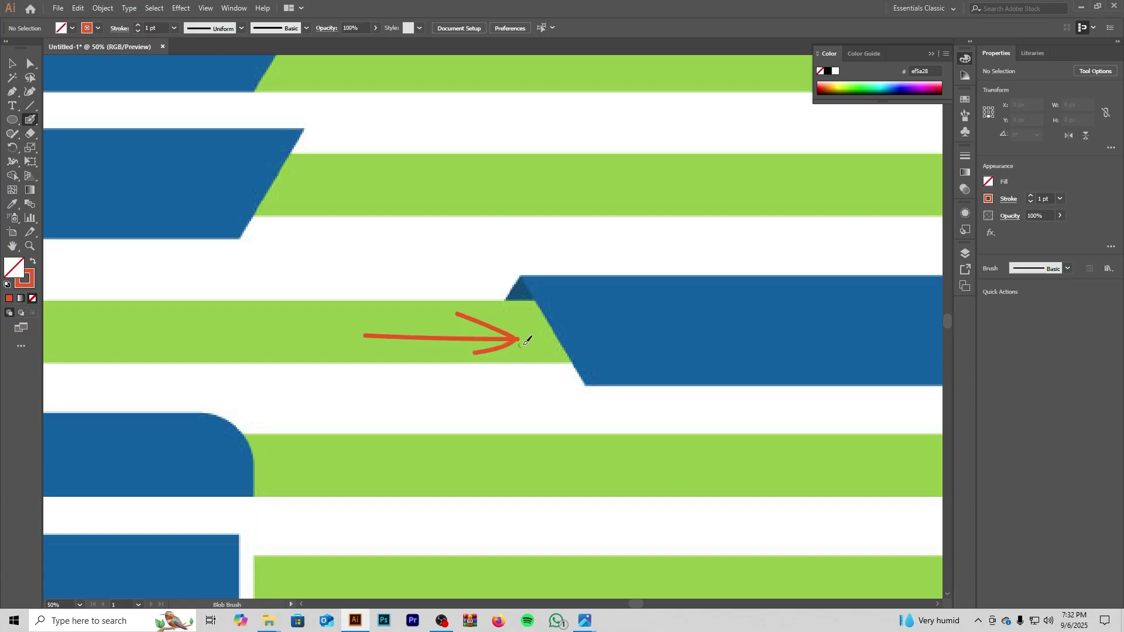
Step: Paint a left-pointing Blob Brush arrow on banner 05's blue end and a right-pointing one across its green-blue boundary
mouse_move(605, 342)
left_mouse_down()
mouse_move(490, 364)
mouse_move(534, 336)
mouse_move(531, 353)
left_mouse_up()
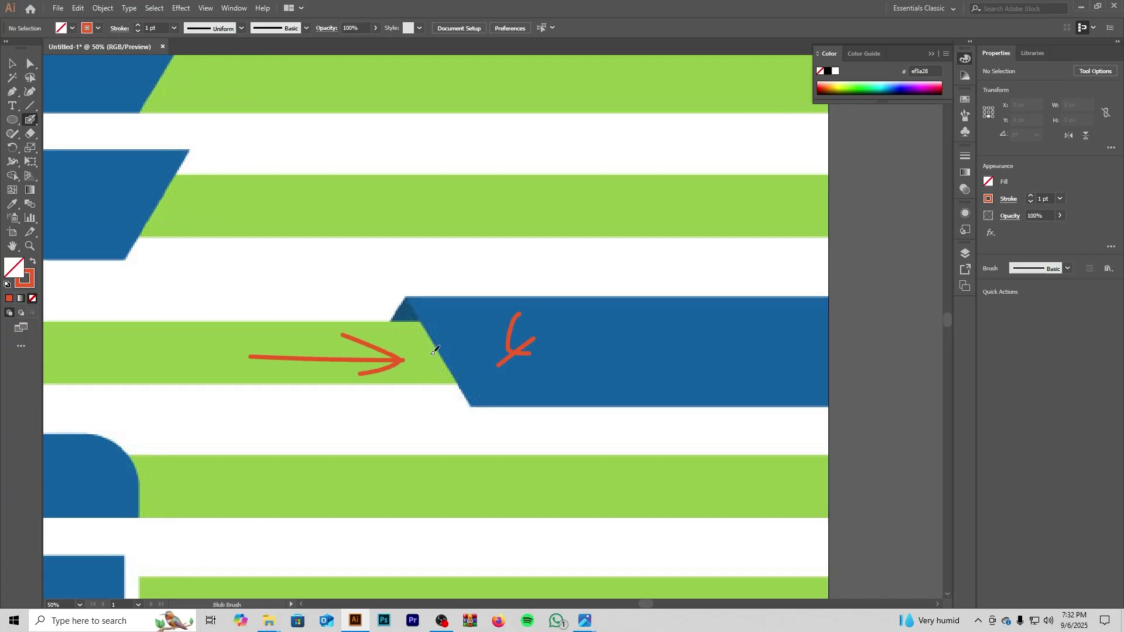
scroll(407, 374, "up", 4)
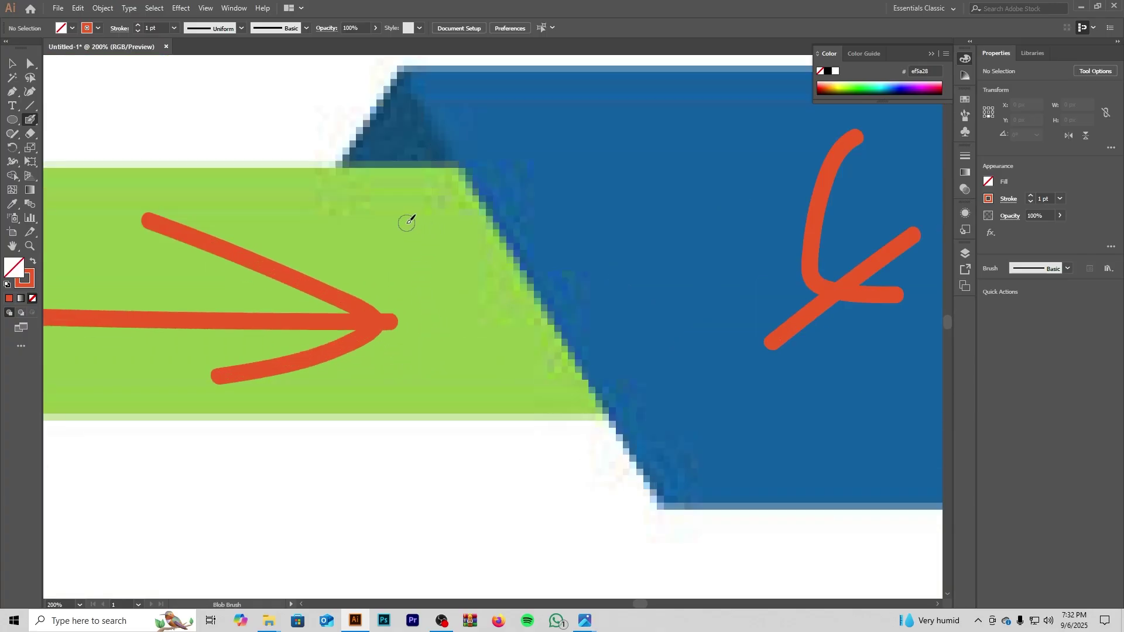
mouse_move(235, 248)
left_mouse_down()
mouse_move(472, 252)
mouse_move(621, 237)
left_mouse_up()
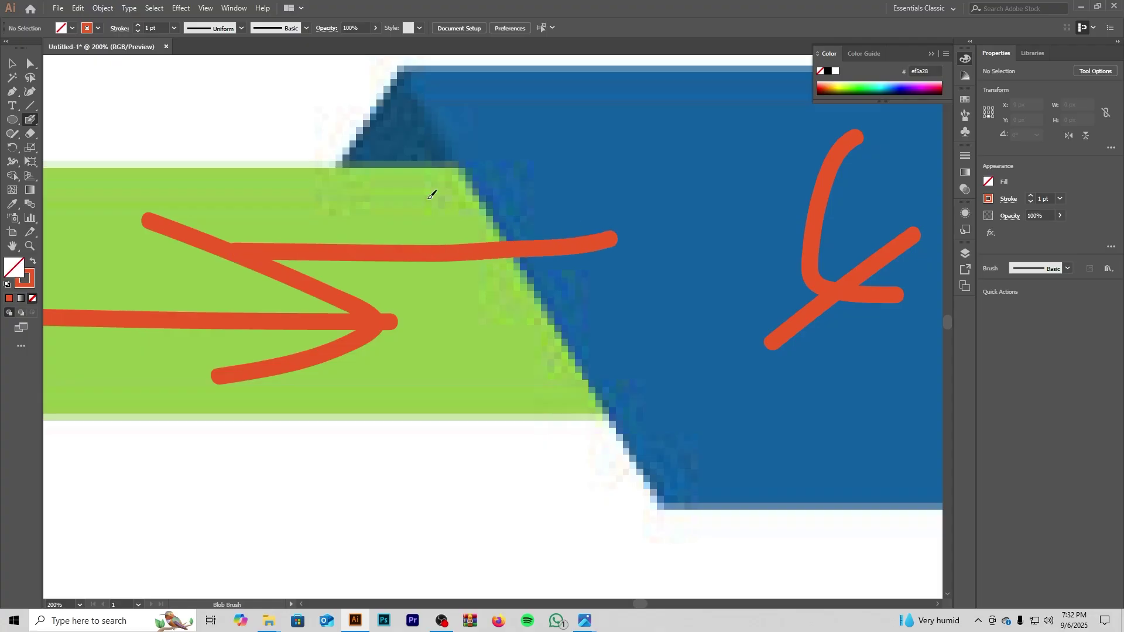
mouse_move(425, 193)
left_mouse_down()
mouse_move(594, 228)
mouse_move(588, 292)
mouse_move(471, 310)
left_mouse_up()
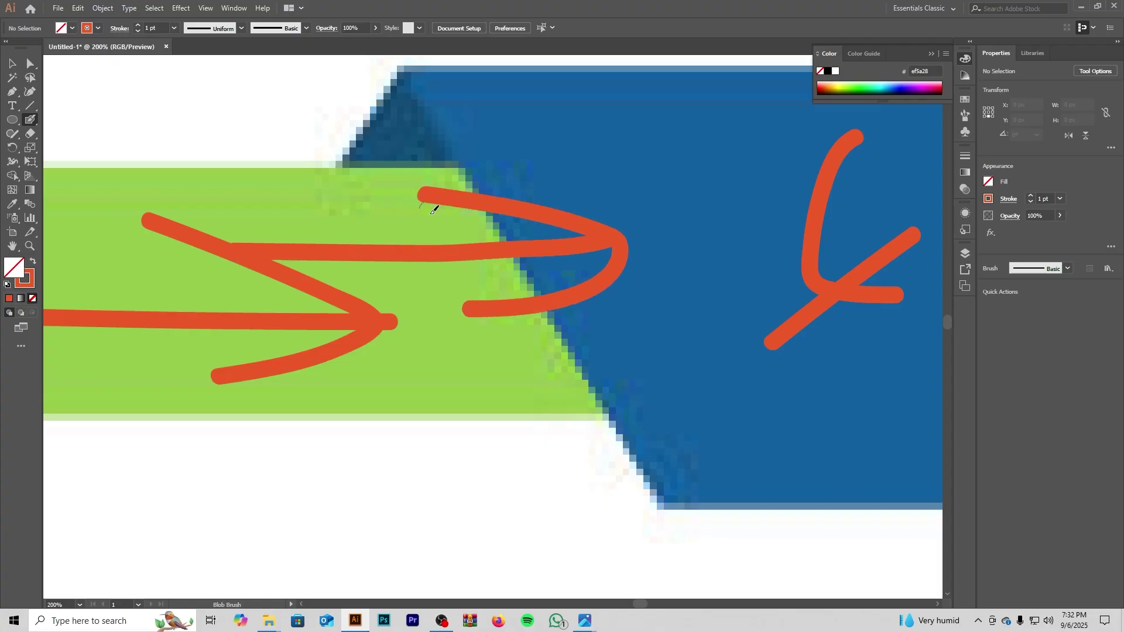
scroll(500, 280, "down", 2)
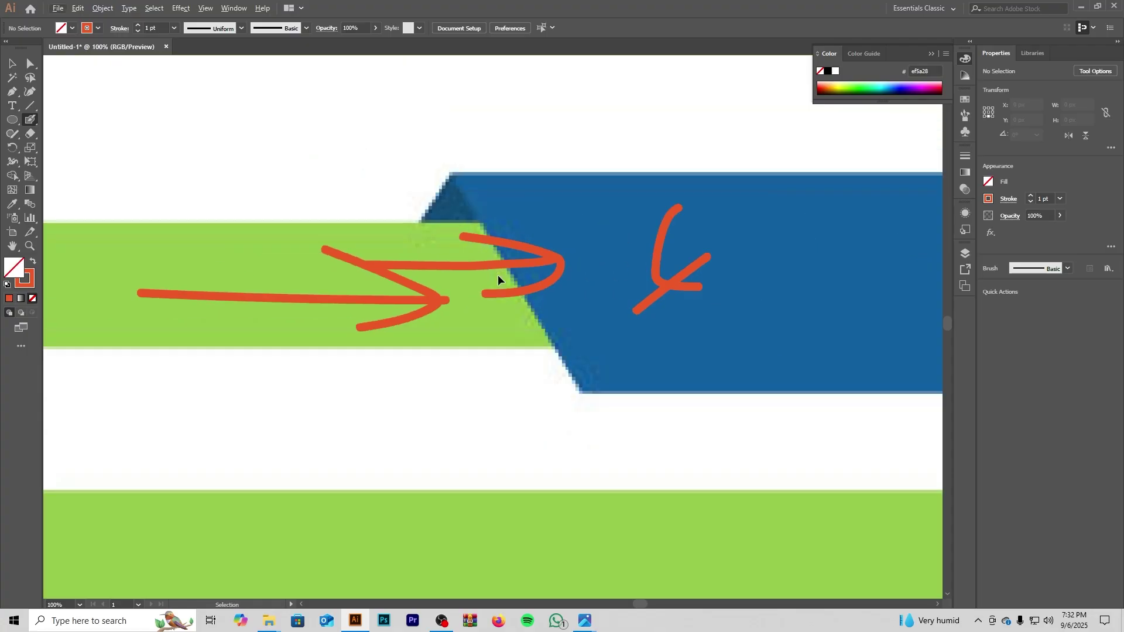
Step: Remove all the Blob Brush annotations from the banner image and leave the brush for the Selection tool
key("ctrl+z")
scroll(272, 230, "up", 2)
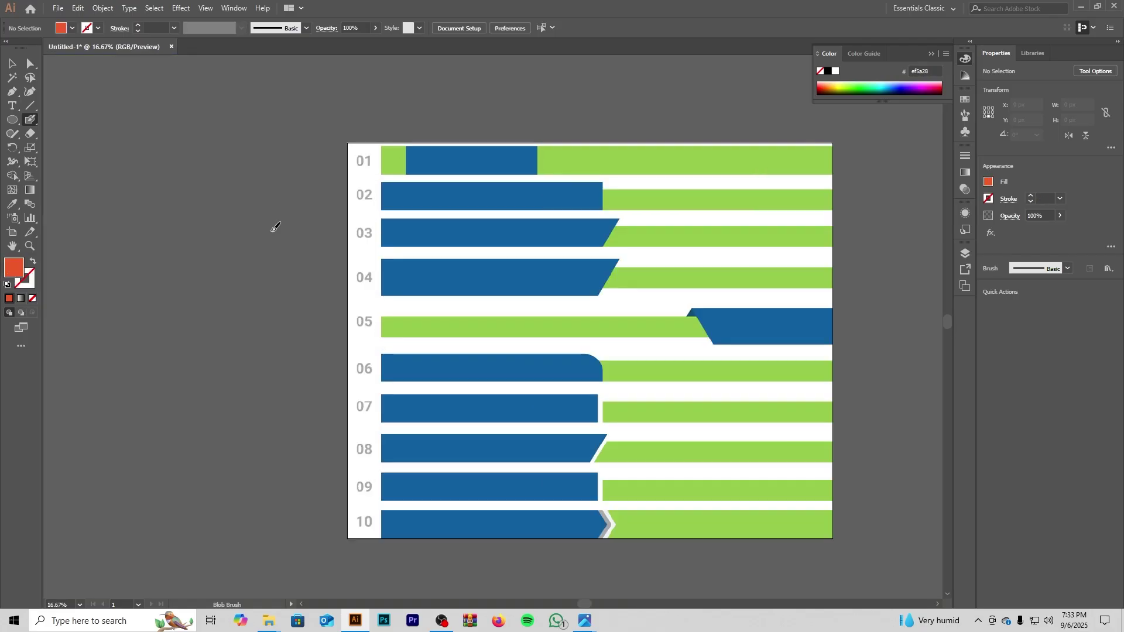
left_click_drag(439, 237, 314, 265)
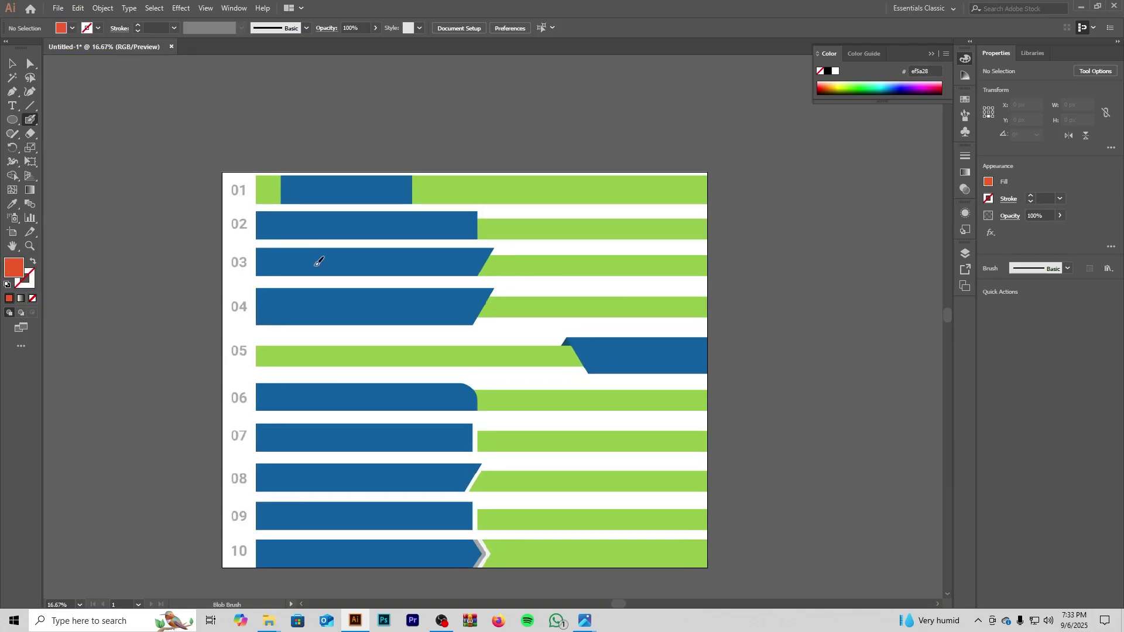
left_click(12, 63)
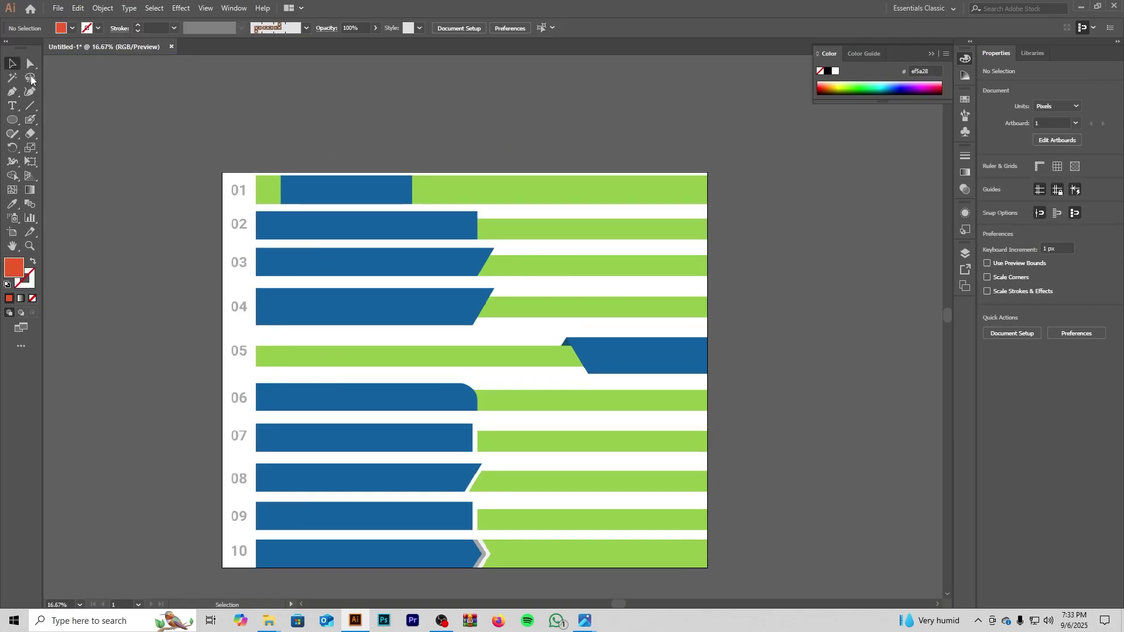
Step: Draw a narrow rectangle about 58 × 201 px at the left end of banner 01's green section
scroll(343, 297, "up", 4)
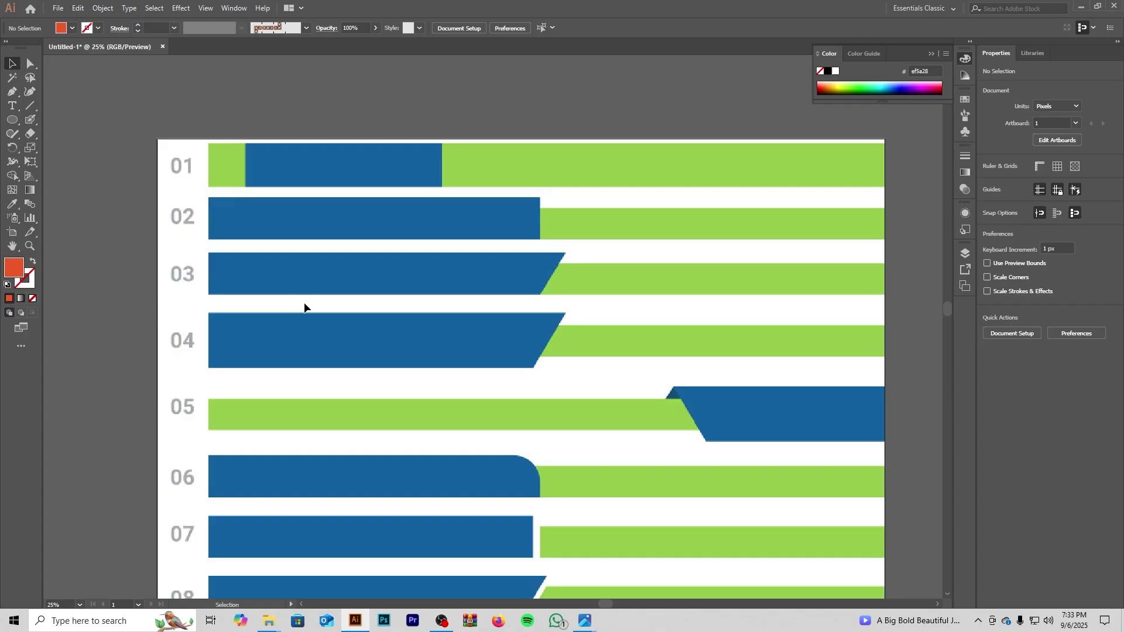
scroll(253, 373, "down", 1)
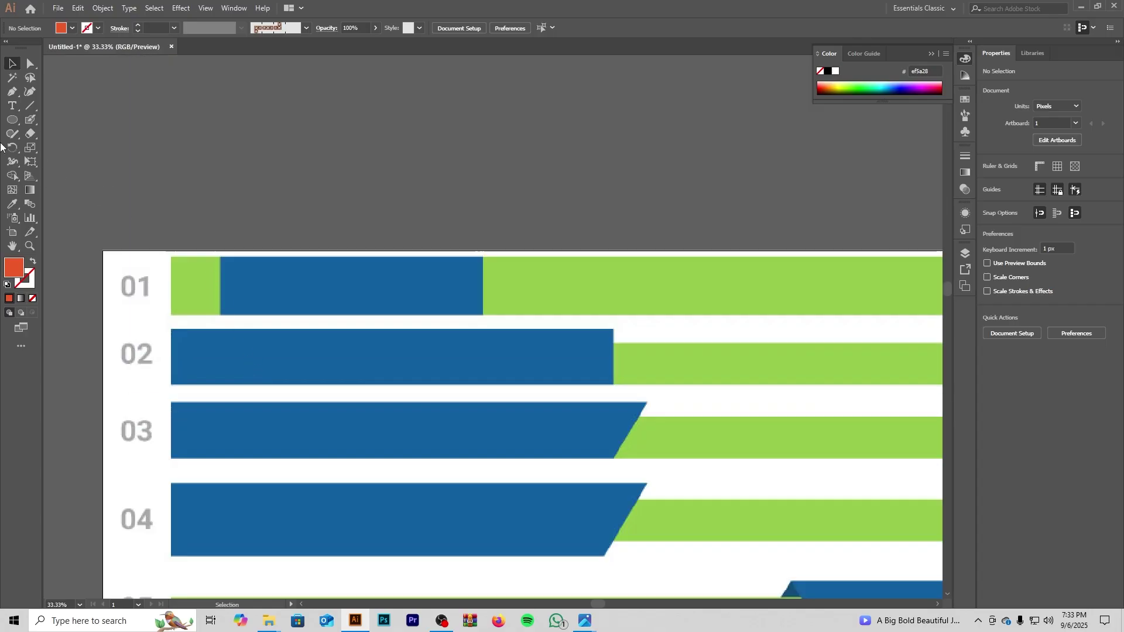
left_click(8, 121)
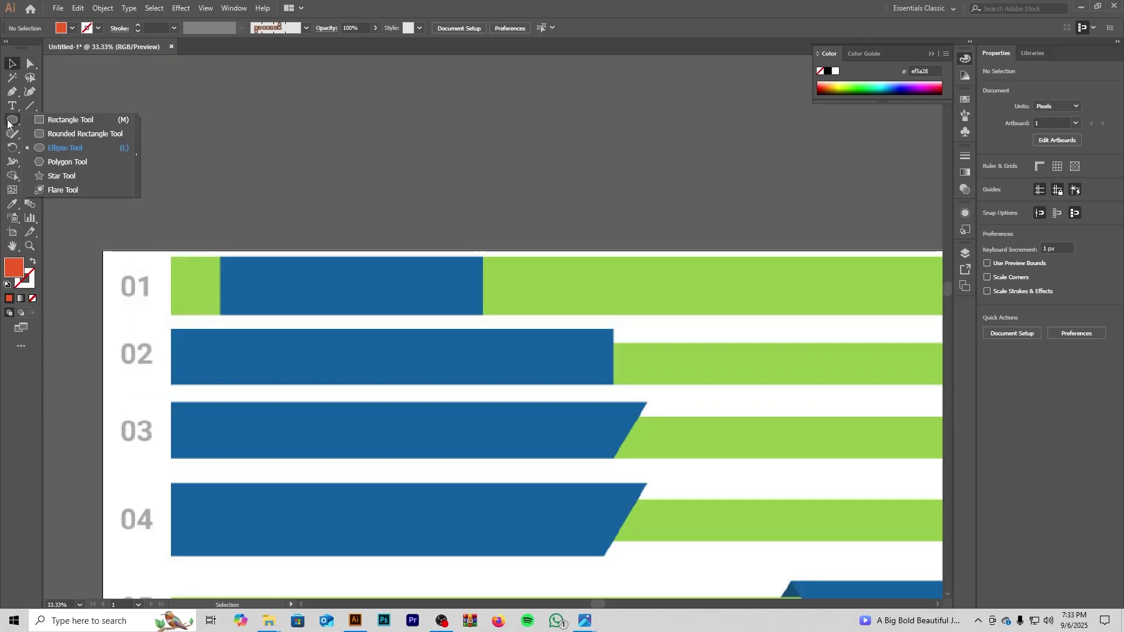
left_click(38, 120)
scroll(199, 258, "up", 1)
left_click_drag(197, 256, 153, 325)
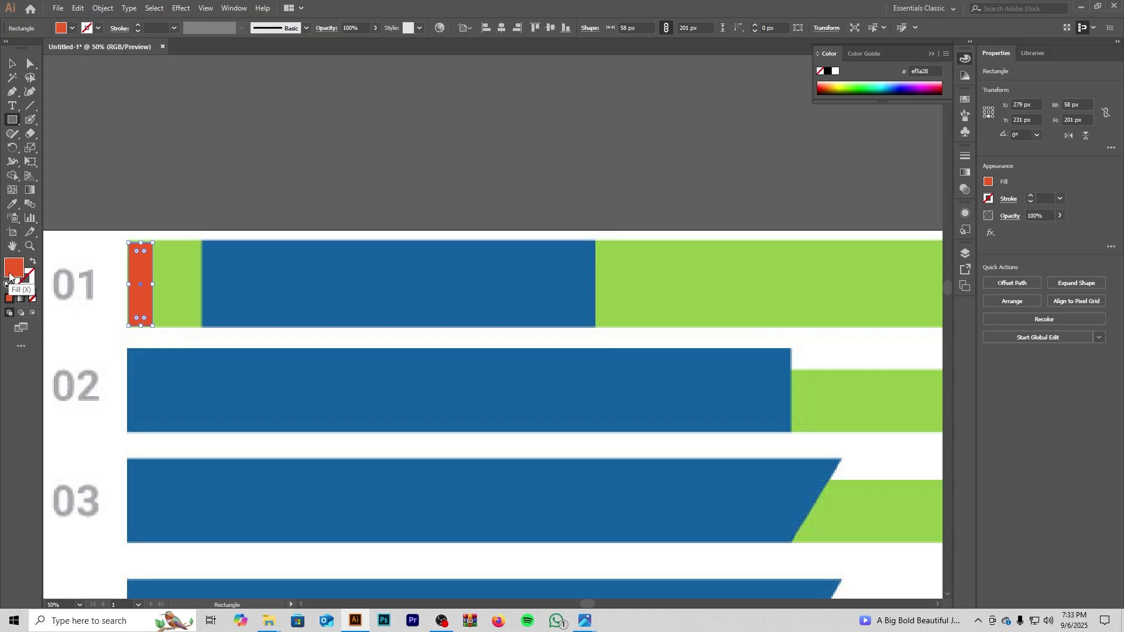
Step: Set the new rectangle to no fill with a red stroke
left_click(33, 299)
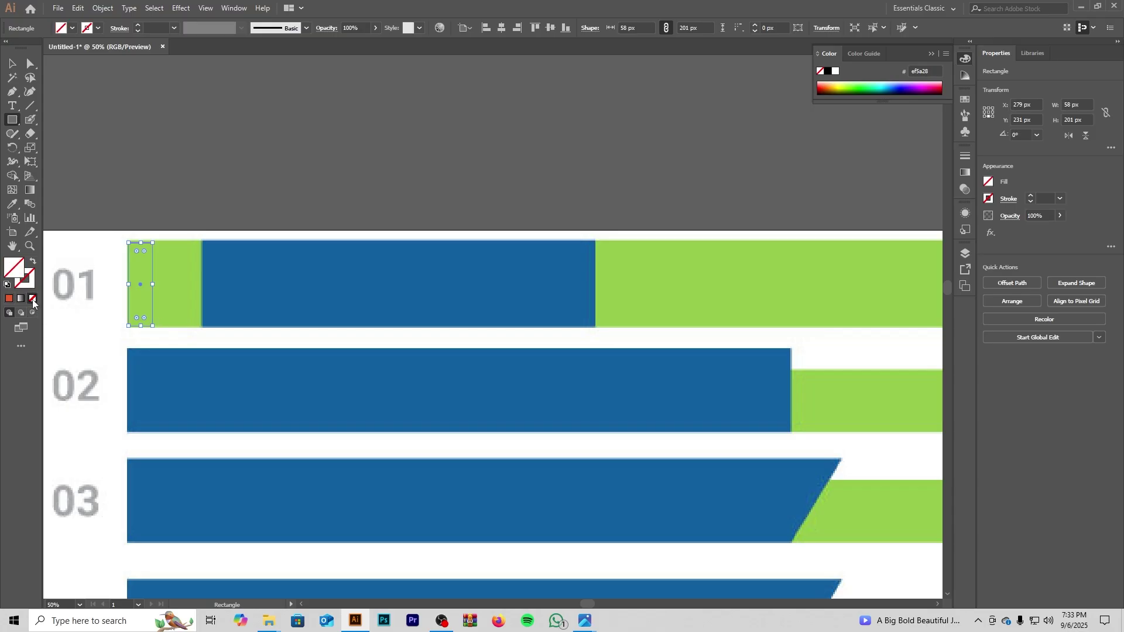
left_click(96, 29)
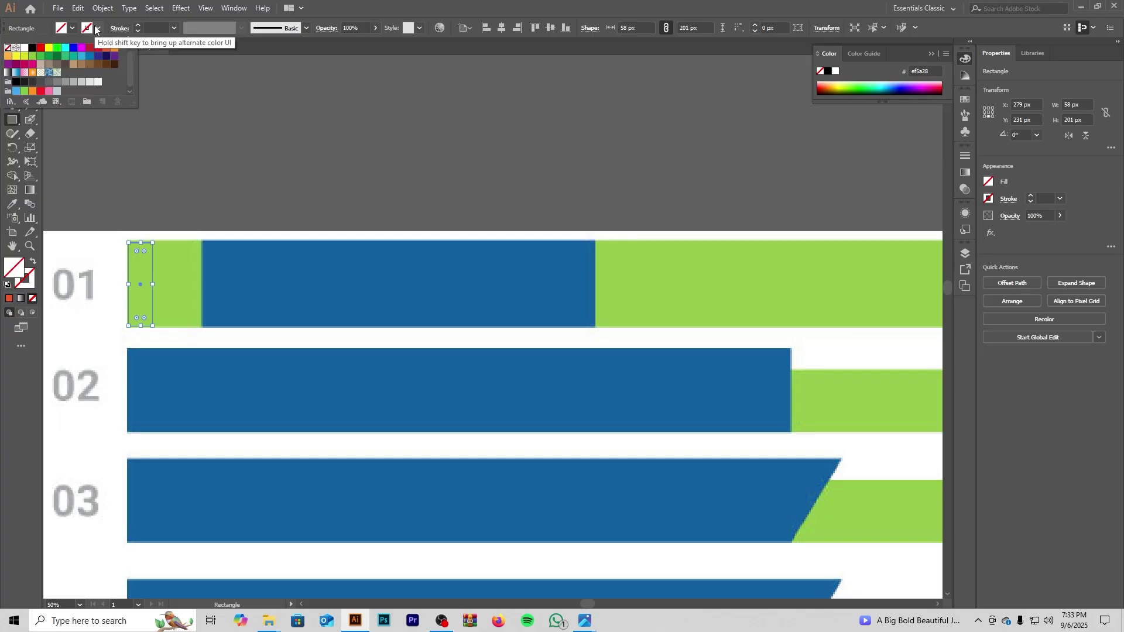
left_click(40, 50)
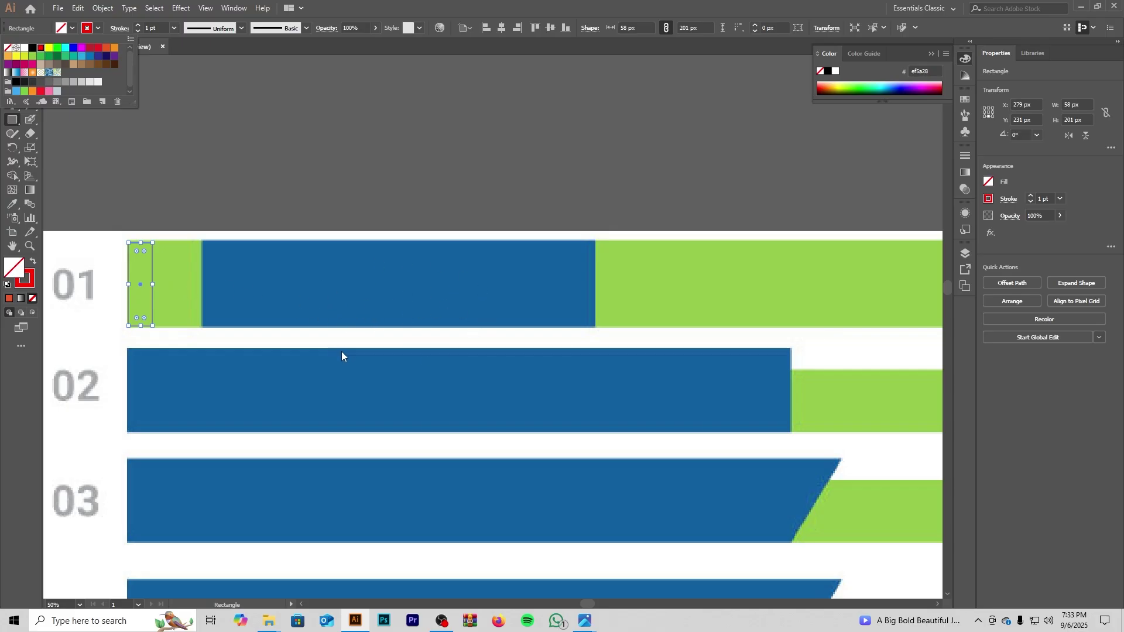
left_click(336, 317)
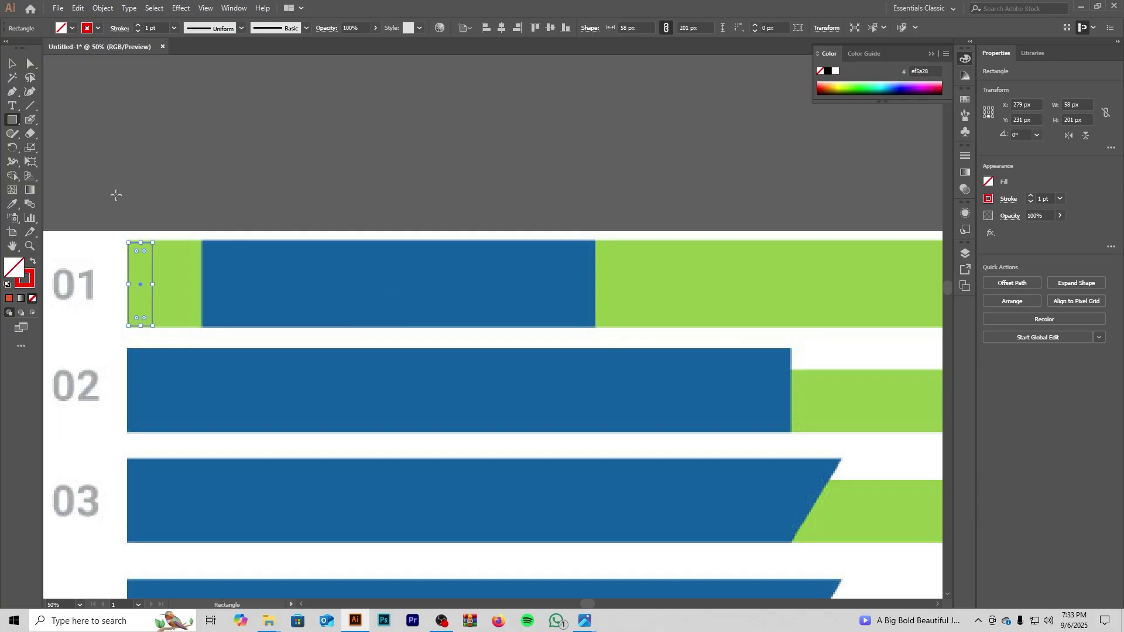
Step: Stretch the rectangle's right edge to the right end of banner 01, making it about 3260.5 px wide
left_click(11, 64)
left_click_drag(152, 283, 237, 314)
scroll(240, 316, "down", 2)
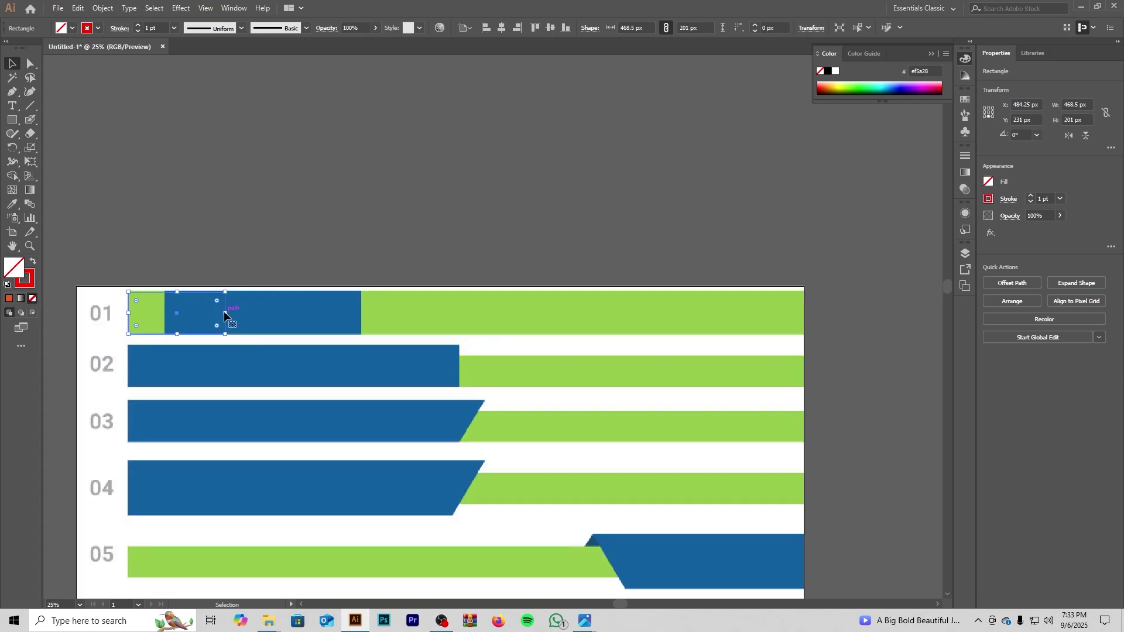
scroll(224, 313, "up", 4)
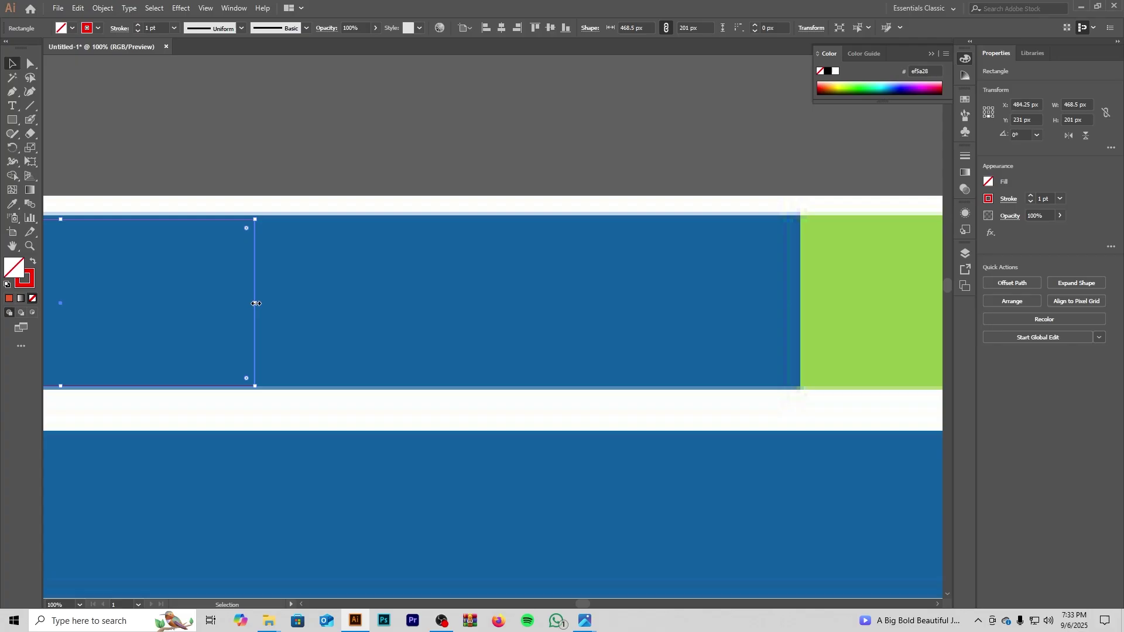
left_click_drag(256, 303, 859, 341)
scroll(247, 341, "down", 3)
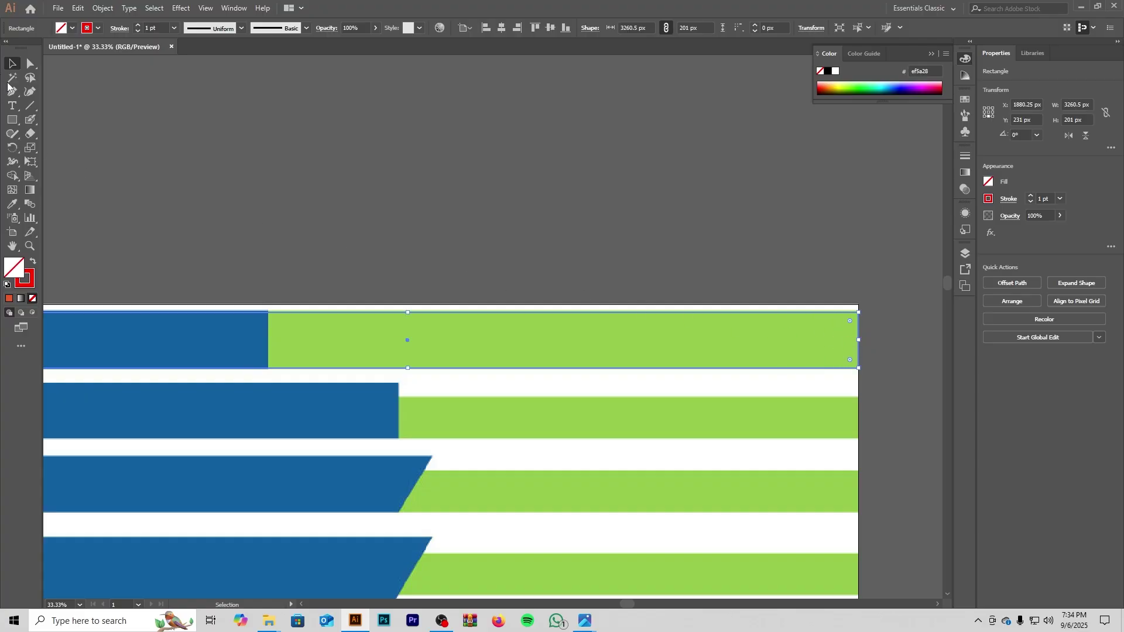
Step: Reselect banner 01's outline and increase its height symmetrically to about 206.5 px to match the banner's upper and lower edges
left_click(251, 143)
scroll(264, 331, "up", 3)
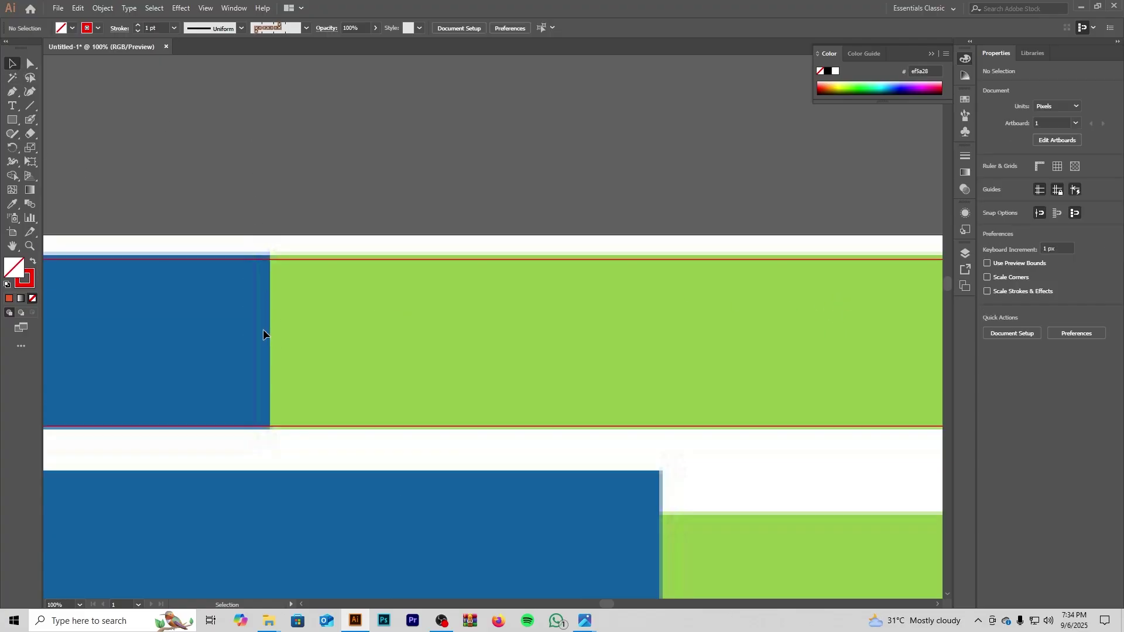
left_click_drag(262, 329, 439, 357)
scroll(458, 343, "up", 2)
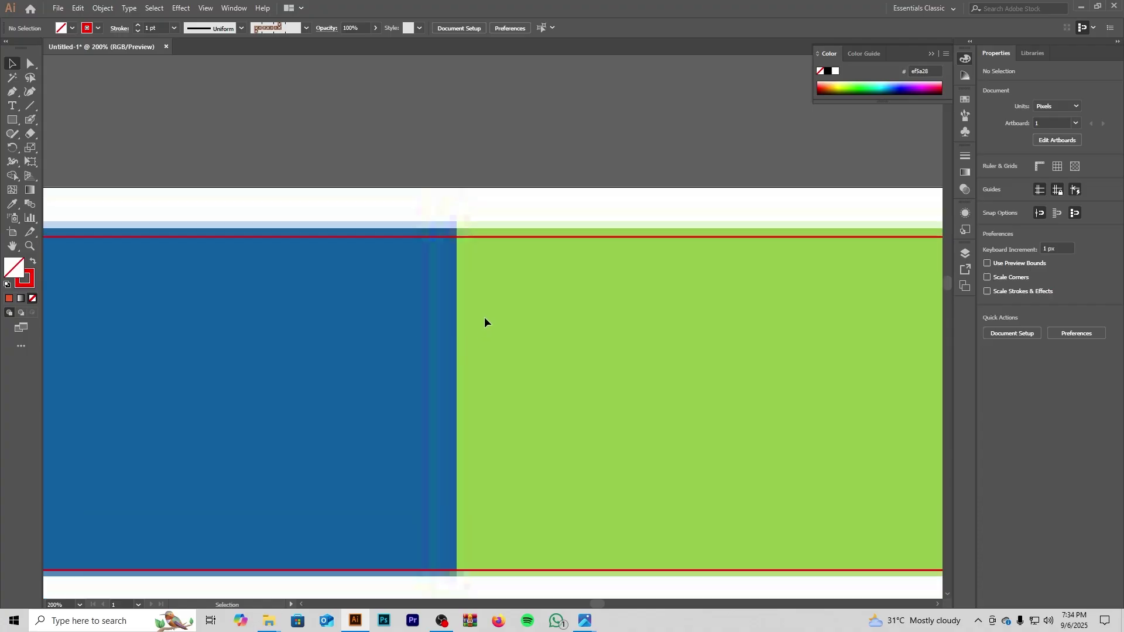
left_click_drag(512, 262, 478, 376)
left_click(497, 351)
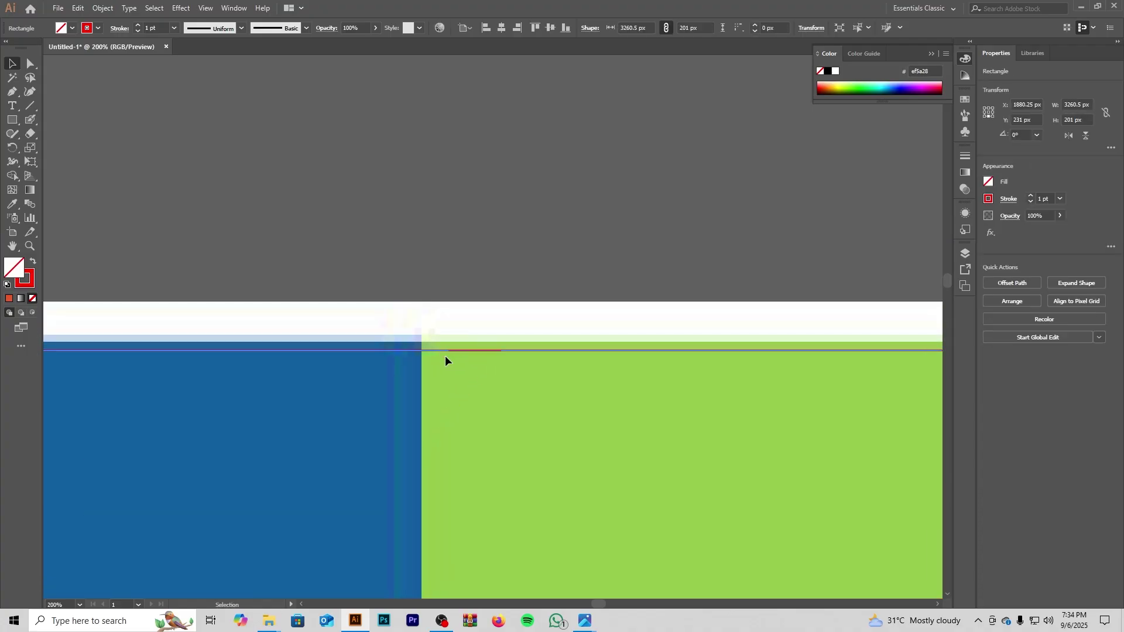
scroll(543, 383, "down", 3)
scroll(543, 383, "up", 5)
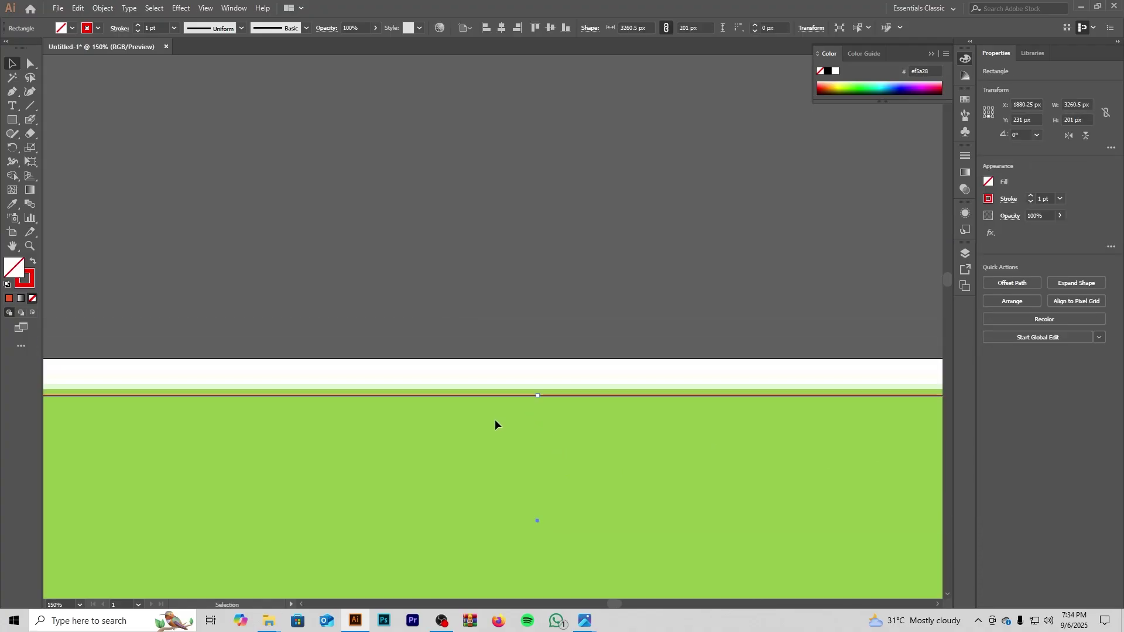
left_click_drag(612, 436, 612, 420)
scroll(484, 463, "down", 3)
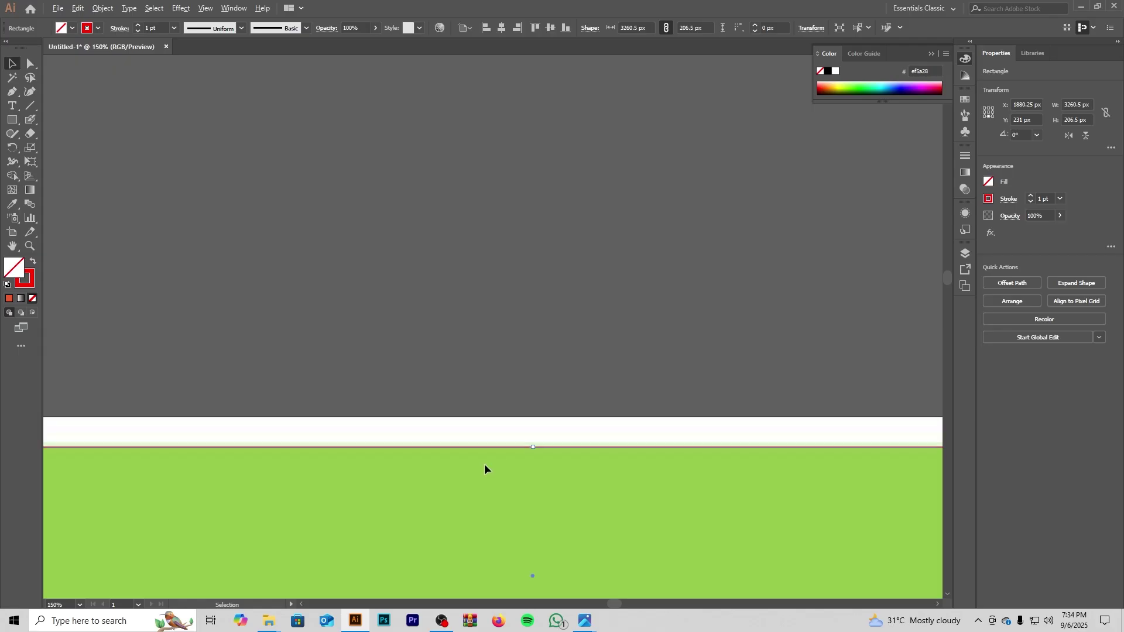
Step: Examine how the outline fits banner 01 along its length and at its left end
left_click_drag(286, 508, 644, 402)
left_click_drag(201, 452, 633, 355)
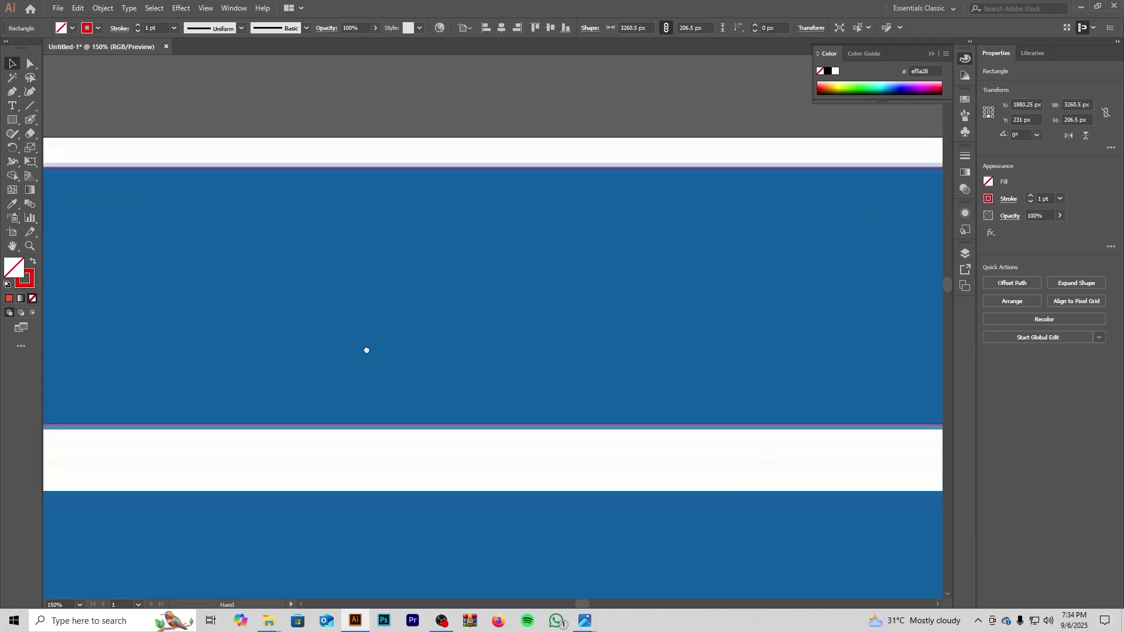
left_click_drag(234, 342, 697, 317)
left_click_drag(531, 335, 674, 328)
scroll(437, 330, "up", 1)
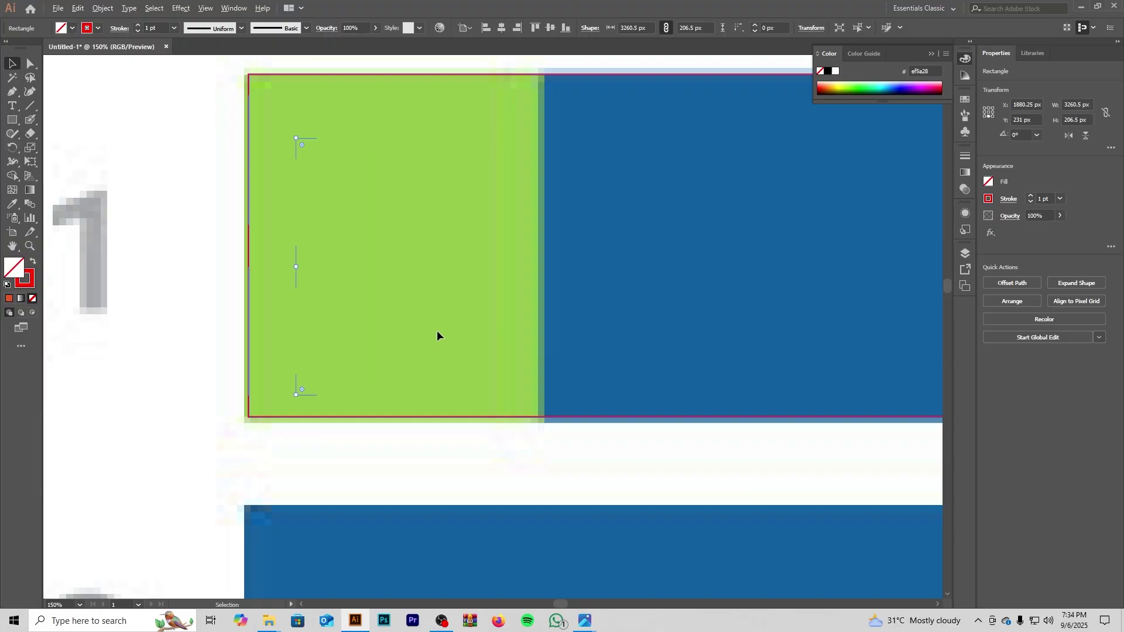
scroll(437, 330, "down", 5)
left_click_drag(606, 356, 400, 322)
scroll(328, 355, "up", 2)
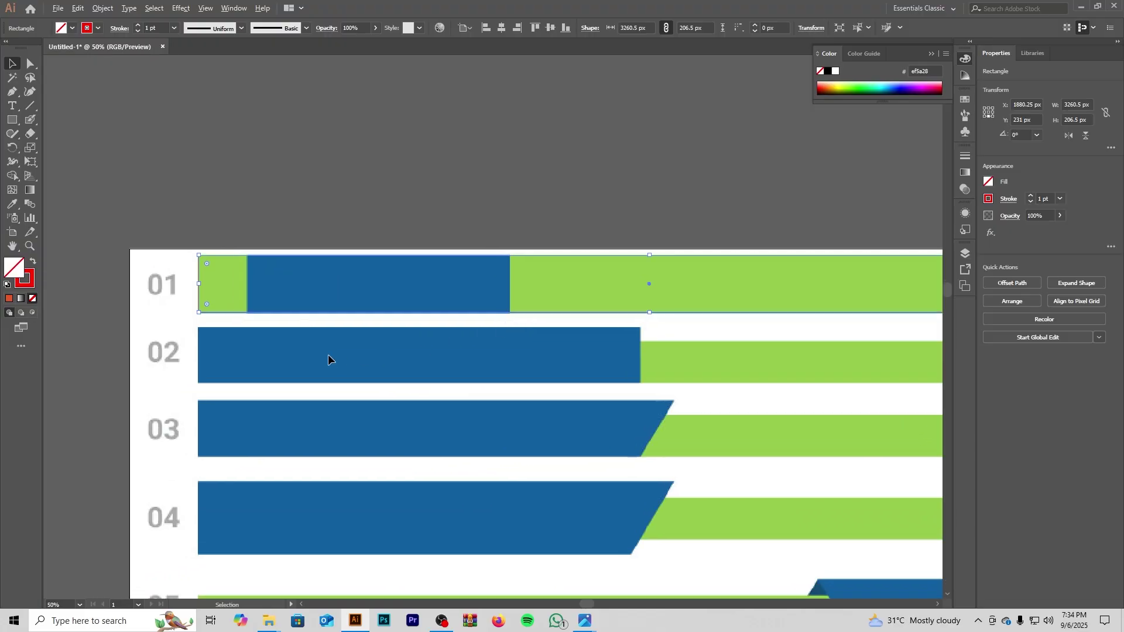
scroll(295, 269, "up", 2)
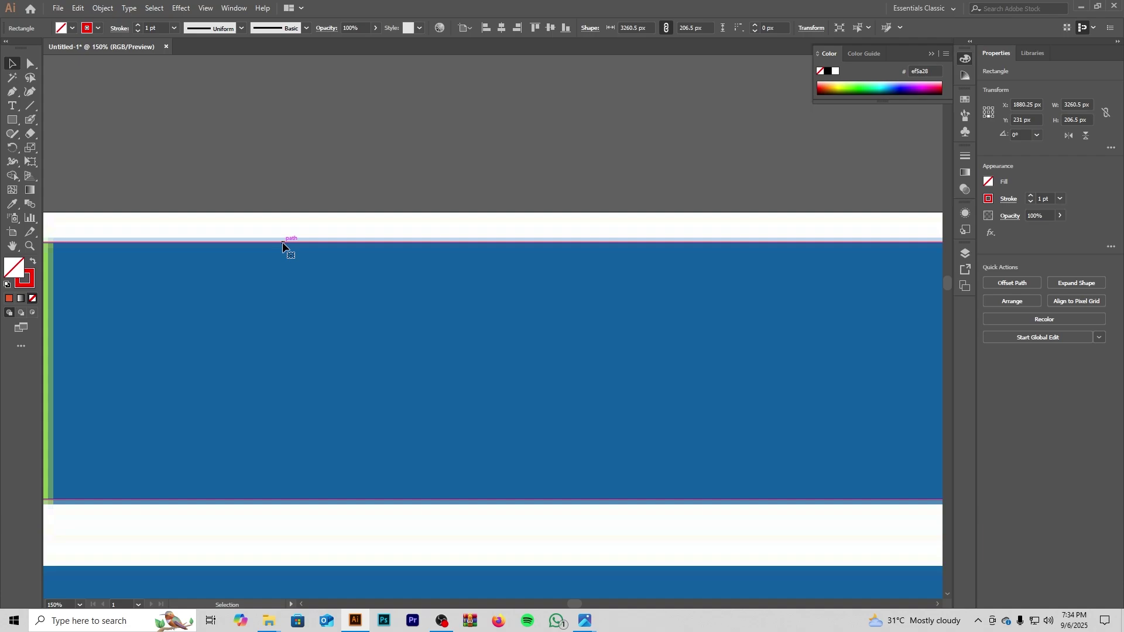
Step: Duplicate banner 01's outline in place and move the copy's left edge to the first green-blue boundary, about 3086 px wide
key("ctrl")
scroll(286, 296, "down", 2)
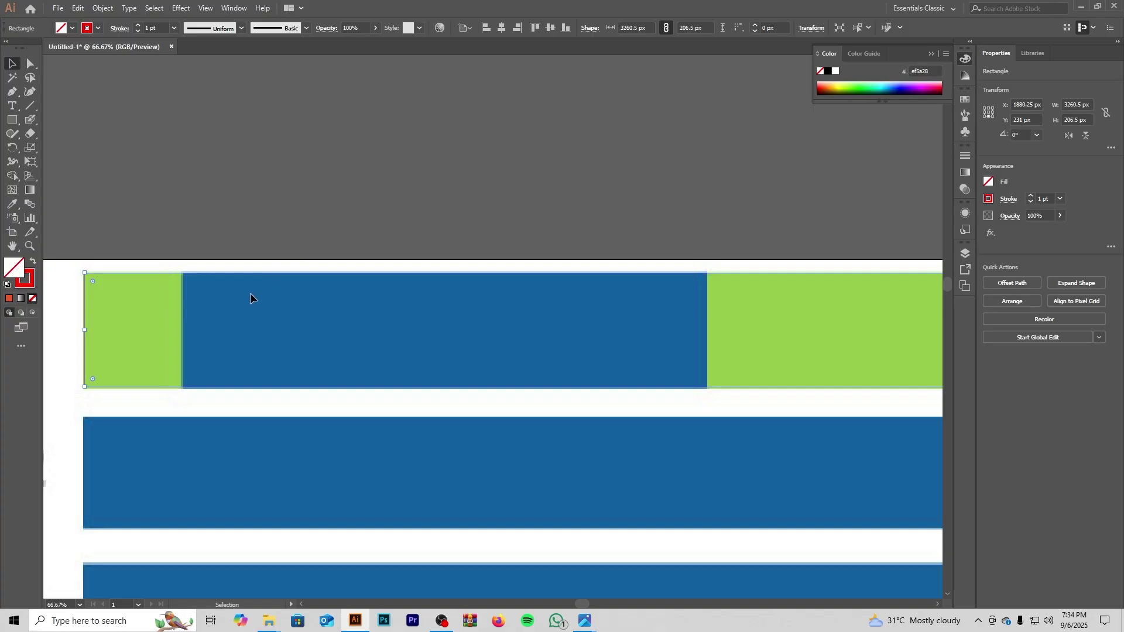
scroll(171, 306, "up", 4)
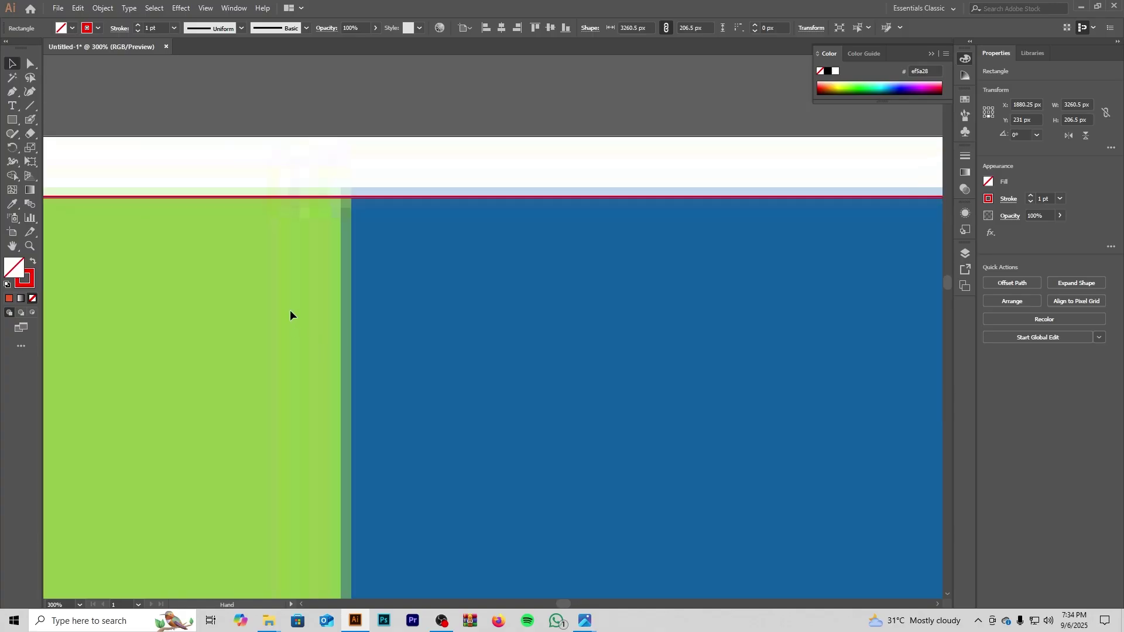
scroll(270, 272, "down", 3)
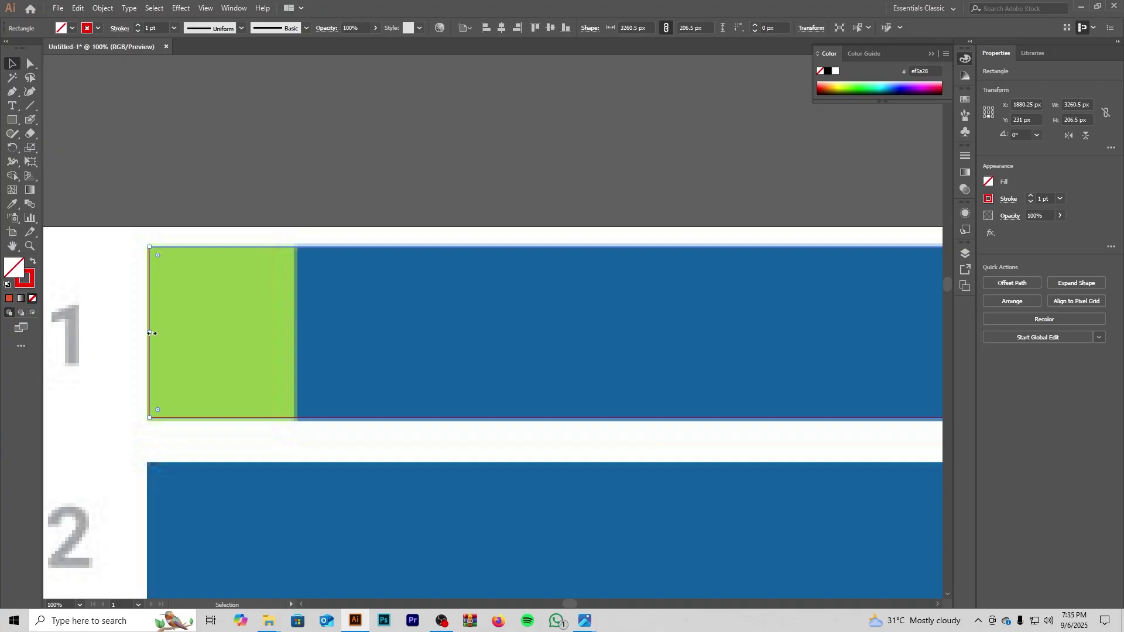
left_click_drag(154, 333, 295, 358)
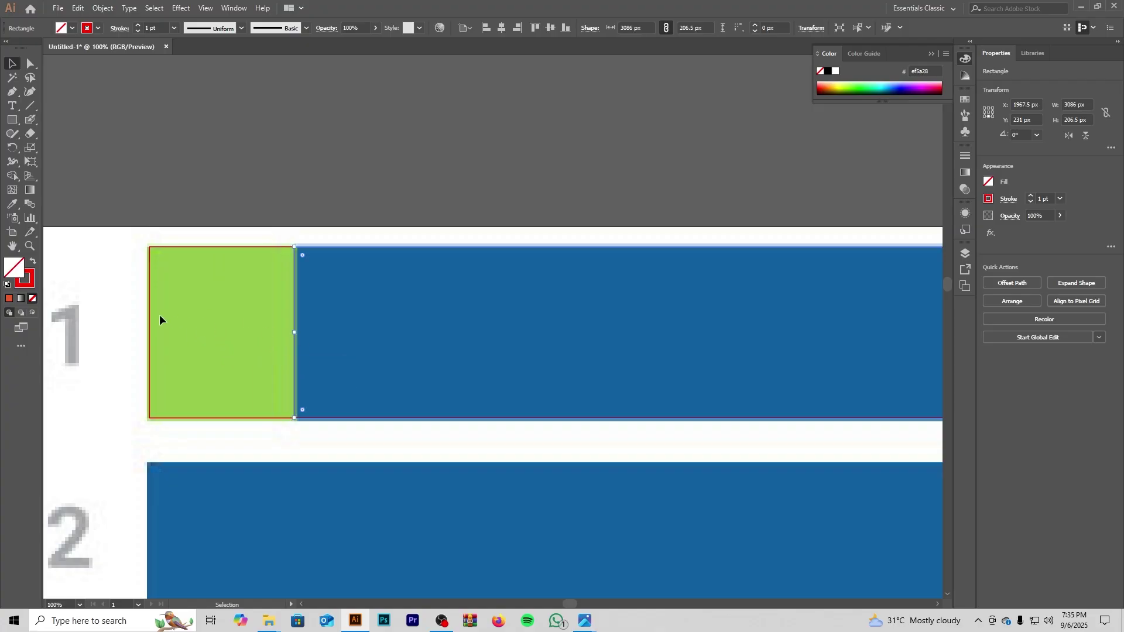
left_click(204, 328)
Step: Select the 3086 px wide copy of banner 01's outline by its edge at the banner's right end
left_click_drag(483, 328, 183, 353)
scroll(278, 350, "down", 4)
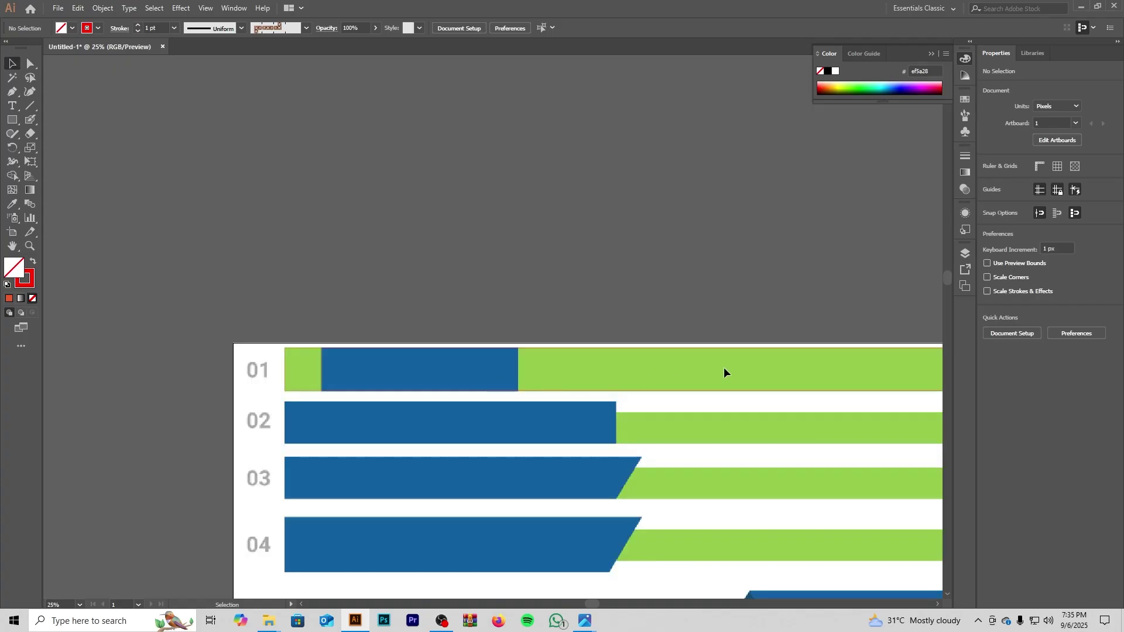
scroll(725, 372, "down", 2)
scroll(725, 382, "up", 2)
left_click_drag(638, 377, 354, 370)
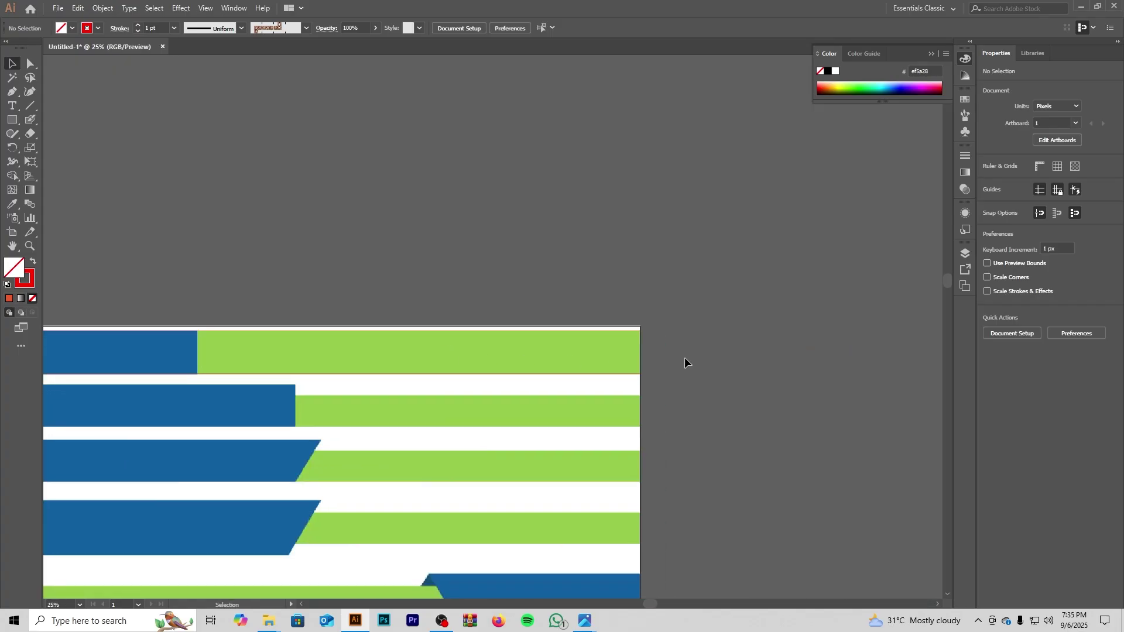
scroll(605, 345, "up", 5)
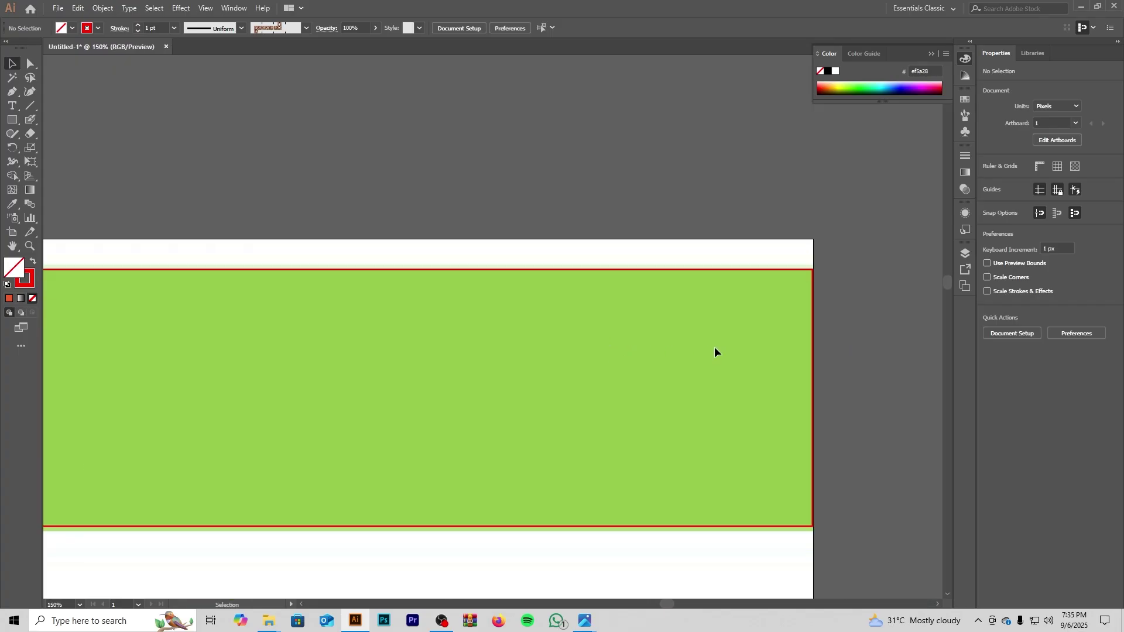
left_click(813, 375)
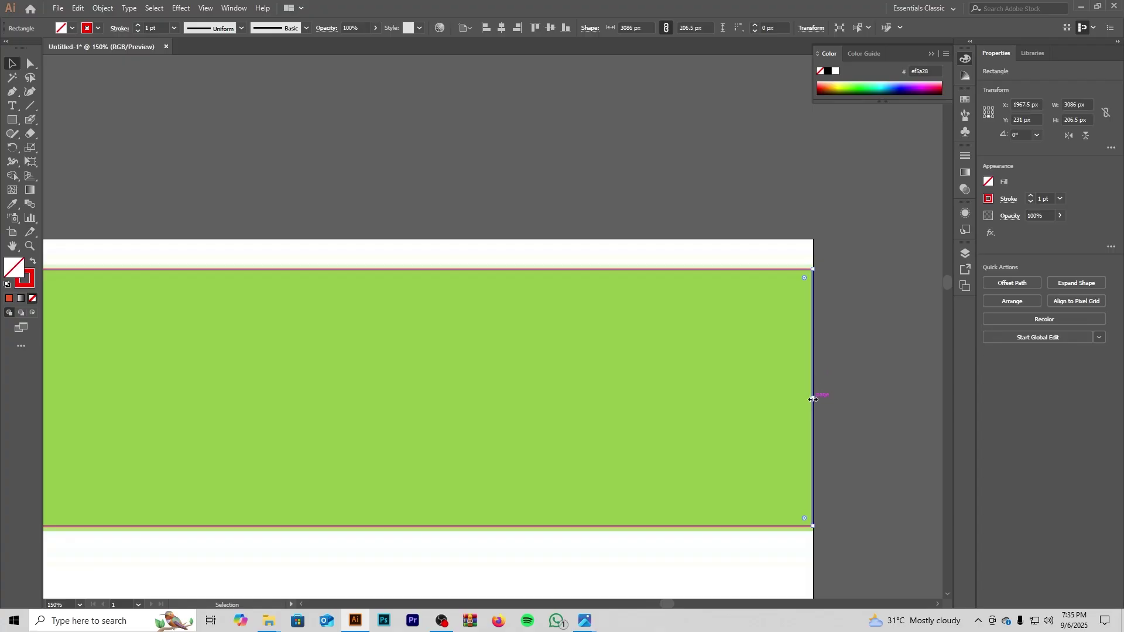
mouse_move(815, 397)
left_mouse_down()
mouse_move(423, 401)
mouse_move(478, 401)
left_mouse_up()
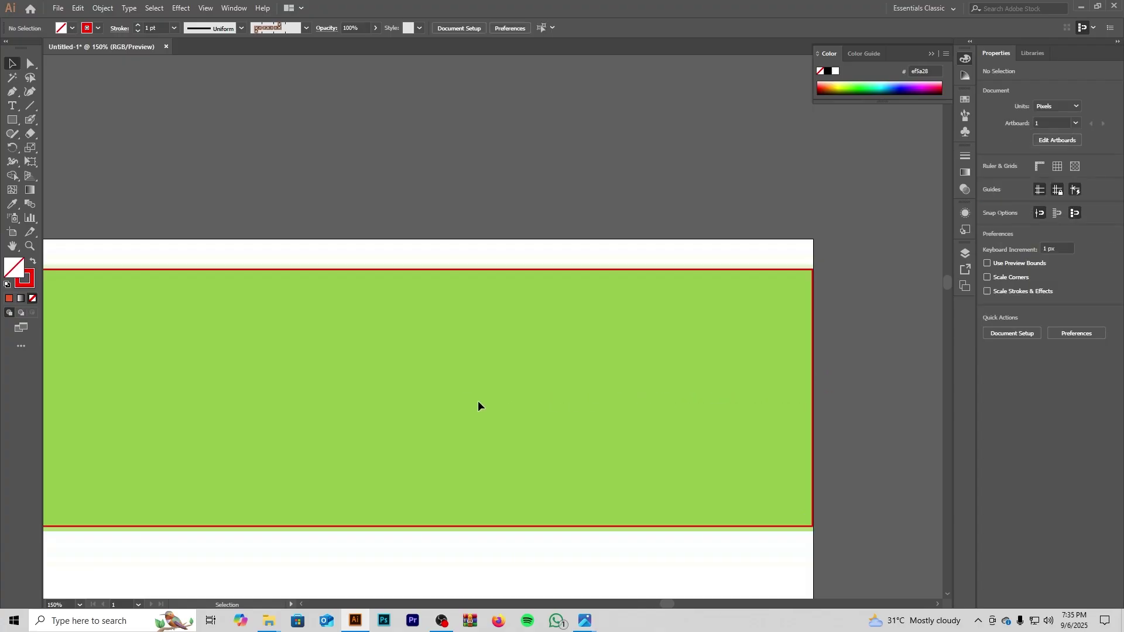
left_click(814, 401)
left_click_drag(813, 401, 413, 394)
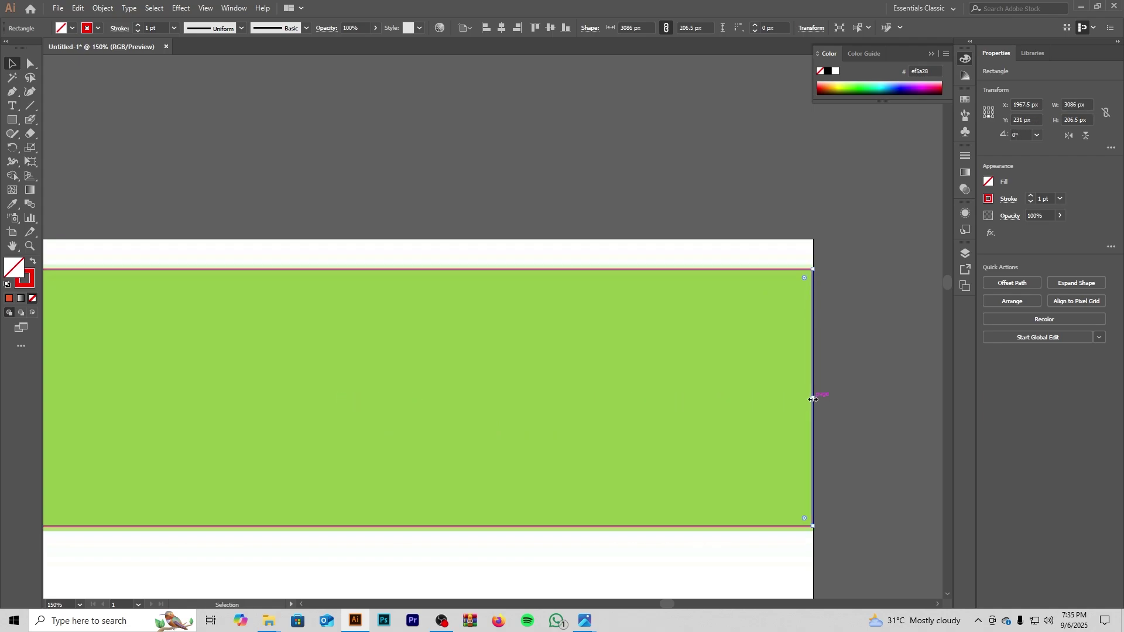
left_click_drag(814, 399, 467, 384)
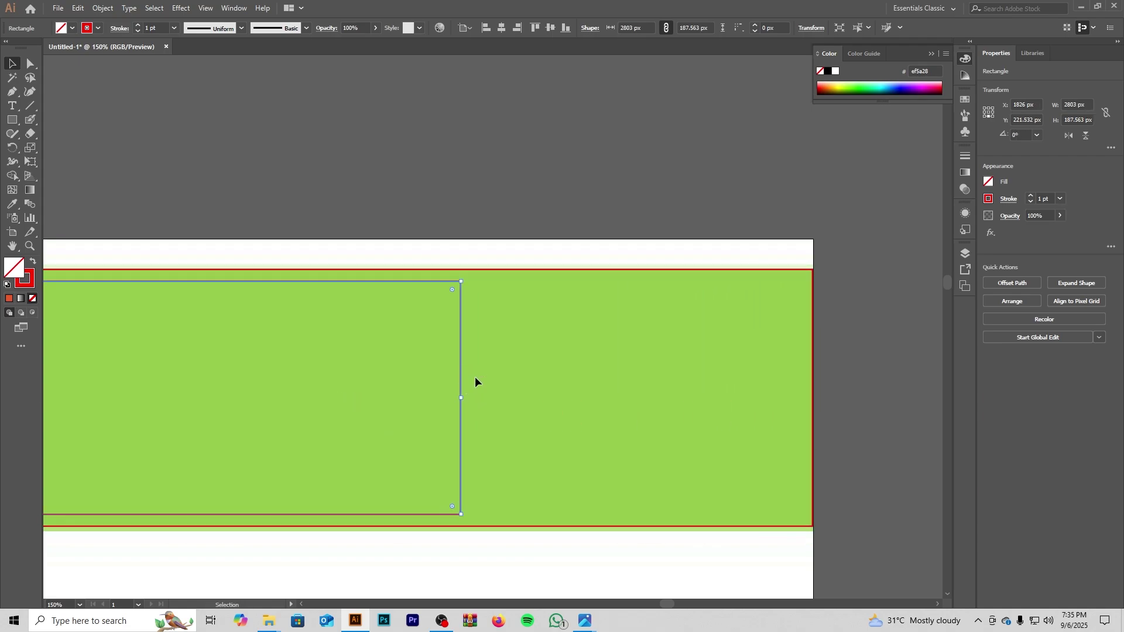
key("ctrl+z")
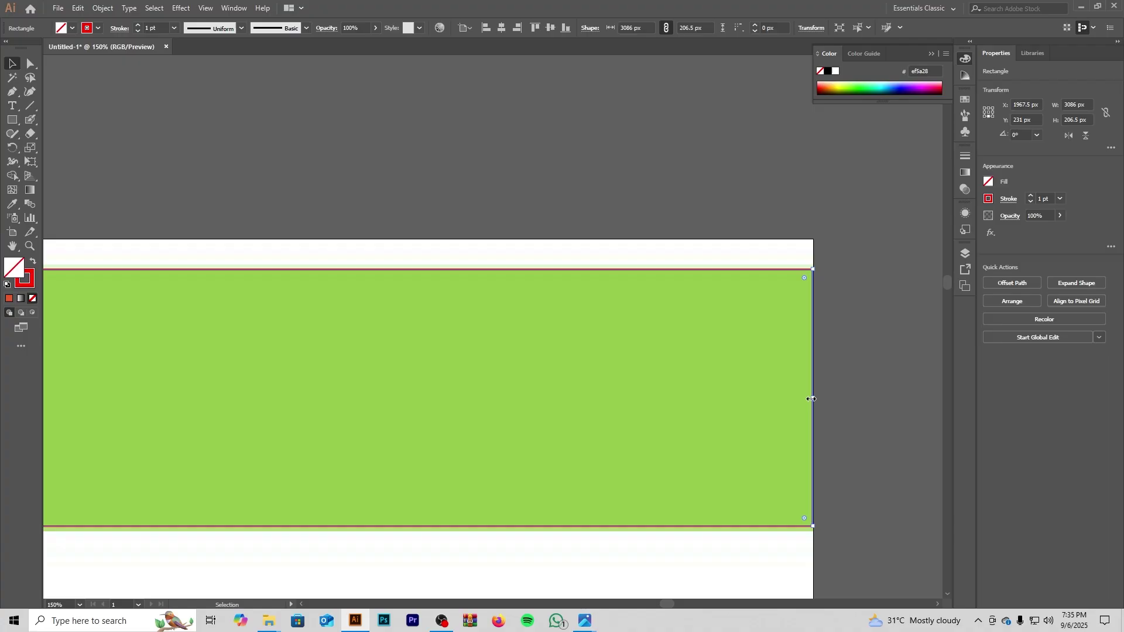
Step: Shorten the copy by moving its right edge back to banner 01's second blue-green boundary so it frames only the blue block
left_click_drag(812, 399, 422, 389)
key("space")
left_click_drag(477, 375, 913, 381)
left_click_drag(851, 402, 654, 403)
left_click(856, 409)
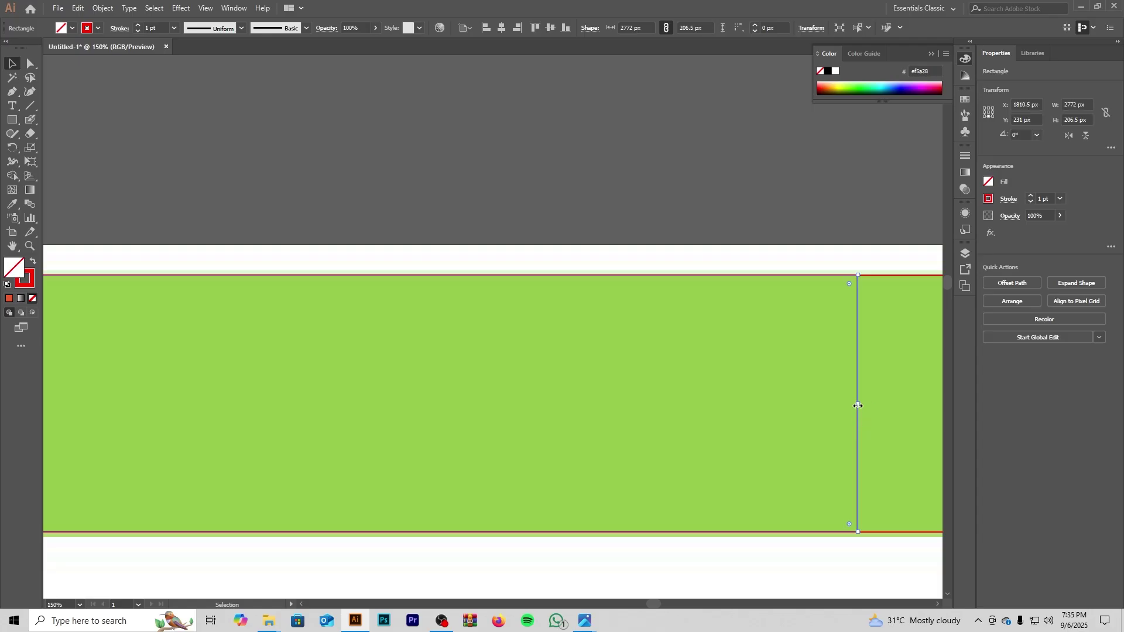
left_click_drag(856, 410, 163, 397)
scroll(301, 268, "down", 4)
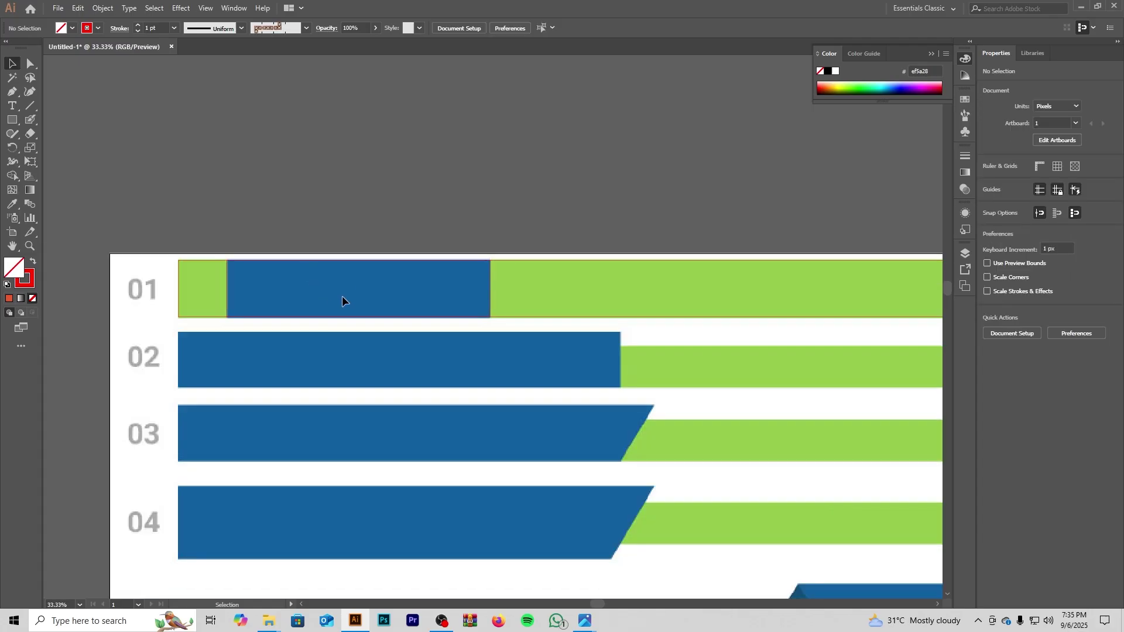
Step: Examine the outlines on banner 01 and the shapes of the banners below it
scroll(342, 297, "up", 2)
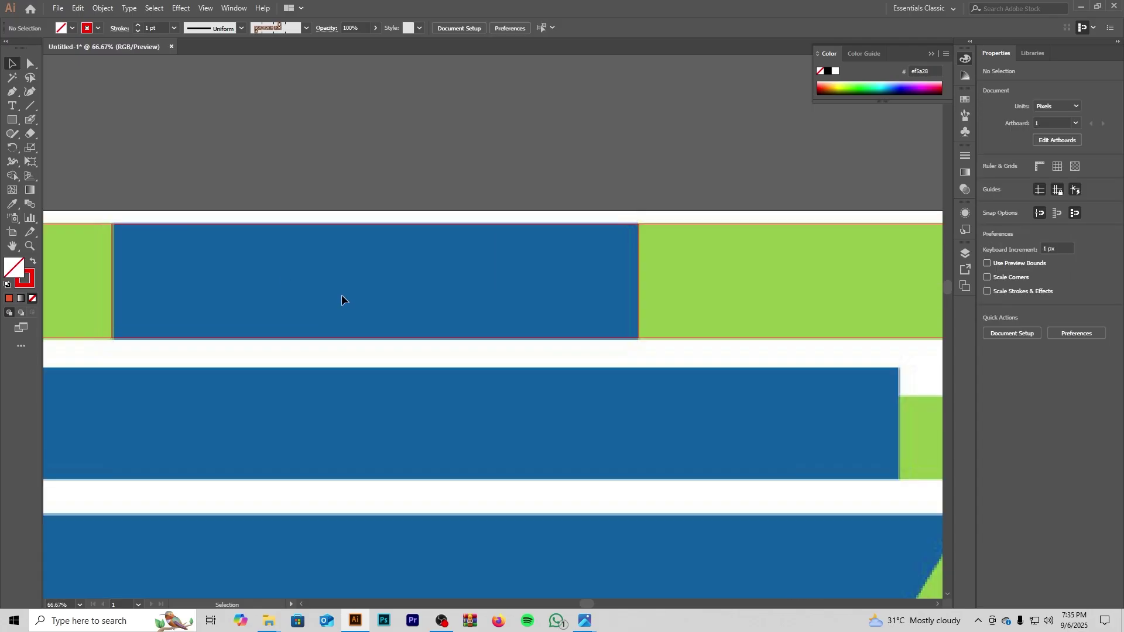
scroll(350, 287, "down", 2)
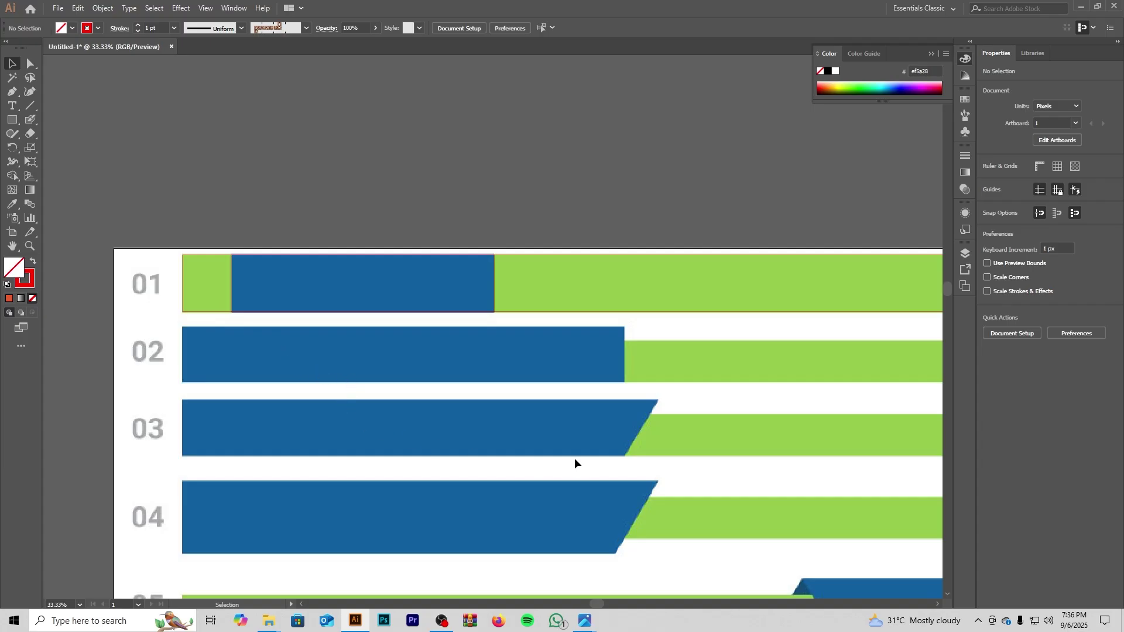
left_click_drag(526, 388, 418, 373)
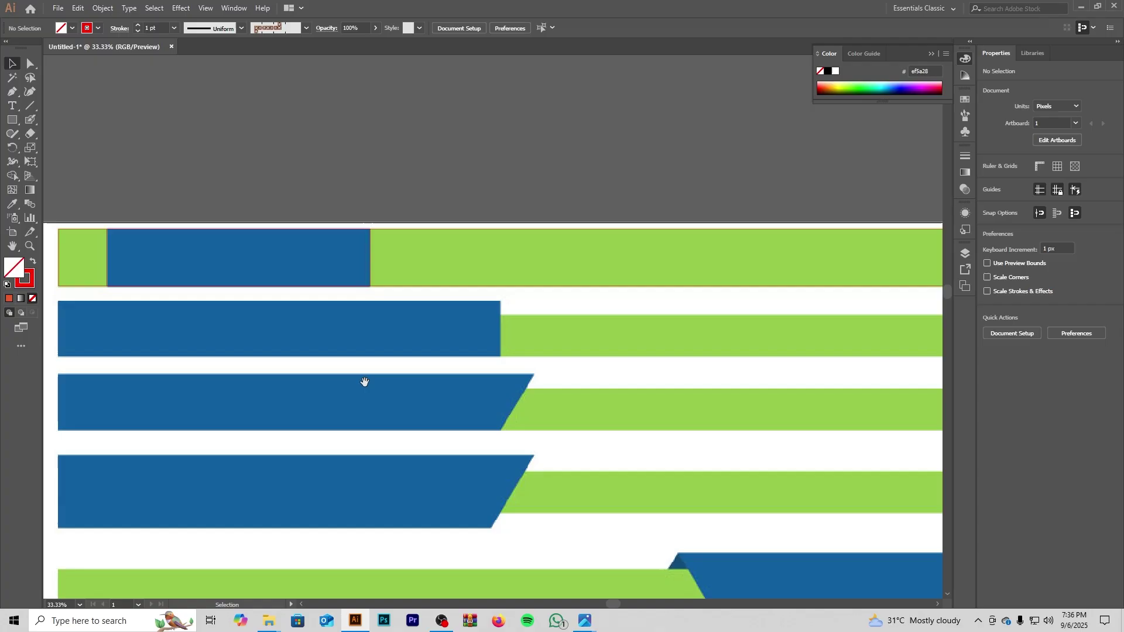
left_click_drag(366, 383, 408, 379)
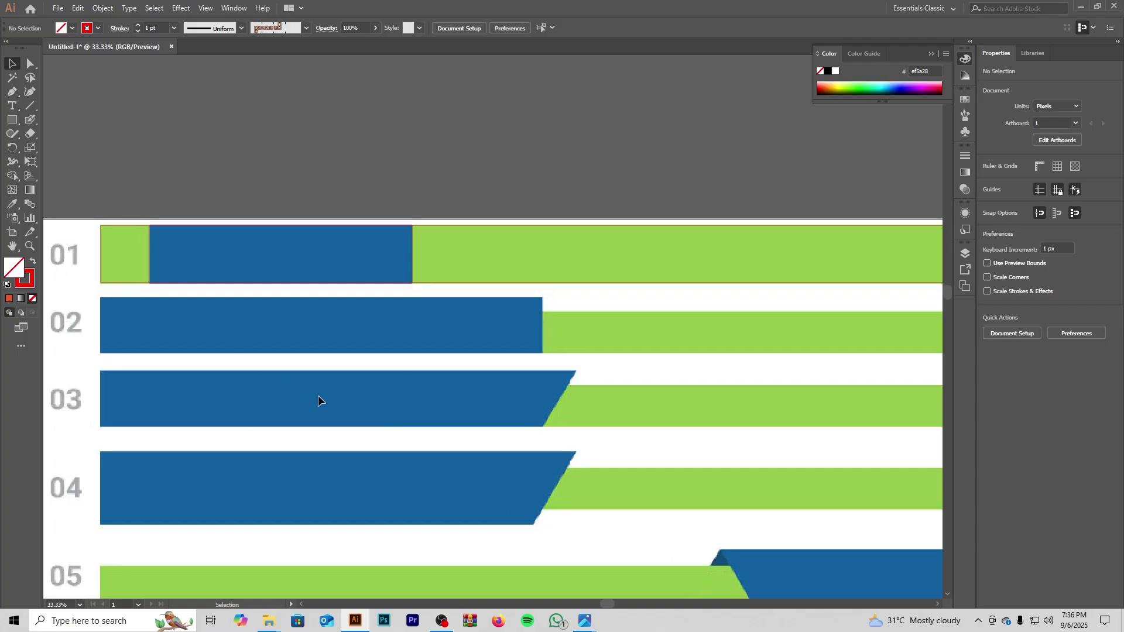
scroll(374, 395, "up", 5)
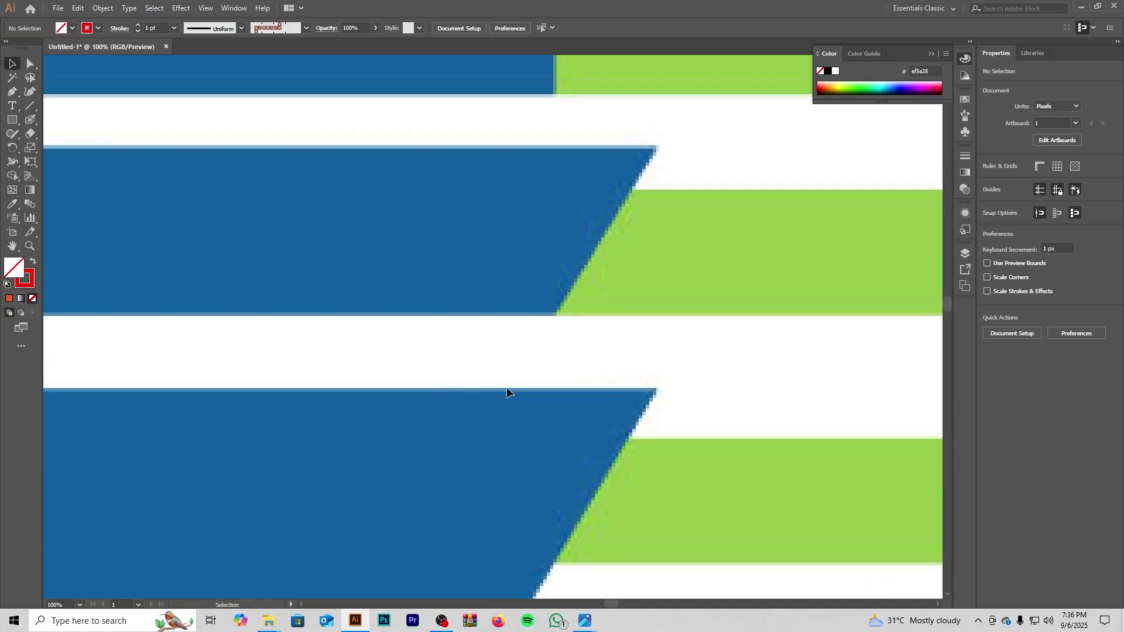
scroll(429, 376, "down", 2)
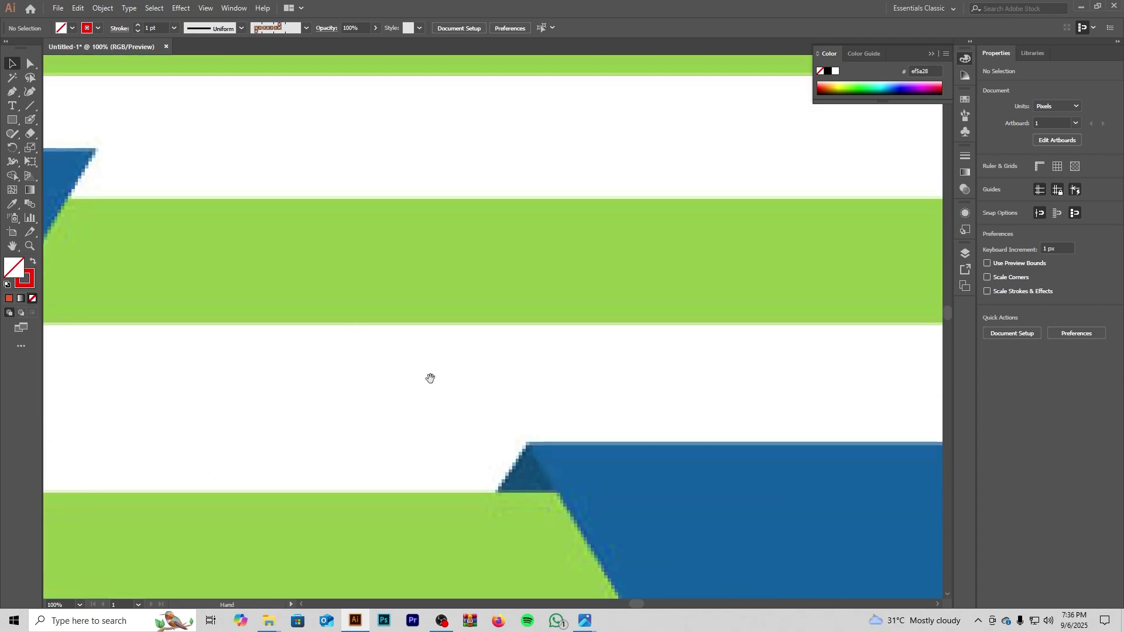
scroll(543, 475, "down", 2)
left_click_drag(593, 509, 554, 393)
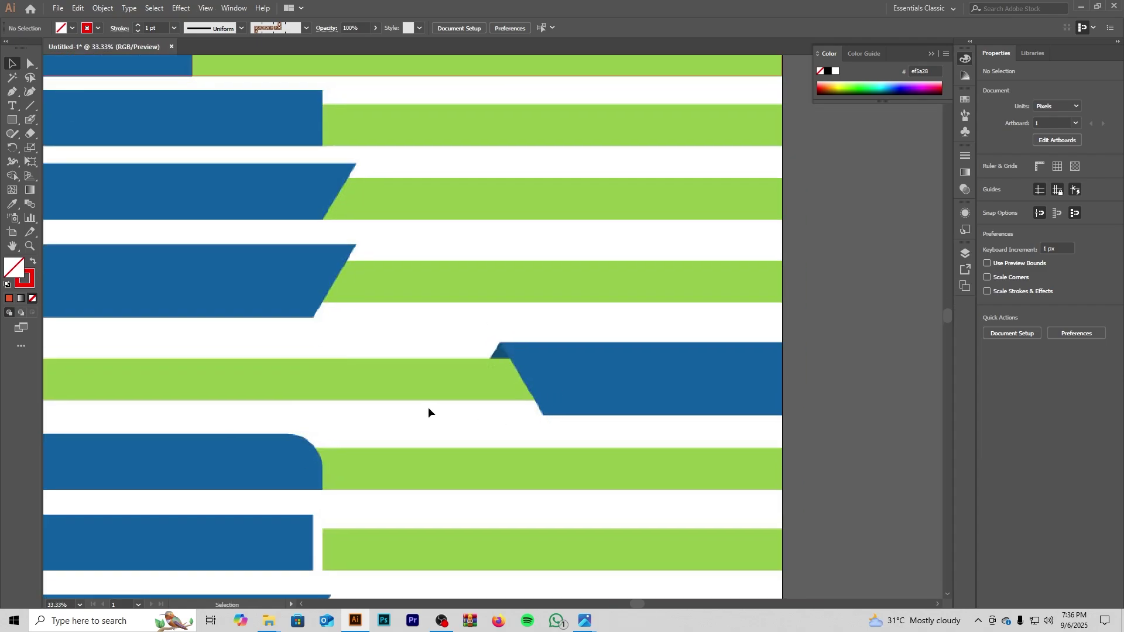
scroll(429, 407, "down", 2)
left_click_drag(474, 412, 597, 464)
scroll(396, 380, "up", 3)
left_click_drag(378, 307, 425, 462)
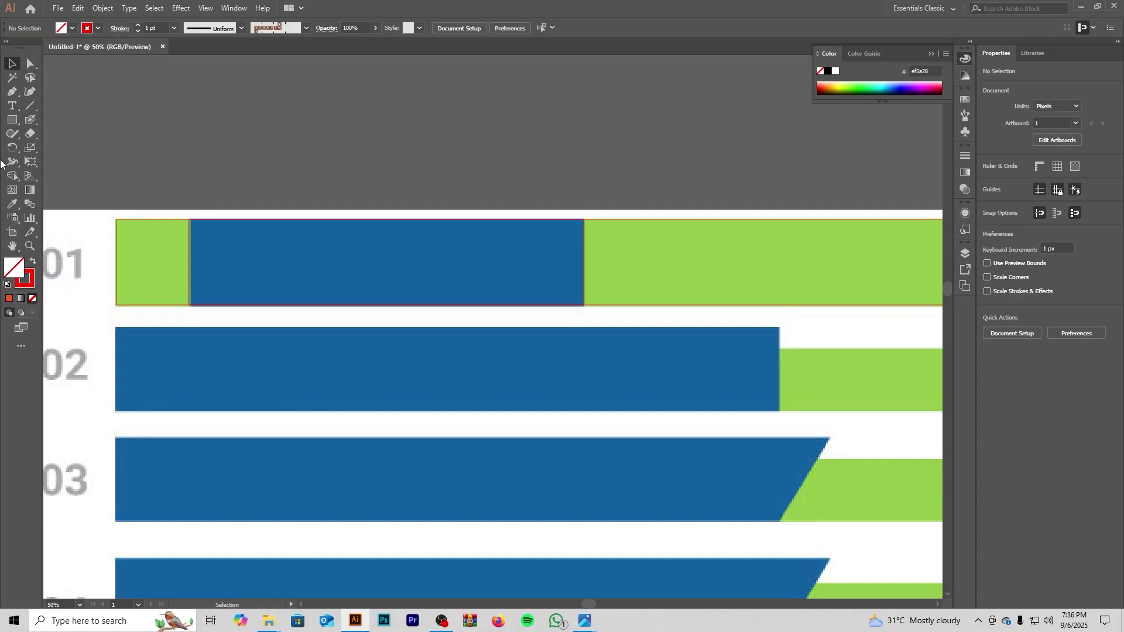
Step: Draw a narrow rectangle about 43 × 196 px at banner 02's left end and undo the stray second rectangle
left_click(11, 120)
left_click_drag(117, 328, 135, 408)
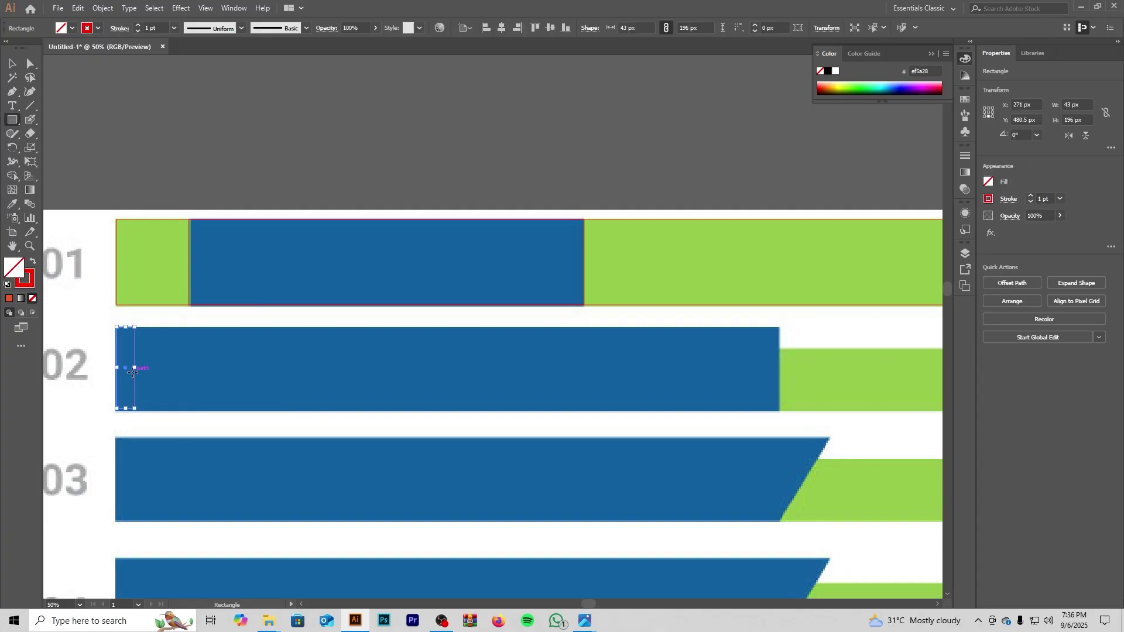
left_click_drag(135, 364, 267, 384)
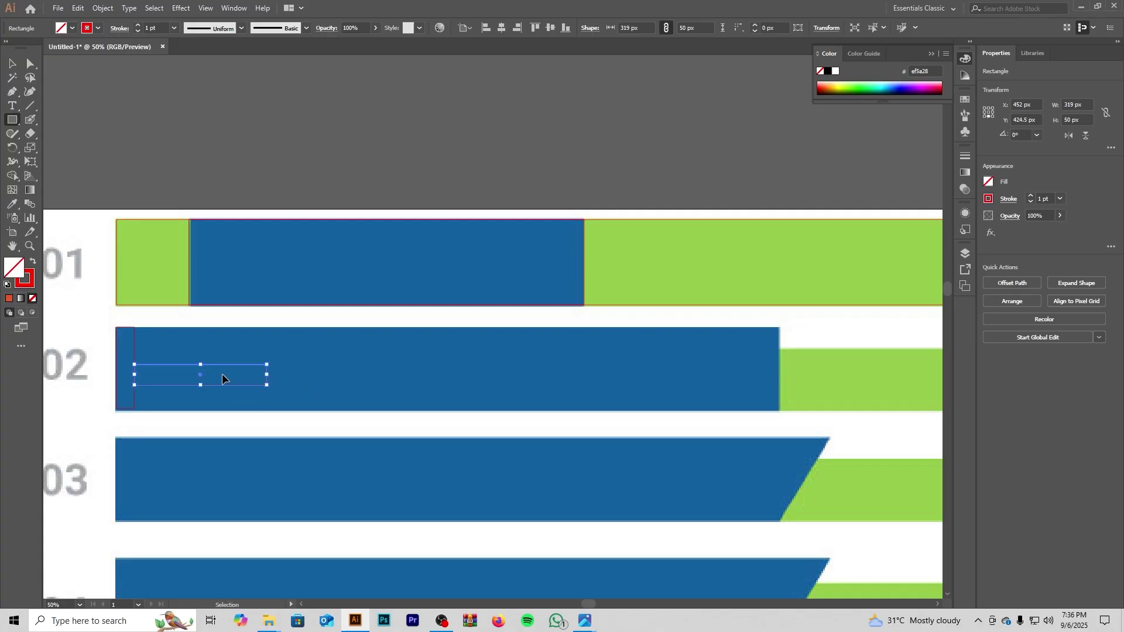
key("ctrl+z")
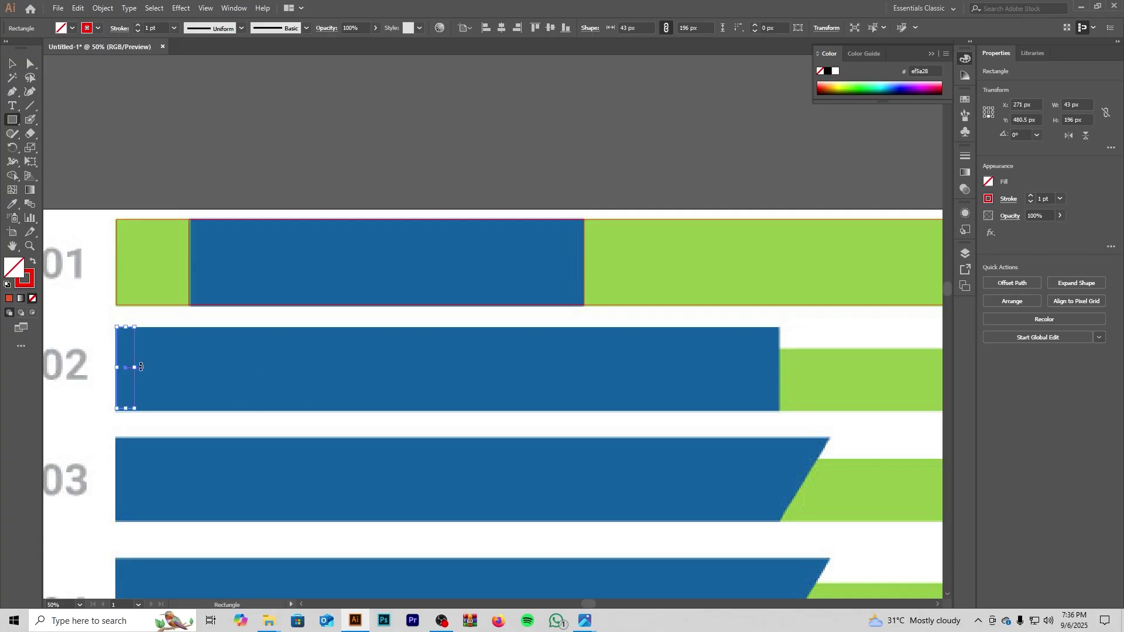
Step: Stretch the rectangle's right edge to the end of banner 02's blue block, about 1597 px wide
left_click(12, 63)
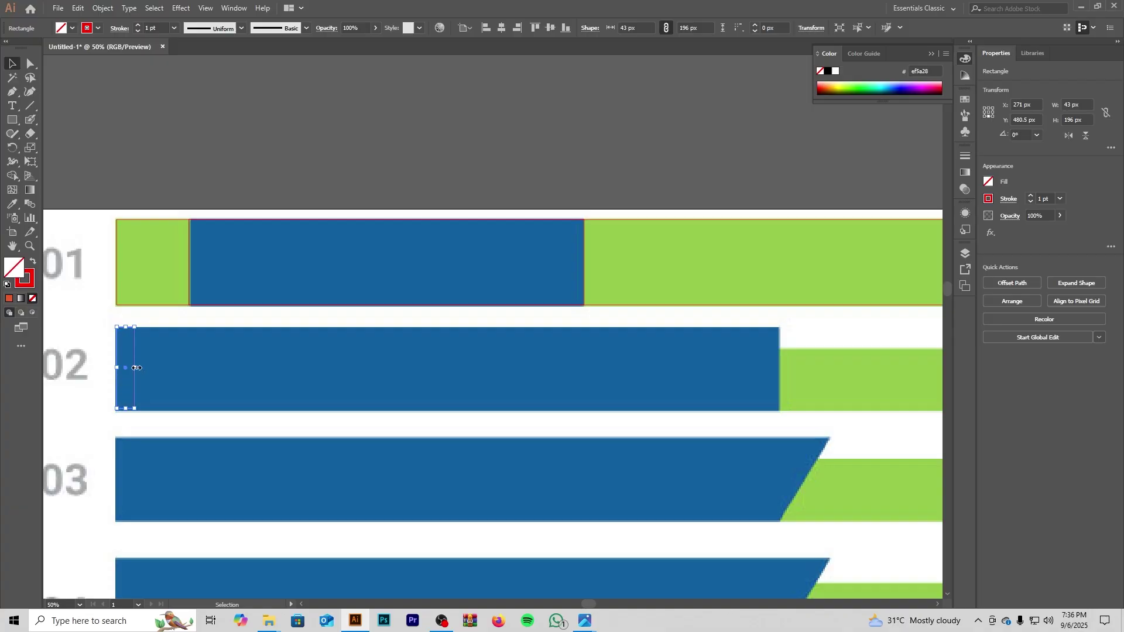
left_click_drag(136, 367, 780, 384)
scroll(609, 392, "down", 2)
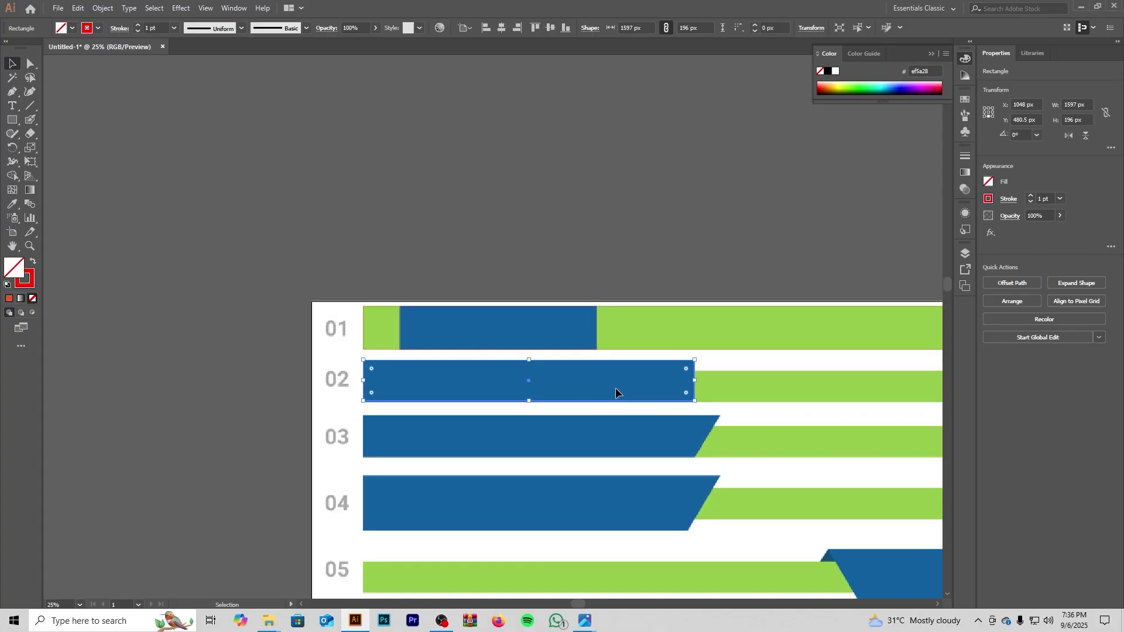
Step: Duplicate banner 02's blue outline in place and lower the copy's upper edge to the green strip's top, about 147 px high
left_click_drag(609, 392, 422, 370)
left_click(437, 378)
scroll(286, 358, "up", 3)
left_click(424, 345)
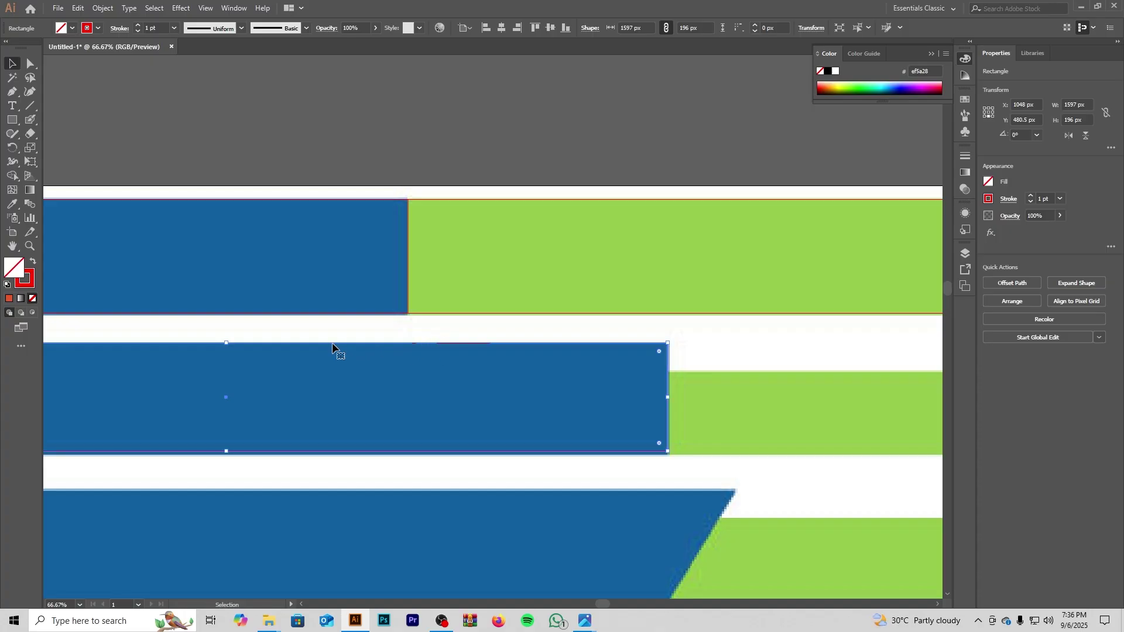
left_click_drag(226, 343, 227, 371)
scroll(354, 379, "right", 5)
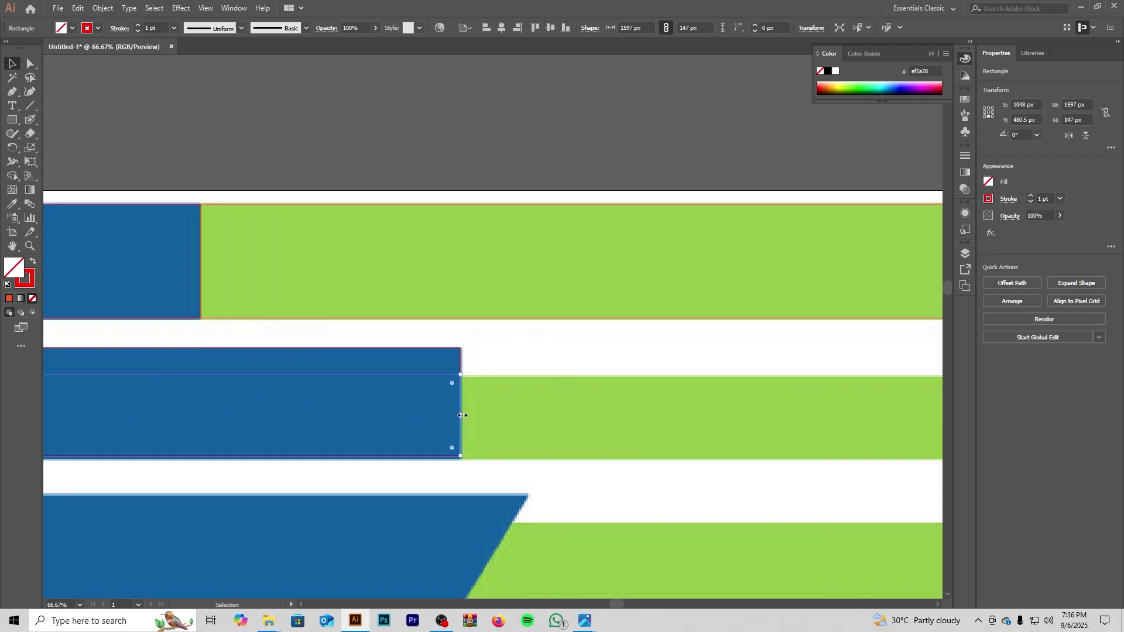
Step: Stretch the copy's right edge to the end of banner 02's green strip, about 3260.5 px wide, and set its stroke to 4 pt
left_click_drag(462, 415, 712, 402)
scroll(410, 410, "right", 7)
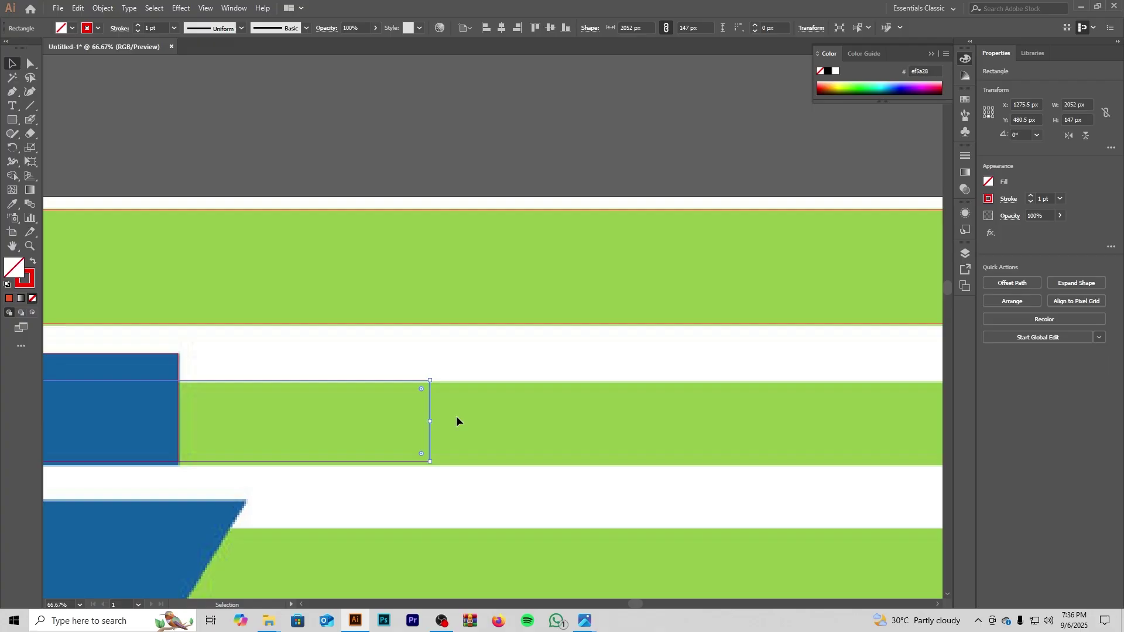
scroll(160, 28, "up", 3)
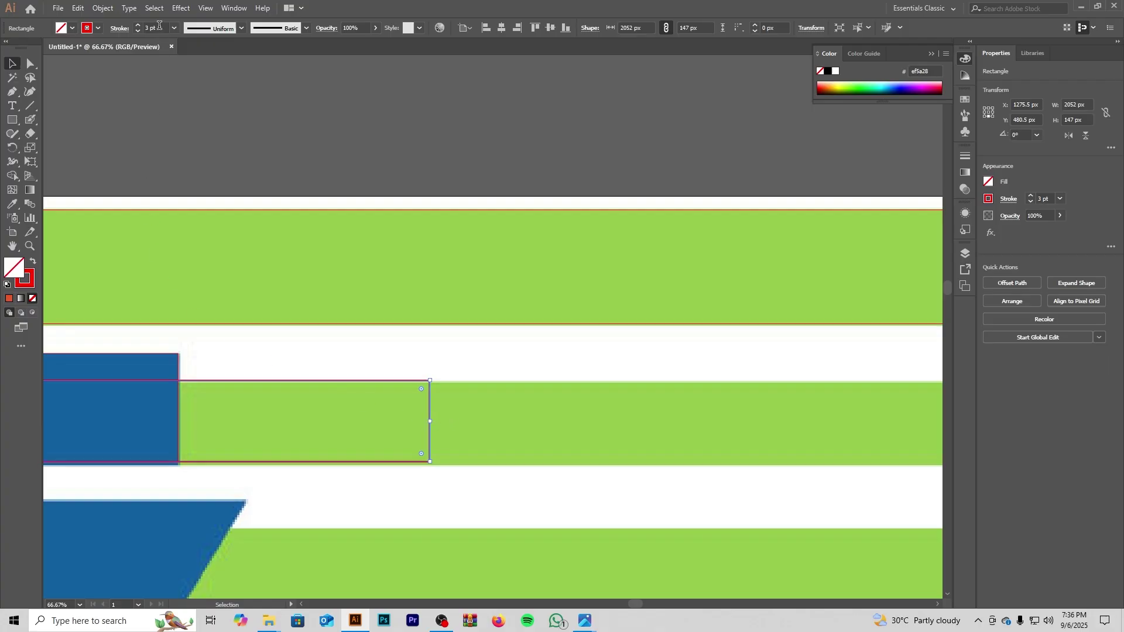
left_click_drag(431, 422, 762, 422)
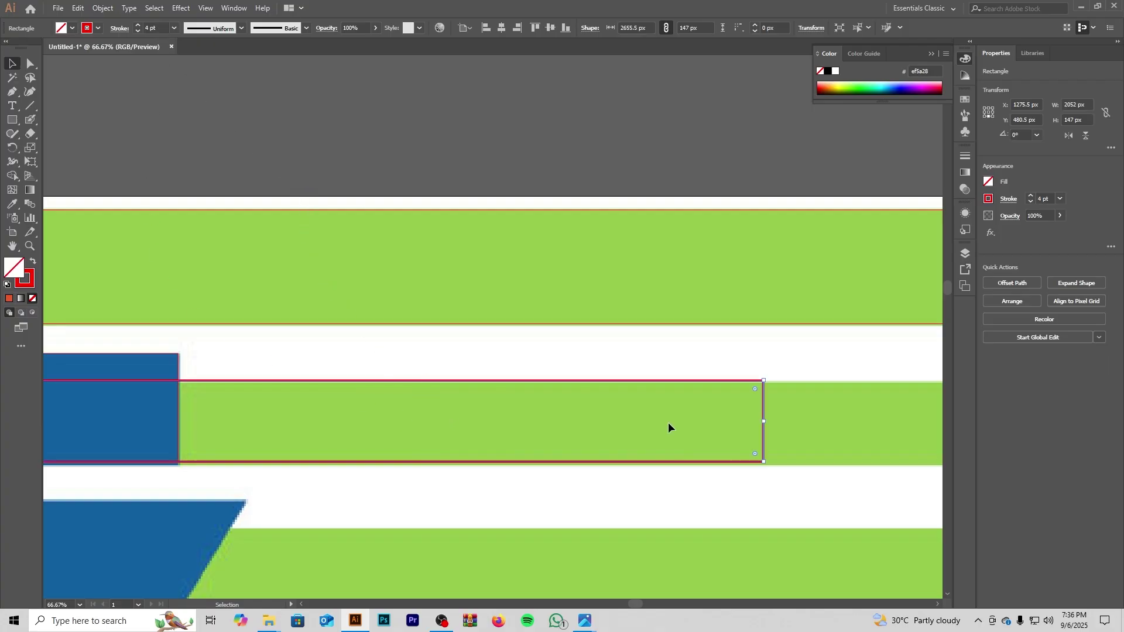
left_click_drag(668, 422, 652, 486)
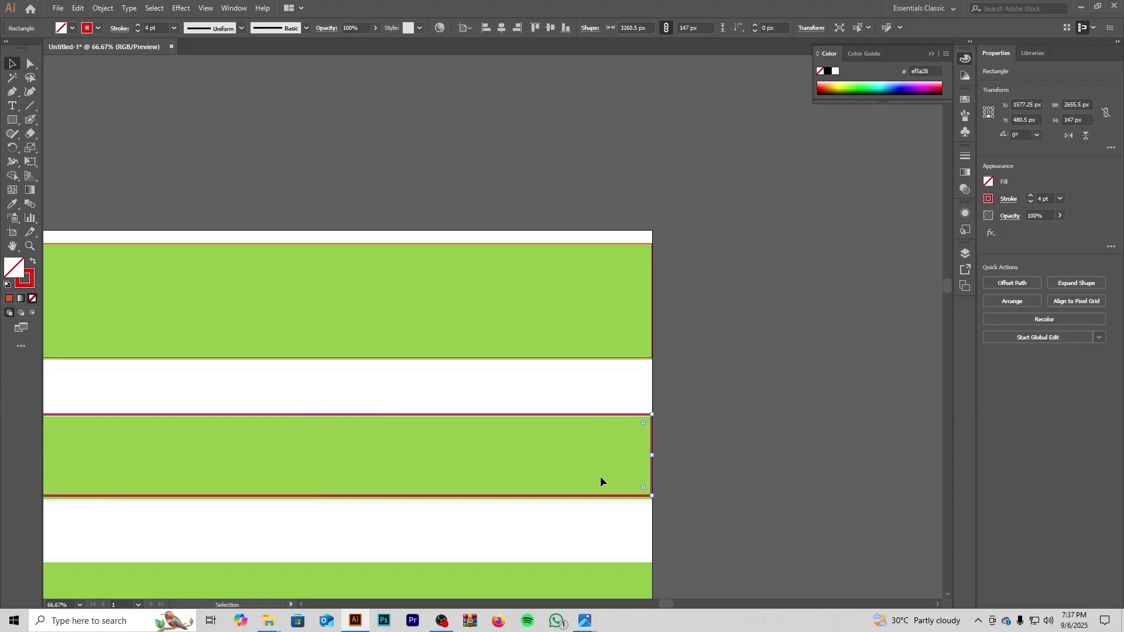
Step: Select all outlines of banners 01 and 02 together and set their stroke weight to 2 pt
left_click(757, 367)
key("ctrl+minus")
key("ctrl+minus")
key("ctrl+minus")
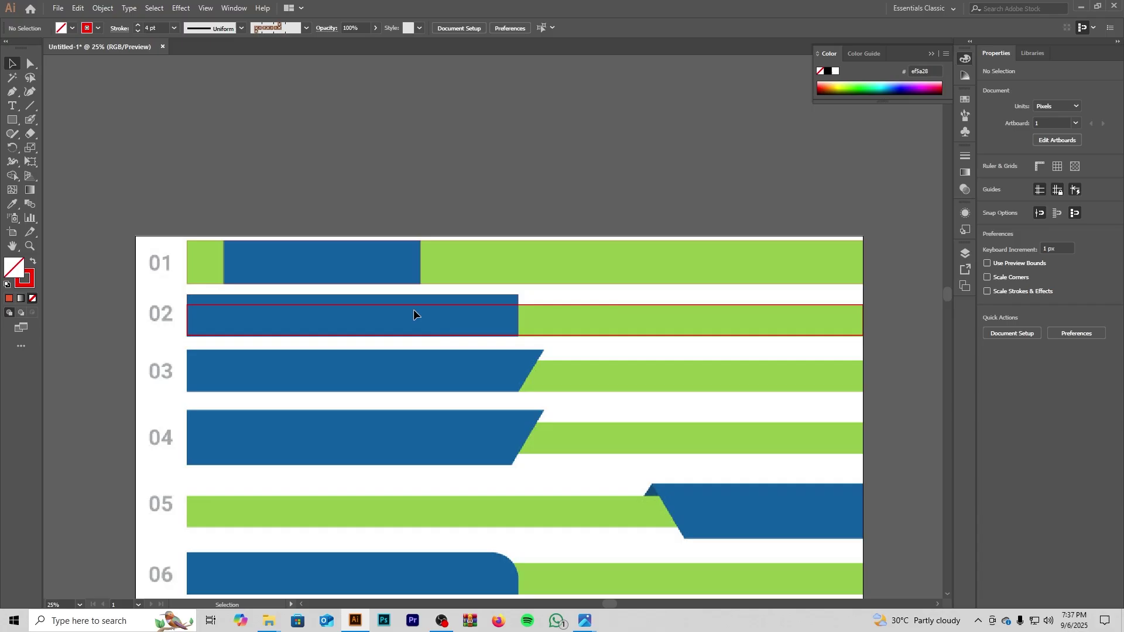
mouse_move(264, 207)
left_mouse_down()
mouse_move(459, 375)
mouse_move(471, 346)
left_mouse_up()
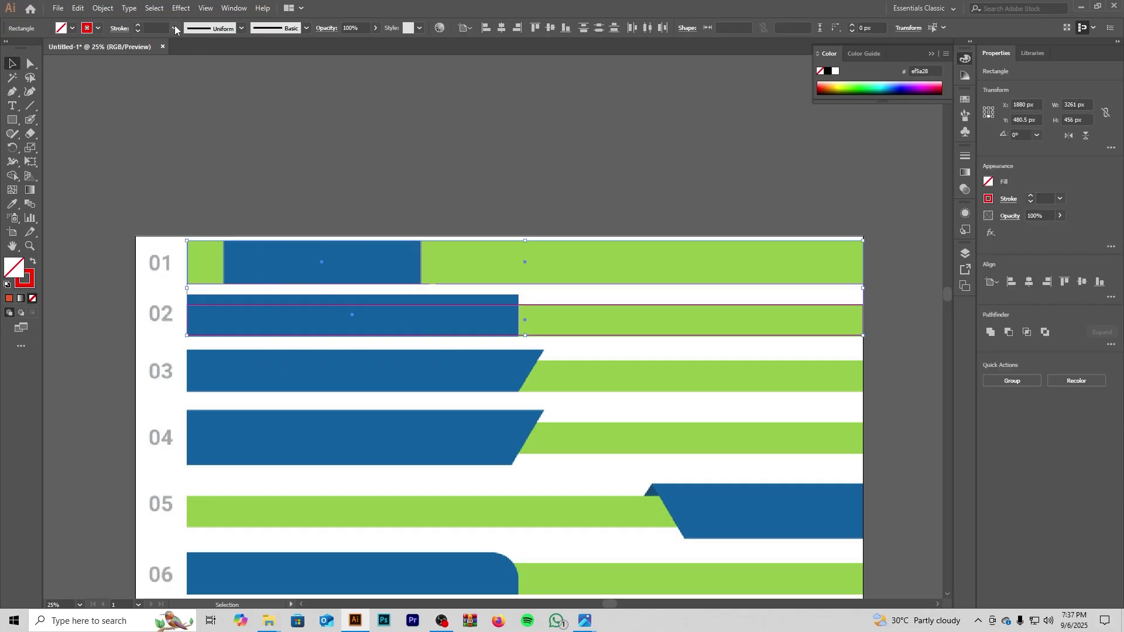
left_click(398, 224)
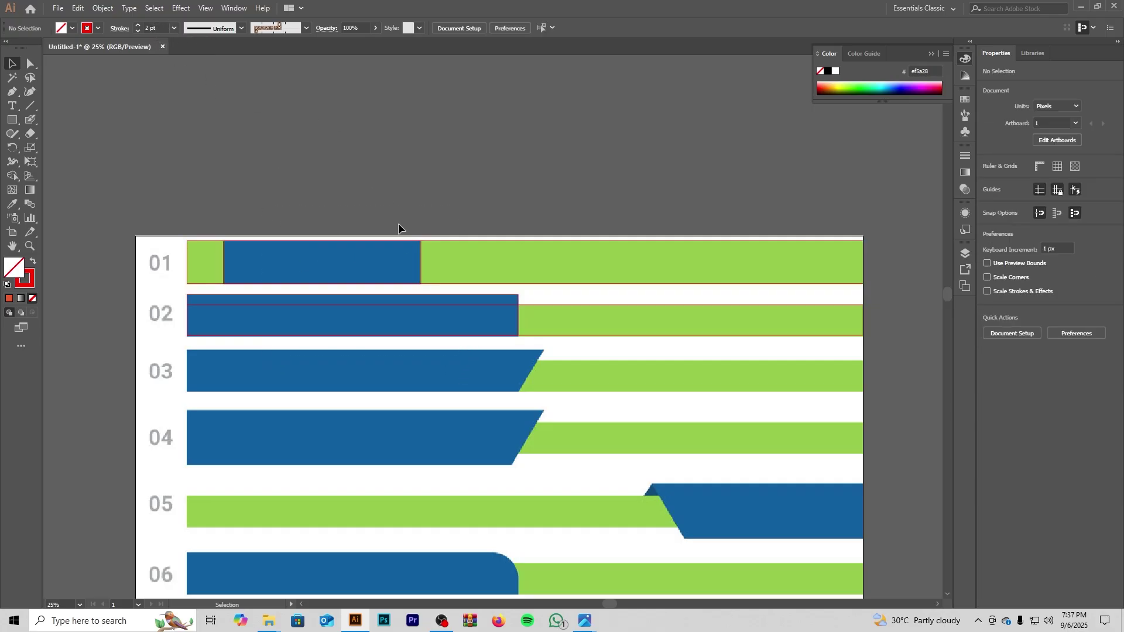
Step: Select banner 01's two outlines and set their stroke weight to 4 pt
left_click_drag(449, 299, 445, 286)
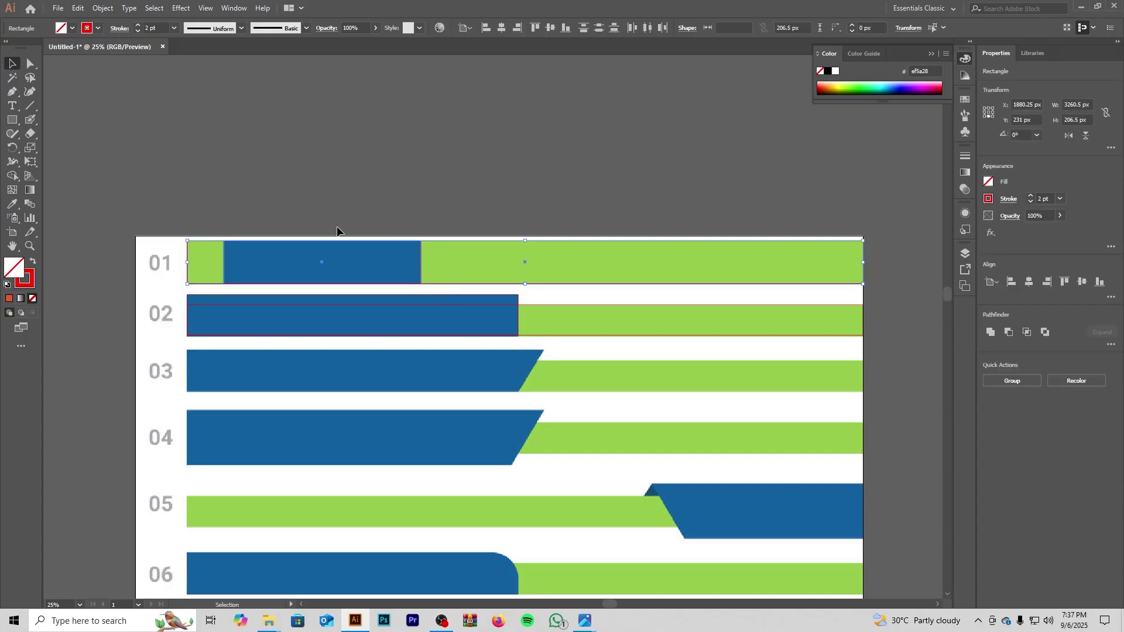
scroll(161, 27, "up", 2)
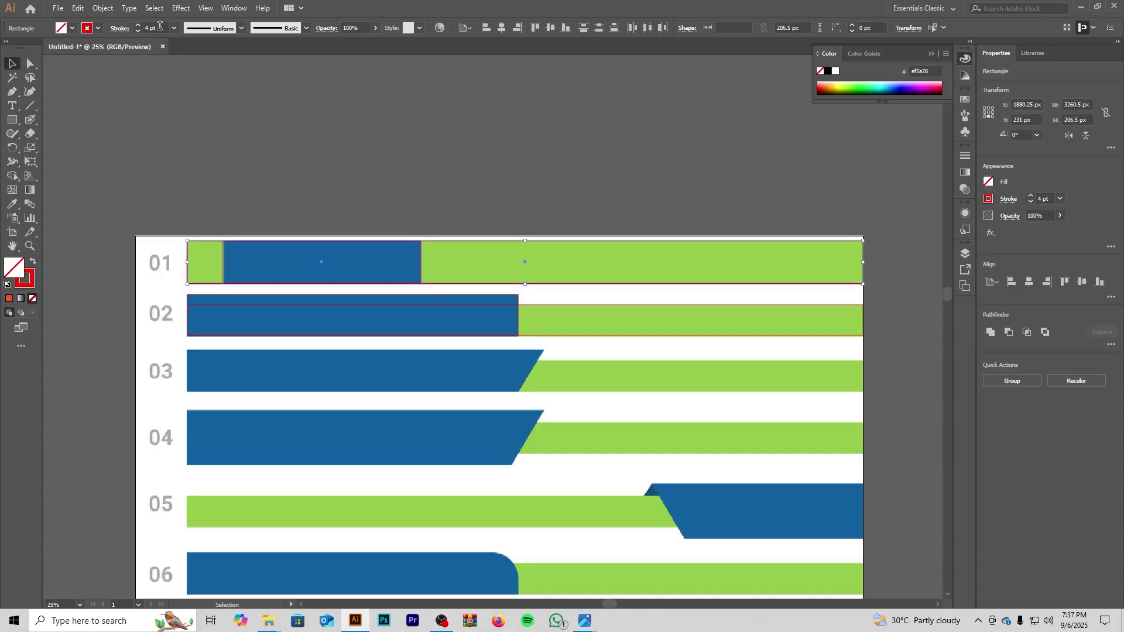
left_click(391, 74)
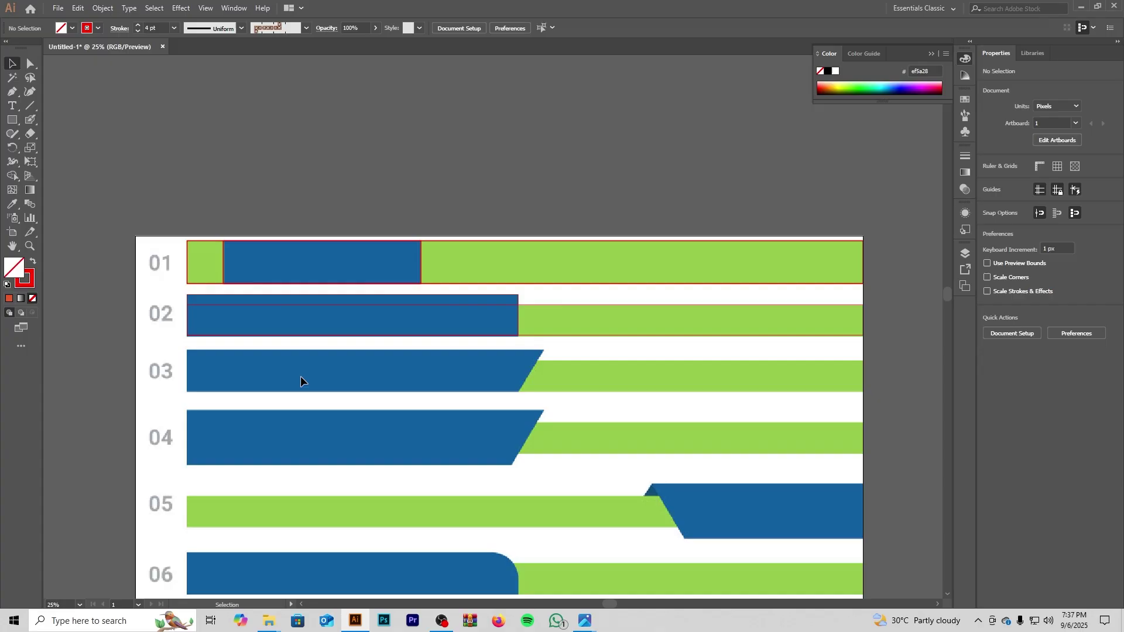
Step: Draw a rectangle outline over banner 03's blue shape, about 1721 by 198 px, reaching its upper-right tip
scroll(248, 392, "up", 2)
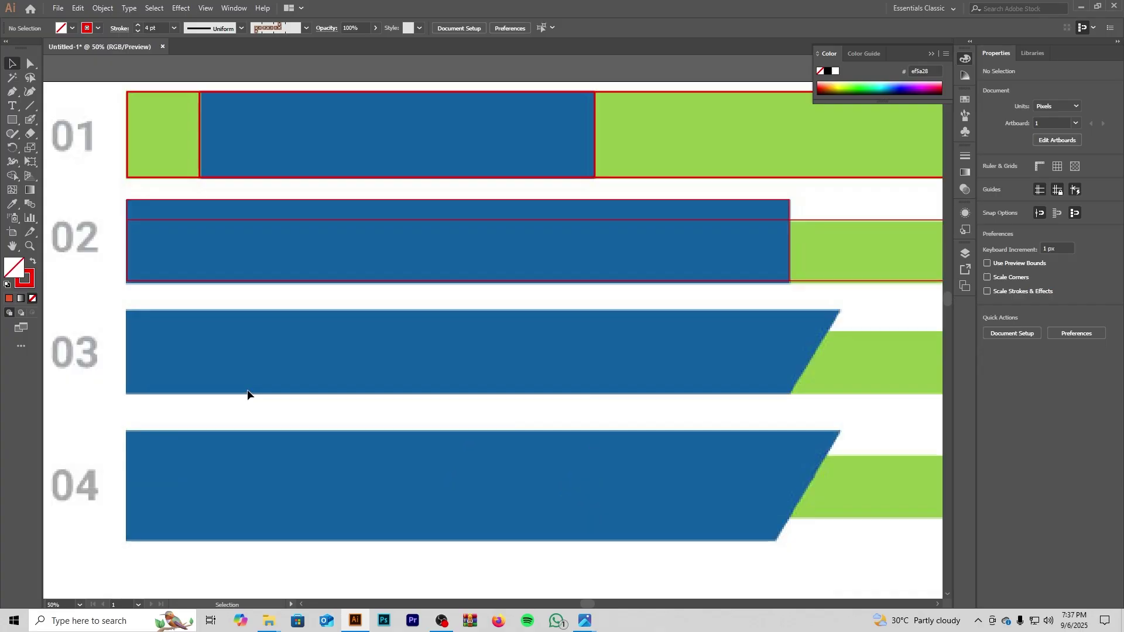
key("m")
left_click_drag(126, 311, 159, 393)
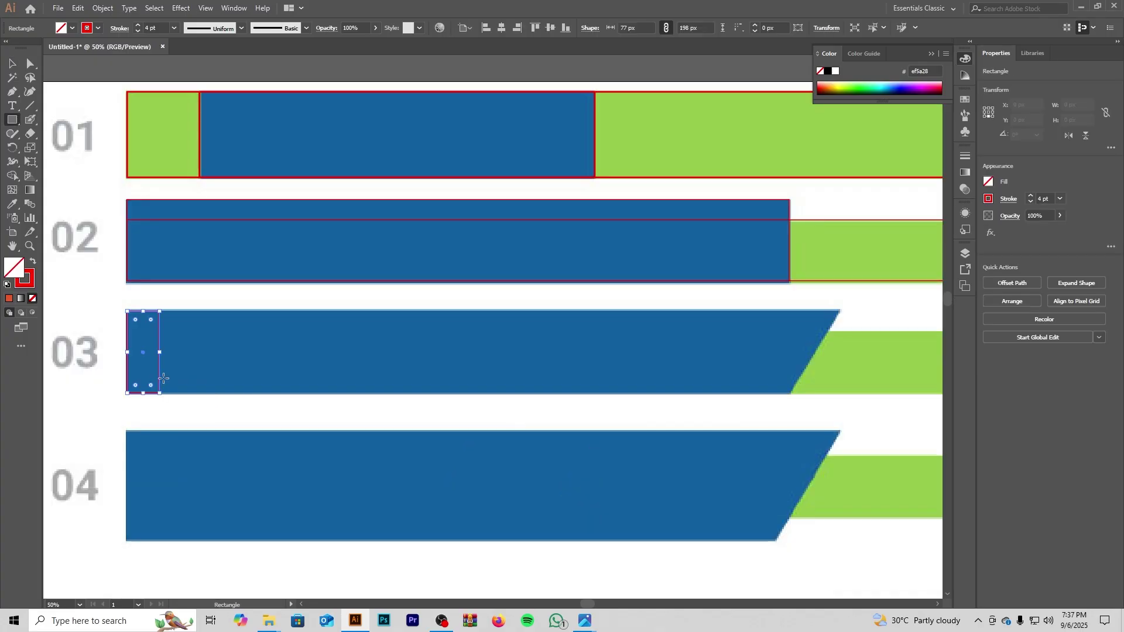
left_click_drag(163, 352, 840, 371)
scroll(667, 379, "right", 5)
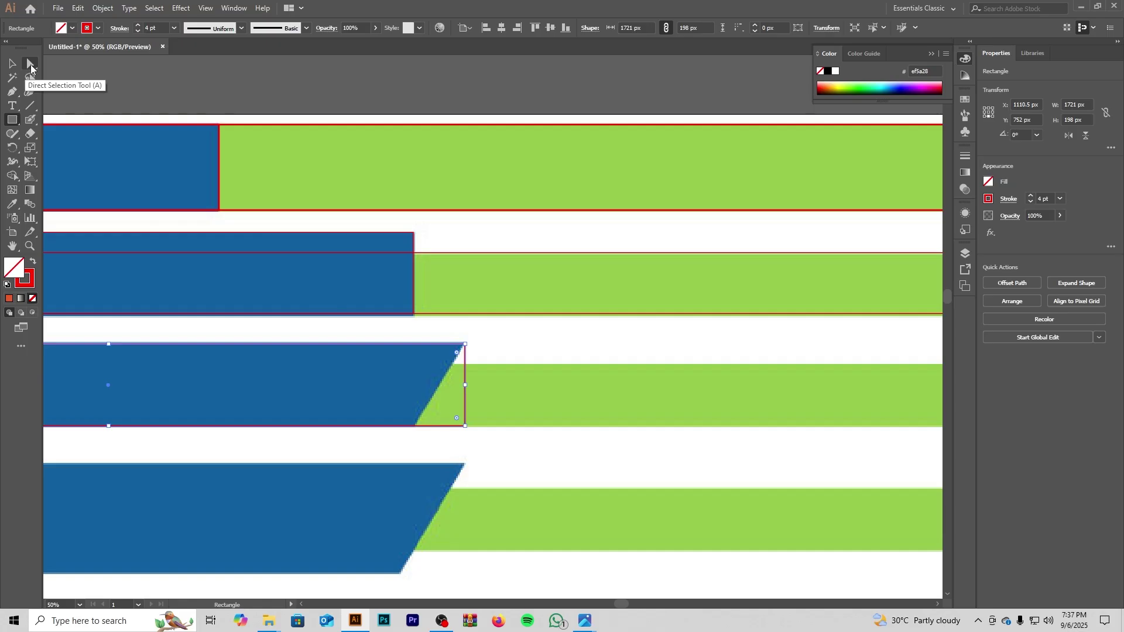
Step: Shift only the lower-right corner point of banner 03's blue outline leftward until the edge follows the shape's slanted end
left_click(31, 68)
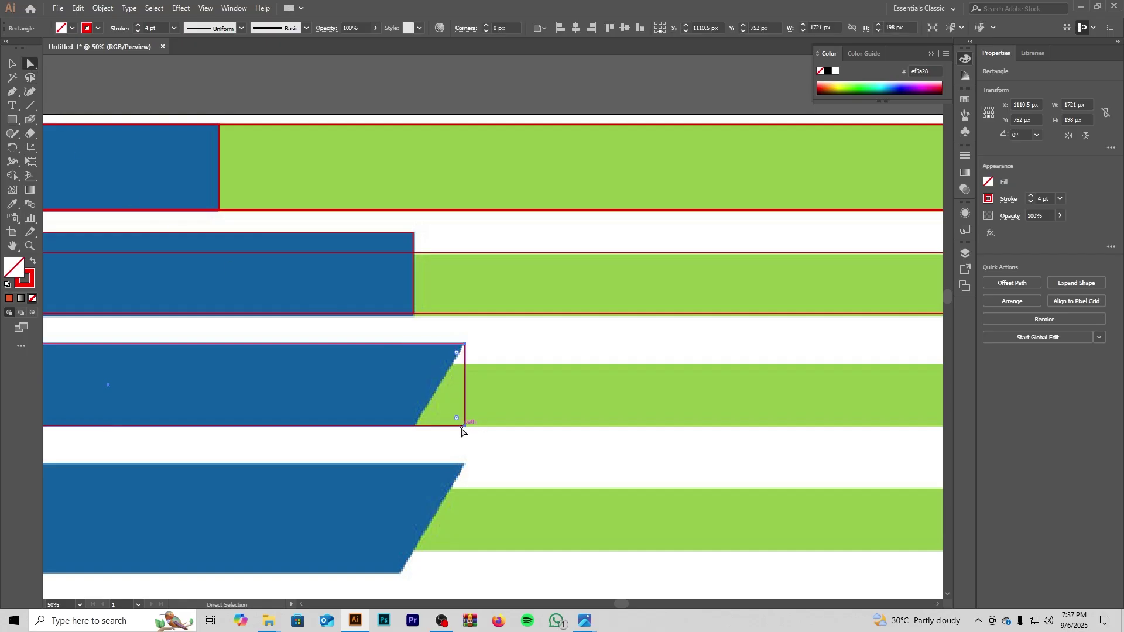
left_click(465, 426)
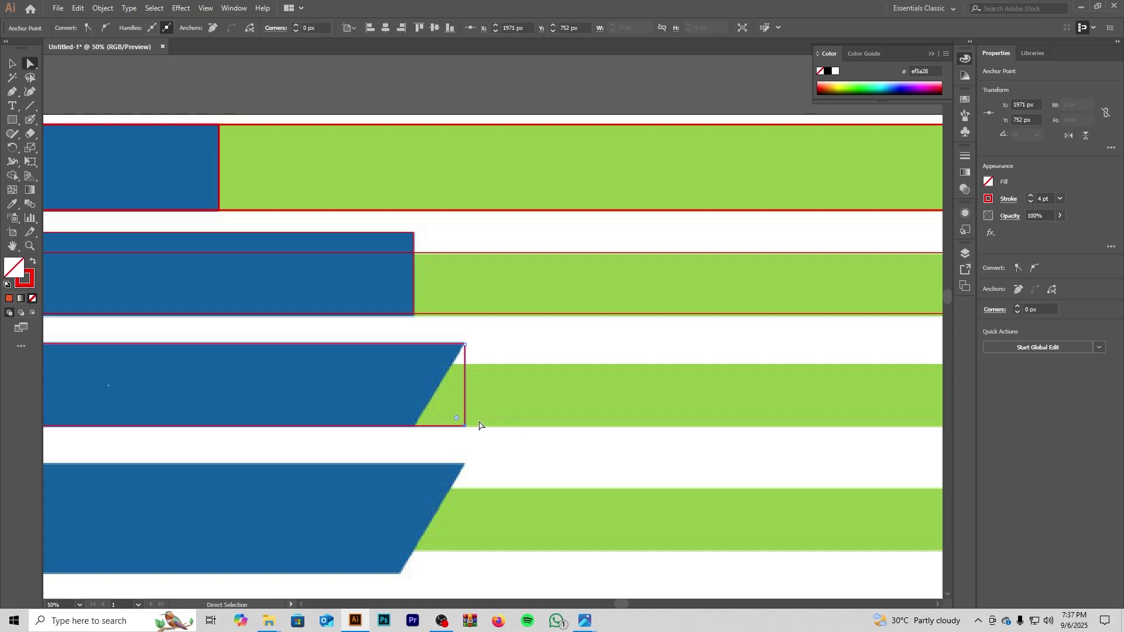
key("Left")
key("Left")
key("Left")
key("Left")
key("Left")
key("Left")
key("Left")
key("Left")
key("Left")
key("Left")
key("Left")
key("Left")
key("Left")
key("Left")
key("Left")
key("Left")
key("Left")
key("Left")
key("Left")
key("Left")
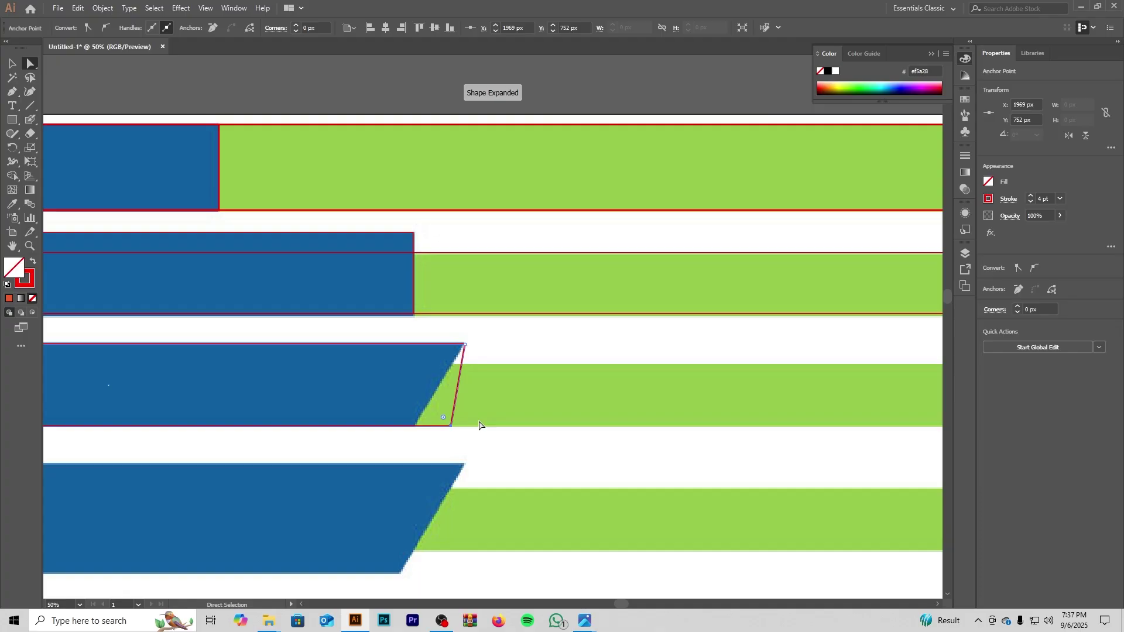
key("Left")
key("Left")
key("Left")
key("Left")
key("Left")
key("Left")
key("Left")
key("Left")
key("Left")
key("Left")
key("Left")
key("Left")
key("Left")
key("Left")
key("Left")
key("Left")
key("Left")
key("Left")
key("Left")
key("Left")
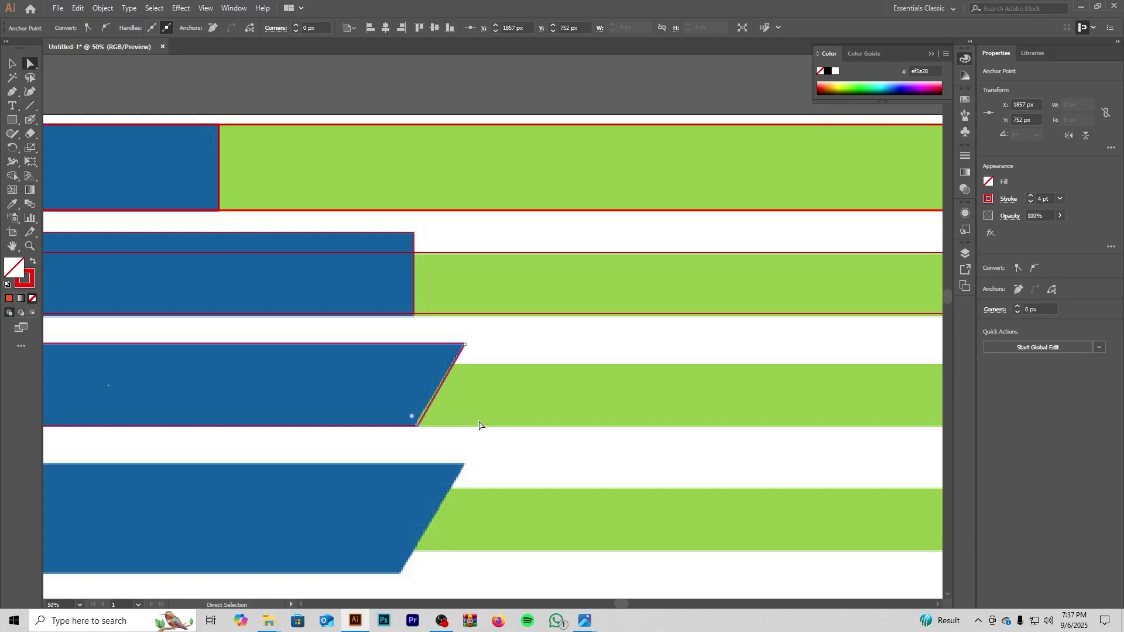
key("Left")
key("Left")
left_click(538, 341)
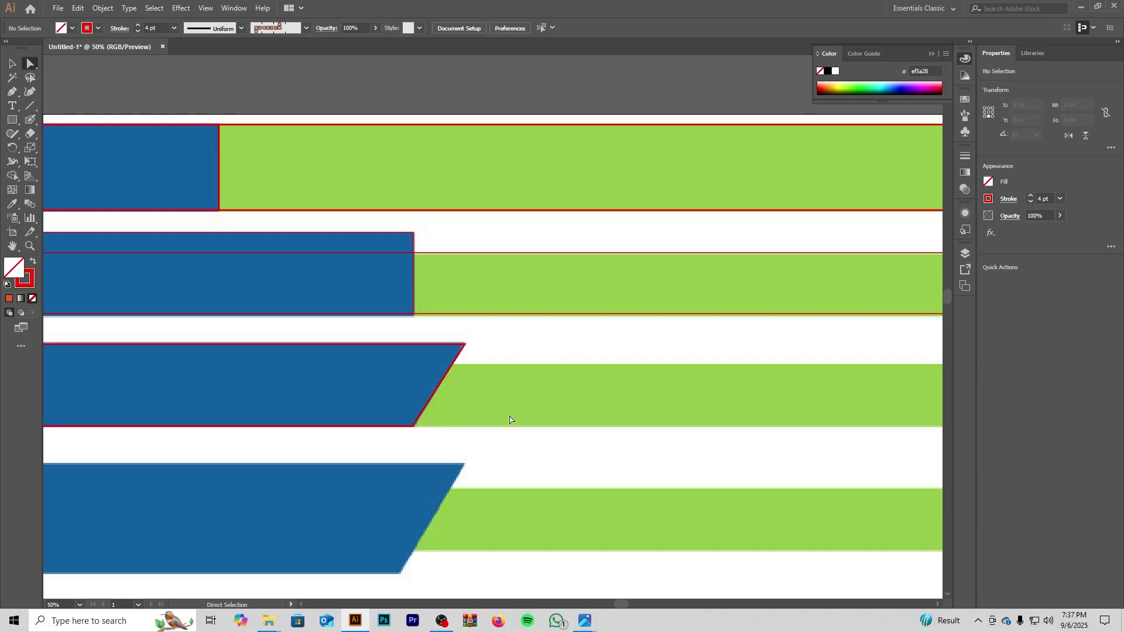
Step: Draw a second outline for banner 03's green strip and extend it to the blue shape's left edge, about 3234 by 144 px
scroll(489, 398, "down", 2)
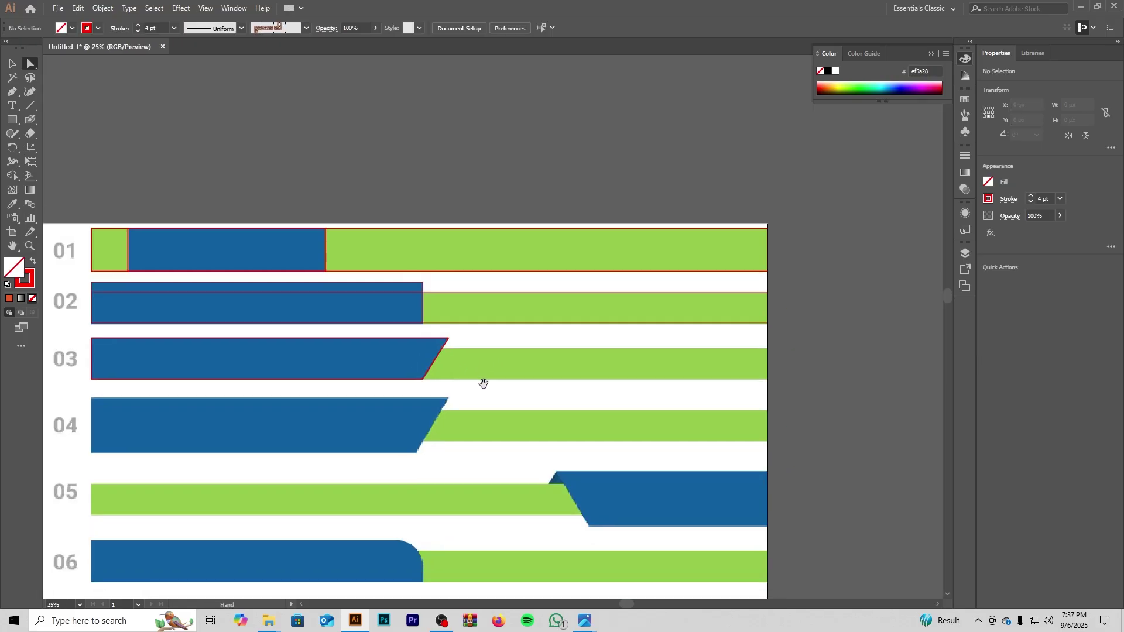
key("m")
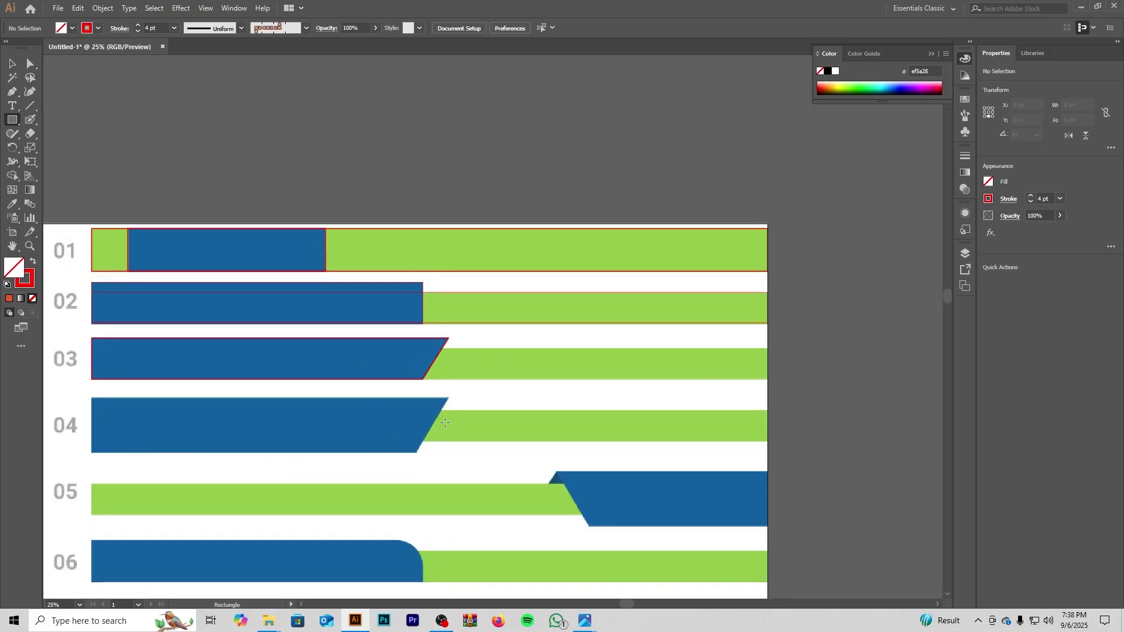
scroll(441, 416, "up", 2)
key("ctrl+z")
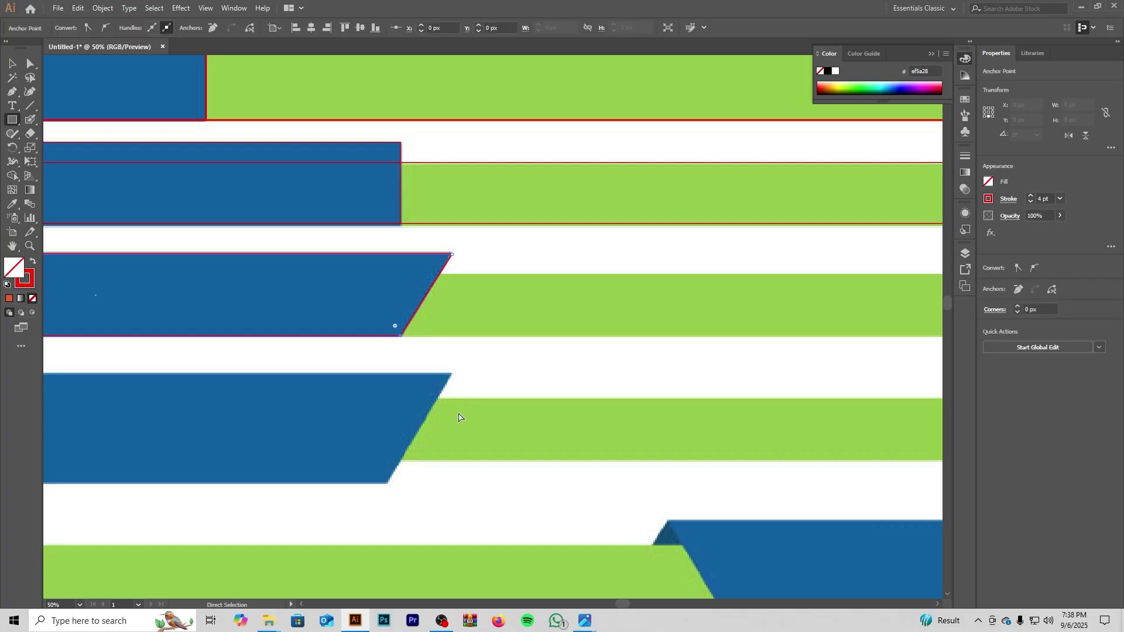
mouse_move(486, 312)
left_mouse_down()
mouse_move(467, 422)
mouse_move(583, 390)
mouse_move(761, 392)
left_mouse_up()
left_click_drag(681, 381, 282, 390)
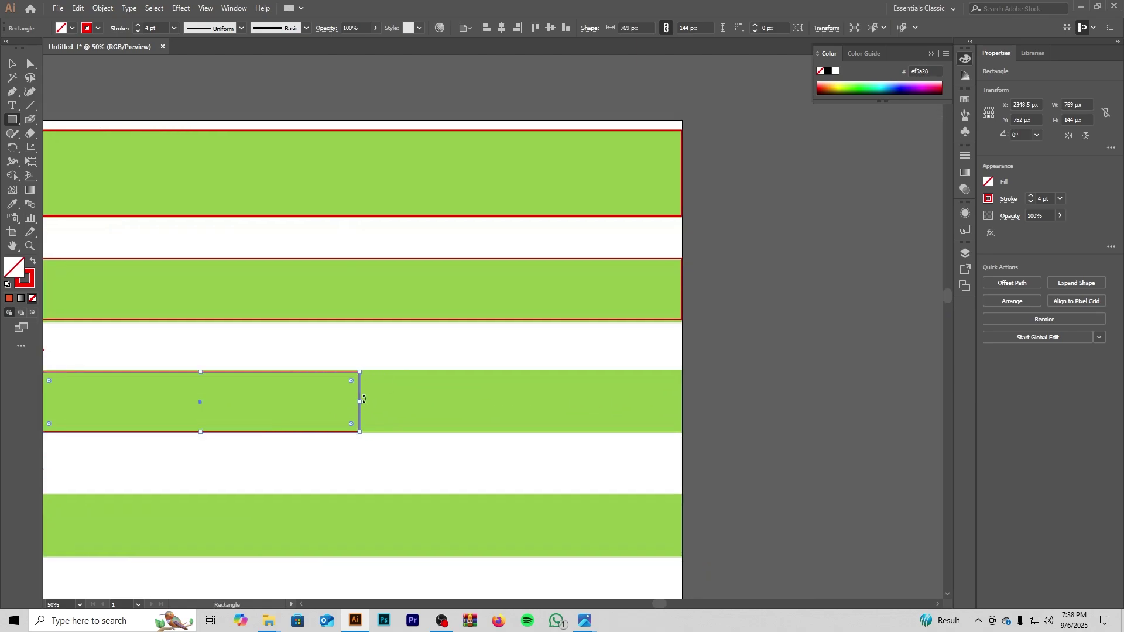
left_click_drag(362, 402, 676, 435)
left_click_drag(500, 398, 176, 384)
left_click_drag(269, 384, 396, 400)
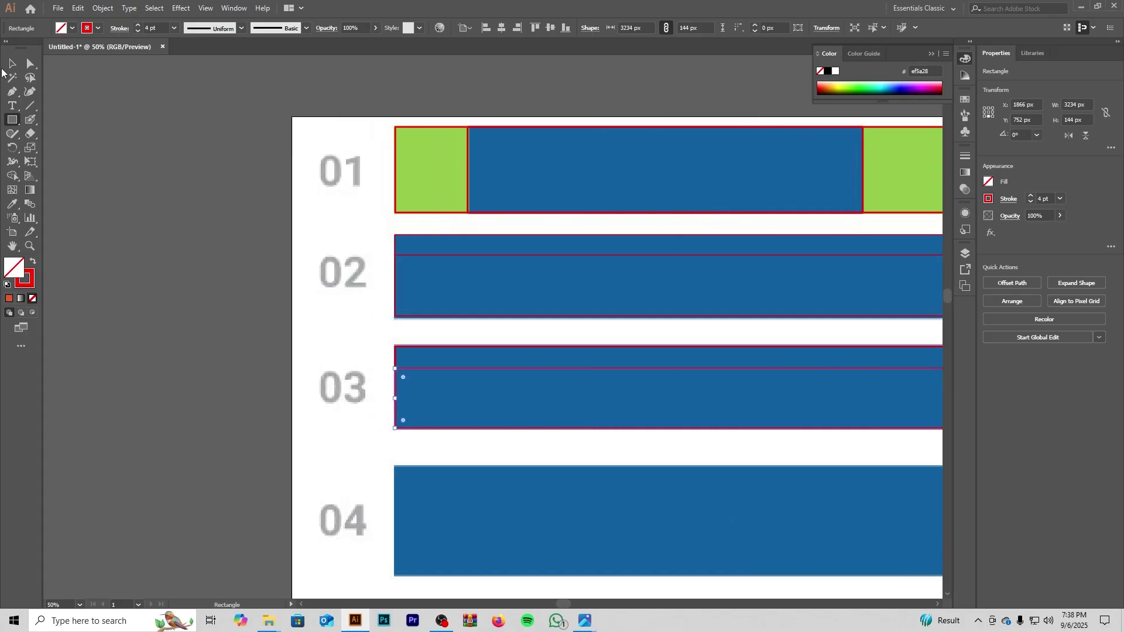
left_click(11, 64)
left_click(206, 329)
left_click_drag(843, 436, 296, 350)
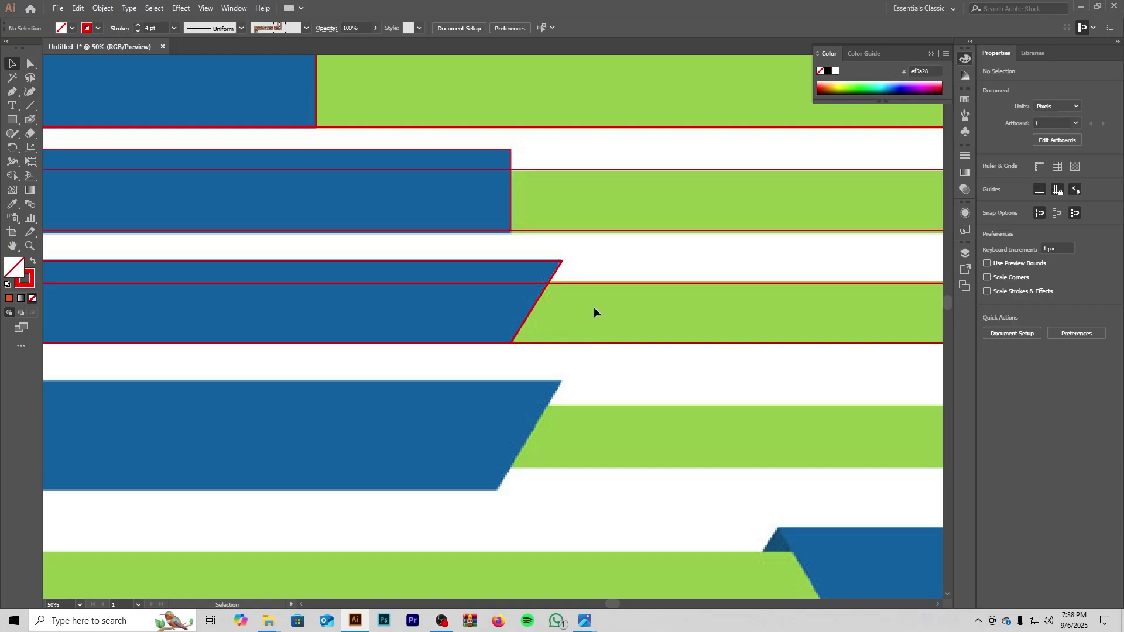
Step: Draw a narrow rectangle at the left end of banner 04's blue shape, about 114 by 263 px
scroll(394, 360, "down", 2)
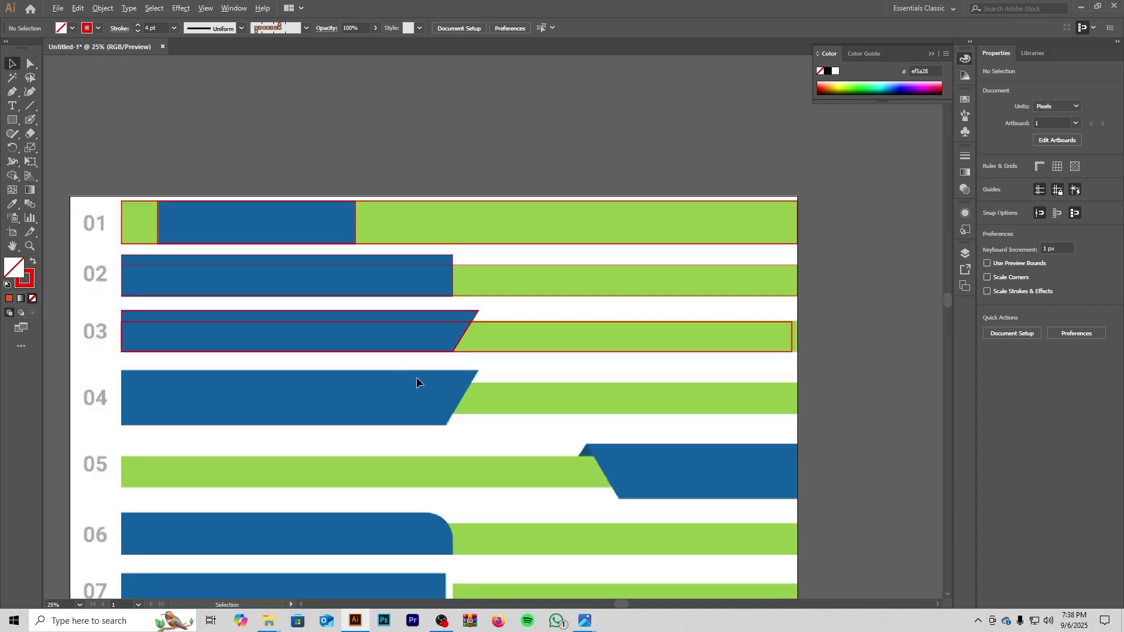
left_click_drag(423, 400, 451, 355)
scroll(435, 357, "up", 2)
left_click_drag(388, 339, 610, 320)
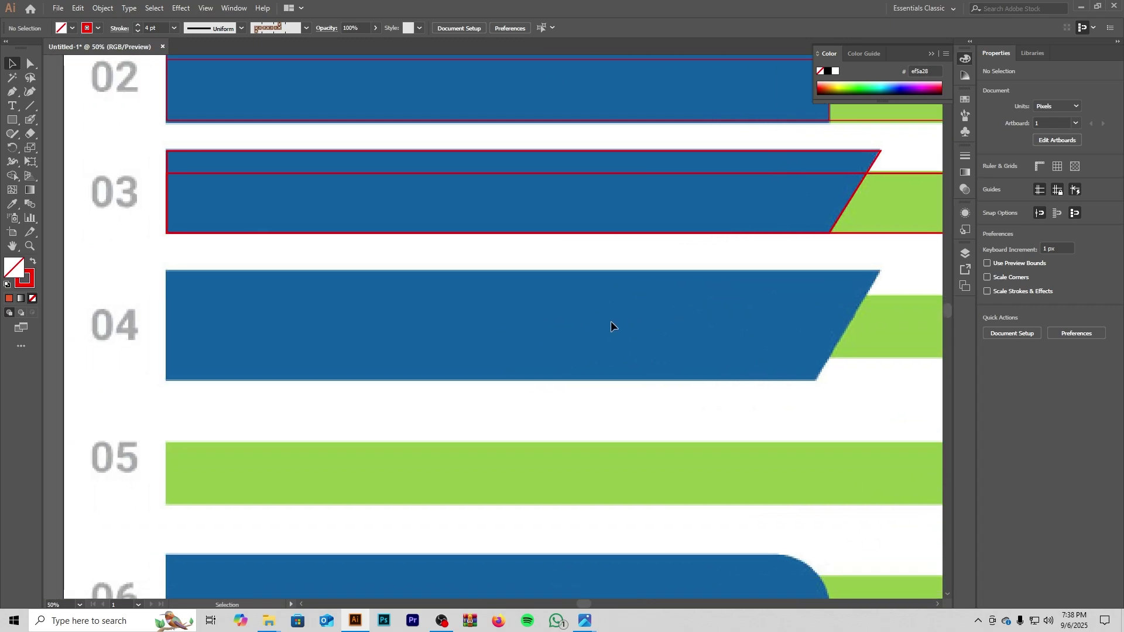
scroll(413, 305, "down", 1)
left_click_drag(396, 346, 284, 309)
key("m")
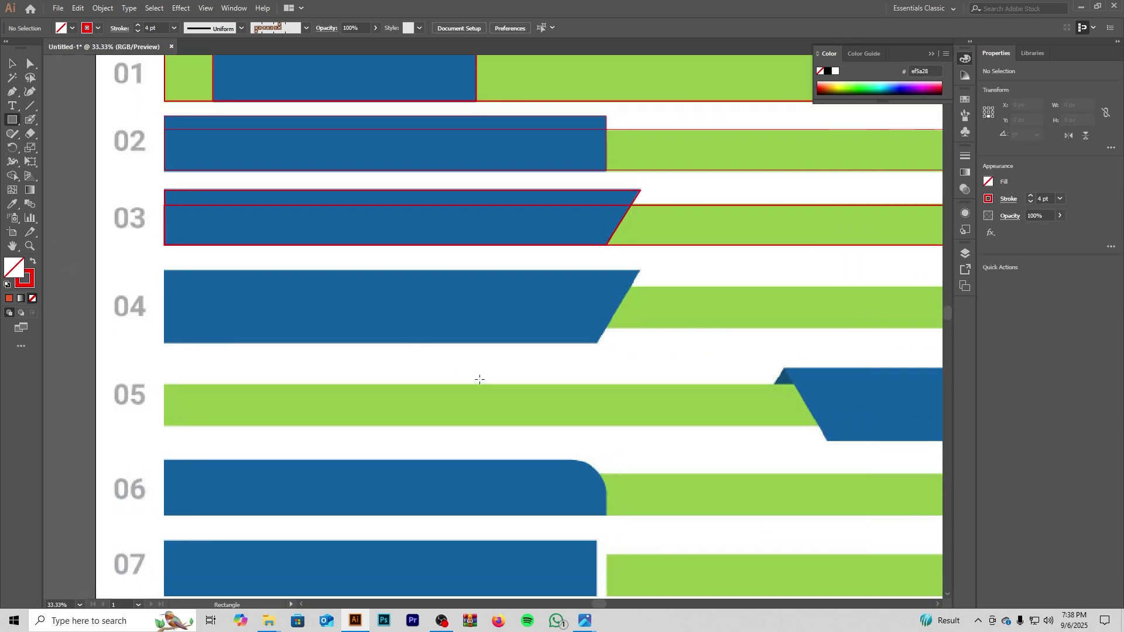
scroll(442, 348, "down", 2)
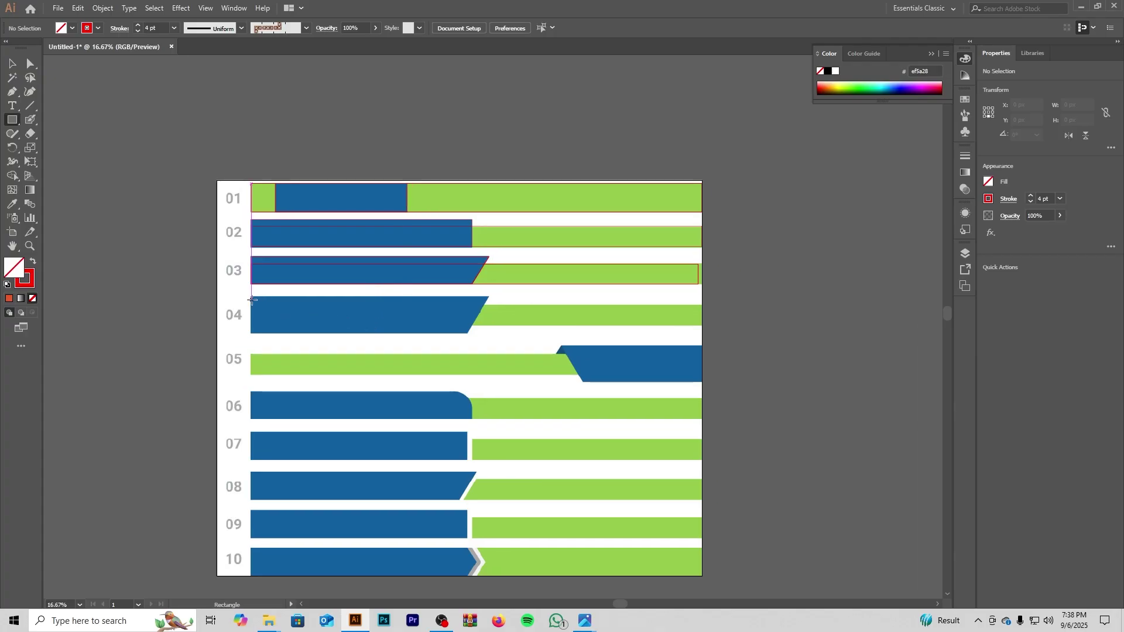
mouse_move(251, 296)
left_mouse_down()
mouse_move(284, 323)
mouse_move(263, 323)
left_mouse_up()
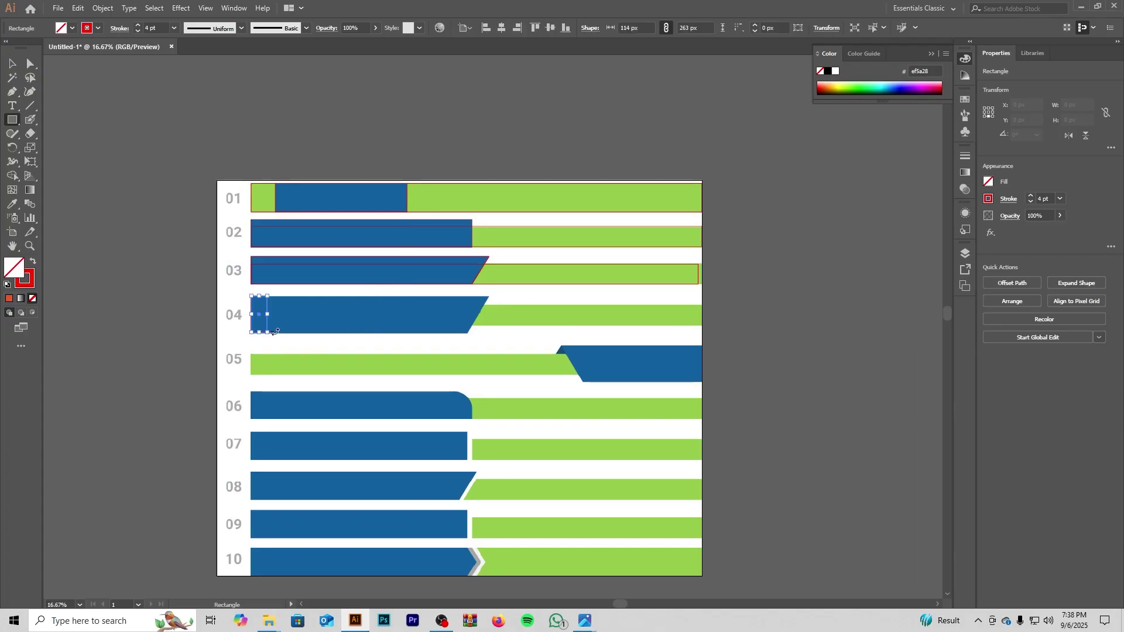
scroll(264, 319, "up", 3)
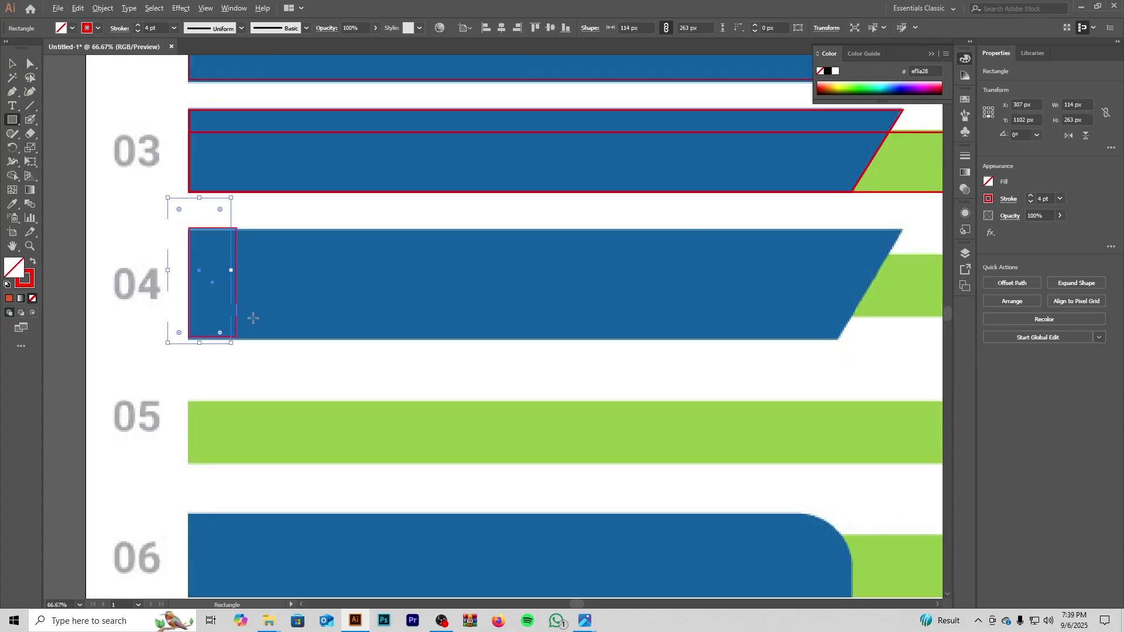
scroll(251, 319, "up", 1)
key("v")
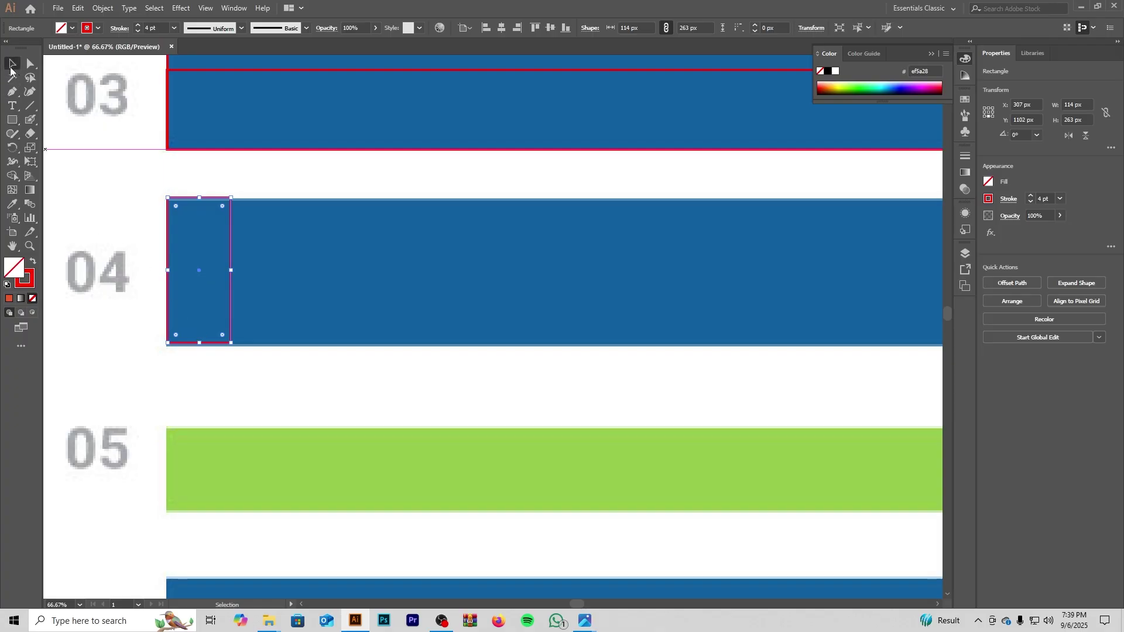
scroll(188, 318, "up", 2)
key("super")
key("Escape")
scroll(261, 328, "down", 2)
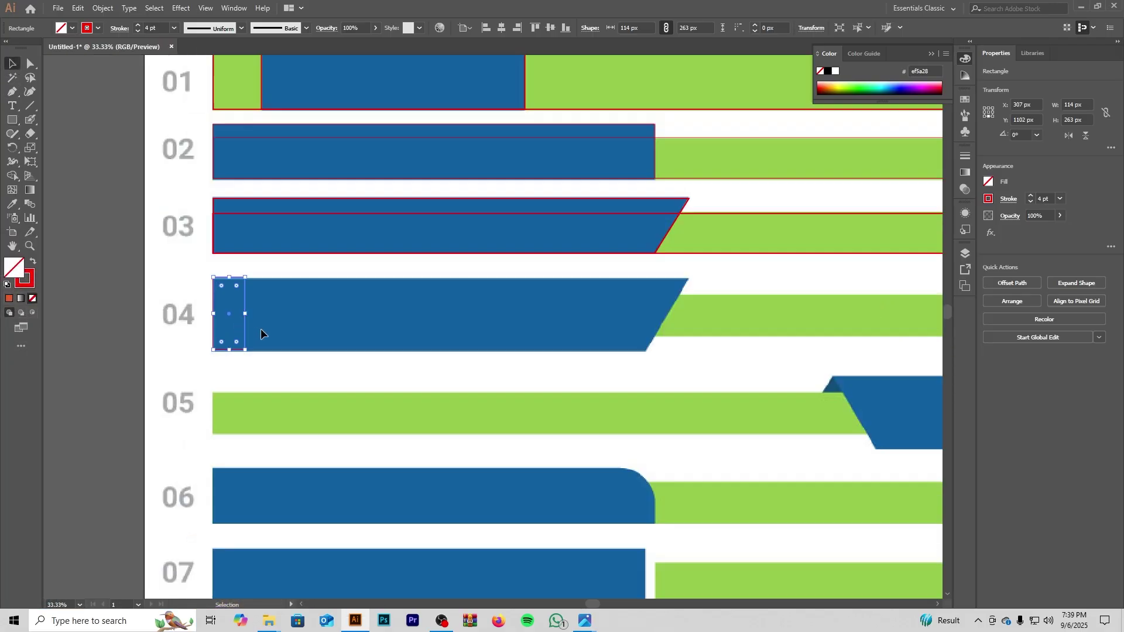
Step: Stretch the right edge of banner 04's rectangle to near the end of the green strip, about 3250 px wide
left_click_drag(196, 315, 669, 351)
key("ctrl+z")
left_click_drag(197, 315, 103, 368)
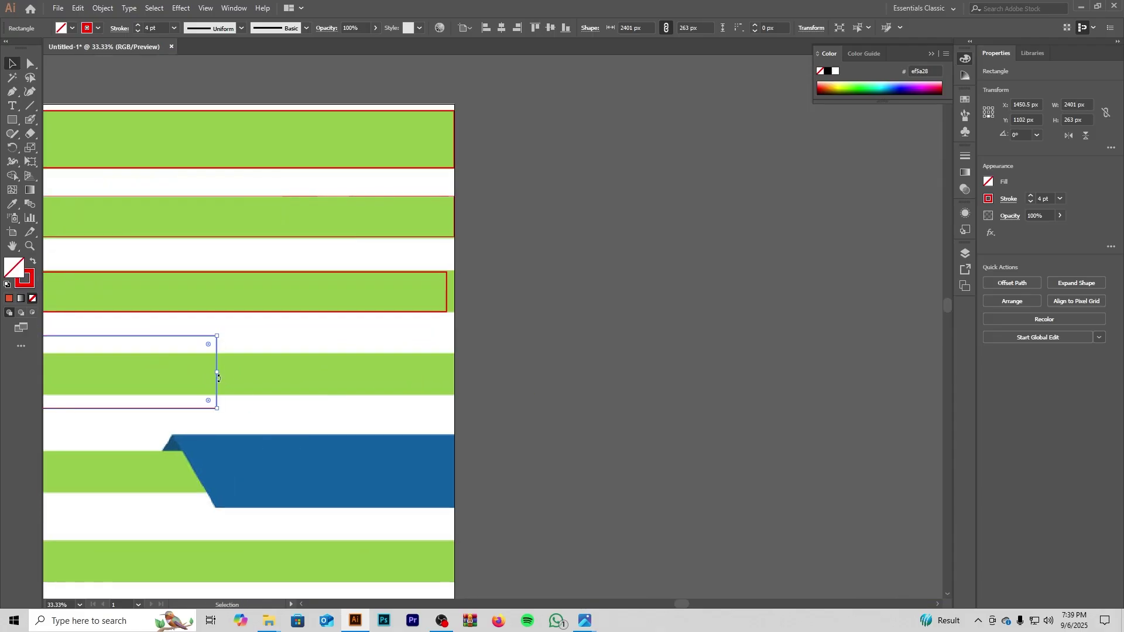
left_click_drag(219, 373, 570, 362)
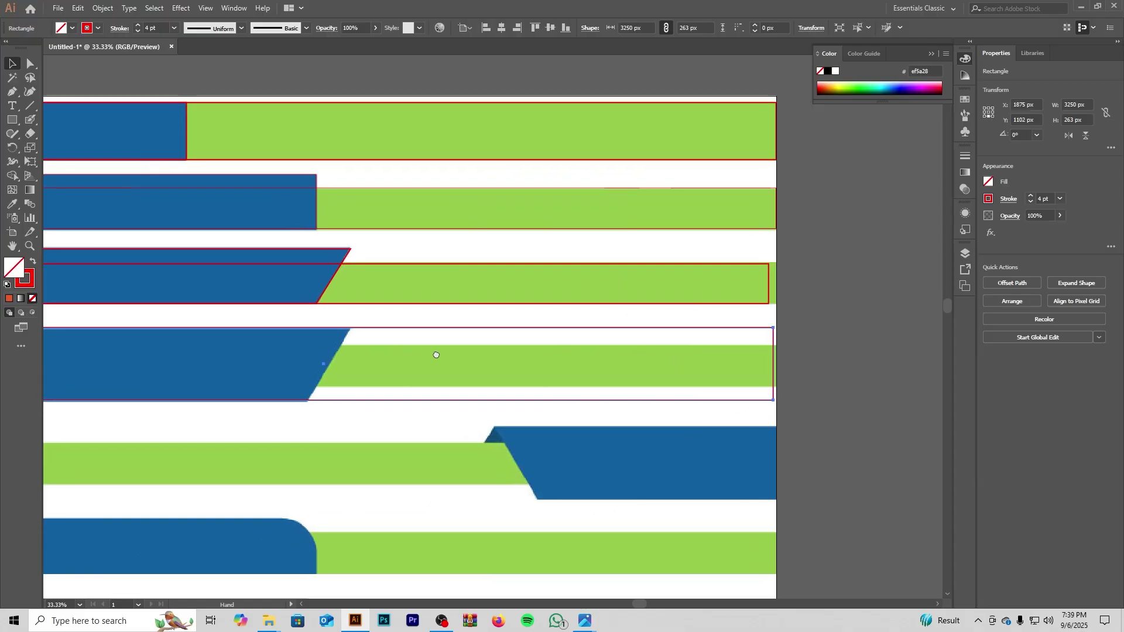
left_click_drag(434, 354, 500, 352)
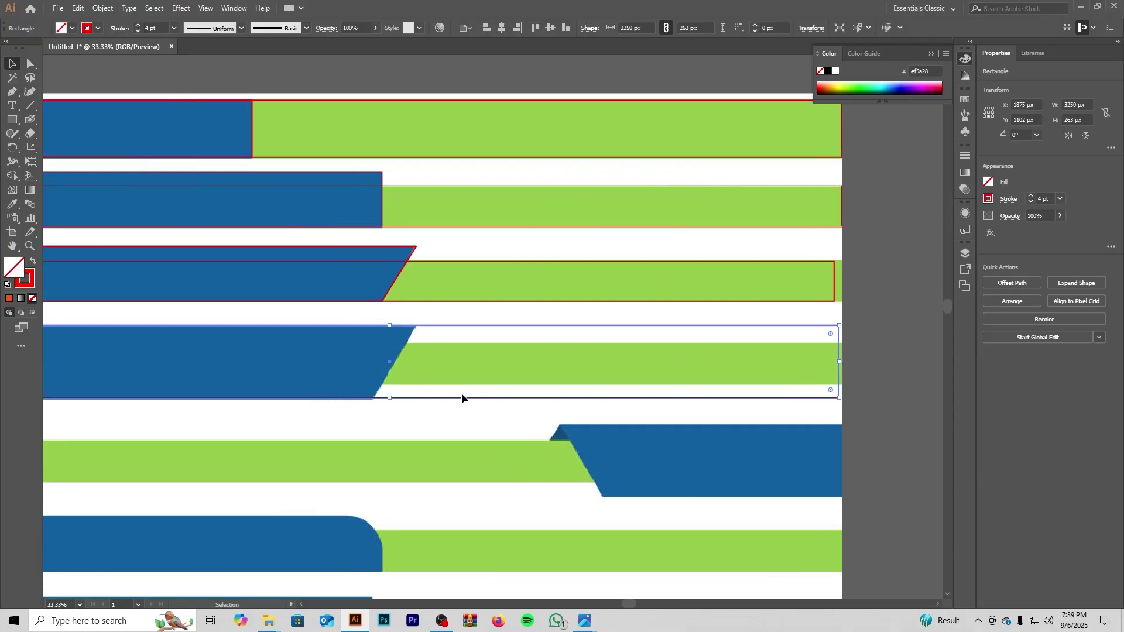
Step: Raise the lower edge of banner 04's rectangle to the green strip's bottom, making it about 218 px high
left_click_drag(344, 356, 358, 355)
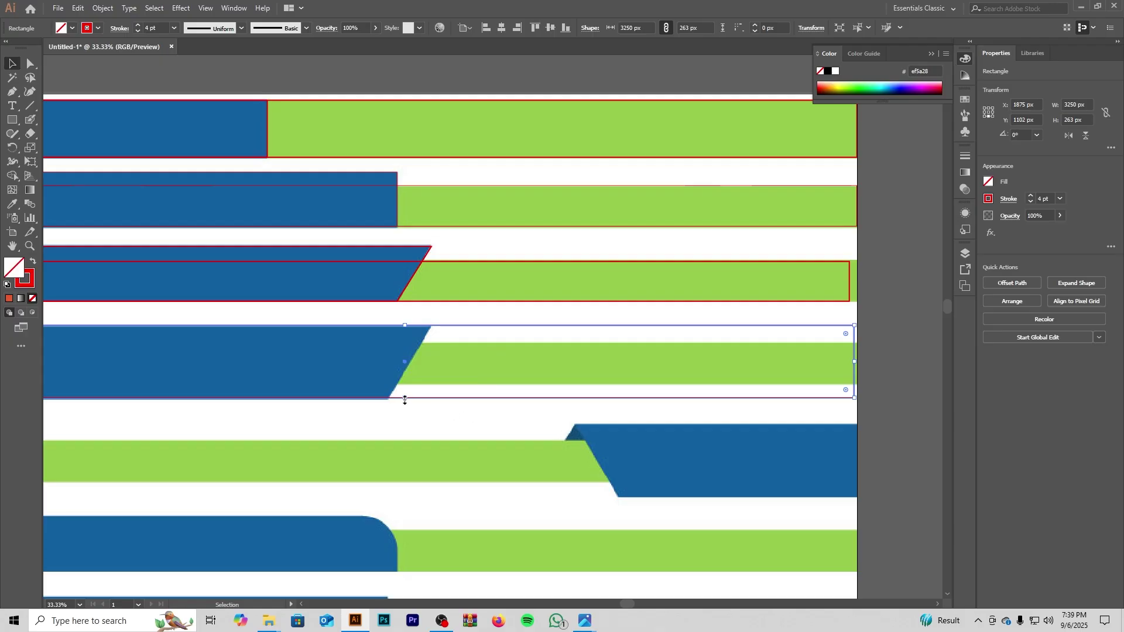
left_click_drag(405, 399, 404, 386)
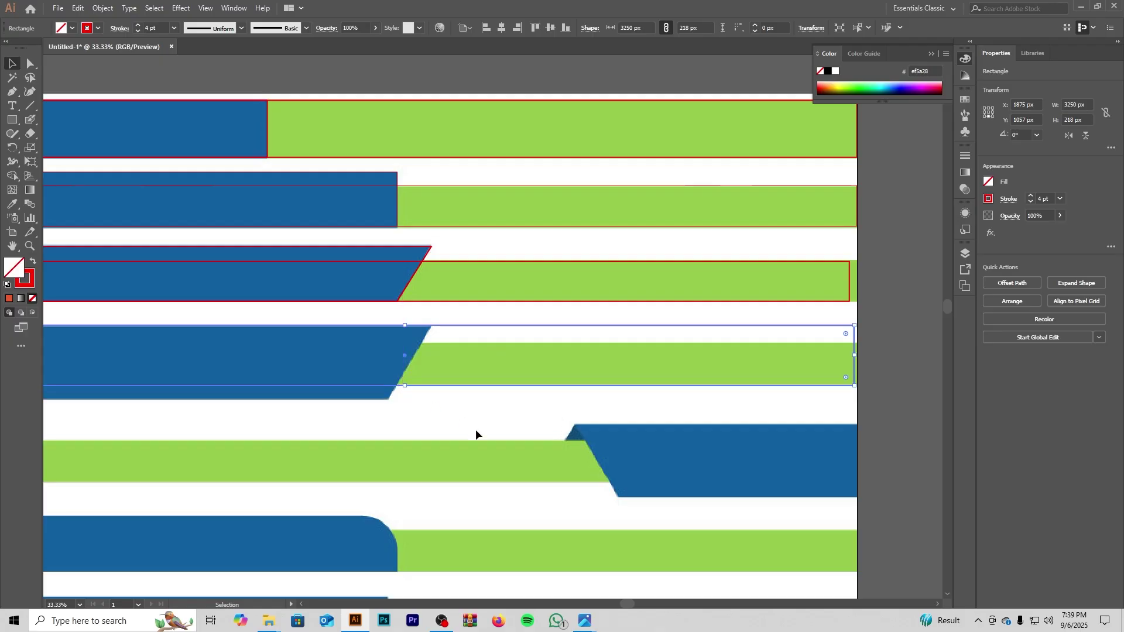
scroll(475, 427, "up", 4)
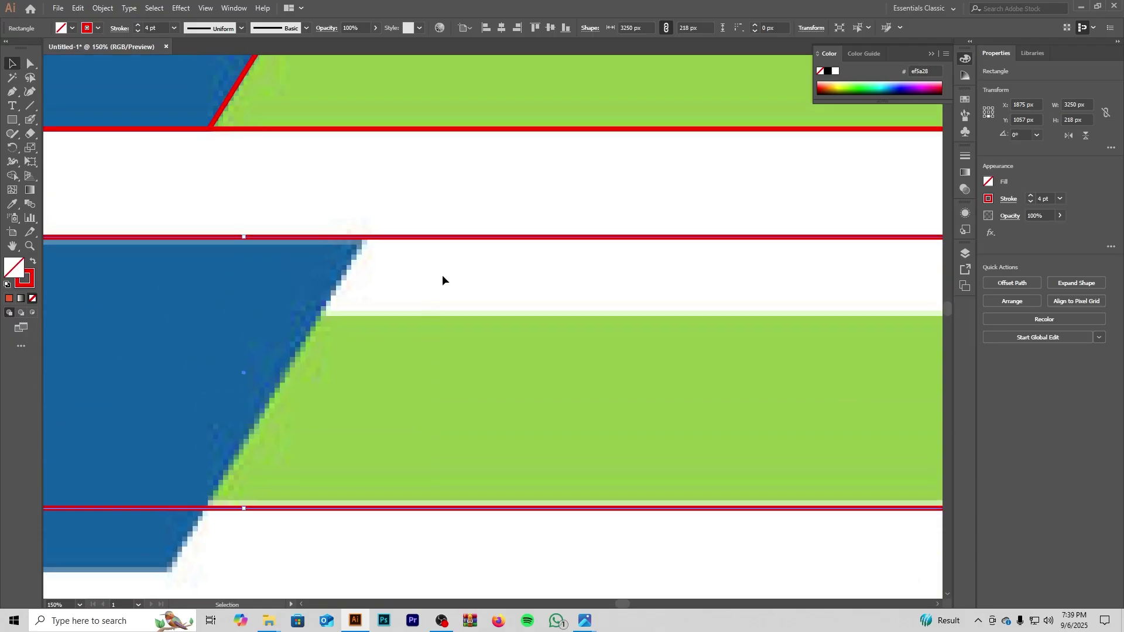
left_click(407, 246)
scroll(682, 305, "down", 3)
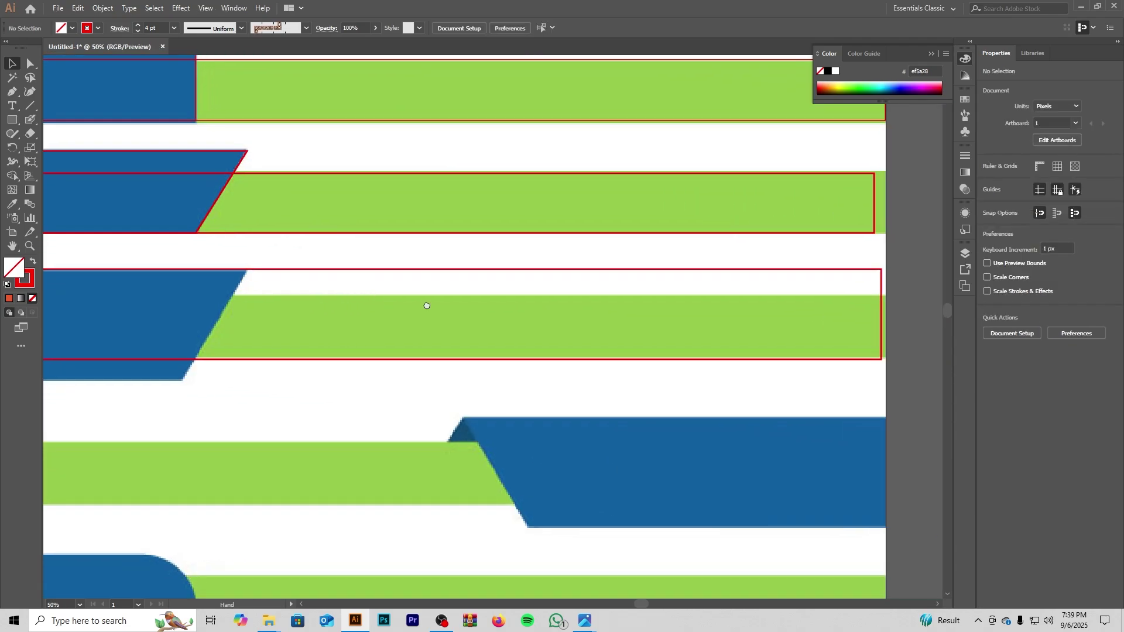
Step: Lower the upper edge of banner 04's rectangle to the green strip's top
left_click_drag(427, 305, 494, 300)
left_click(513, 274)
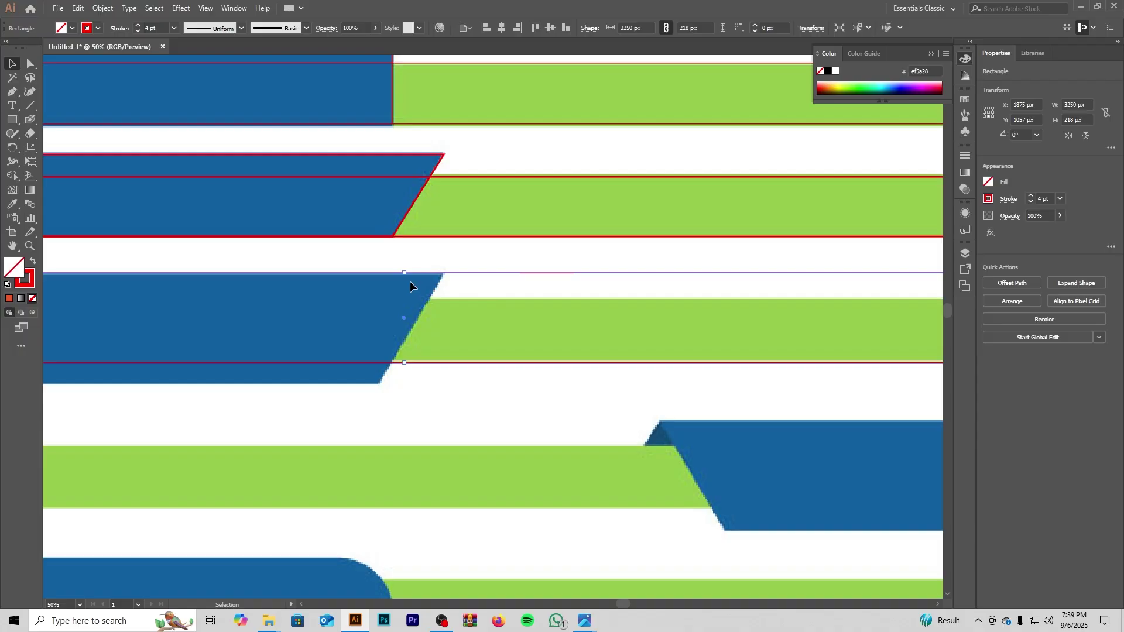
left_click_drag(404, 273, 405, 298)
left_click(542, 373)
scroll(518, 368, "down", 2)
left_click_drag(520, 369, 614, 350)
left_click_drag(520, 353, 545, 343)
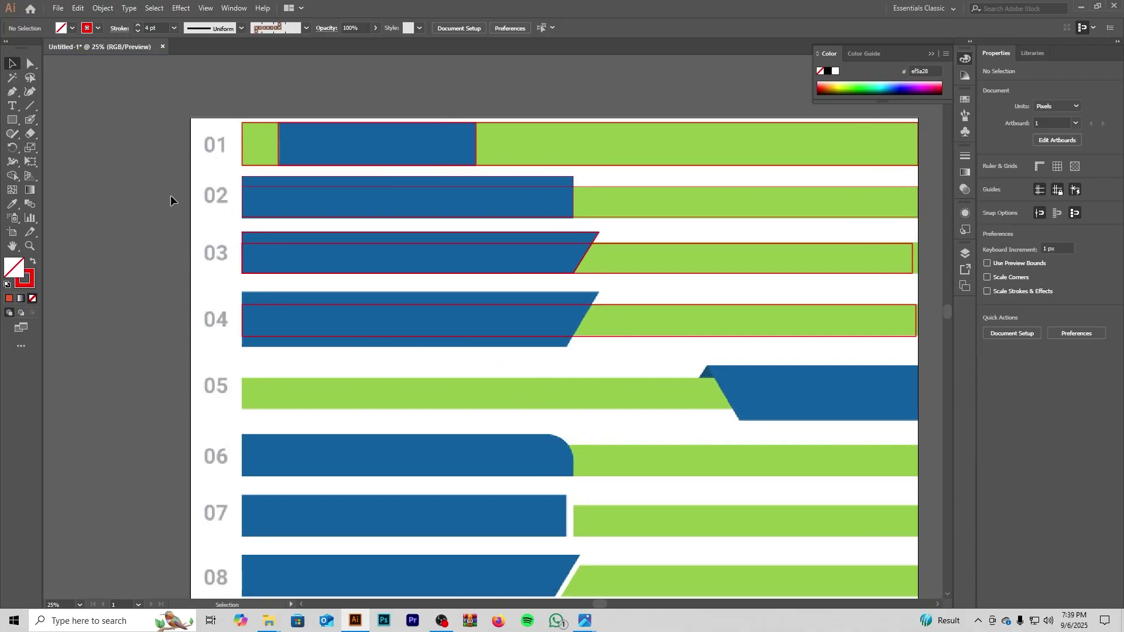
Step: Draw another rectangle over banner 04's blue shape, ending at its lower-right corner, about 1569 by 258 px
left_click(15, 122)
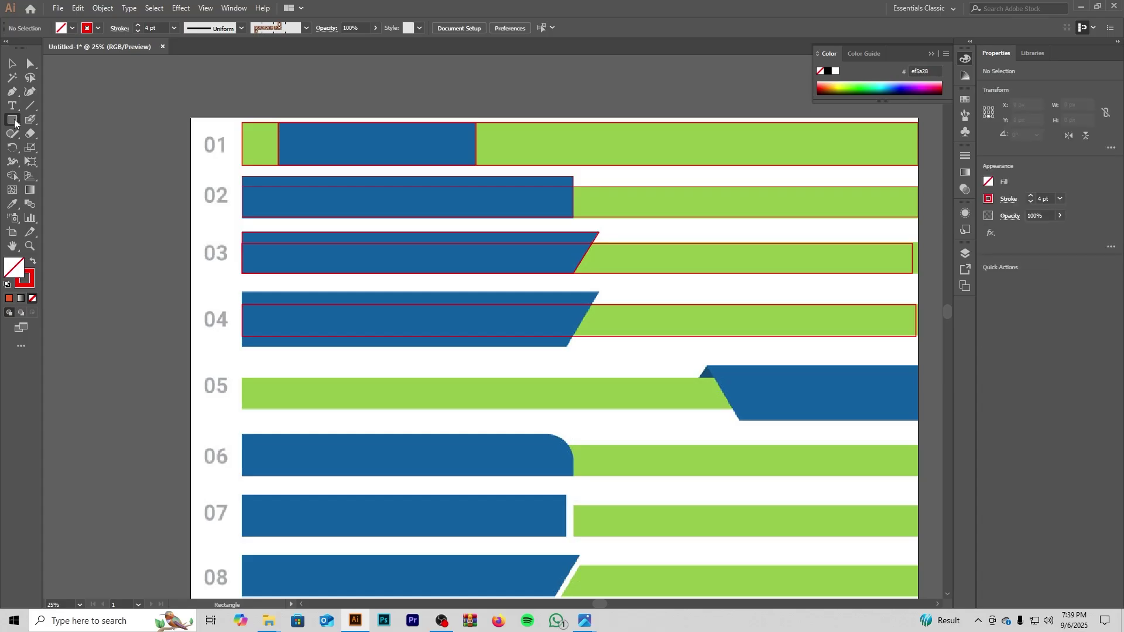
scroll(237, 294, "up", 3)
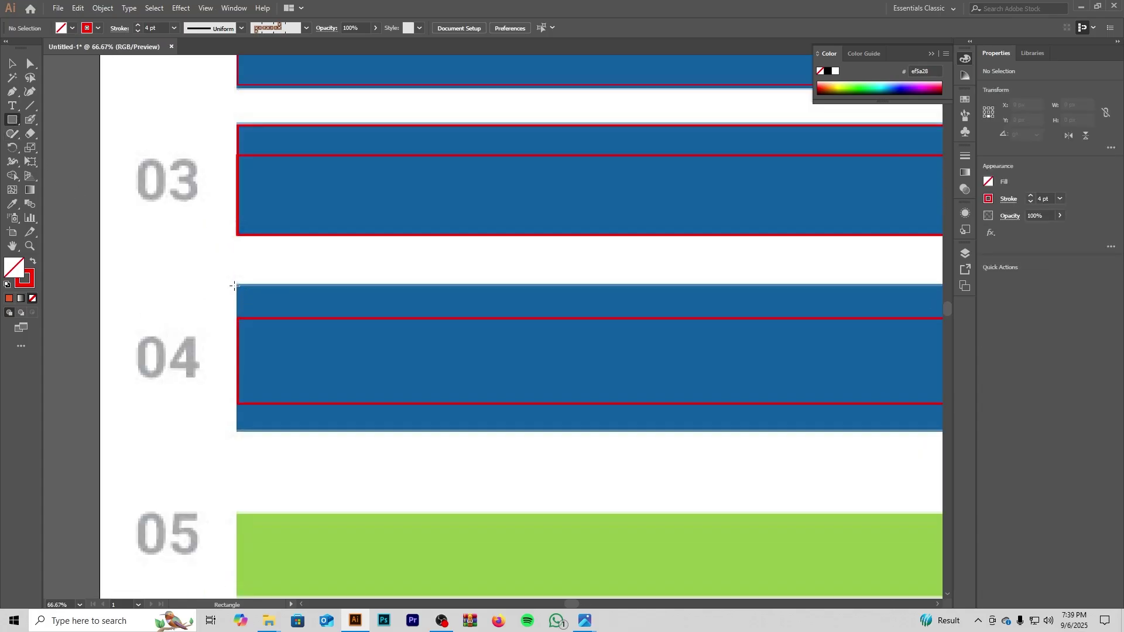
left_click_drag(236, 285, 271, 428)
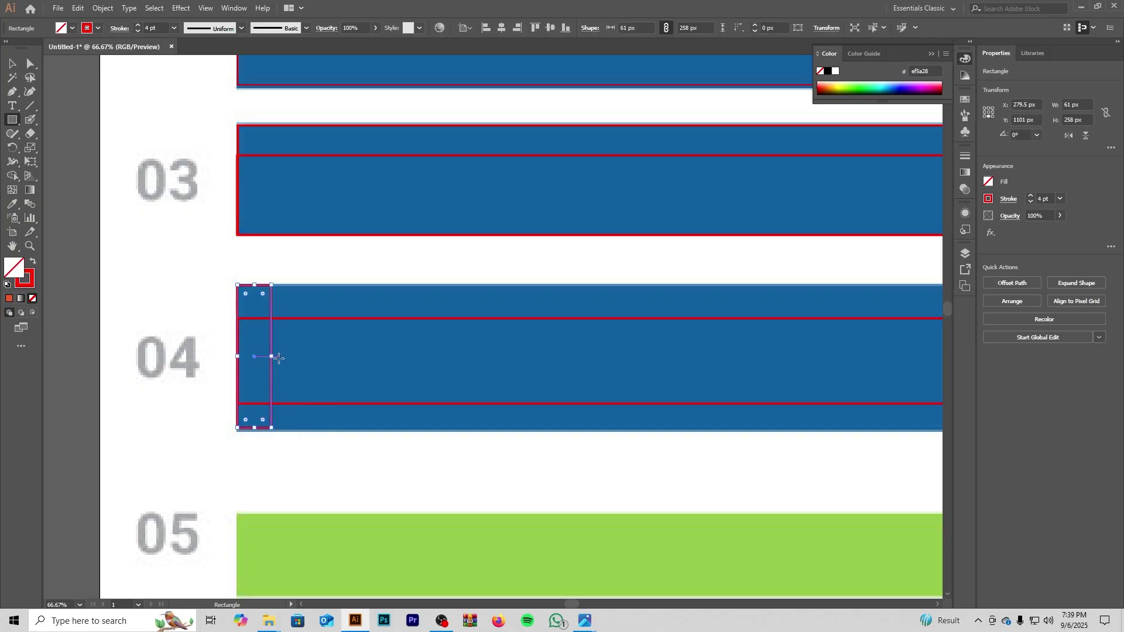
left_click_drag(272, 356, 722, 358)
left_click_drag(514, 358, 584, 346)
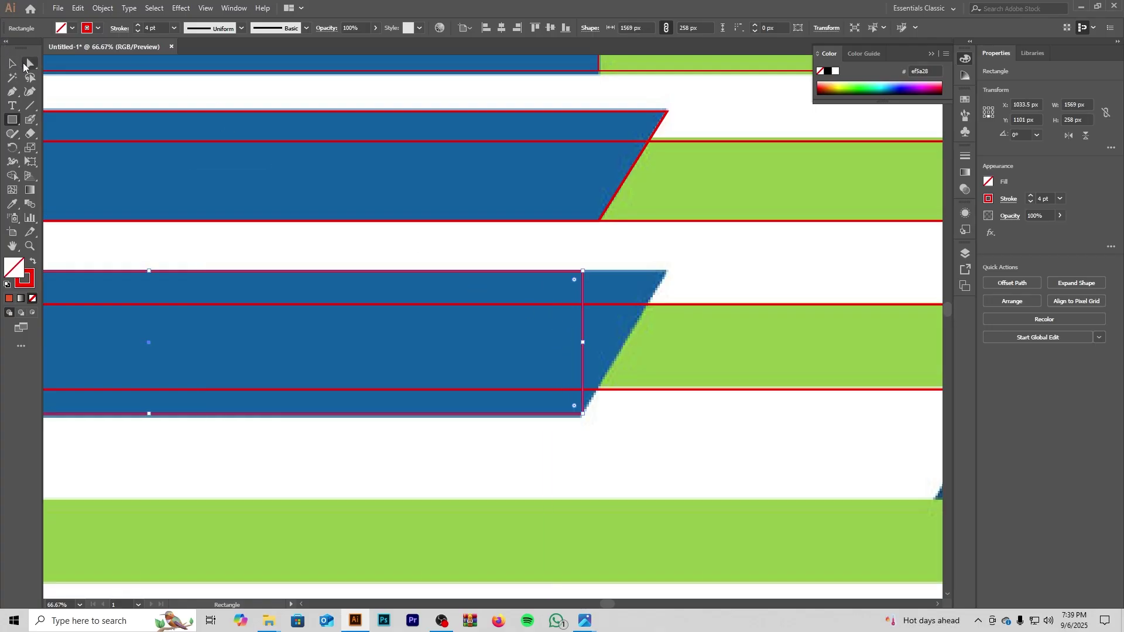
Step: Move the upper-right corner of banner 04's blue-shape rectangle out to the tip of the slanted edge
left_click(27, 65)
scroll(569, 301, "up", 2)
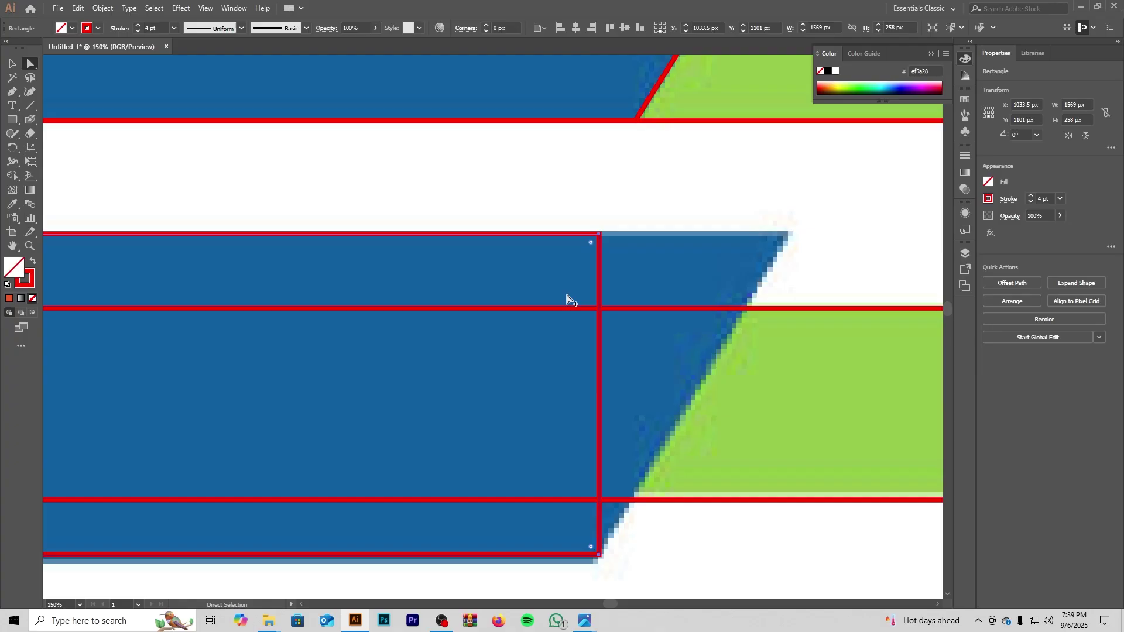
scroll(562, 294, "down", 2)
left_click_drag(576, 266, 662, 267)
left_click_drag(576, 270, 582, 263)
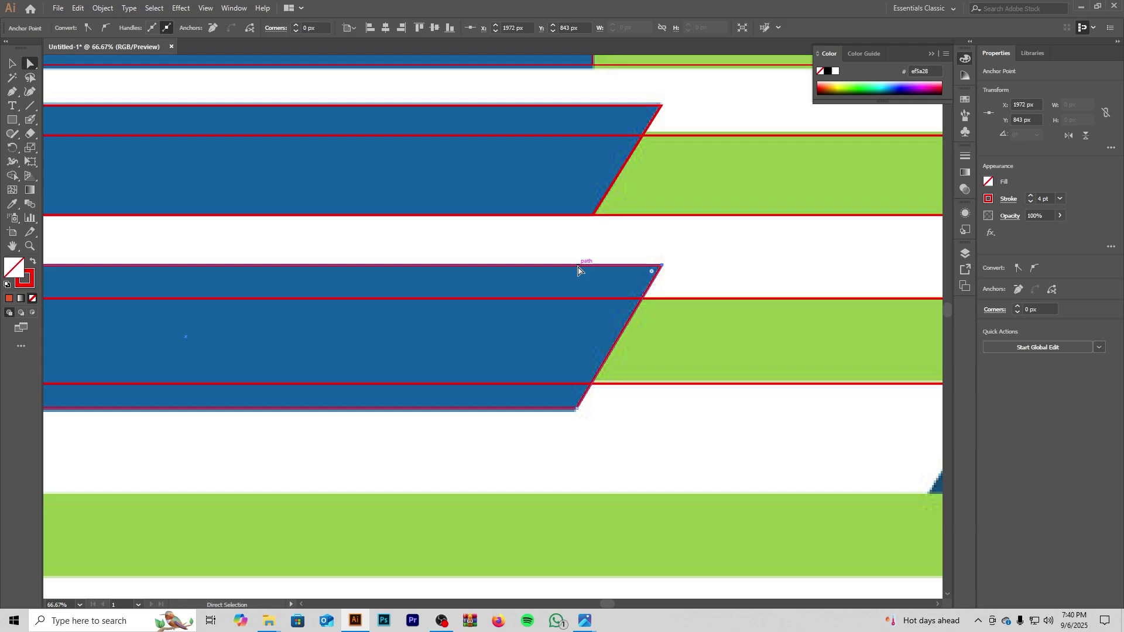
left_click(782, 283)
Step: Draw a rectangle at the left end of banner 05's green strip, about 72 by 145 px
scroll(546, 427, "down", 3)
scroll(546, 425, "down", 2)
left_click_drag(542, 474, 513, 311)
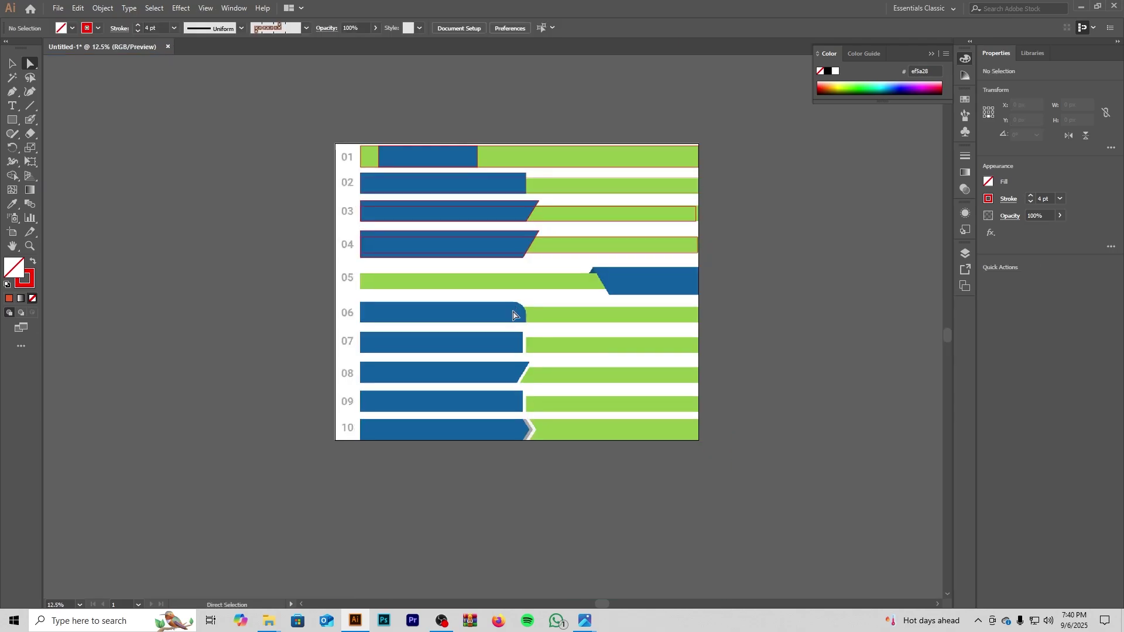
scroll(513, 311, "up", 2)
scroll(493, 305, "down", 1)
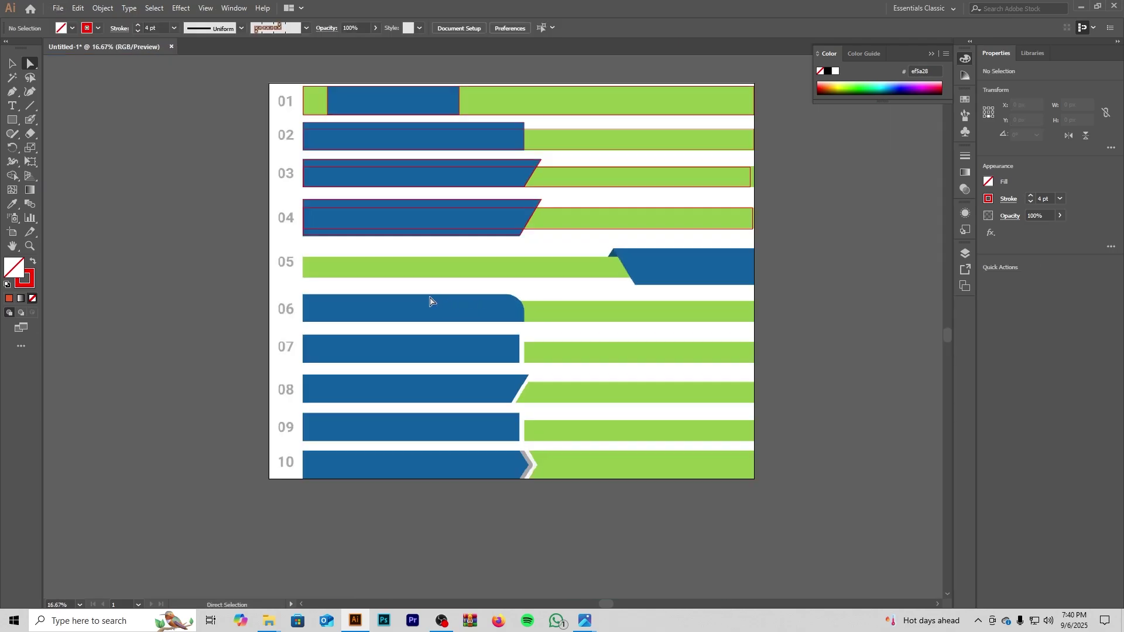
scroll(265, 293, "up", 3)
key("m")
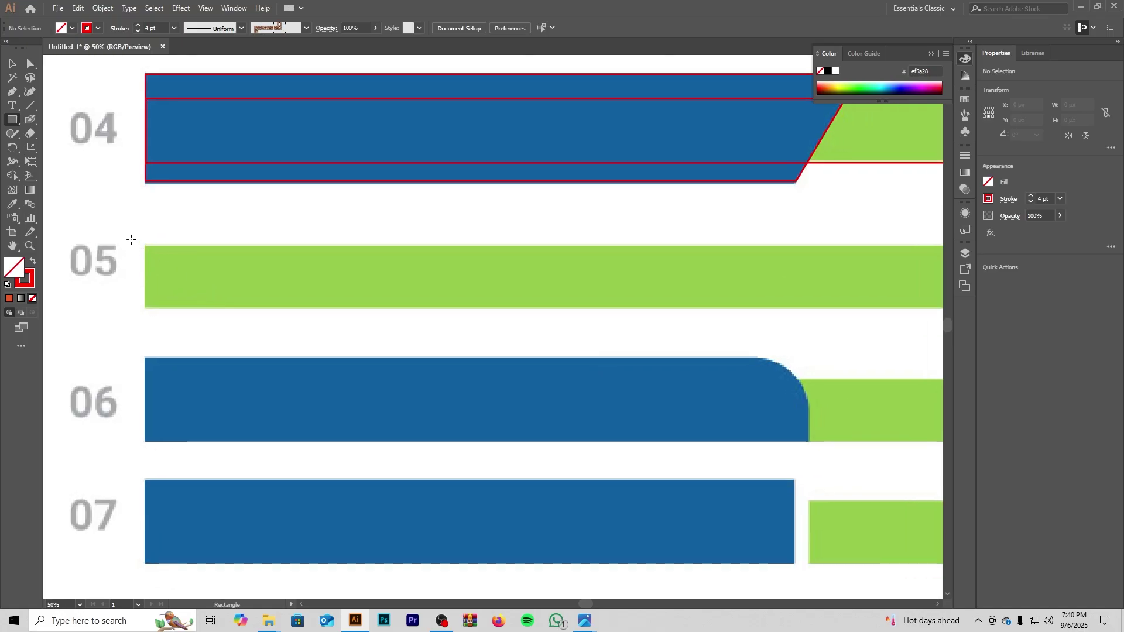
left_click_drag(147, 246, 177, 307)
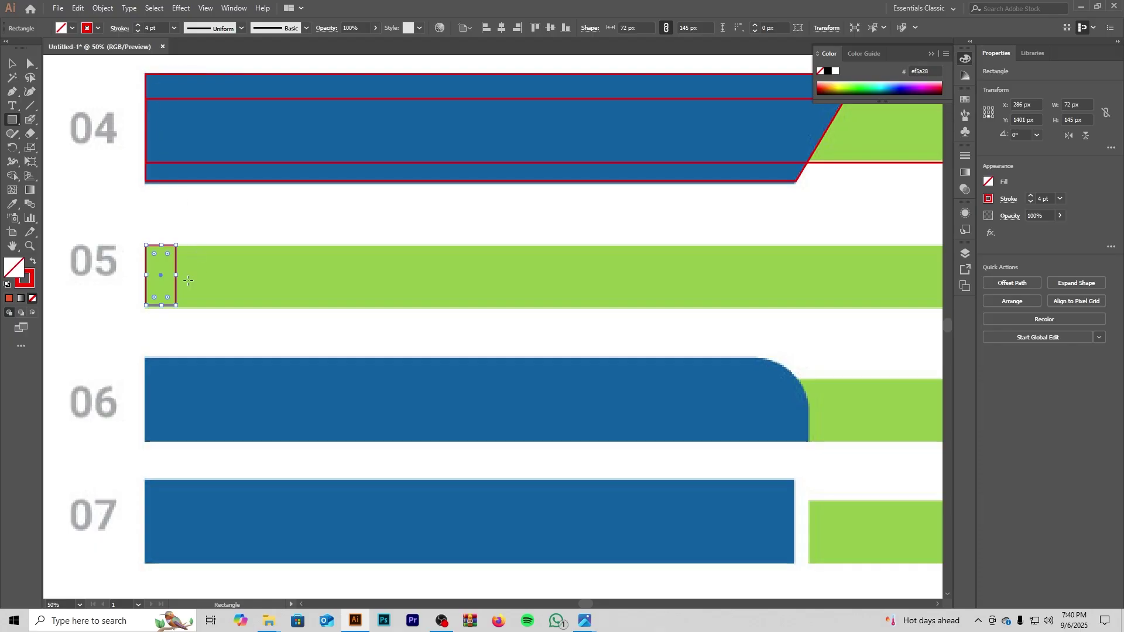
Step: Stretch the right edge of banner 05's green-strip rectangle to near the artboard's right edge, about 3250 px wide
key("v")
left_click_drag(176, 275, 897, 272)
left_click_drag(899, 282, 525, 355)
scroll(224, 340, "down", 2)
left_click_drag(255, 348, 199, 345)
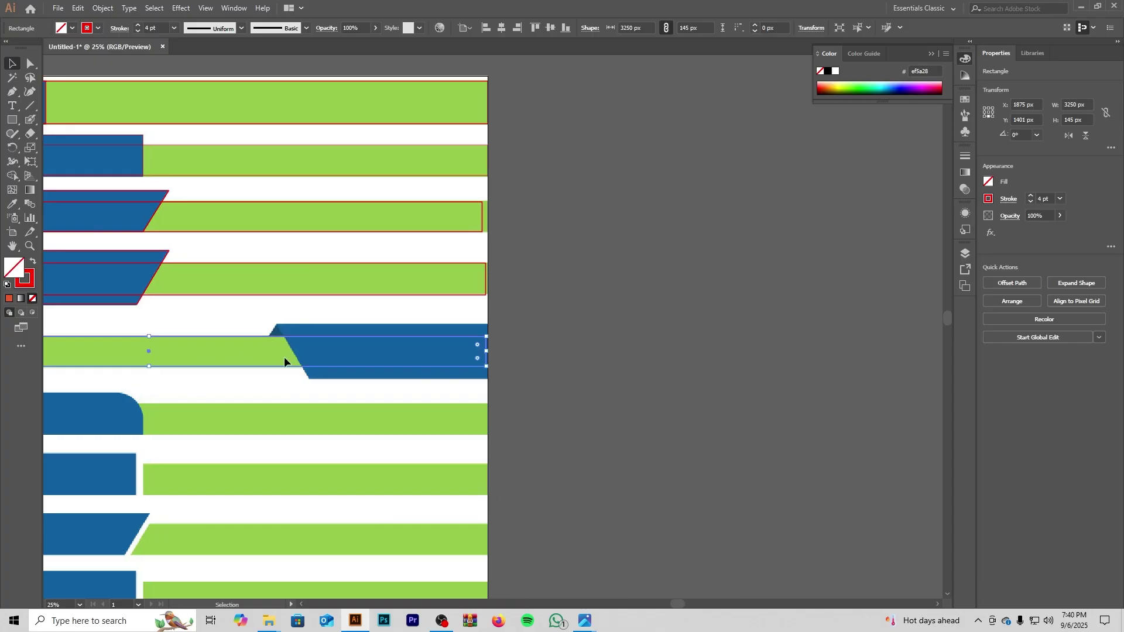
Step: Draw a rectangle about 264 px high over banner 05's blue shape and stretch it to the artboard's right edge, about 664 px wide
scroll(283, 356, "up", 2)
left_click_drag(302, 343, 213, 345)
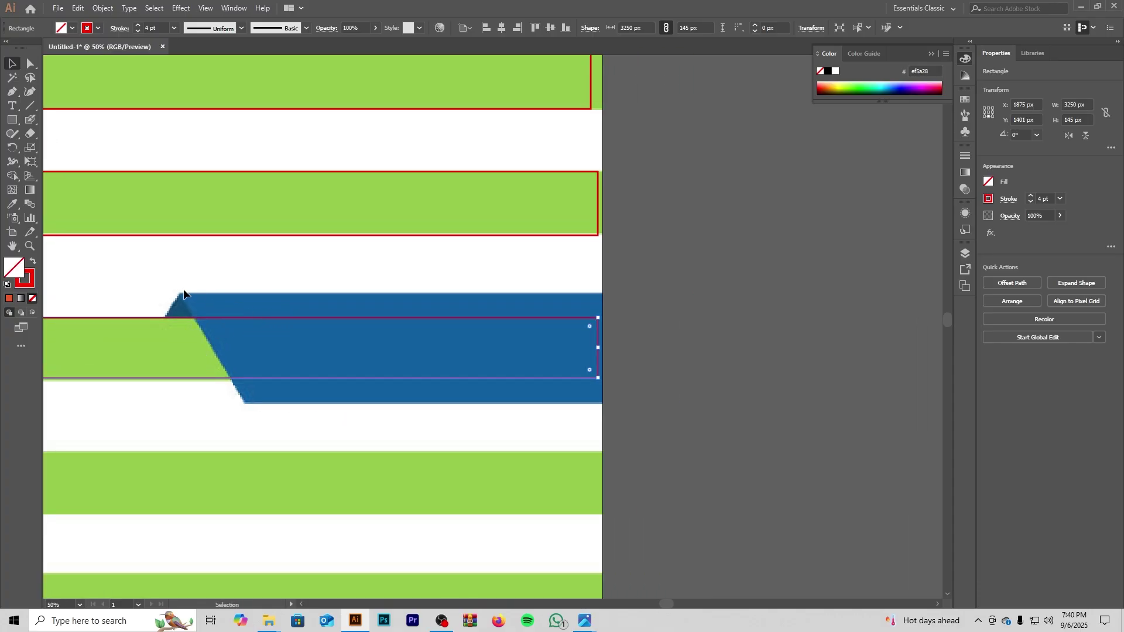
key("space")
left_click_drag(304, 319, 275, 317)
scroll(275, 317, "up", 1)
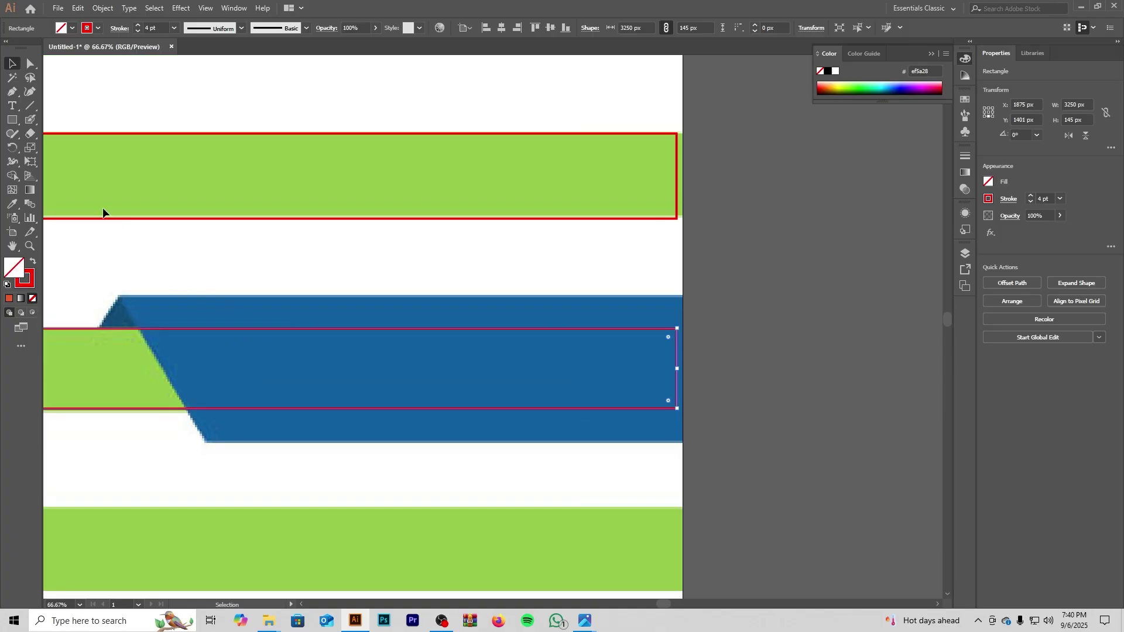
left_click(13, 119)
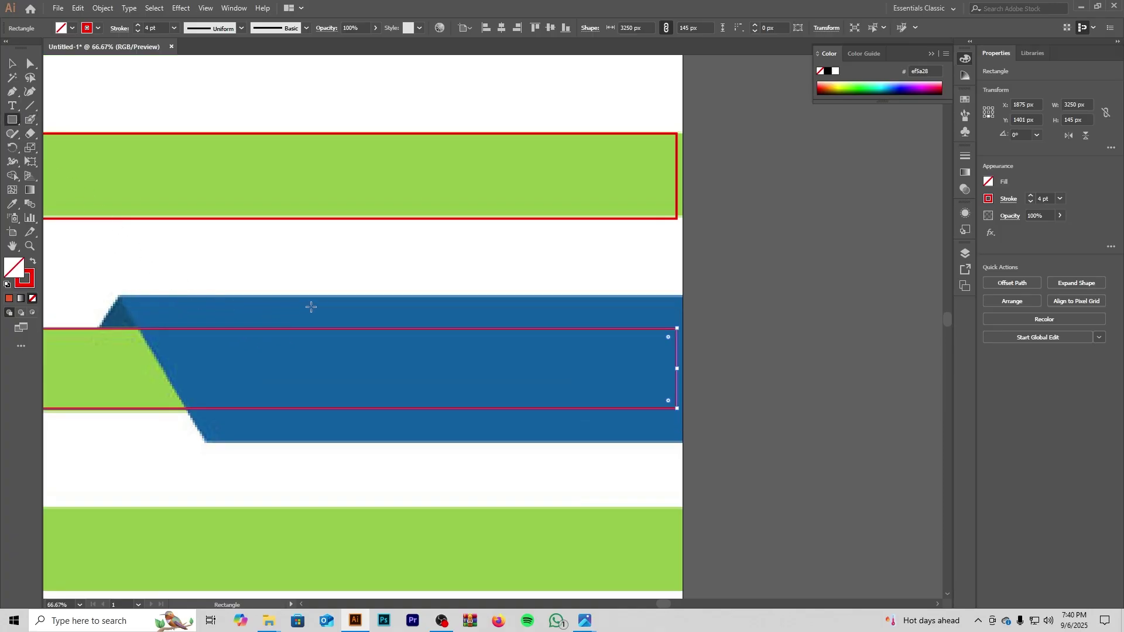
left_click_drag(315, 295, 375, 440)
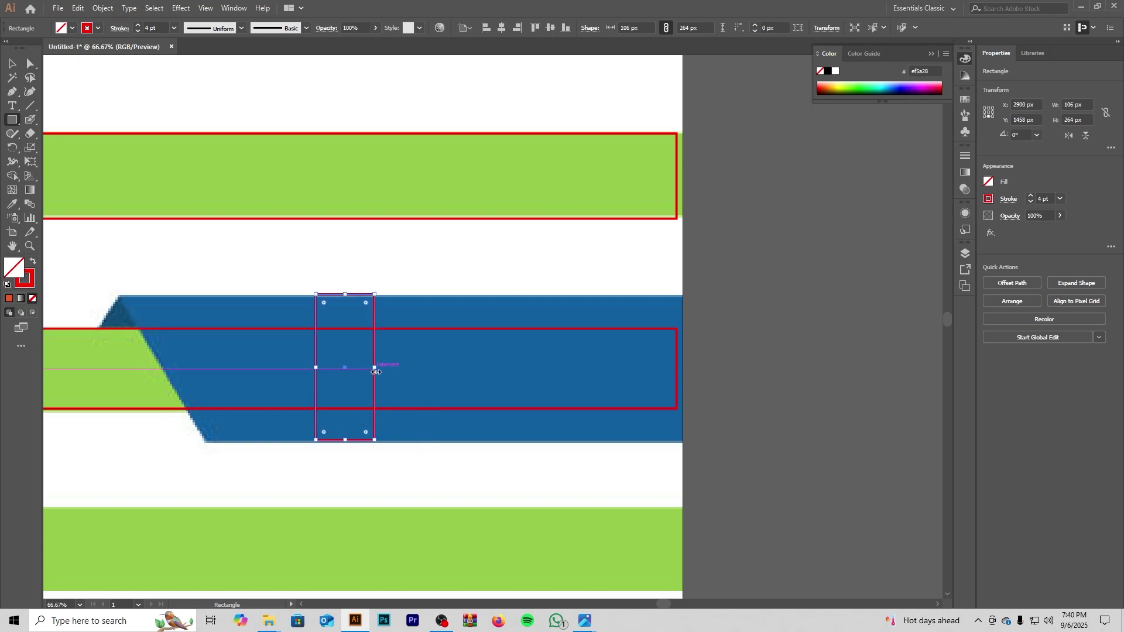
left_click_drag(375, 368, 679, 388)
Step: Widen banner 05's green-strip rectangle to about 3259 px so its right edge meets the artboard's edge
scroll(597, 374, "up", 2)
scroll(603, 372, "right", 5)
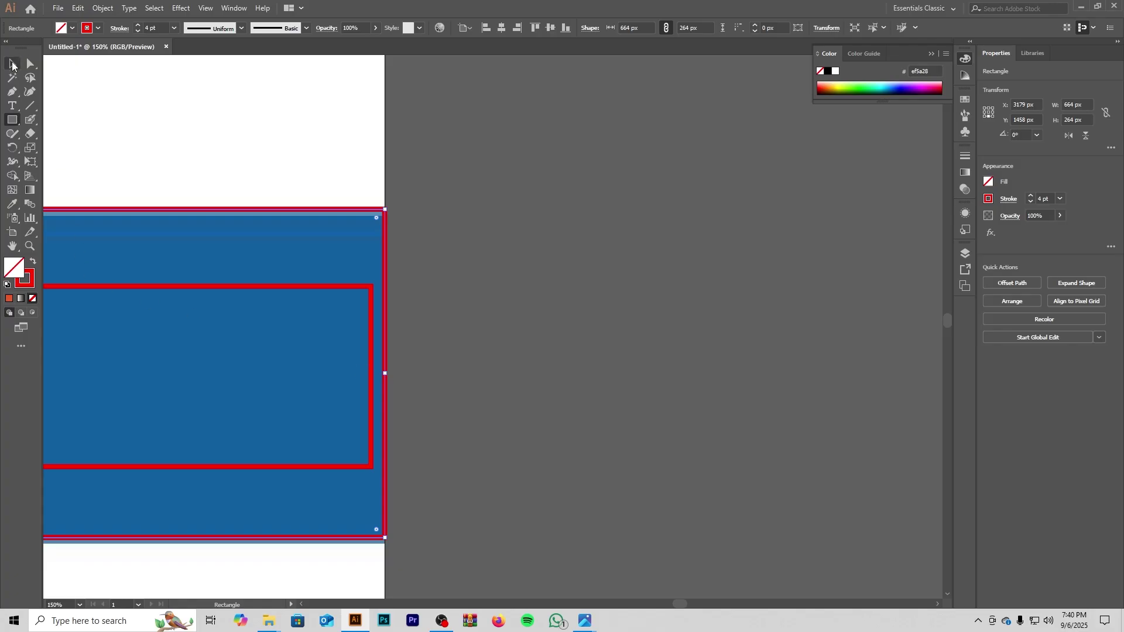
left_click(12, 63)
left_click(370, 360)
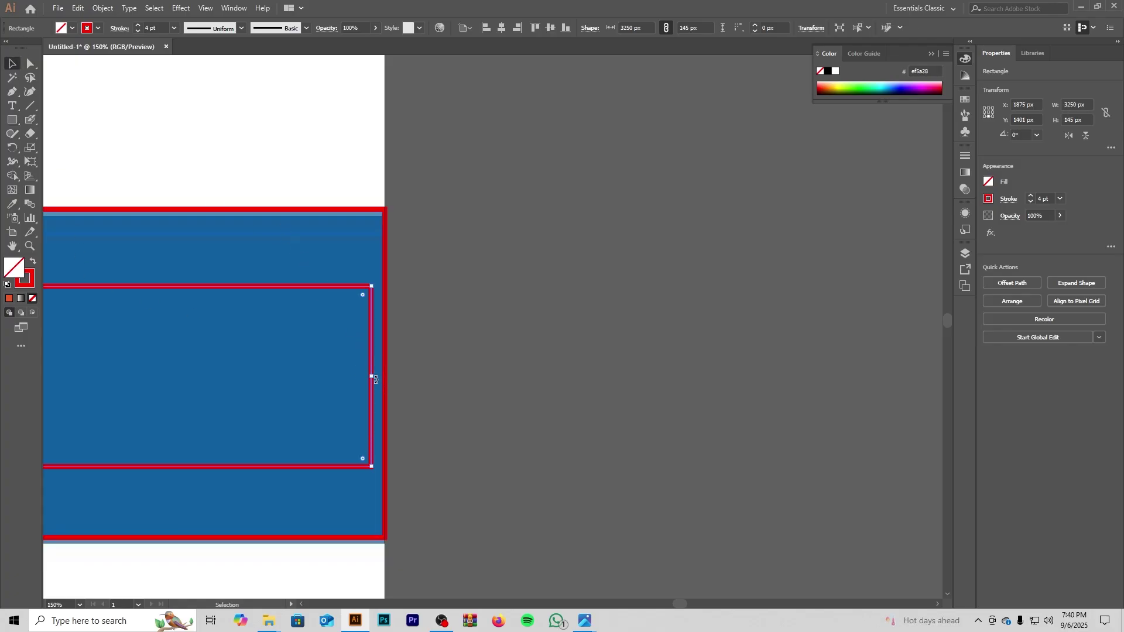
left_click_drag(373, 376, 384, 380)
Step: Extend the left edge of banner 05's blue-shape rectangle to the shape's lower-left corner, making it about 863 px wide
scroll(522, 356, "left", 10)
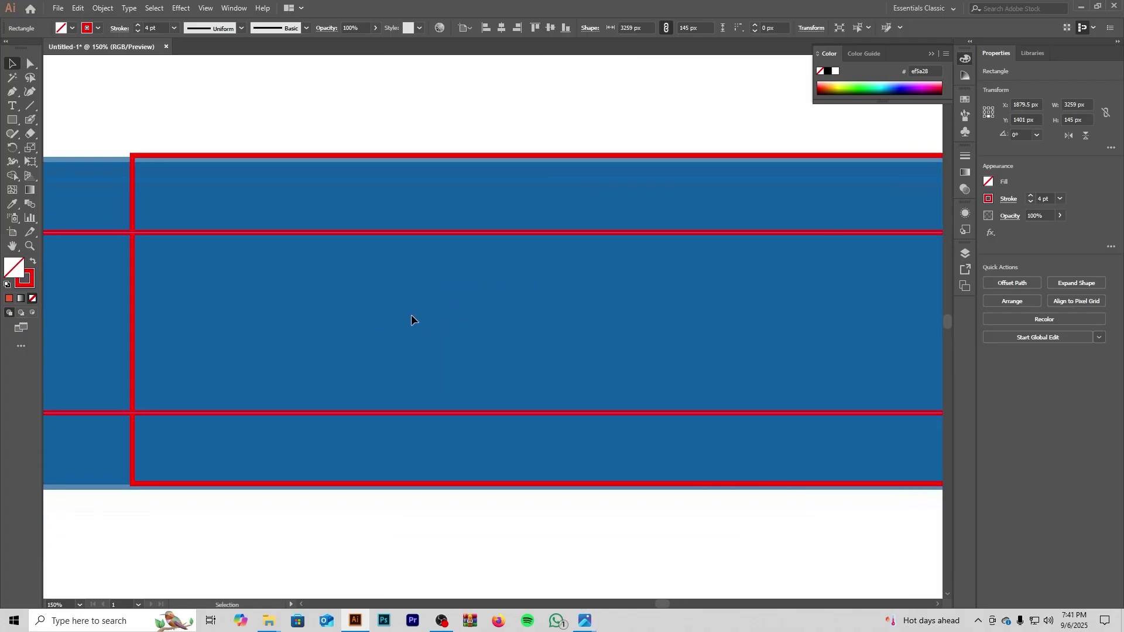
scroll(410, 314, "down", 2)
left_click_drag(301, 327, 258, 306)
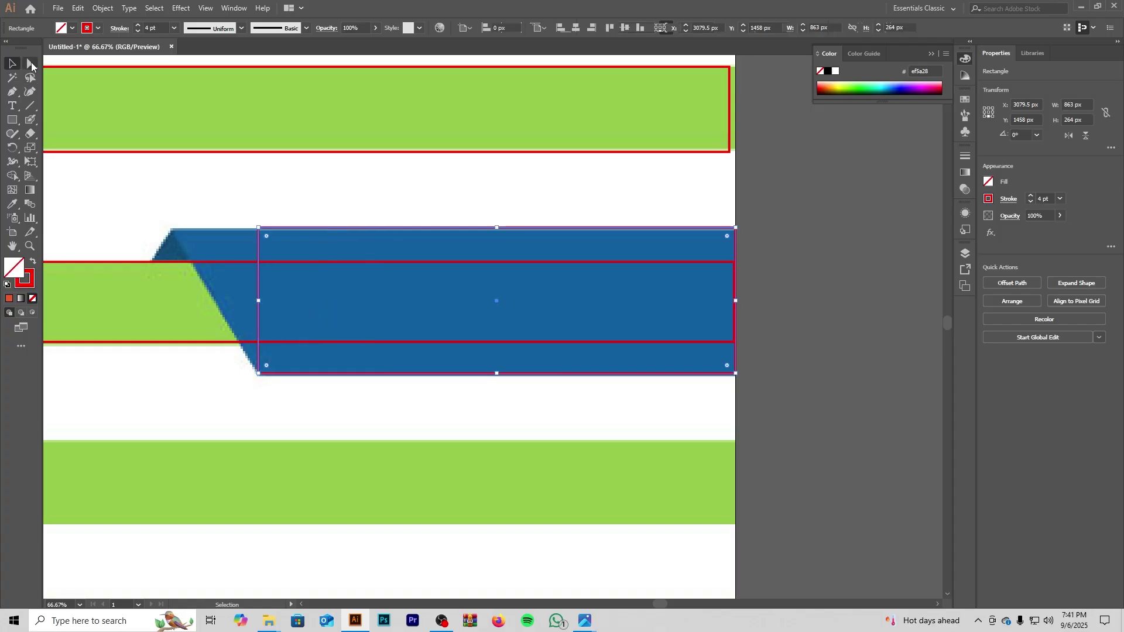
Step: Move the upper-left corner of banner 05's blue-shape rectangle to the slanted edge's upper tip, at X 2498 px and Y 1196 px
left_click(31, 64)
left_click(257, 229)
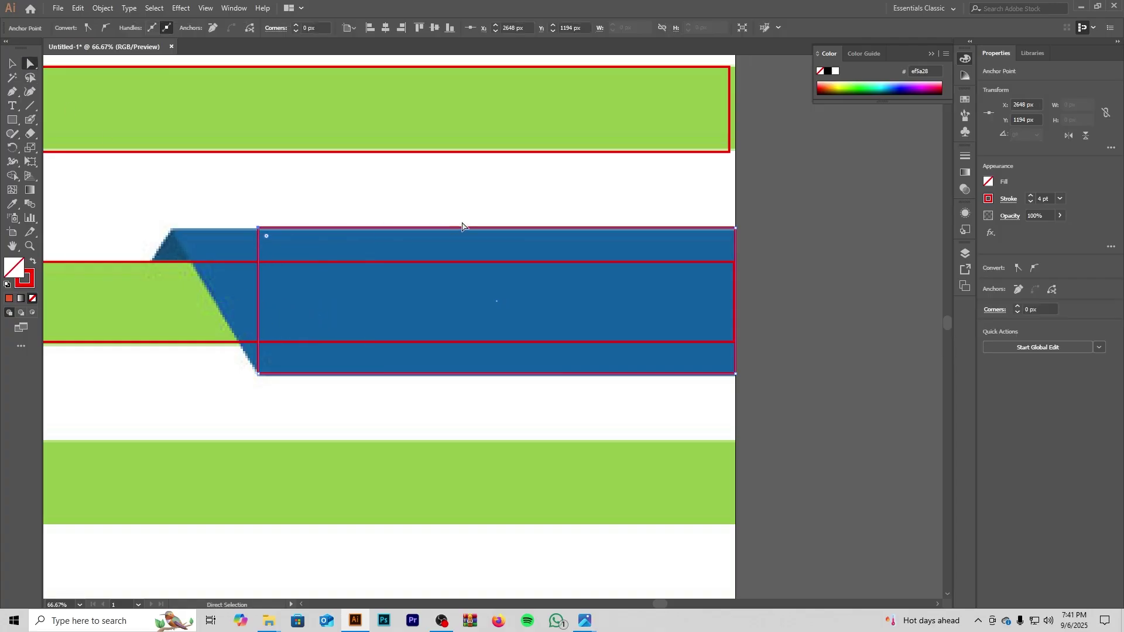
key("Left")
key("Left")
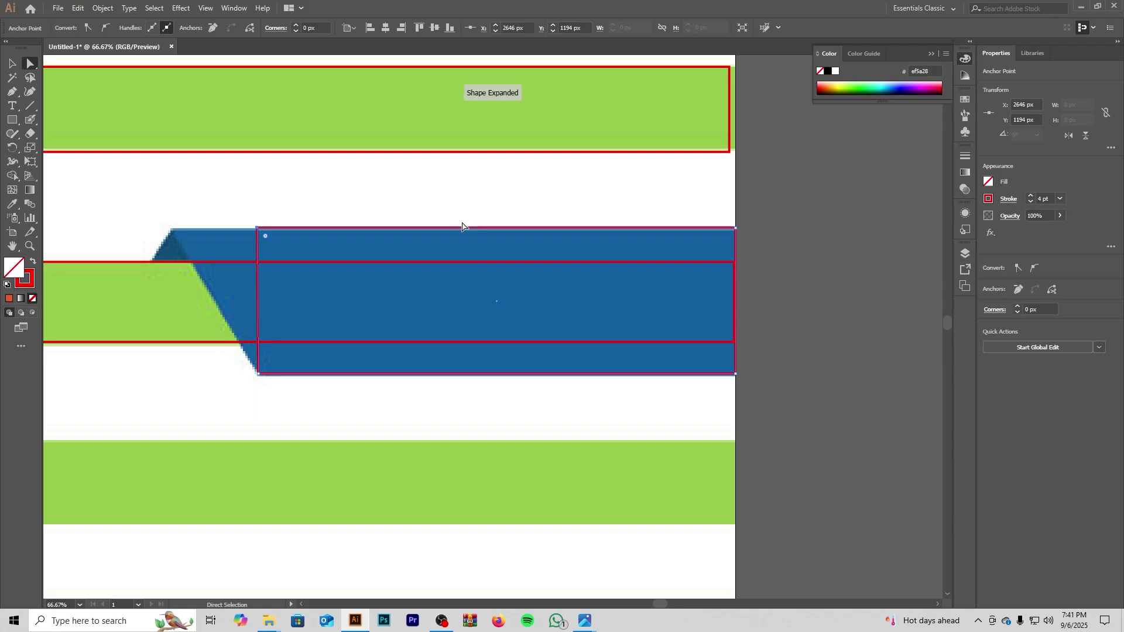
key("Left")
key("Left")
key("Left")
key("Left")
key("Left")
key("Left")
key("Left")
key("Left")
key("Left")
key("Left")
key("Left")
key("Left")
key("Left")
key("Left")
key("Left")
key("Left")
key("Left")
key("Left")
key("Left")
key("Left")
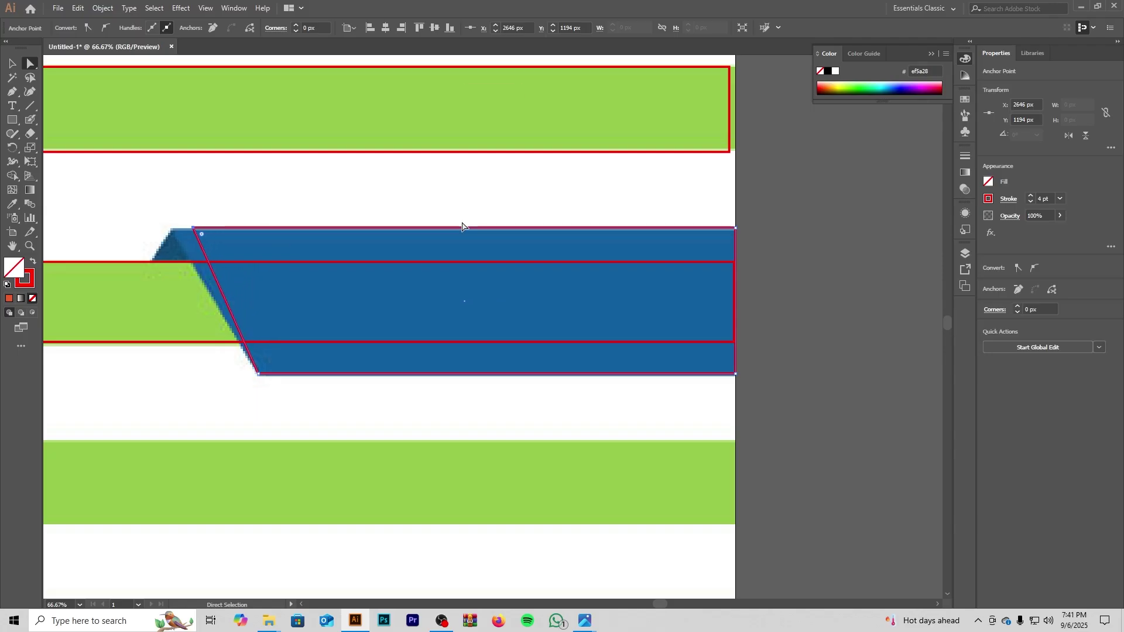
key("Right")
key("Right")
key("Right")
key("Right")
key("Right")
key("Right")
key("Down")
key("Down")
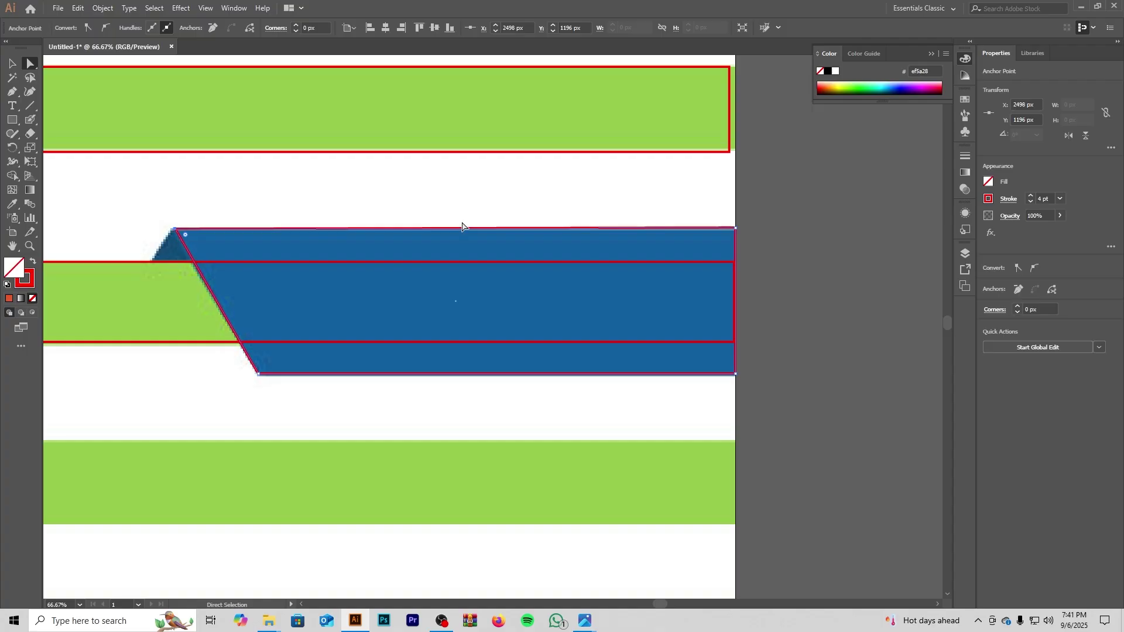
left_click(350, 409)
scroll(345, 404, "up", 2)
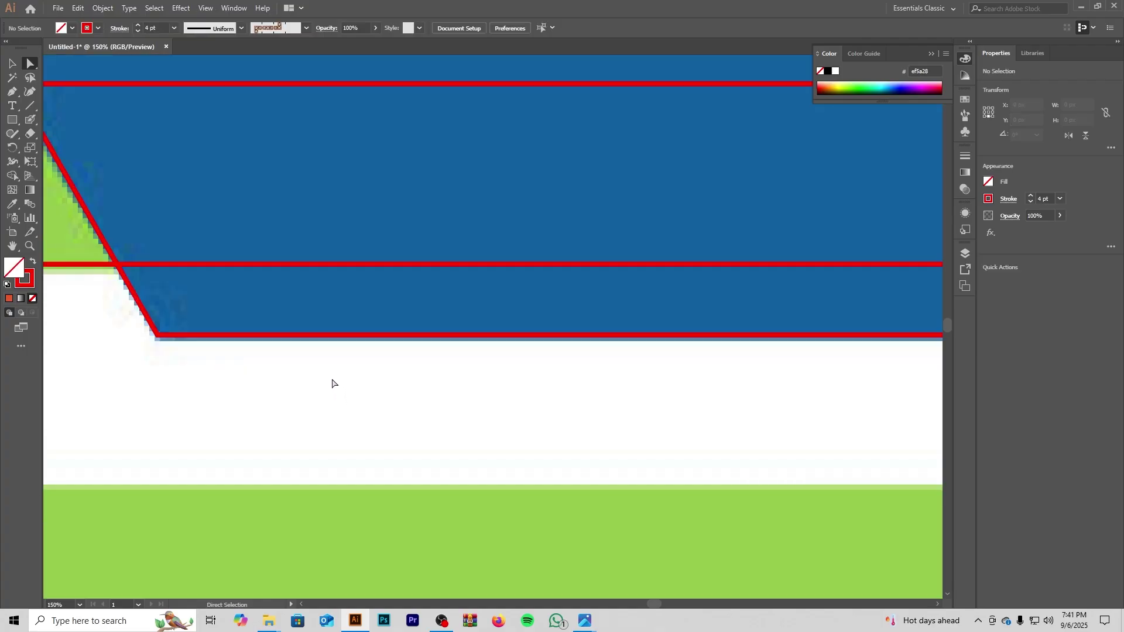
scroll(258, 297, "down", 2)
left_click_drag(218, 223, 406, 256)
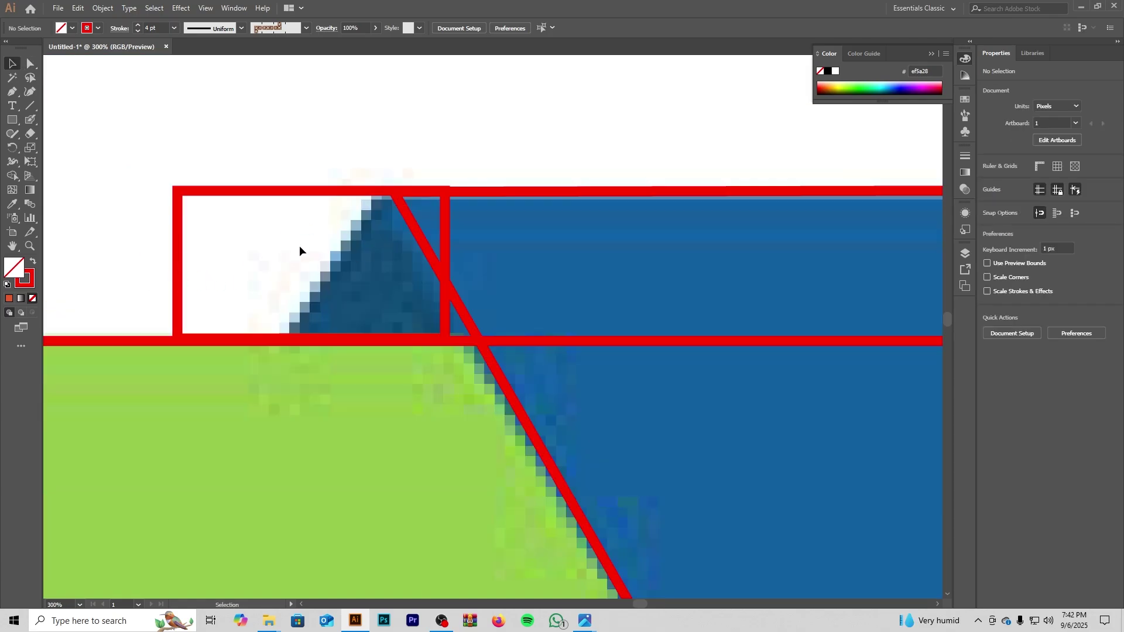
left_click(175, 267)
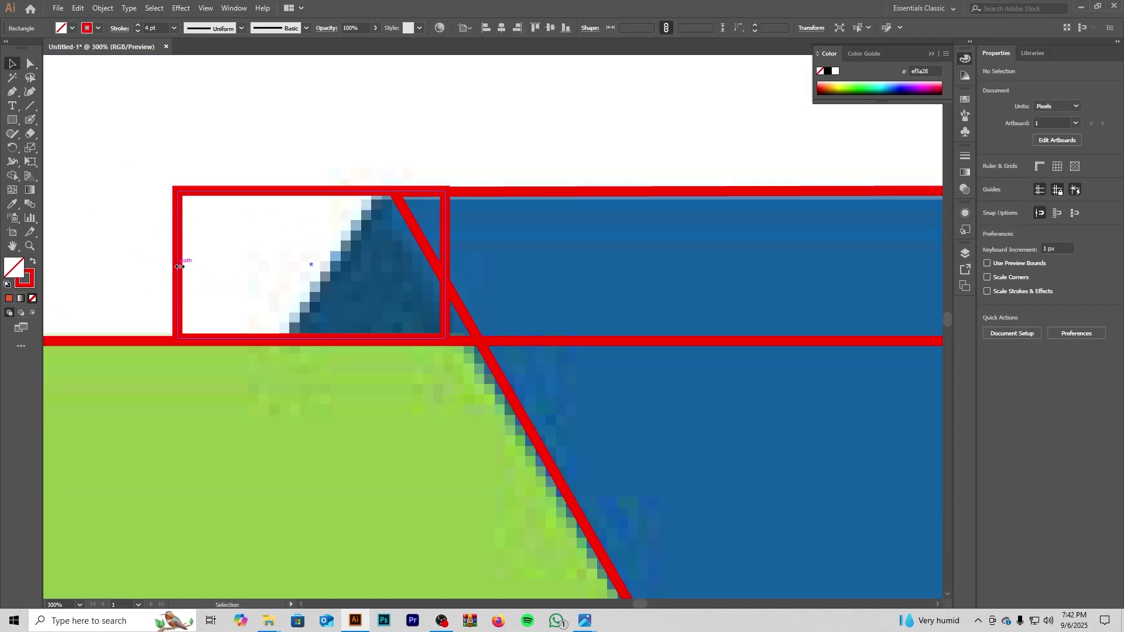
left_click_drag(179, 265, 288, 286)
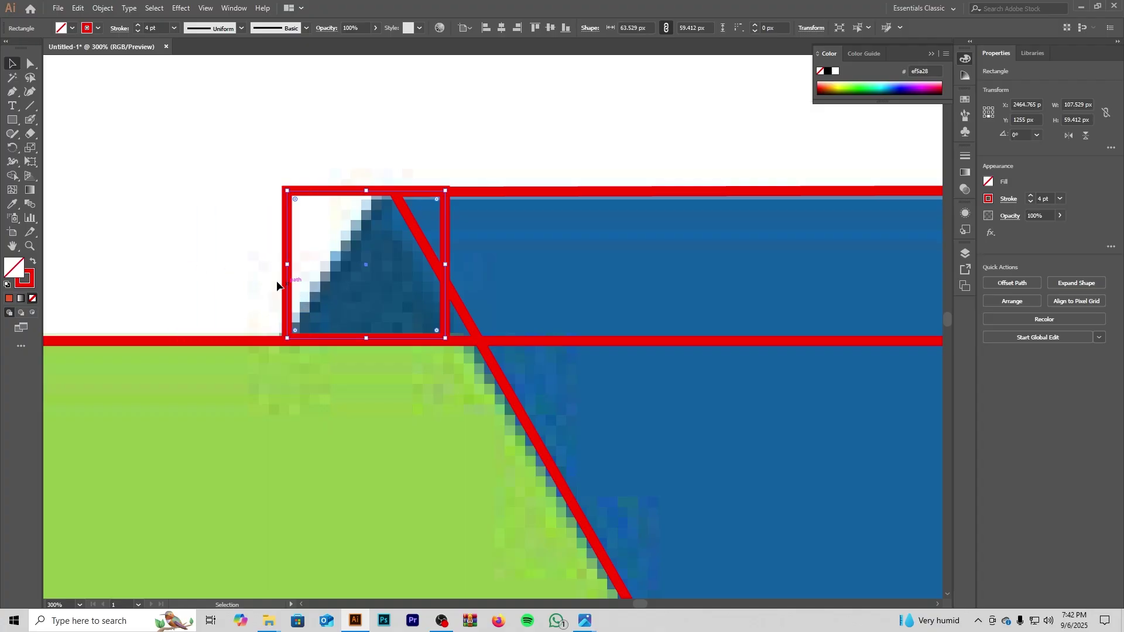
left_click(131, 145)
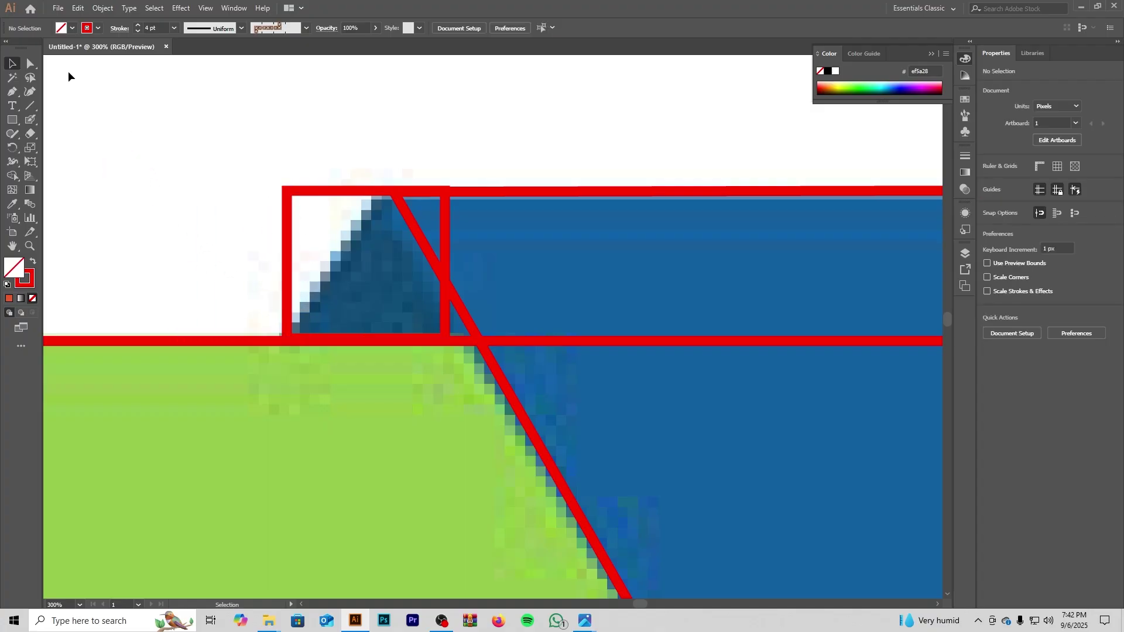
left_click(31, 64)
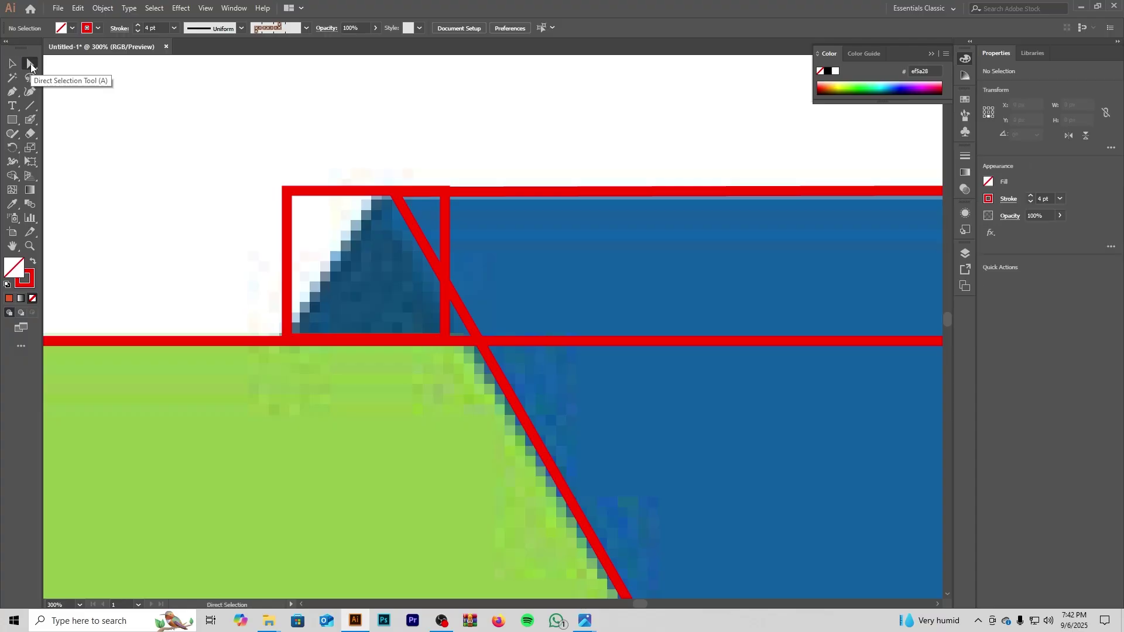
left_click(290, 191)
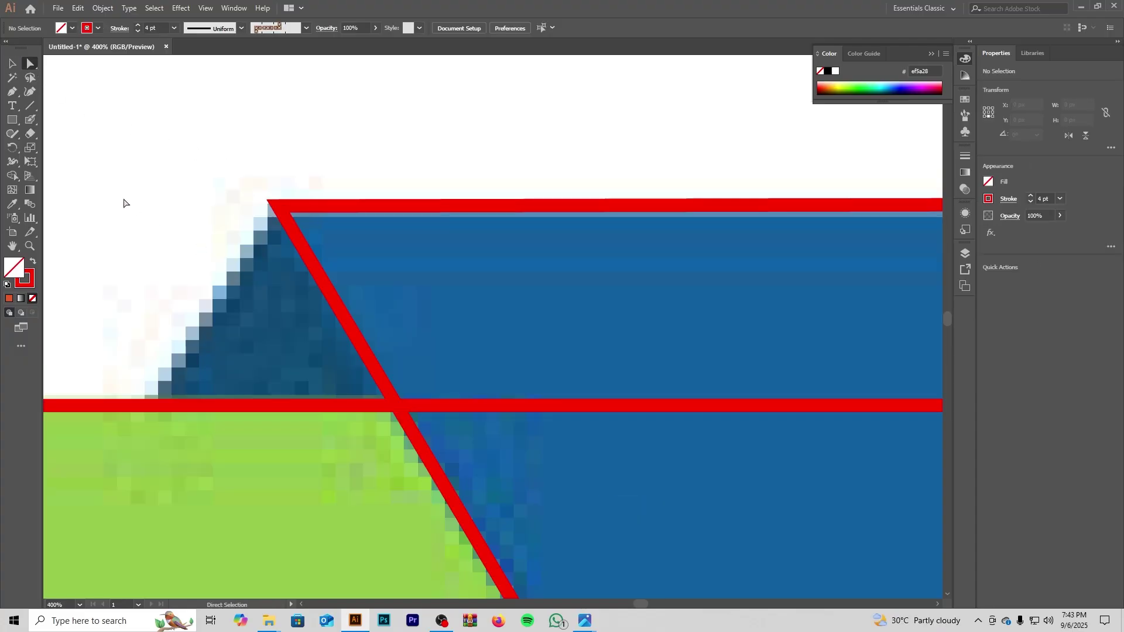
Step: Draw a rectangle about 60 px high over banner 05's dark fold and stretch its right edge to make it about 111 px wide
left_click(11, 120)
left_click_drag(213, 231, 257, 223)
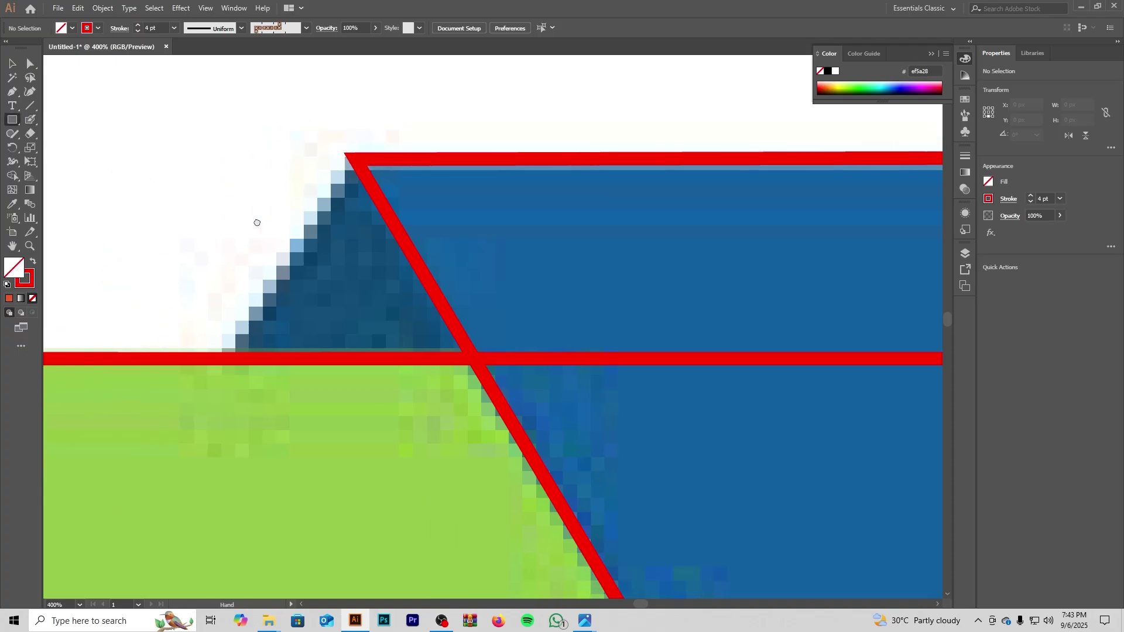
left_click_drag(239, 158, 342, 358)
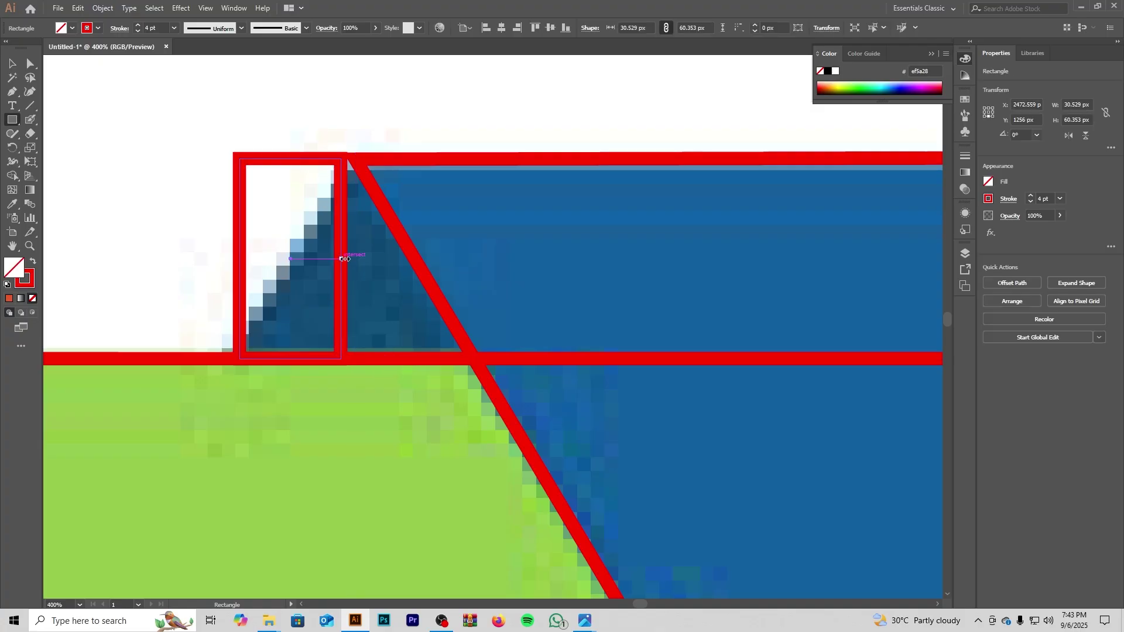
left_click_drag(344, 259, 607, 271)
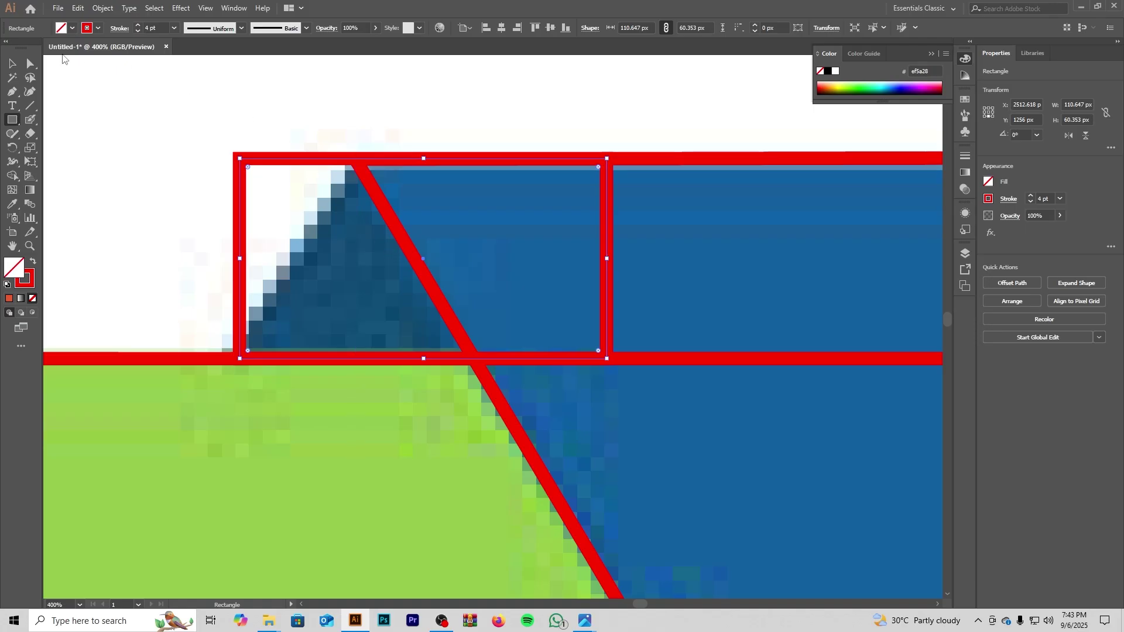
Step: Pull the left edge of the dark fold's rectangle slightly inward, making it about 109 px wide
left_click(29, 64)
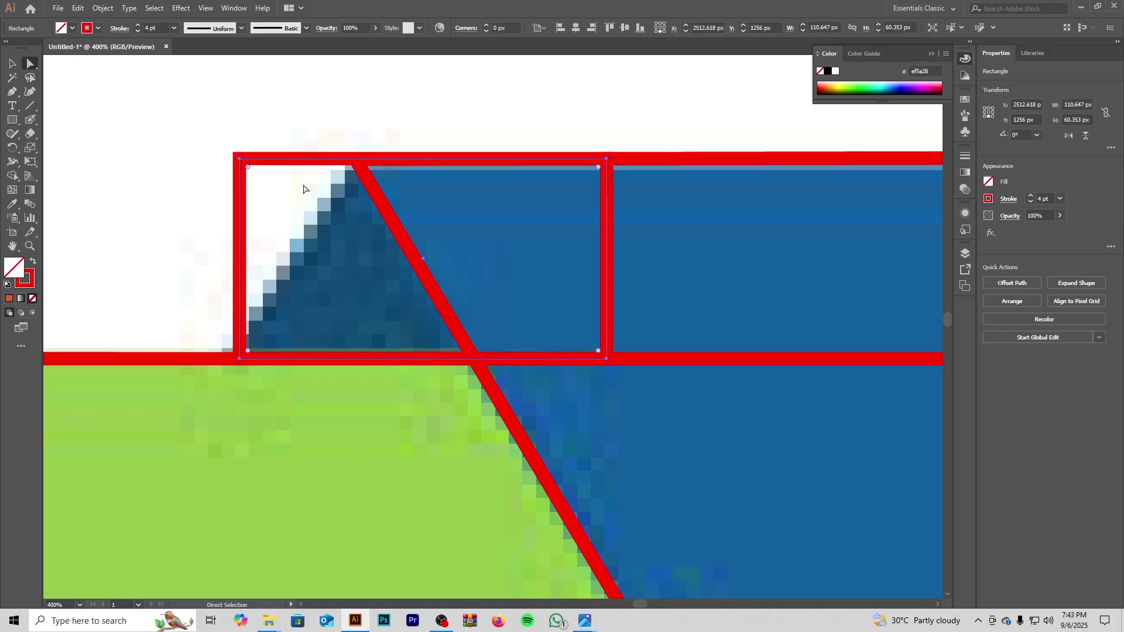
scroll(256, 241, "up", 1)
key("super")
key("super")
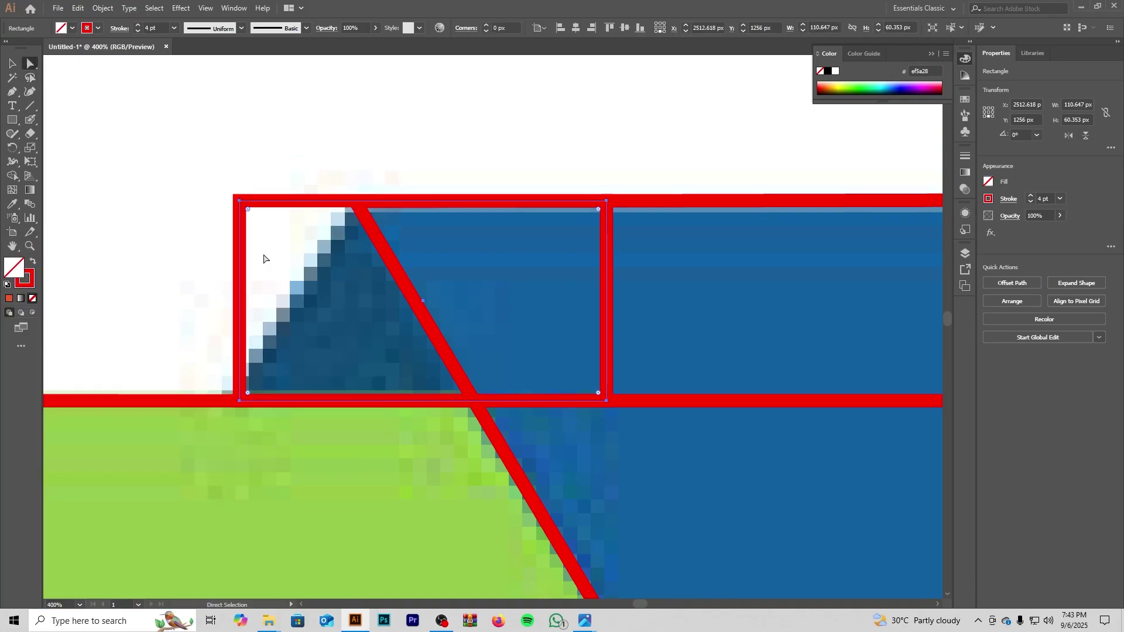
scroll(264, 260, "up", 3)
scroll(258, 261, "down", 3)
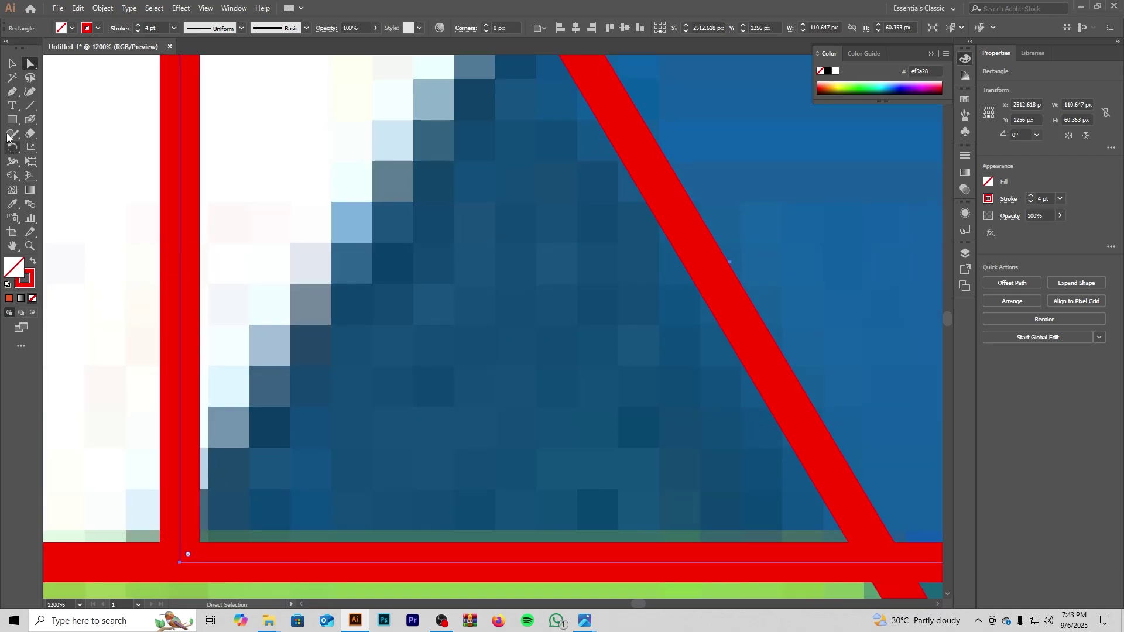
left_click(12, 64)
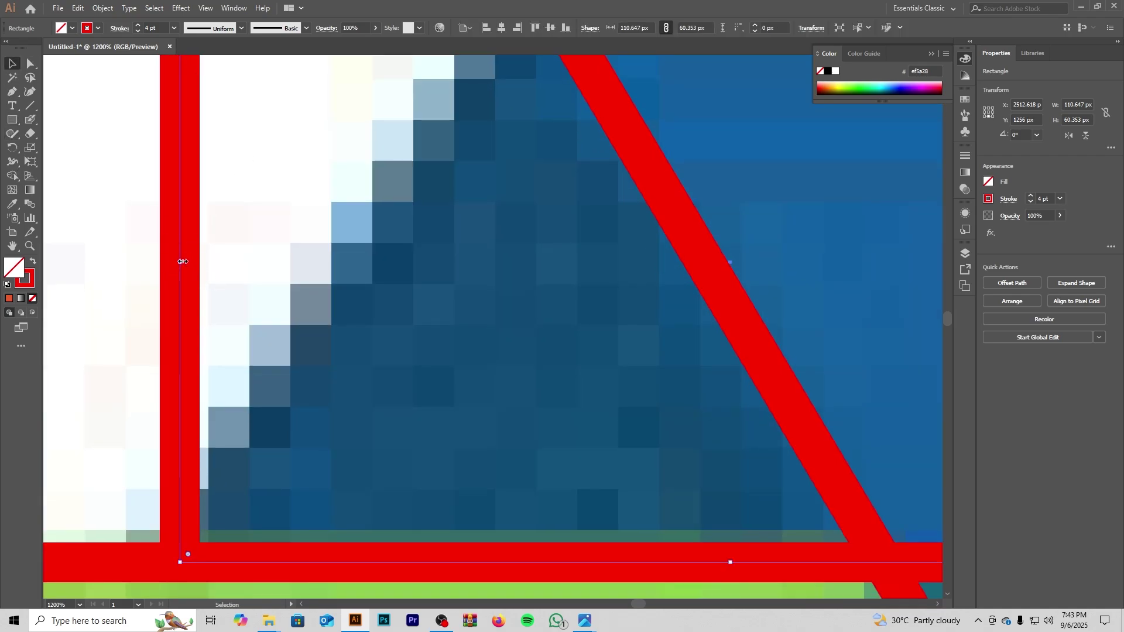
left_click_drag(182, 262, 195, 264)
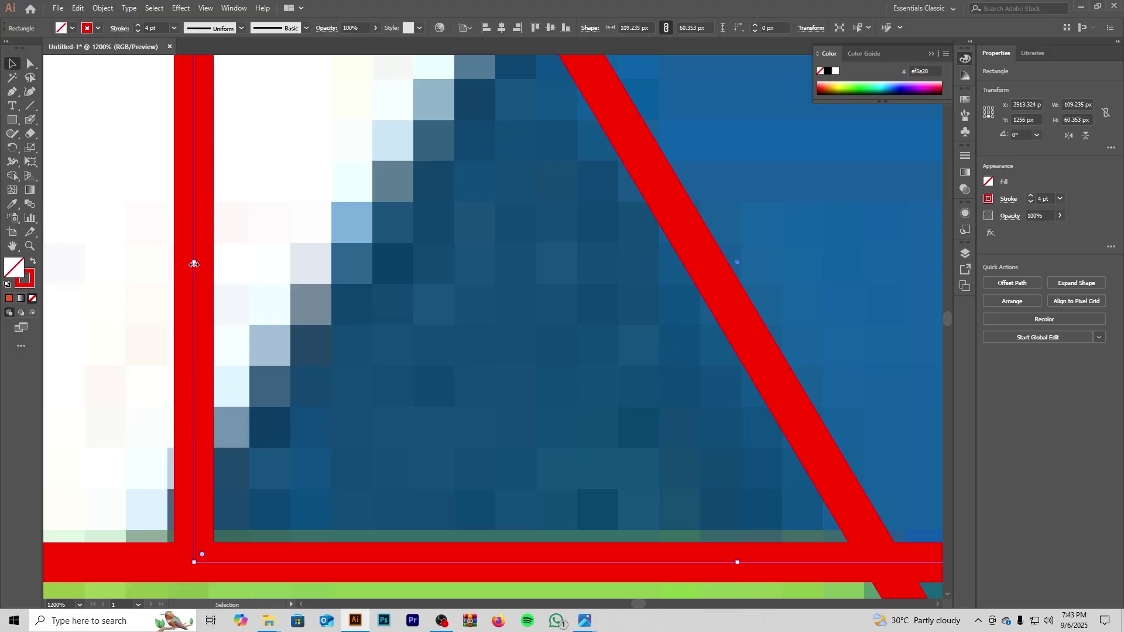
scroll(195, 265, "down", 3)
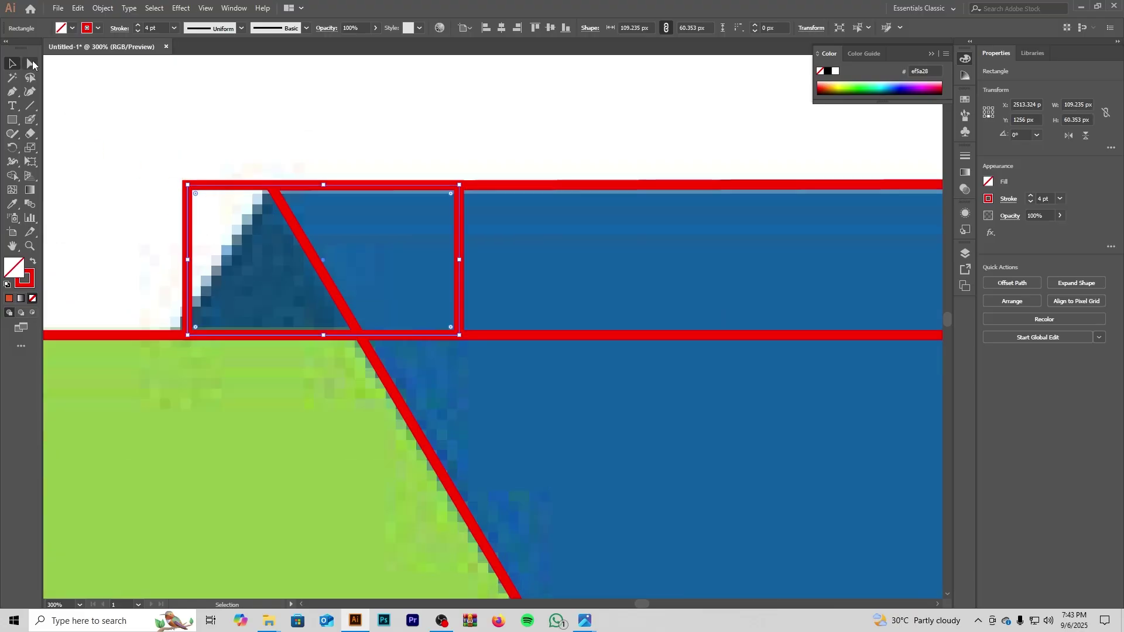
Step: Move the upper-left corner of the dark fold's rectangle horizontally right to the fold's upper tip so its left side follows the slanted edge
left_click(192, 128)
left_click(31, 64)
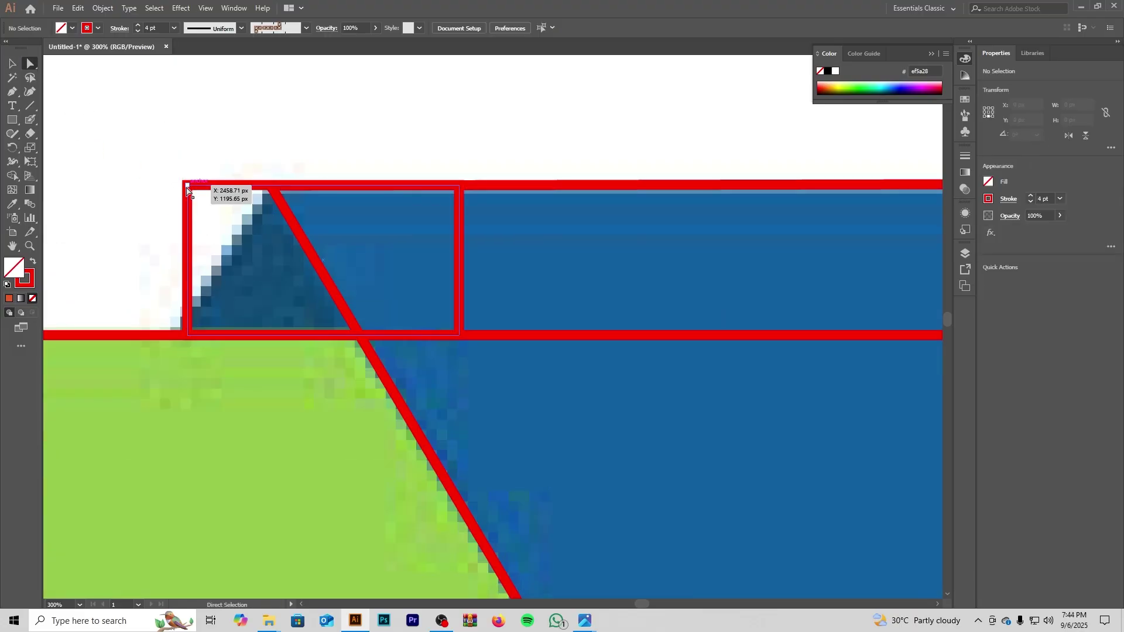
left_click_drag(188, 186, 187, 189)
left_click(188, 187)
key("Right")
key("Right")
key("Right")
key("Right")
key("Right")
key("Right")
key("Right")
key("Right")
key("Right")
key("Right")
key("Right")
key("Right")
key("Right")
key("Right")
key("Right")
key("Right")
key("Right")
key("Right")
key("Right")
key("Right")
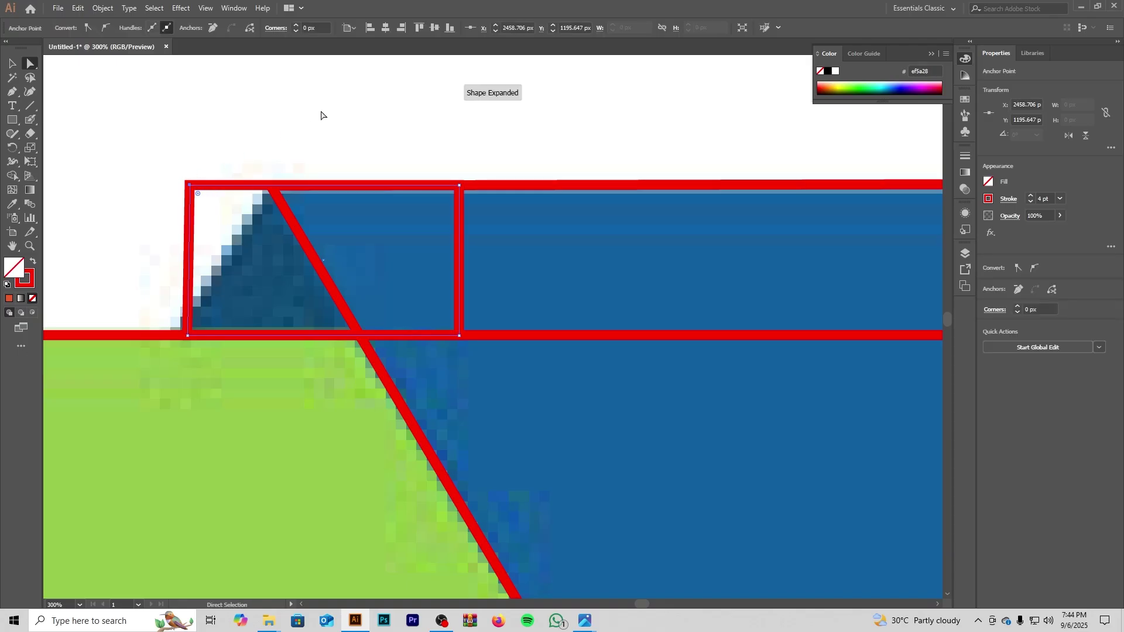
key("Right")
key("Right")
key("Right")
key("Right")
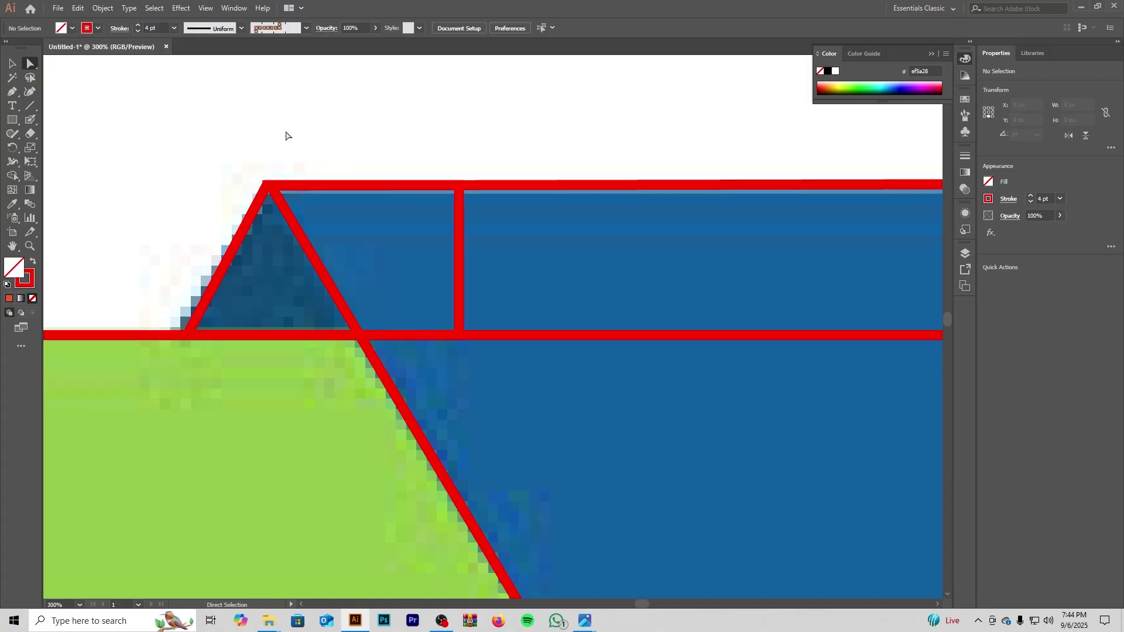
Step: Draw a rectangle about 203 px high from the left end of banner 06 and stretch its right edge to make it about 3243 px wide
scroll(286, 135, "down", 6, "alt")
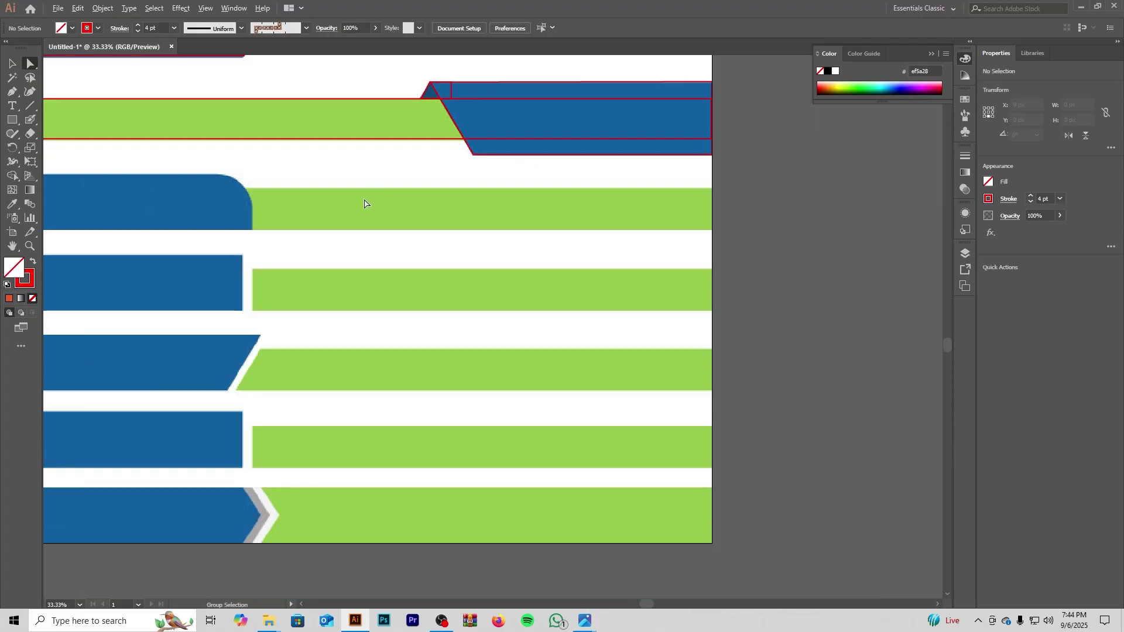
left_click_drag(229, 231, 505, 202)
scroll(373, 212, "down", 2, "alt")
scroll(377, 213, "up", 2, "alt")
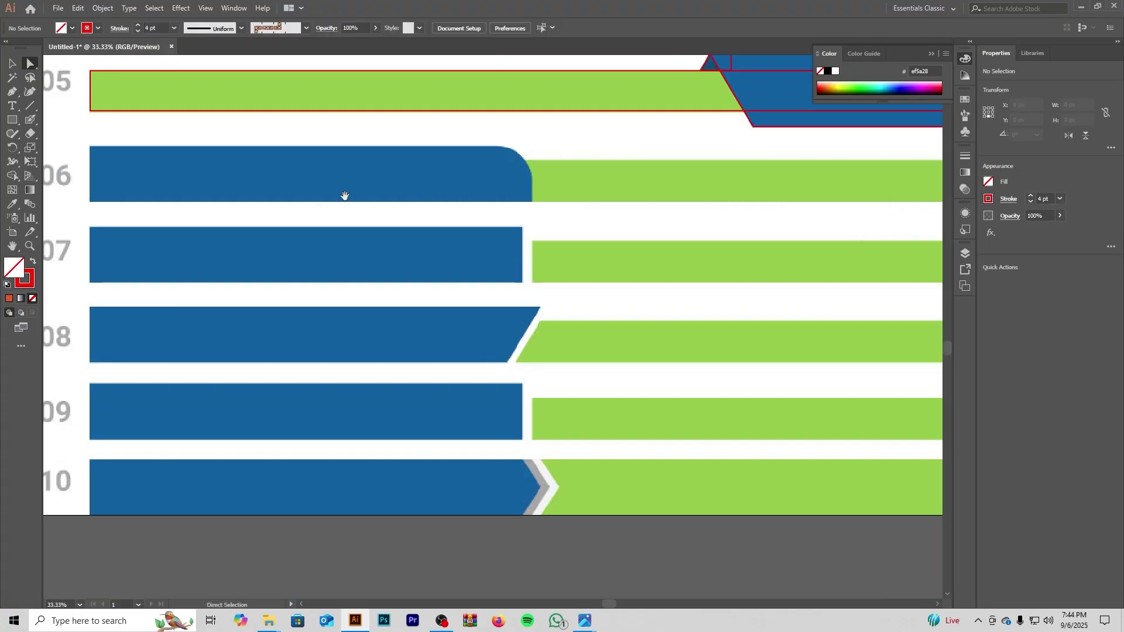
left_click_drag(345, 196, 418, 248)
left_click(17, 122)
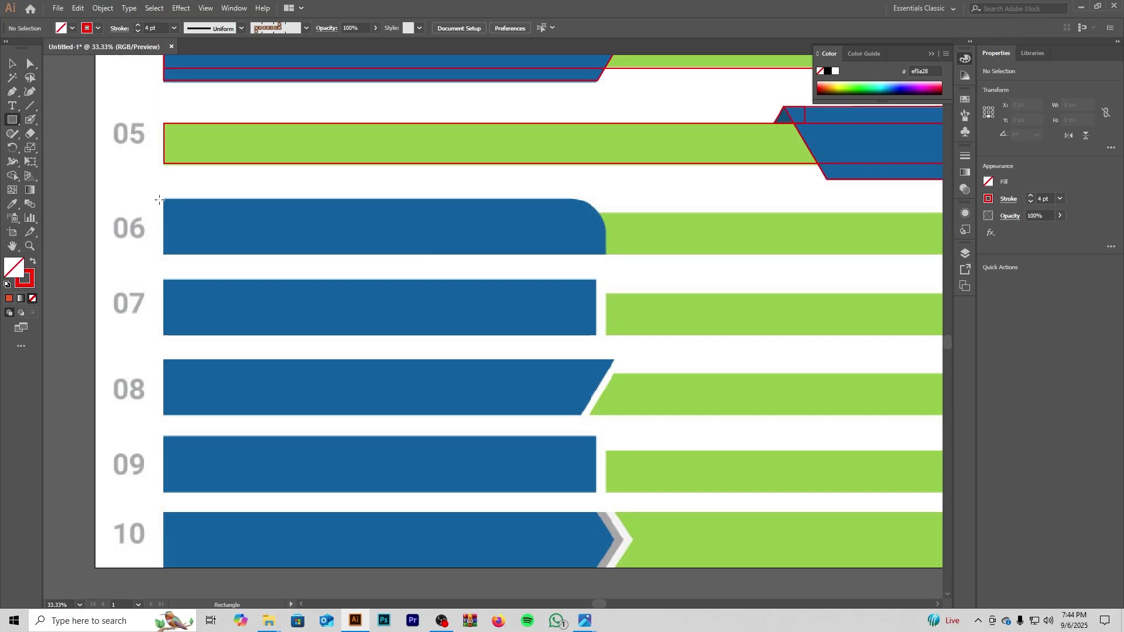
scroll(159, 199, "up", 1, "alt")
left_click_drag(161, 195, 197, 277)
left_click_drag(291, 239, 850, 194)
left_click_drag(767, 193, 375, 236)
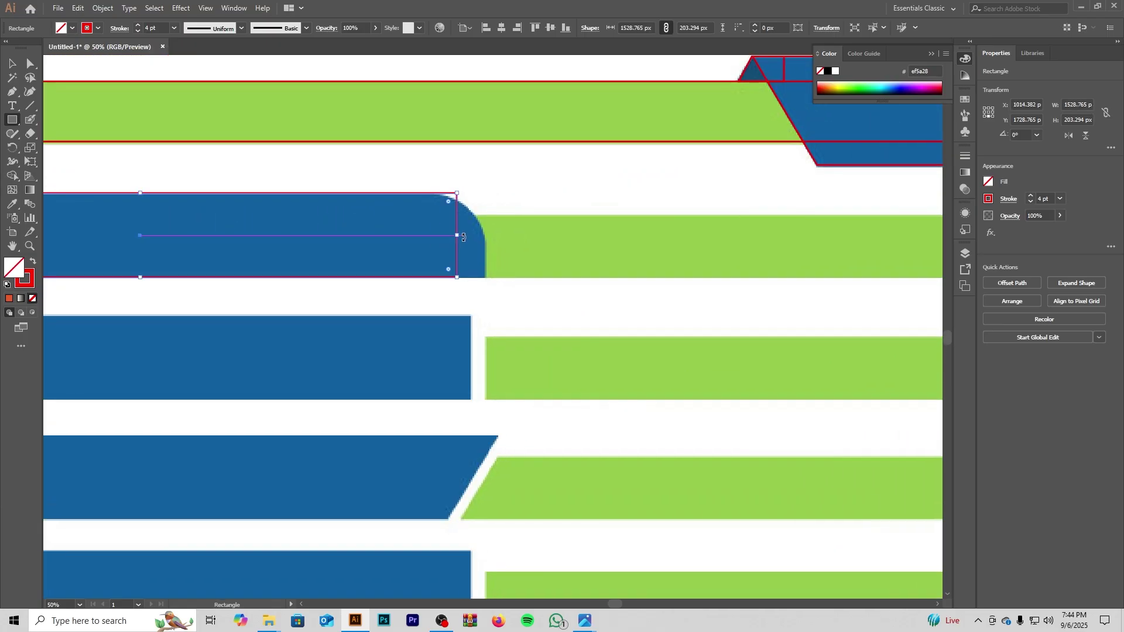
left_click_drag(461, 237, 868, 234)
left_click_drag(867, 235, 803, 304)
left_click_drag(104, 272, 501, 246)
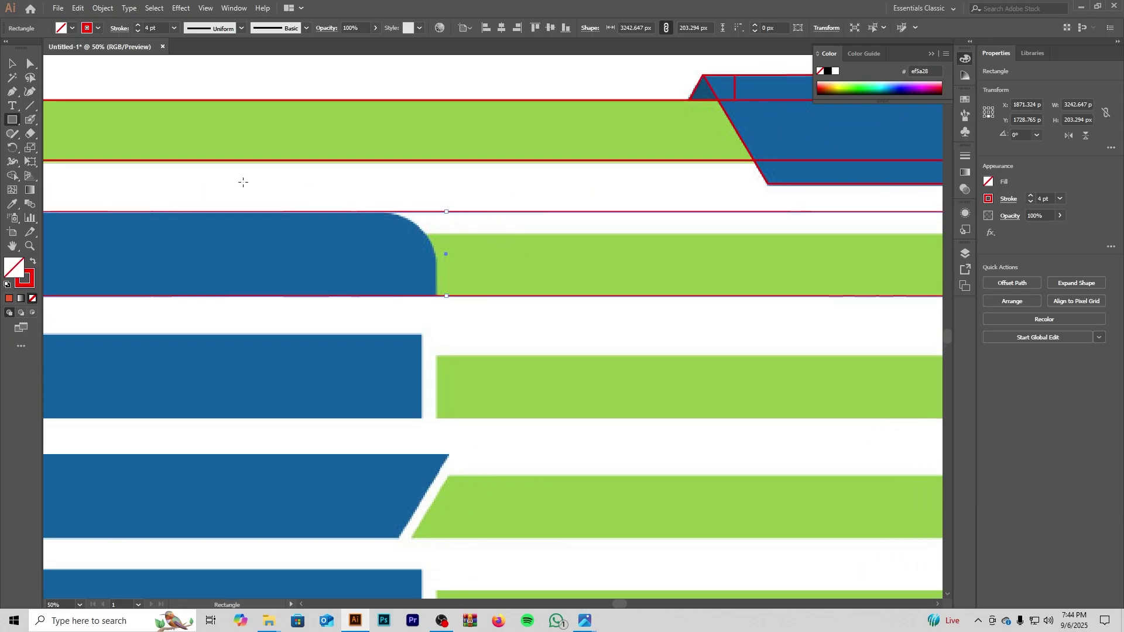
Step: Duplicate banner 06's rectangle in place and pull the copy's right edge back to the blue shape's end, making it about 1600 px wide
left_click(12, 63)
key("a")
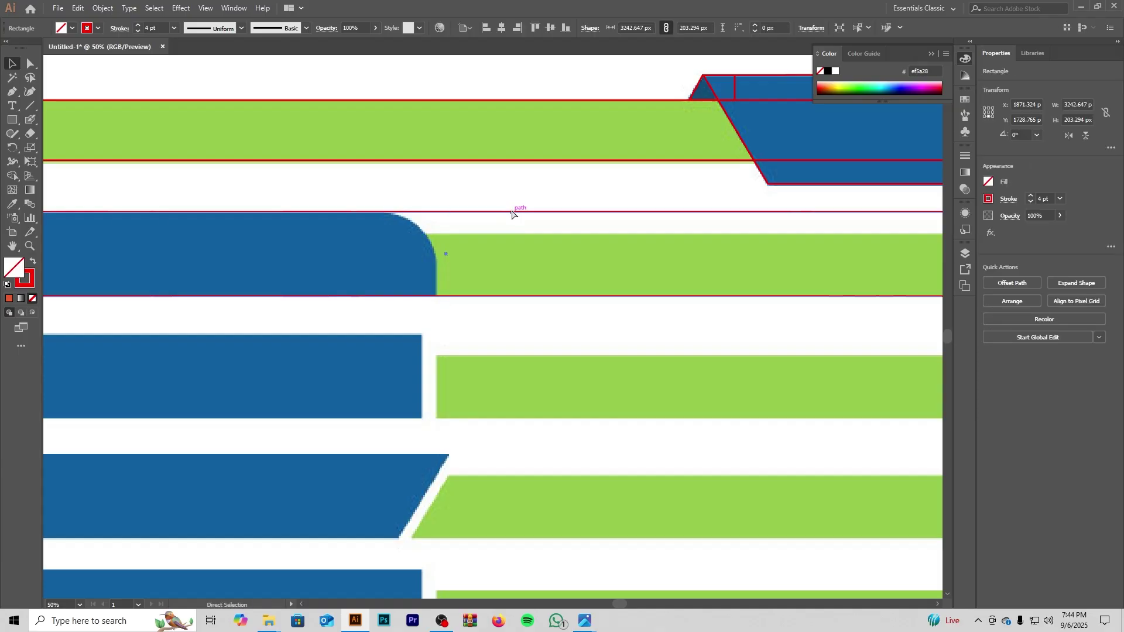
key("v")
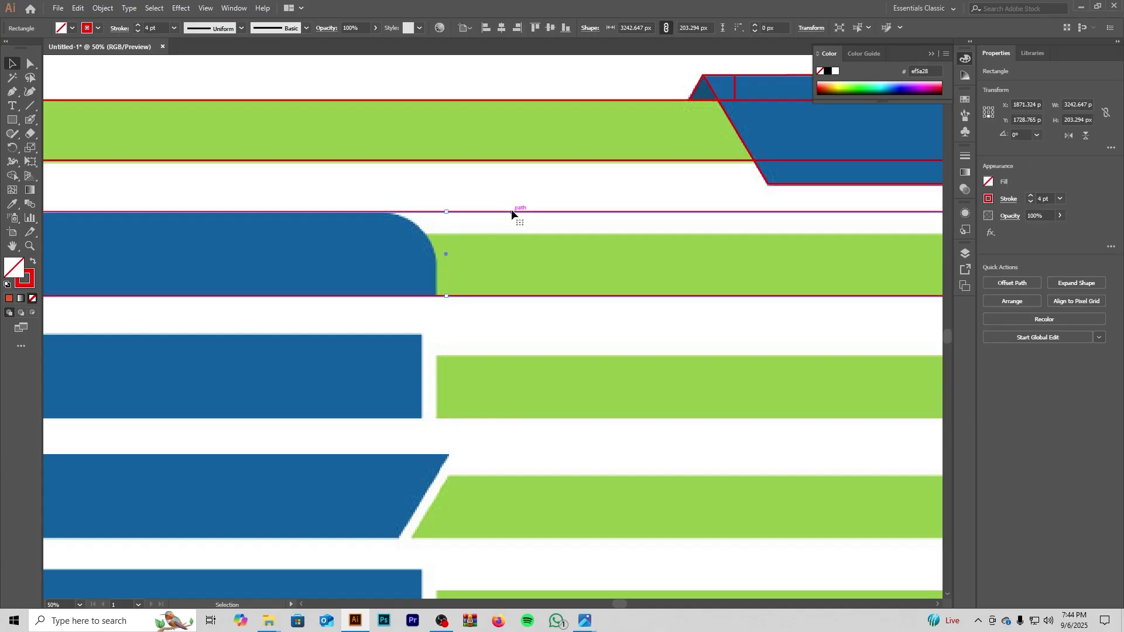
scroll(571, 258, "down", 2)
left_click_drag(571, 256, 536, 255)
left_click_drag(697, 261, 567, 268)
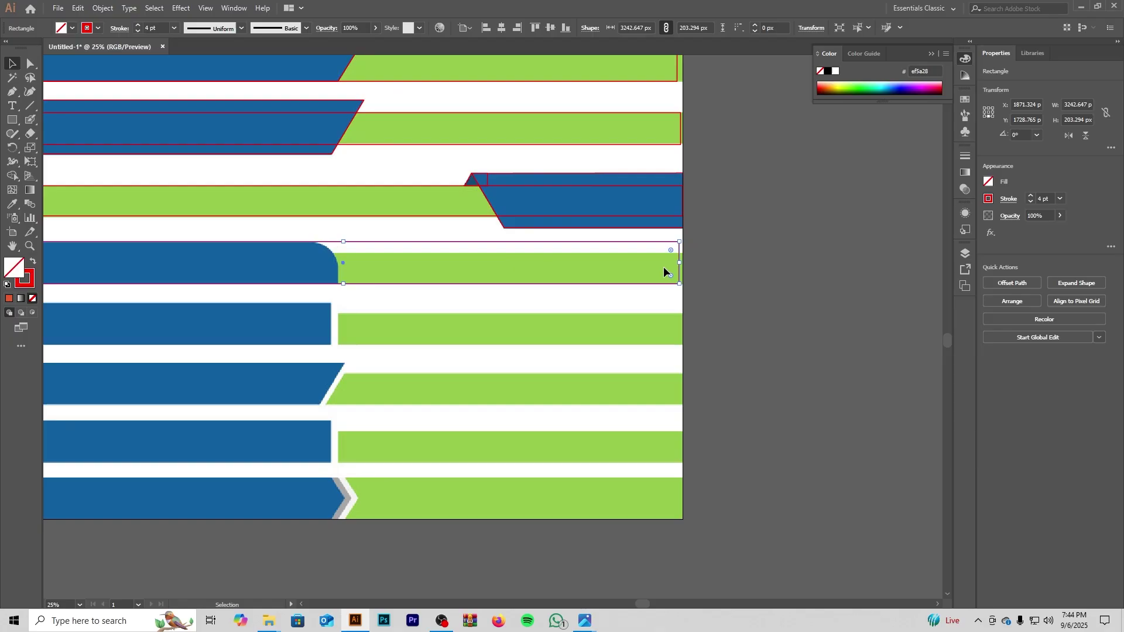
scroll(664, 269, "up", 3)
left_click_drag(709, 254, 246, 276)
left_click_drag(322, 285, 631, 286)
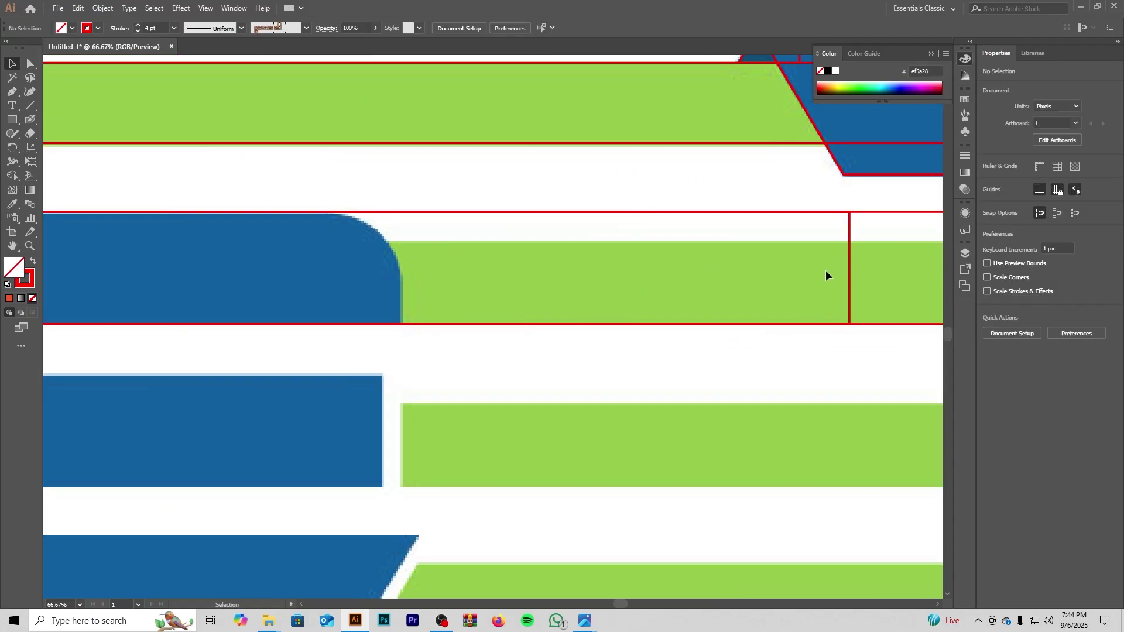
left_click(848, 268)
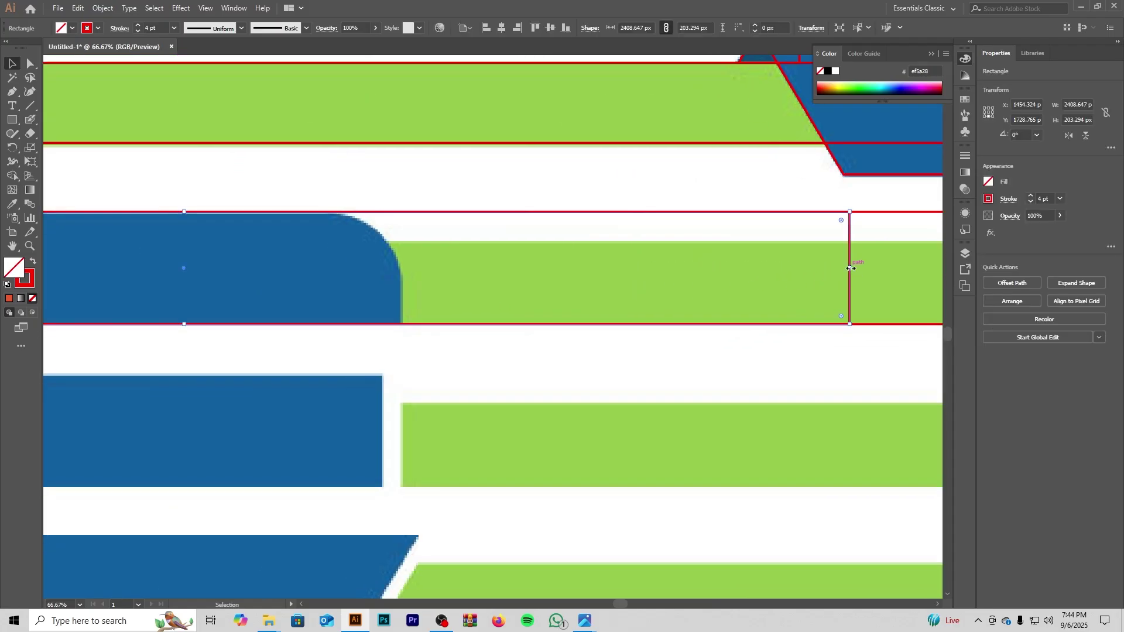
left_click_drag(853, 269, 403, 319)
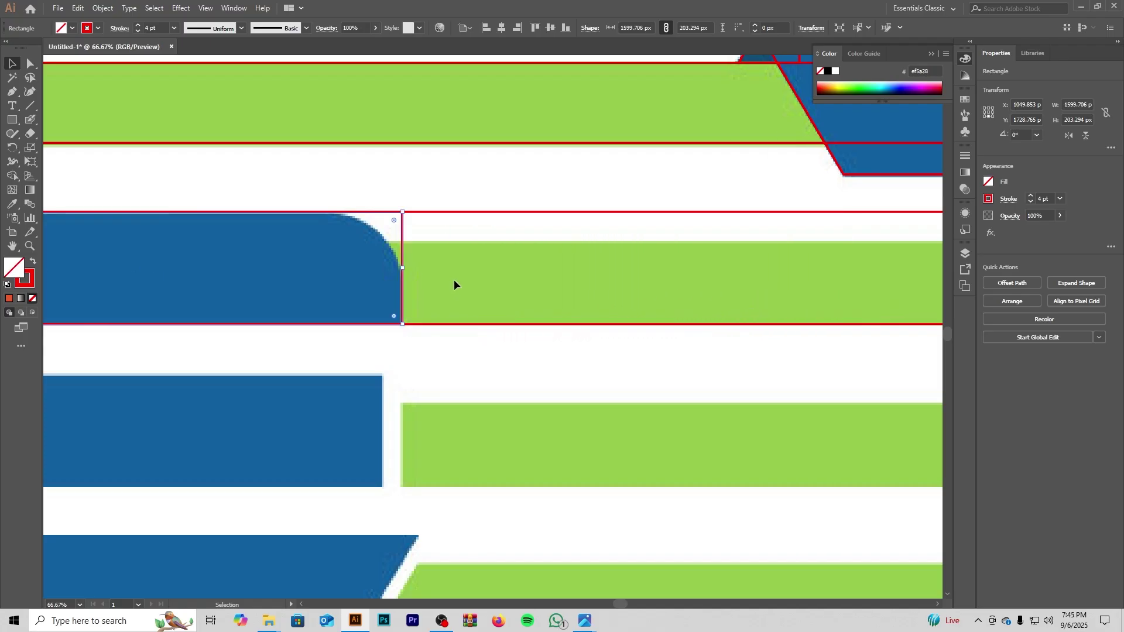
Step: Extend banner 06's long rectangle to 3261 px wide and lower its top edge to the green strip, making it about 151 px high
left_click_drag(455, 283, 685, 271)
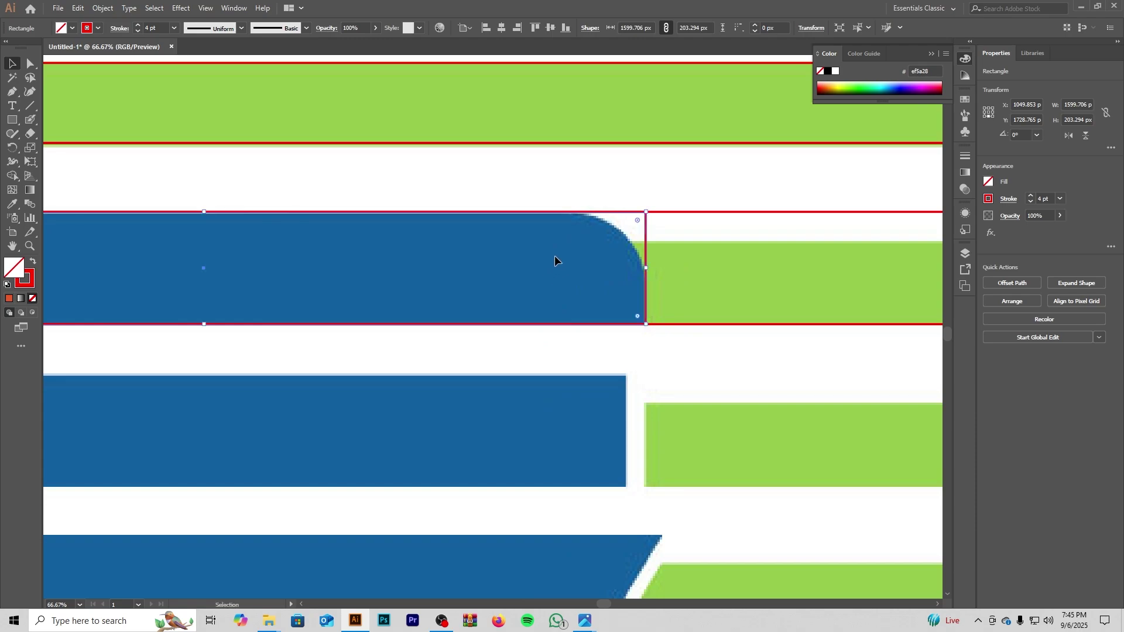
left_click_drag(747, 241, 404, 251)
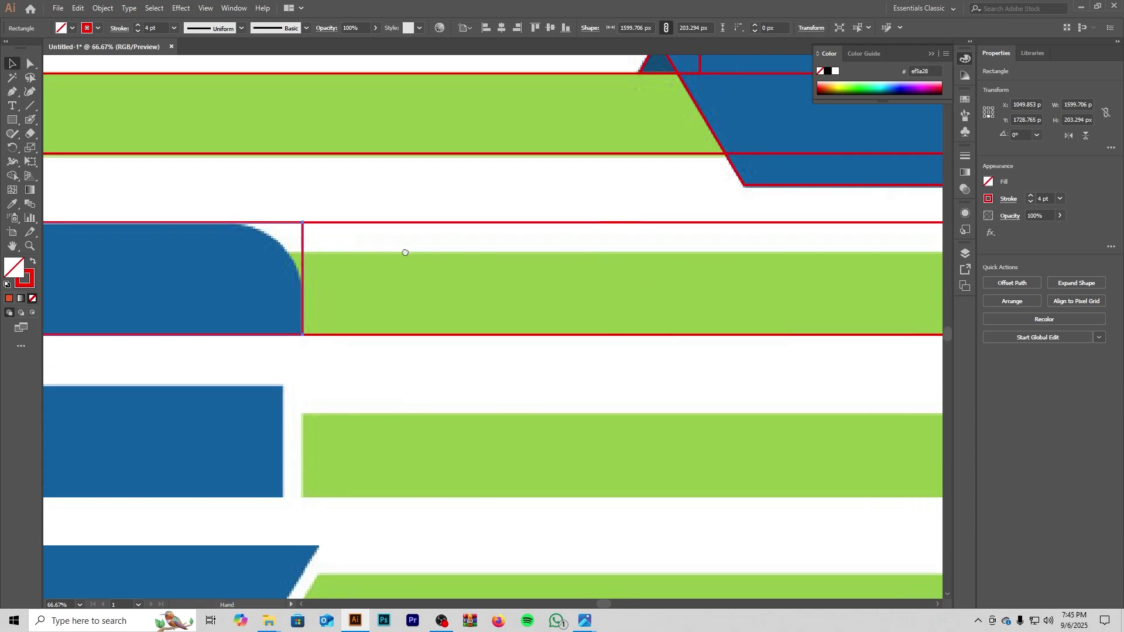
left_click_drag(686, 273, 389, 247)
left_click_drag(555, 261, 447, 264)
mouse_move(359, 222)
left_mouse_down()
mouse_move(617, 237)
mouse_move(660, 263)
left_mouse_up()
left_click(652, 222)
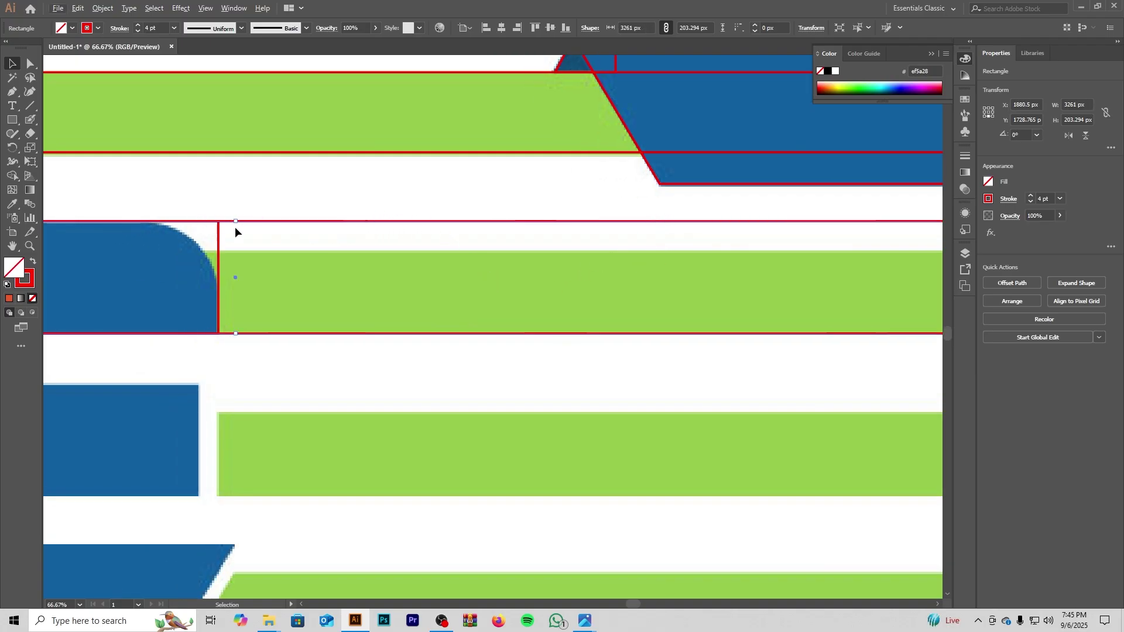
left_click_drag(236, 221, 236, 251)
left_click_drag(341, 296, 534, 297)
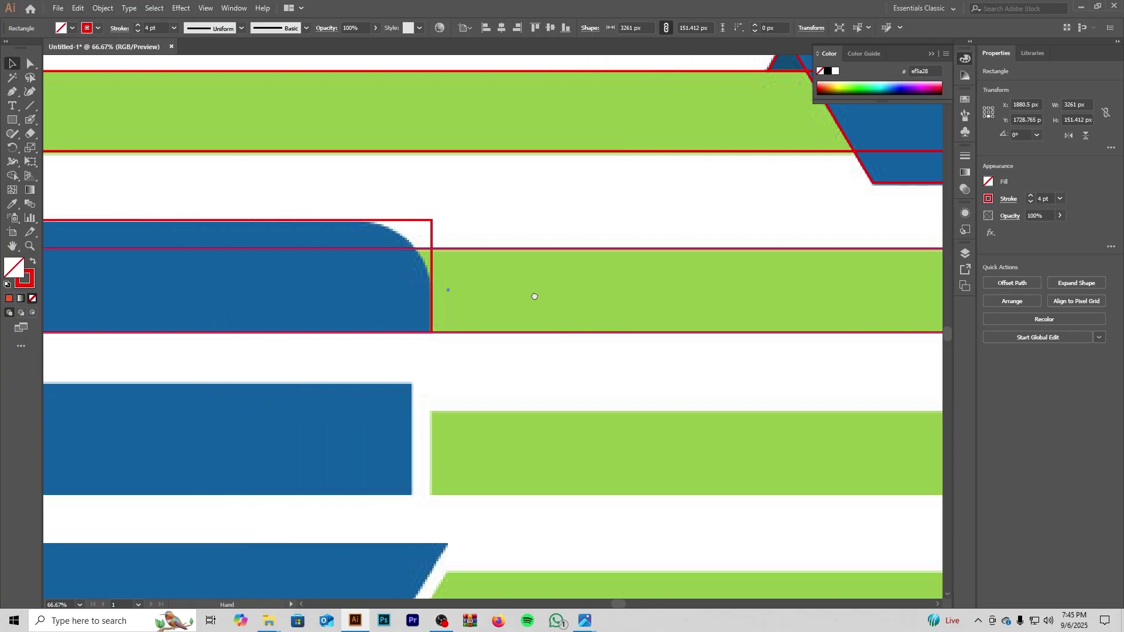
Step: Pull the right edge of banner 06's blue-shape rectangle slightly inward to X 1847 px
scroll(500, 294, "up", 2)
scroll(544, 286, "left", 3)
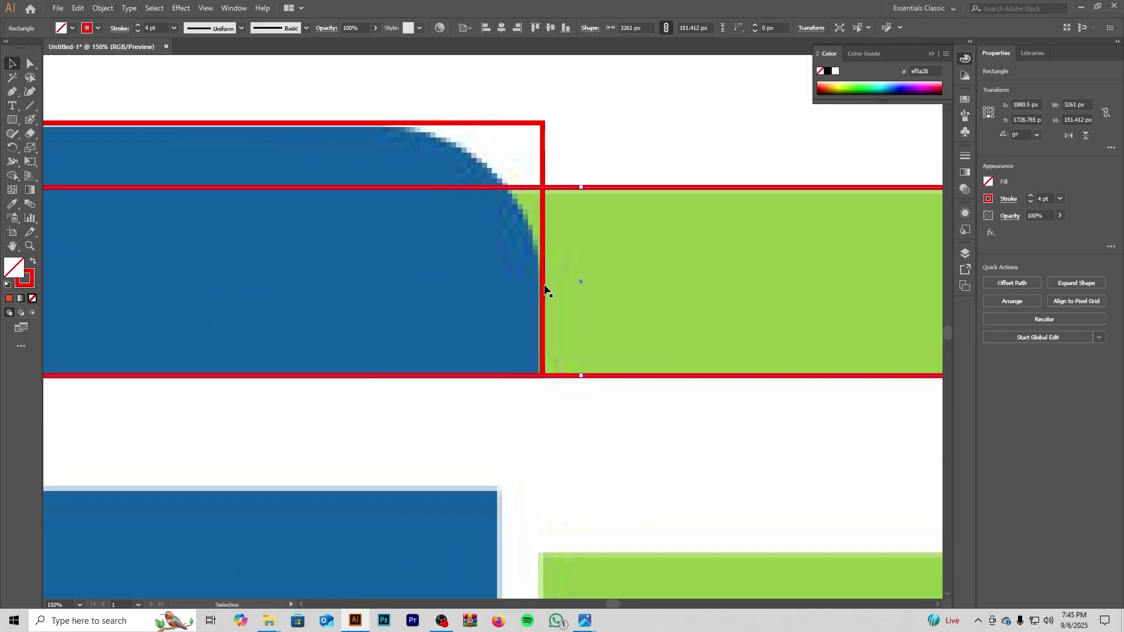
left_click_drag(542, 285, 539, 286)
left_click(591, 286)
left_click_drag(515, 239, 591, 272)
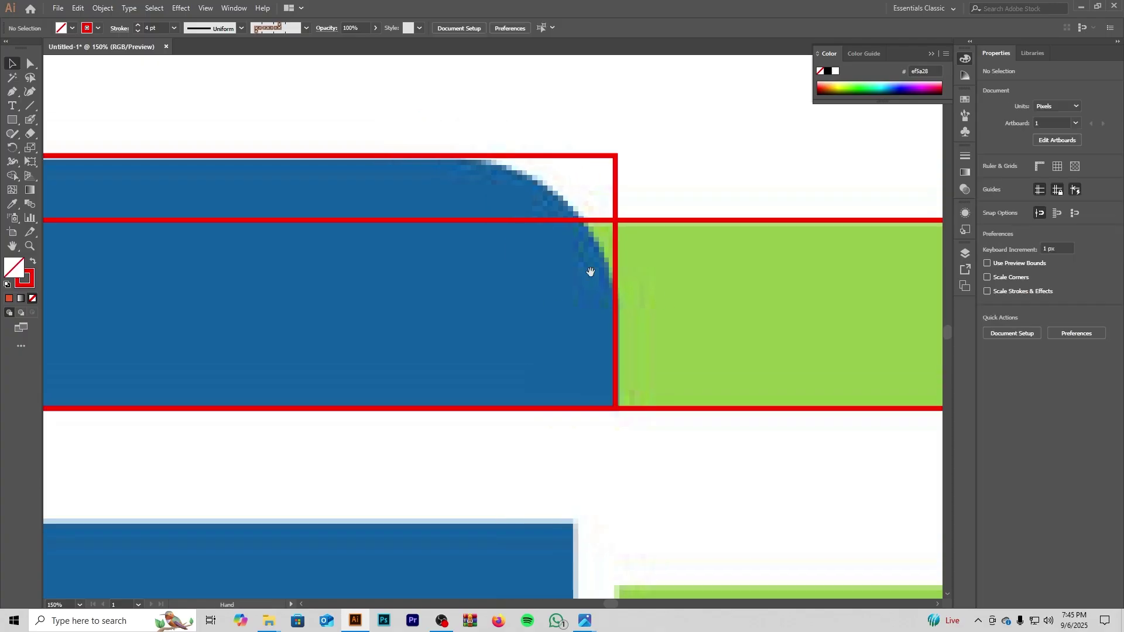
Step: Round only the upper-right corner of banner 06's blue-shape rectangle to follow the blue shape's curve
key("a")
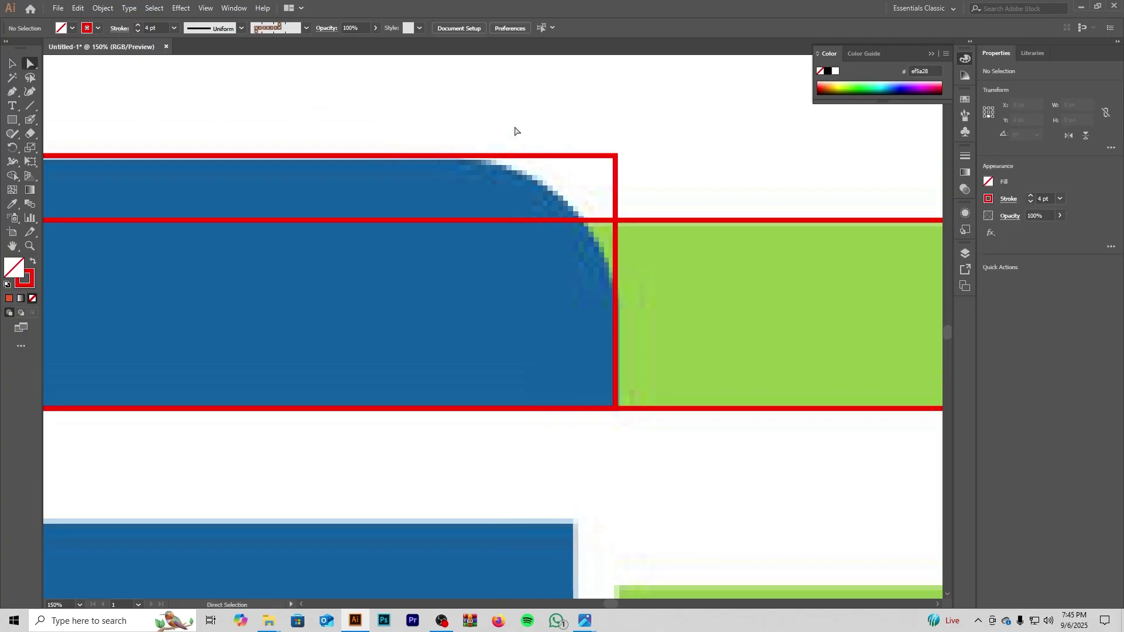
left_click_drag(561, 122, 621, 183)
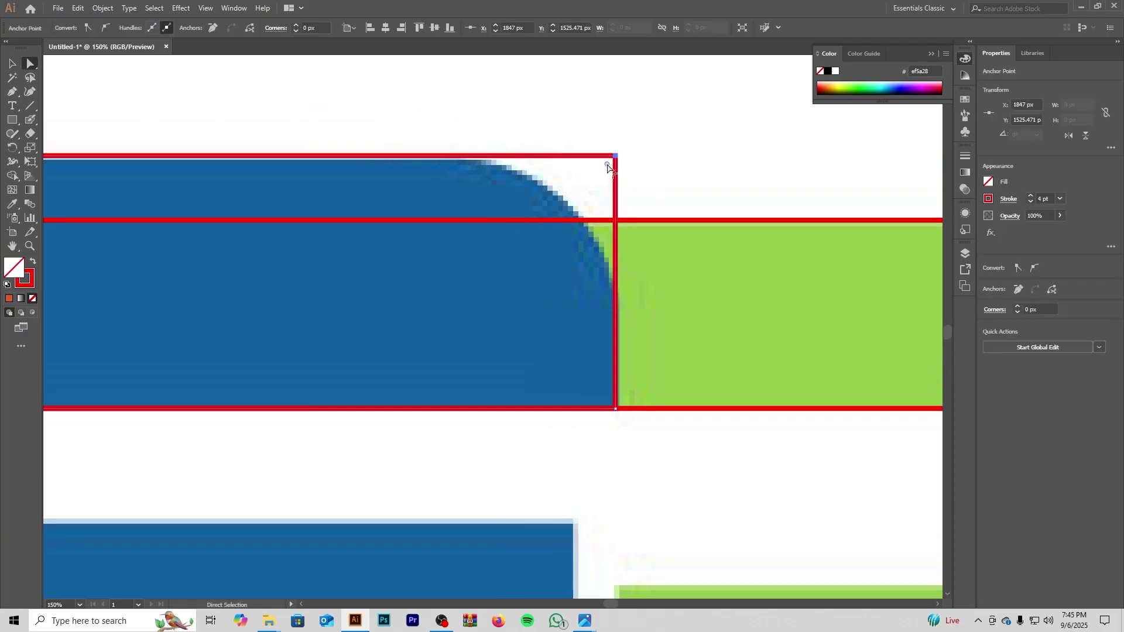
scroll(605, 166, "up", 4)
scroll(607, 189, "down", 2)
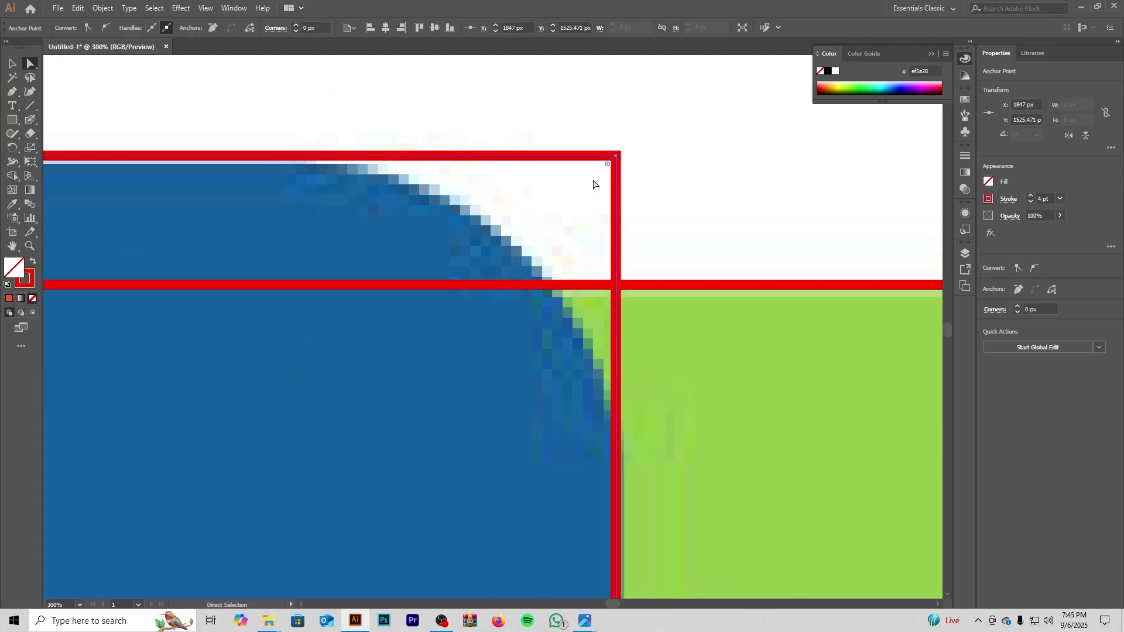
mouse_move(607, 167)
left_mouse_down()
mouse_move(457, 301)
mouse_move(195, 451)
mouse_move(243, 439)
left_mouse_up()
left_click(672, 194)
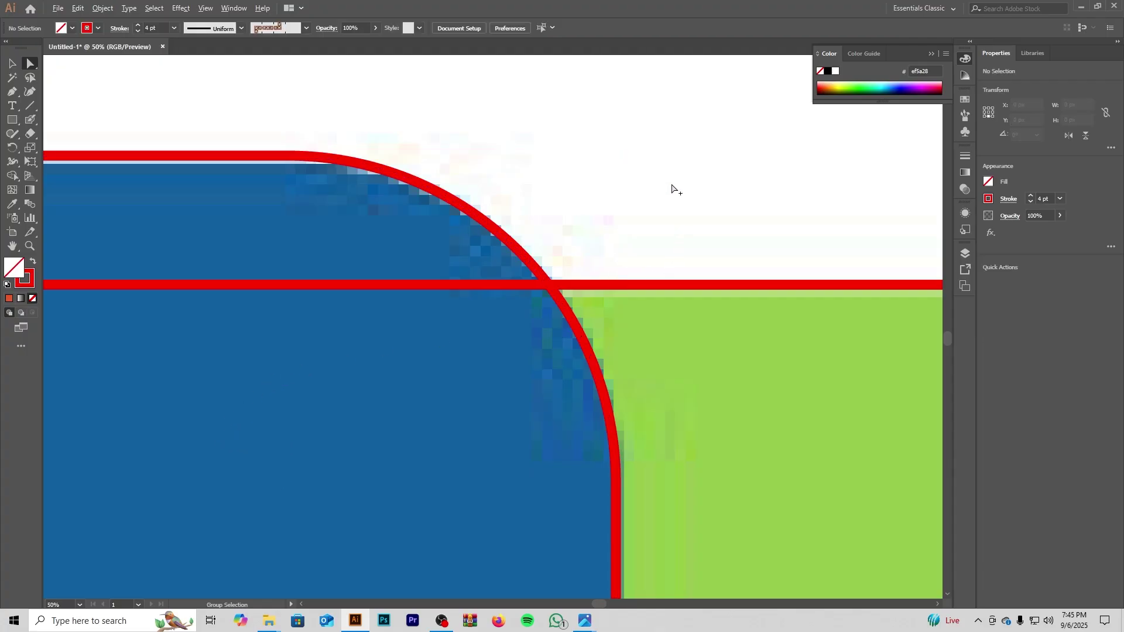
scroll(670, 186, "down", 3)
scroll(675, 216, "up", 2)
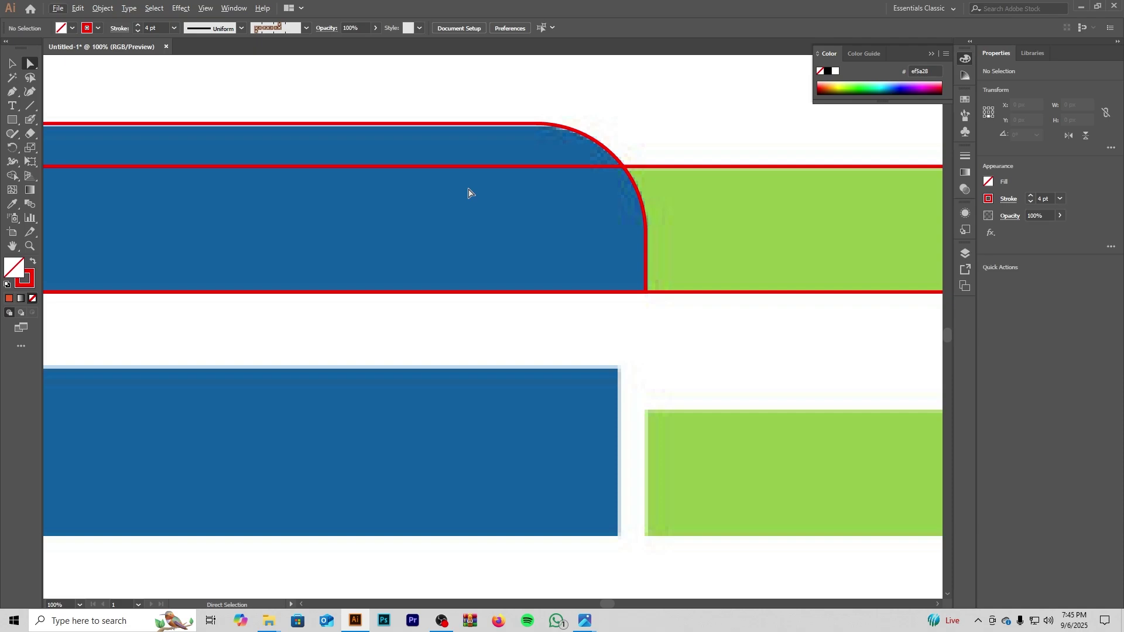
Step: Examine banners 07 to 10 and the gap between their blue and green shapes
scroll(434, 193, "down", 3)
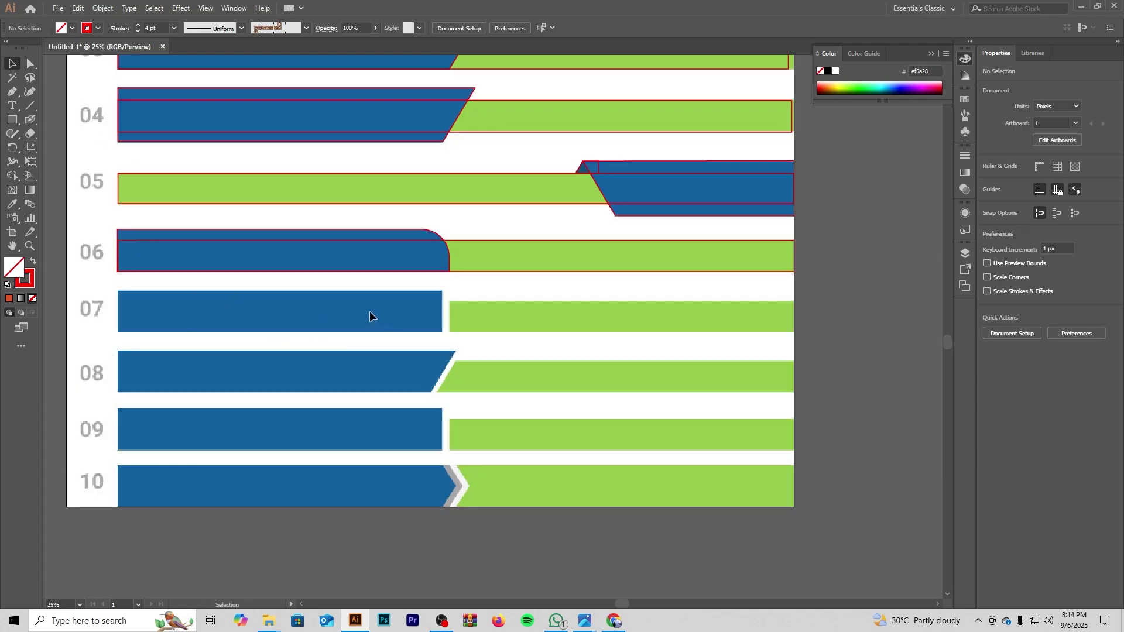
scroll(366, 311, "up", 2)
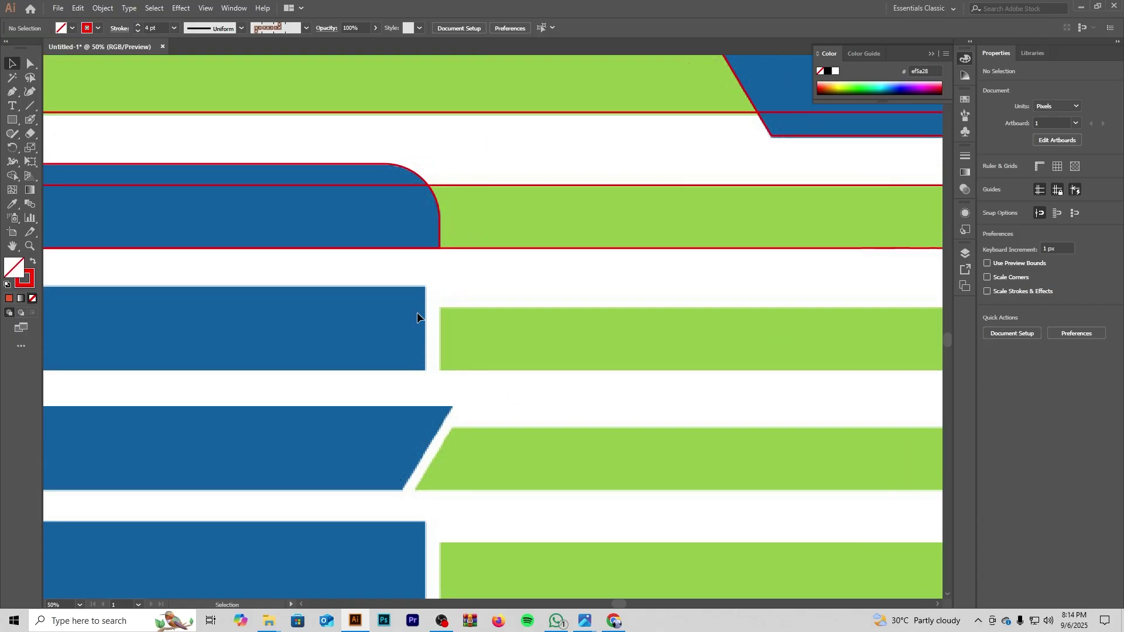
scroll(400, 345, "up", 2)
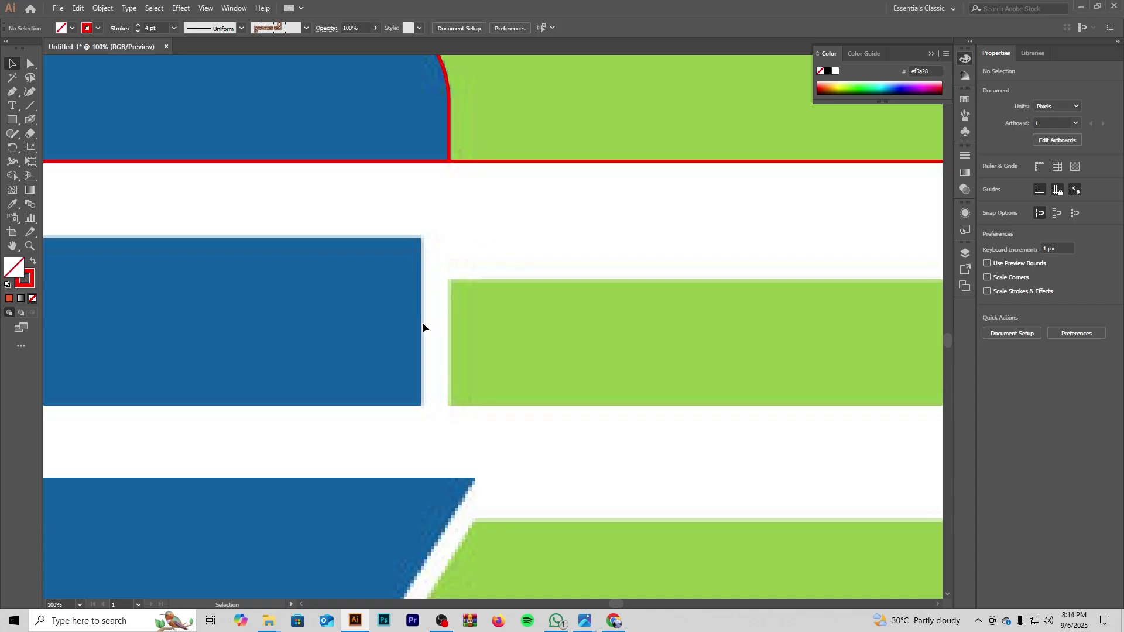
scroll(417, 311, "down", 2)
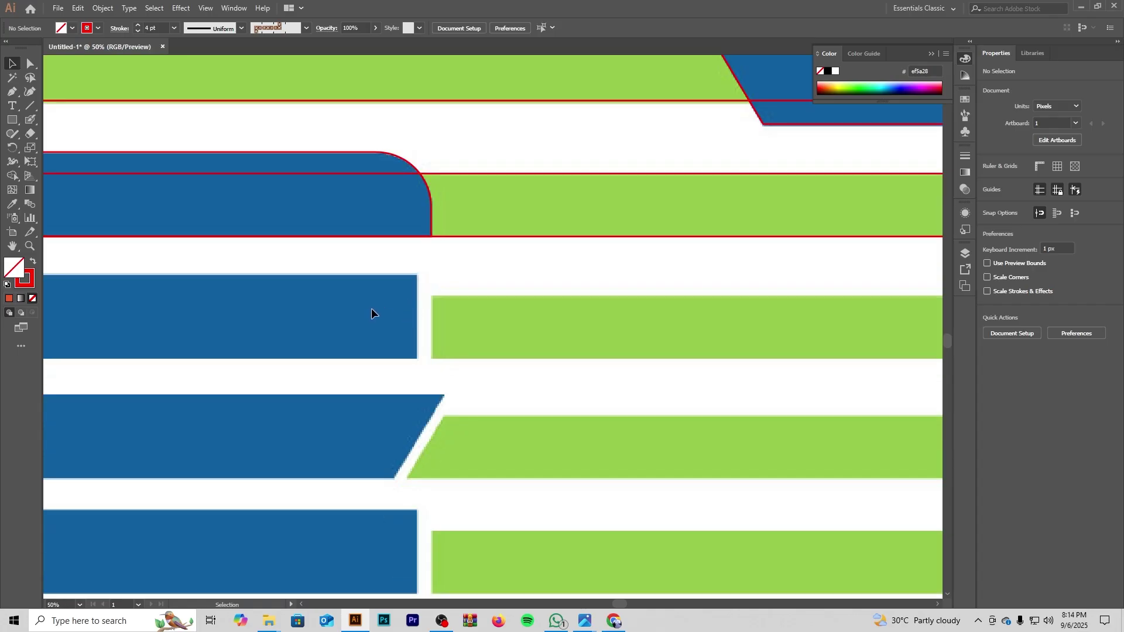
scroll(371, 307, "down", 2)
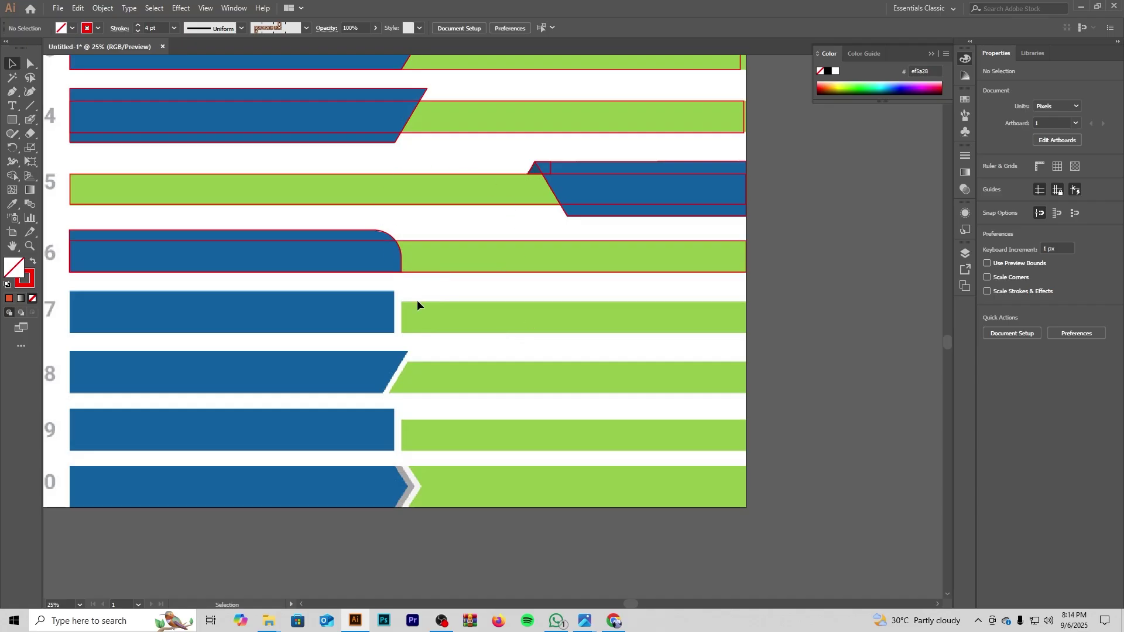
scroll(409, 319, "up", 1)
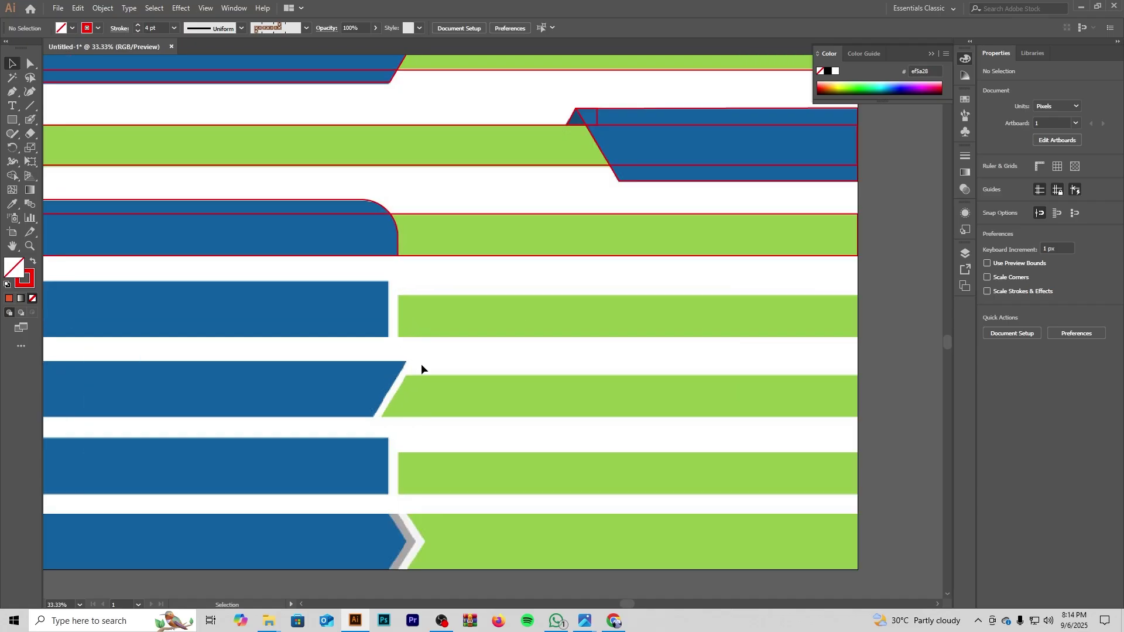
key("space")
scroll(342, 451, "down", 1)
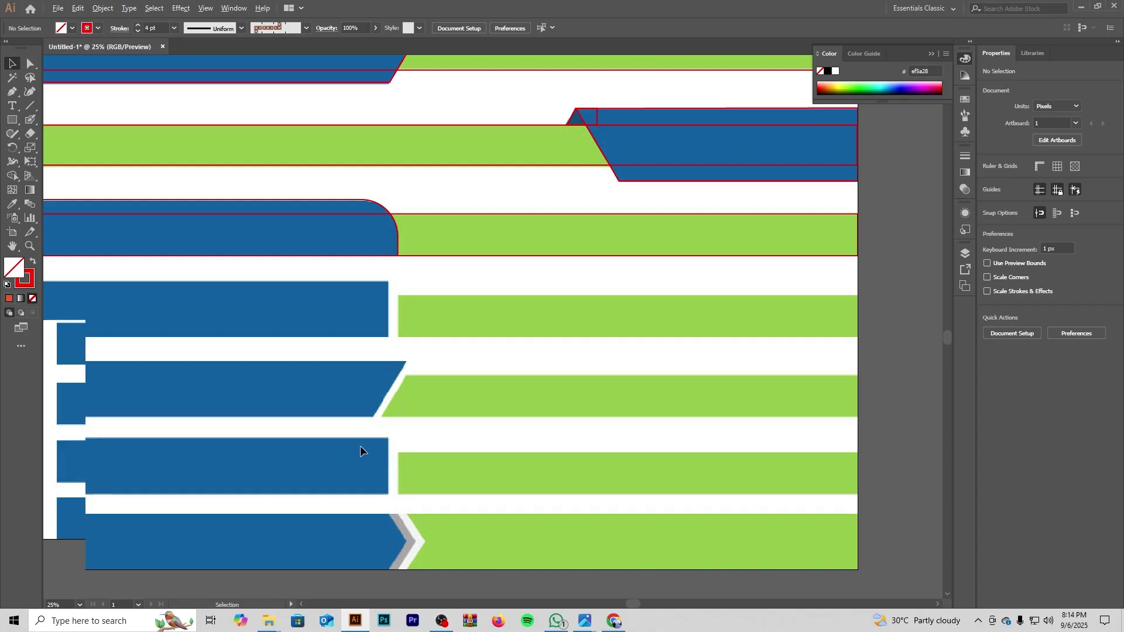
Step: Draw a rectangle about 191 px high from the left end of banner 07's blue shape and extend it to 3259 px wide
scroll(237, 365, "up", 1)
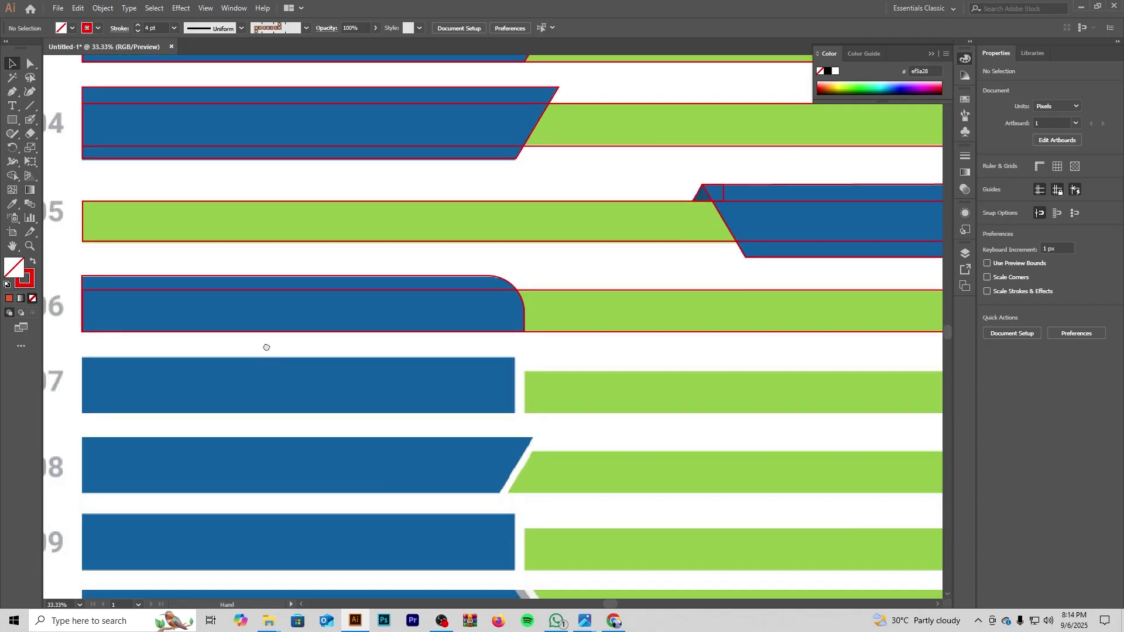
left_click(12, 120)
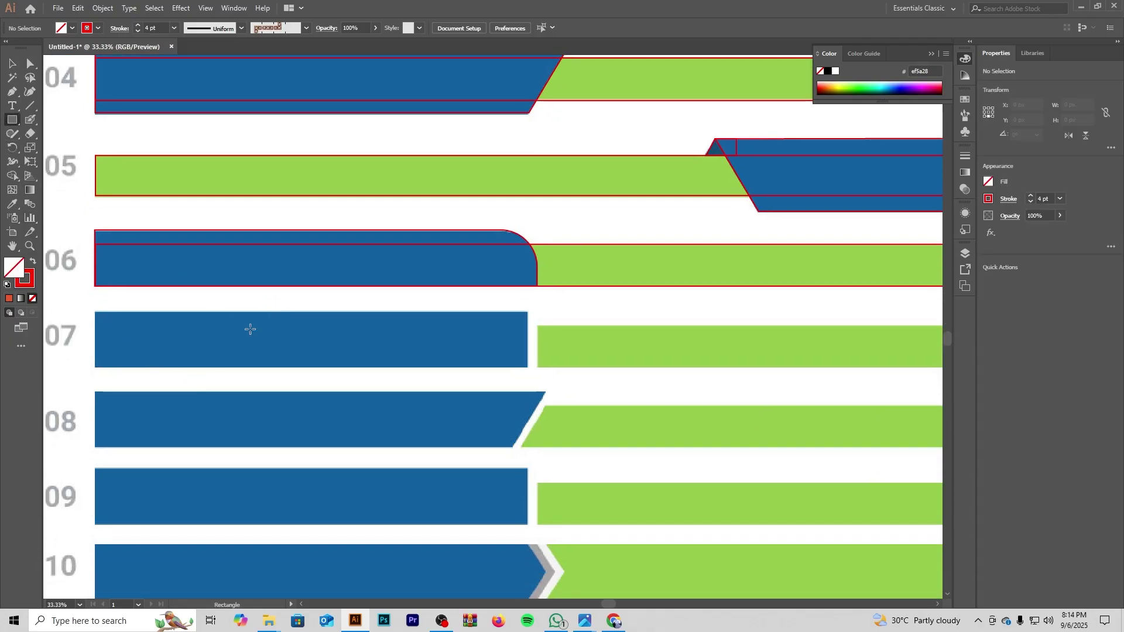
left_click_drag(95, 313, 111, 365)
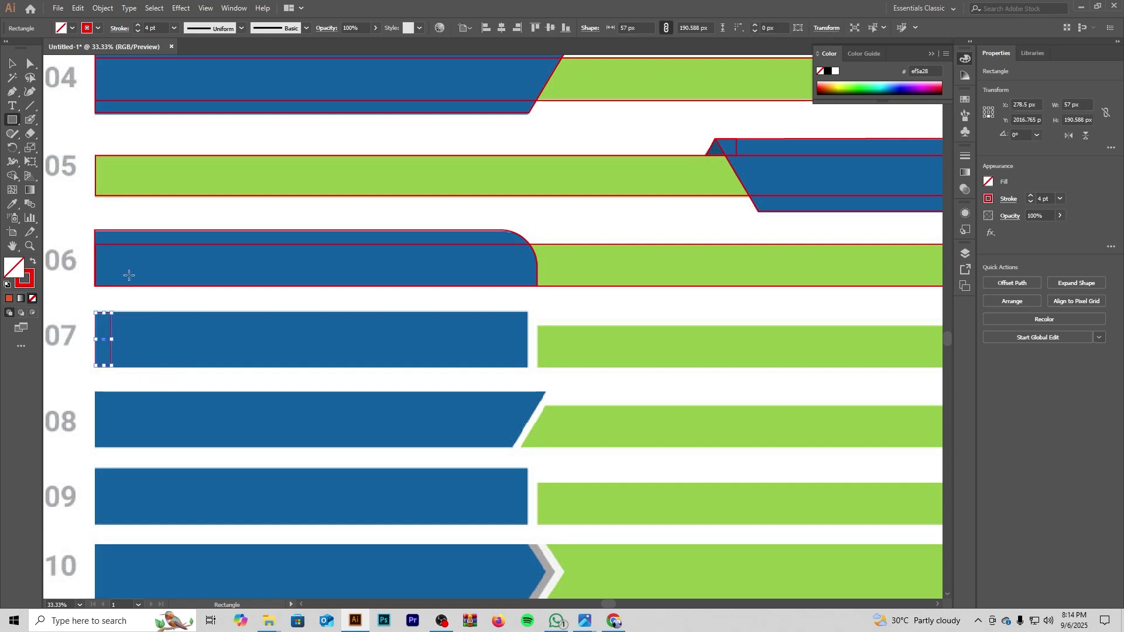
left_click_drag(111, 339, 591, 384)
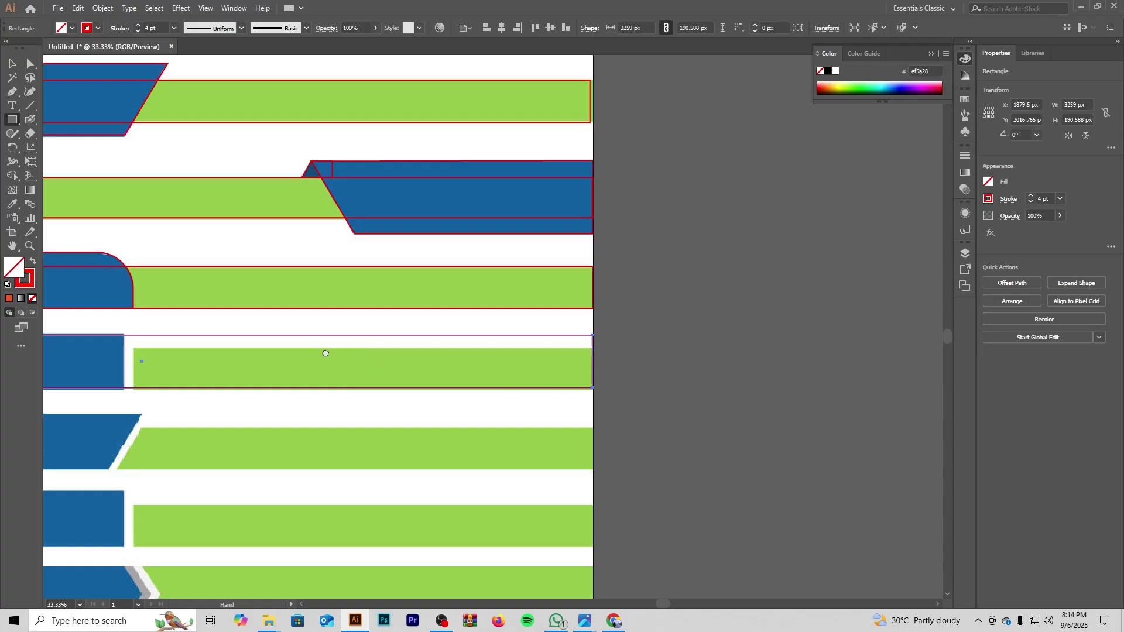
Step: Duplicate banner 07's long rectangle in place
left_click_drag(138, 361, 465, 336)
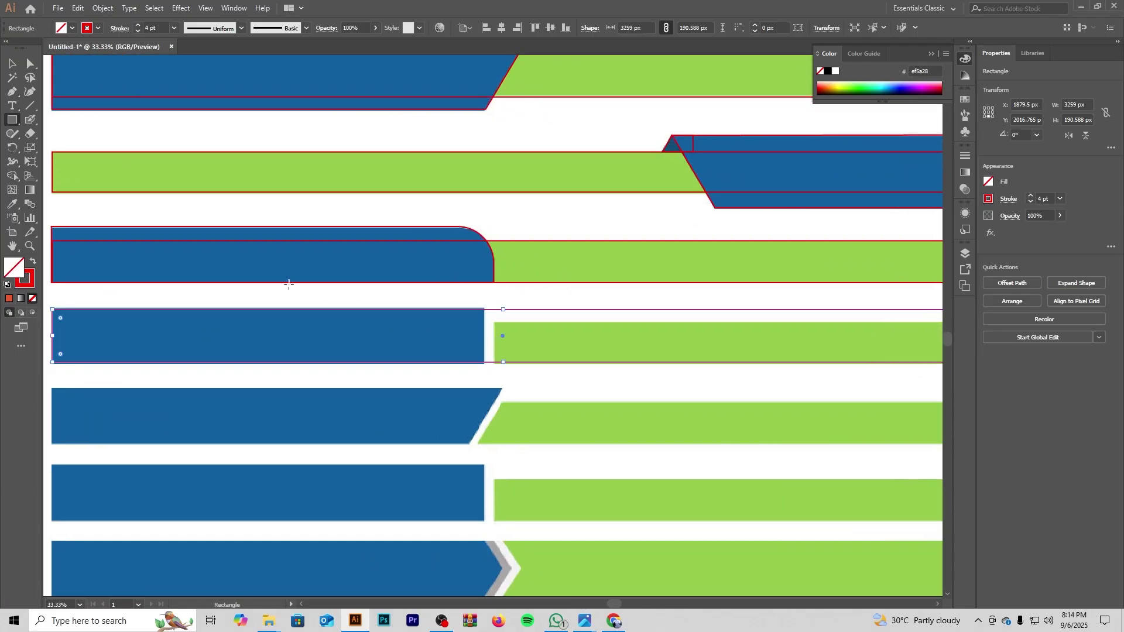
left_click(12, 63)
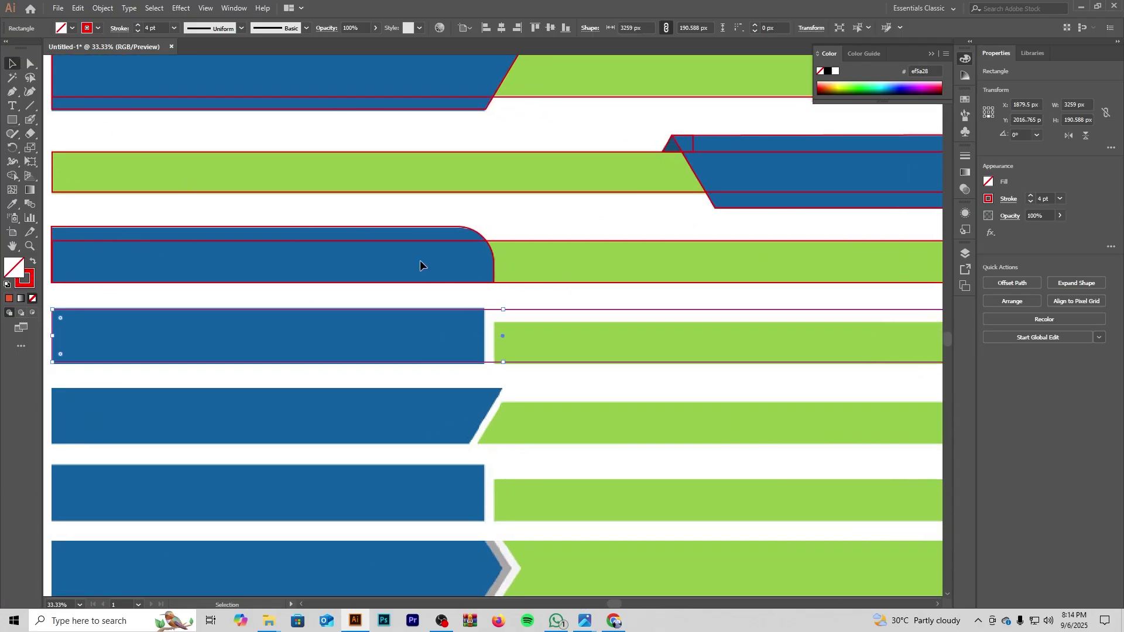
left_click(539, 335)
left_click(552, 310)
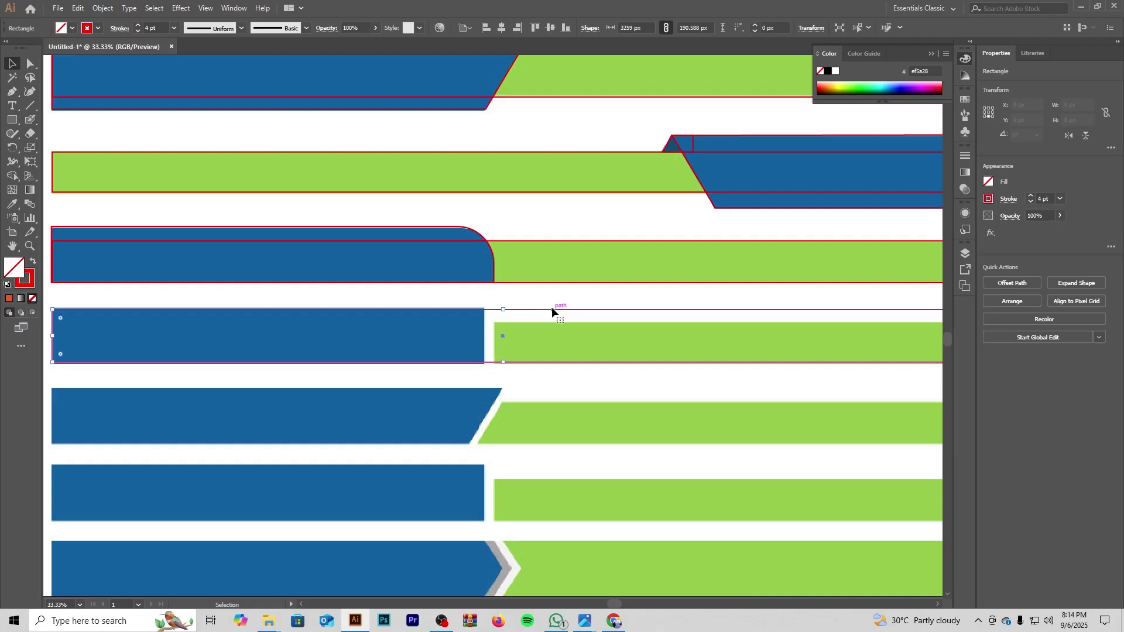
key("a")
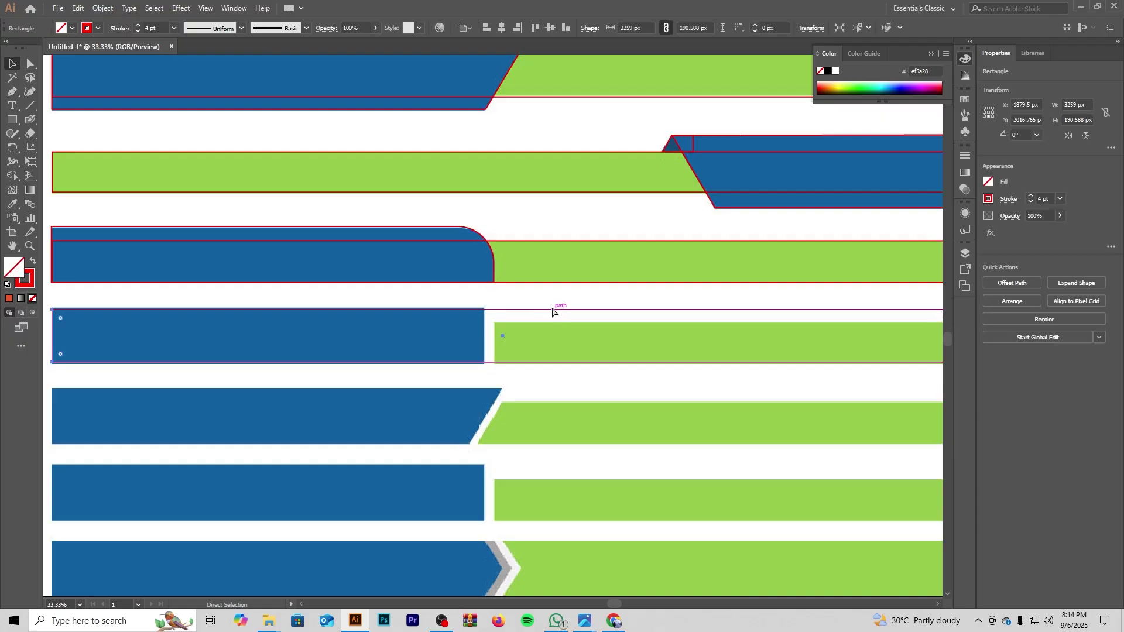
key("v")
scroll(673, 347, "down", 2)
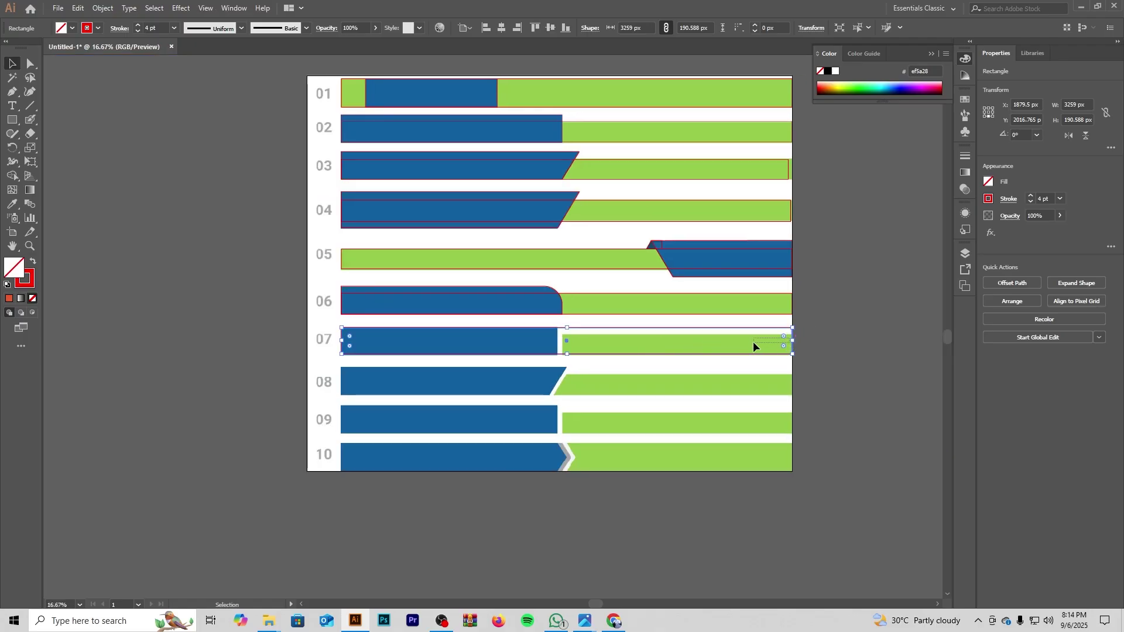
left_click_drag(752, 342, 678, 354)
left_click(792, 342)
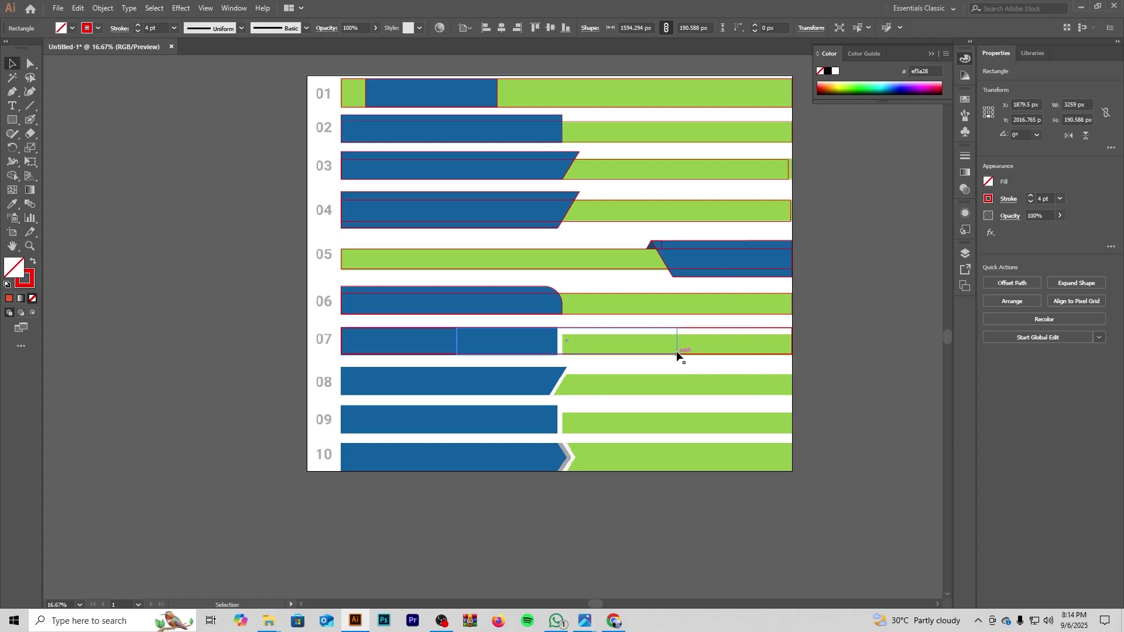
key("ctrl+z")
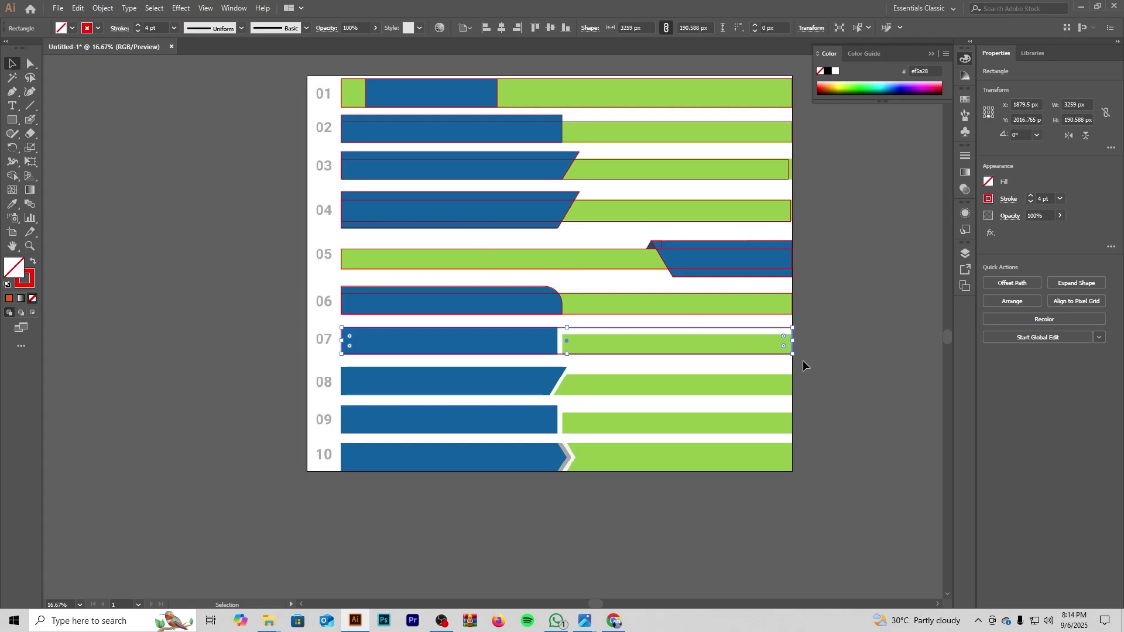
Step: Pull the right edge of banner 07's rectangle copy back to the blue shape's end, making it about 1558 px wide
left_click_drag(794, 342, 559, 366)
scroll(555, 383, "up", 2)
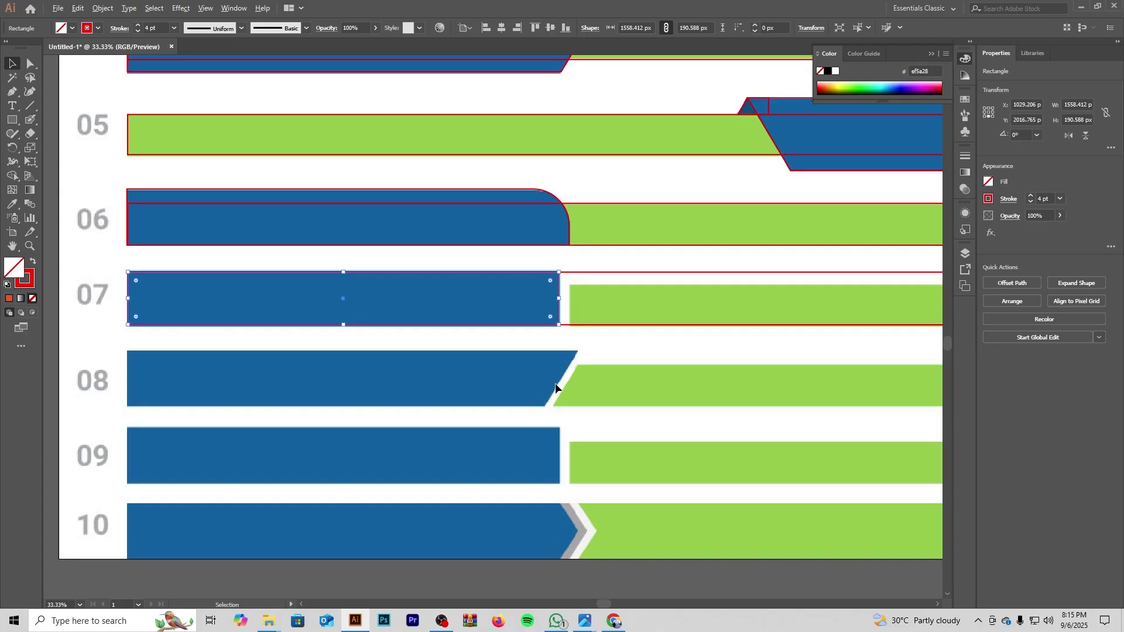
left_click(623, 341)
Step: Duplicate banner 07's long rectangle again and pull the copy's right edge back to the green strip's start, making it 1597 px wide
left_click_drag(648, 332, 515, 352)
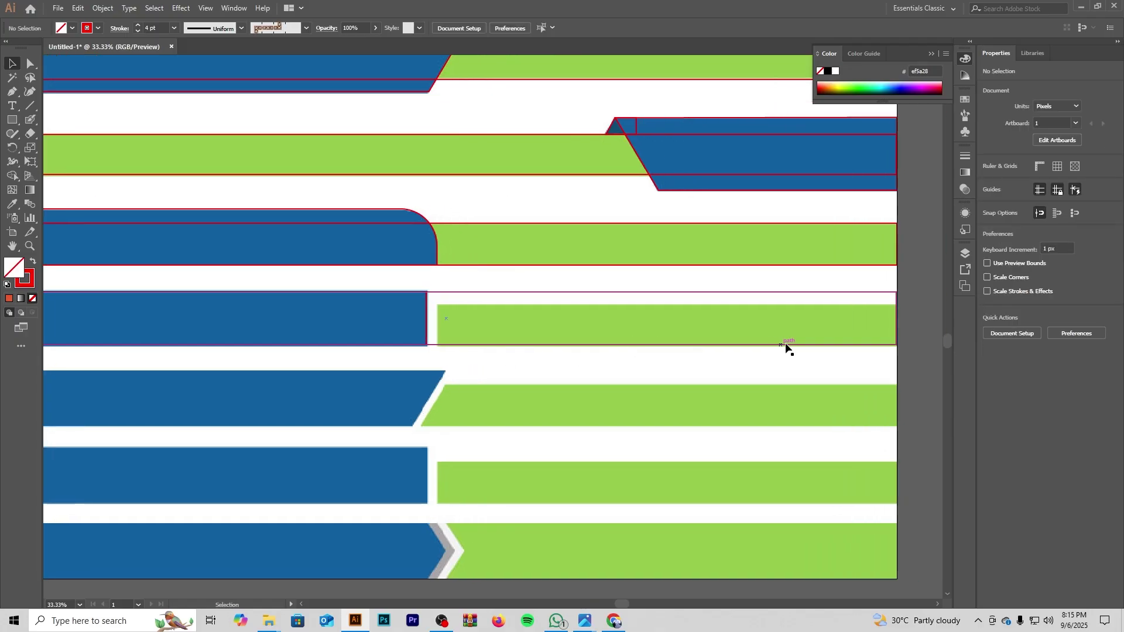
left_click(898, 319)
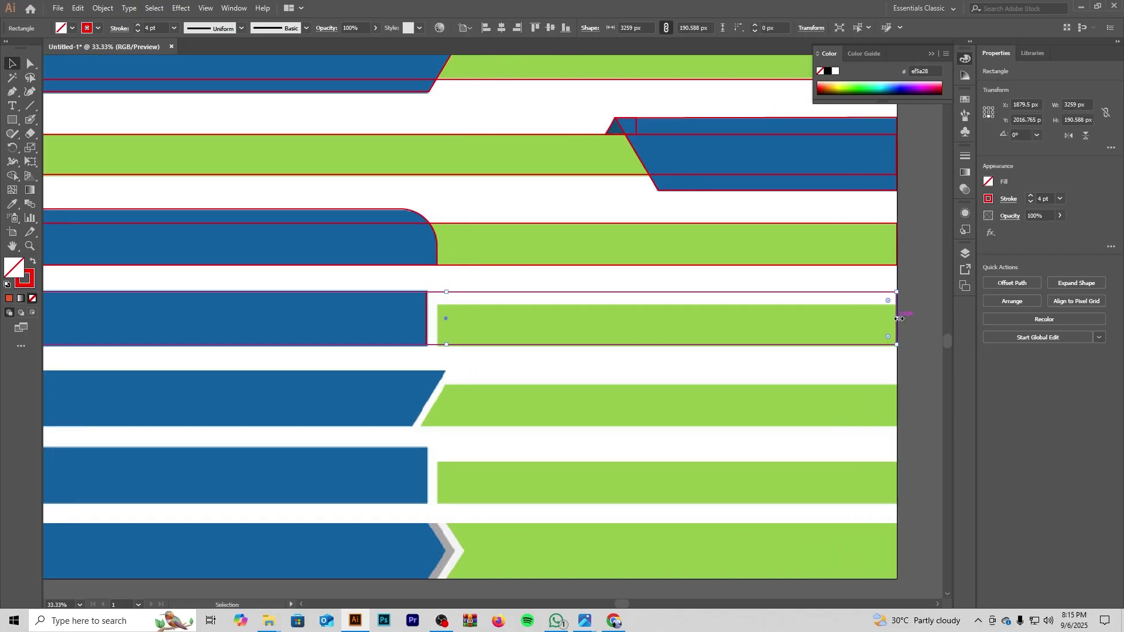
key("ctrl")
left_click_drag(899, 319, 439, 374)
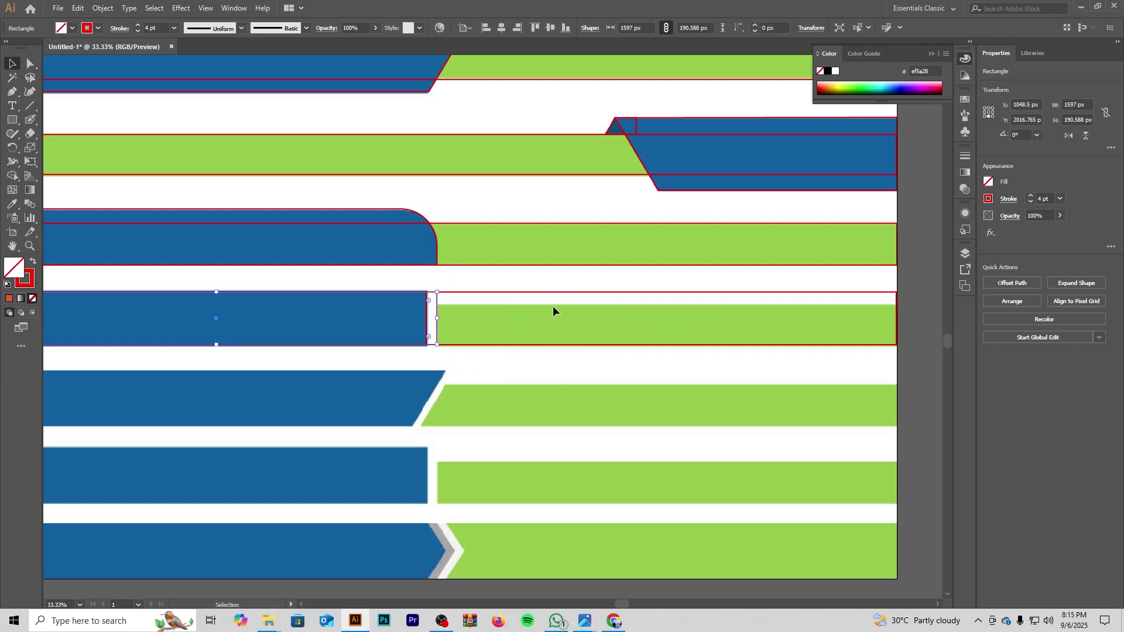
Step: Copy banner 07's long rectangle in place and lower the copy's top edge to the green strip, making it 144 px high
left_click(324, 266)
left_click_drag(560, 310, 444, 322)
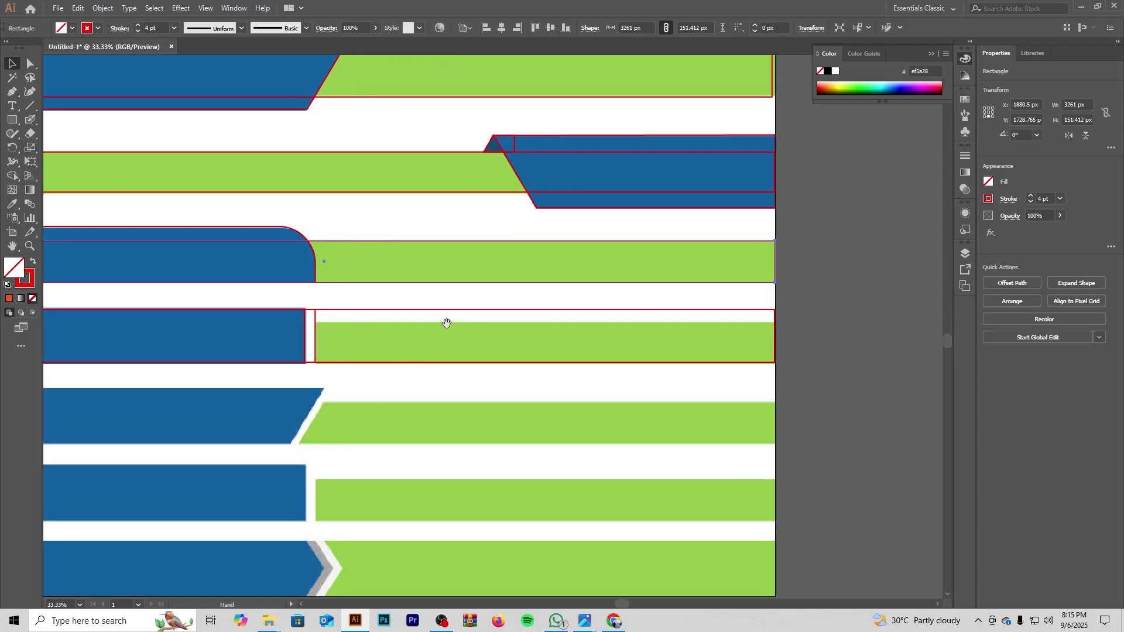
left_click(474, 311)
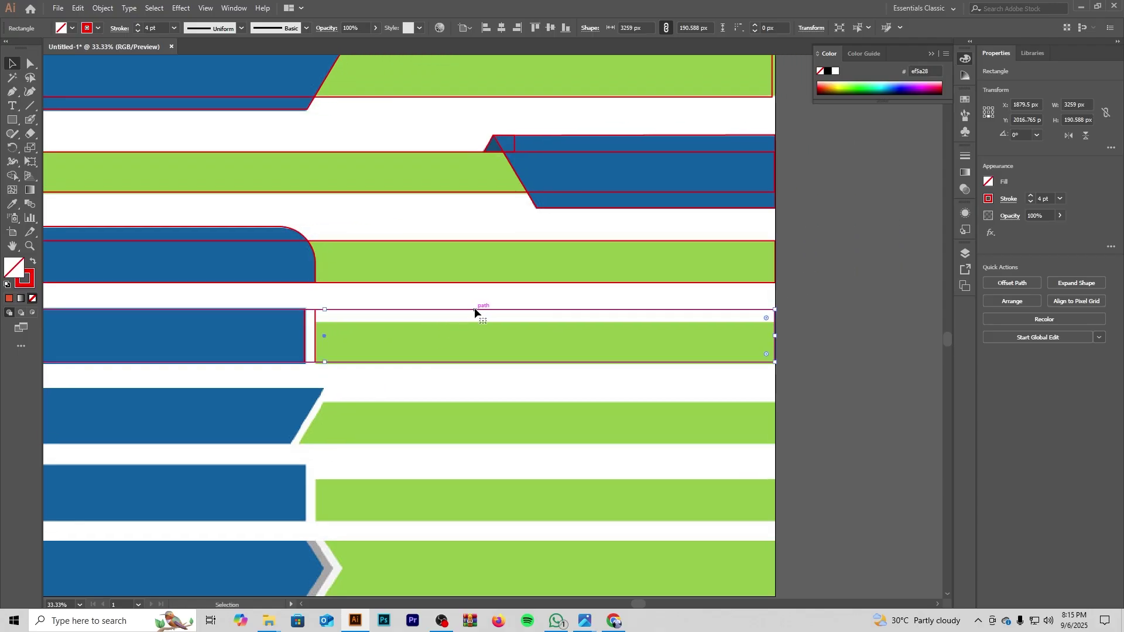
key("ctrl+c")
left_click_drag(325, 311, 217, 332)
scroll(336, 338, "up", 4)
scroll(360, 350, "down", 3)
left_click_drag(404, 336, 376, 334)
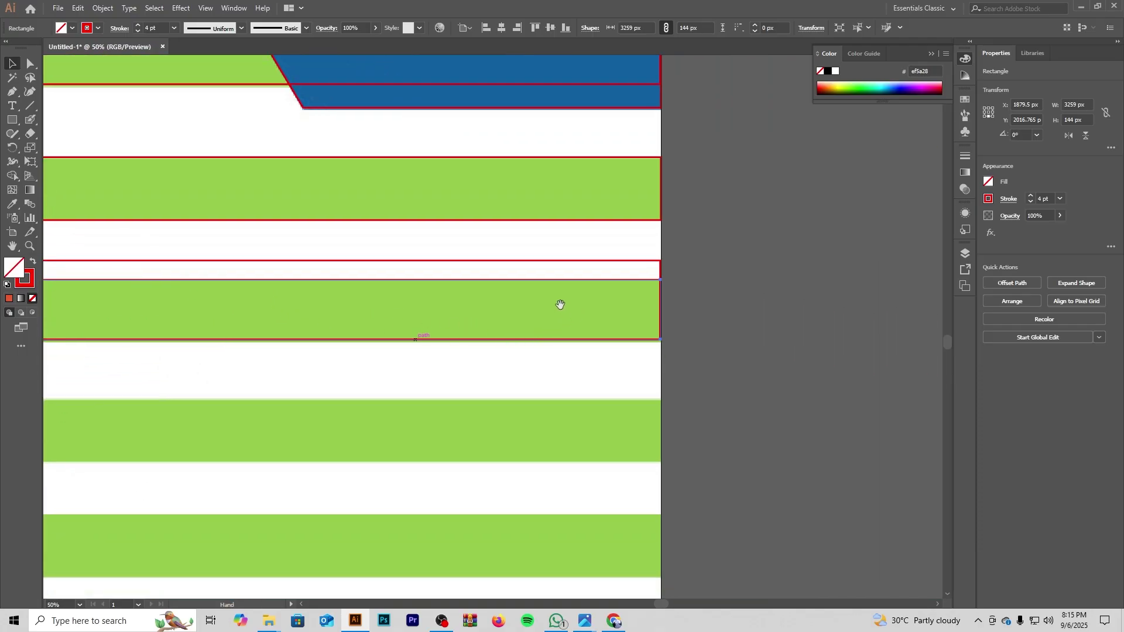
left_click_drag(455, 328, 636, 306)
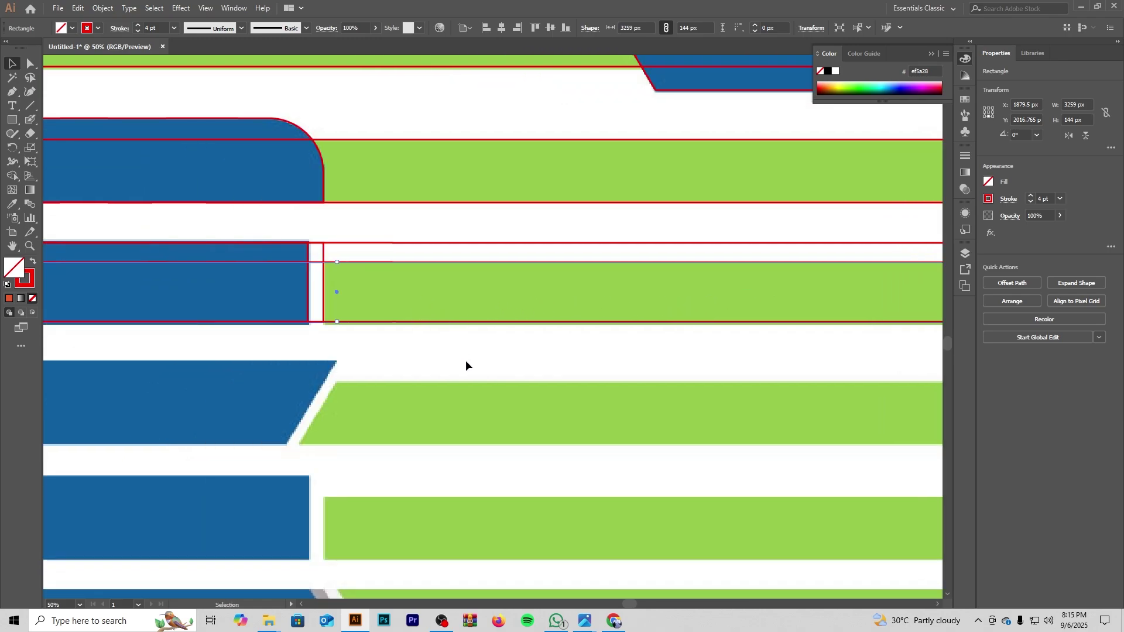
Step: Draw a rectangle about 123 px wide and 195 px high at the left end of banner 08's blue shape
scroll(465, 360, "down", 4)
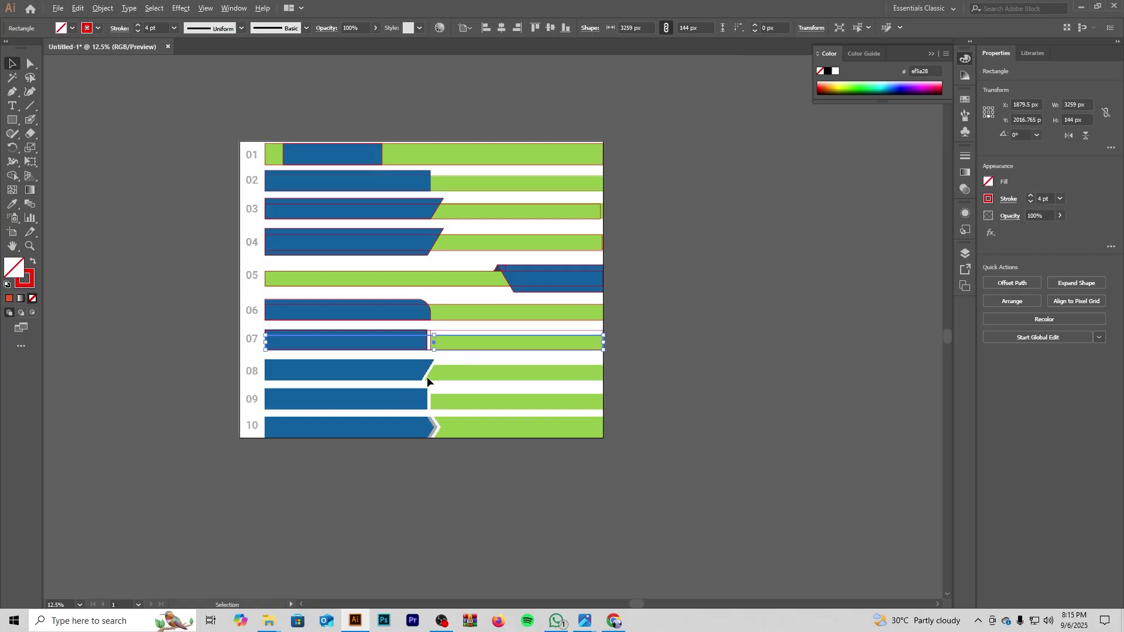
scroll(427, 377, "up", 1)
left_click_drag(432, 378, 487, 303)
scroll(434, 331, "up", 2)
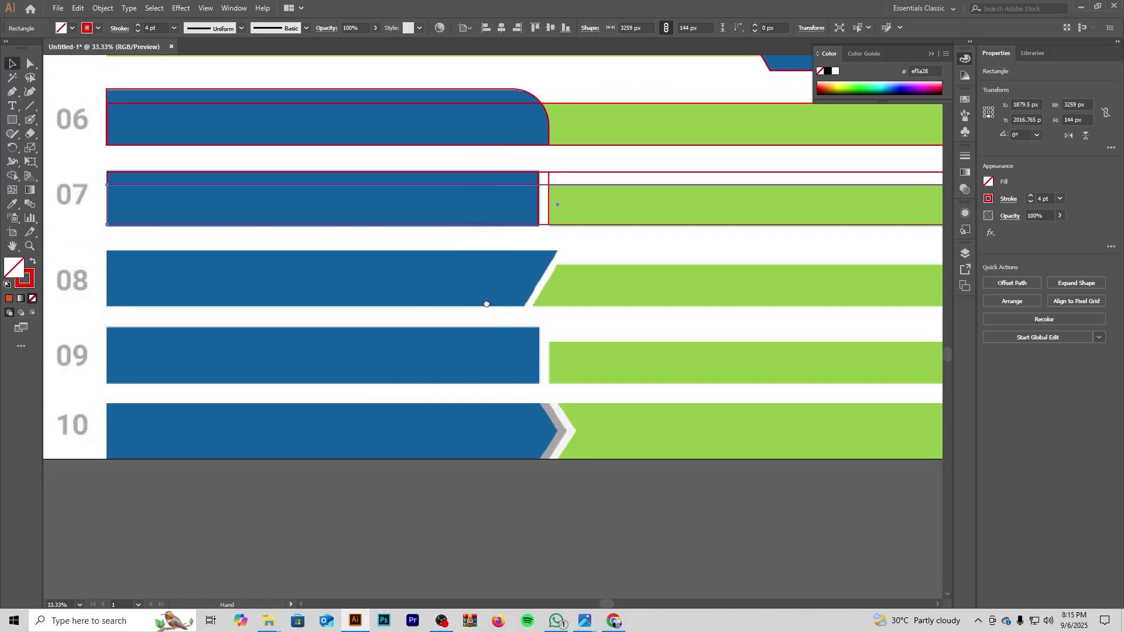
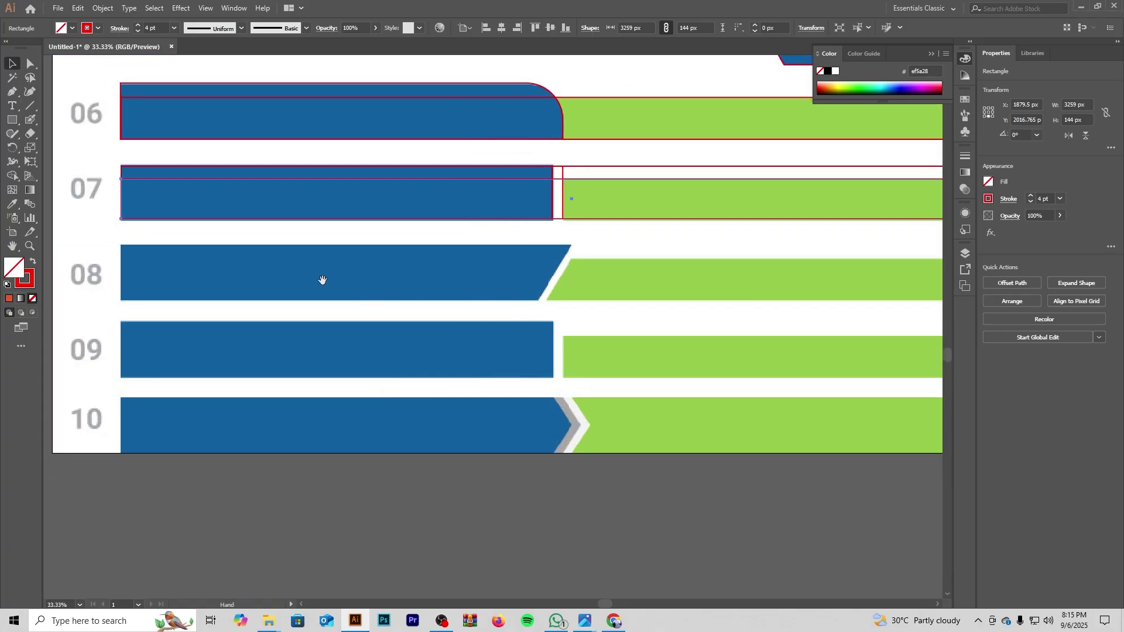
left_click(11, 121)
scroll(321, 281, "right", 1)
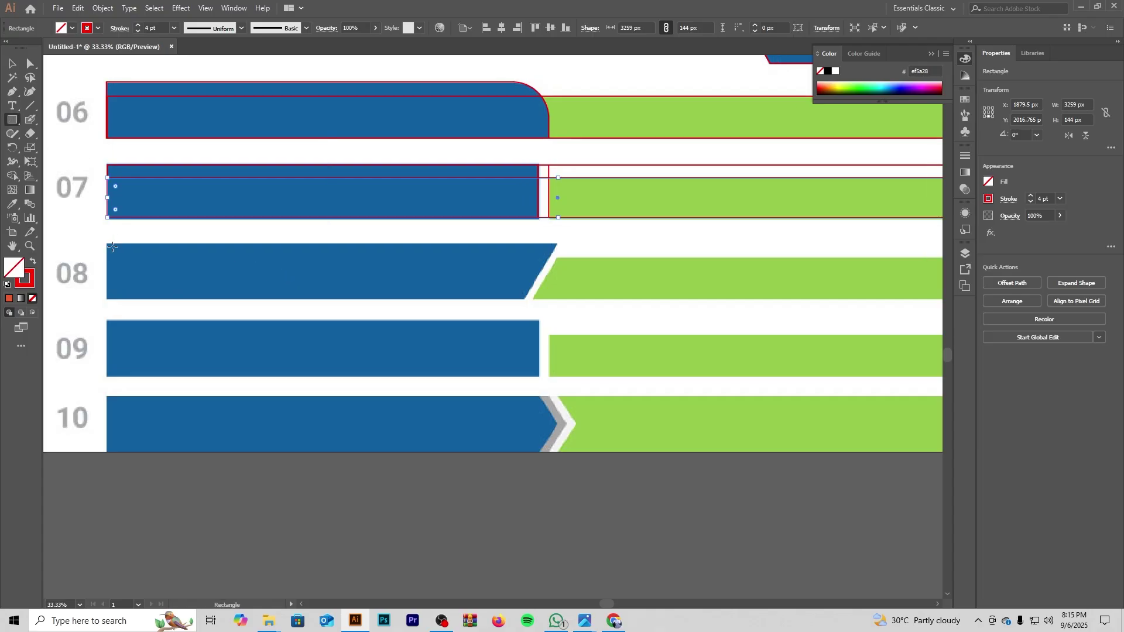
left_click_drag(108, 245, 141, 298)
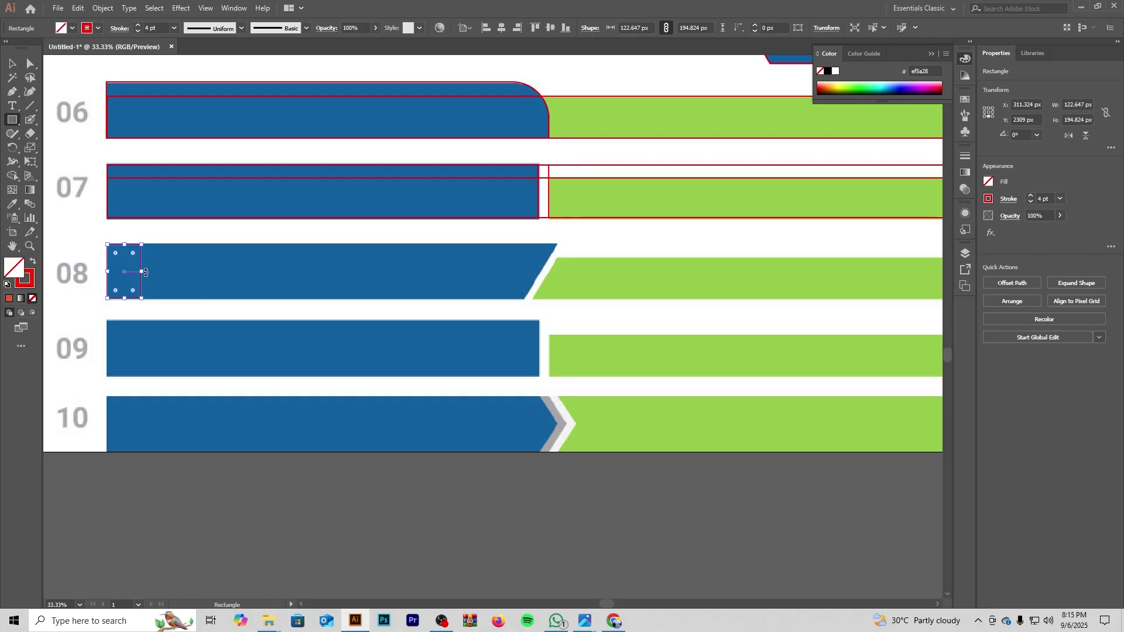
Step: Extend banner 08's rectangle to the lower end of the blue shape's slanted edge, making it about 1505 px wide
scroll(145, 273, "up", 2)
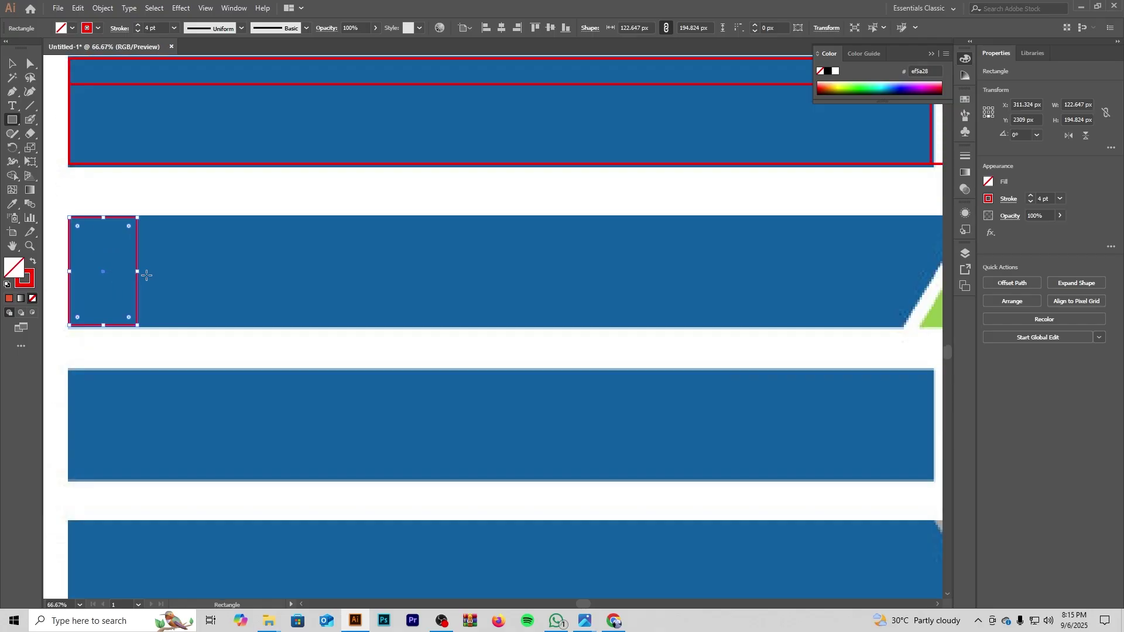
left_click_drag(142, 273, 627, 274)
key("space")
left_click_drag(609, 264, 469, 322)
key("space")
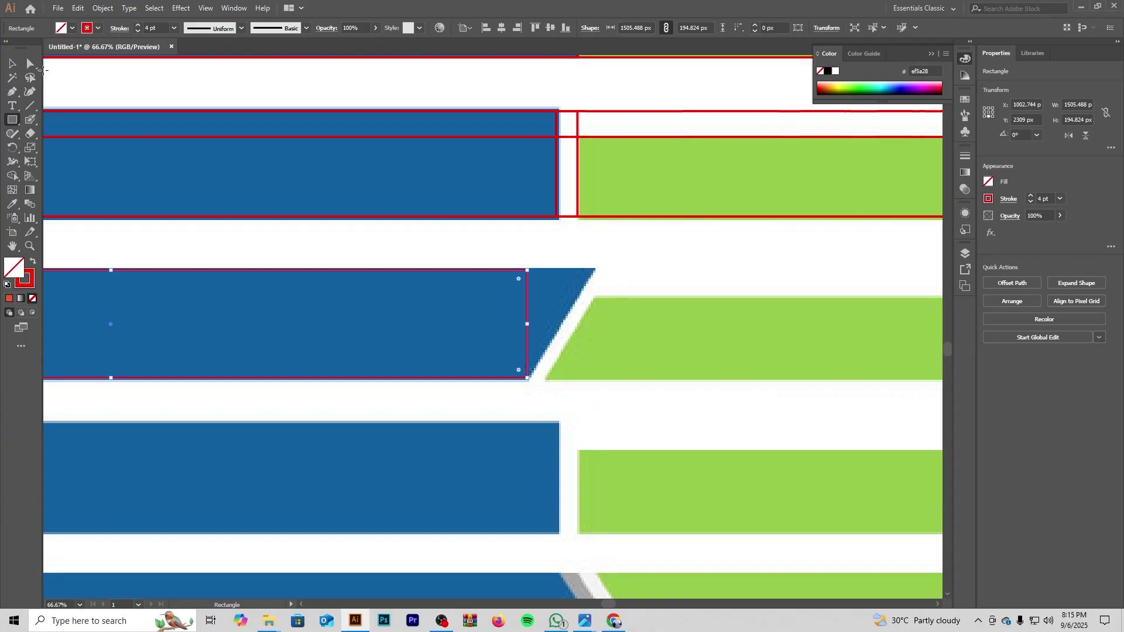
Step: Move the upper-right corner of banner 08's blue rectangle outline right to X 1879.49 px, at the tip of the slanted edge
left_click(31, 63)
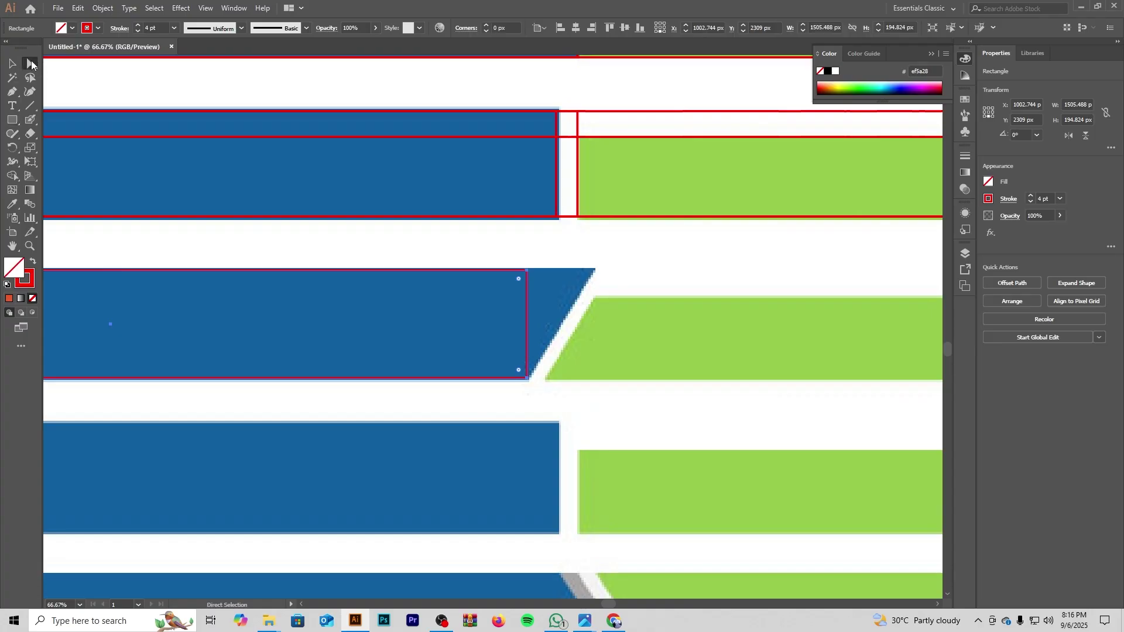
left_click(529, 274)
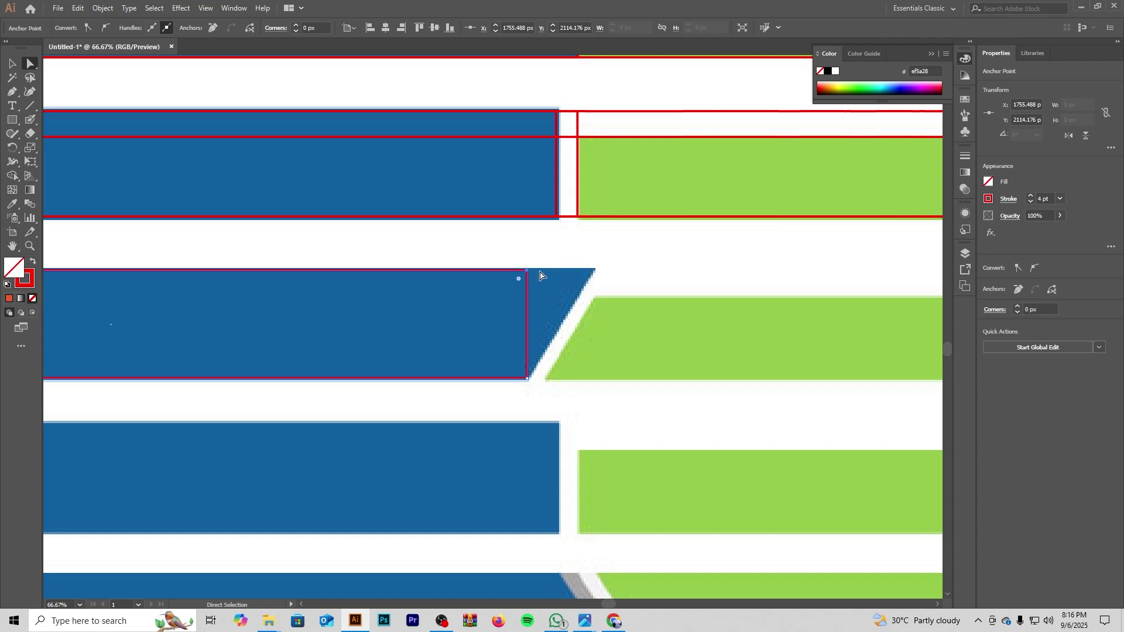
key("Right")
key("Right")
key("Right")
key("Right")
key("Right")
key("Right")
key("Right")
key("Right")
key("Right")
key("Right")
key("Right")
key("Right")
key("Right")
key("Right")
key("Right")
key("Right")
key("Right")
key("Right")
key("Right")
key("Right")
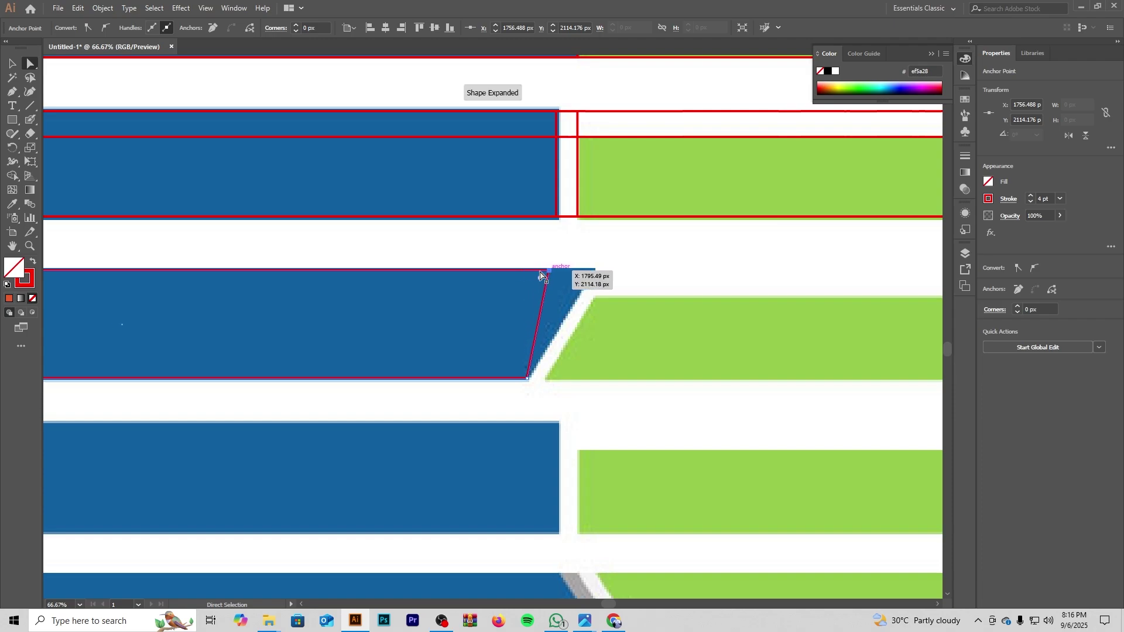
key("Right")
key("Right")
key("Right")
key("Right")
key("Right")
key("Right")
key("Right")
key("Right")
key("Right")
key("Right")
key("Right")
key("Right")
key("Right")
key("Right")
key("Right")
key("Right")
key("Right")
key("Right")
key("Right")
key("Right")
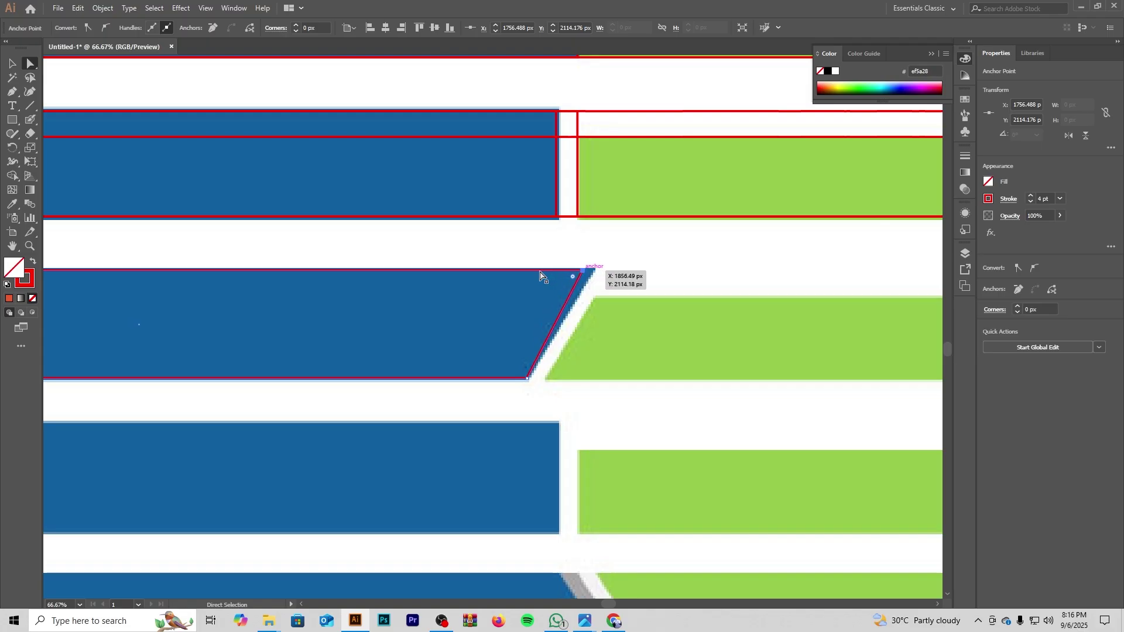
key("Right")
key("Right")
key("Right")
key("Right")
key("Right")
key("Right")
key("Right")
key("Right")
key("Right")
key("Right")
key("Right")
key("Right")
key("Right")
key("Right")
key("Right")
key("Right")
key("Right")
key("Right")
key("Right")
key("Right")
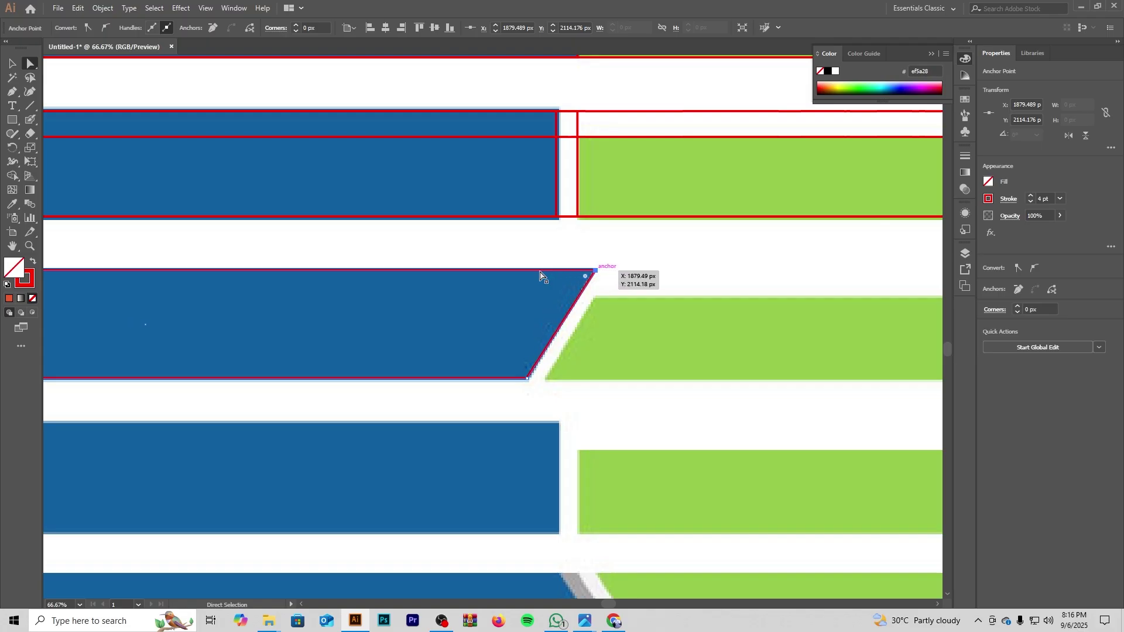
left_click(705, 257)
Step: Create a 22 px offset path around banner 08's slanted blue outline with miter joins
left_click_drag(434, 350, 515, 336)
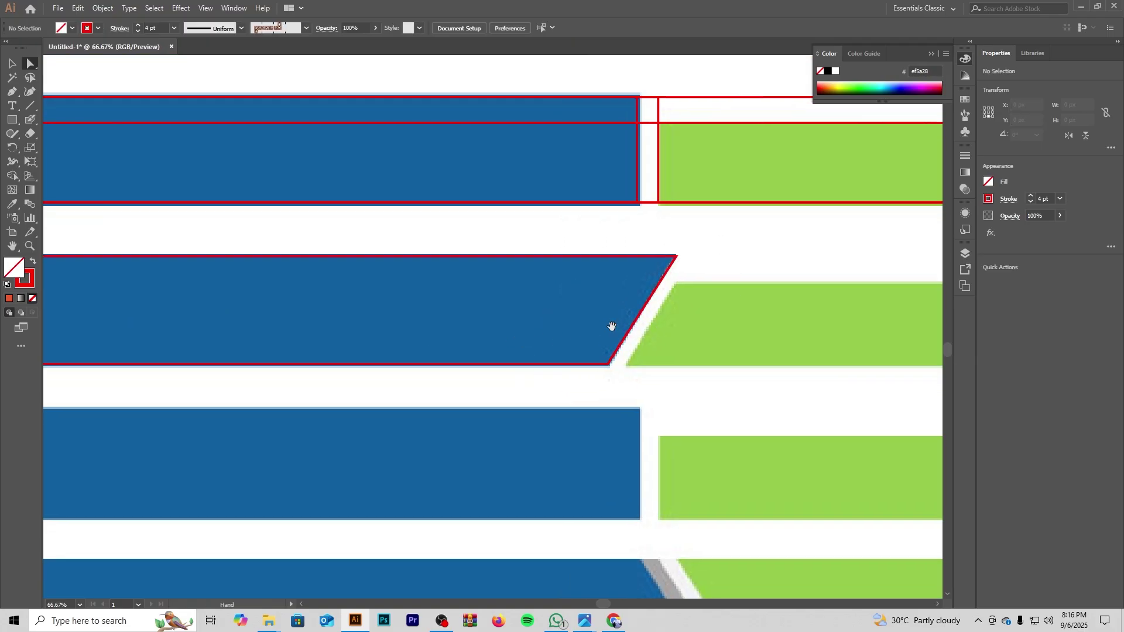
scroll(610, 326, "left", 3)
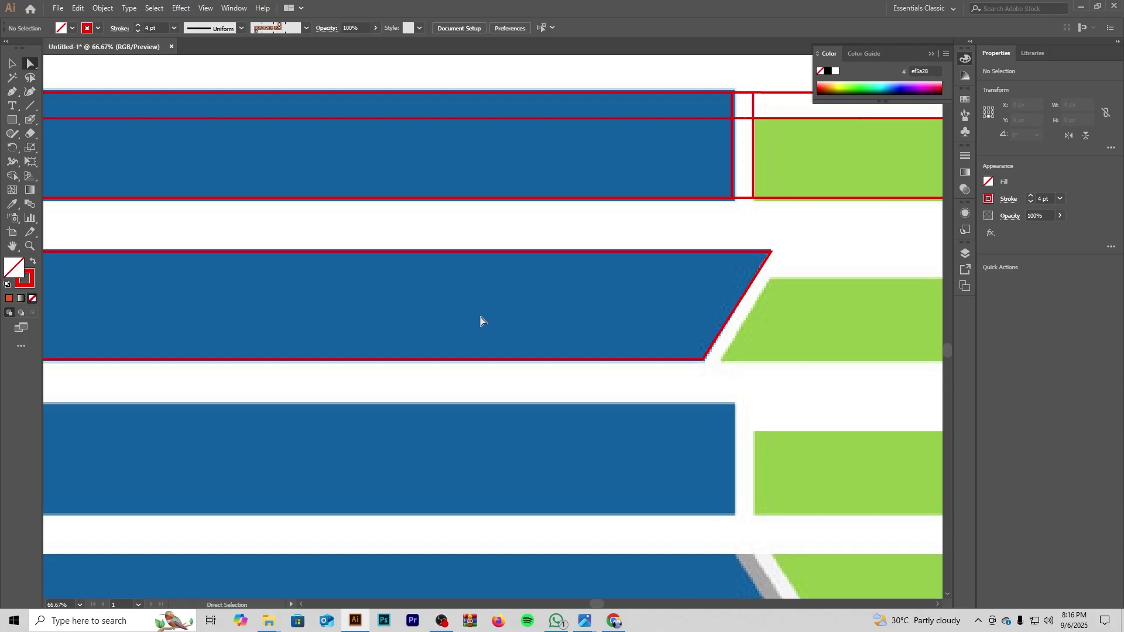
left_click(408, 253)
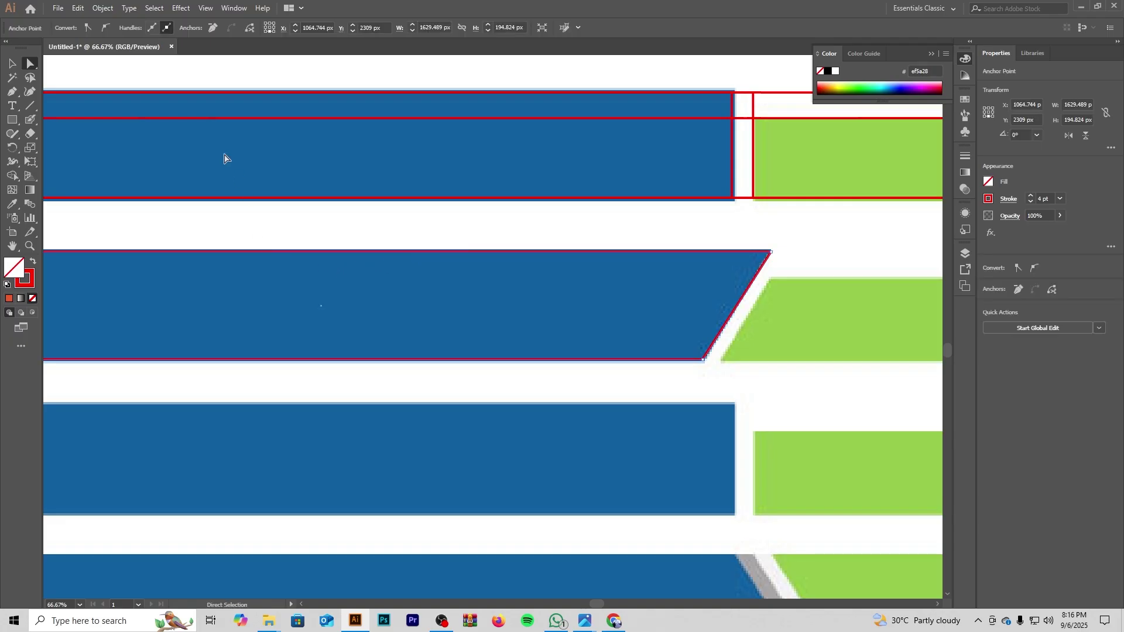
left_click(103, 9)
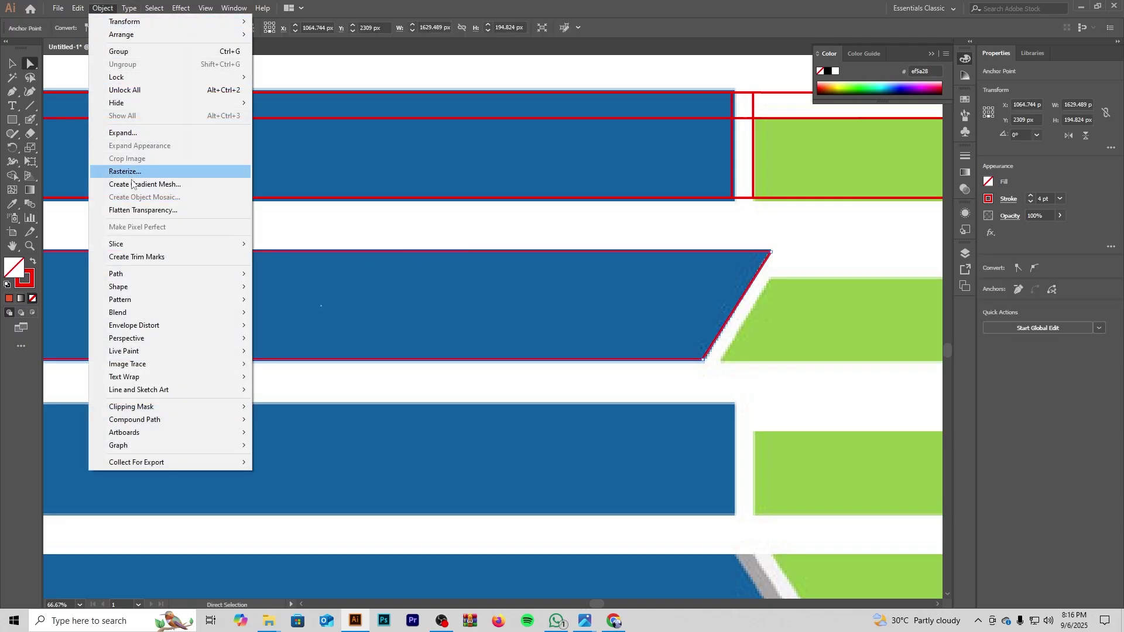
mouse_move(152, 273)
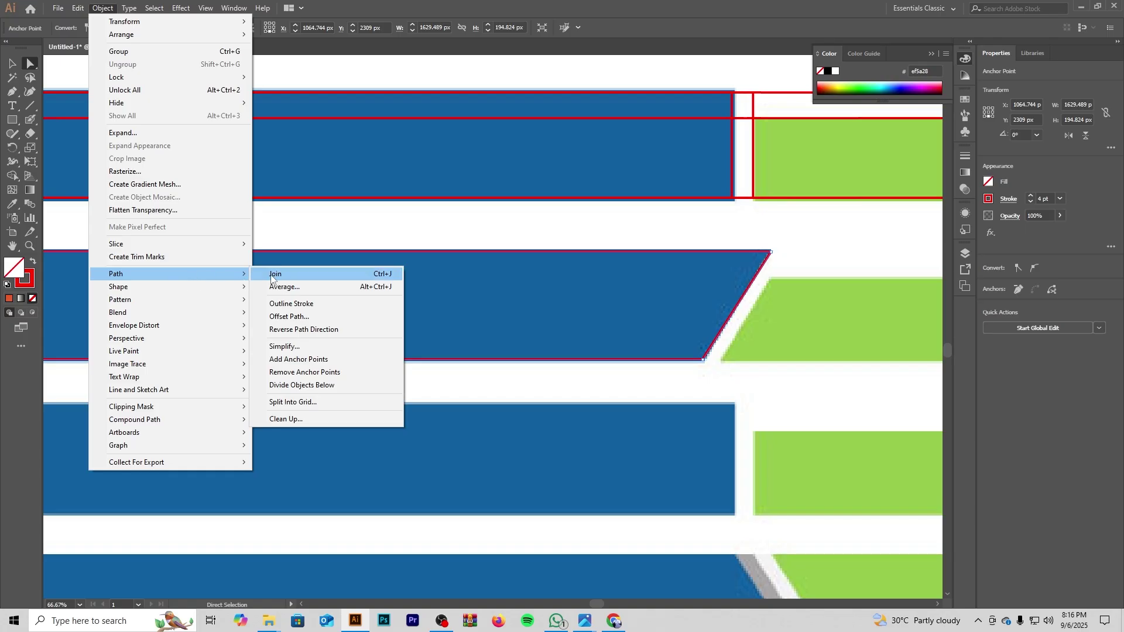
left_click(296, 316)
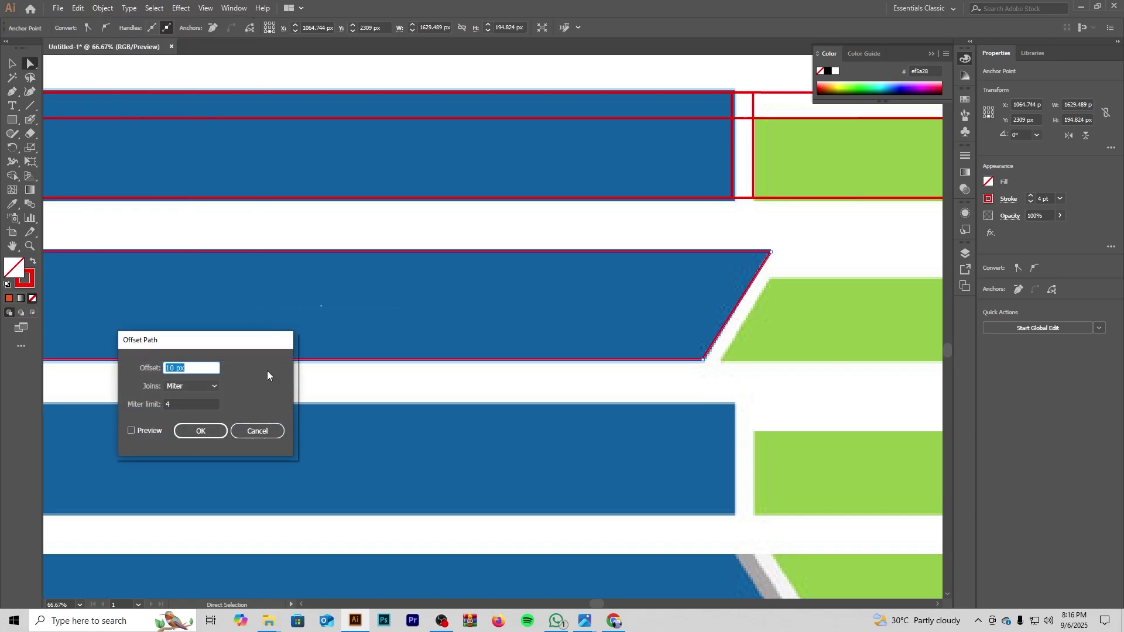
left_click(131, 430)
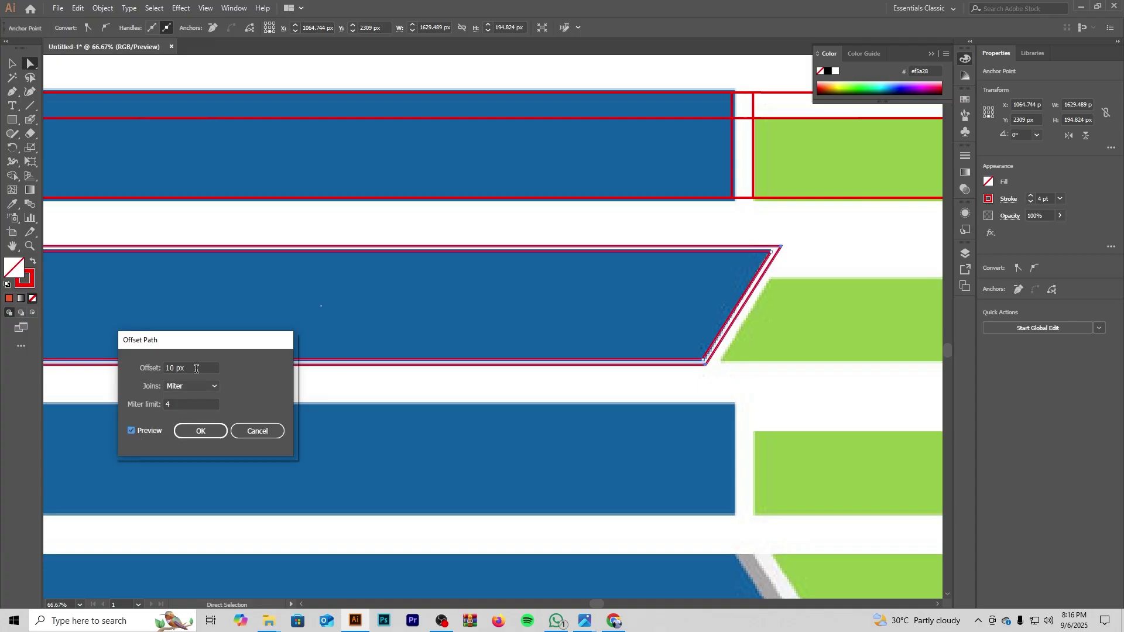
scroll(196, 369, "up", 9)
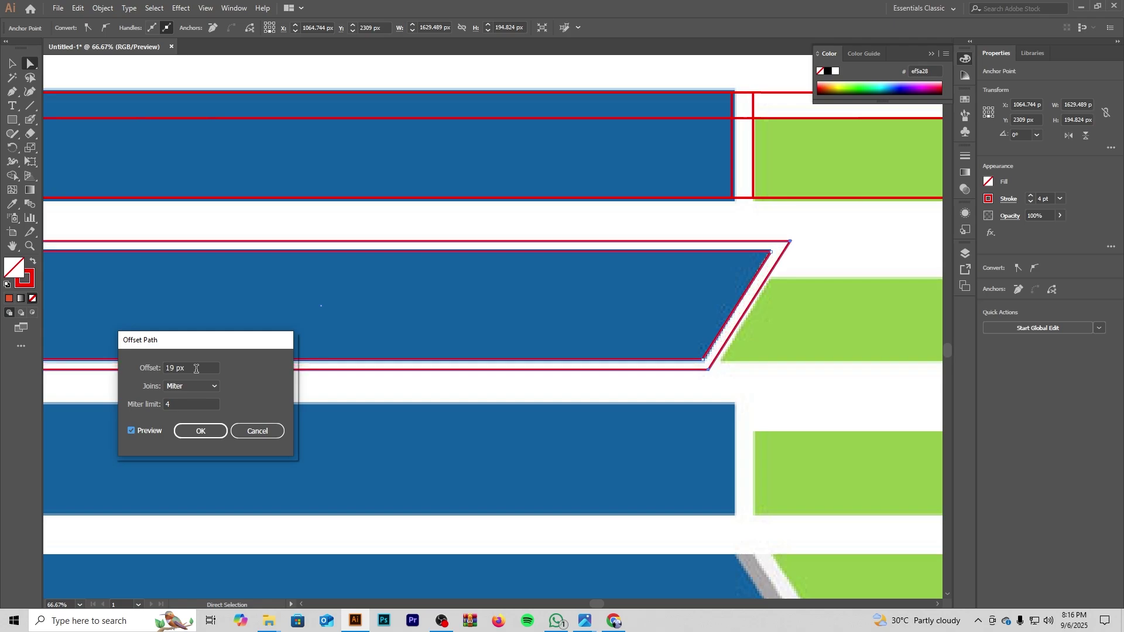
scroll(196, 369, "up", 1)
scroll(197, 369, "up", 2)
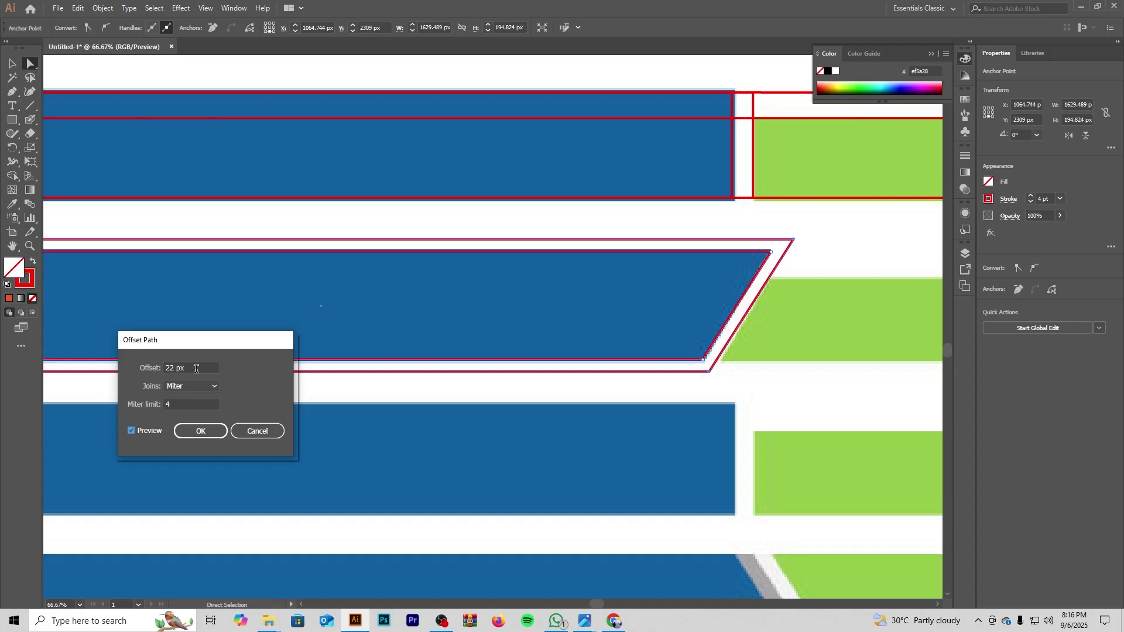
left_click(197, 431)
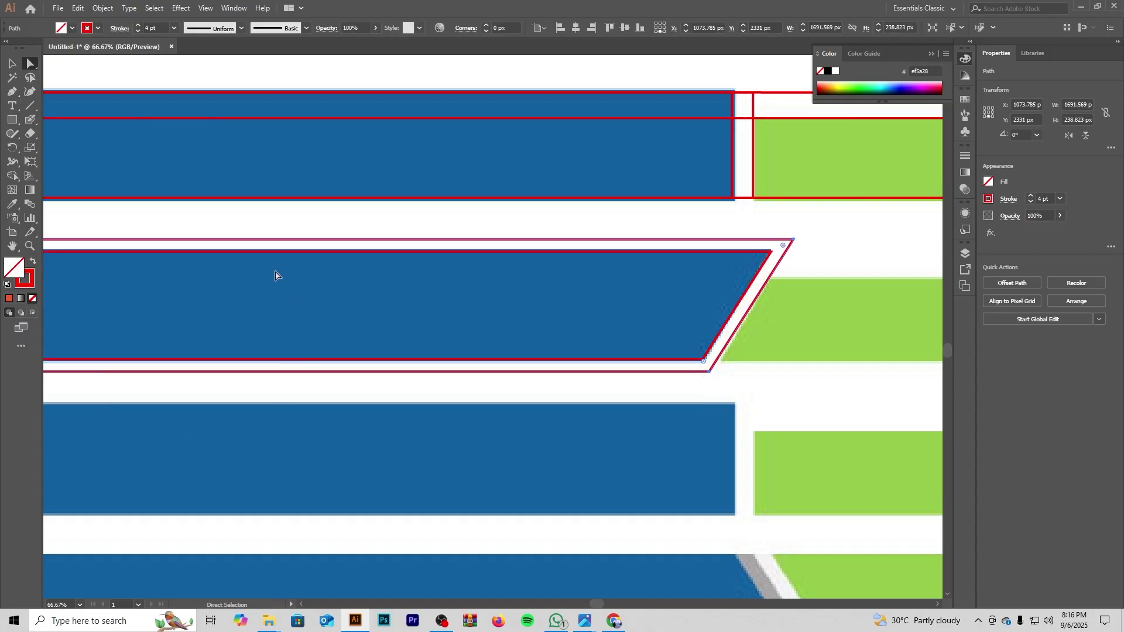
left_click(269, 220)
Step: Draw a rectangle about 80 px wide and 145 px high near the start of banner 08's green strip
scroll(309, 233, "down", 3)
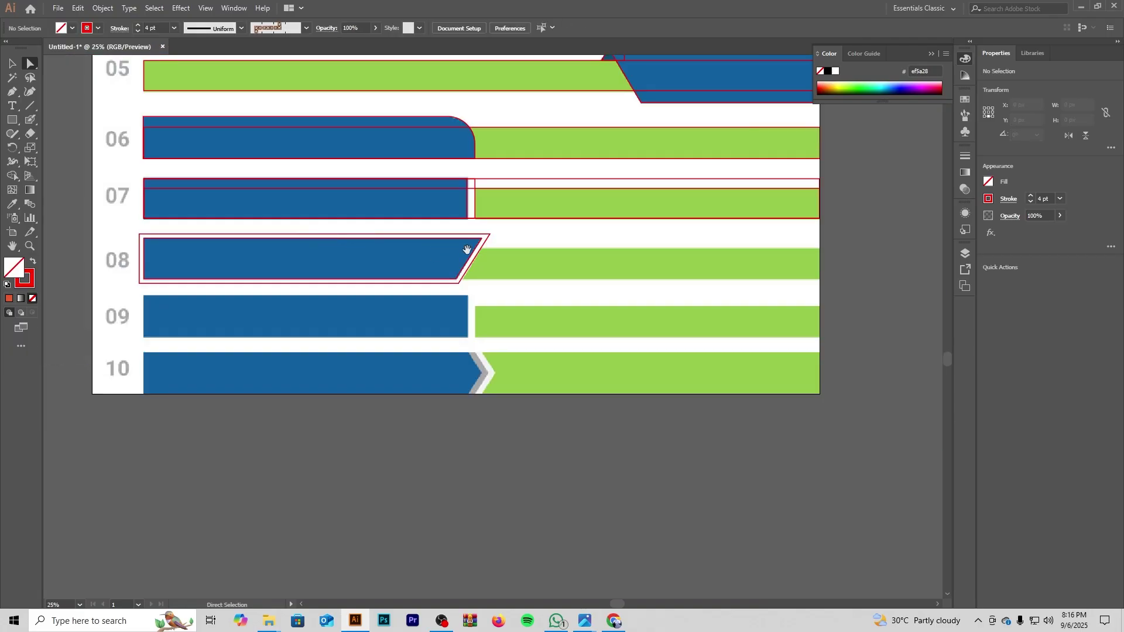
scroll(368, 270, "up", 2)
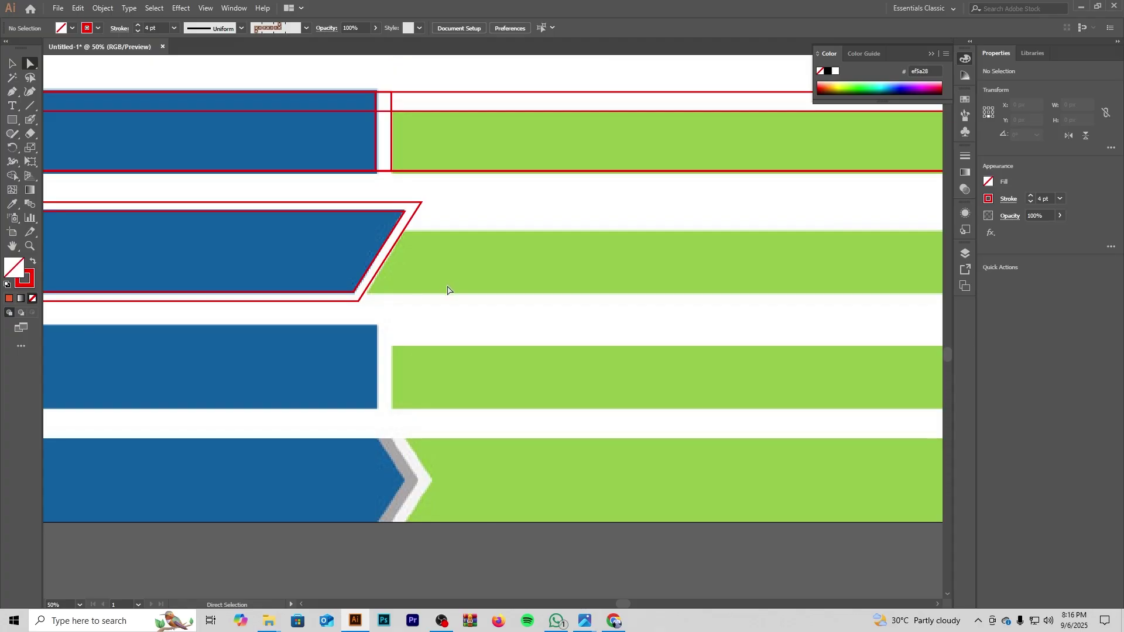
scroll(423, 285, "down", 1)
left_click_drag(438, 274, 417, 273)
scroll(414, 273, "up", 1)
key("m")
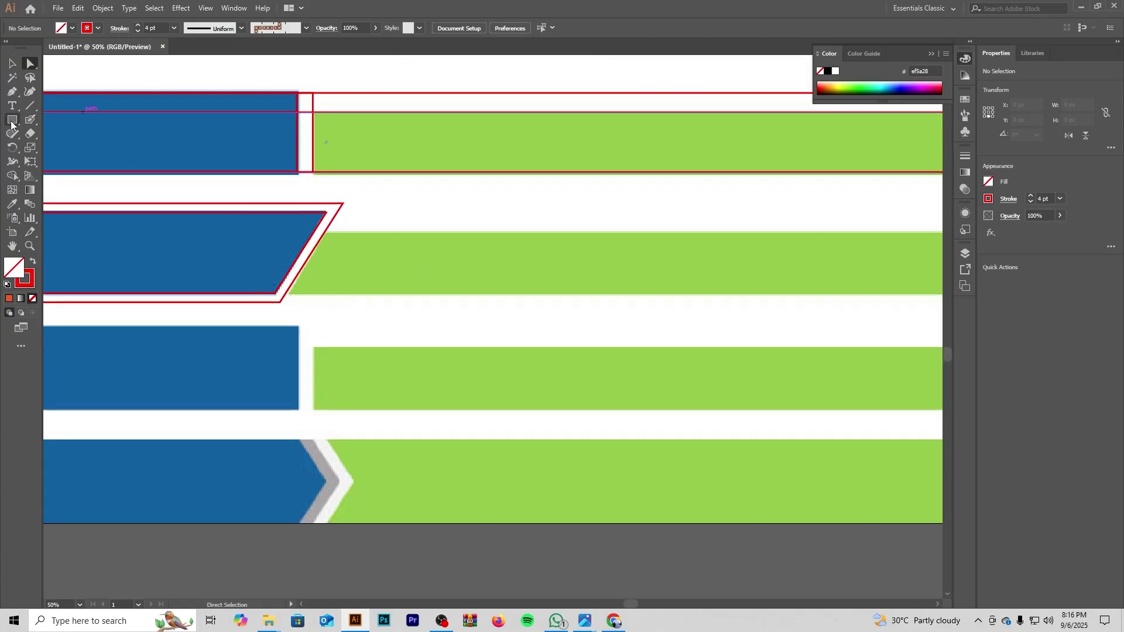
mouse_move(338, 233)
left_mouse_down()
mouse_move(370, 294)
mouse_move(309, 302)
mouse_move(442, 270)
left_mouse_up()
key("ctrl+z")
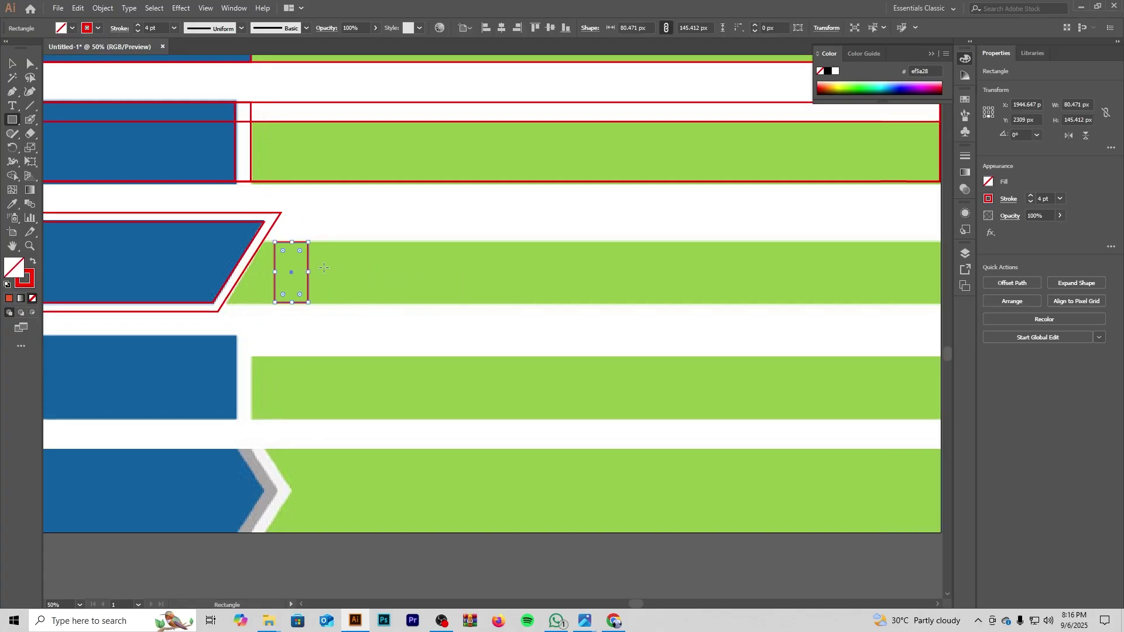
Step: Try to stretch the small rectangle along banner 08's green strip, and undo the attempts
left_click(11, 66)
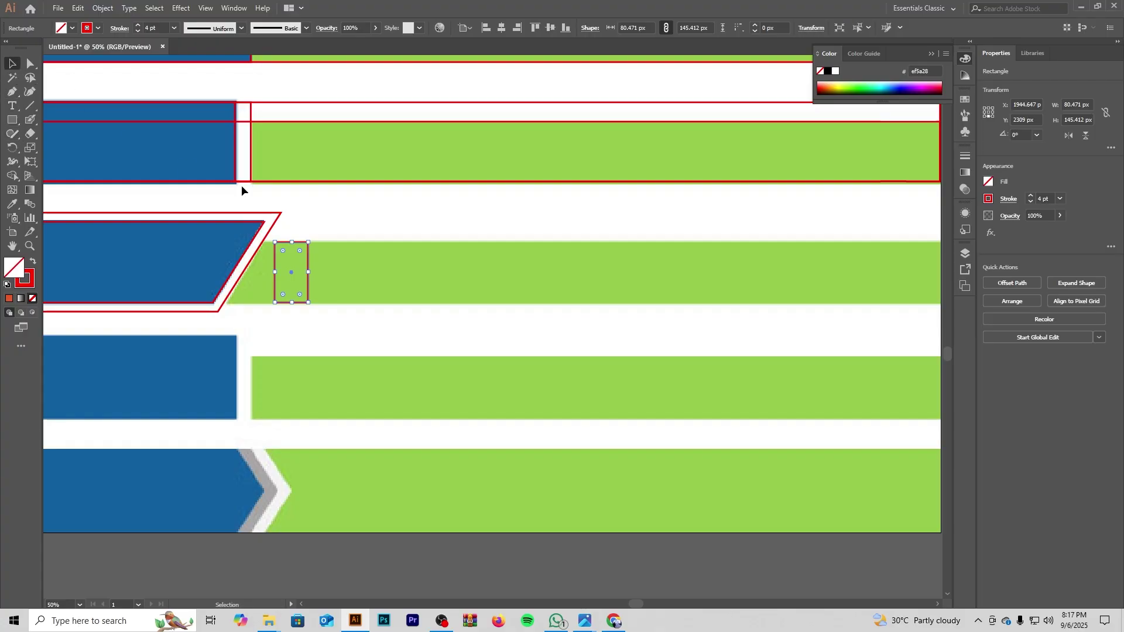
left_click_drag(370, 272, 465, 277)
left_click_drag(311, 273, 779, 278)
key("ctrl+z")
left_click_drag(305, 272, 570, 264)
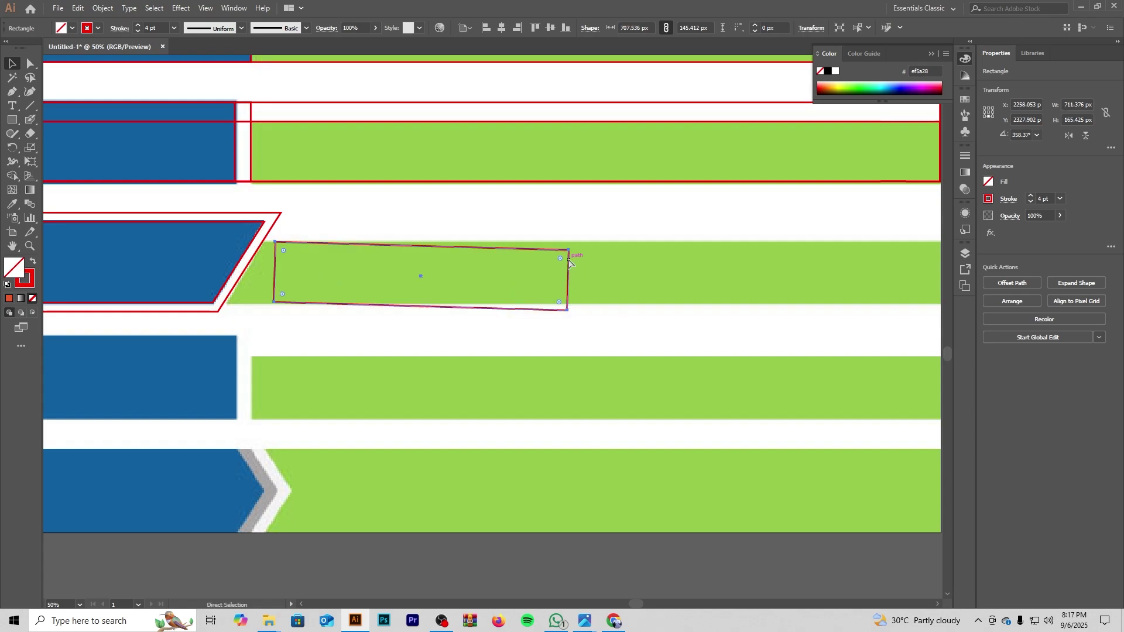
key("ctrl+z")
key("ctrl+z")
Step: Extend the small rectangle to the right end of banner 08's green strip, making it about 1605 px wide
left_click_drag(312, 271, 755, 273)
left_click_drag(683, 276, 621, 312)
left_click_drag(284, 303, 811, 282)
left_click_drag(648, 282, 690, 277)
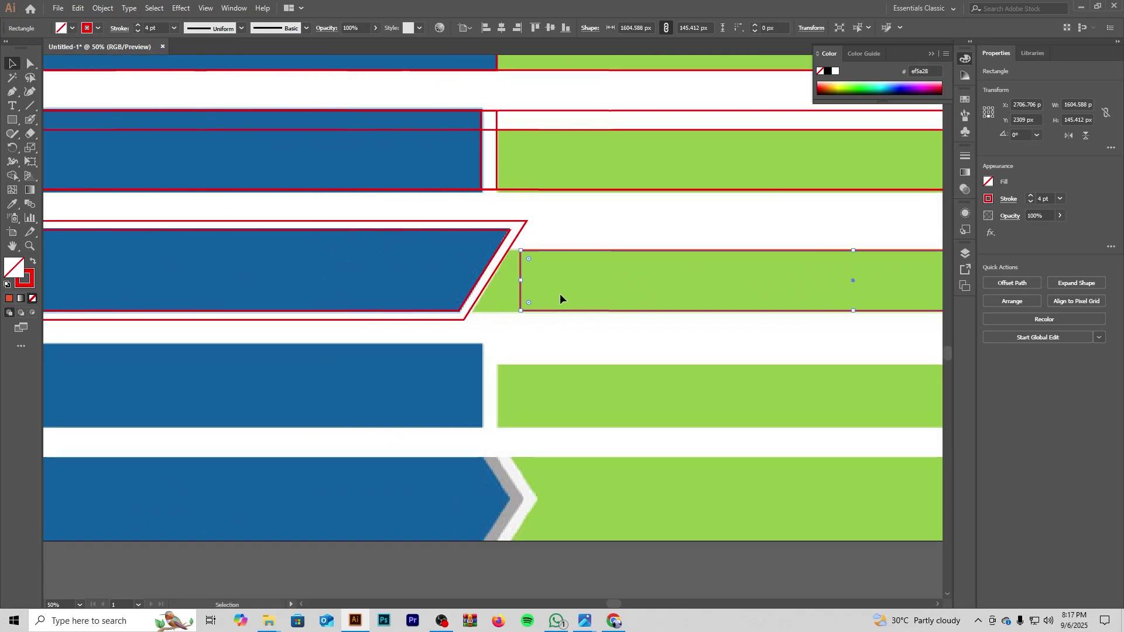
Step: Move the long rectangle left until its left edge meets the lower start of banner 08's slanted green strip
left_click_drag(521, 278, 537, 325)
scroll(527, 322, "up", 2)
scroll(574, 297, "down", 2)
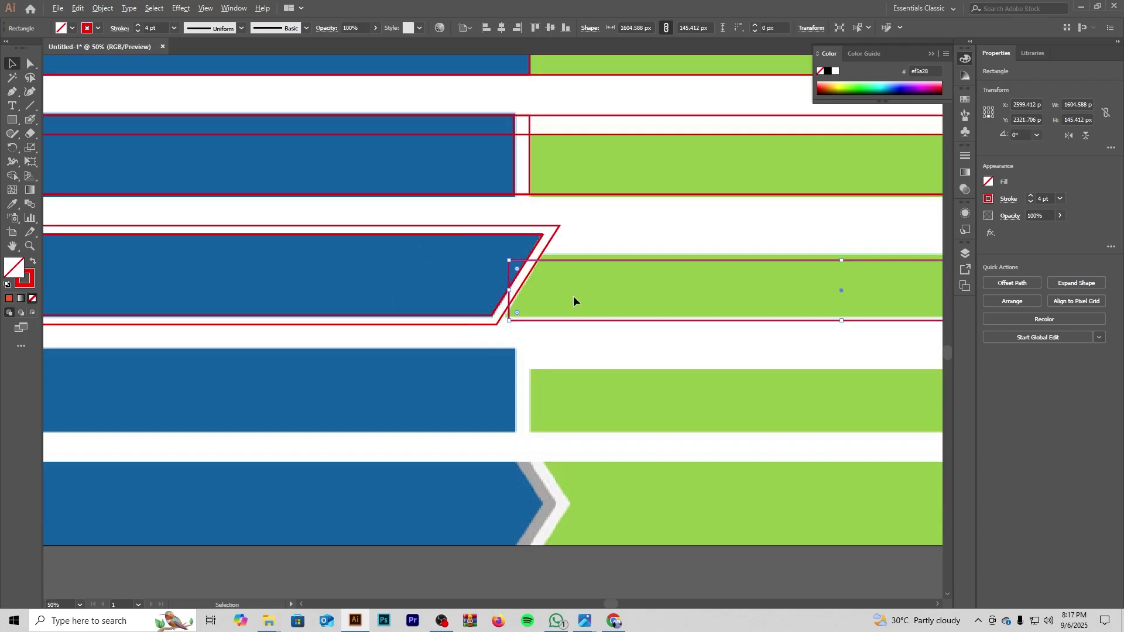
scroll(522, 312, "right", 2)
scroll(628, 343, "up", 1)
scroll(641, 339, "right", 2)
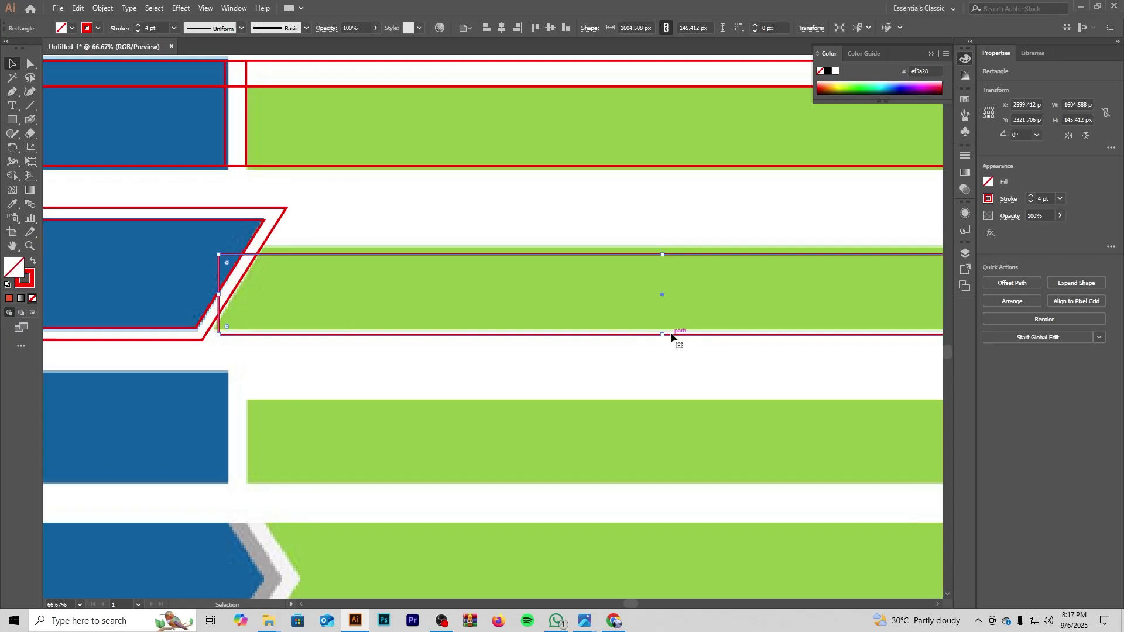
Step: Raise the long rectangle's lower edge to the green strip's lower edge, making it 138 px high
left_click_drag(662, 334, 662, 332)
scroll(374, 270, "left", 2)
scroll(374, 270, "up", 1)
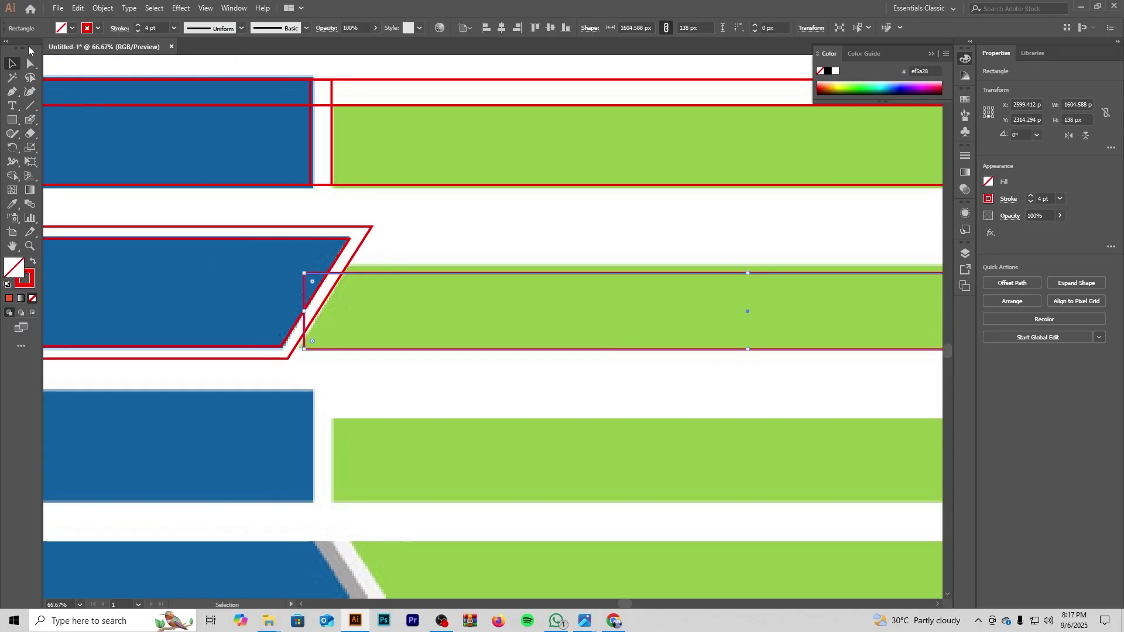
left_click(469, 305)
Step: Raise the long rectangle's upper edge to the top of banner 08's green strip, making it about 151 px high
scroll(588, 313, "up", 1)
scroll(588, 313, "right", 2)
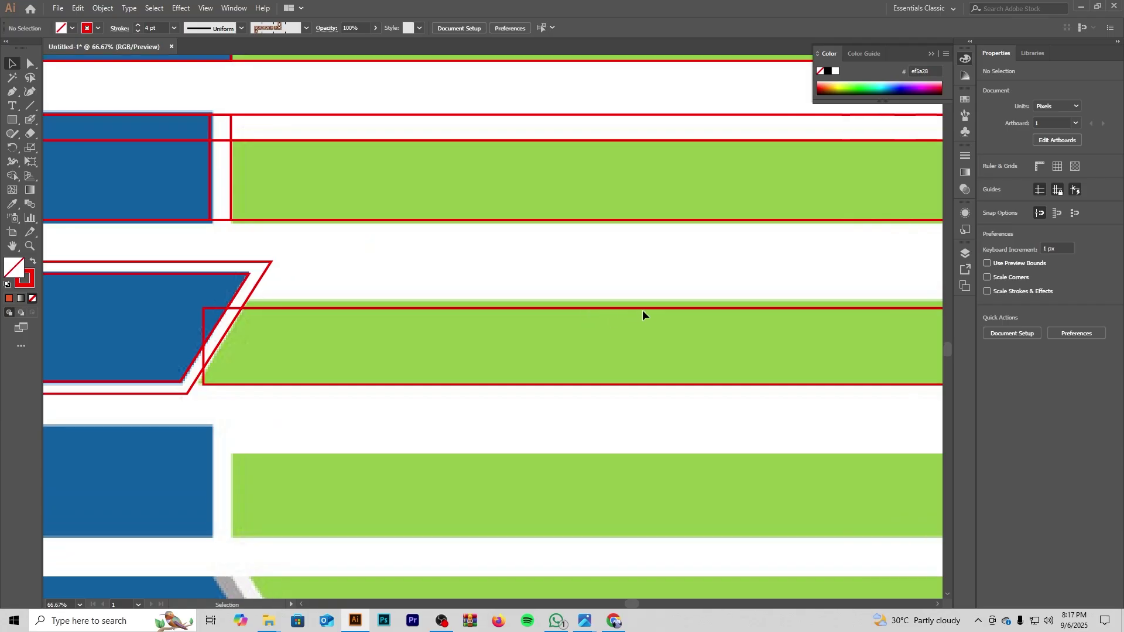
left_click(646, 311)
scroll(652, 321, "up", 4)
left_click_drag(652, 321, 627, 287)
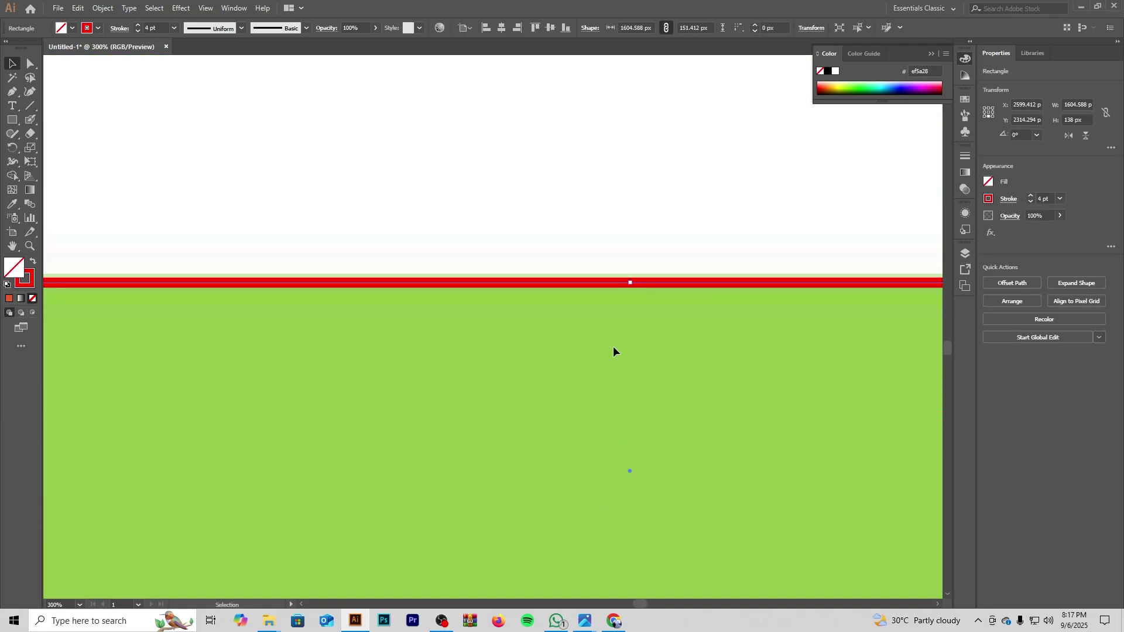
scroll(613, 346, "down", 4)
scroll(576, 361, "down", 1)
scroll(527, 349, "left", 3)
left_click(470, 267)
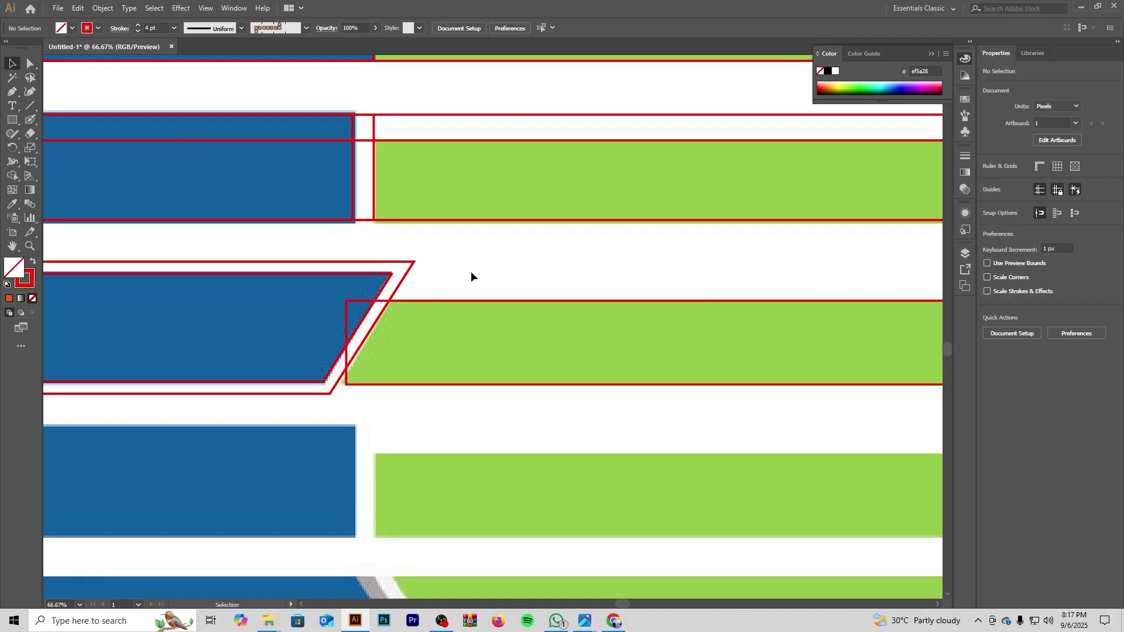
Step: Shift the upper-left anchor point of banner 08's green-strip rectangle right toward the strip's slanted edge
left_click(28, 64)
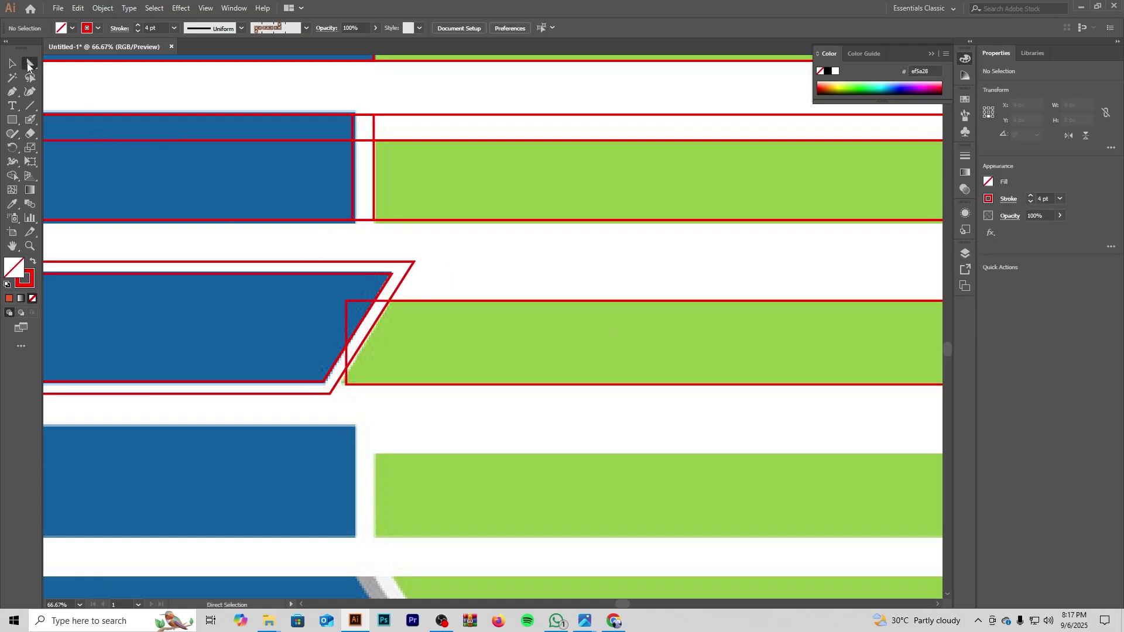
left_click(347, 304)
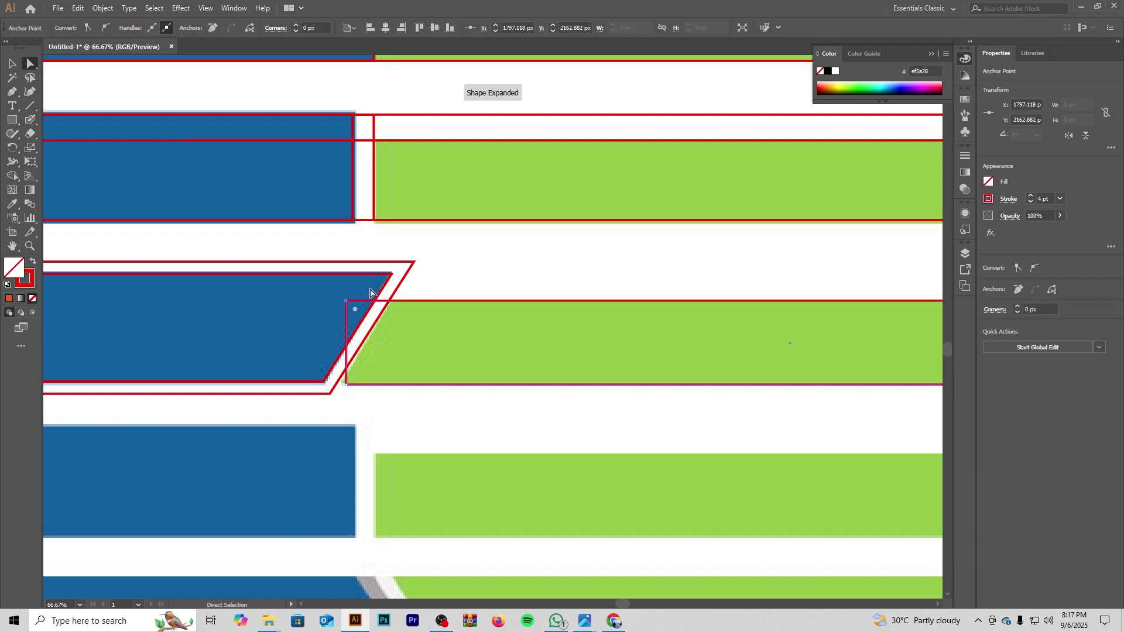
Step: Shift the top-left anchor of the green bar's outline in row 08 about 85 px right so its end slants
key("Right")
key("Right")
key("Right")
key("Right")
key("Right")
key("Right")
key("Right")
key("Right")
key("Right")
key("Right")
key("Right")
key("Right")
key("Right")
key("Right")
key("Right")
key("Right")
key("Right")
key("Right")
key("Right")
key("Right")
key("Right")
key("Right")
key("Right")
key("Right")
key("Right")
key("Right")
key("Right")
key("Right")
key("Right")
key("Right")
key("Right")
key("Right")
key("Right")
key("Right")
key("Right")
key("Right")
key("Right")
key("Right")
key("Right")
key("Right")
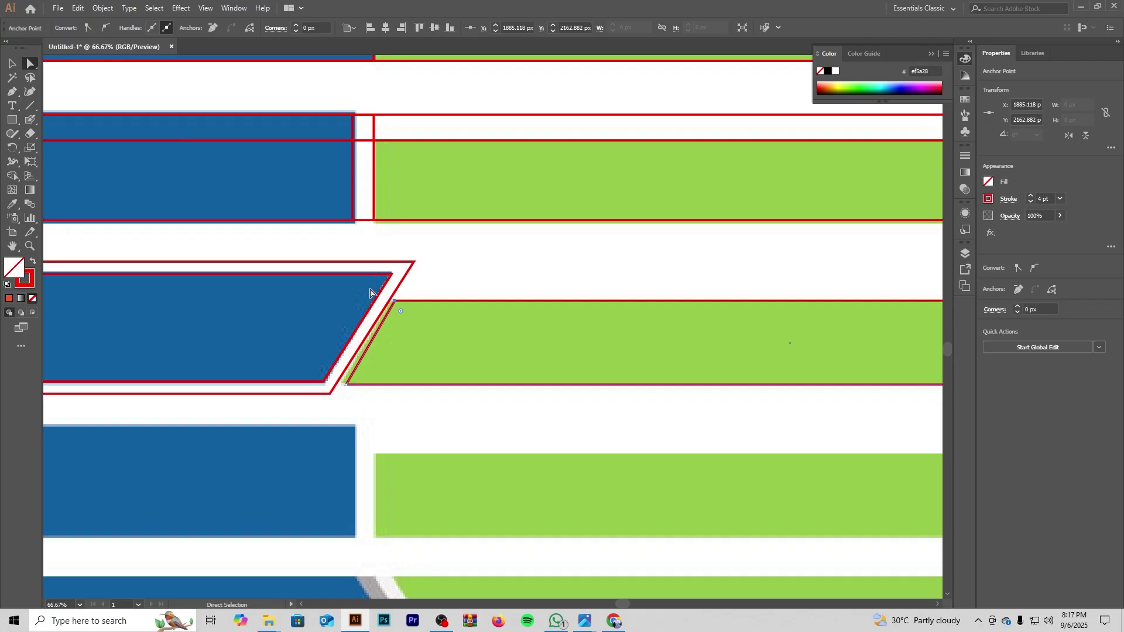
key("Left")
key("Left")
key("Left")
left_click(520, 261)
Step: Extend the right side of the green bar's outline in row 08 to the artboard's right edge
scroll(538, 308, "down", 3)
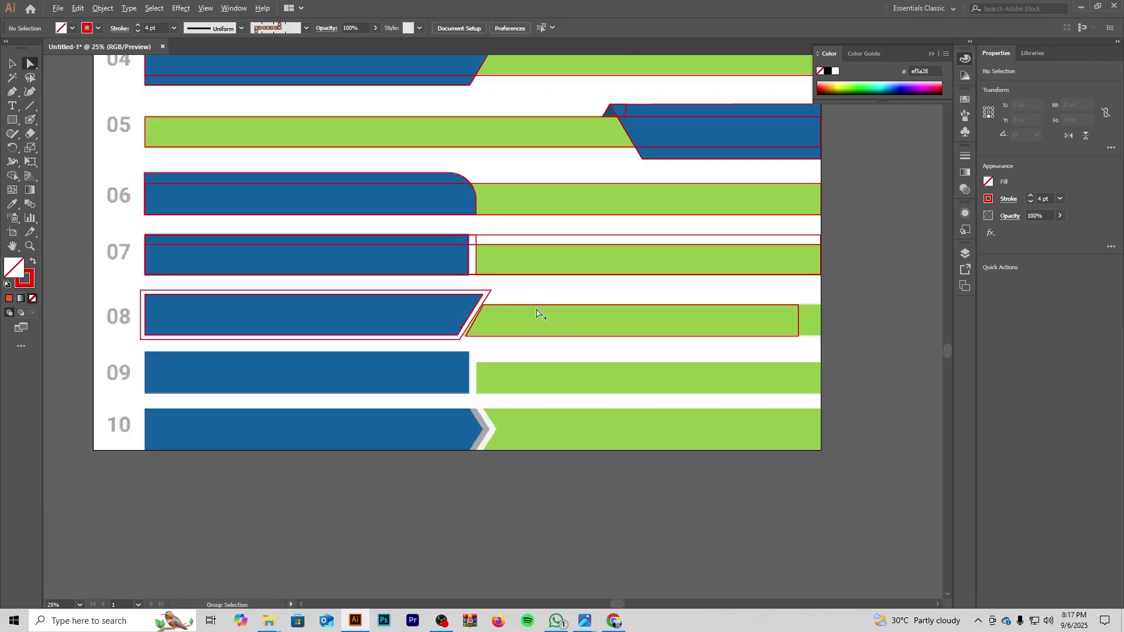
left_click_drag(461, 386, 438, 286)
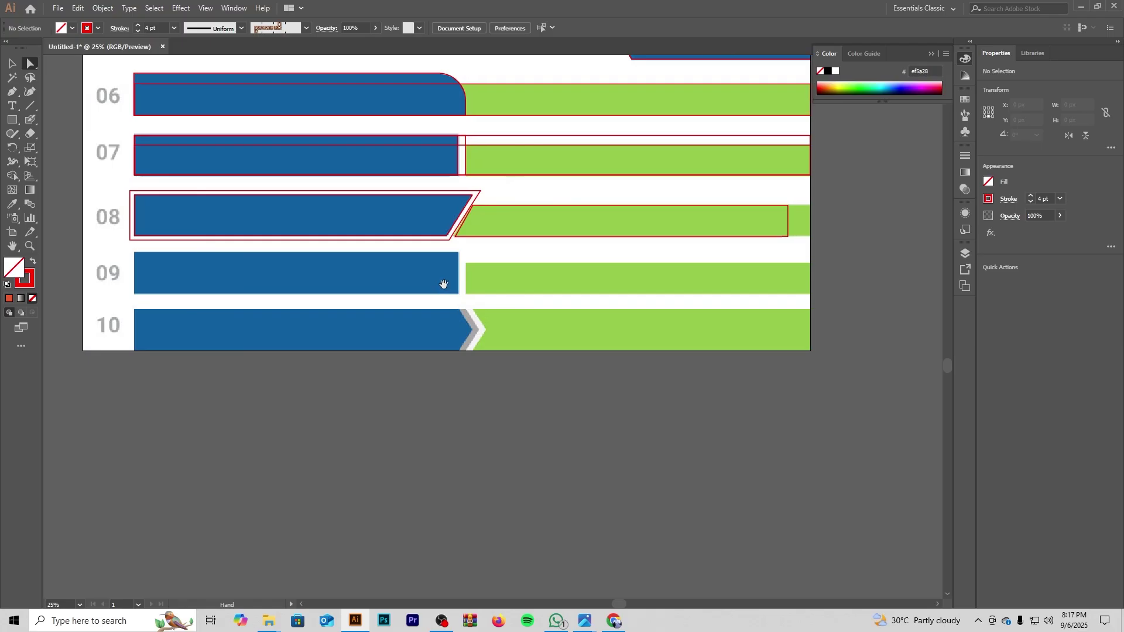
left_click_drag(552, 285, 318, 344)
left_click(554, 288)
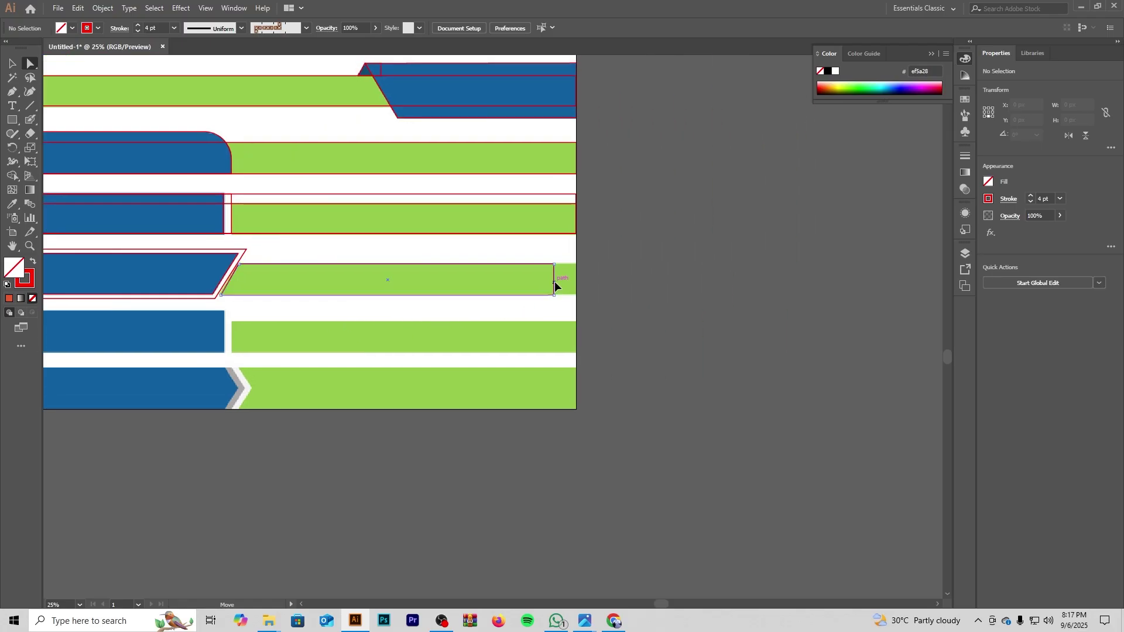
scroll(562, 284, "up", 3)
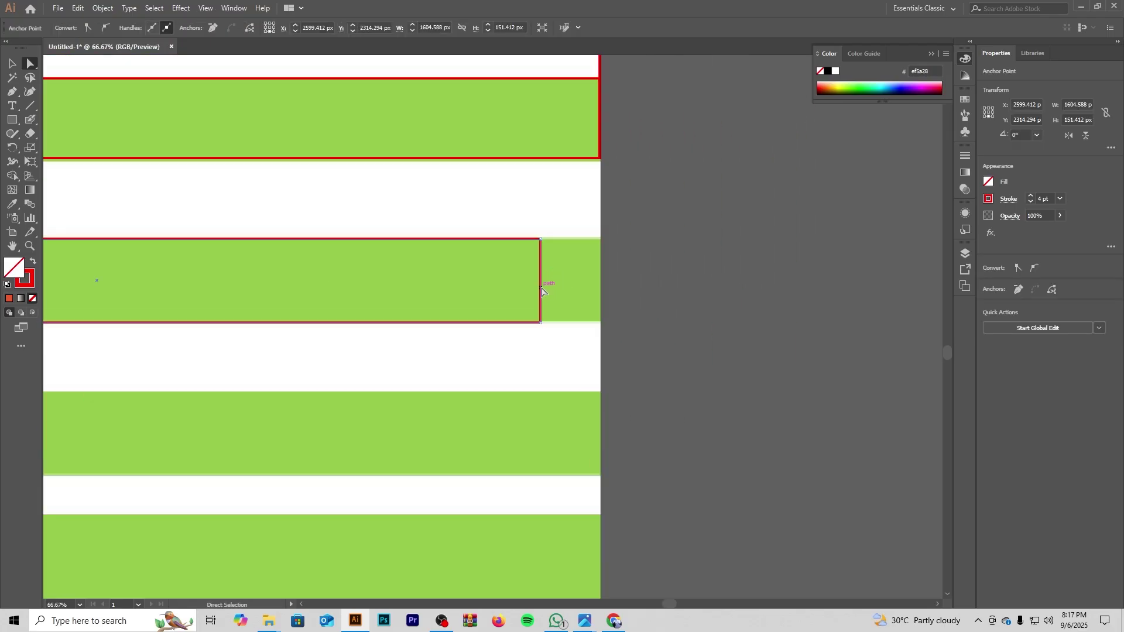
left_click(12, 64)
left_click_drag(541, 281, 610, 281)
left_click(663, 283)
Step: Draw an outline rectangle about 1547 by 196 px over the blue bar in row 09
scroll(394, 310, "down", 3)
left_click_drag(386, 312, 645, 264)
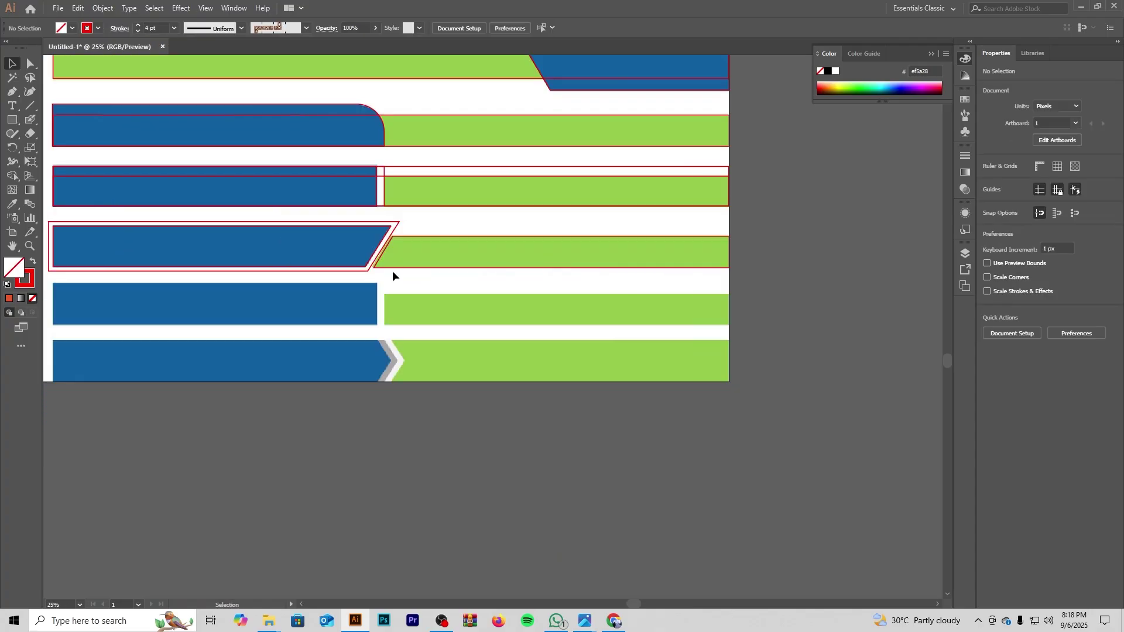
scroll(378, 277, "up", 2)
left_click_drag(368, 281, 652, 228)
left_click_drag(348, 248, 354, 243)
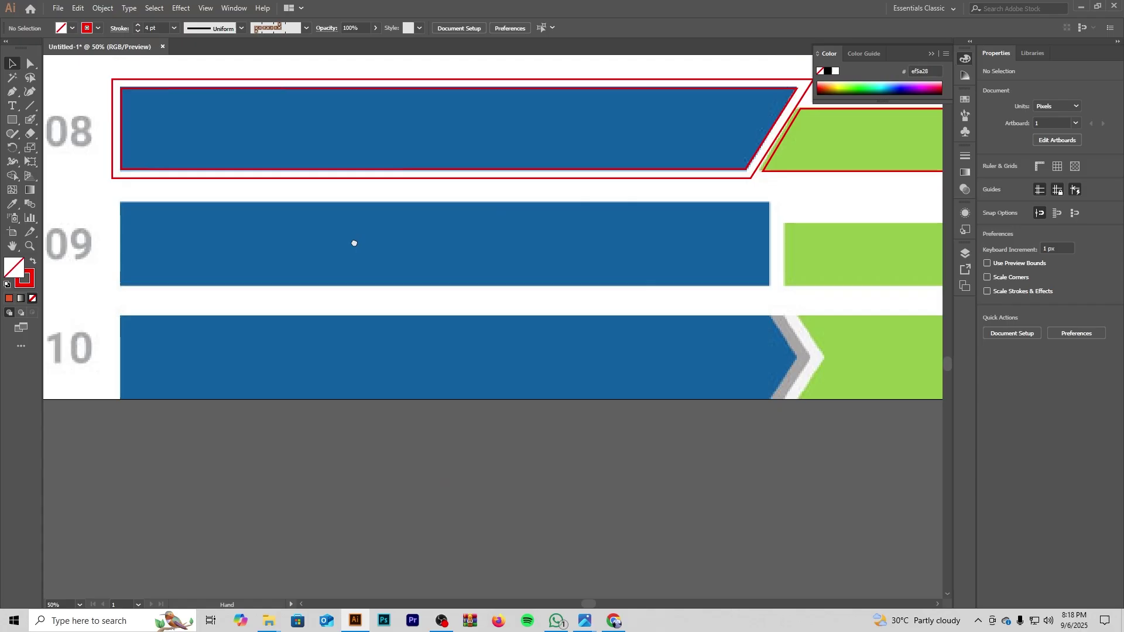
left_click(12, 119)
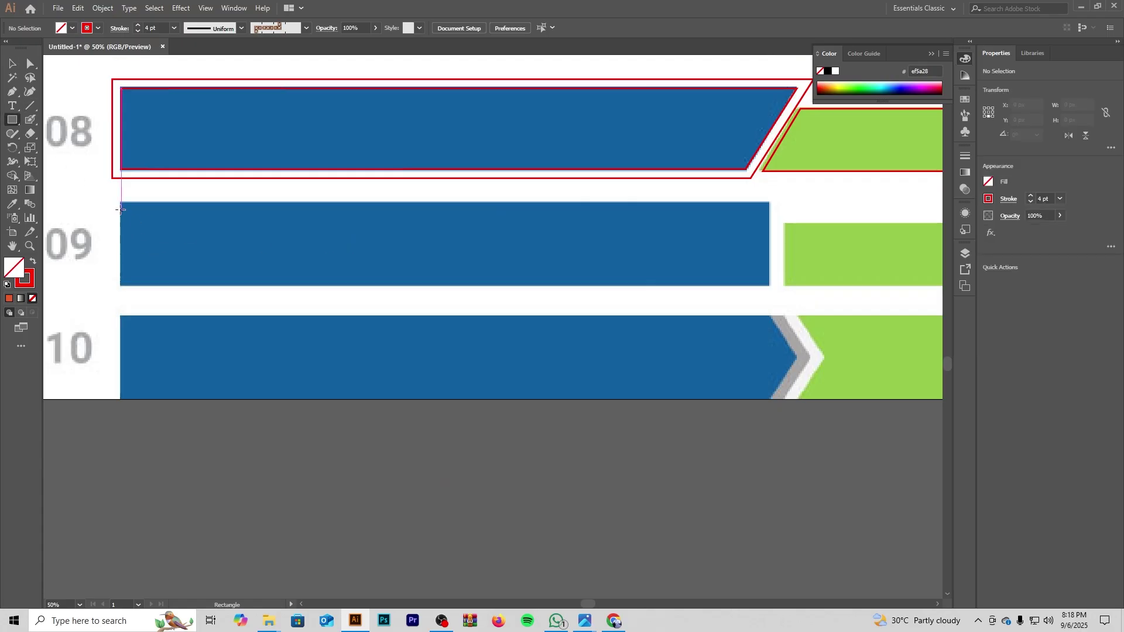
left_click_drag(120, 203, 311, 361)
Step: Stretch the right side of row 09's blue bar outline to the bar's end, about 1562 px wide
scroll(657, 269, "up", 3)
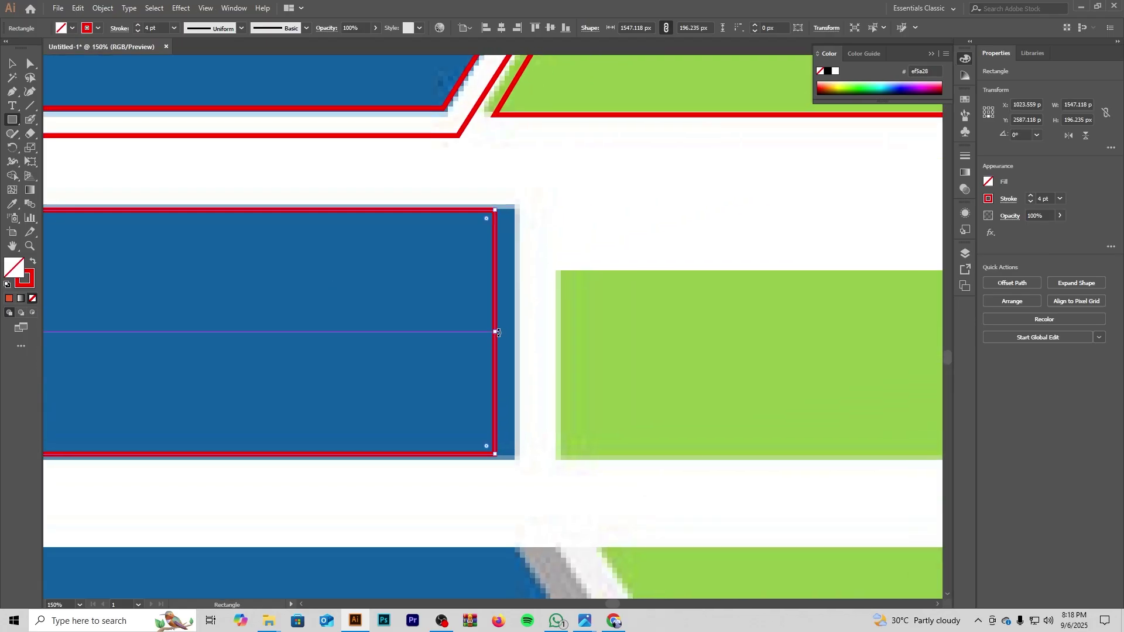
mouse_move(497, 332)
left_mouse_down()
mouse_move(521, 344)
mouse_move(514, 338)
left_mouse_up()
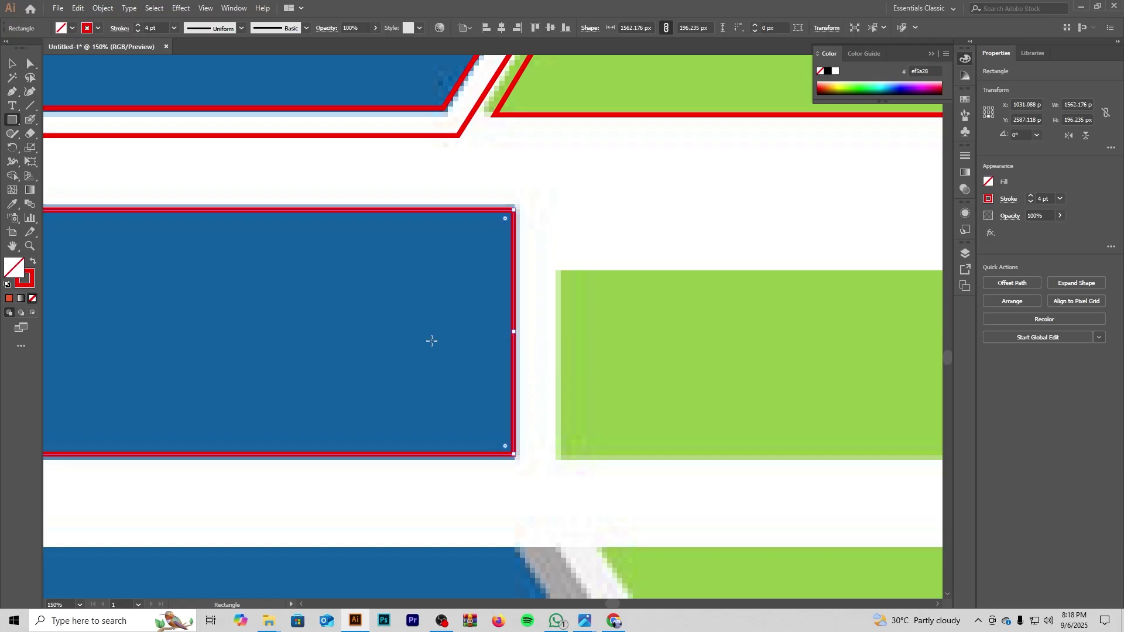
scroll(390, 327, "down", 1)
scroll(432, 319, "up", 3)
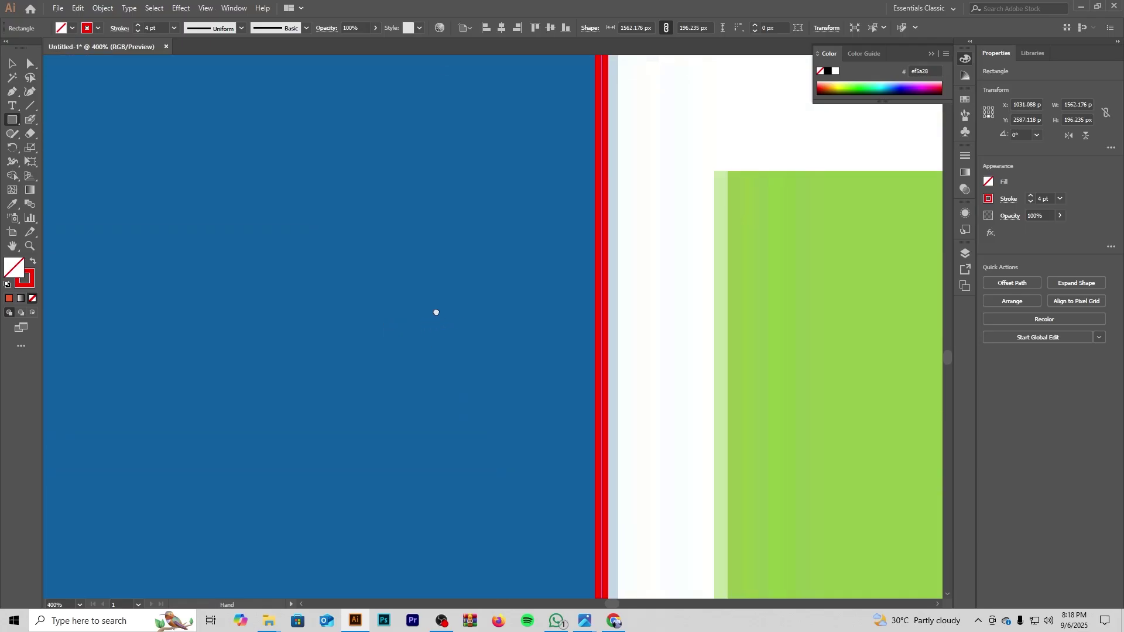
scroll(284, 326, "down", 3)
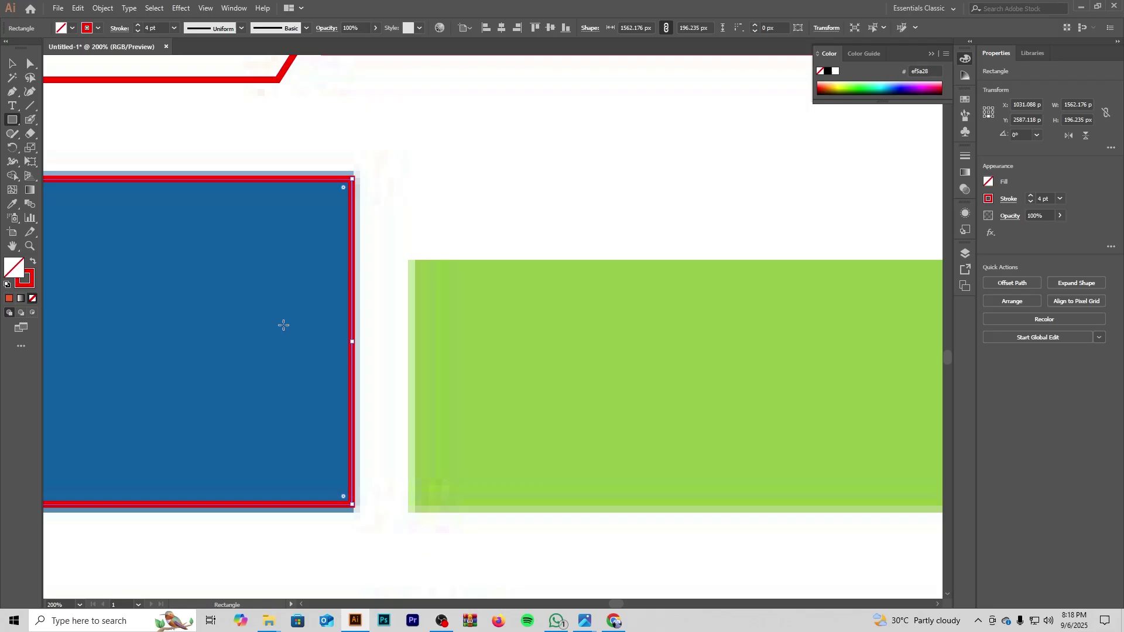
scroll(536, 249, "down", 2)
left_click_drag(537, 248, 542, 235)
scroll(451, 244, "left", 6)
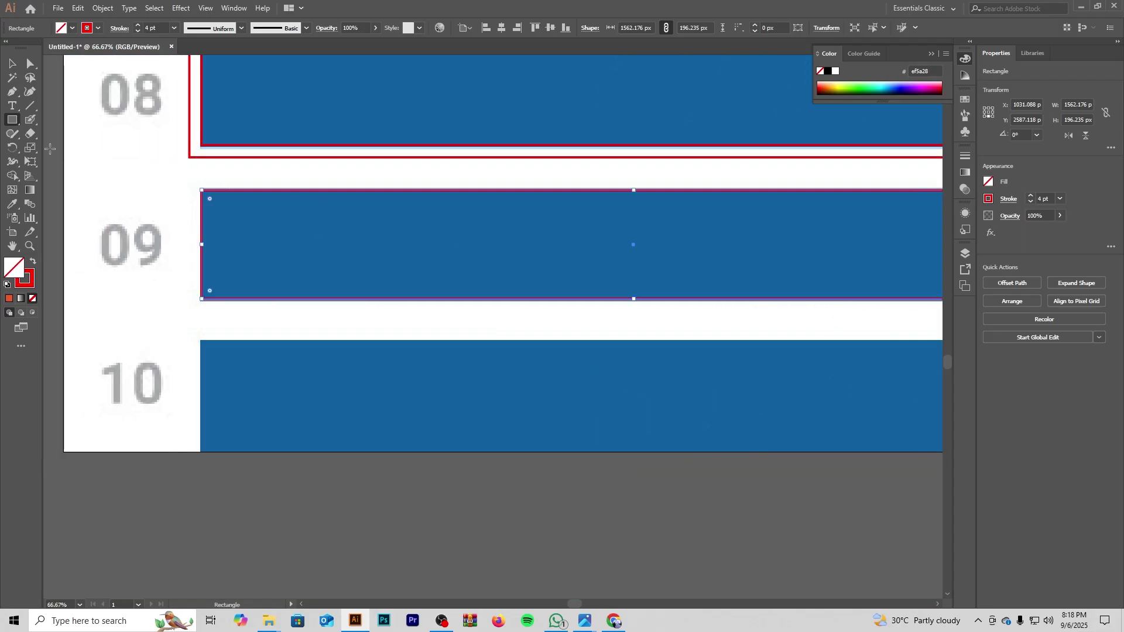
key("v")
scroll(415, 285, "left", 2)
scroll(403, 284, "up", 1)
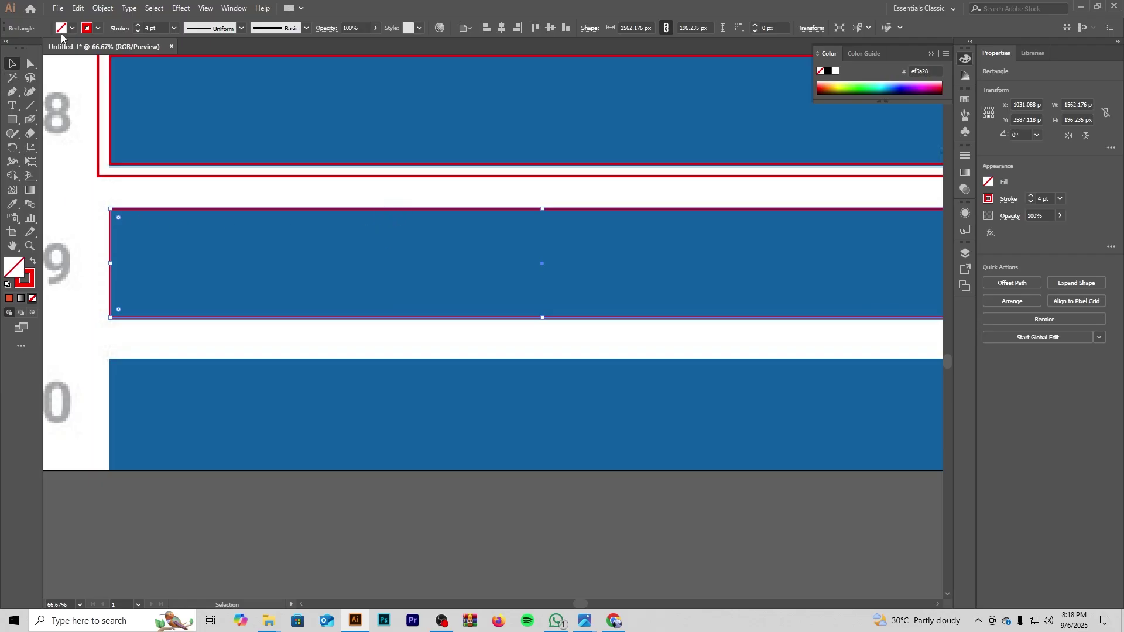
left_click(105, 8)
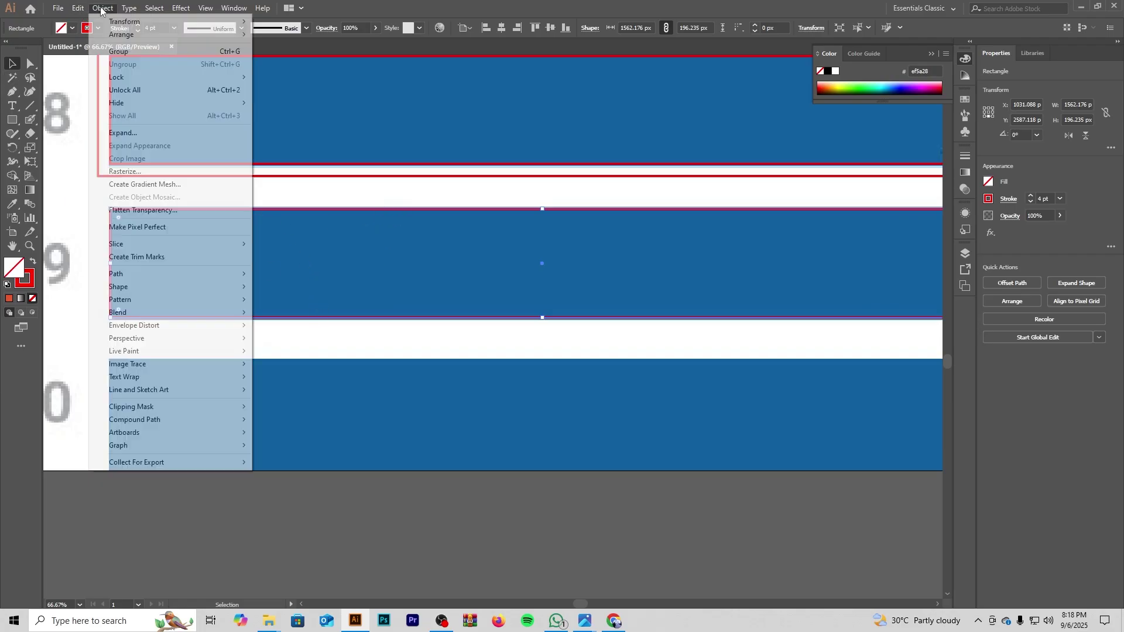
mouse_move(184, 276)
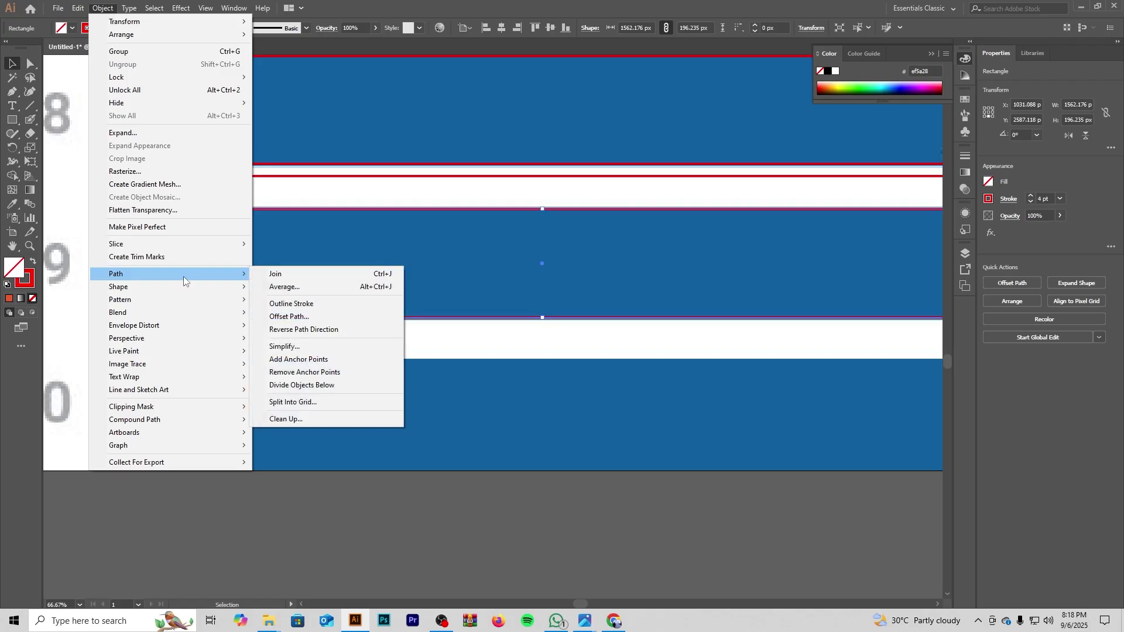
left_click(294, 322)
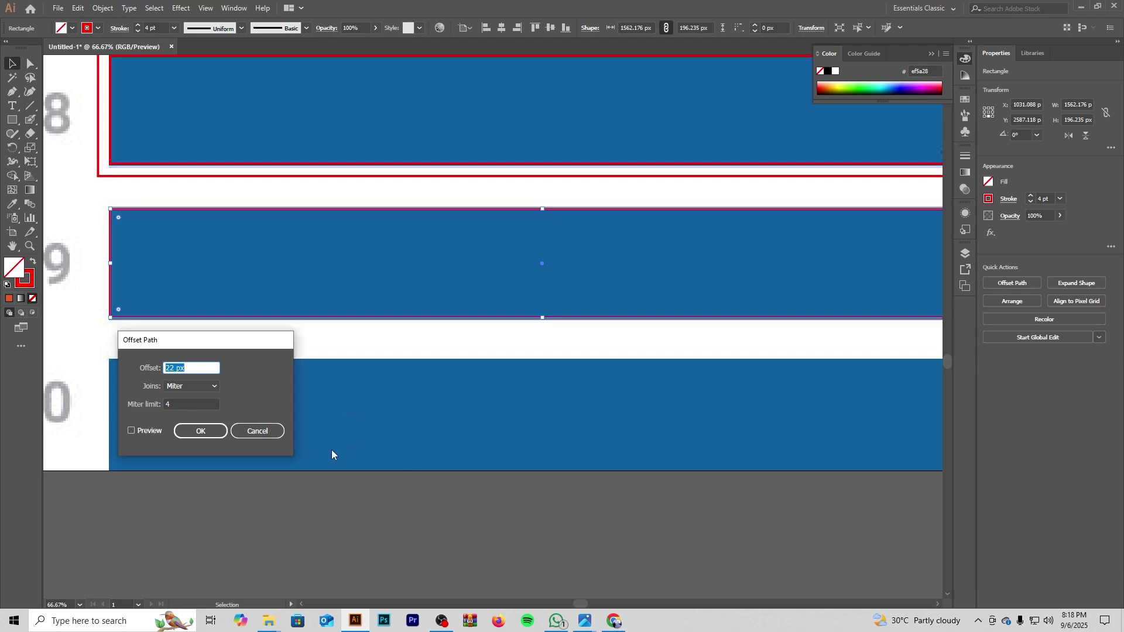
left_click(248, 431)
Step: Offset the blue bar's outline in row 09 outward by 22 px with Miter joins and preview on
scroll(477, 424, "down", 1)
left_click_drag(470, 404, 326, 399)
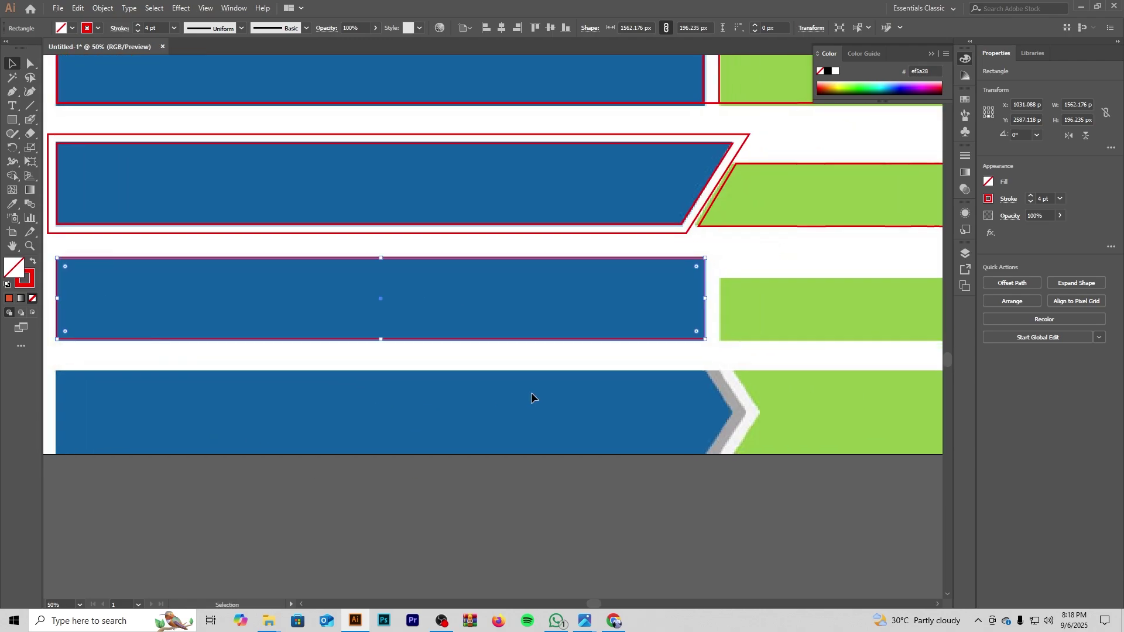
scroll(531, 392, "up", 2)
left_click_drag(482, 383, 165, 447)
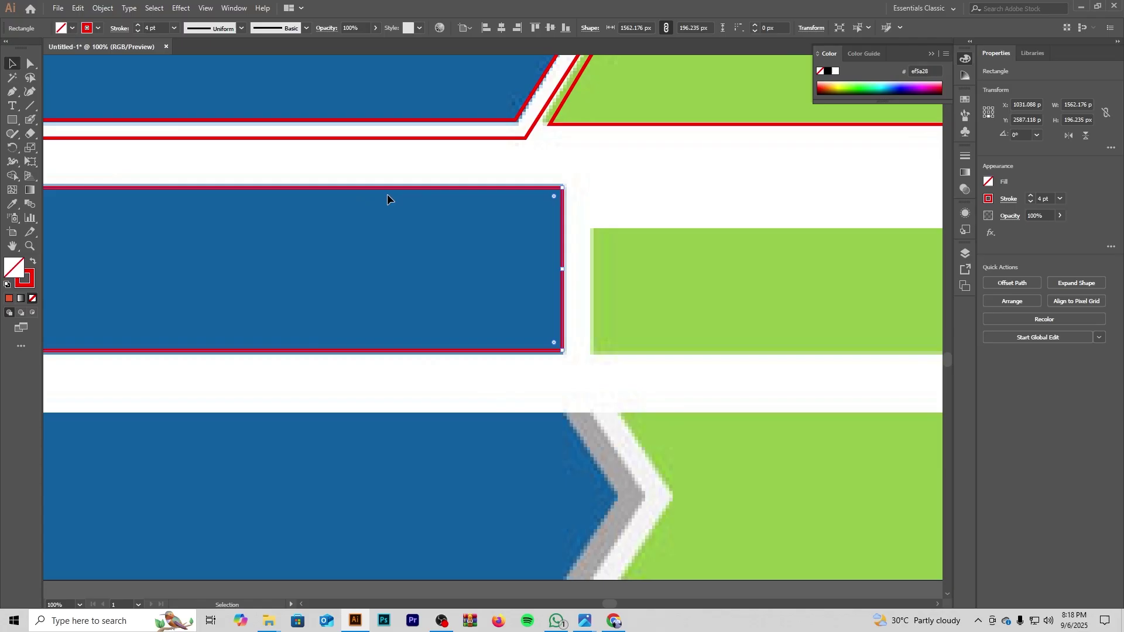
left_click(103, 7)
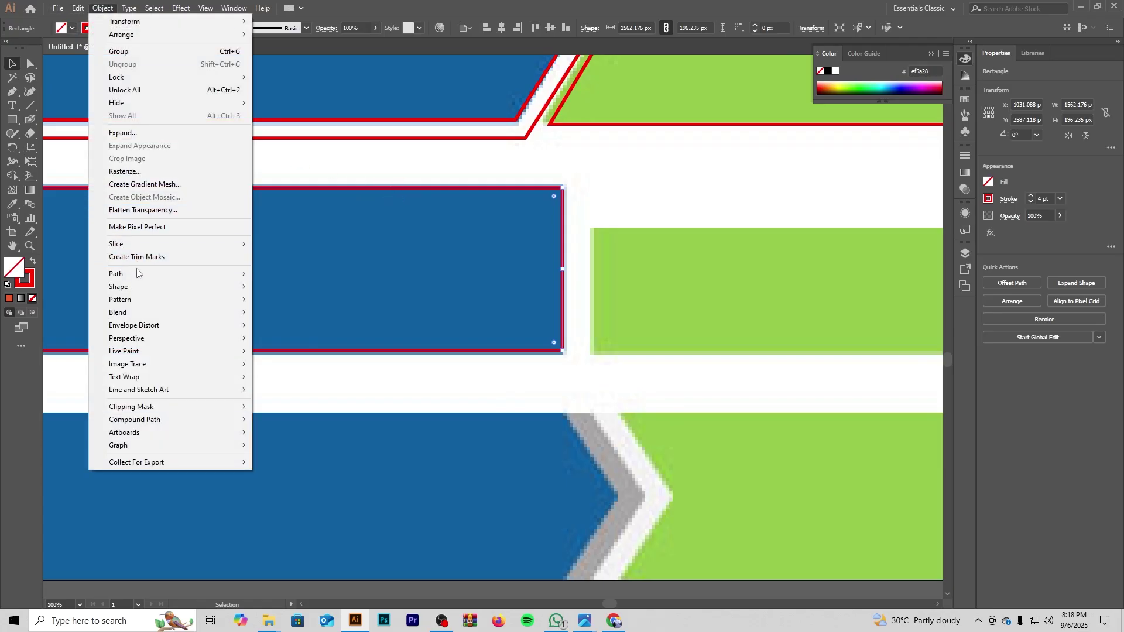
mouse_move(138, 274)
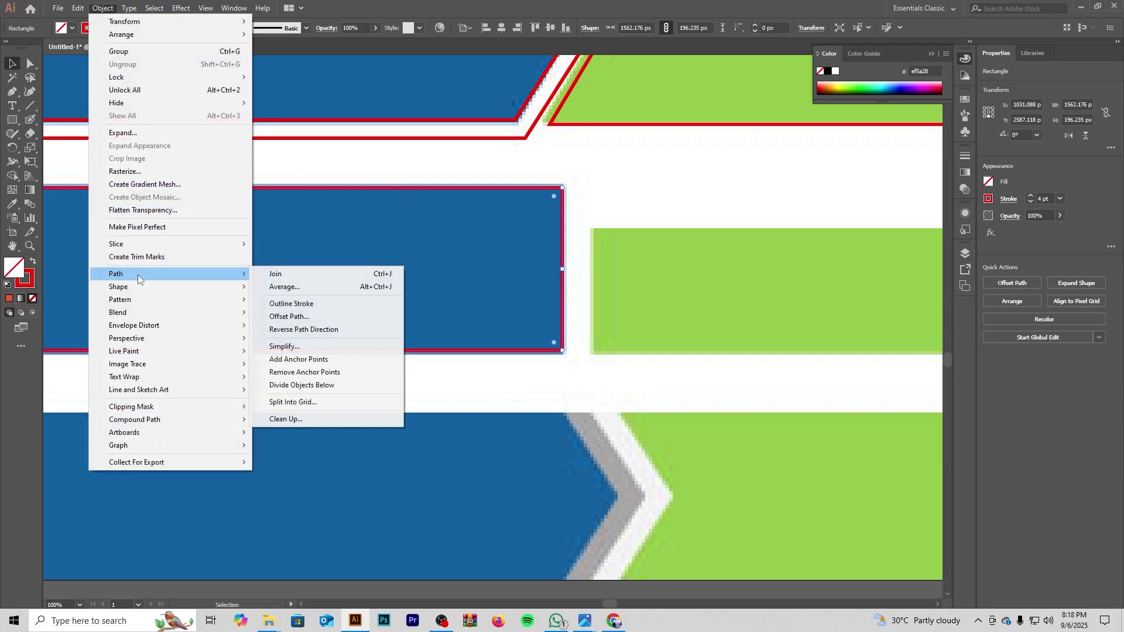
left_click(319, 318)
left_click(132, 431)
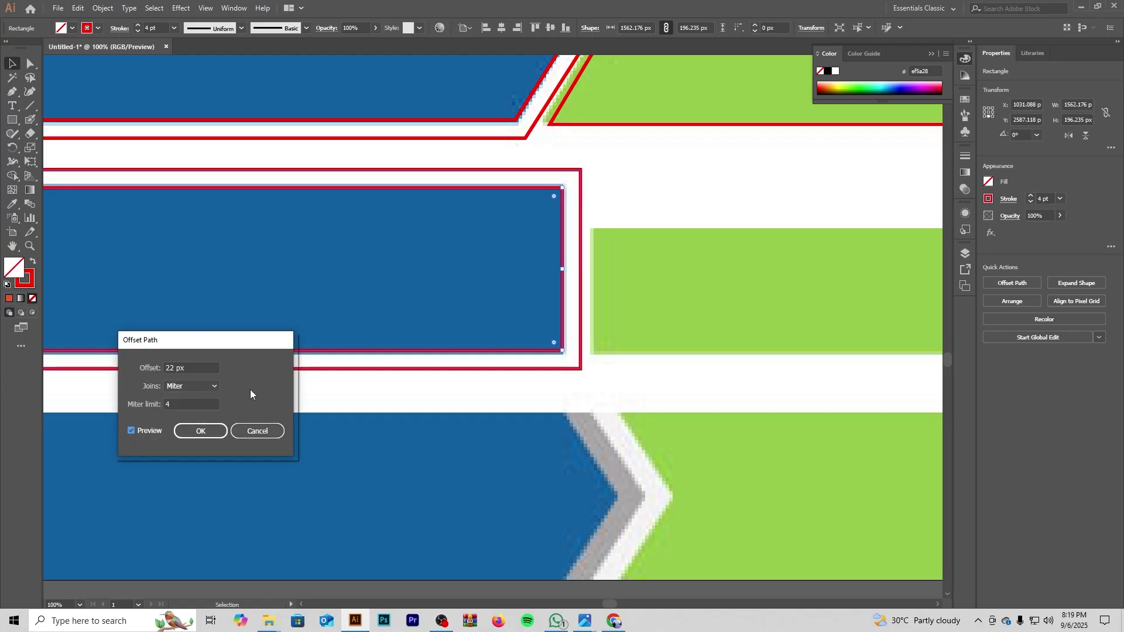
left_click(214, 431)
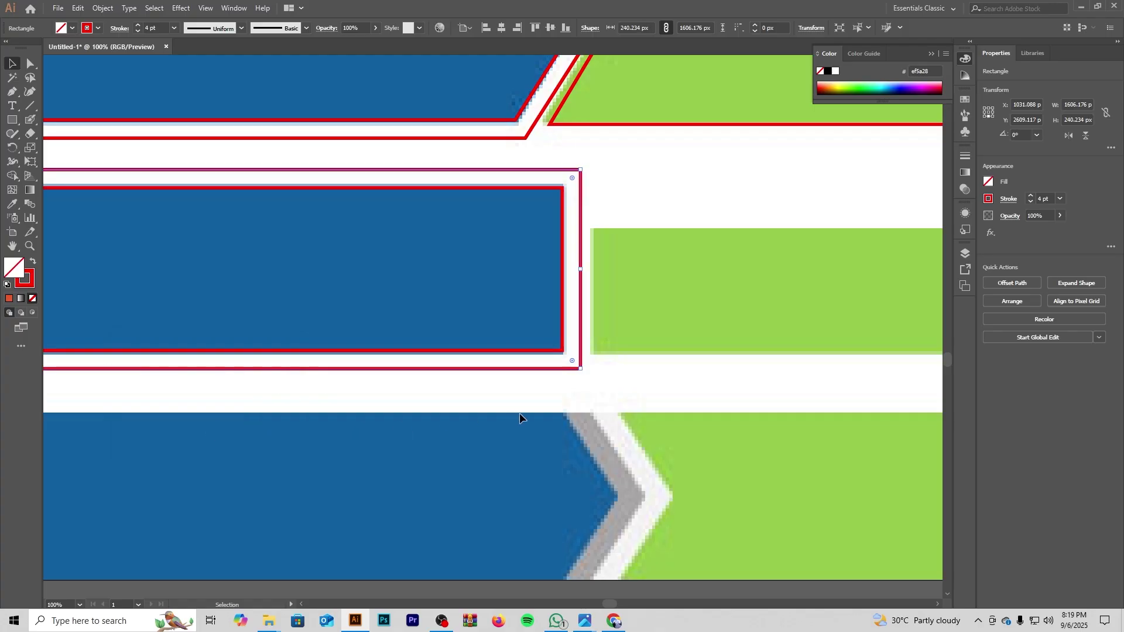
left_click(643, 379)
Step: Draw an outline rectangle about 1219 by 138 px over the green bar in row 09
scroll(637, 378, "down", 3)
left_click_drag(636, 387, 408, 337)
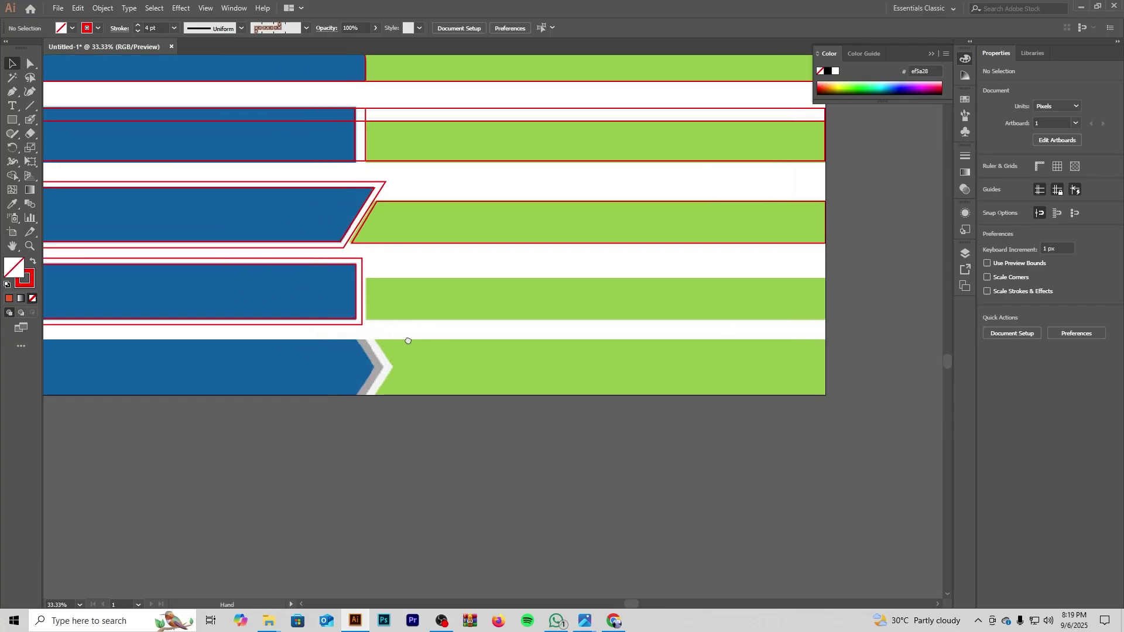
scroll(407, 338, "up", 1)
scroll(407, 342, "up", 1)
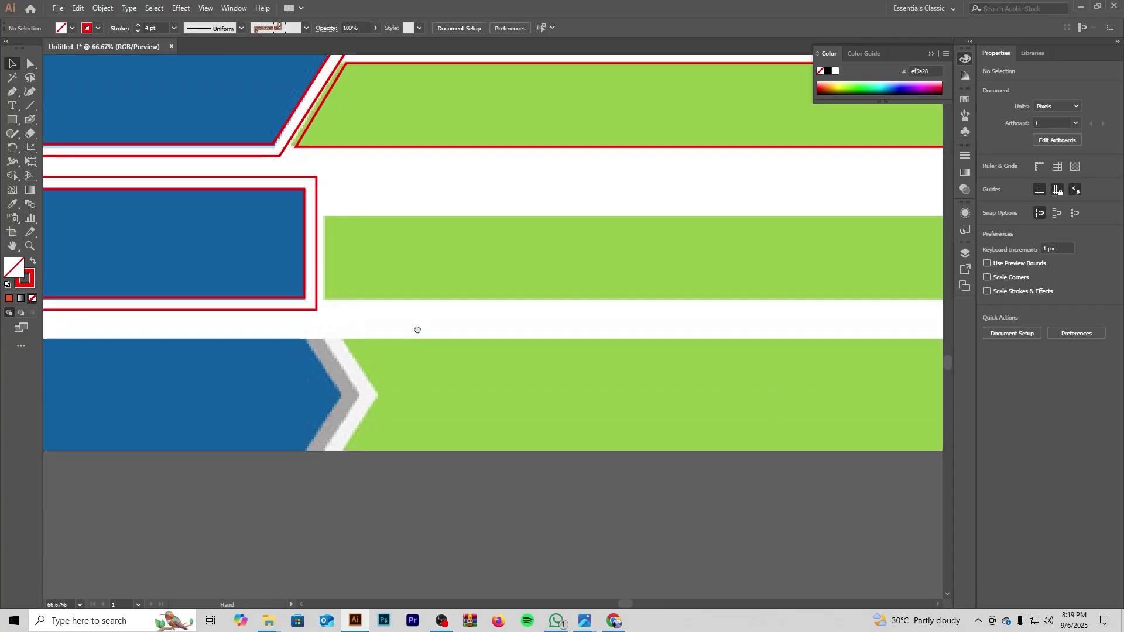
left_click(12, 120)
mouse_move(188, 221)
left_mouse_down()
mouse_move(200, 224)
mouse_move(218, 296)
mouse_move(672, 260)
mouse_move(862, 261)
left_mouse_up()
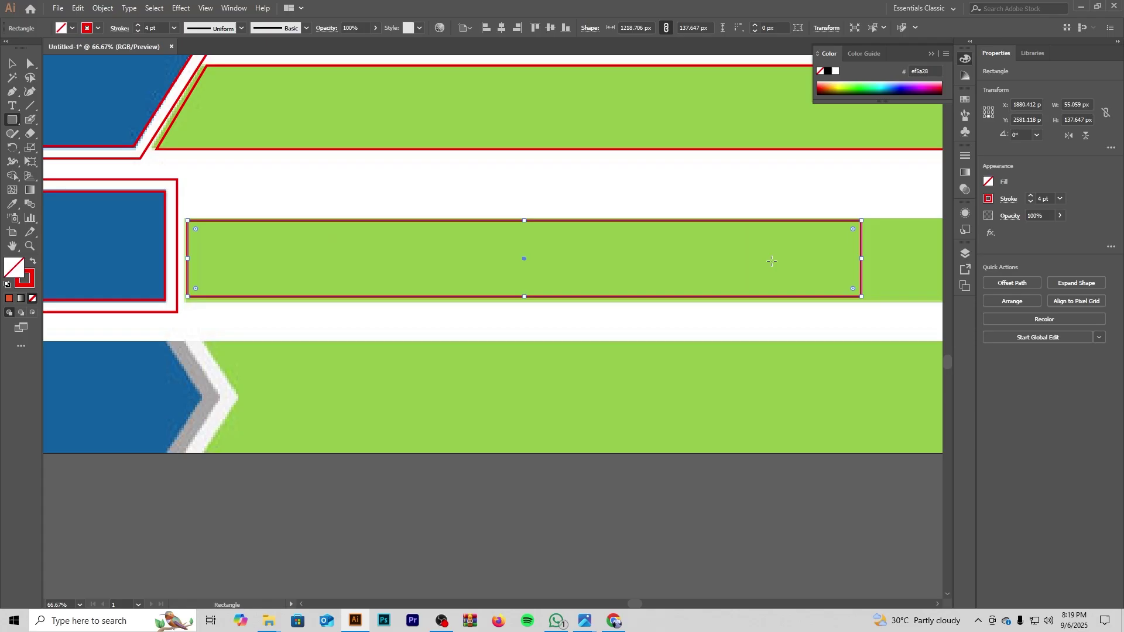
Step: Extend the green bar's outline in row 09 to the artboard's right edge, about 1644 px wide
key("space")
left_click_drag(771, 261, 203, 298)
left_click_drag(293, 295, 528, 297)
key("space")
left_click_drag(192, 274, 775, 165)
left_click_drag(522, 255, 423, 256)
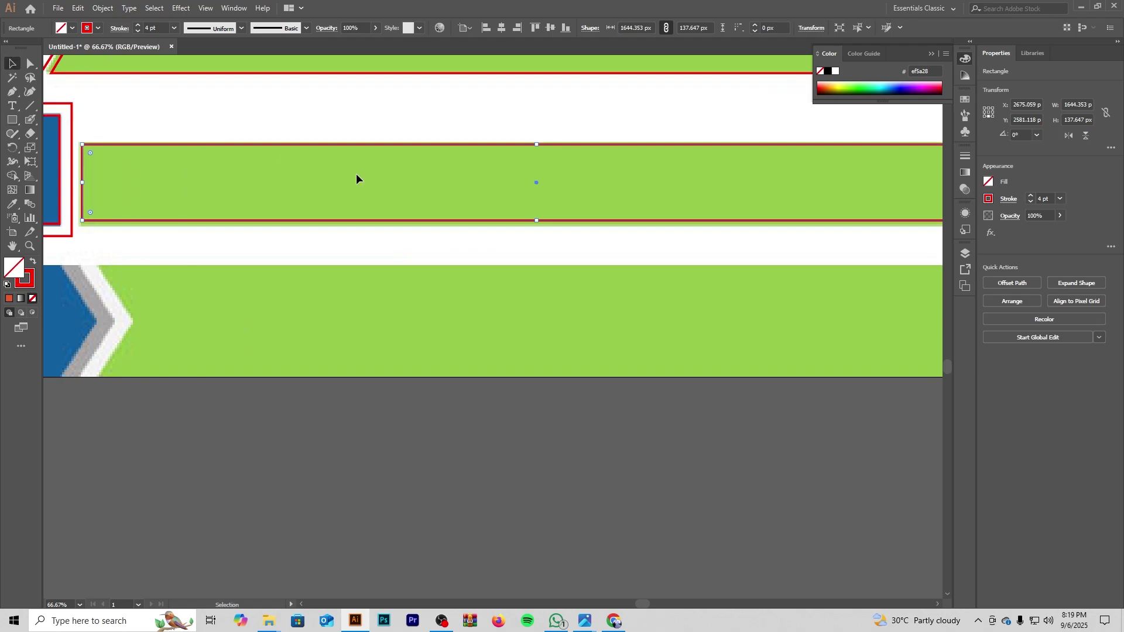
Step: Lower the bottom side of row 09's green bar outline to the bar's lower edge, about 146 px tall
scroll(543, 241, "up", 3)
left_click_drag(515, 228, 516, 241)
scroll(509, 263, "up", 5)
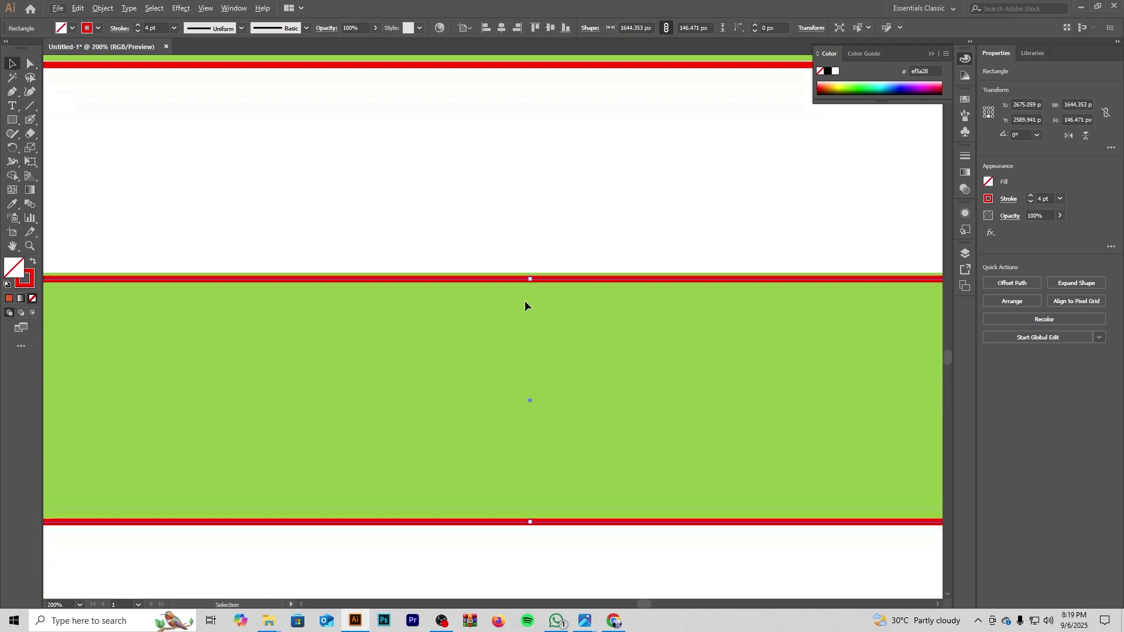
left_click(515, 329)
Step: Draw an outline rectangle about 74 by 201 px at the left end of the blue bar in row 10
scroll(515, 328, "down", 4)
key("space")
left_click_drag(410, 414, 559, 183)
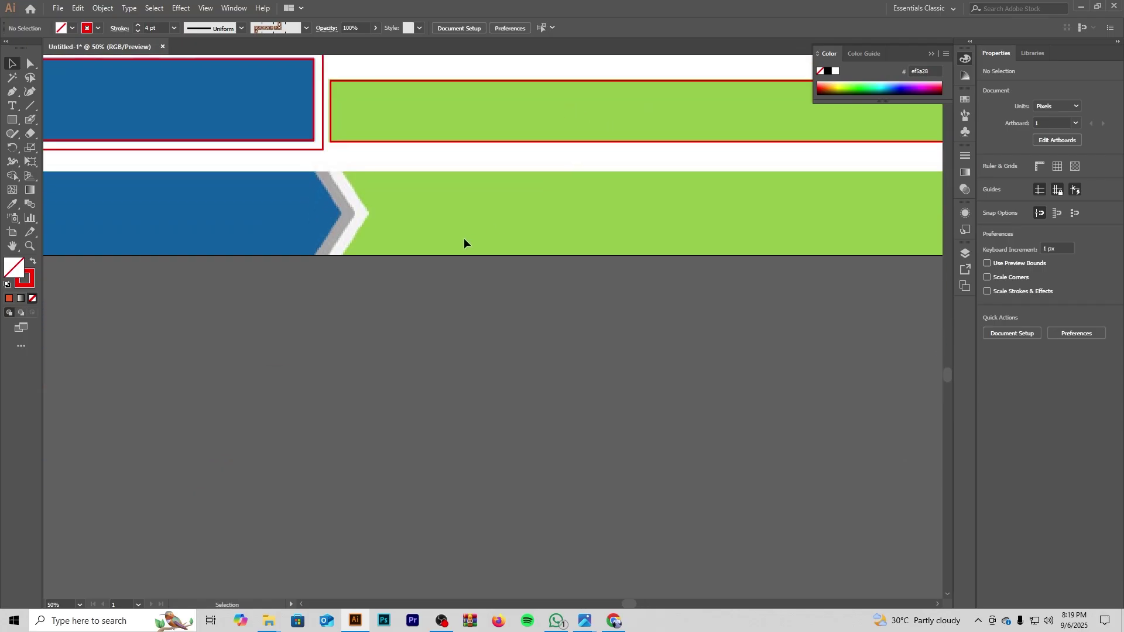
key("space")
left_click_drag(464, 238, 723, 203)
left_click_drag(416, 293, 595, 282)
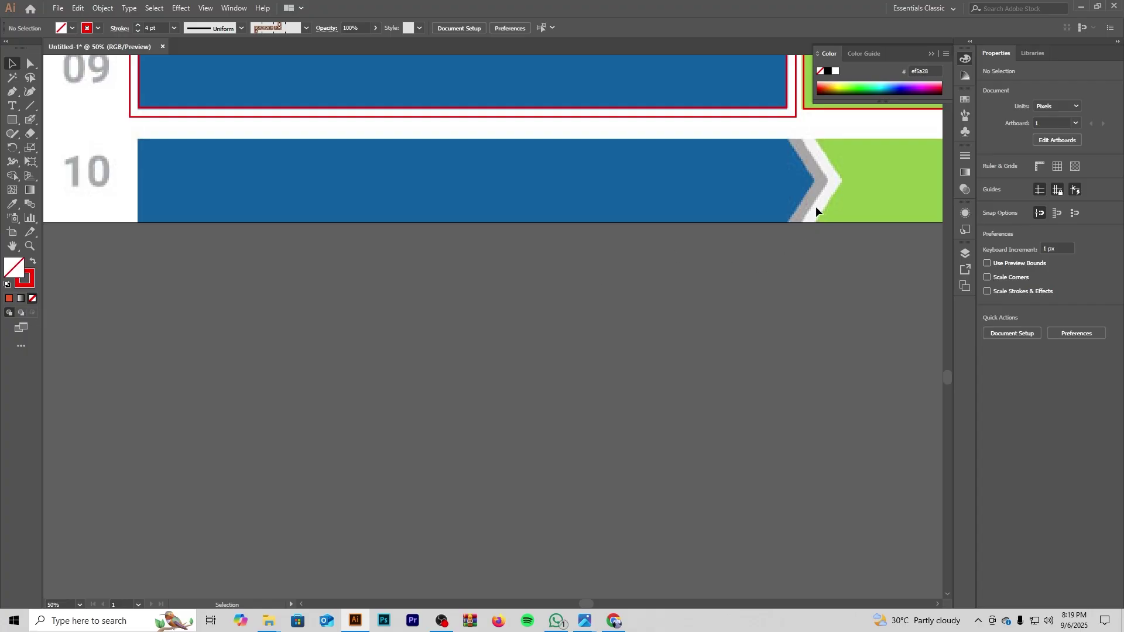
key("space")
left_click_drag(541, 287, 611, 333)
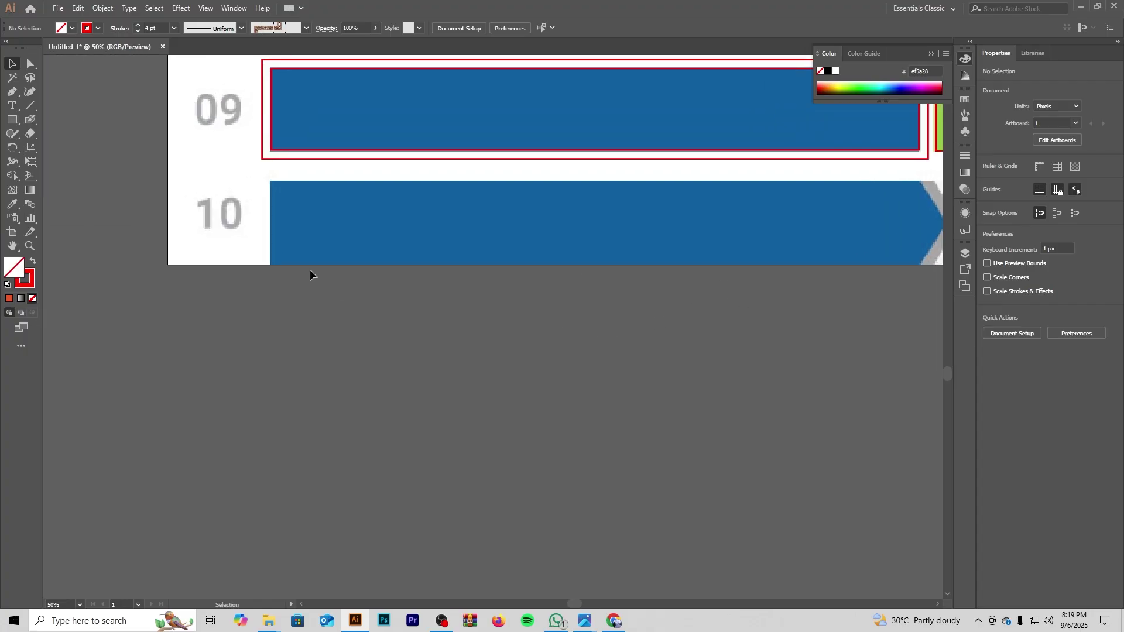
scroll(319, 276, "up", 1)
key("space")
left_click_drag(295, 251, 259, 300)
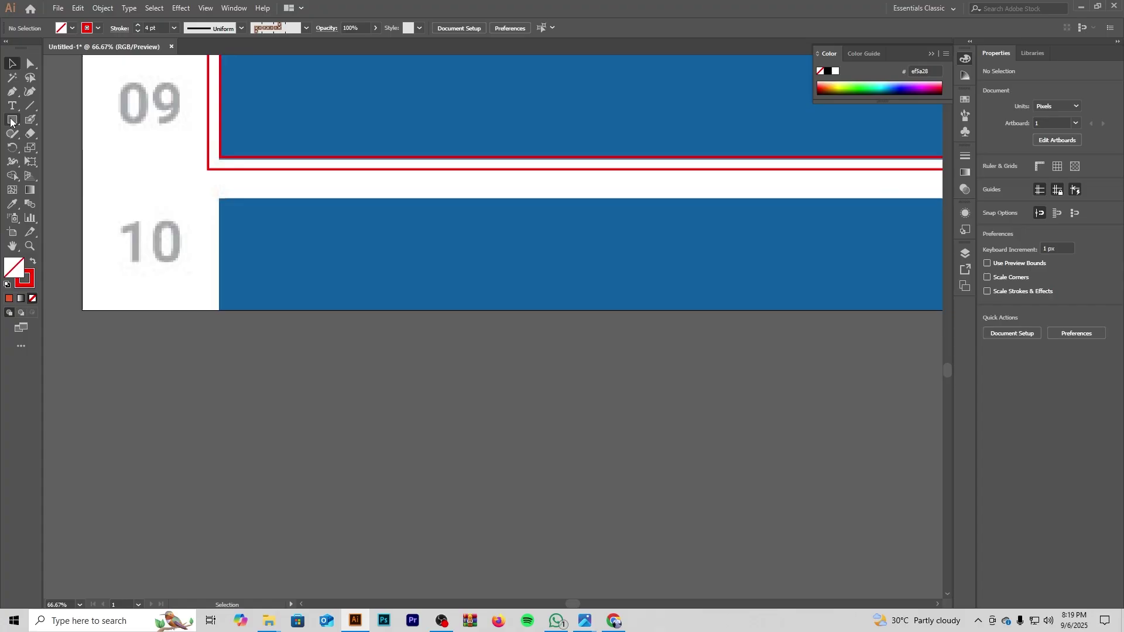
left_click(12, 120)
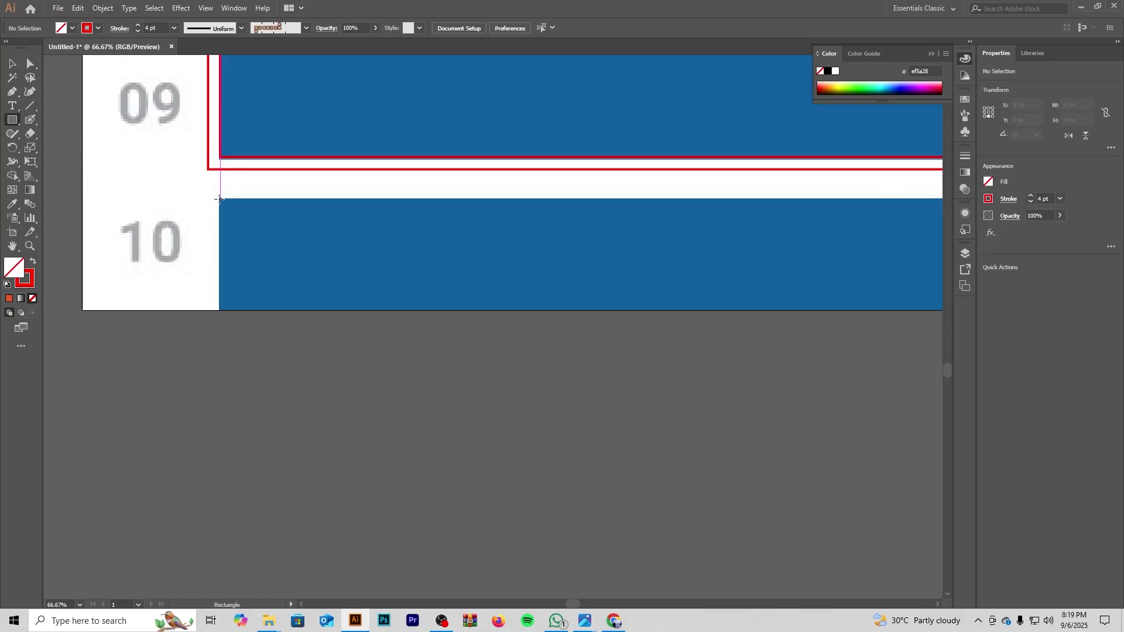
left_click_drag(219, 199, 261, 310)
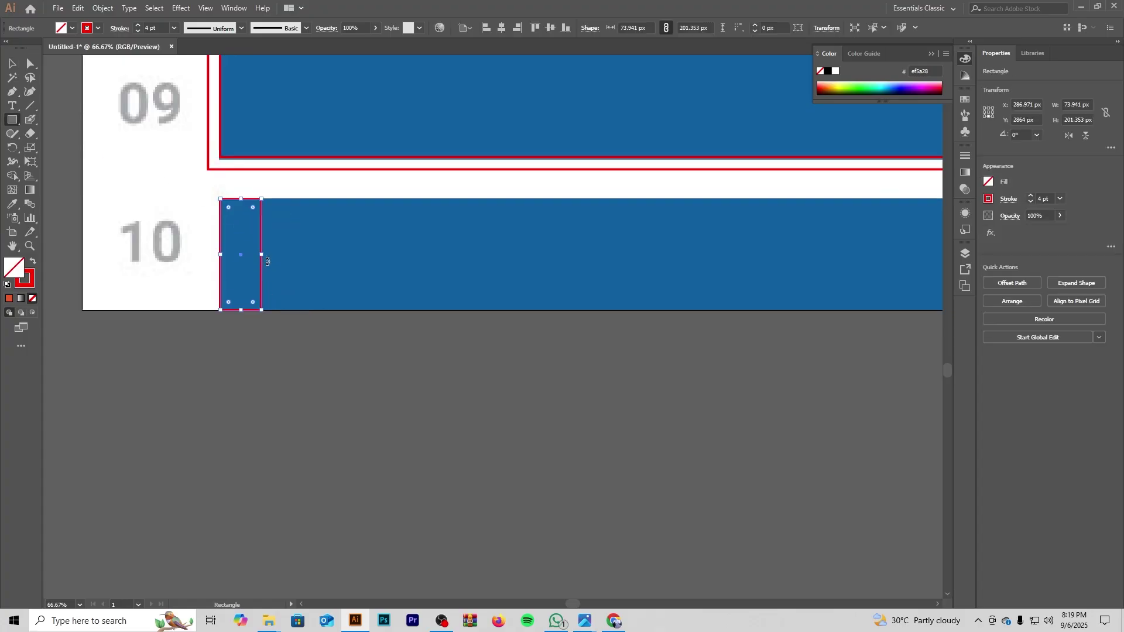
left_click(260, 252)
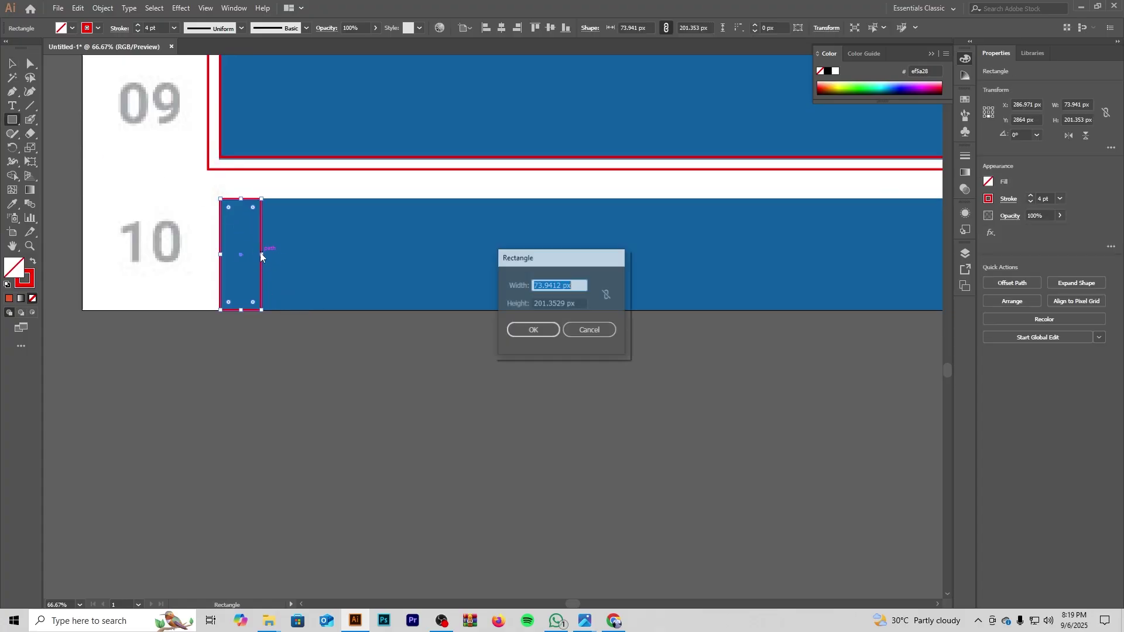
left_click(590, 331)
Step: Extend row 10's blue bar outline rightward to where the arrow tip begins, about 1562 px wide
key("v")
left_click_drag(565, 263, 397, 274)
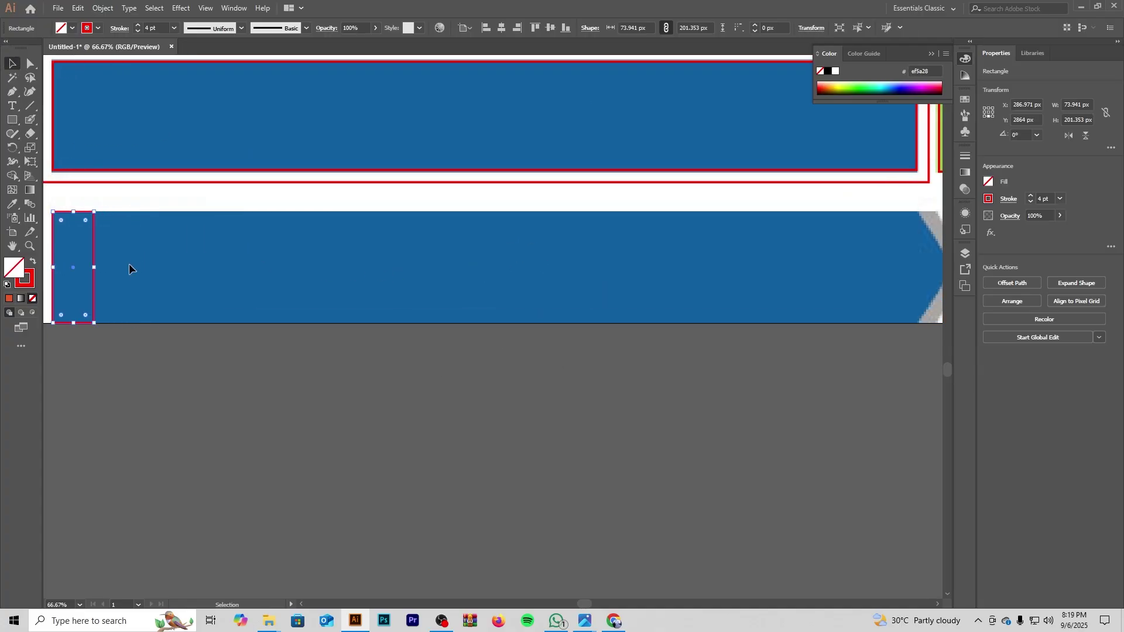
left_click_drag(97, 272, 919, 299)
left_click_drag(789, 294, 292, 298)
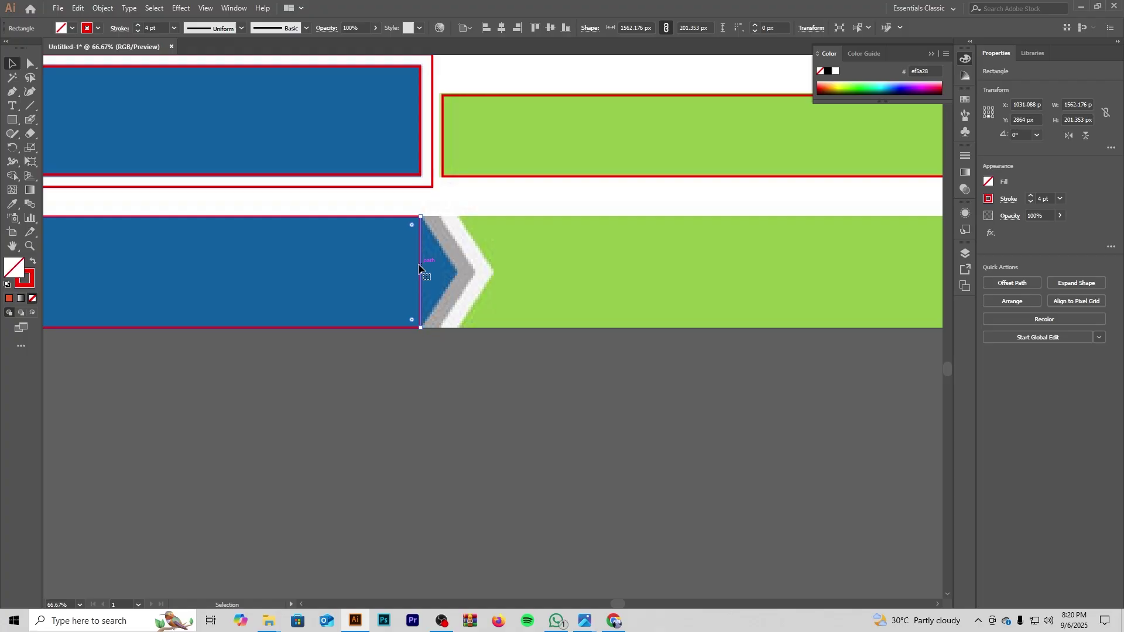
left_click(205, 7)
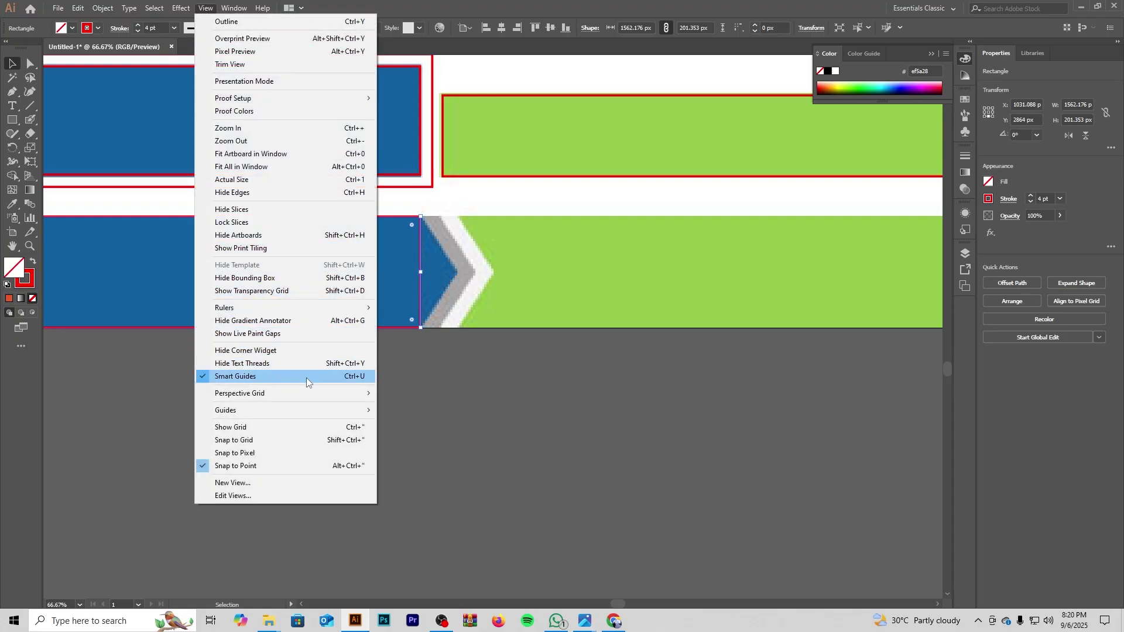
left_click(528, 424)
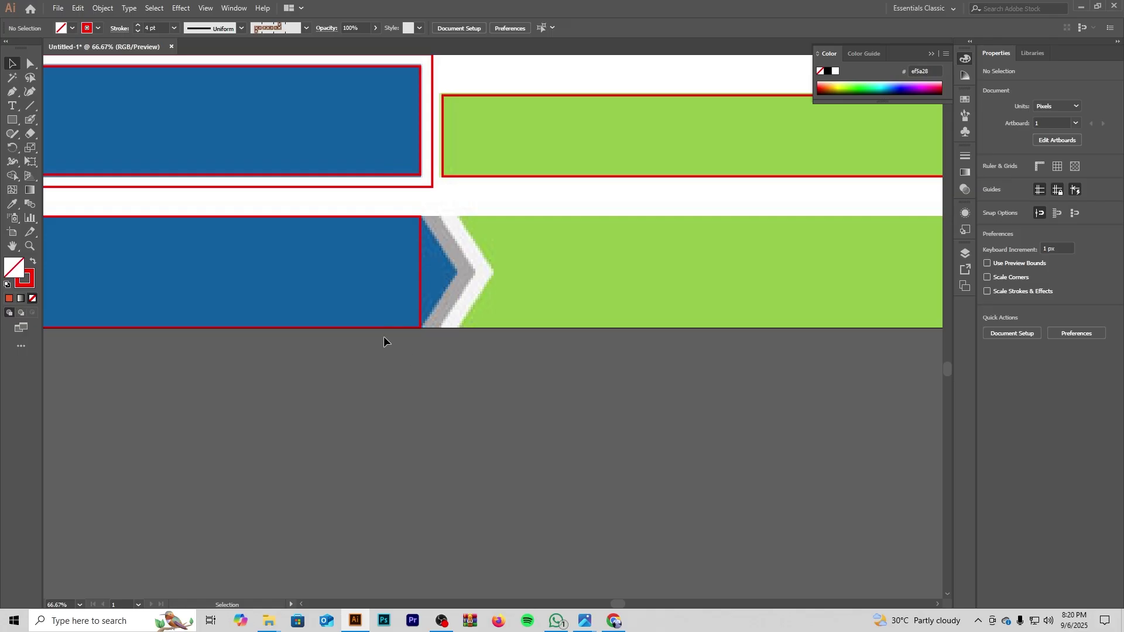
left_click(422, 277)
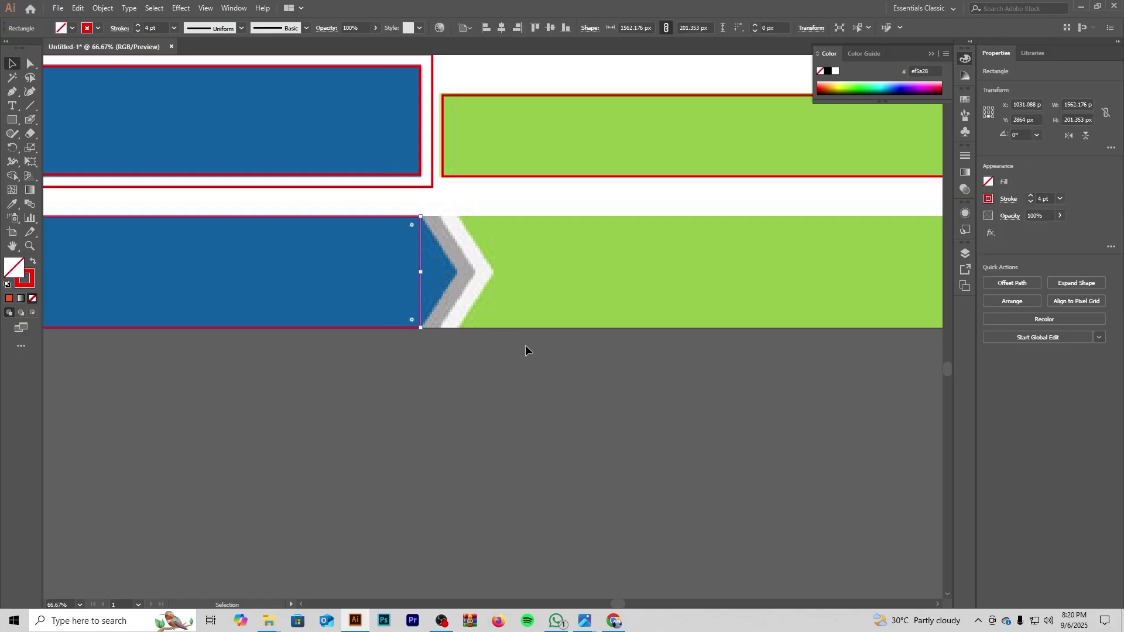
left_click(525, 369)
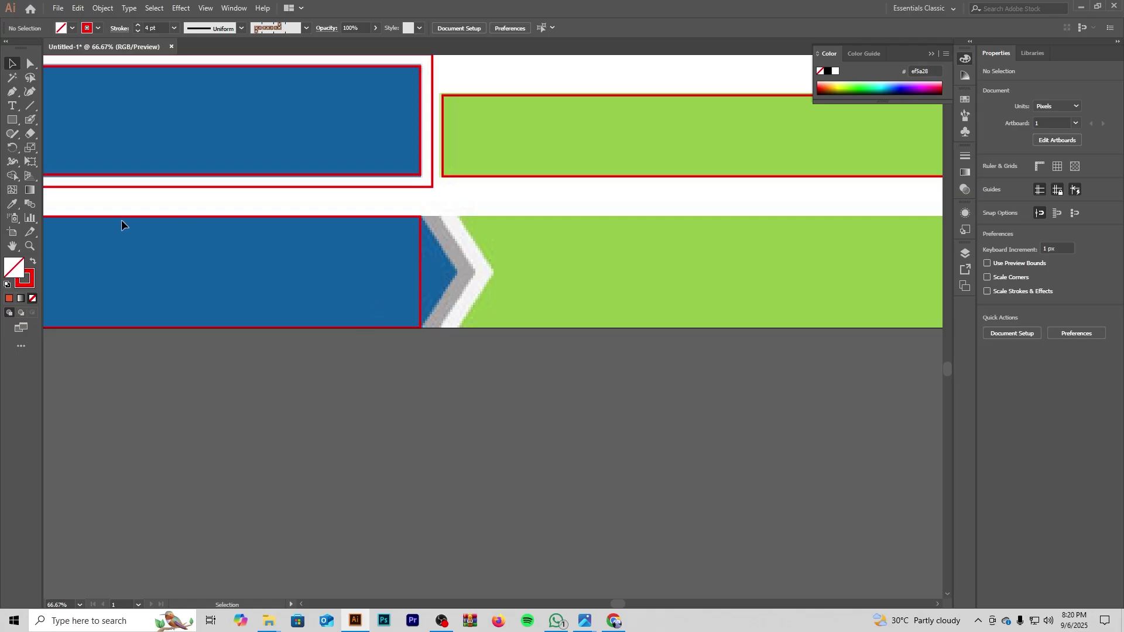
Step: Add an anchor point at the middle of the right side of row 10's blue bar outline
left_click(301, 216)
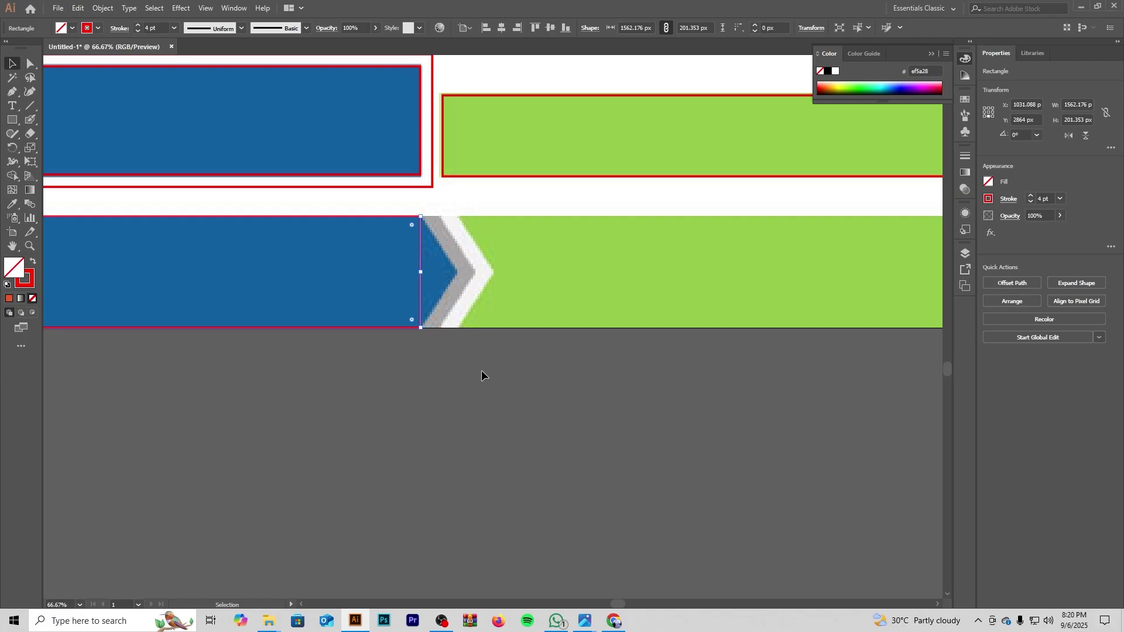
right_click(14, 94)
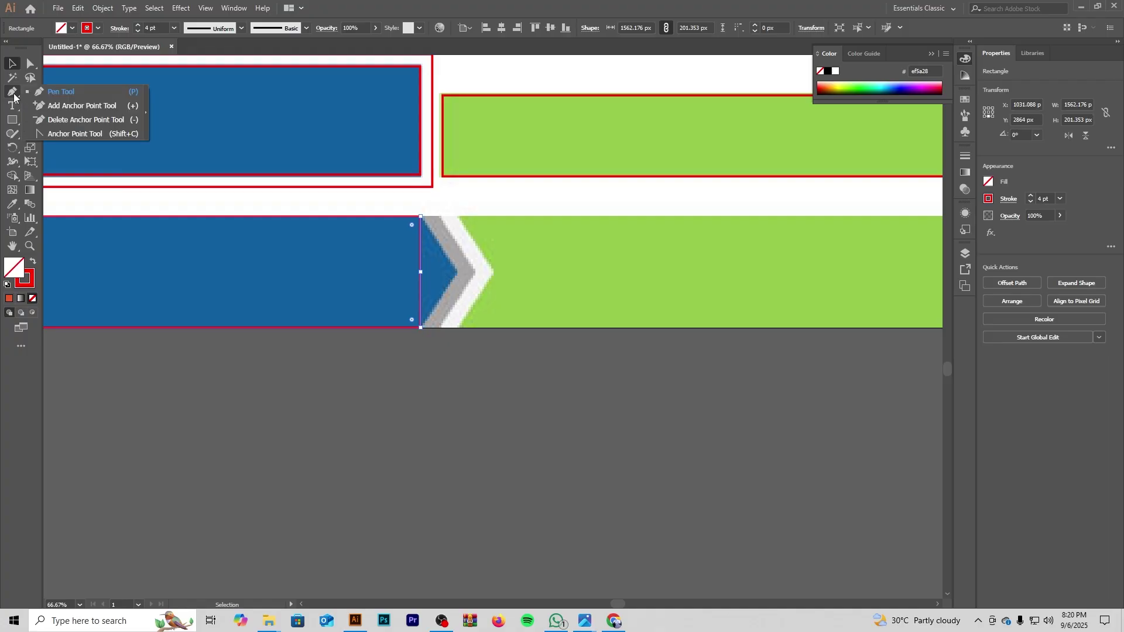
left_click(74, 110)
scroll(457, 354, "up", 3)
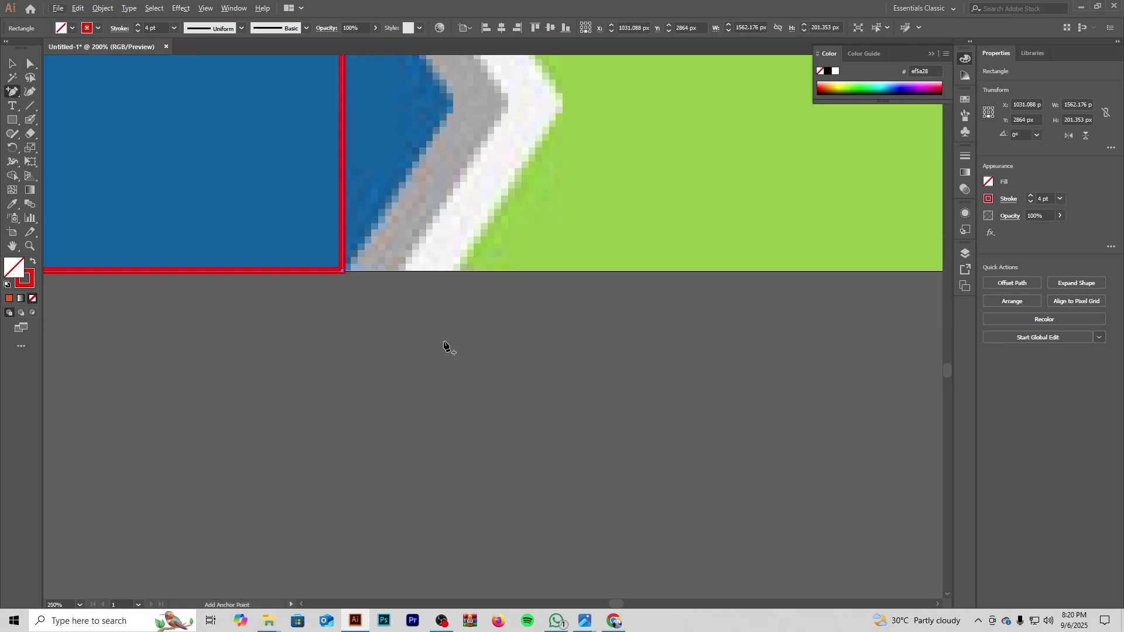
key("space")
left_click_drag(426, 302, 490, 443)
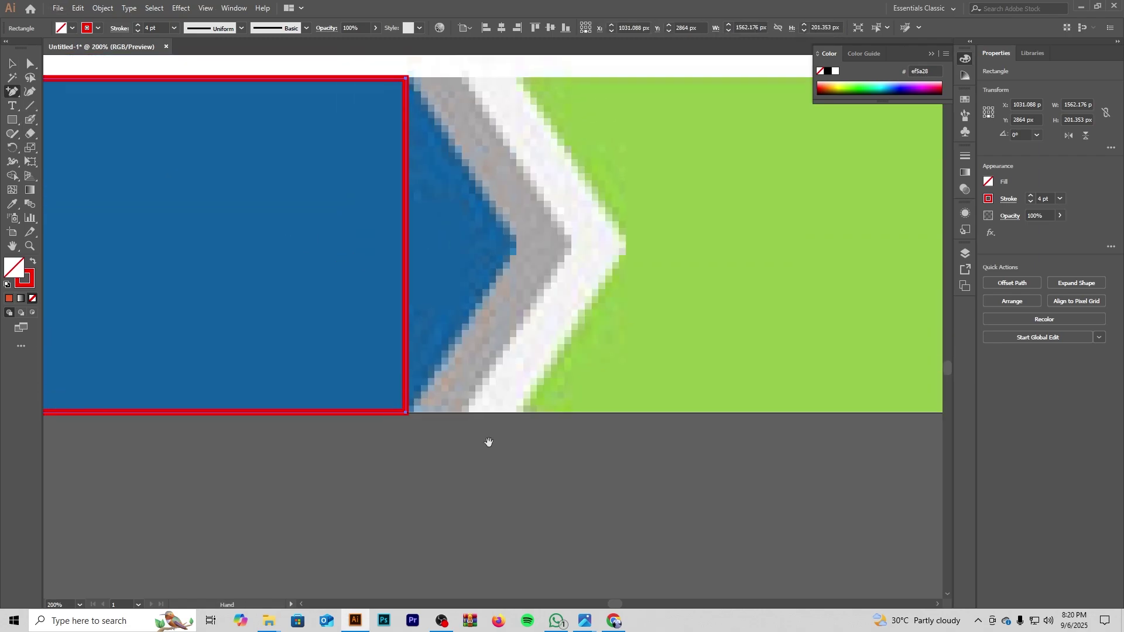
left_click(407, 245)
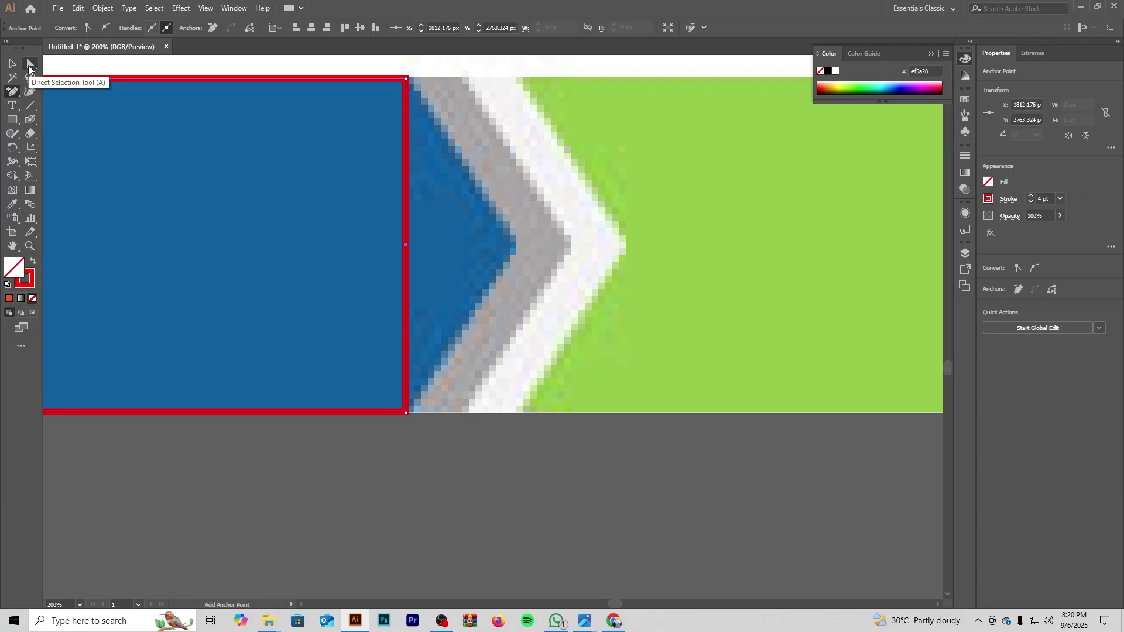
Step: Move the new anchor point horizontally to the blue arrow's tip, at X about 1877 px, to form a pointed end
left_click(30, 67)
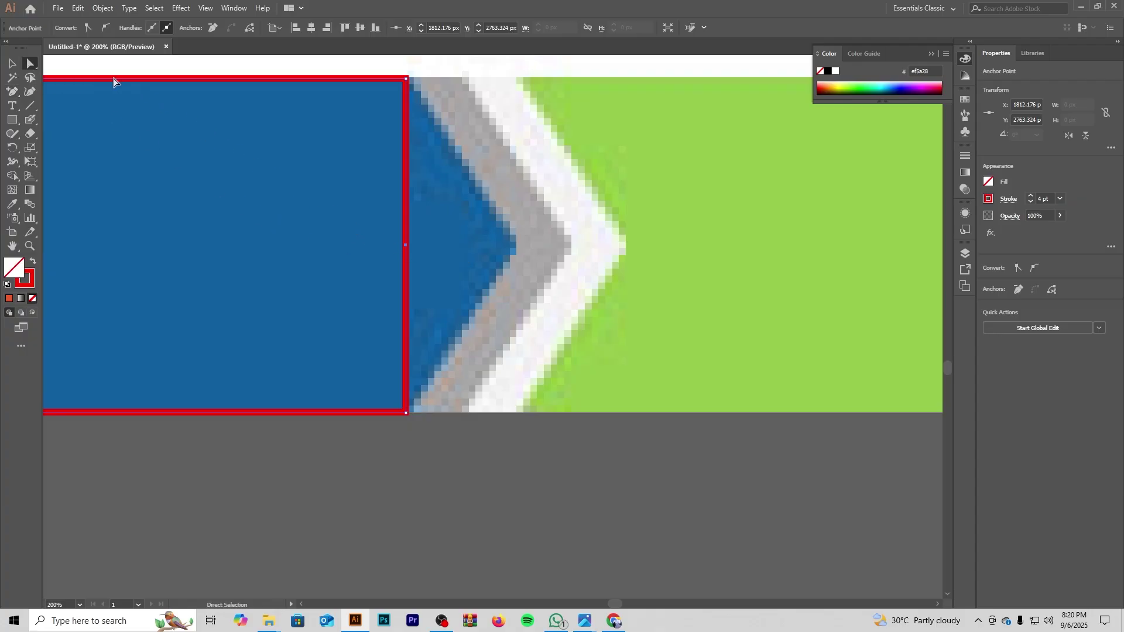
key("Right")
key("Right")
key("Right")
key("Right")
key("Right")
key("Right")
key("Right")
key("Right")
key("Right")
key("Right")
key("Right")
key("Right")
key("Right")
key("Right")
key("Right")
key("Right")
key("Right")
key("Right")
key("Right")
key("Right")
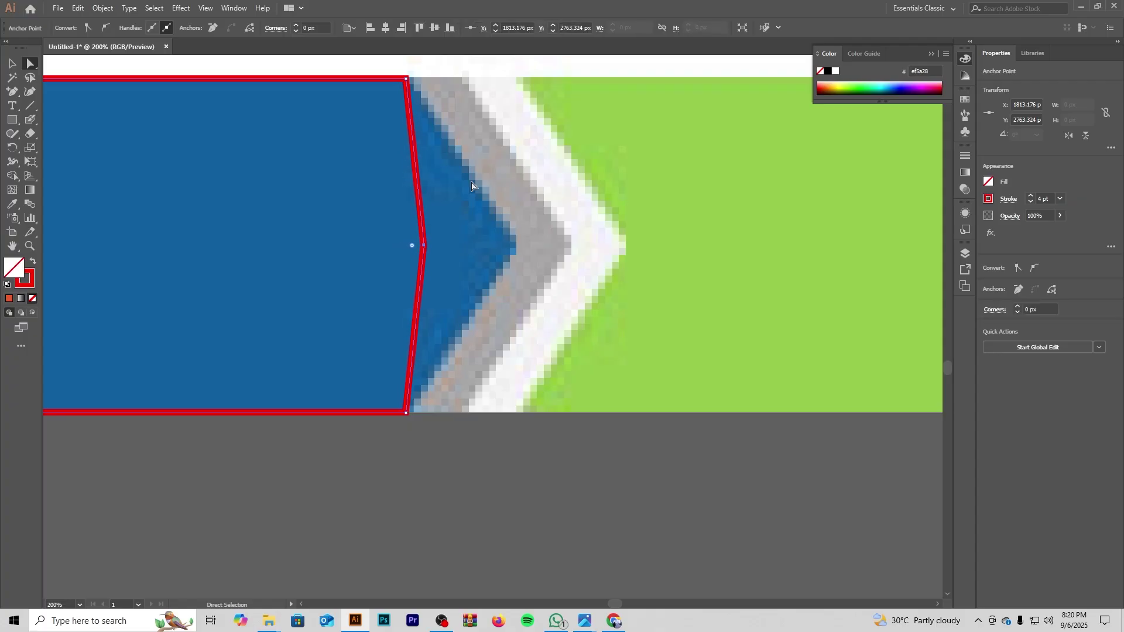
key("Right")
key("Right")
key("Right")
key("Right")
key("Right")
key("Right")
key("Right")
key("Right")
key("Right")
key("Right")
key("Right")
key("Right")
key("Right")
key("Right")
key("Right")
key("Right")
key("Right")
key("Right")
key("Right")
key("Right")
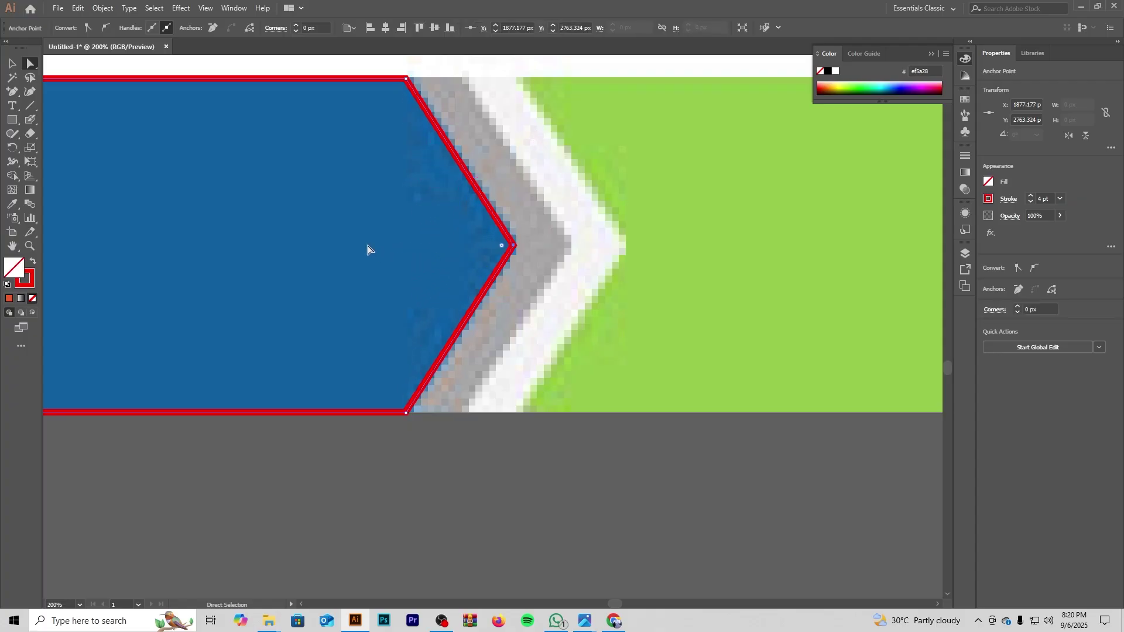
Step: Offset the blue arrow's outline in row 10 outward by 29 px with Miter joins and preview on
scroll(335, 225, "down", 3, "alt")
left_click_drag(314, 229, 532, 236)
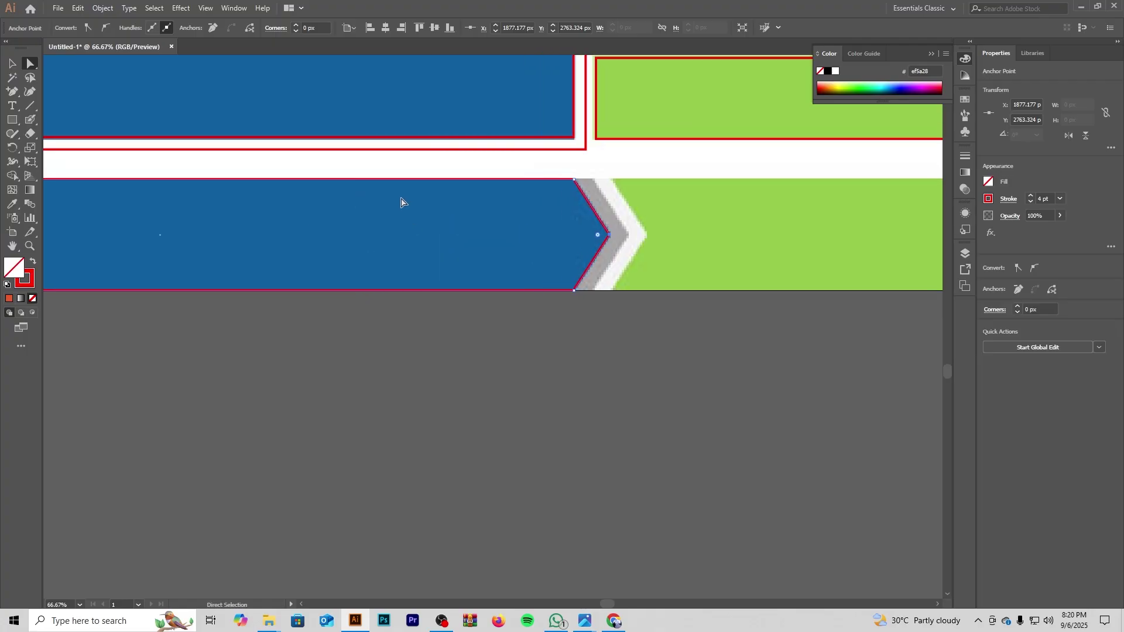
left_click(410, 171)
left_click(418, 180)
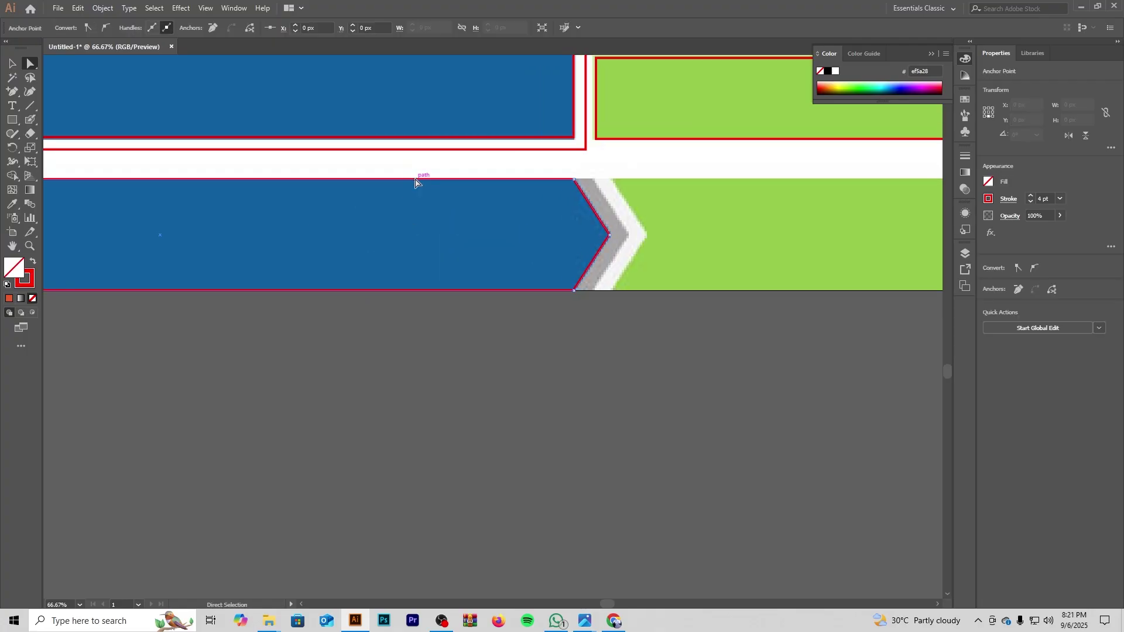
left_click(109, 9)
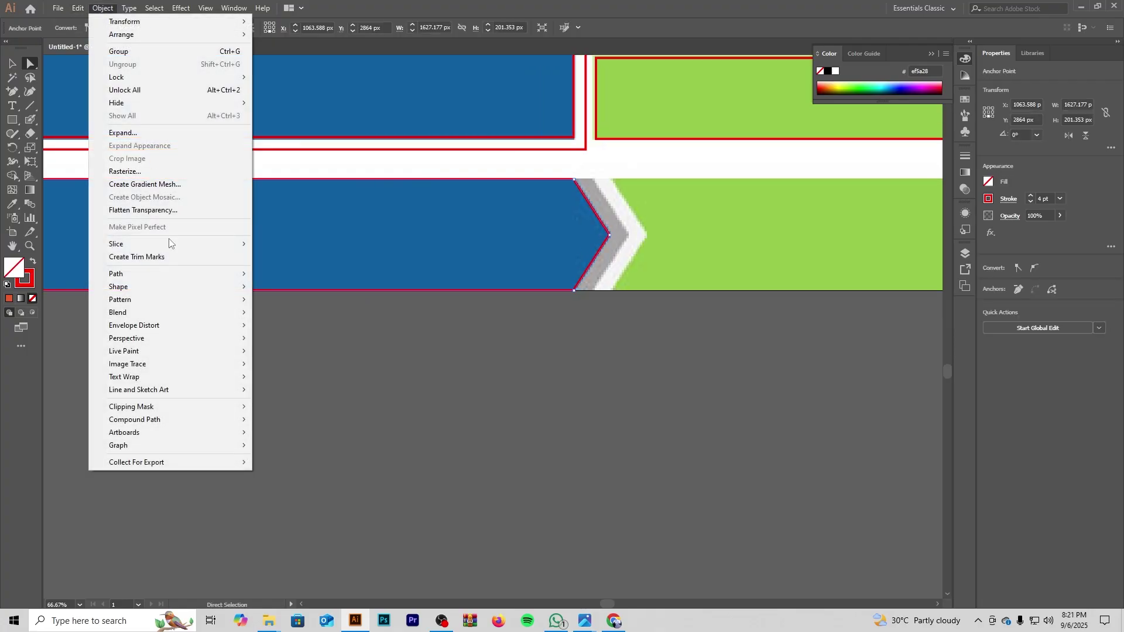
mouse_move(173, 276)
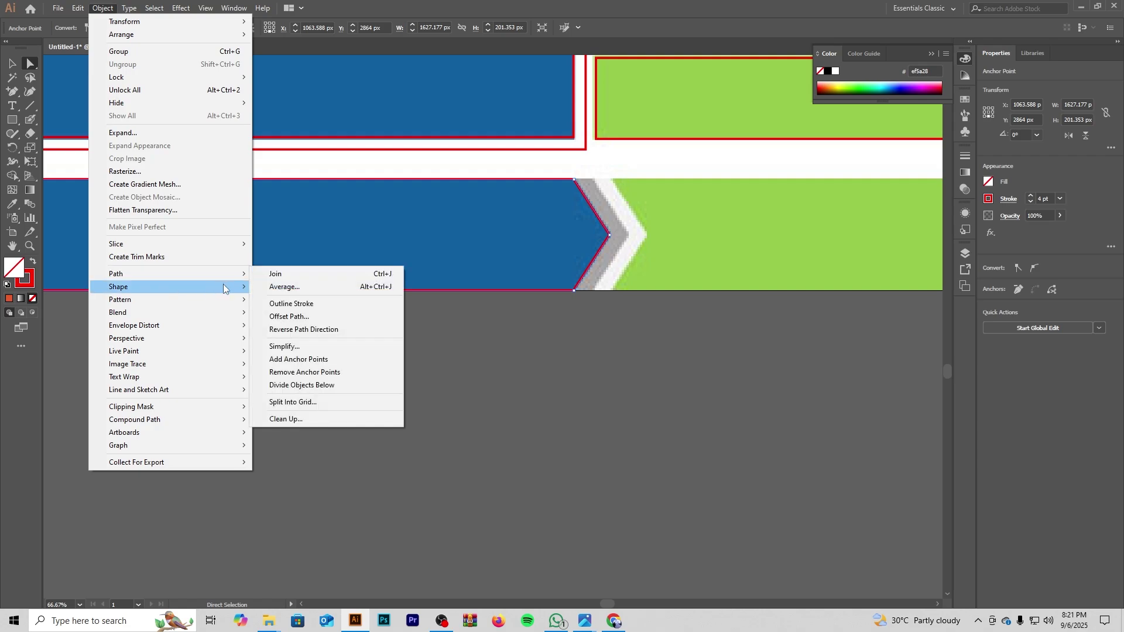
left_click(291, 317)
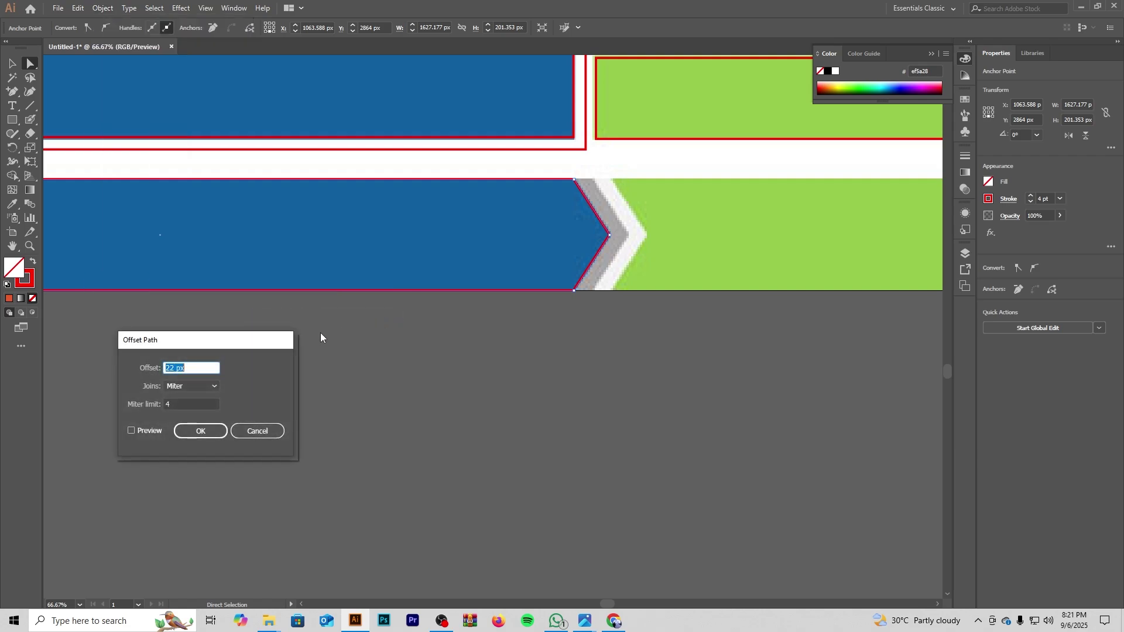
left_click(131, 432)
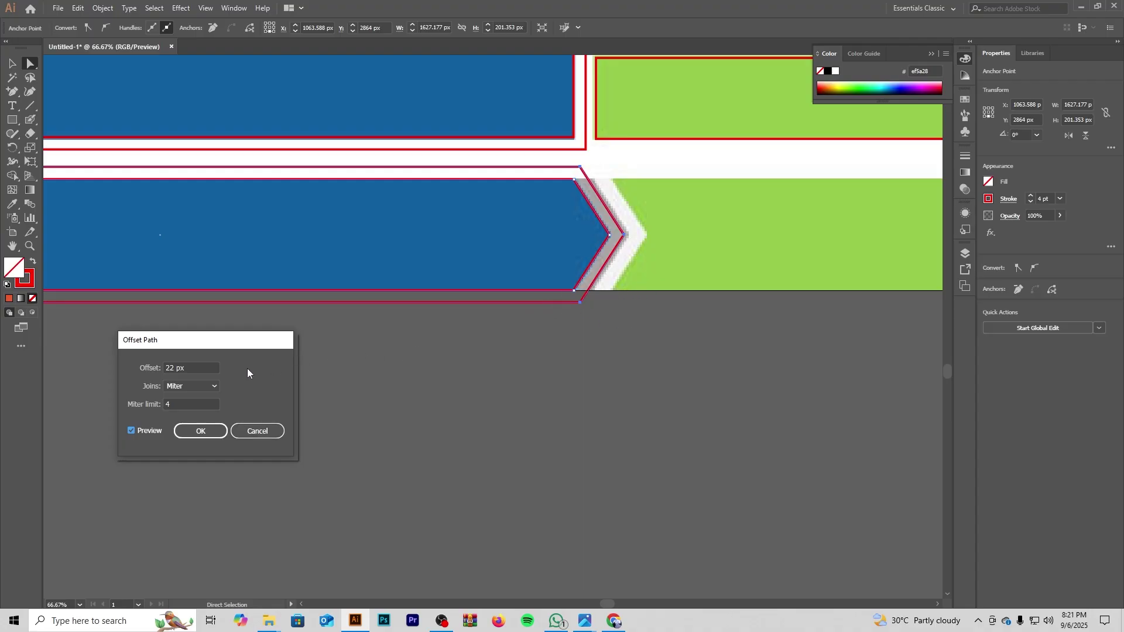
scroll(191, 362, "up", 2)
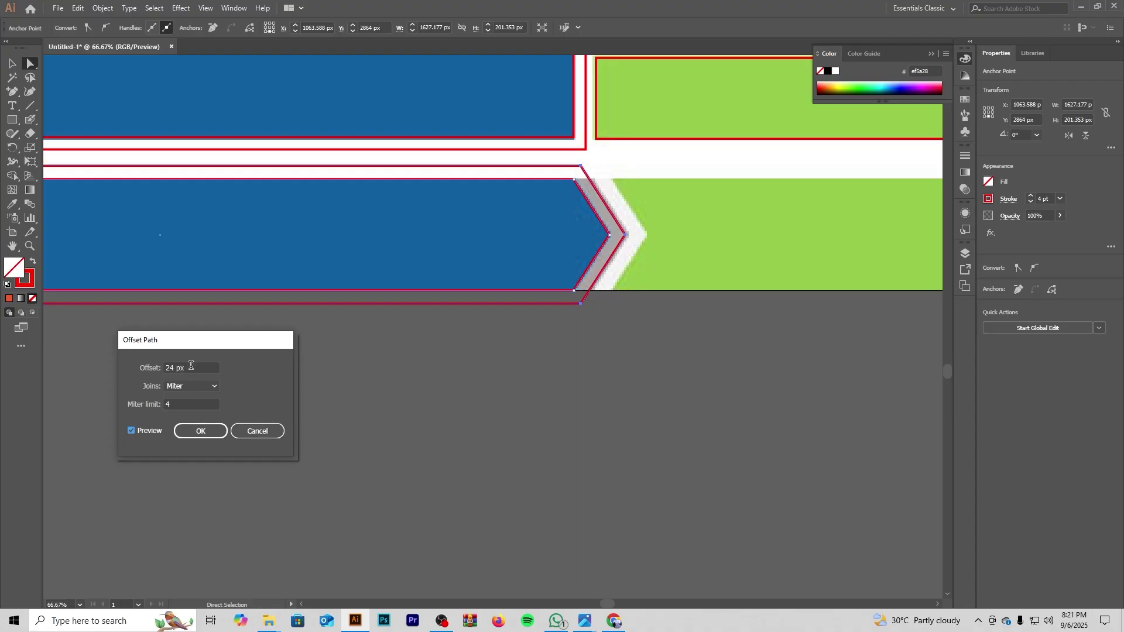
scroll(192, 366, "up", 4)
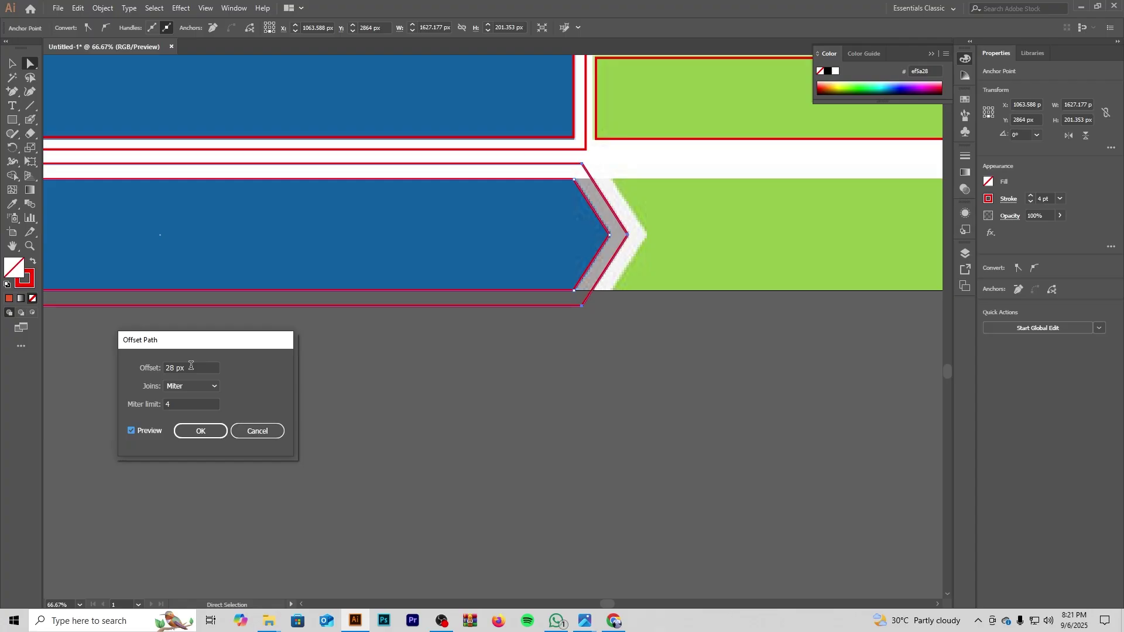
scroll(192, 365, "up", 1)
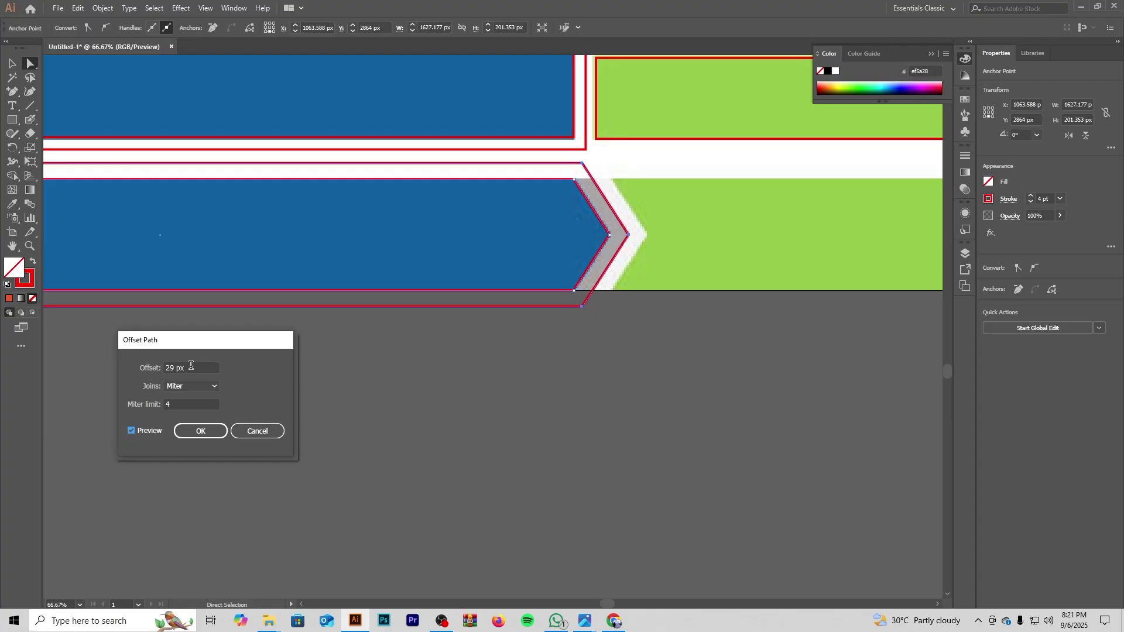
left_click(200, 431)
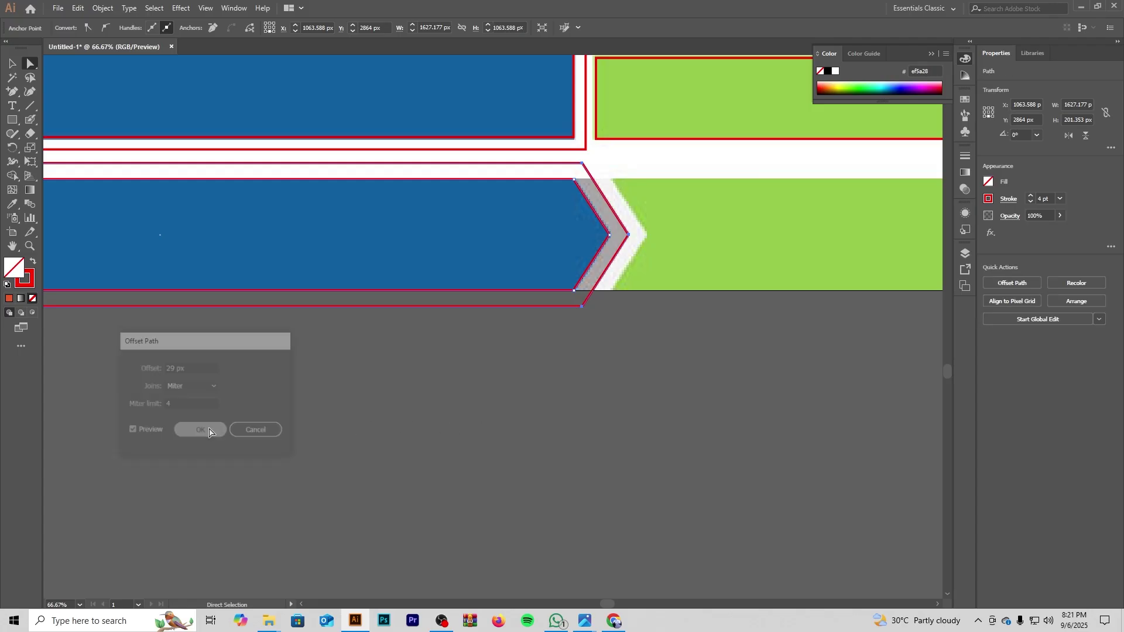
left_click(426, 454)
Step: Draw an outline rectangle about 116 by 199 px at the left end of the green bar in row 10
scroll(607, 411, "down", 1)
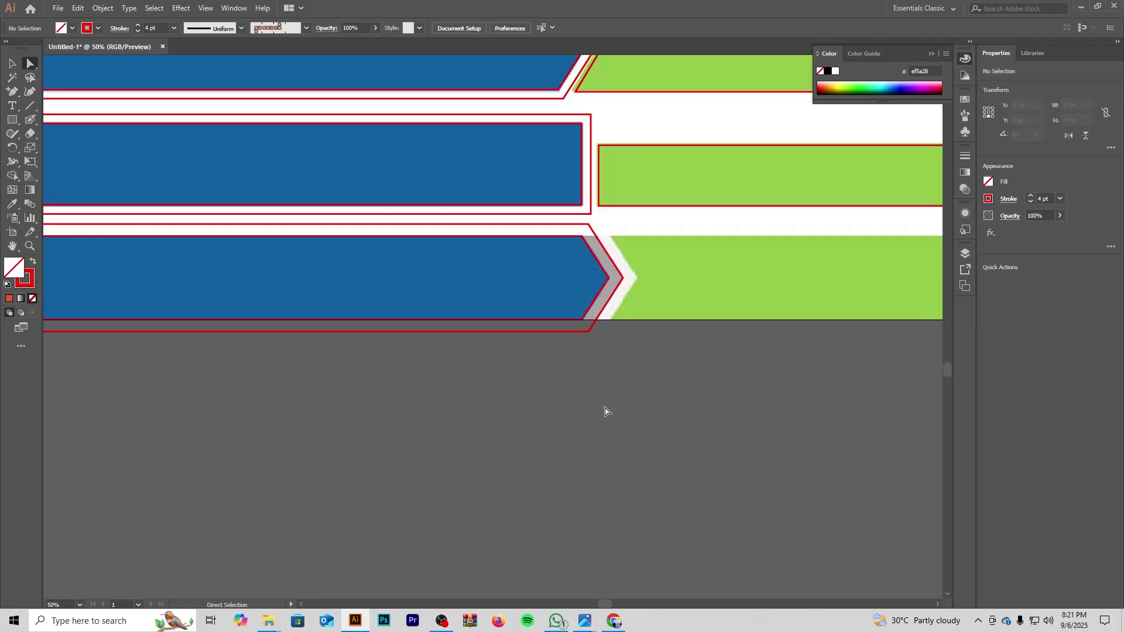
left_click_drag(724, 398, 161, 384)
left_click_drag(262, 402, 396, 389)
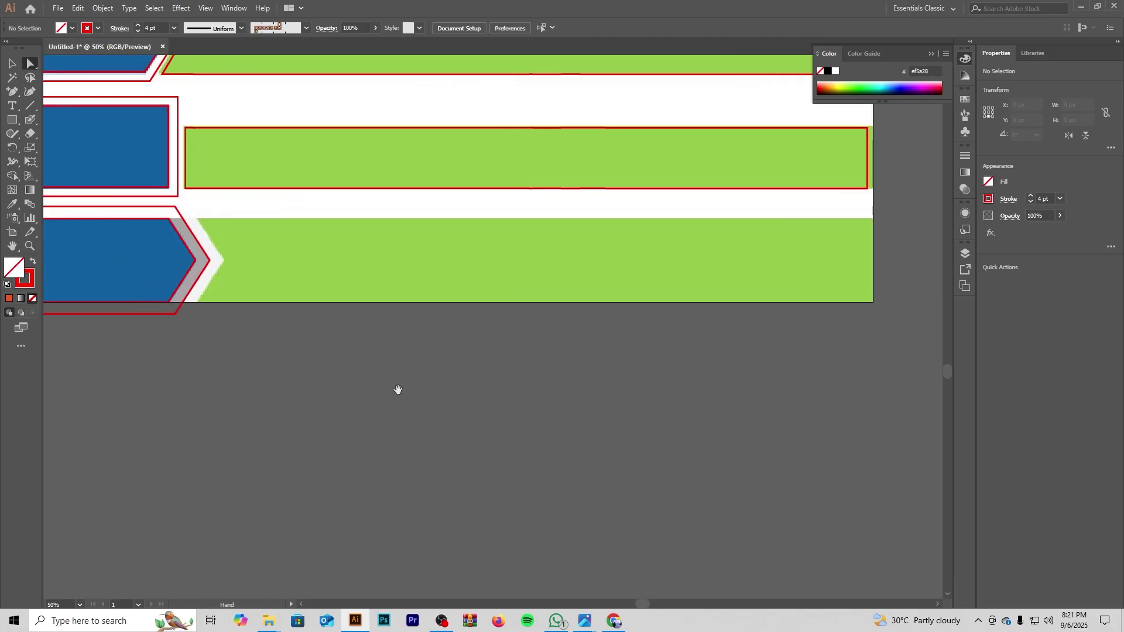
left_click(16, 117)
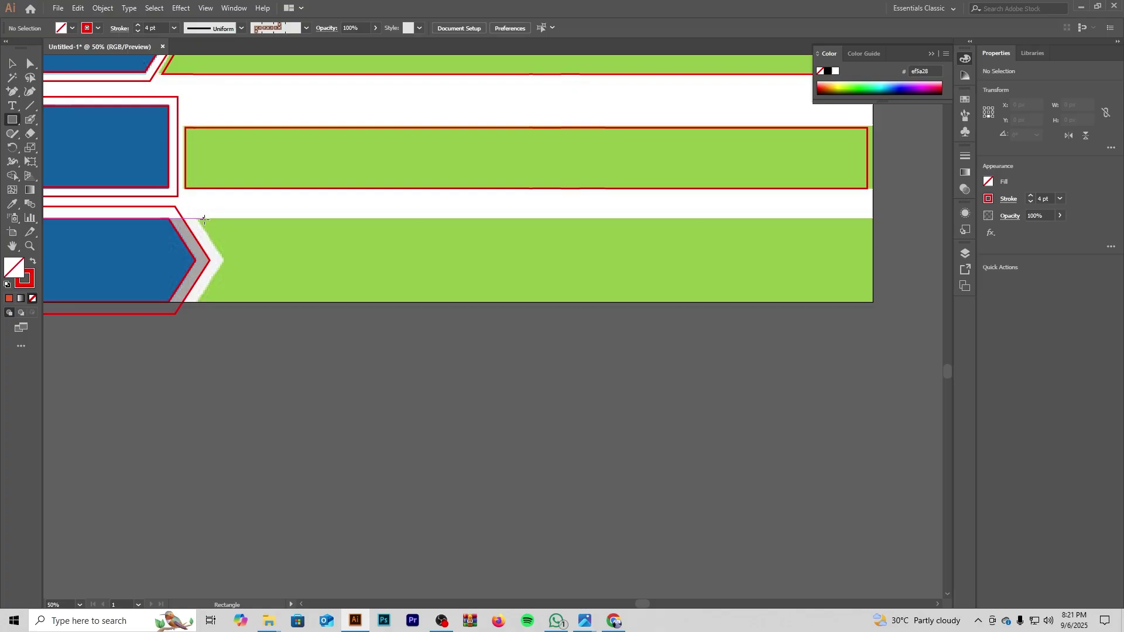
left_click_drag(204, 219, 305, 310)
scroll(236, 290, "up", 3)
left_click(10, 63)
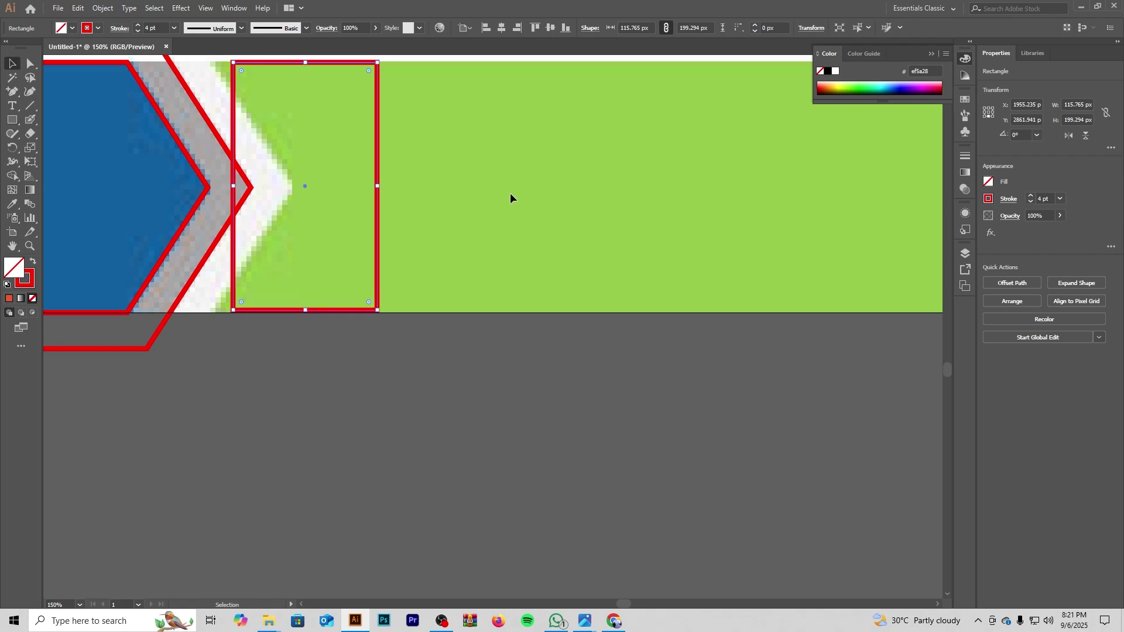
Step: Stretch row 10's green bar outline rightward to the artboard's edge, about 1614 px wide in total
left_click_drag(498, 192, 375, 254)
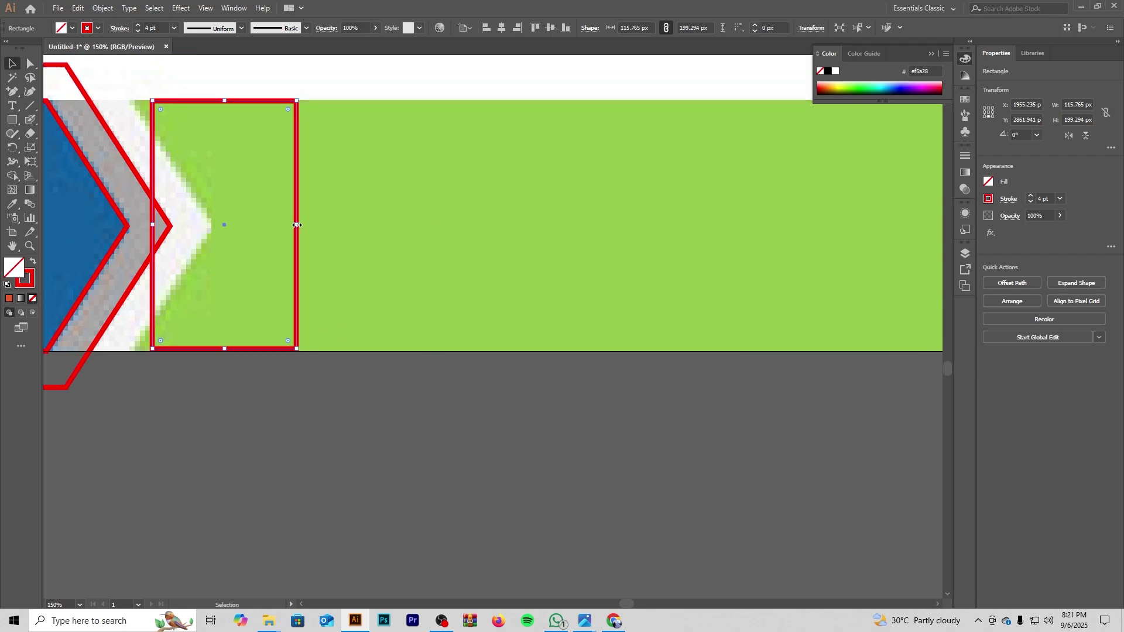
left_click_drag(297, 225, 241, 244)
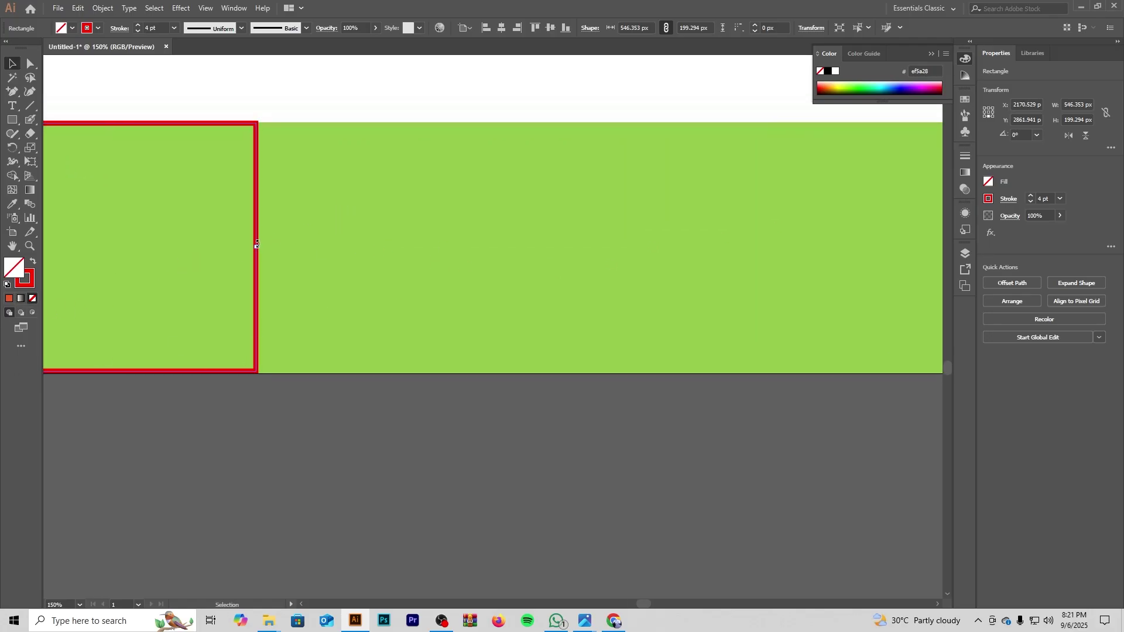
left_click_drag(257, 244, 625, 240)
left_click_drag(198, 267, 99, 315)
left_click_drag(156, 339, 908, 339)
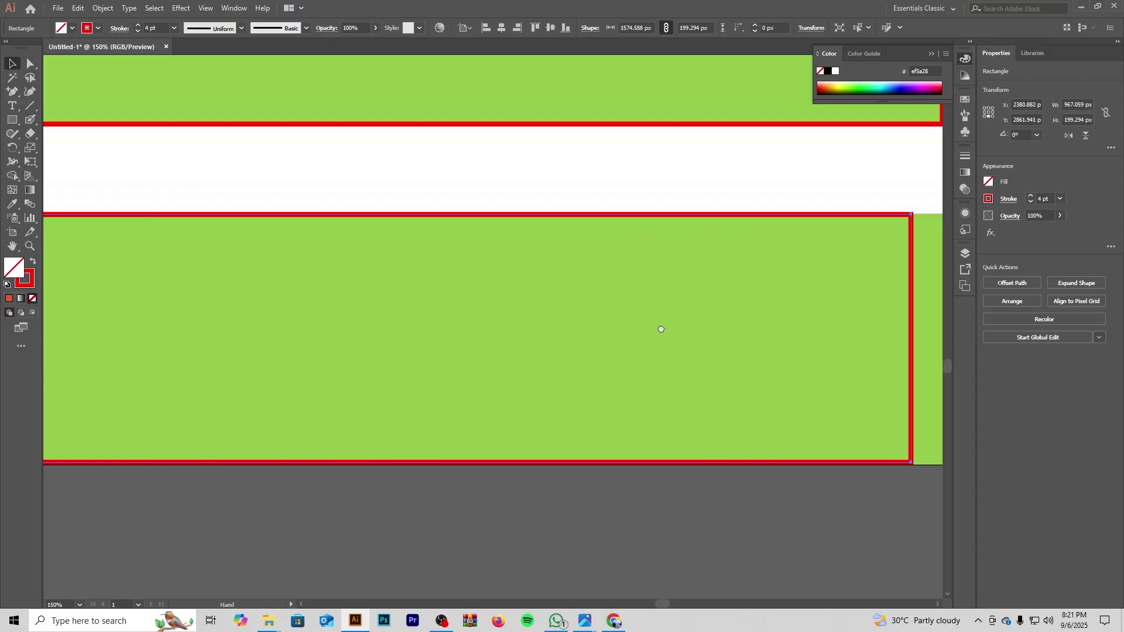
left_click_drag(660, 328, 82, 327)
left_click_drag(207, 331, 253, 330)
left_click(21, 327)
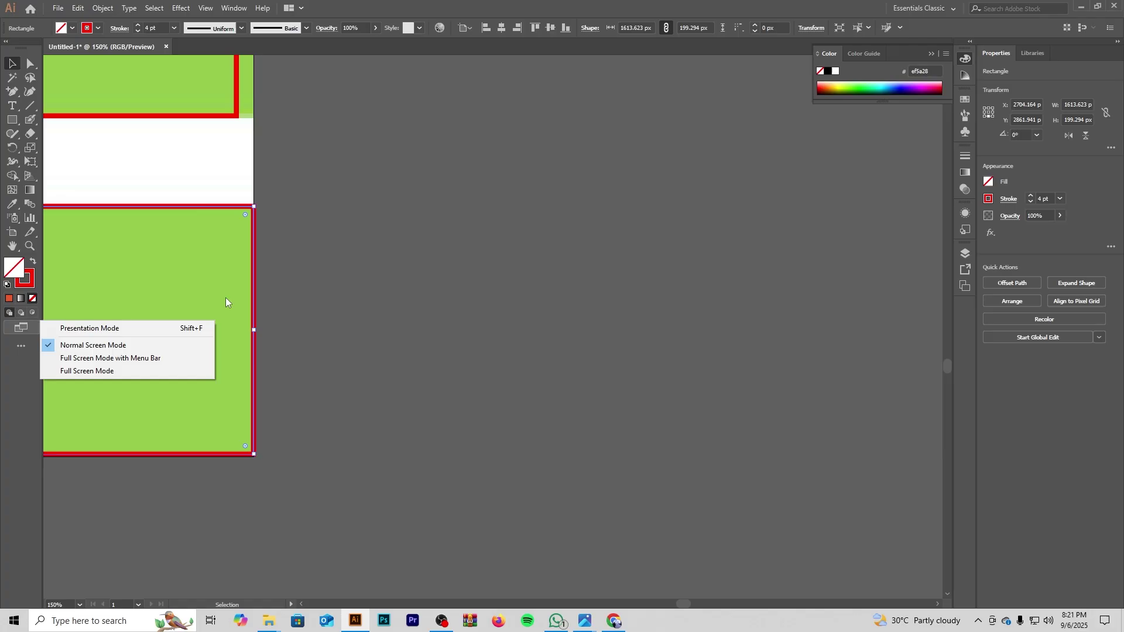
left_click(181, 261)
Step: Extend the left side of row 10's green bar outline to the green bar's outer corners, making it about 1630 px wide
left_click_drag(181, 261, 652, 253)
left_click_drag(372, 284, 782, 245)
left_click_drag(303, 271, 668, 249)
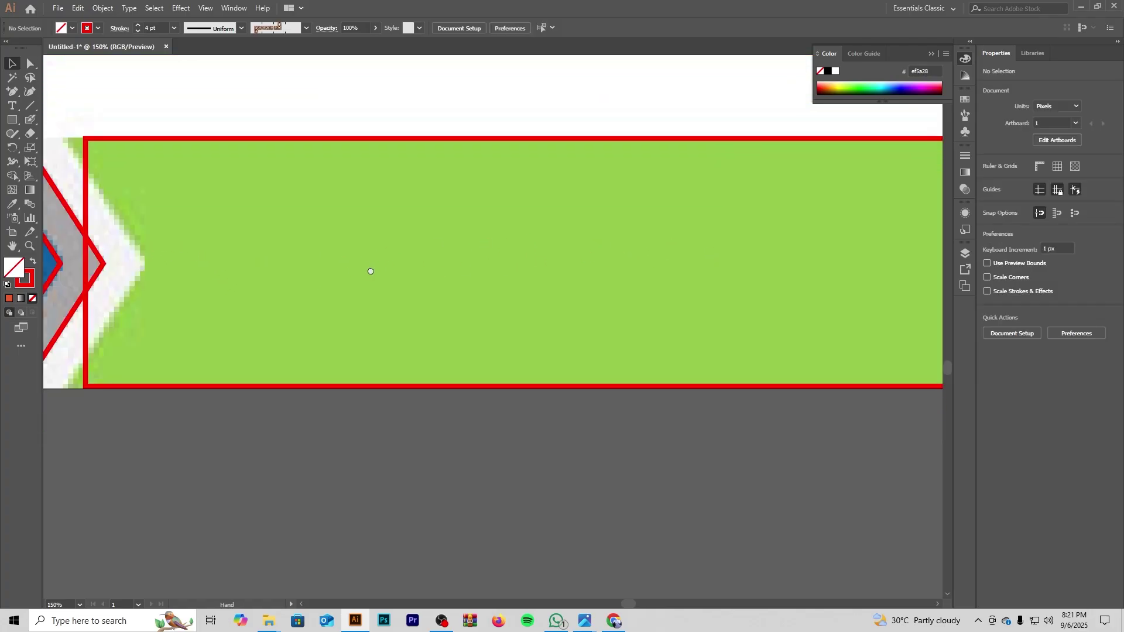
left_click_drag(370, 271, 810, 267)
scroll(492, 250, "right", 1)
scroll(507, 253, "up", 1)
scroll(515, 251, "right", 1)
scroll(539, 248, "up", 1)
scroll(539, 248, "up", 1)
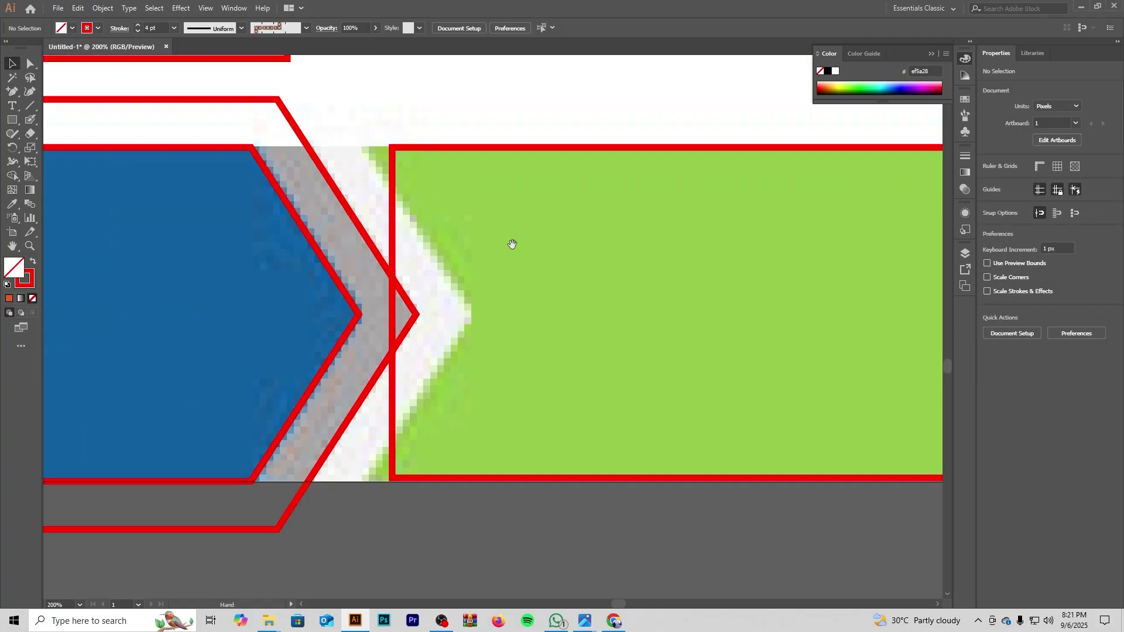
left_click_drag(513, 244, 600, 255)
left_click(481, 327)
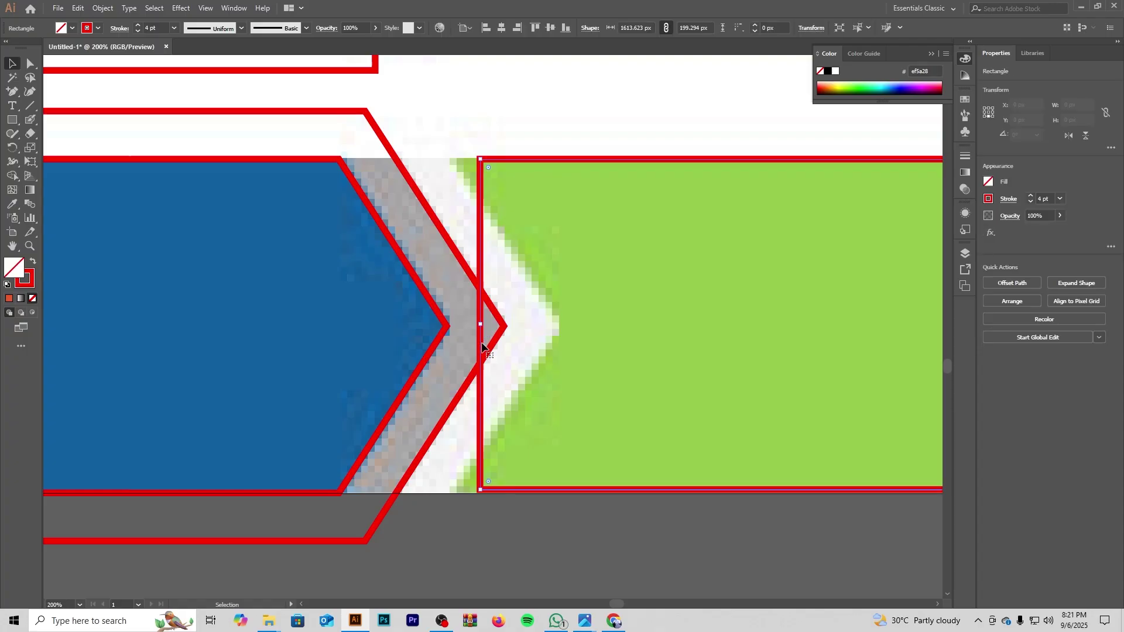
left_click_drag(481, 326, 452, 326)
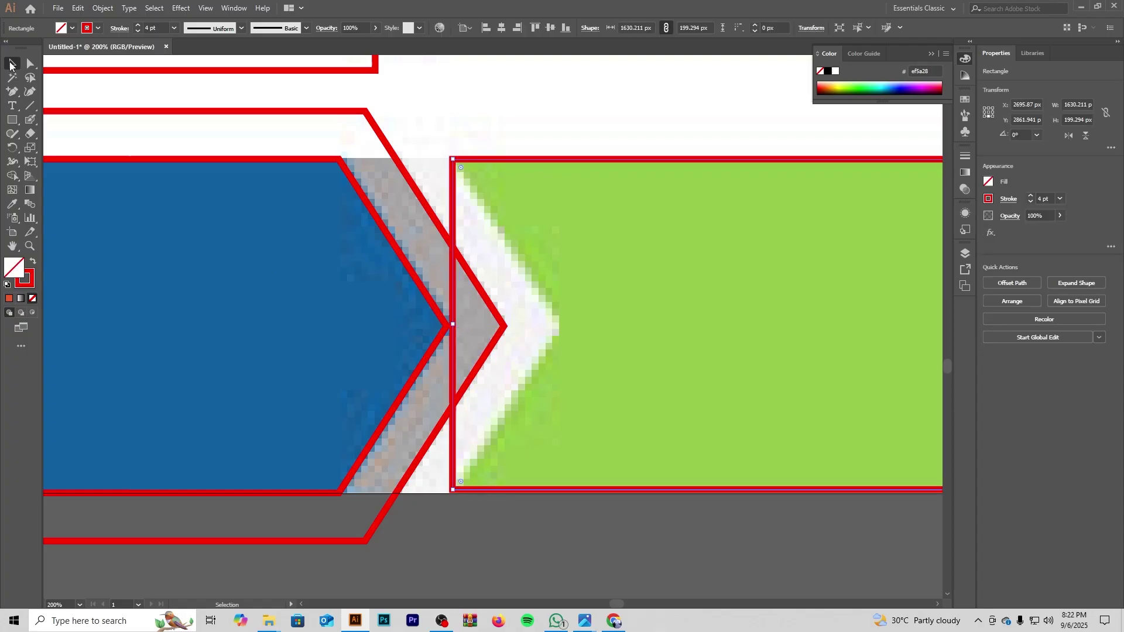
Step: Add an anchor point midway on the left side of row 10's green outline and shift it inward to X about 1948 px
left_click(11, 94)
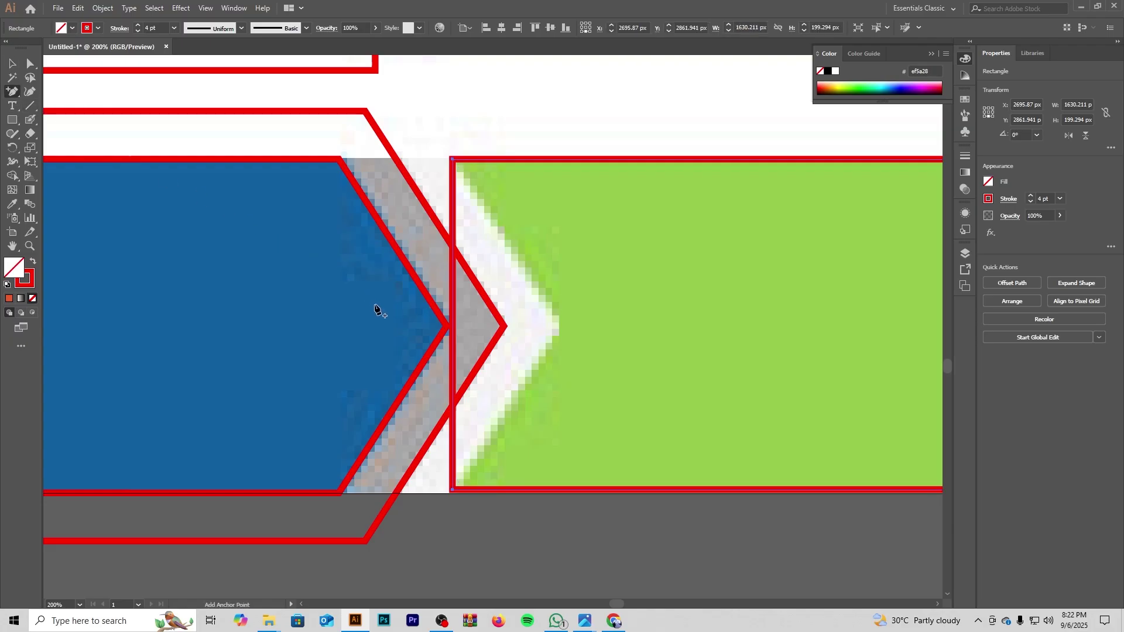
left_click(452, 326)
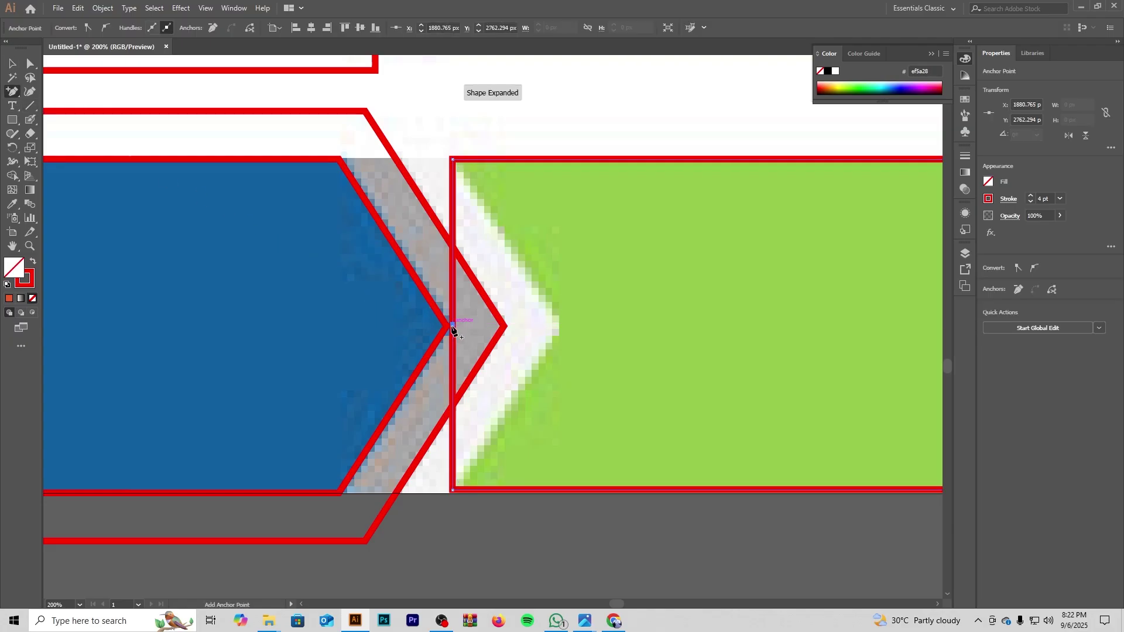
left_click(31, 68)
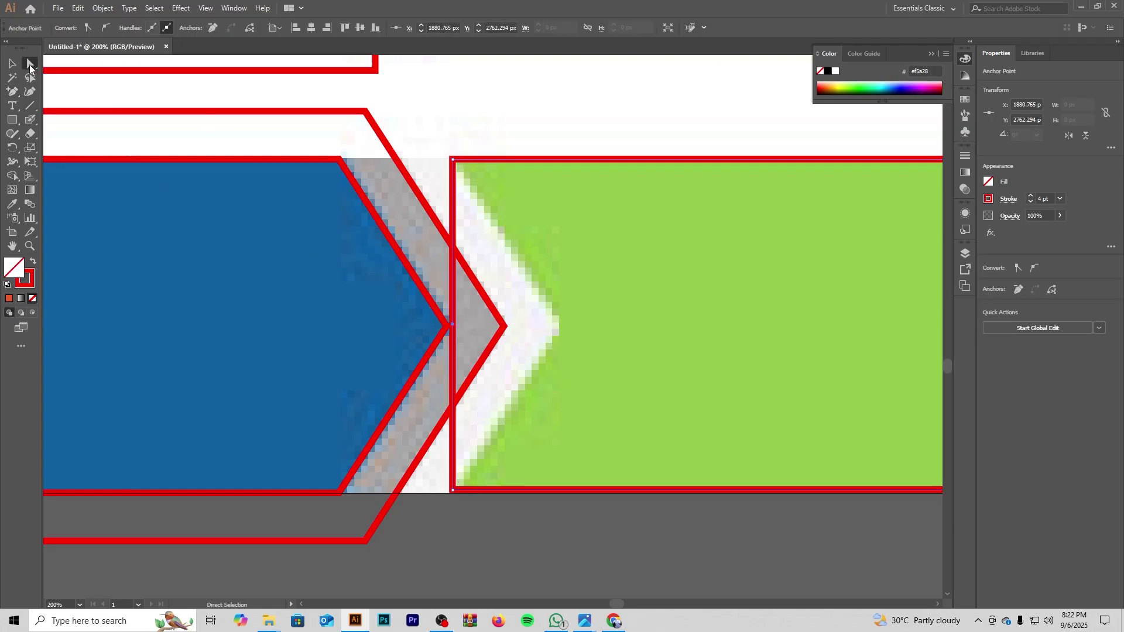
key("Right")
key("Right")
key("Right")
key("Right")
key("Right")
key("Right")
key("Right")
key("Right")
key("Right")
key("Right")
key("Right")
key("Right")
key("Right")
key("Right")
key("Right")
key("Right")
key("Right")
key("Right")
key("Right")
key("Right")
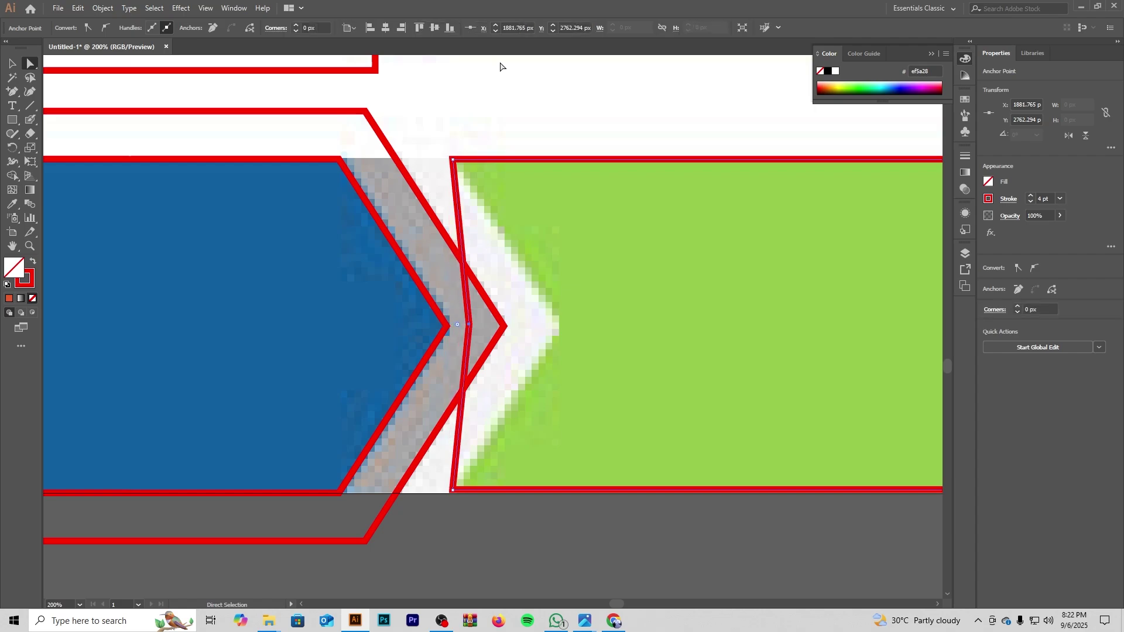
key("Right")
key("Right")
key("Right")
key("Right")
key("Right")
key("Right")
key("Right")
key("Right")
key("Right")
key("Right")
key("Right")
key("Right")
key("Right")
key("Right")
key("Right")
key("Right")
key("Right")
key("Right")
key("Right")
key("Right")
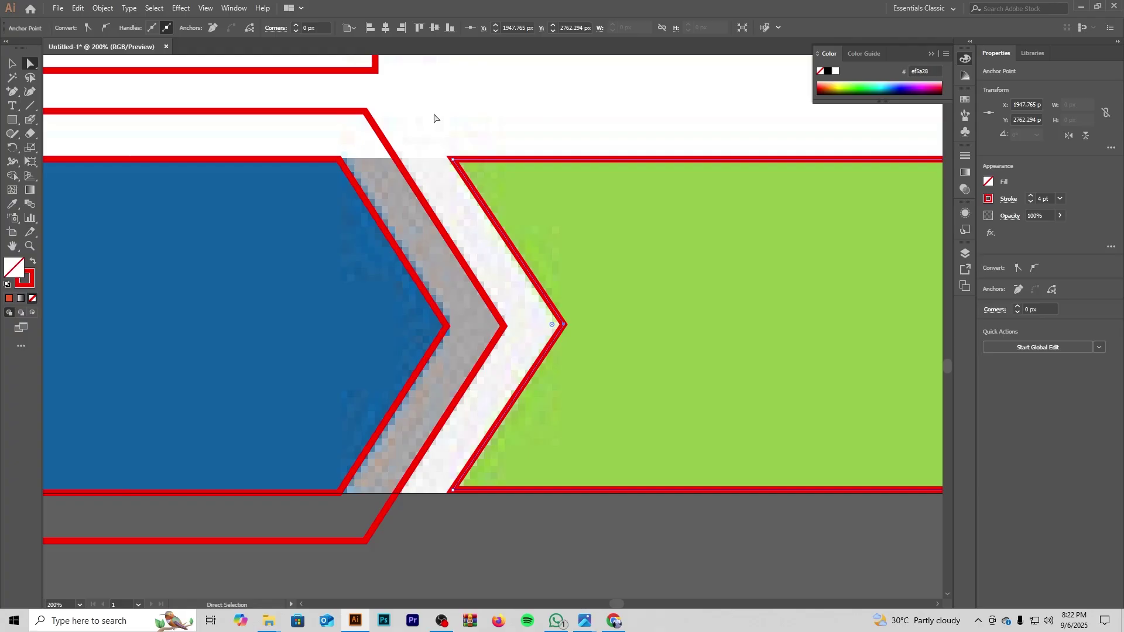
left_click(12, 64)
scroll(481, 89, "down", 5)
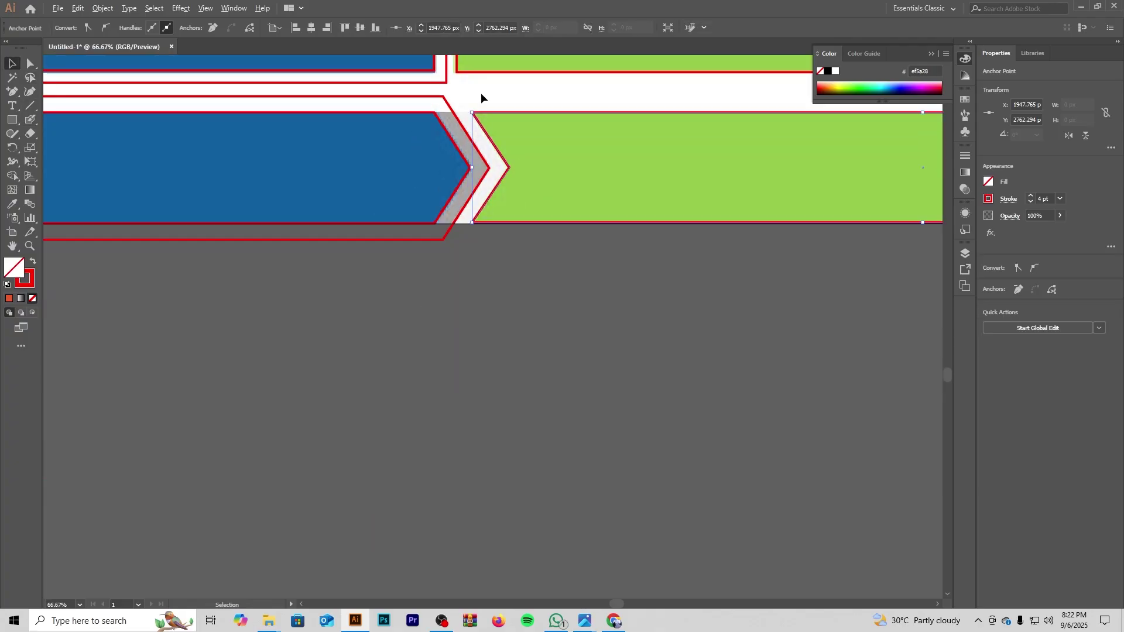
left_click(508, 288)
Step: Extend the right side of row 3's green bar outline toward the artboard edge, making it about 3257 px wide
scroll(508, 283, "down", 3)
left_click_drag(467, 281, 359, 434)
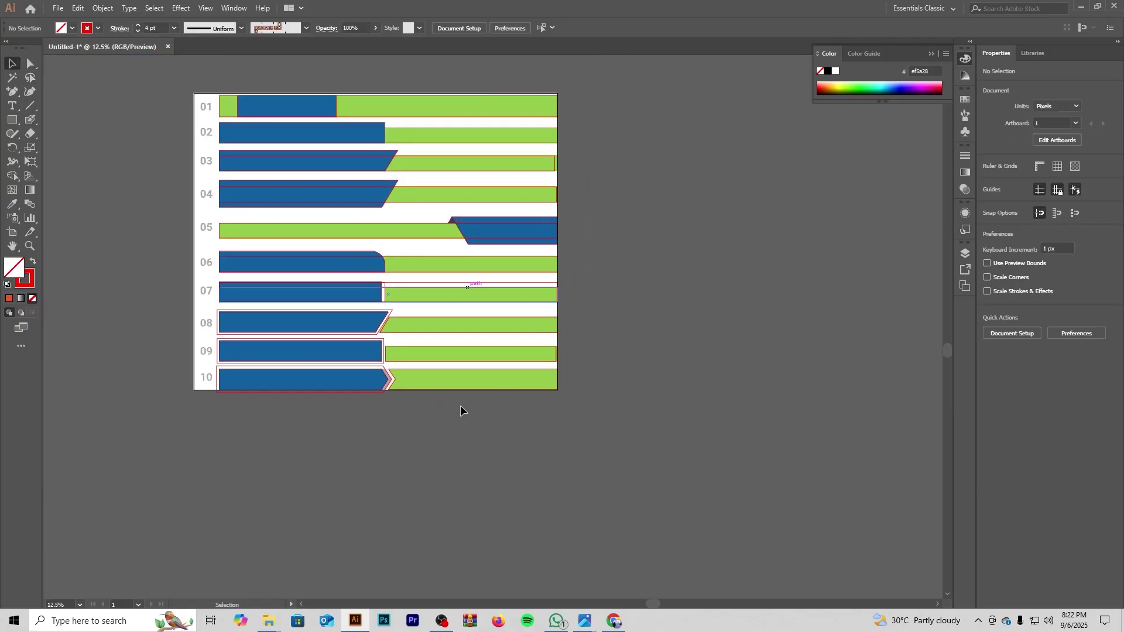
scroll(673, 276, "down", 1)
scroll(673, 276, "up", 2)
scroll(714, 288, "up", 1)
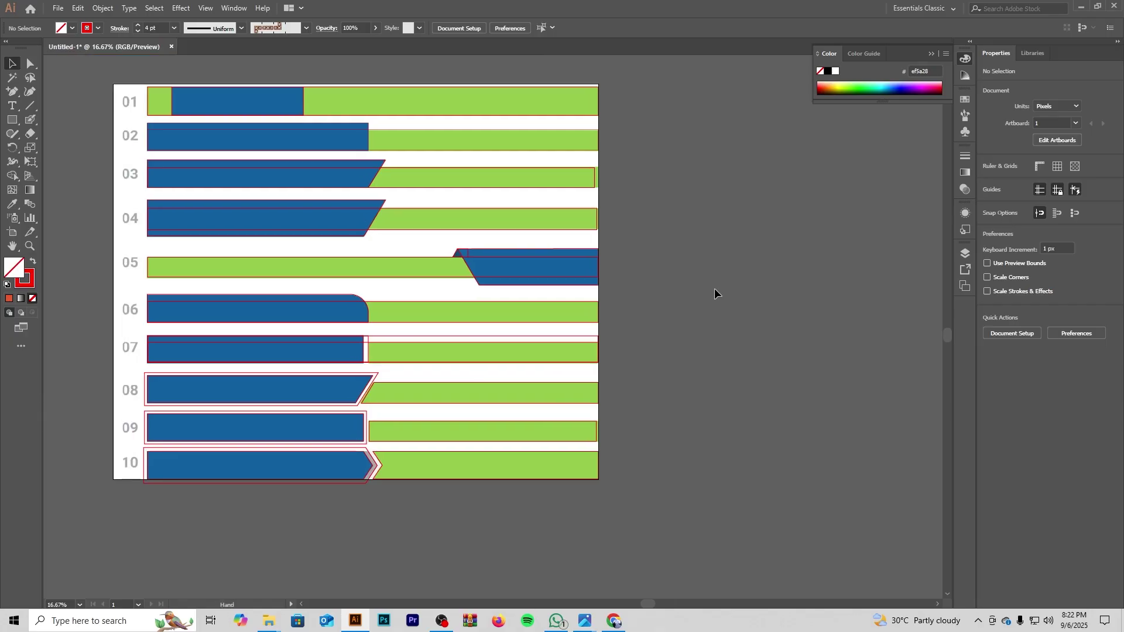
scroll(529, 273, "up", 3)
left_click_drag(421, 340, 273, 376)
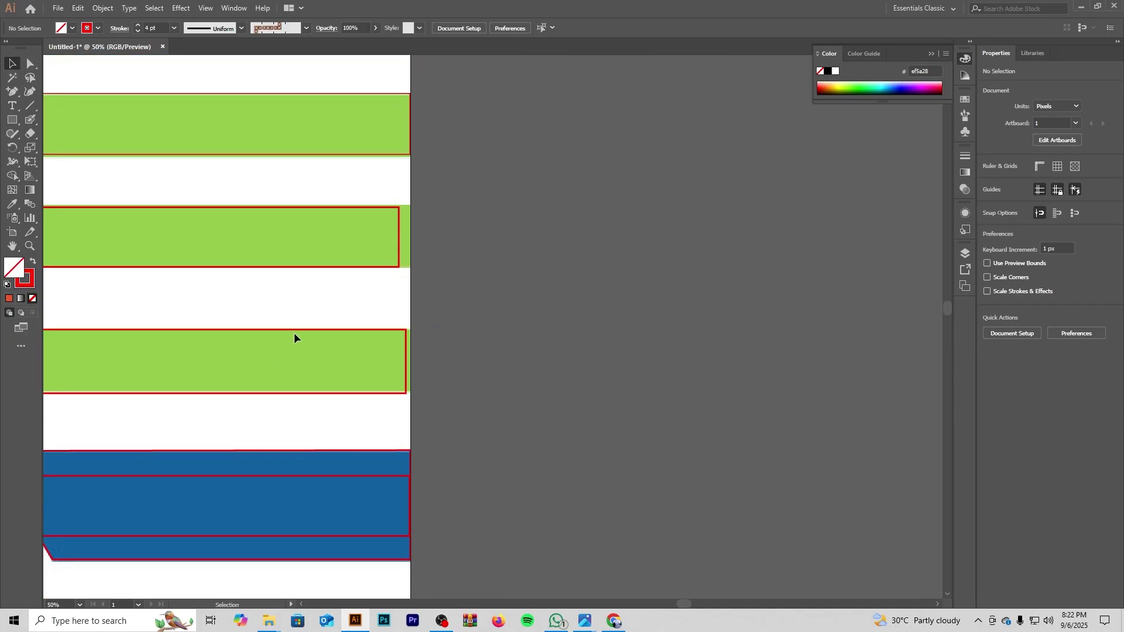
left_click_drag(288, 183, 288, 277)
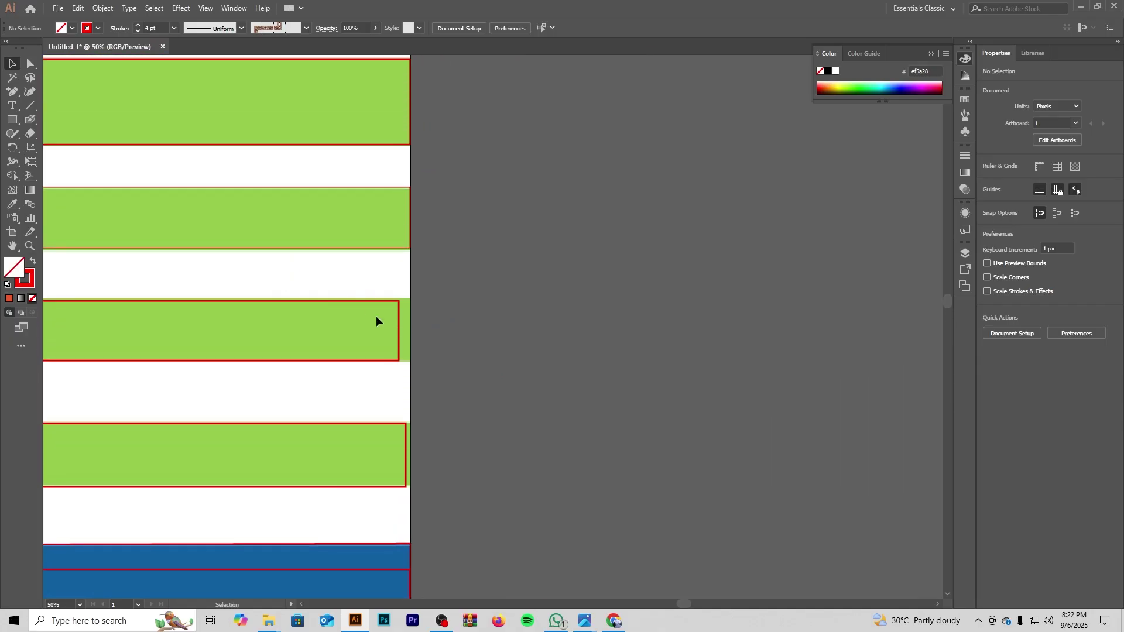
left_click(400, 343)
scroll(400, 340, "up", 4)
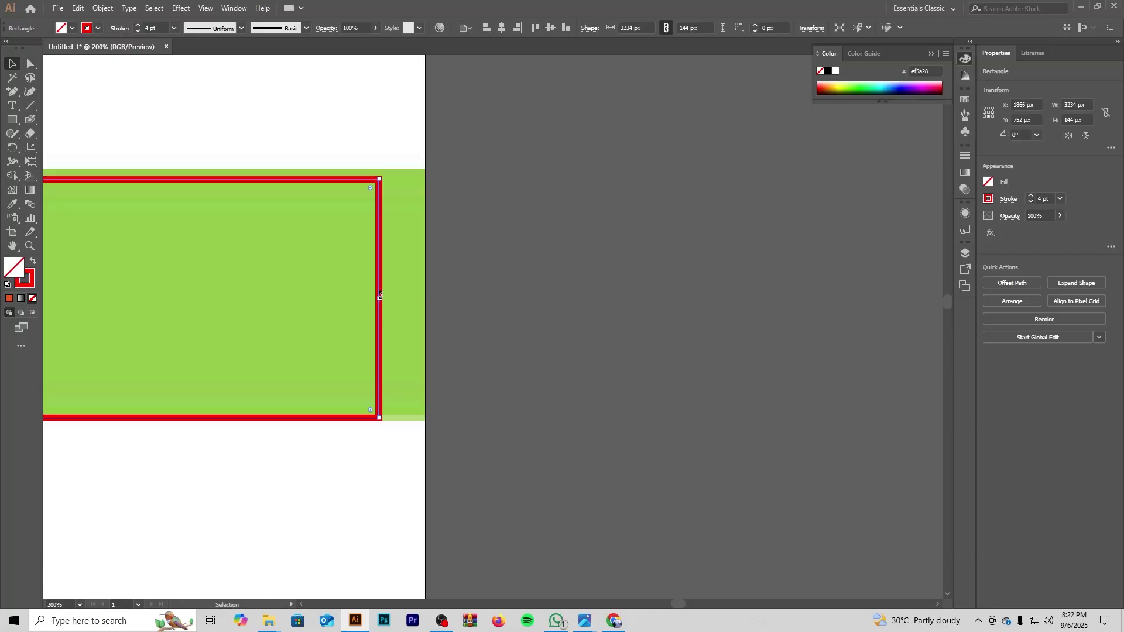
left_click_drag(379, 295, 419, 302)
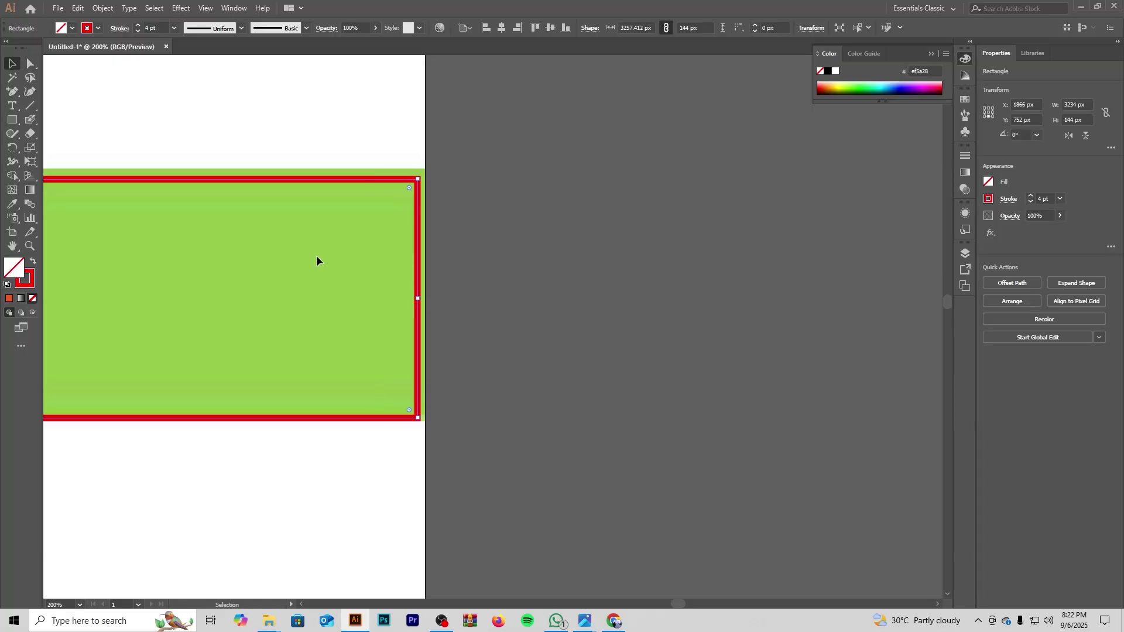
Step: Raise the top edge of row 3's green outline to the bar's upper edge, making it about 150 px high
left_click_drag(179, 227, 478, 296)
left_click_drag(176, 294, 652, 249)
scroll(349, 295, "down", 2)
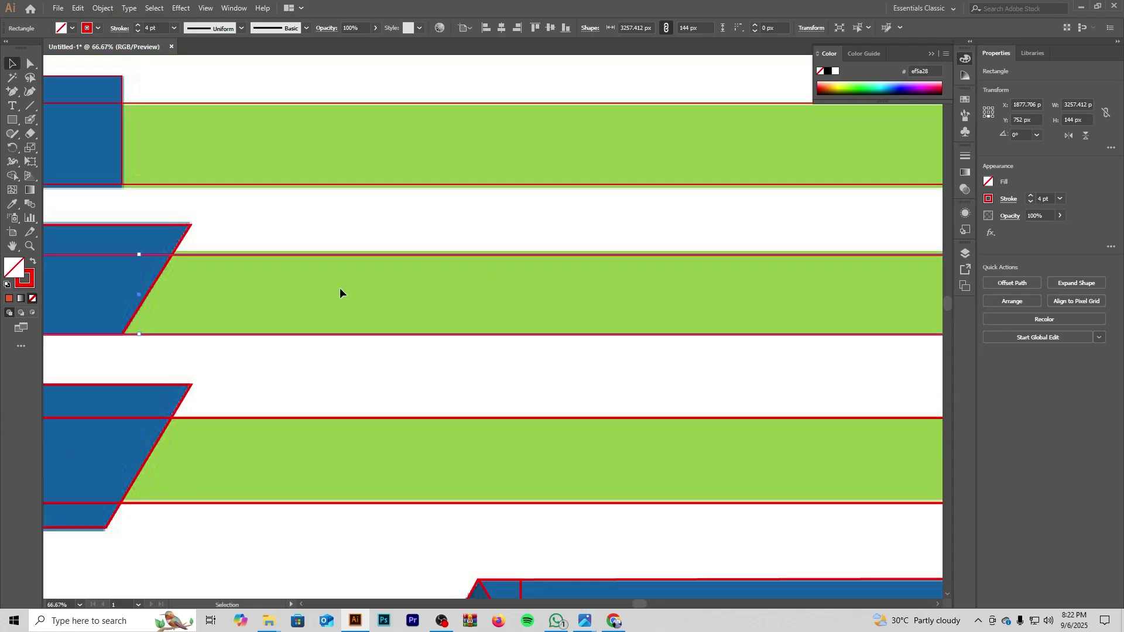
scroll(514, 300, "up", 2)
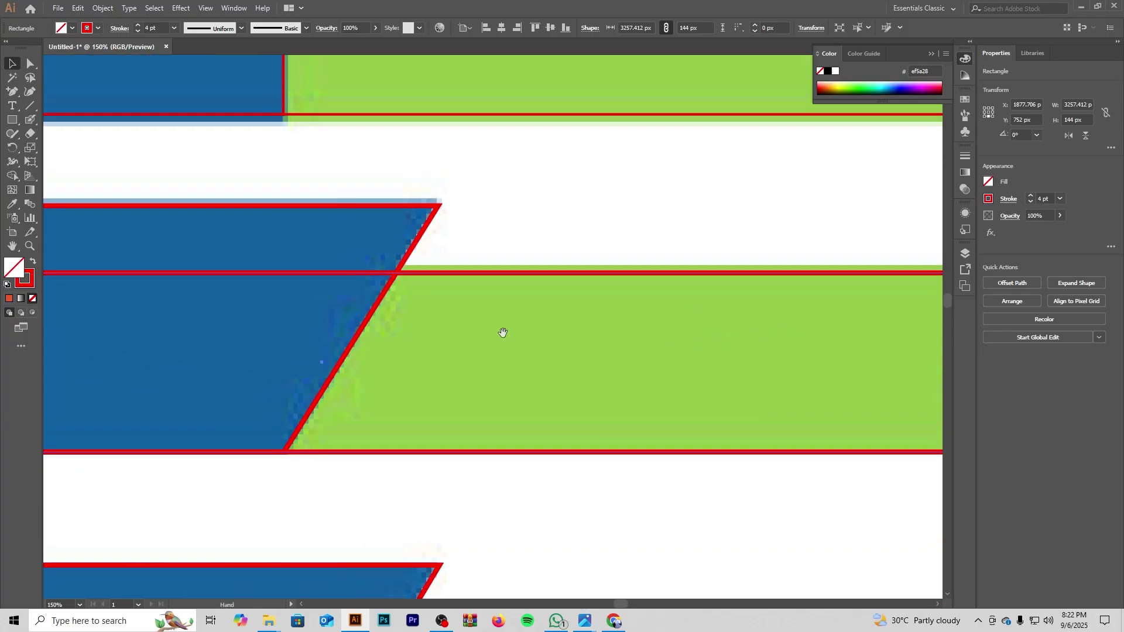
left_click_drag(324, 274, 323, 265)
left_click(535, 347)
scroll(535, 348, "down", 2)
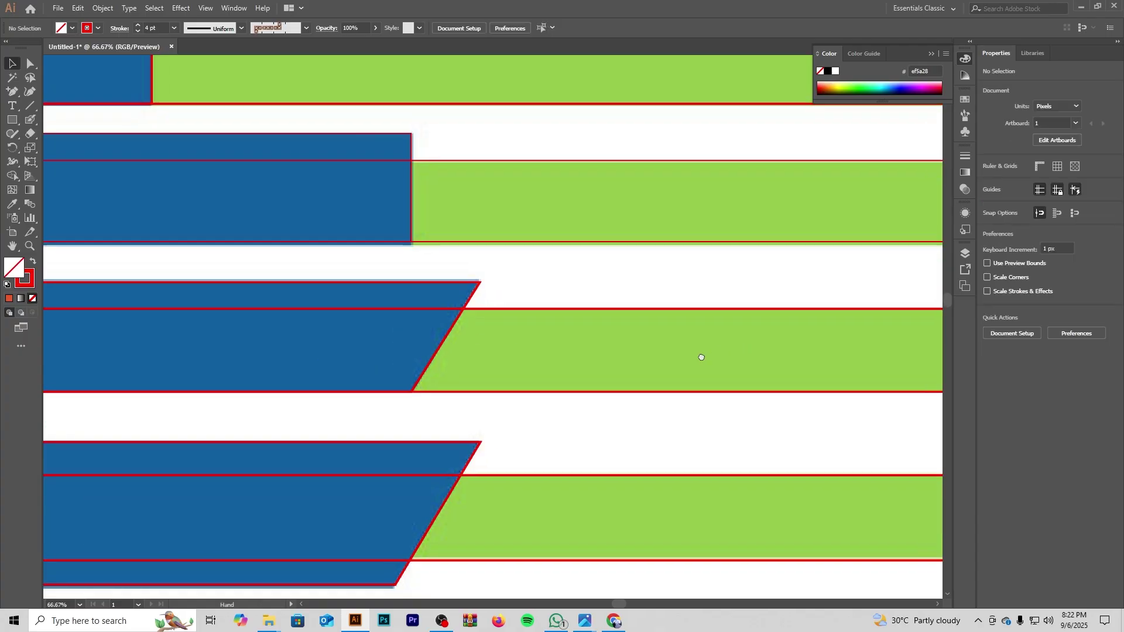
Step: Widen row 3's green outline to about 3262 px so its right side meets the artboard edge
left_click_drag(813, 350, 243, 339)
left_click_drag(584, 367, 435, 360)
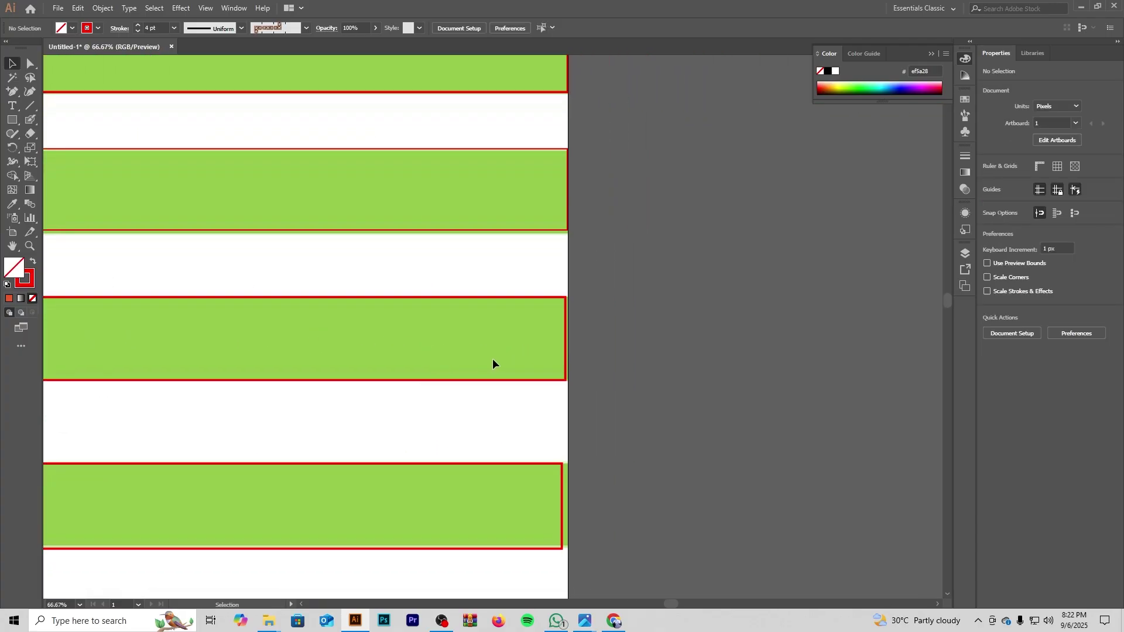
scroll(494, 358, "up", 2)
left_click_drag(572, 331, 247, 351)
scroll(314, 345, "up", 3)
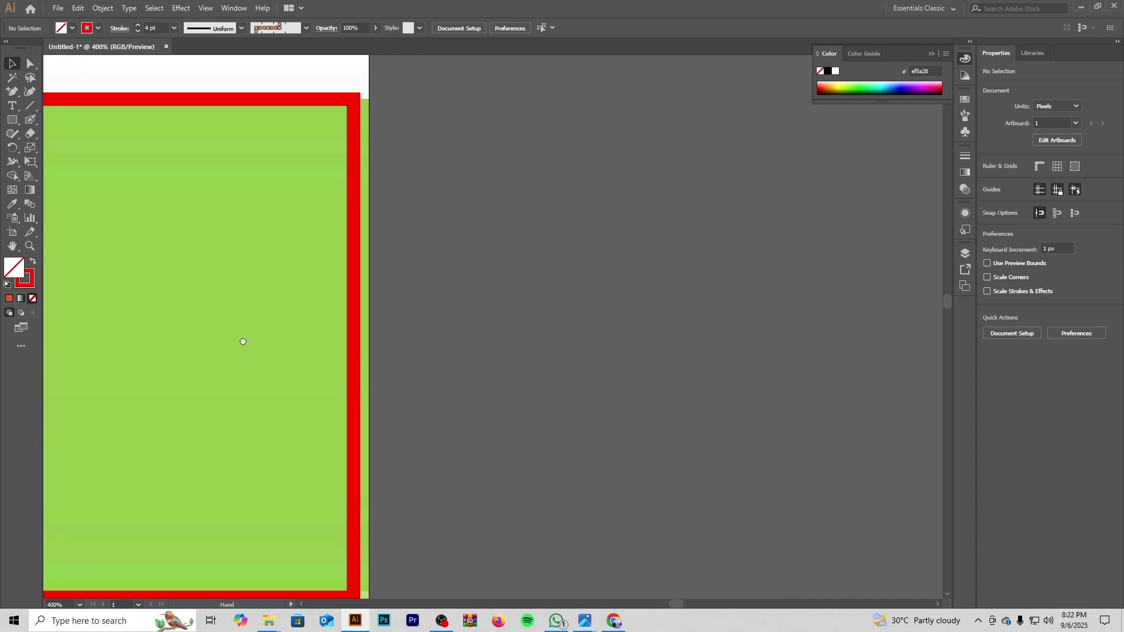
left_click(329, 384)
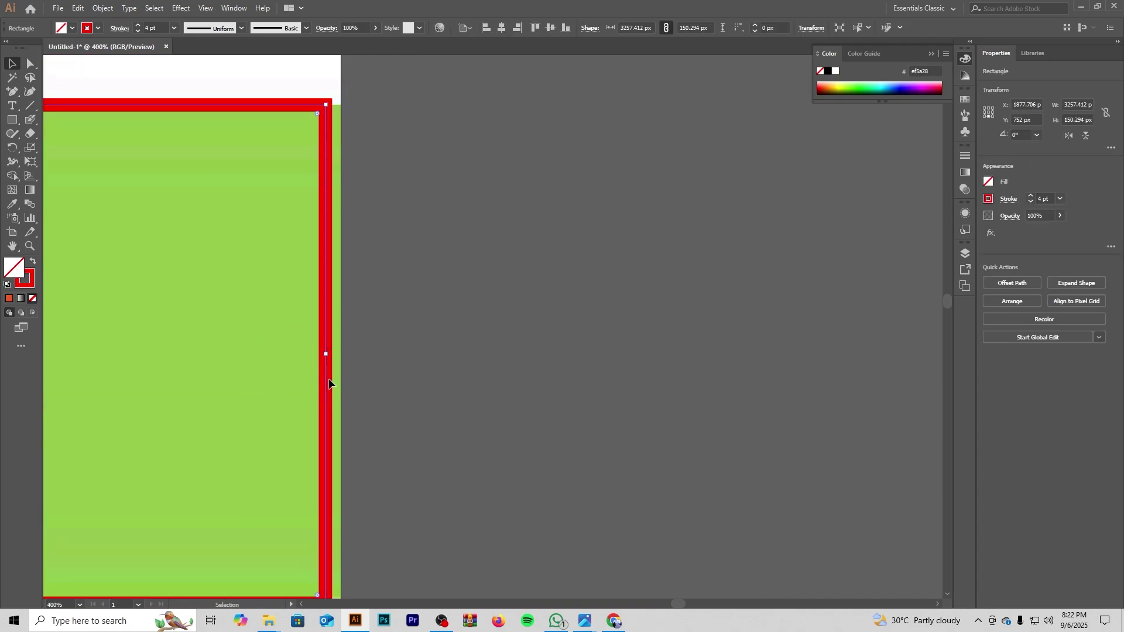
left_click_drag(327, 355, 343, 356)
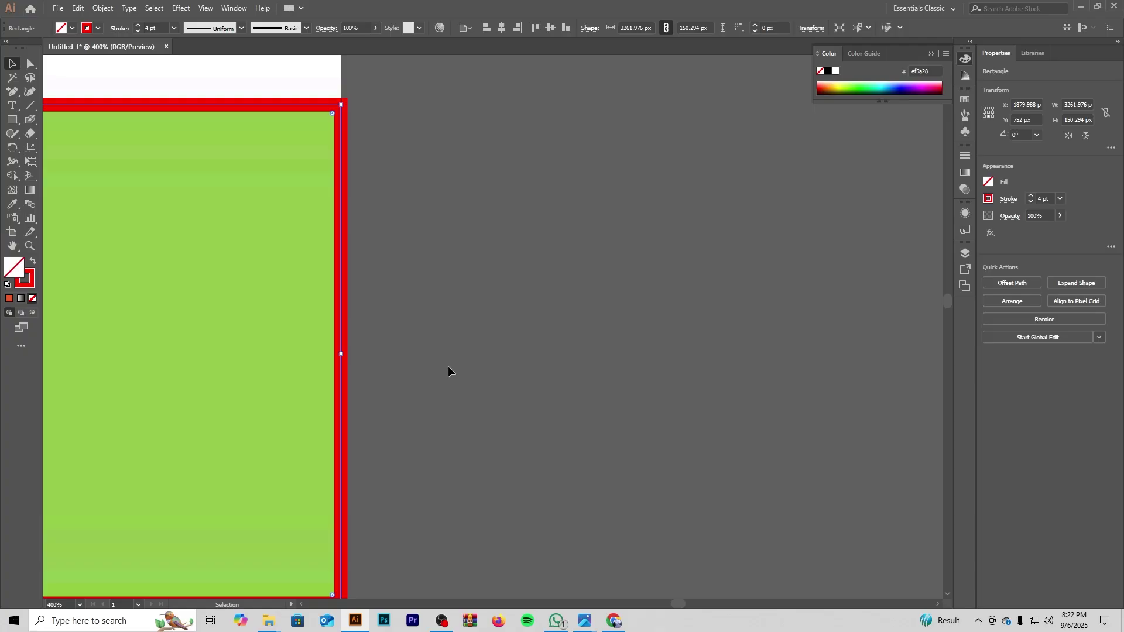
Step: Extend the right side of row 4's green bar outline to the artboard edge and deselect it
scroll(449, 366, "down", 6)
scroll(470, 413, "up", 5)
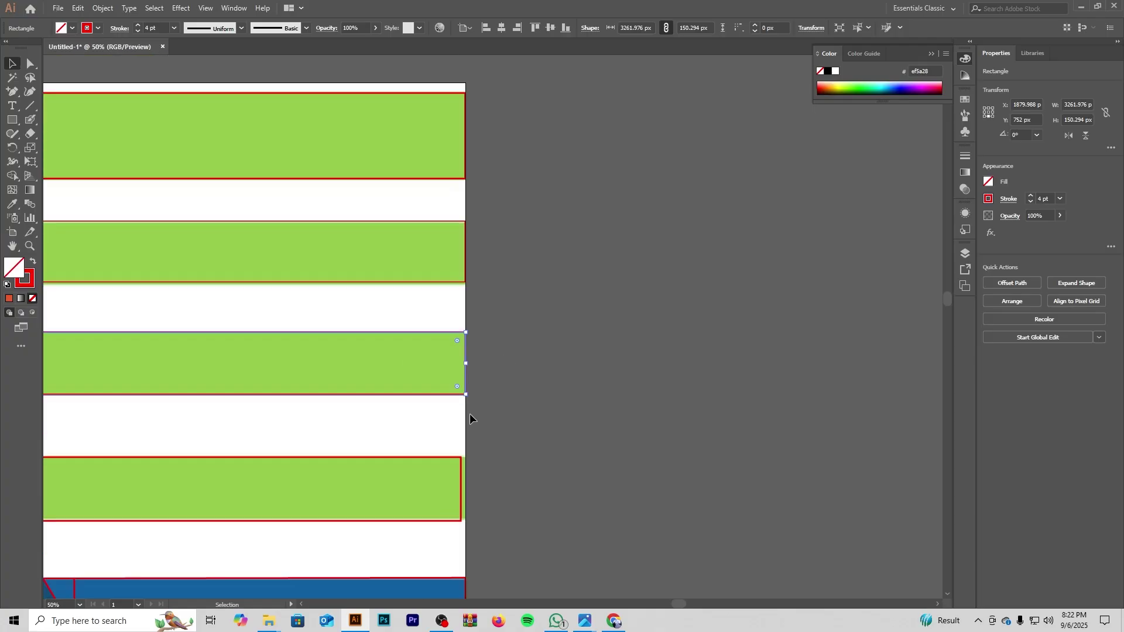
left_click_drag(136, 396, 107, 396)
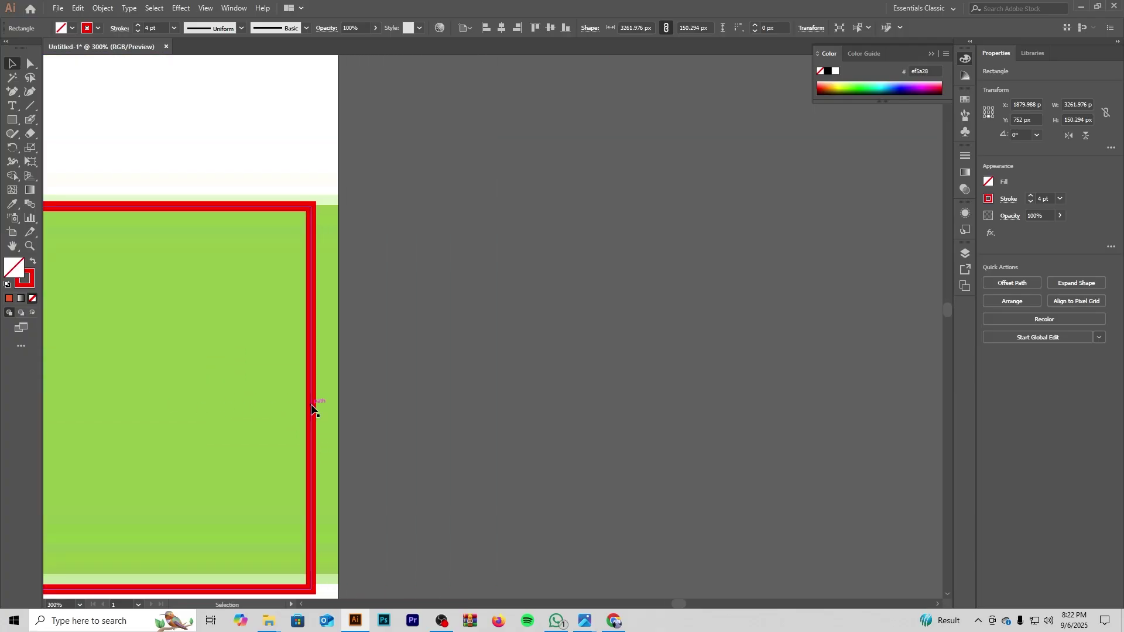
left_click(315, 404)
left_click_drag(315, 398, 346, 398)
left_click(425, 387)
Step: Unlock all locked objects to release the reference image 01.jpg
scroll(425, 387, "down", 3)
scroll(605, 334, "down", 6)
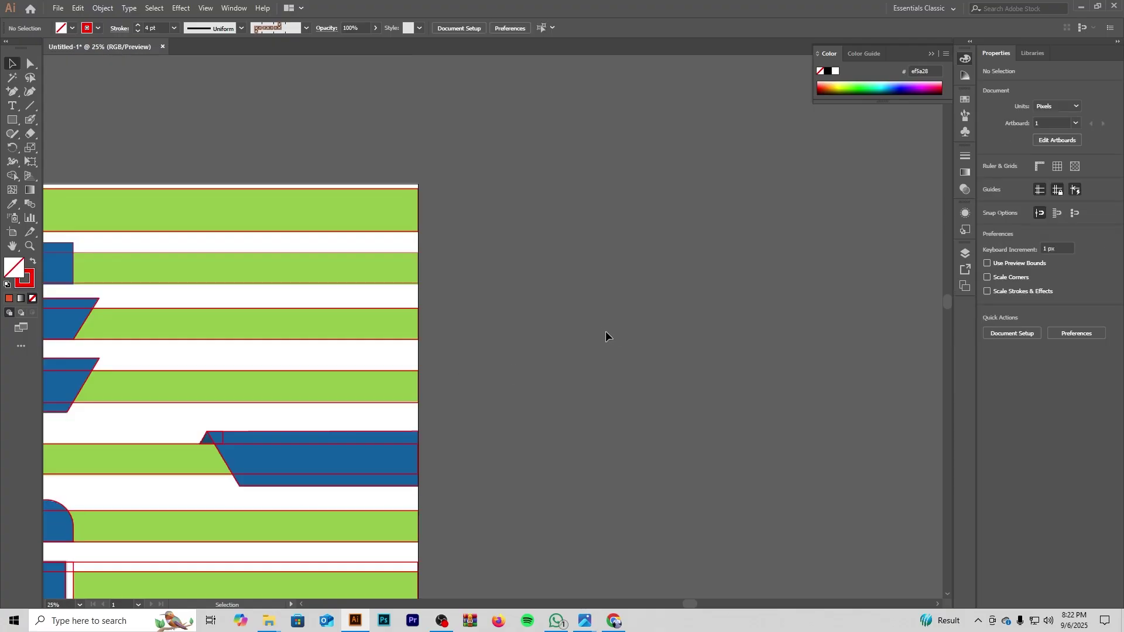
scroll(517, 314, "down", 2)
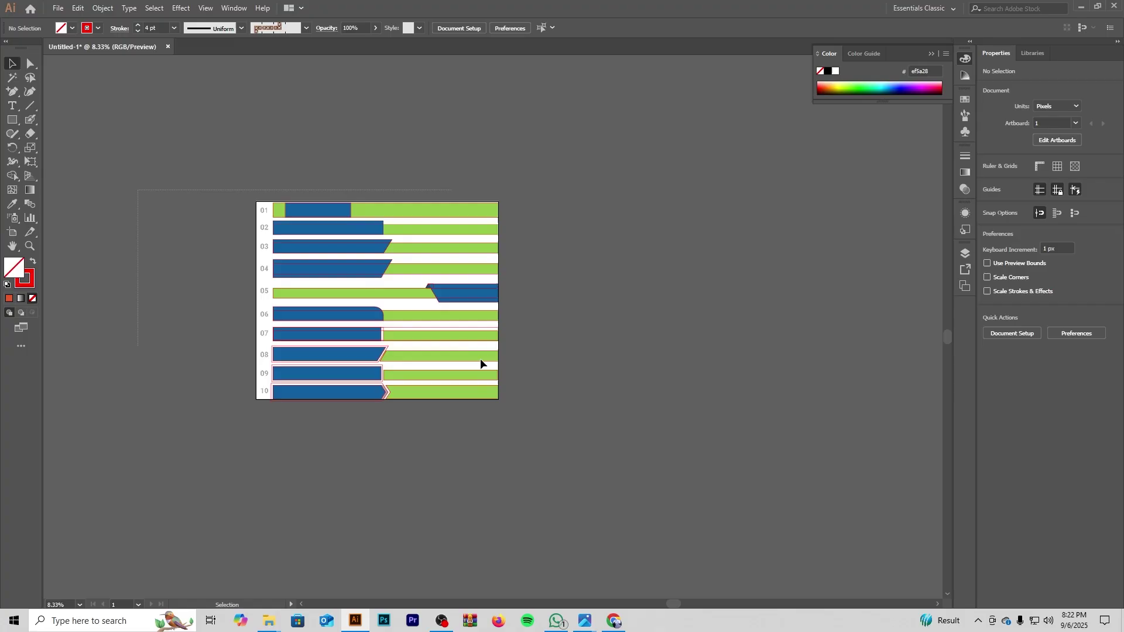
key("ctrl+a")
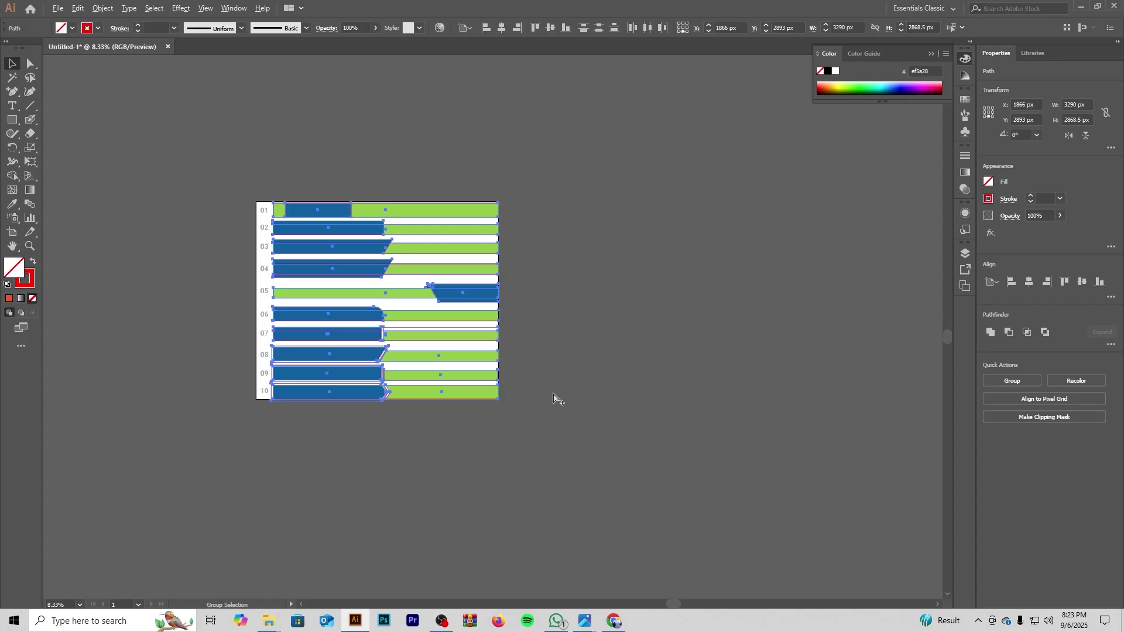
key("ctrl+alt+2")
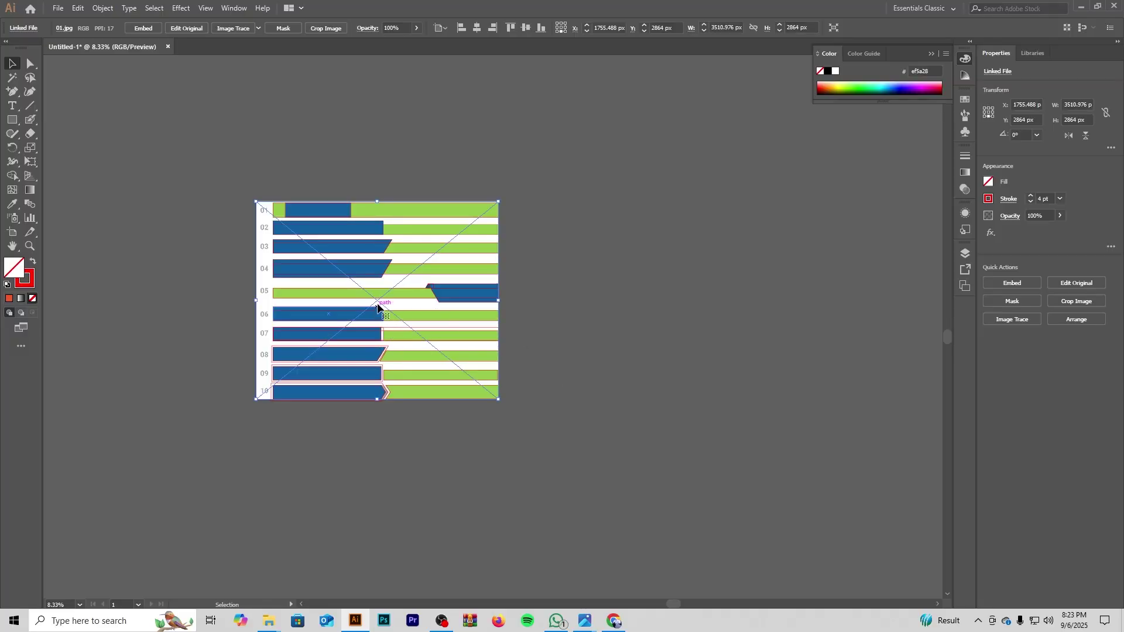
Step: Move the reference image 01.jpg horizontally off the artboard to its right side, leaving the outlines in place
left_click_drag(390, 307, 639, 305)
left_click(410, 449)
scroll(408, 449, "up", 3)
scroll(399, 413, "down", 2)
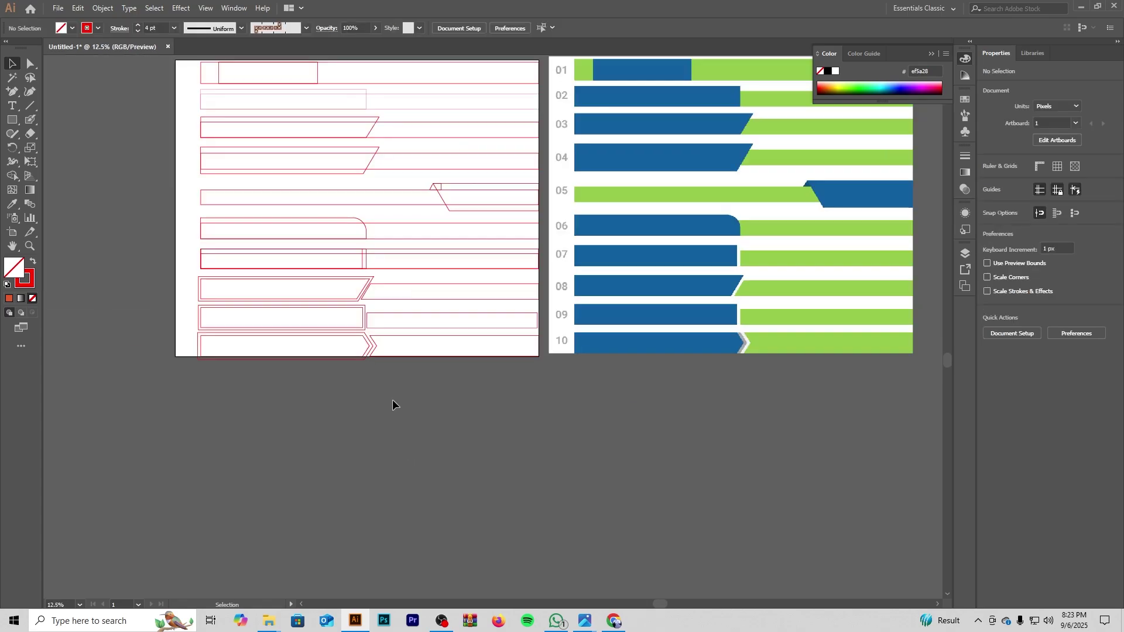
left_click_drag(341, 358, 356, 441)
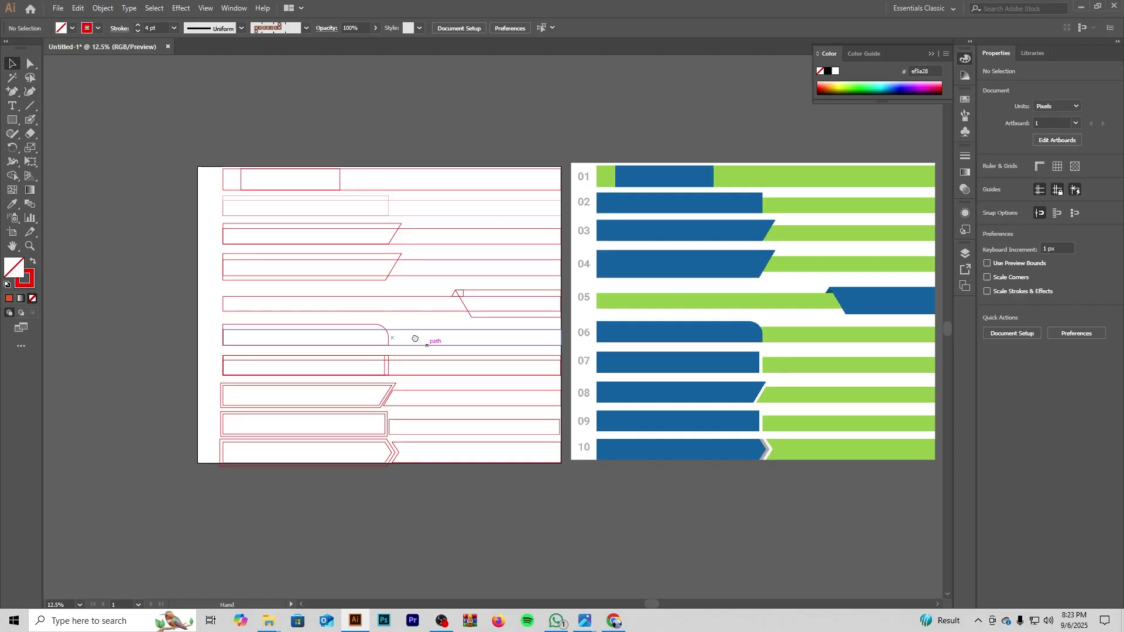
Step: Fill the short rectangle in row 1 with the blue sampled from row 1 of the reference image using the Eyedropper
left_click_drag(431, 328, 388, 416)
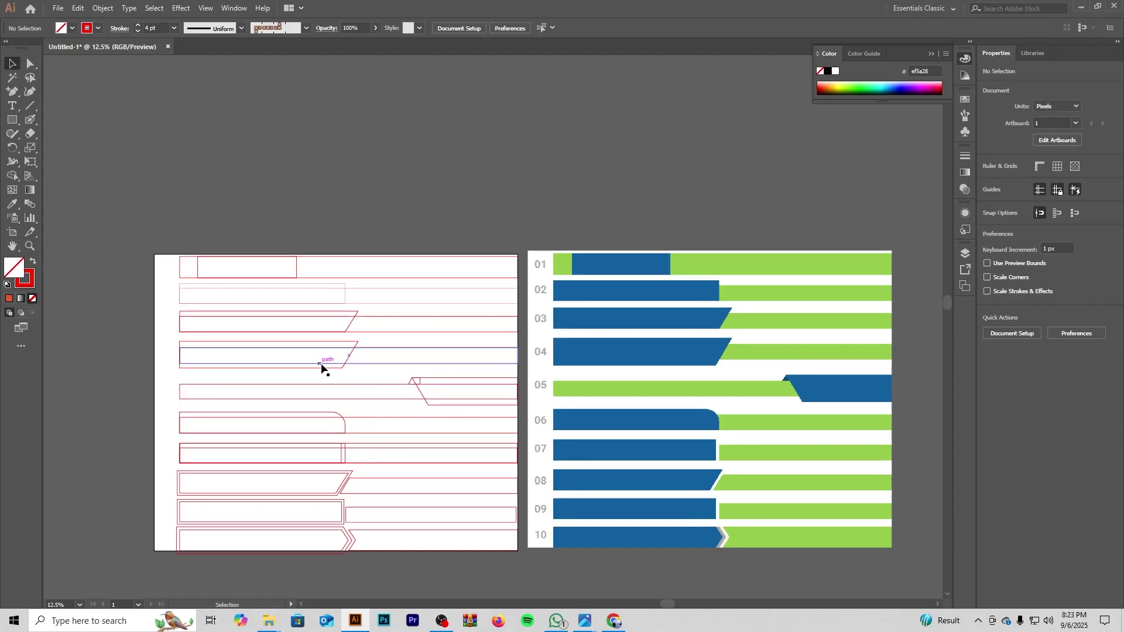
scroll(644, 304, "up", 3)
left_click_drag(565, 297, 406, 387)
left_click_drag(492, 295, 838, 280)
left_click_drag(209, 329, 768, 315)
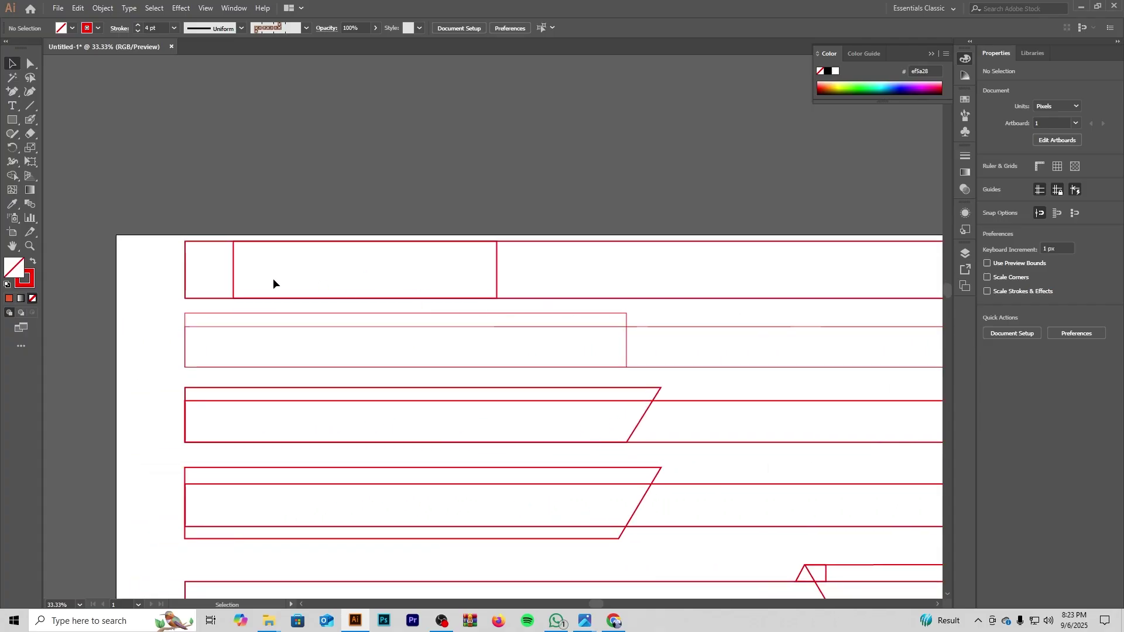
left_click(235, 272)
scroll(448, 380, "down", 2)
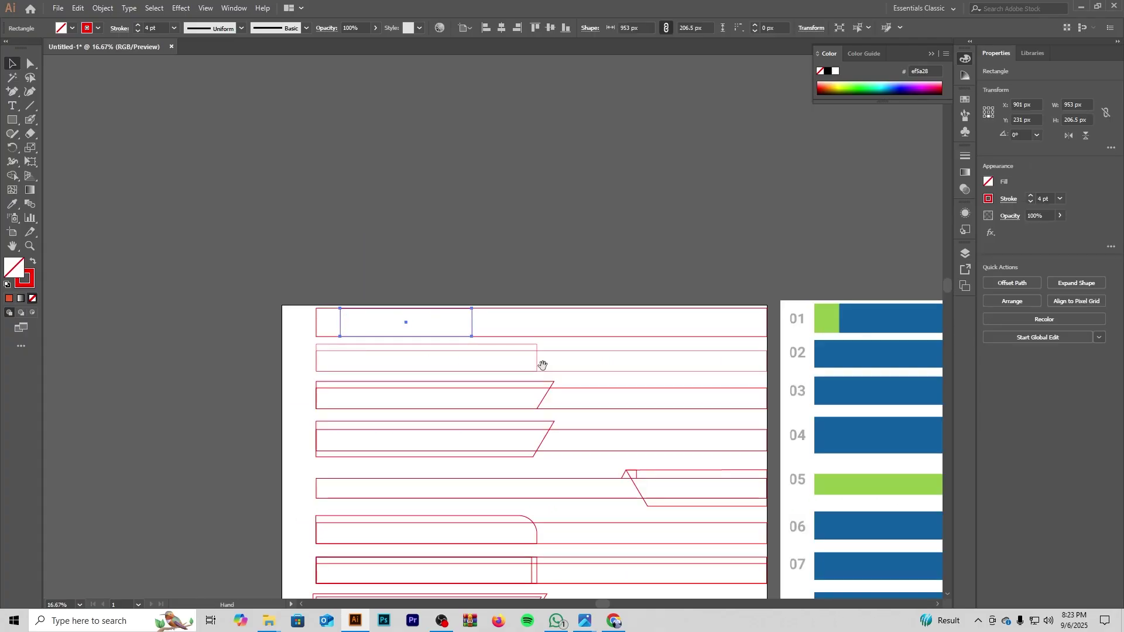
left_click_drag(539, 367, 313, 384)
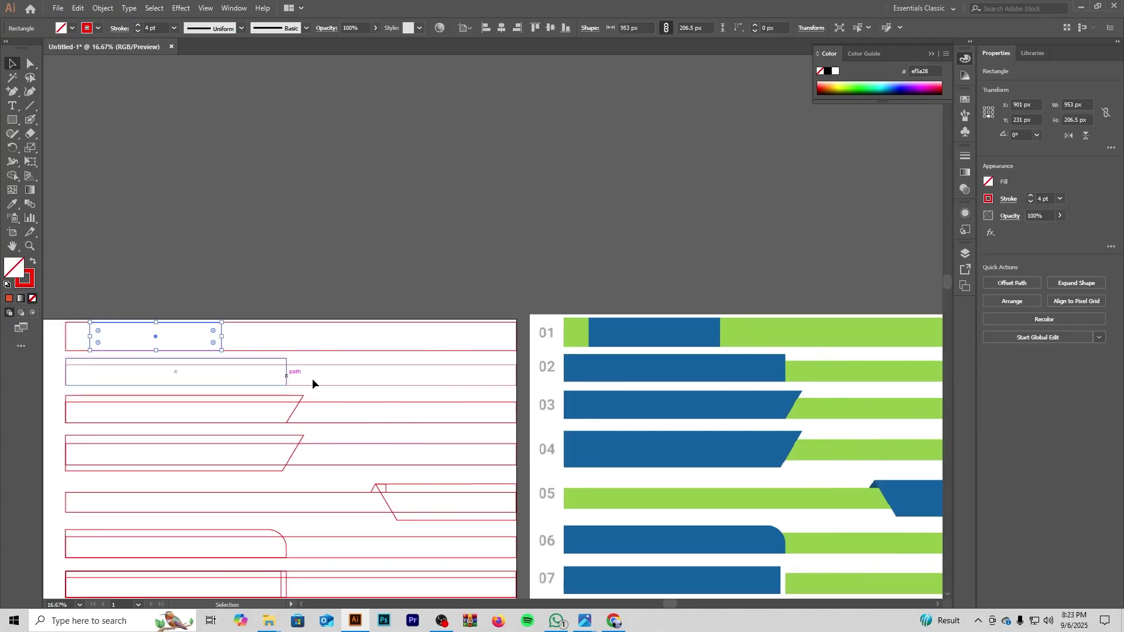
left_click(12, 203)
left_click(623, 324)
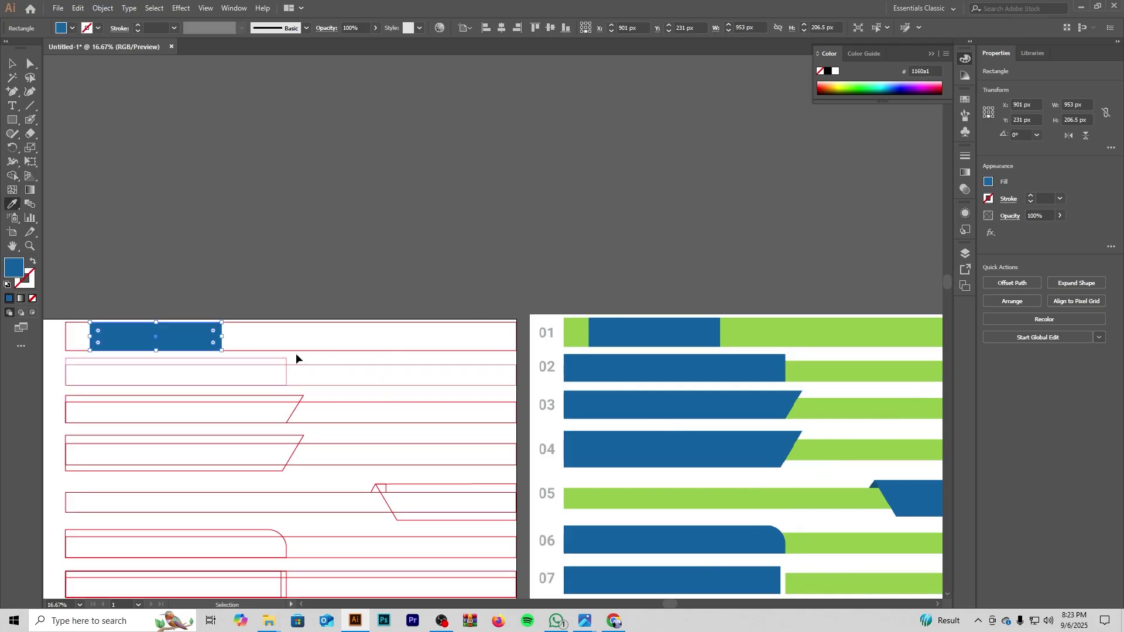
Step: Fill row 1's long bar with the green sampled from the reference image and deselect it
left_click(316, 323, "ctrl")
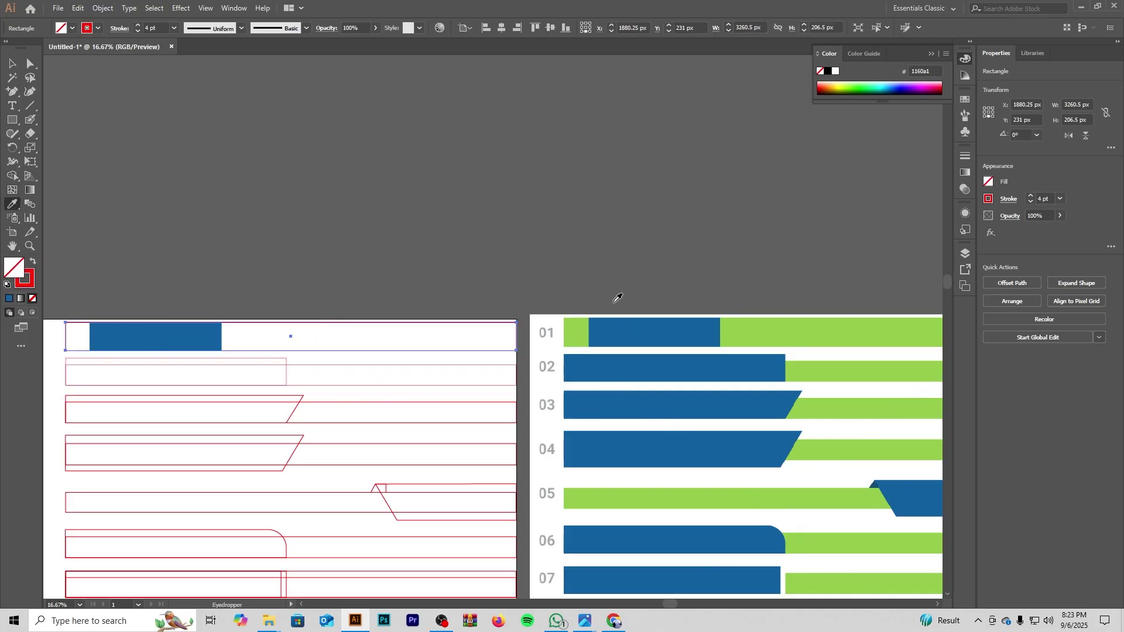
left_click(764, 326)
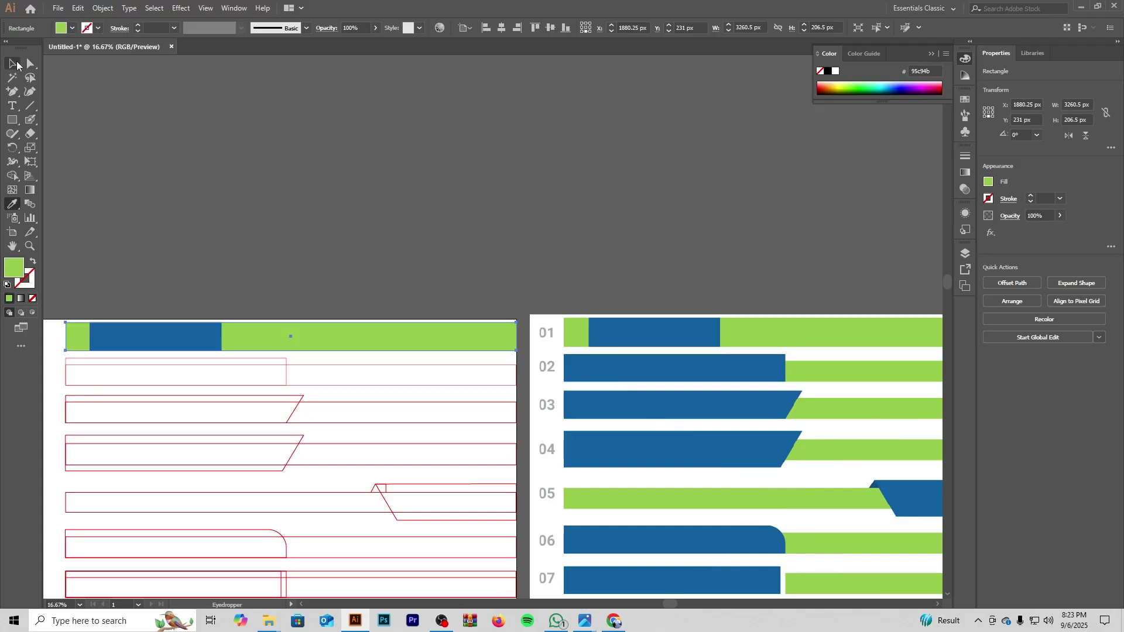
left_click(15, 64)
left_click(229, 108)
Step: Send row 1's blue rectangle one level backward in the stacking order and deselect it
scroll(336, 360, "up", 3)
scroll(319, 356, "left", 8)
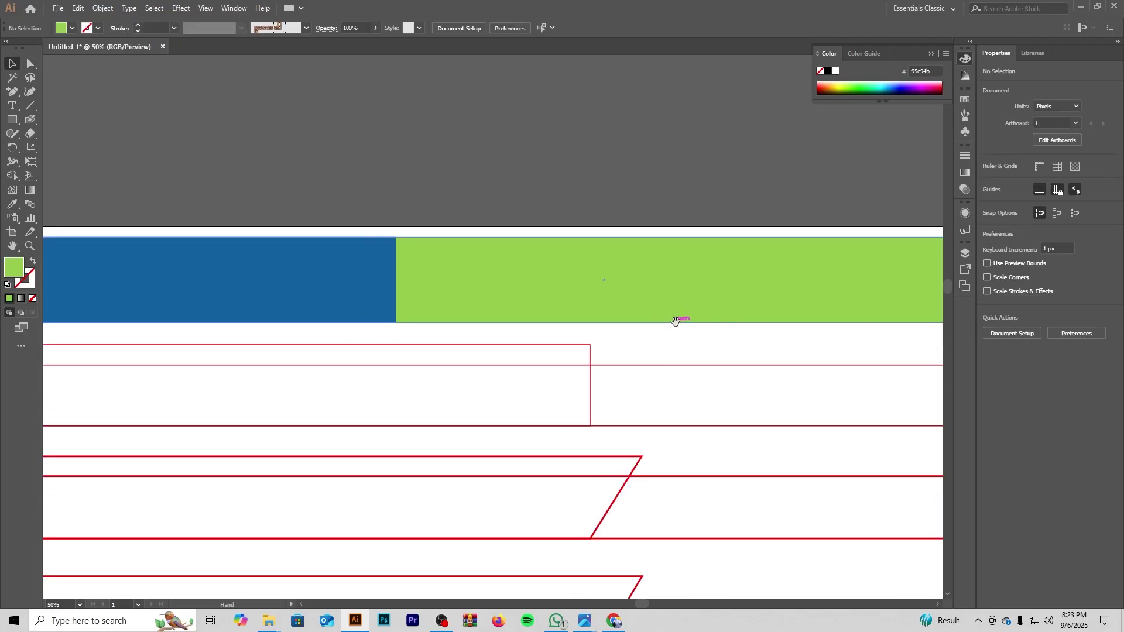
scroll(404, 311, "right", 3)
left_click(286, 286)
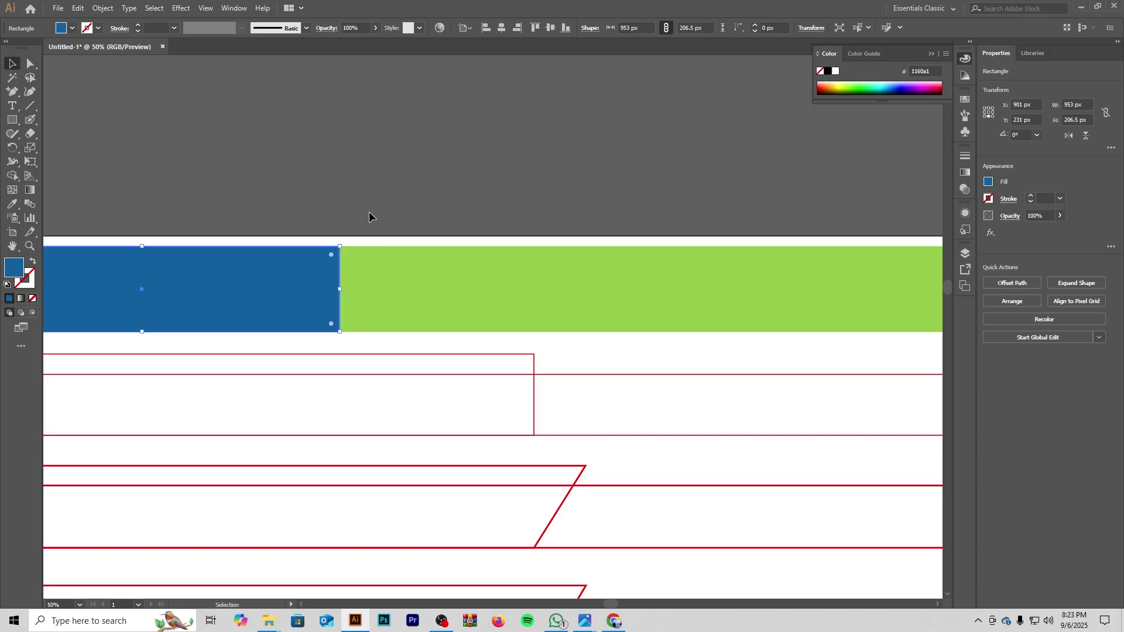
left_click(476, 360)
scroll(444, 327, "down", 2)
left_click(350, 309)
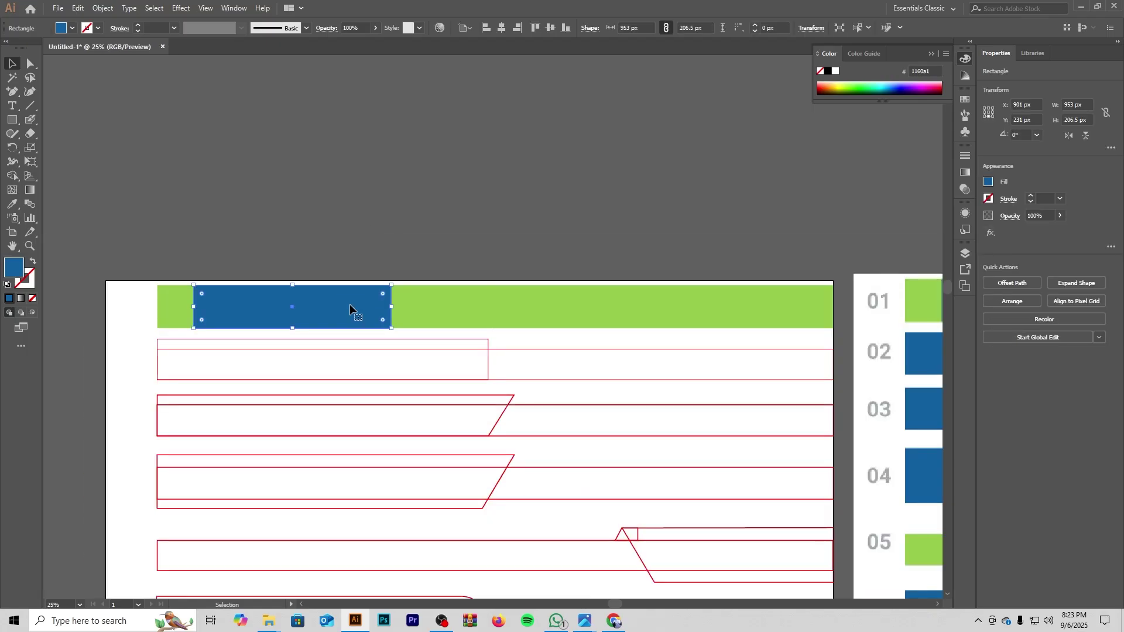
scroll(360, 356, "up", 3)
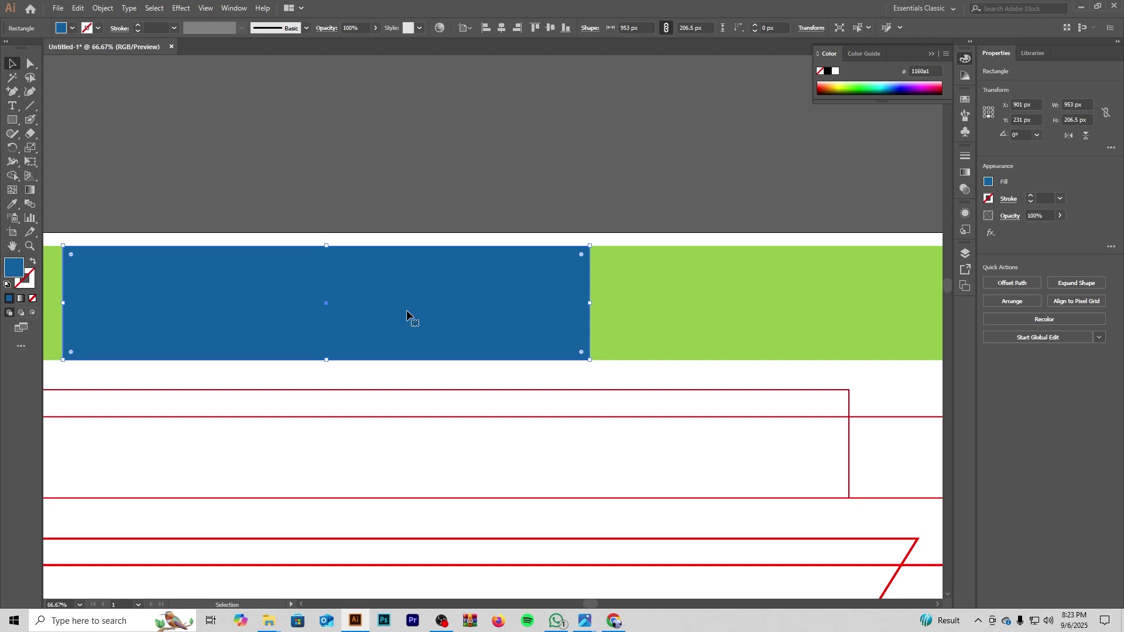
right_click(406, 314)
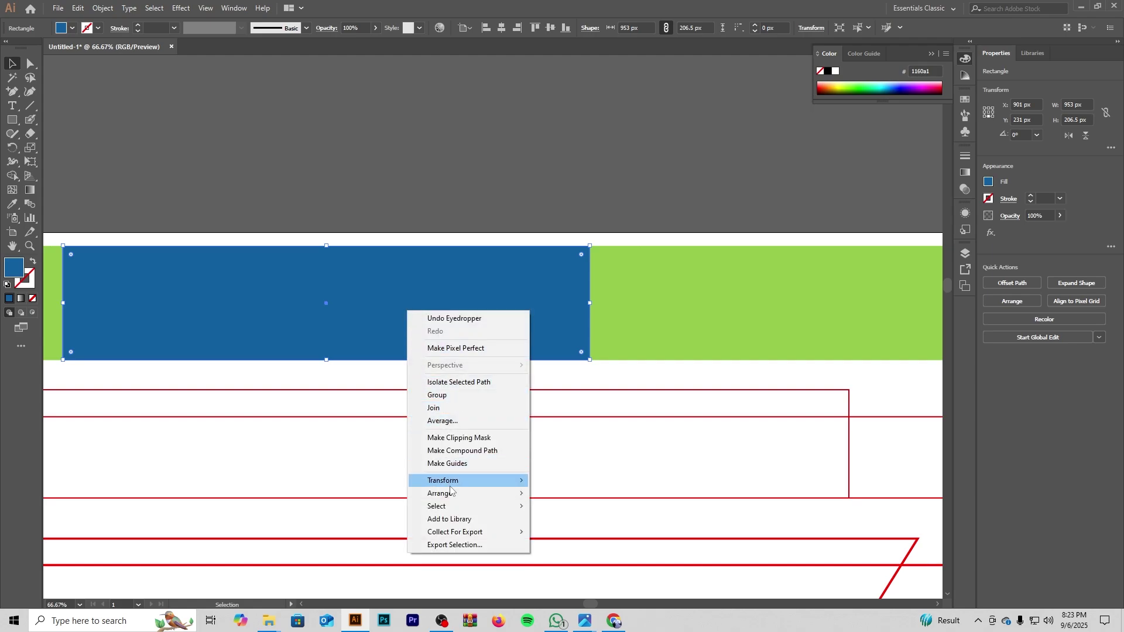
mouse_move(450, 494)
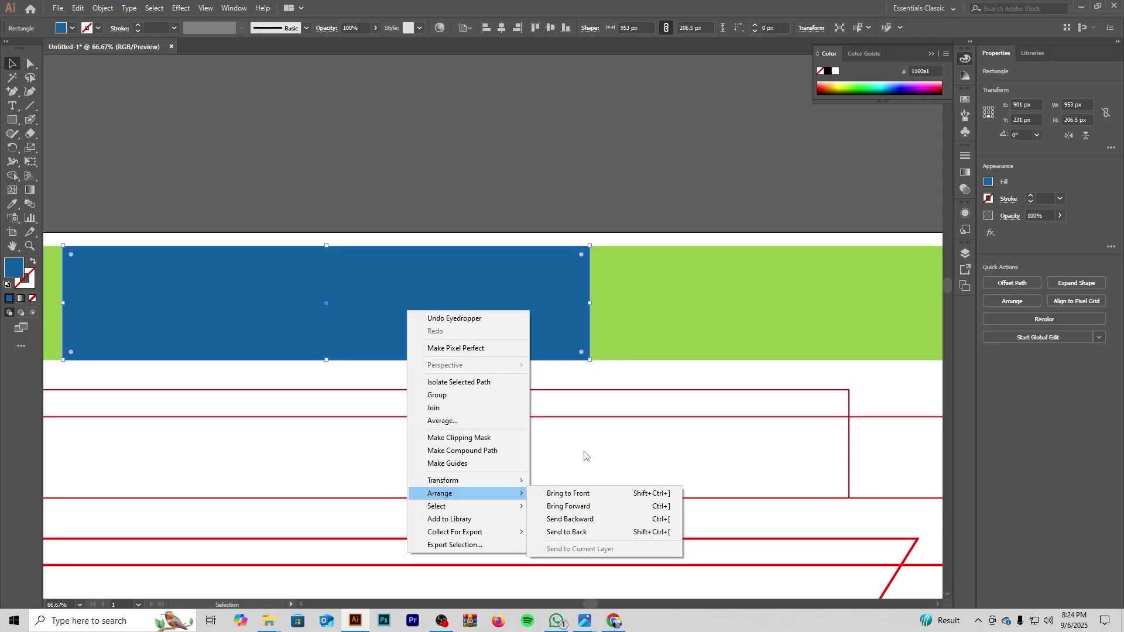
left_click(576, 521)
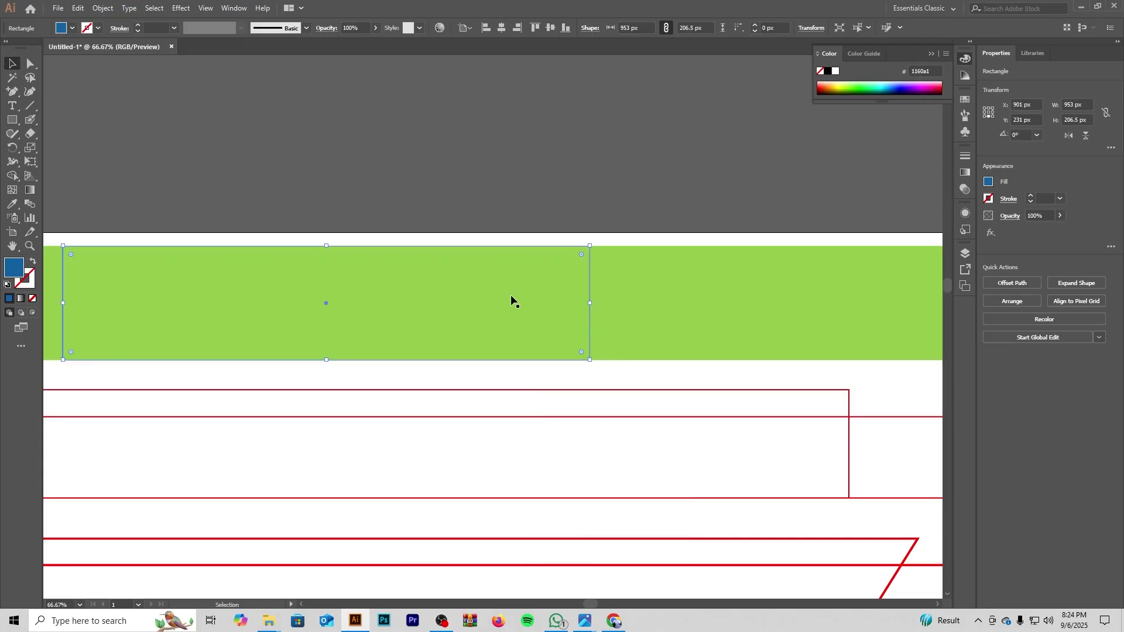
left_click(462, 175)
Step: Send row 1's long green bar to the back of the stacking order and deselect it
left_click_drag(350, 301, 261, 256)
scroll(406, 278, "down", 3)
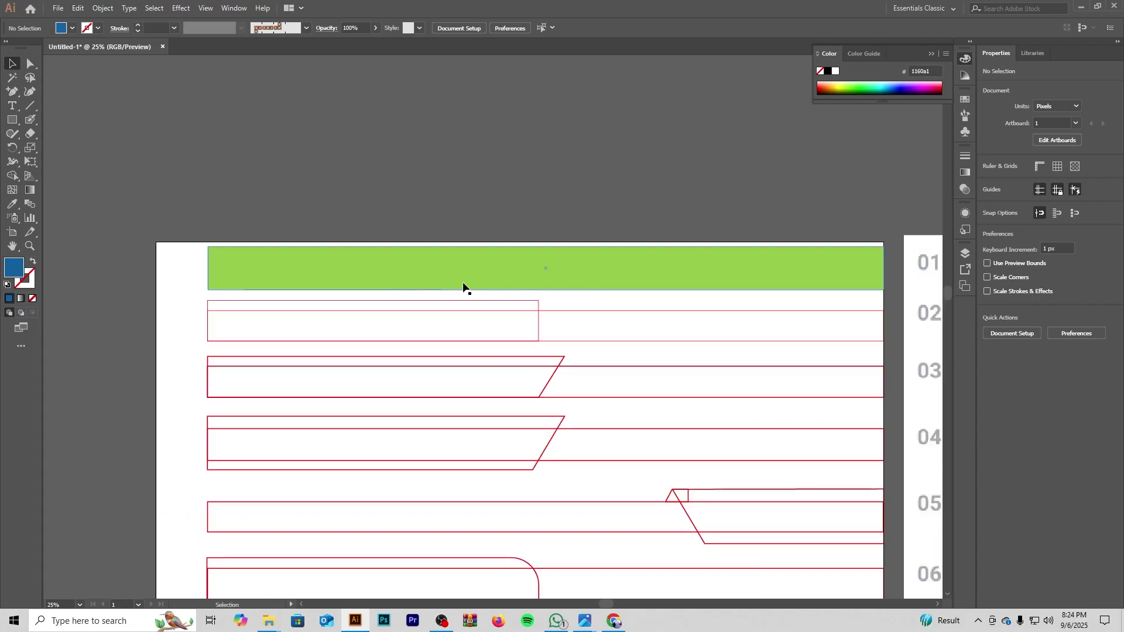
right_click(377, 269)
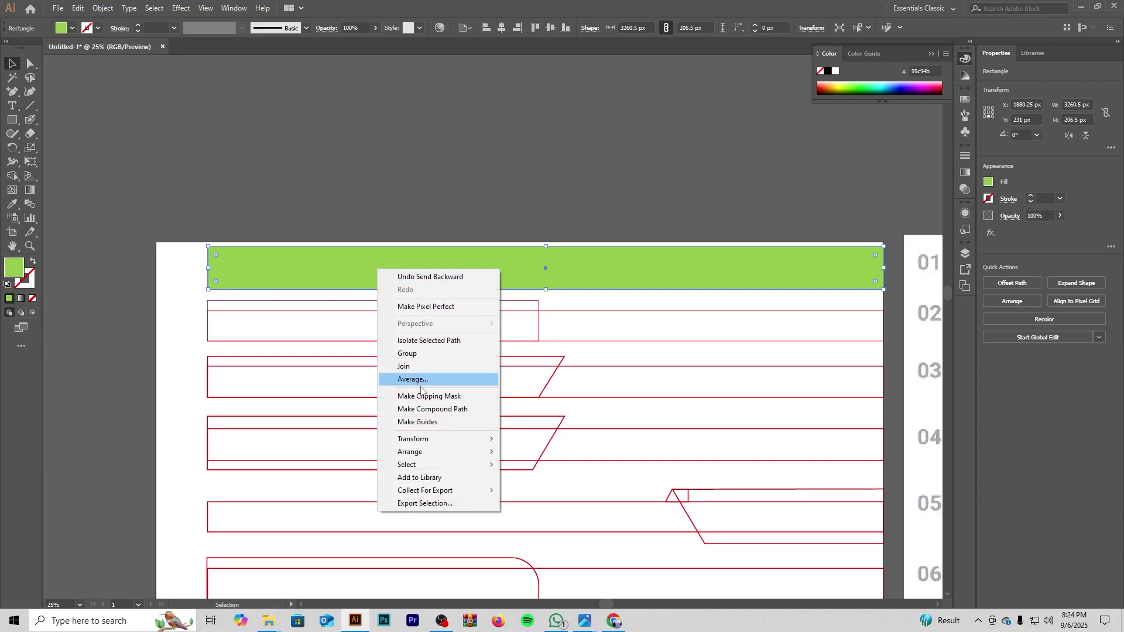
mouse_move(432, 453)
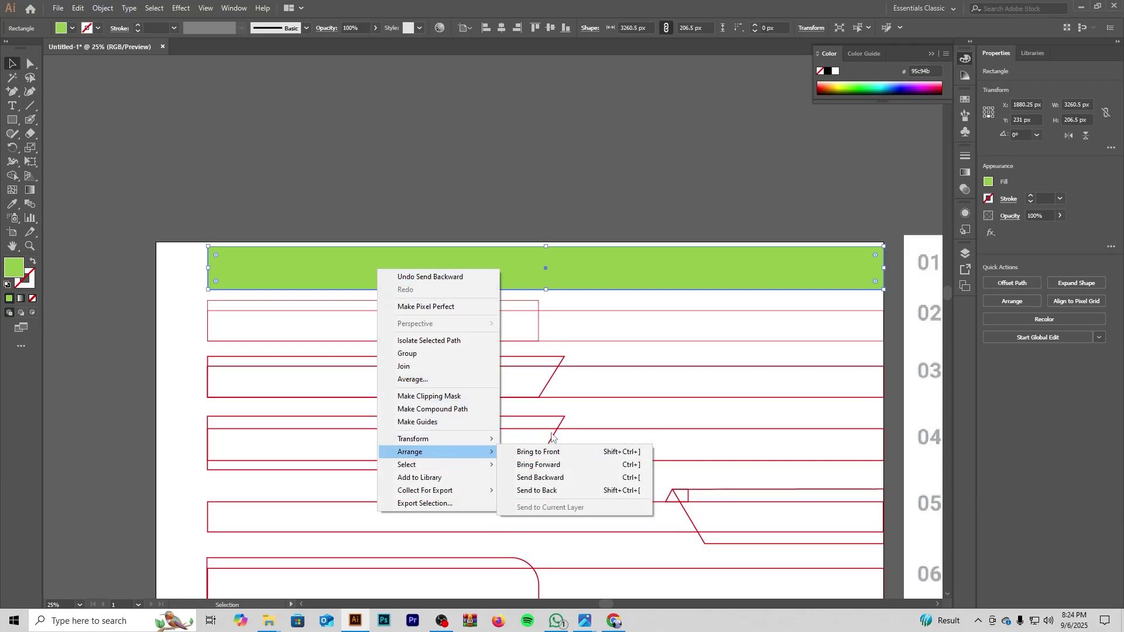
left_click(562, 491)
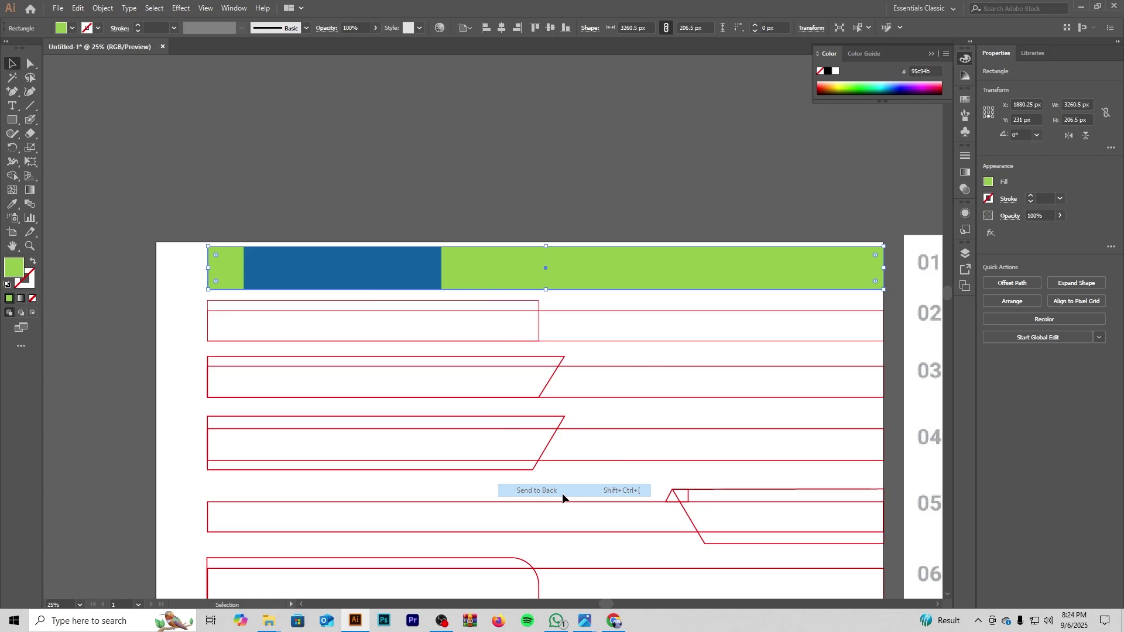
left_click(326, 109)
Step: Compare the artboard outlines with the reference image, examining the colours and arrangement of row 2
scroll(241, 329, "right", 5)
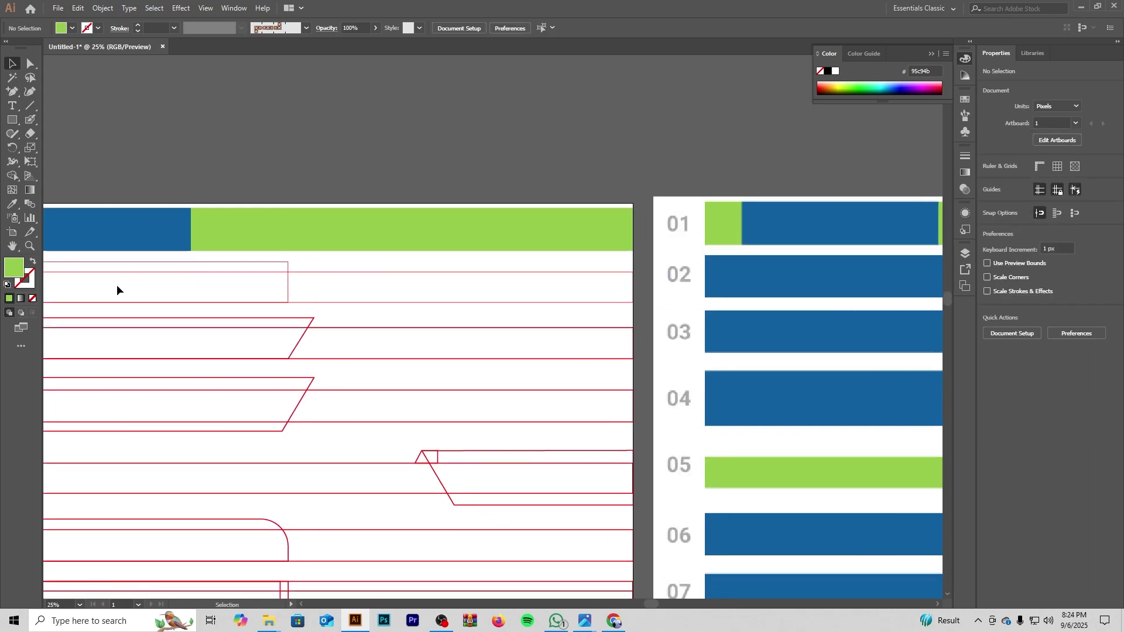
scroll(117, 285, "down", 2)
scroll(161, 321, "left", 4)
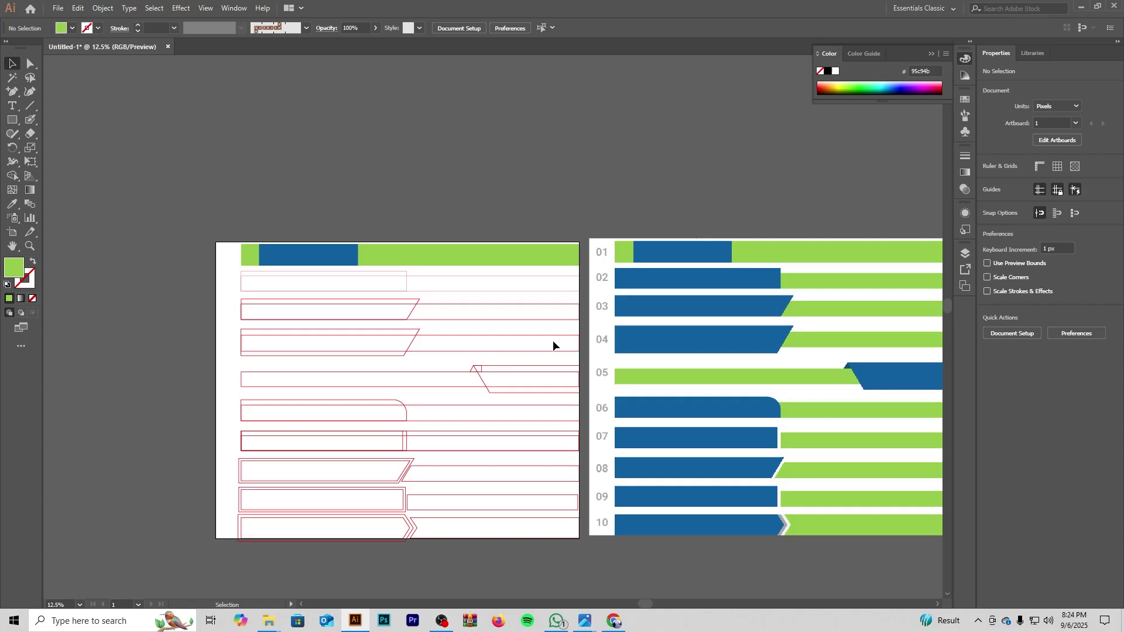
scroll(552, 340, "right", 4)
scroll(515, 333, "up", 2)
scroll(515, 333, "up", 1)
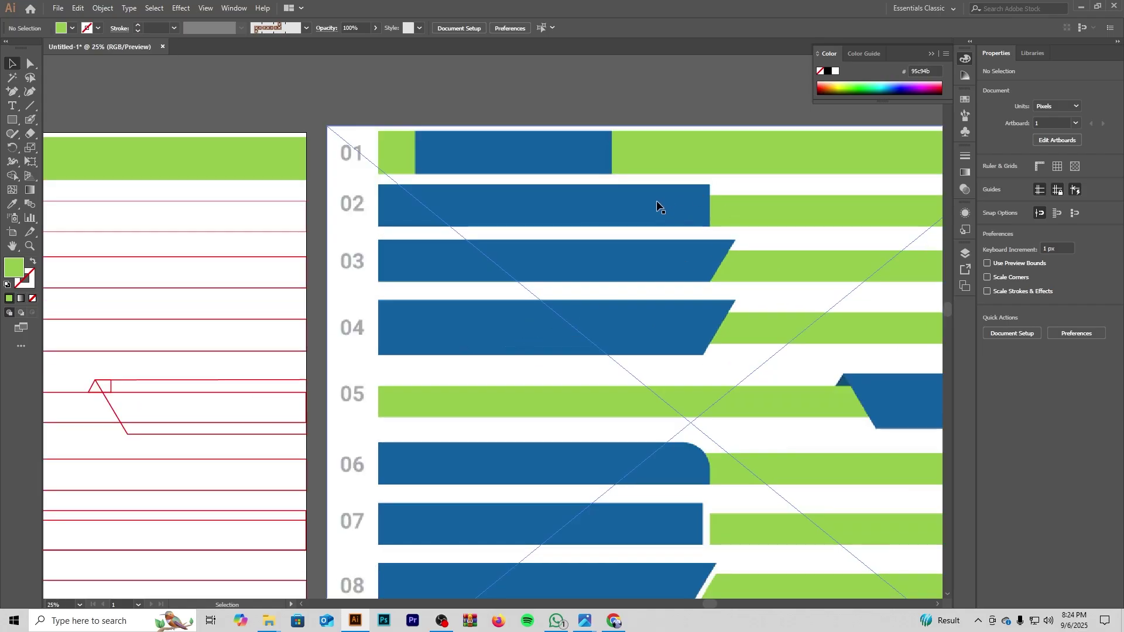
scroll(313, 261, "down", 1)
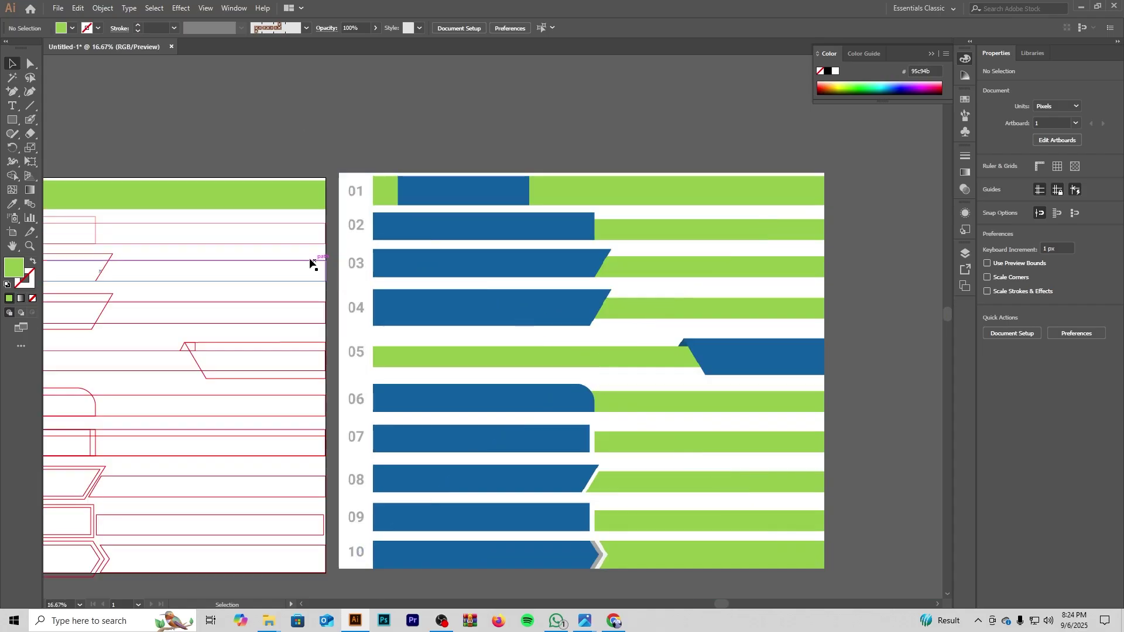
scroll(380, 258, "left", 4)
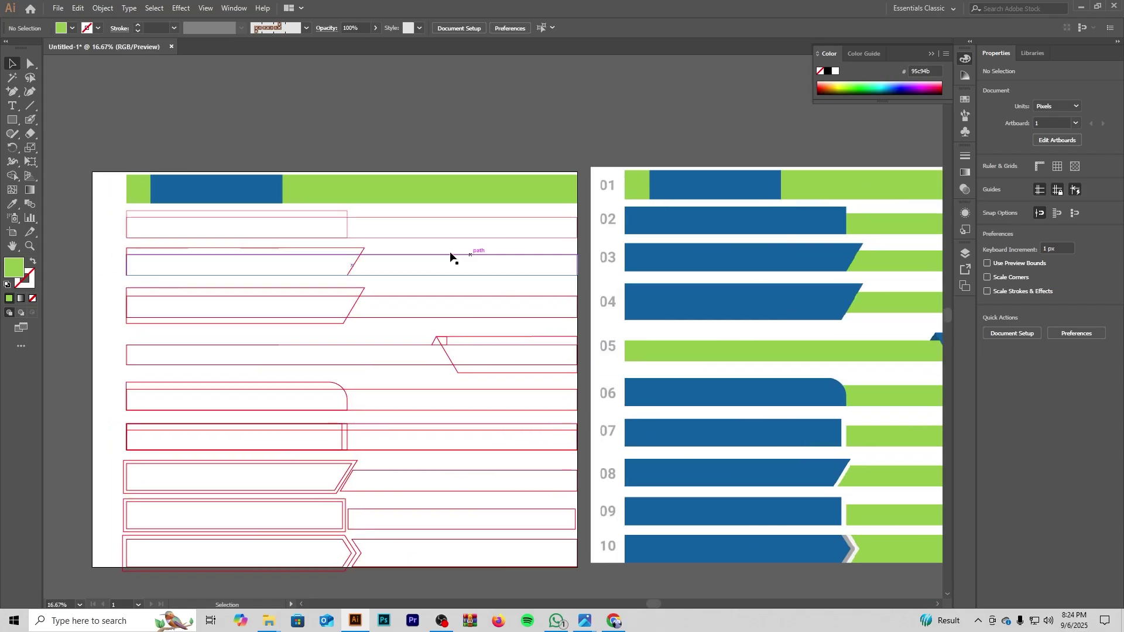
Step: Fill row 2's long bar outline with the green sampled from row 1's bar using the Eyedropper
left_click(378, 219)
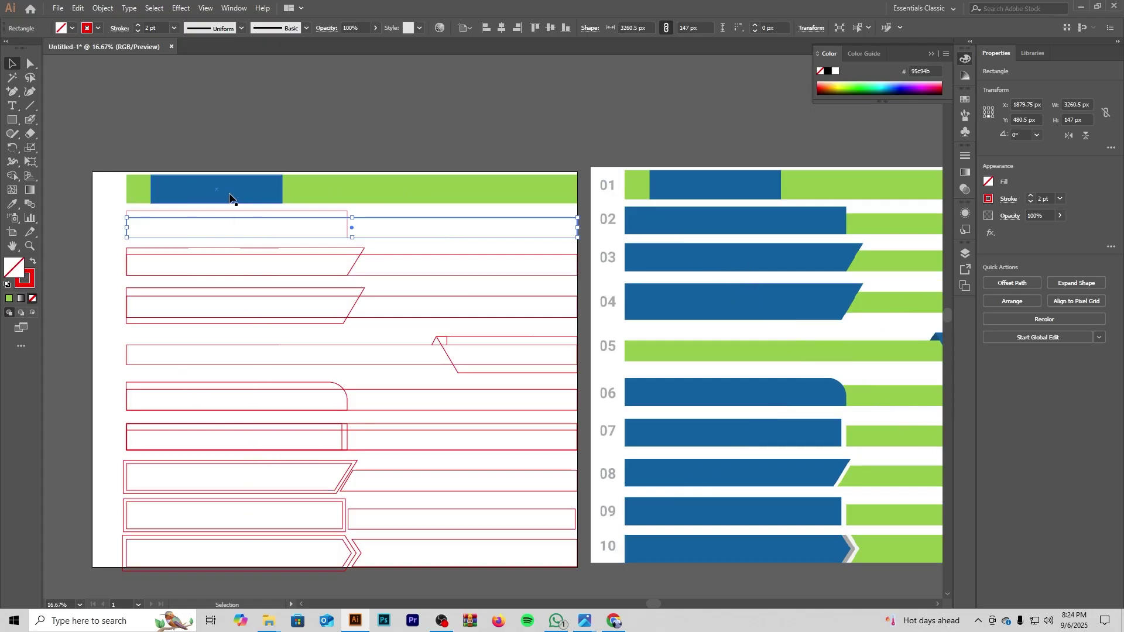
scroll(213, 216, "up", 2, "alt")
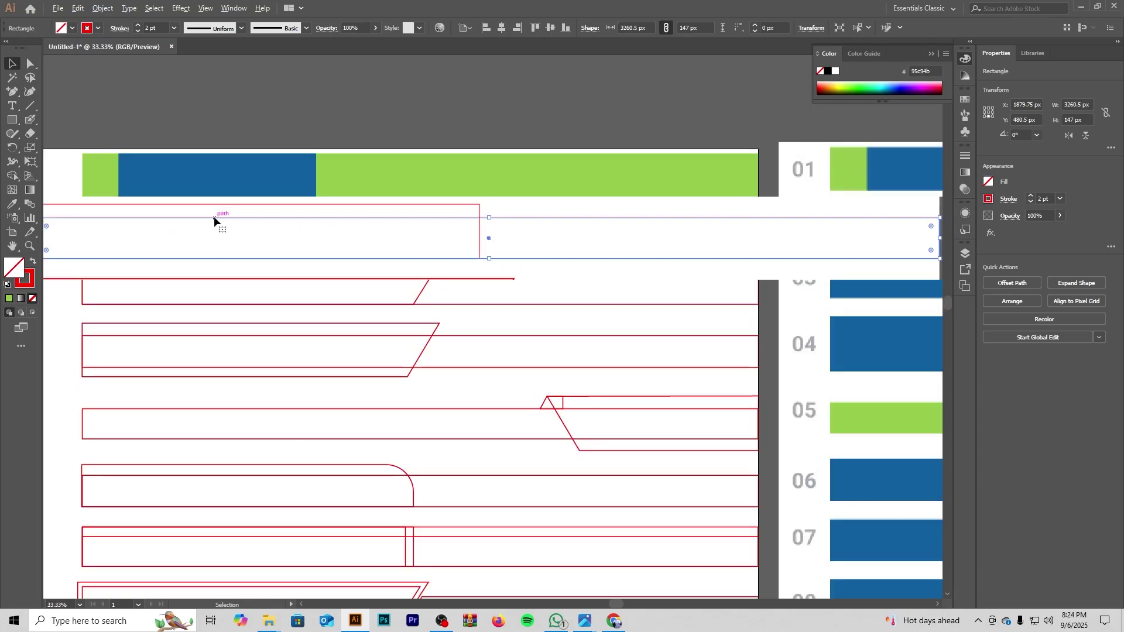
left_click(12, 203)
left_click(469, 134)
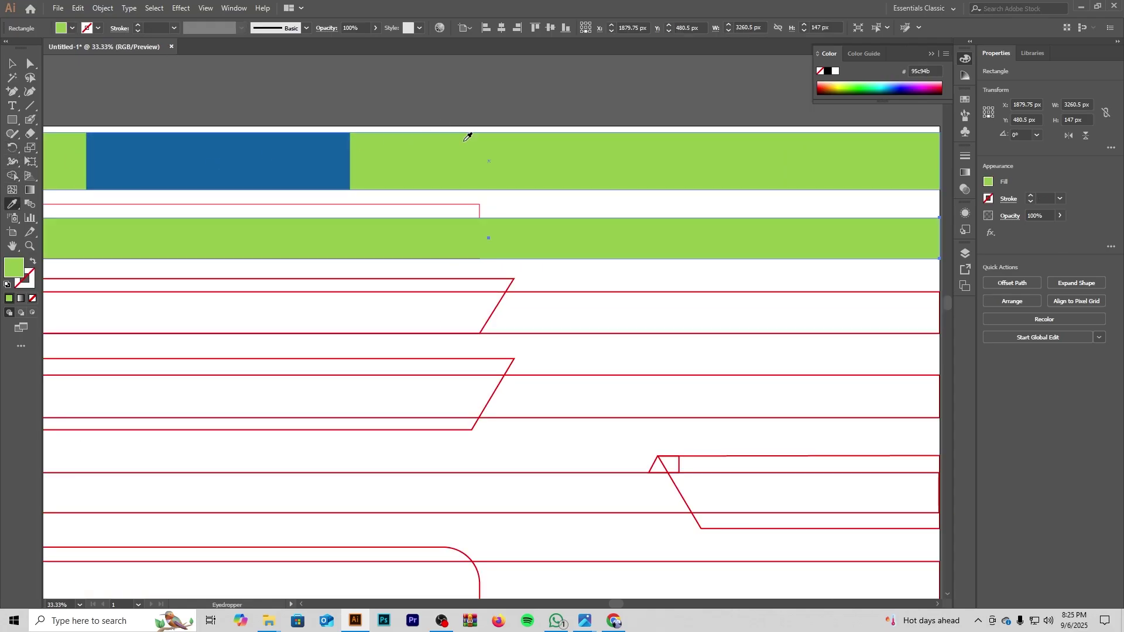
Step: Fill row 2's shorter rectangle with the blue sampled from row 1's rectangle and deselect it
left_click(437, 206, "ctrl")
left_click(293, 153)
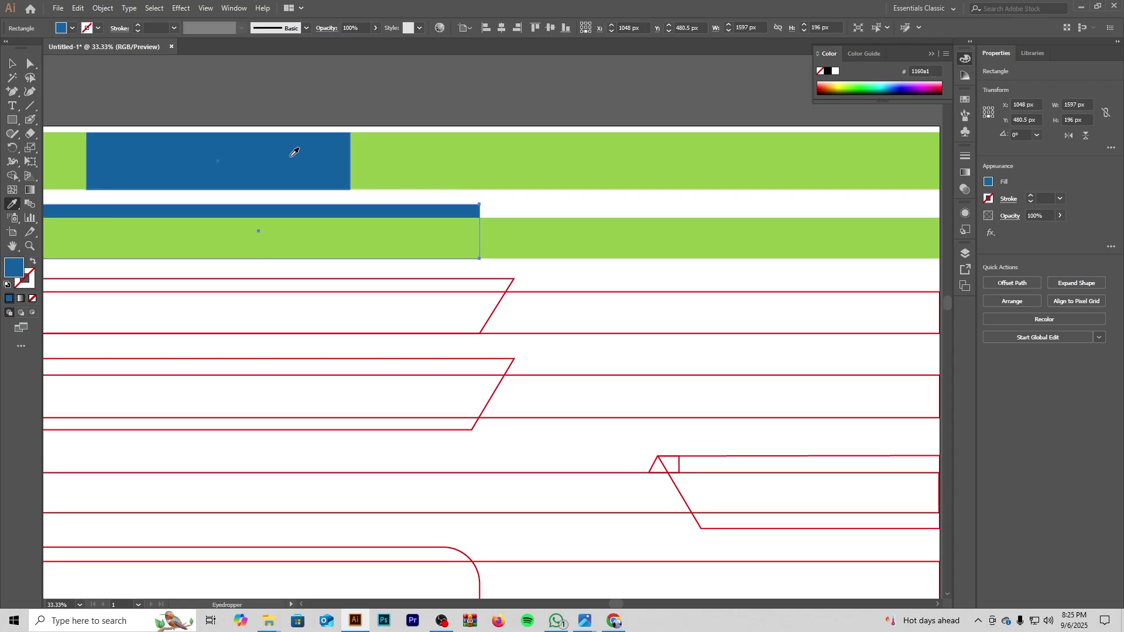
left_click(8, 68)
left_click(450, 89)
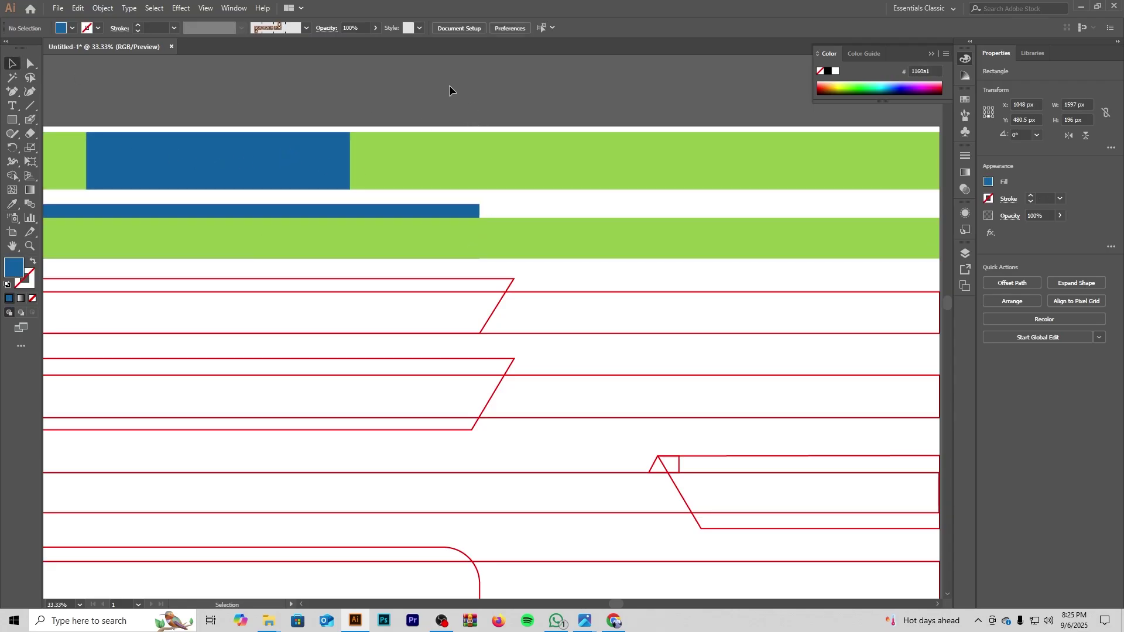
Step: Examine how row 2's blue and green bars overlap in the reference image compared with the artboard
scroll(409, 209, "right", 5)
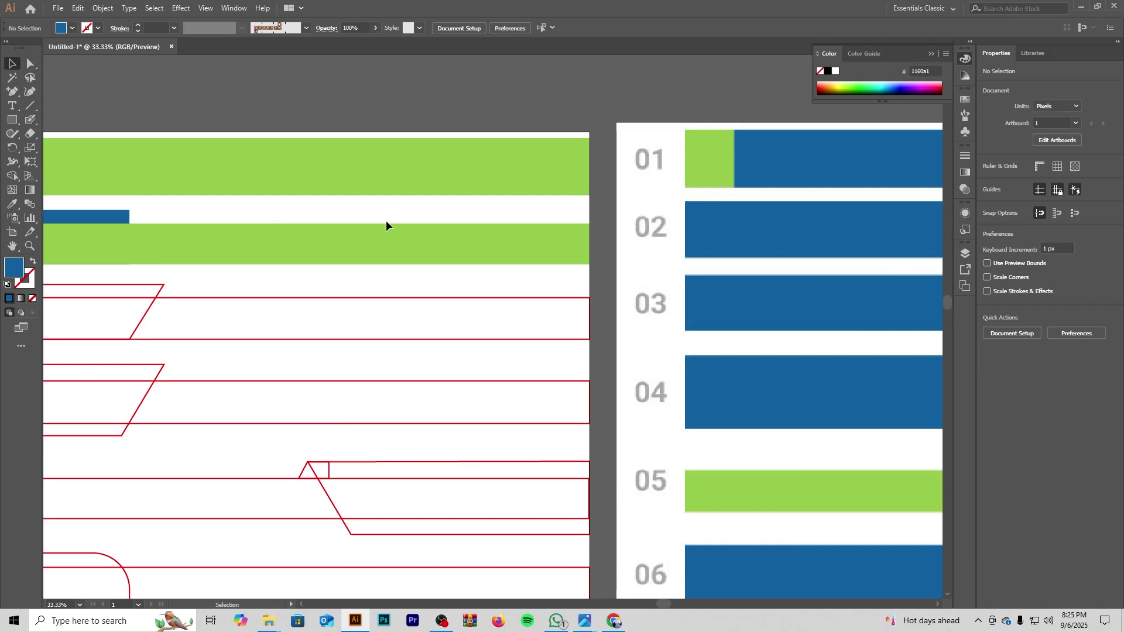
scroll(387, 224, "down", 2)
scroll(508, 240, "down", 2)
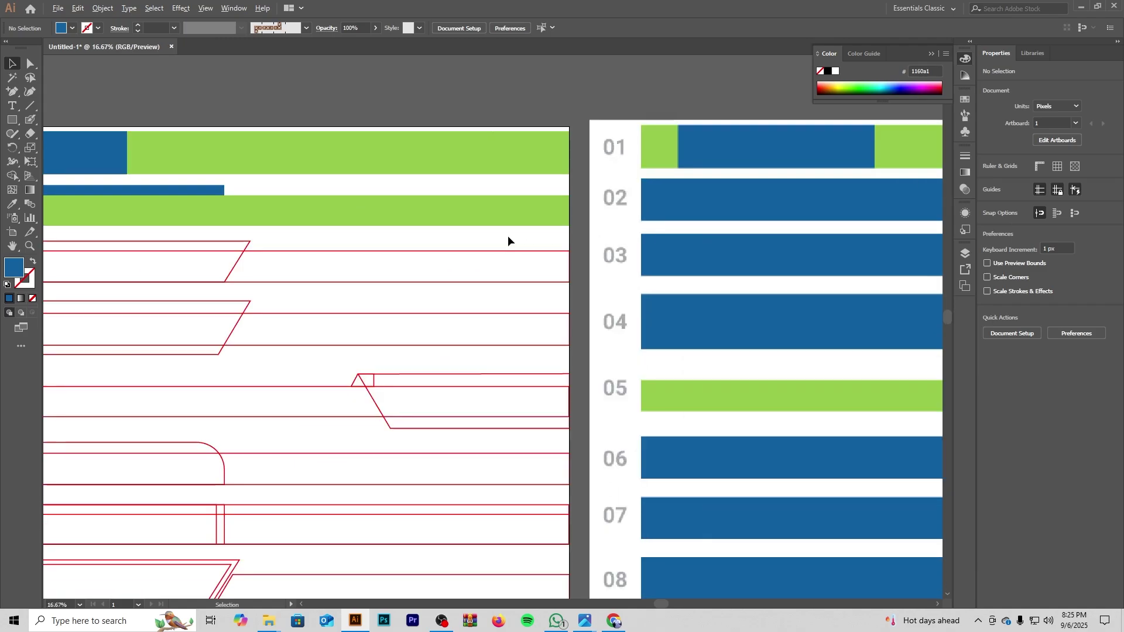
scroll(508, 240, "down", 1)
scroll(355, 241, "up", 5)
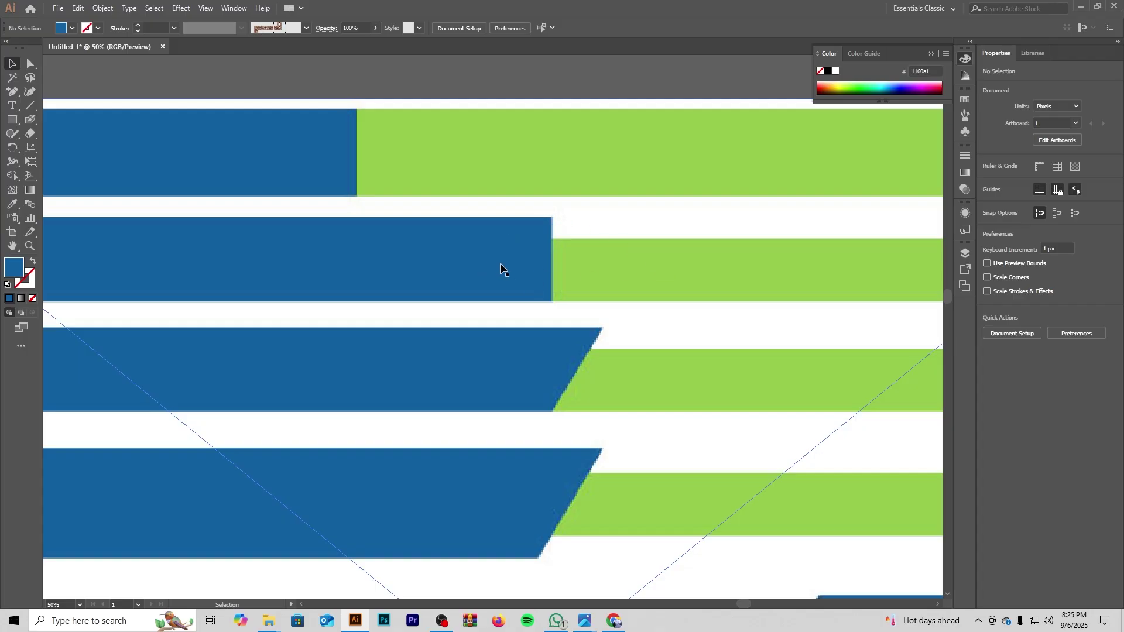
left_click_drag(250, 201, 702, 234)
left_click_drag(273, 327, 484, 176)
Step: Inspect row 2's blue rectangle and green bar on the artboard, selecting each to check how they are stacked
left_click(262, 8)
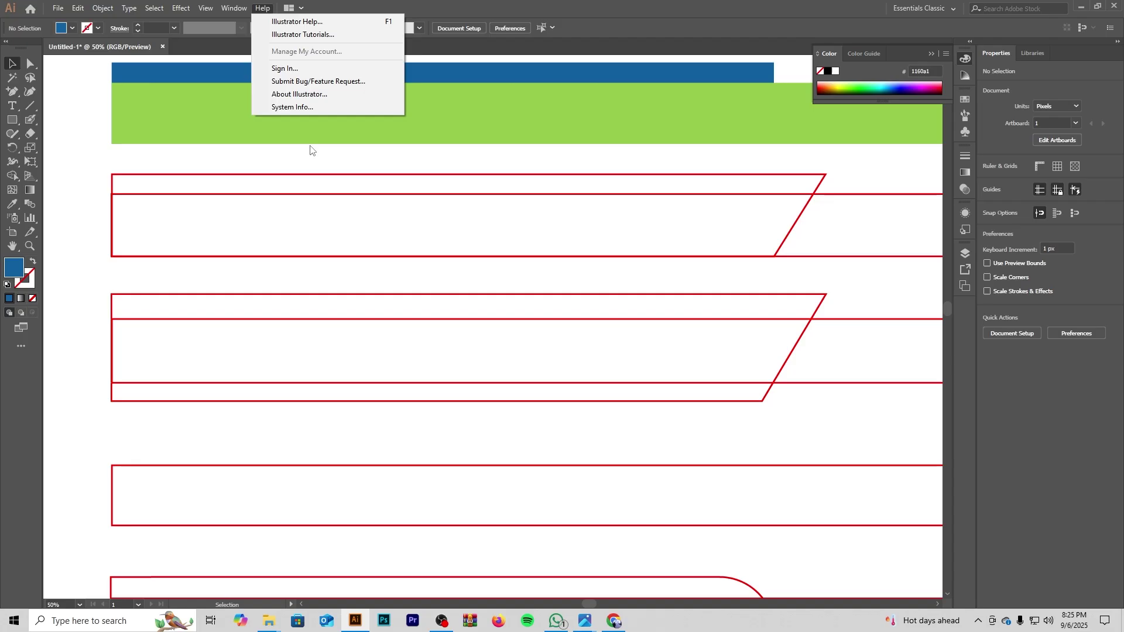
left_click(69, 98)
left_click_drag(318, 146, 320, 212)
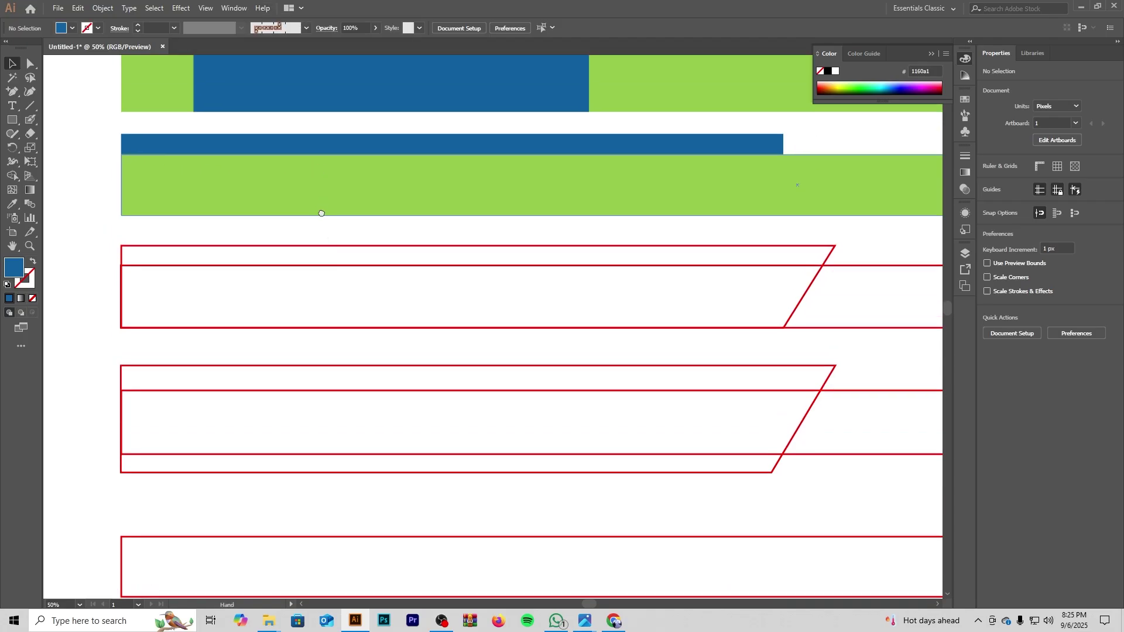
scroll(321, 208, "up", 5)
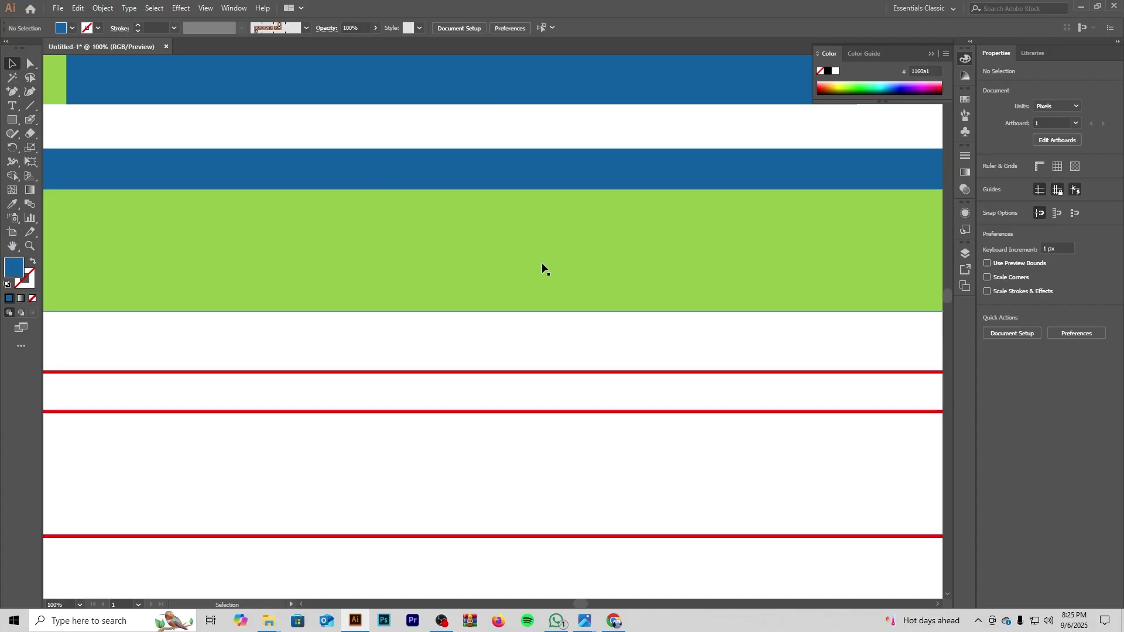
left_click(472, 166)
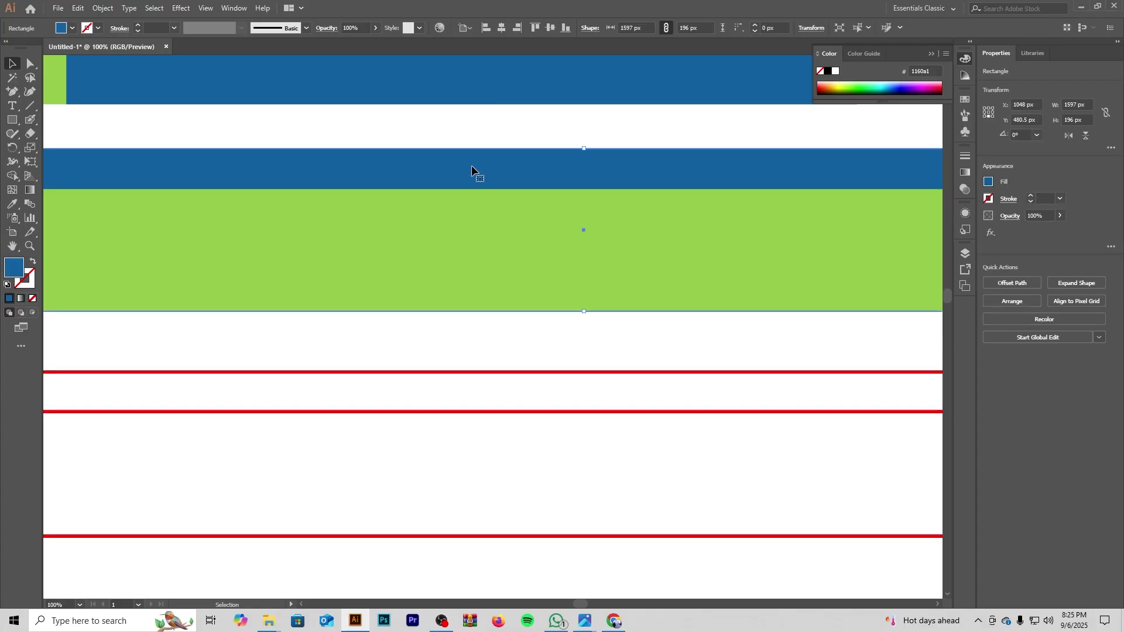
left_click(467, 238)
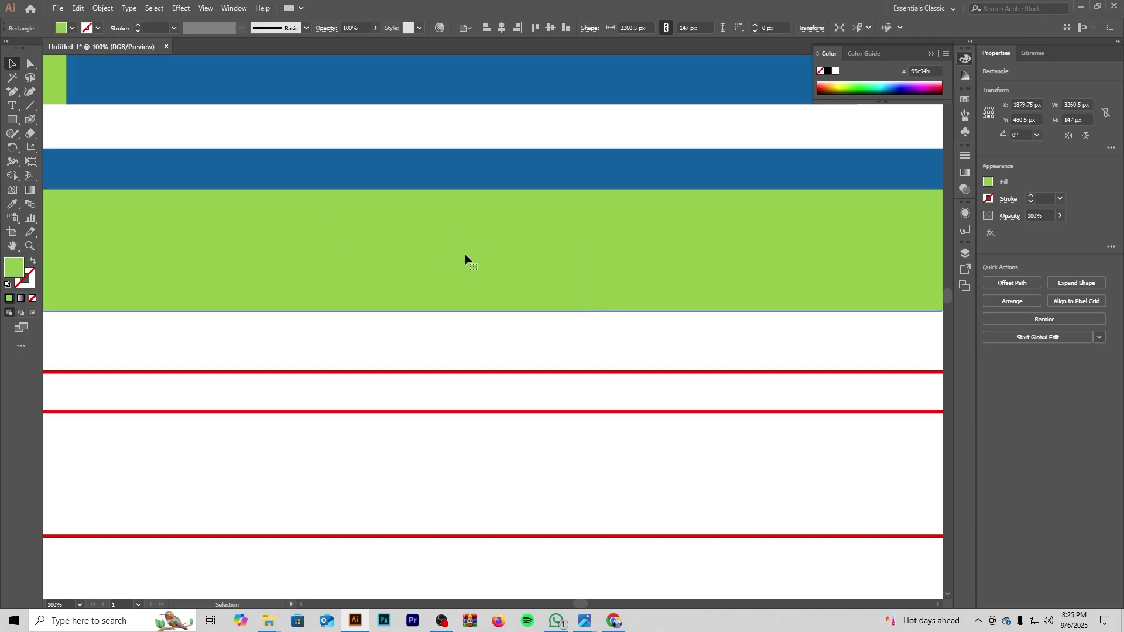
scroll(452, 235, "down", 2)
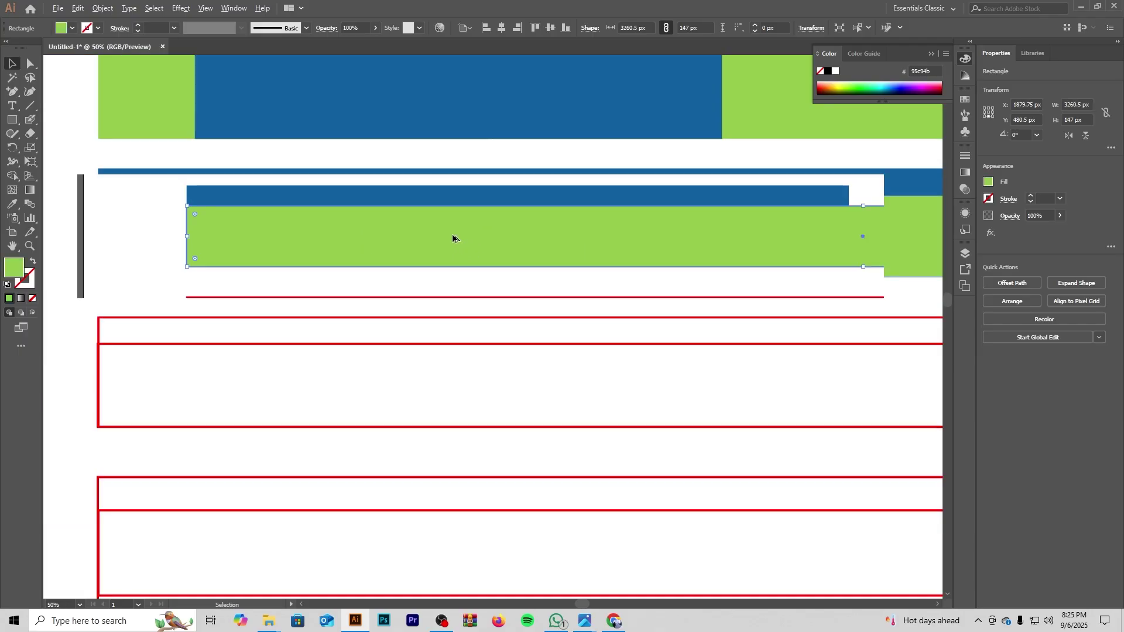
left_click(252, 225, "shift")
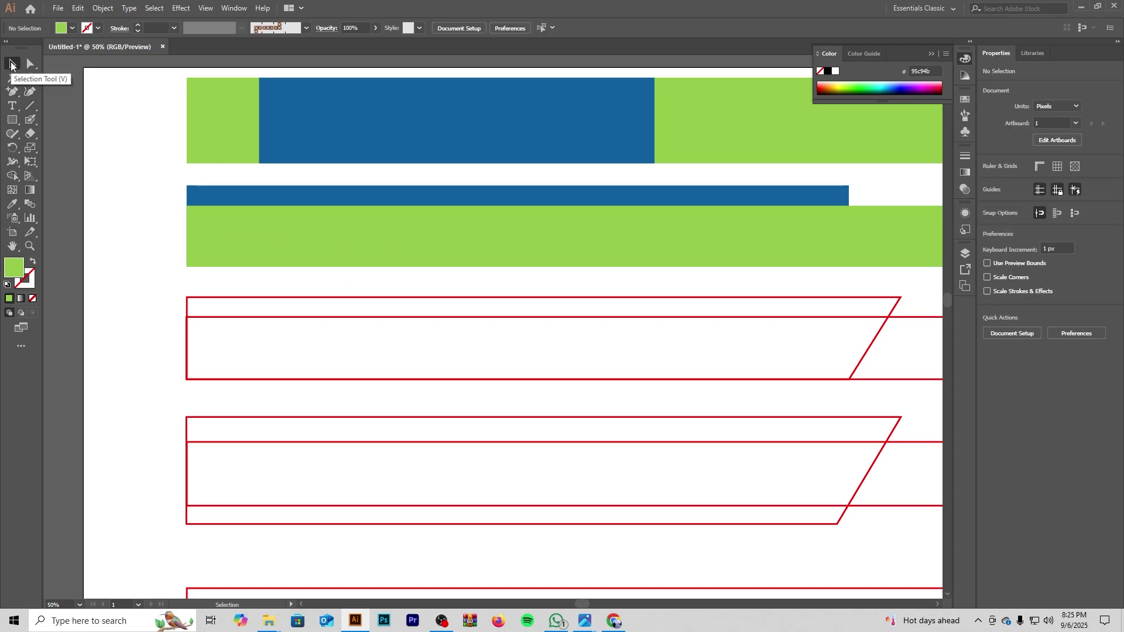
Step: Send row 2's long green bar to the back, behind the blue rectangle, and deselect it
left_click(237, 230)
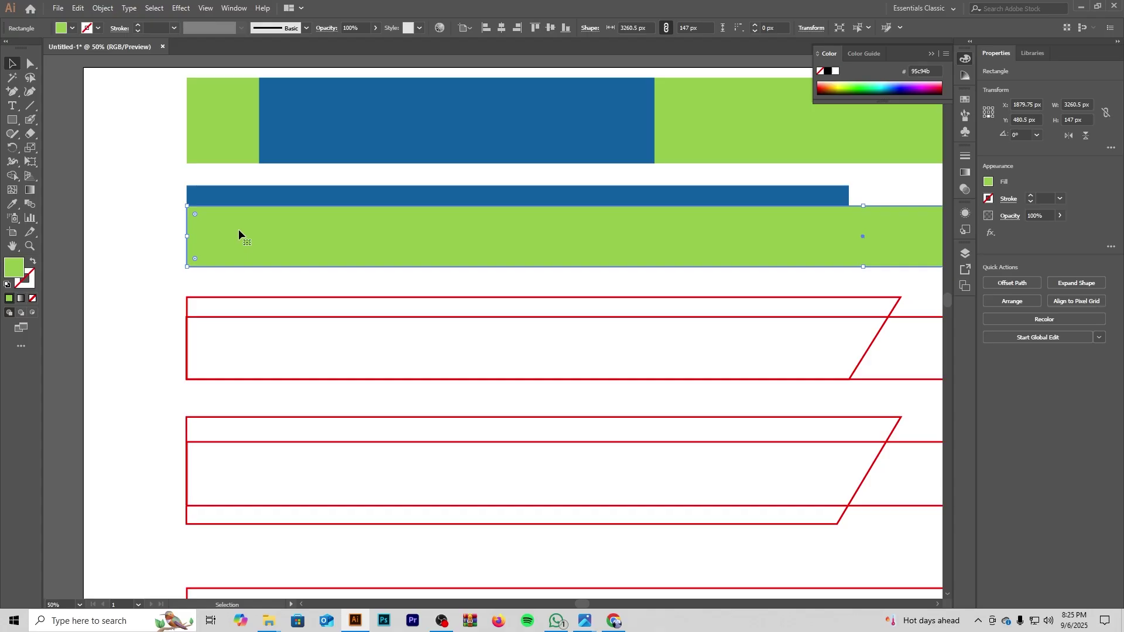
scroll(238, 230, "up", 2)
scroll(239, 233, "up", 1)
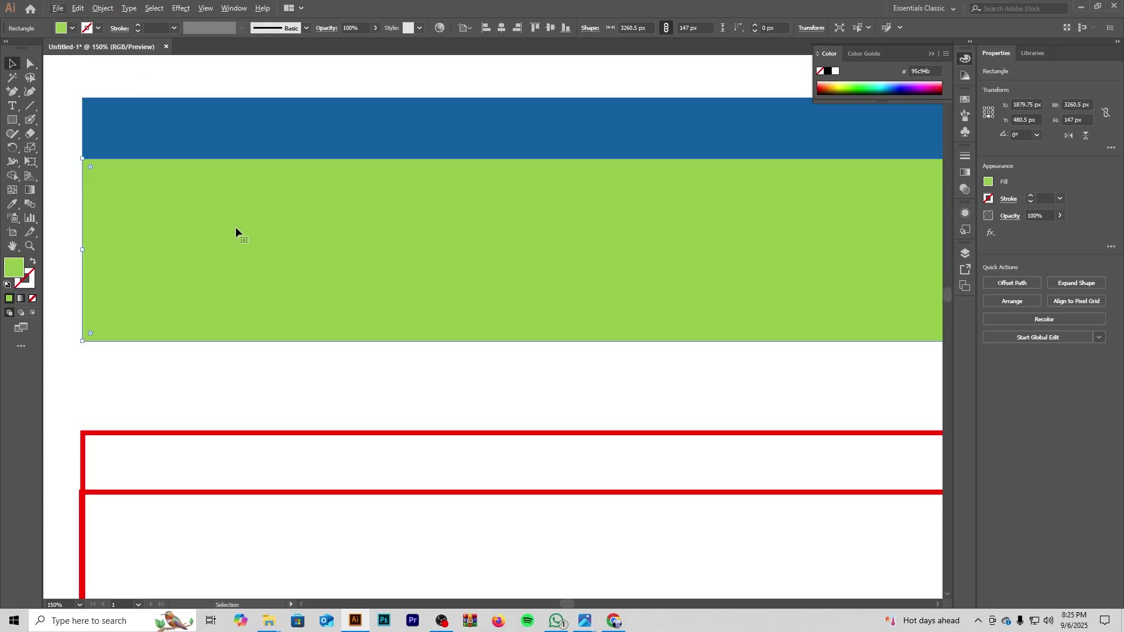
right_click(236, 229)
mouse_move(277, 414)
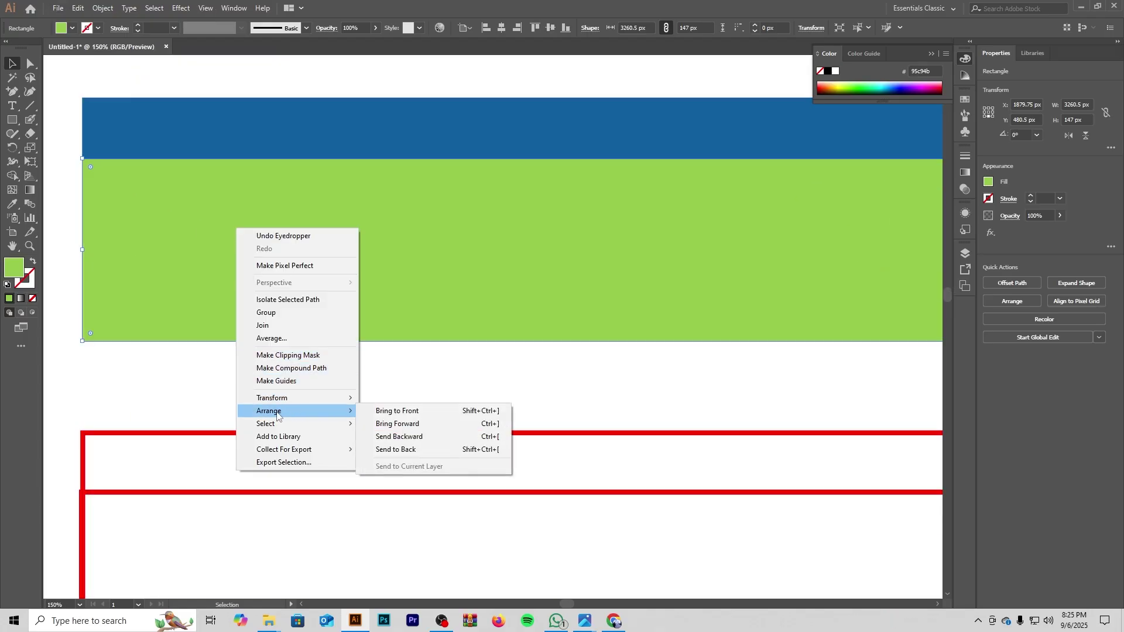
left_click(408, 450)
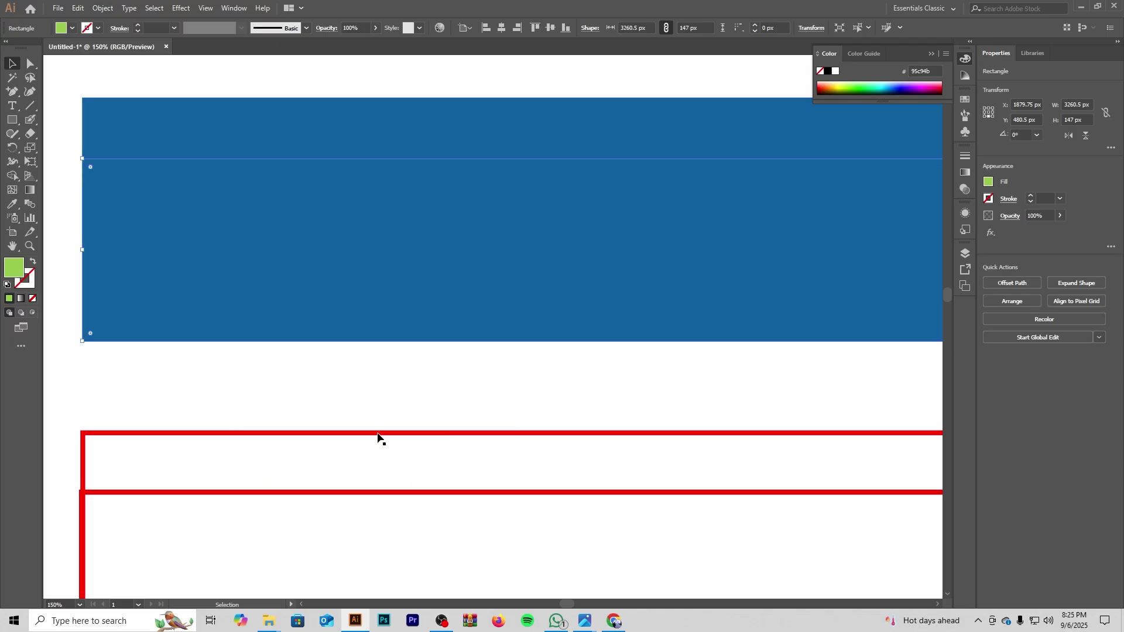
scroll(357, 231, "down", 3)
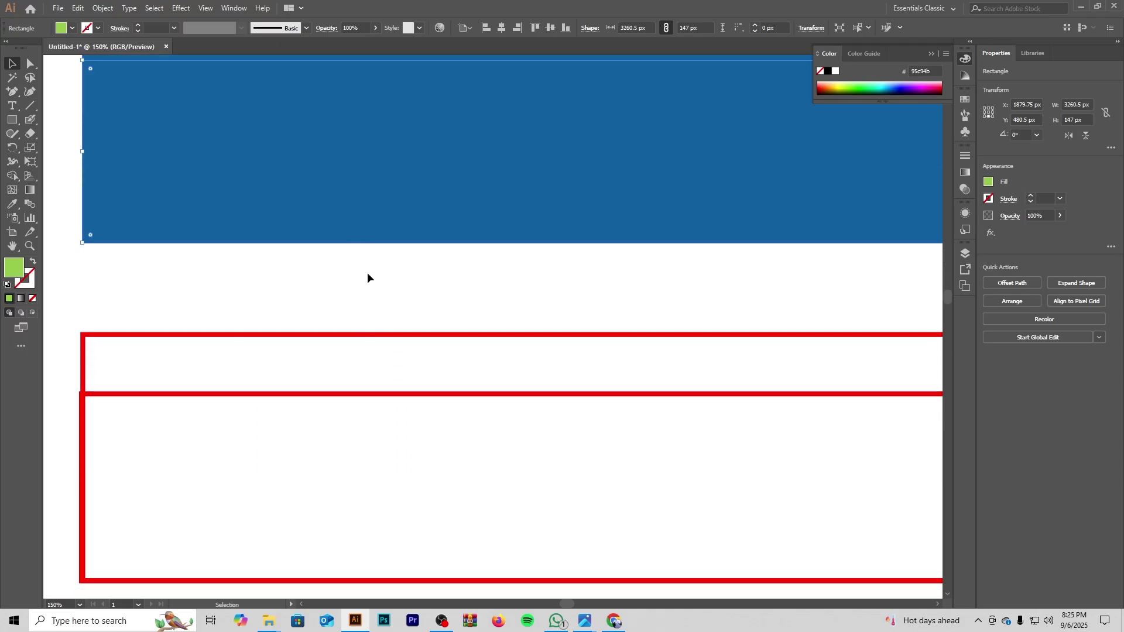
scroll(367, 272, "down", 5)
left_click(392, 124)
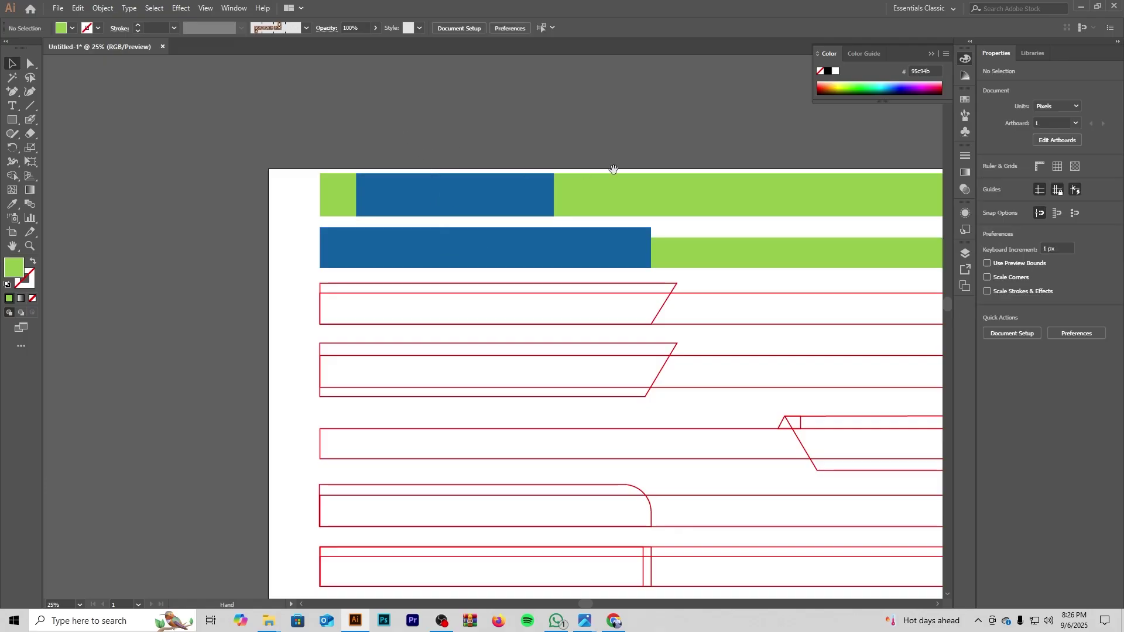
Step: Fill row 3's long bar outline with the green sampled from row 2's bar using the Eyedropper
left_click_drag(596, 164, 302, 193)
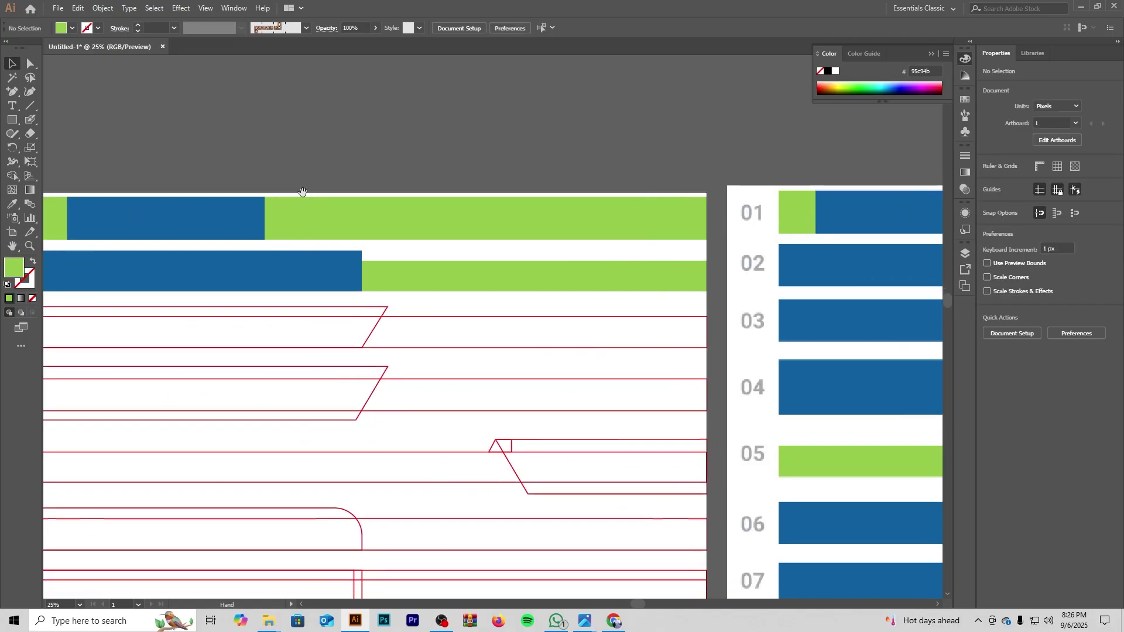
left_click_drag(311, 248, 422, 180)
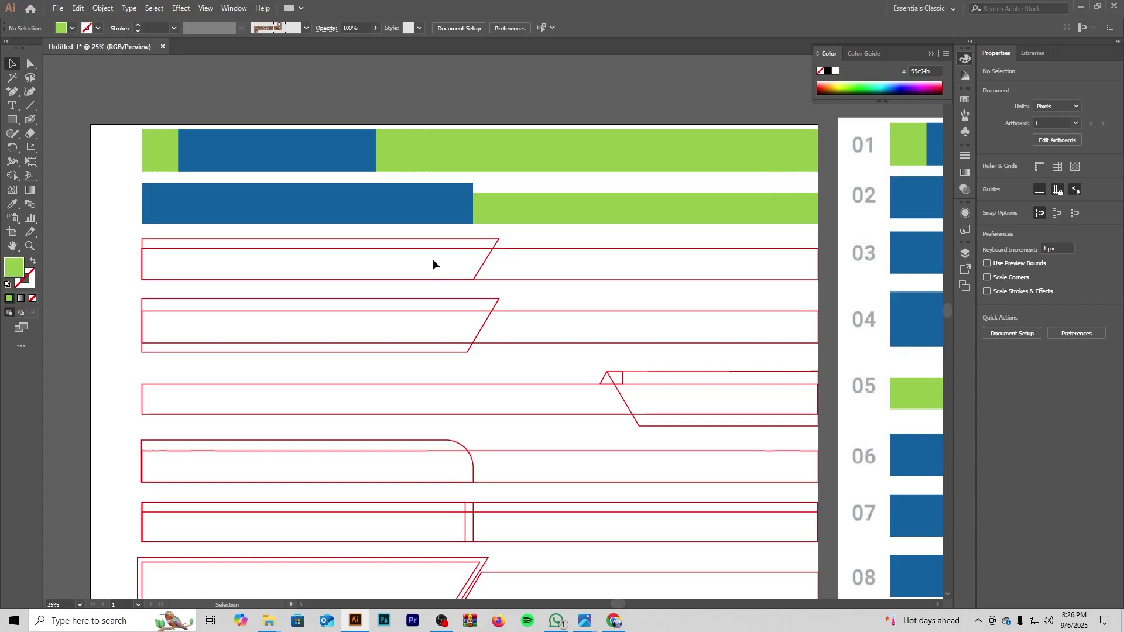
left_click_drag(554, 258, 127, 261)
scroll(305, 253, "up", 1)
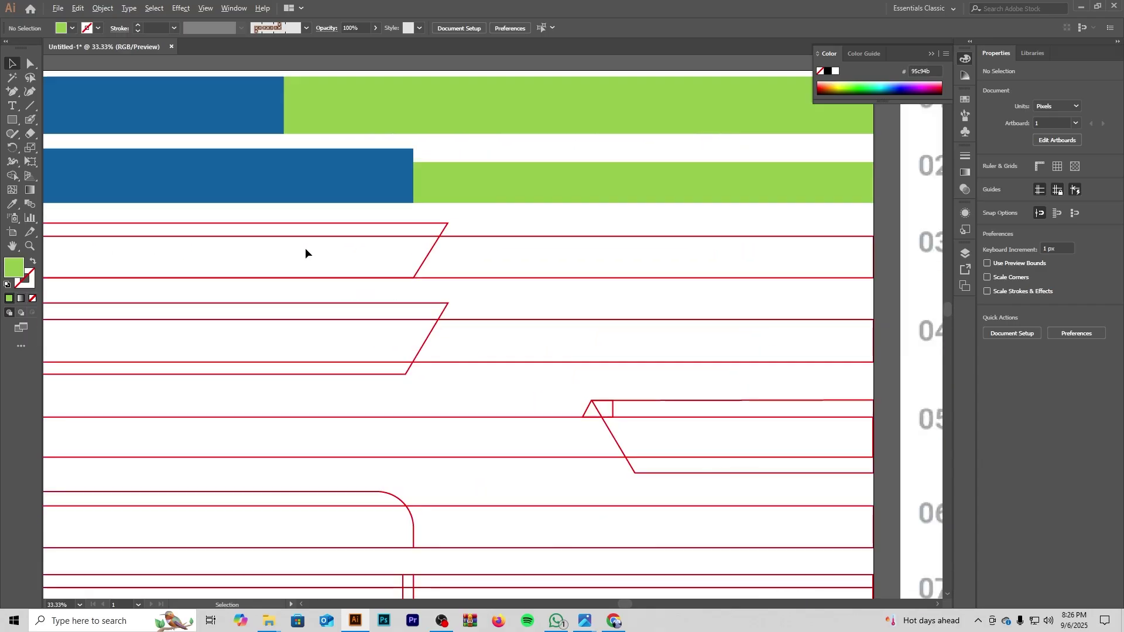
left_click(519, 237)
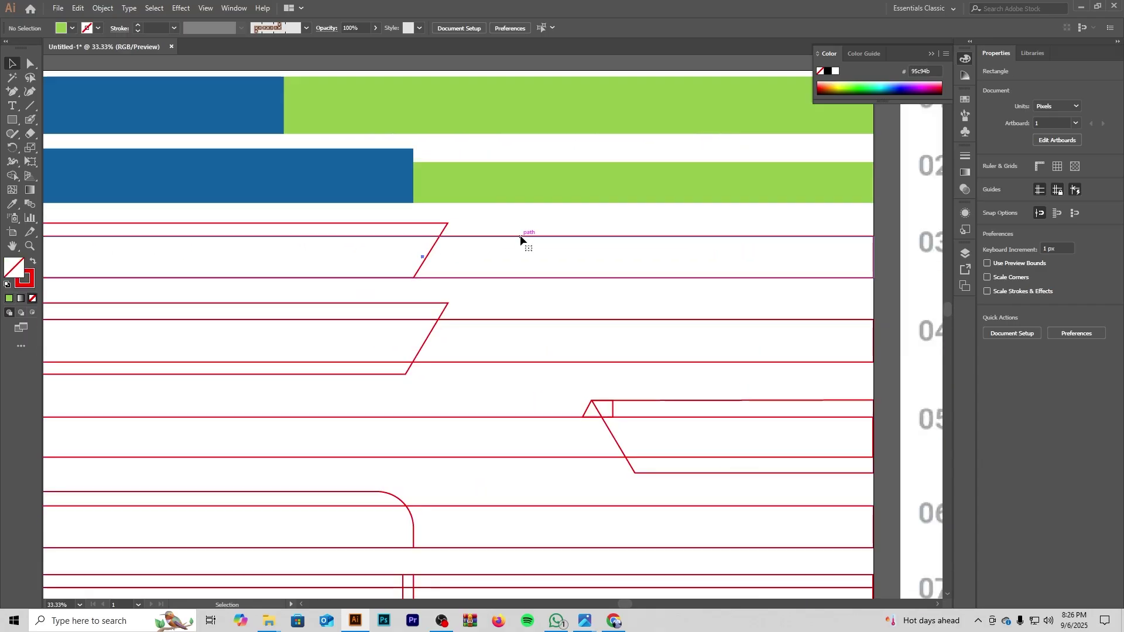
left_click(13, 204)
left_click(459, 174)
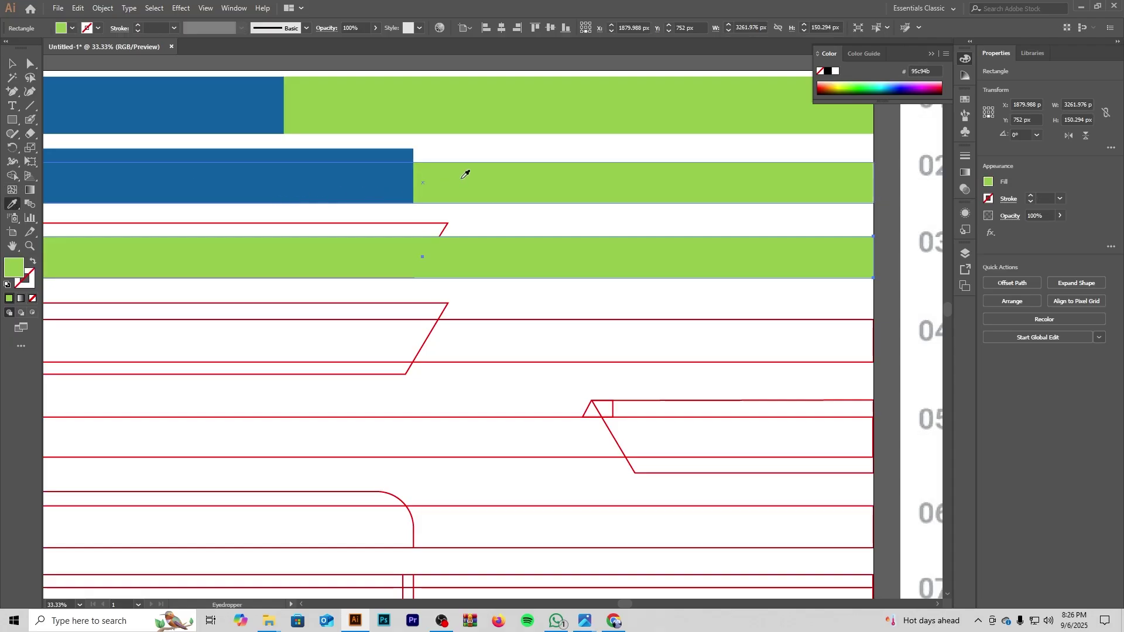
Step: Fill row 3's slanted-end outline with the blue sampled from row 2's rectangle and deselect it
left_click(372, 227, "ctrl")
left_click(373, 176)
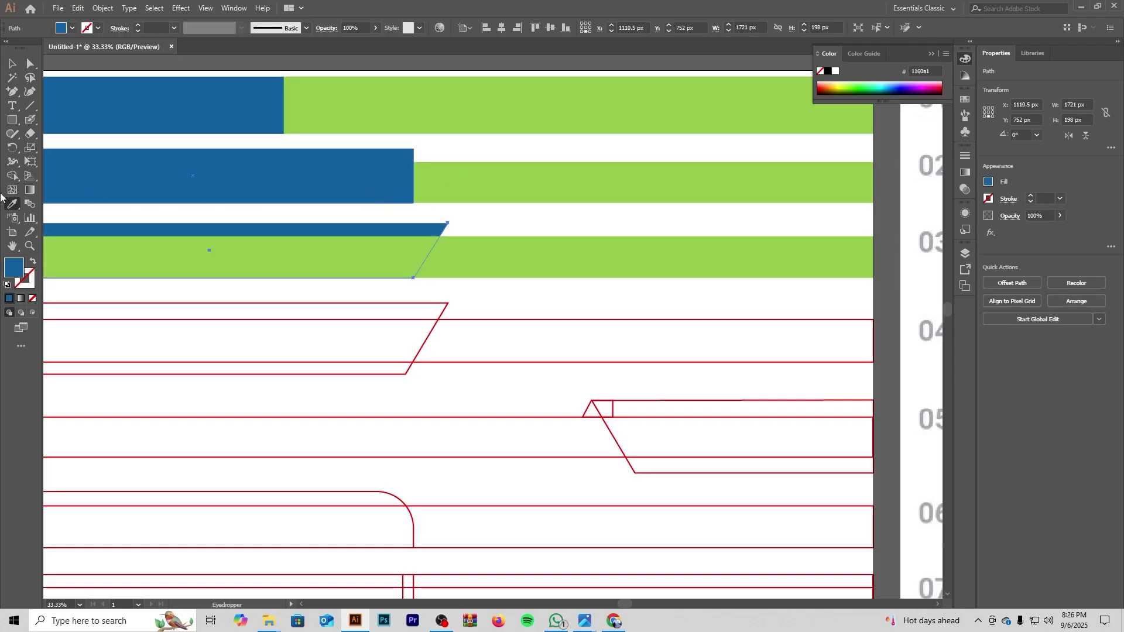
left_click(12, 63)
left_click(507, 223)
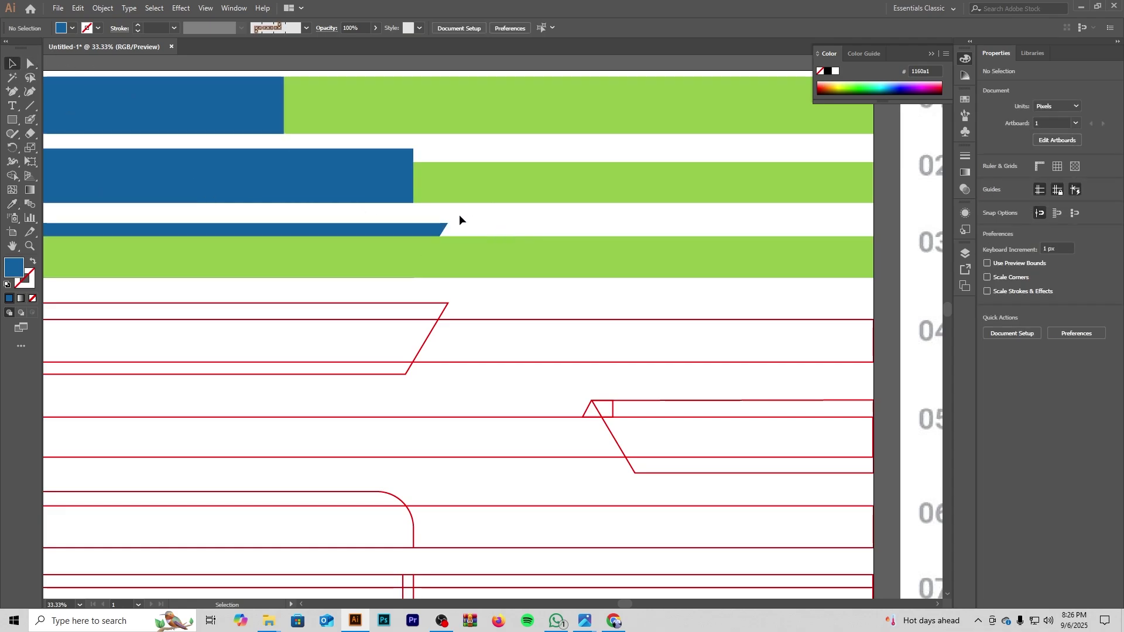
Step: Bring row 3's slanted-end blue shape to the front, above the green bar, and deselect it
left_click(442, 231)
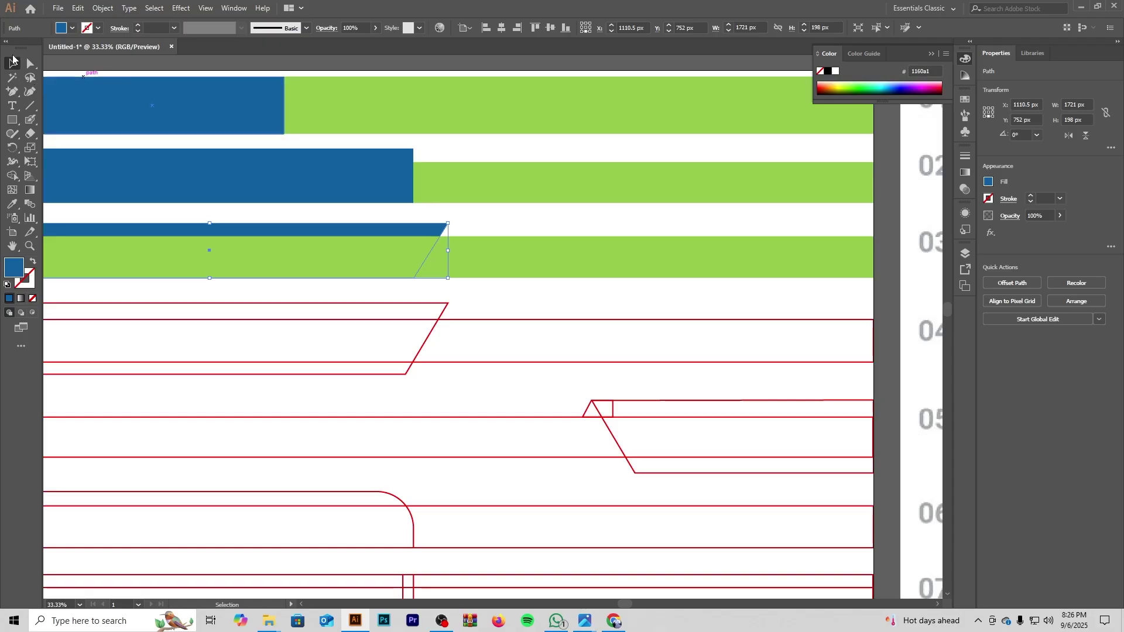
right_click(387, 227)
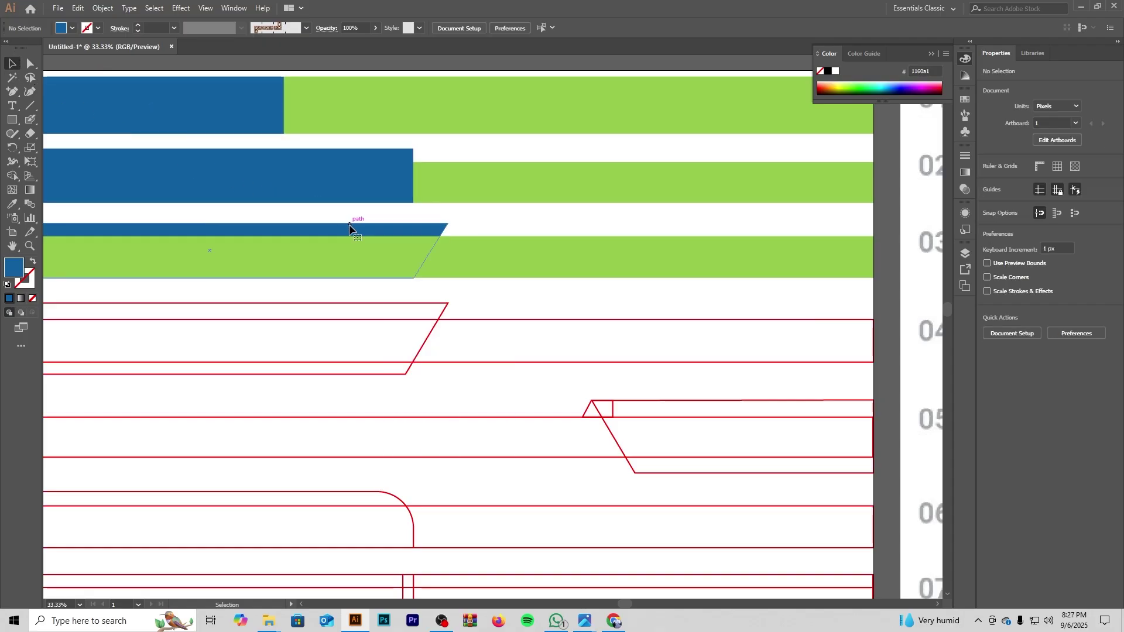
left_click(350, 224)
left_click(502, 223)
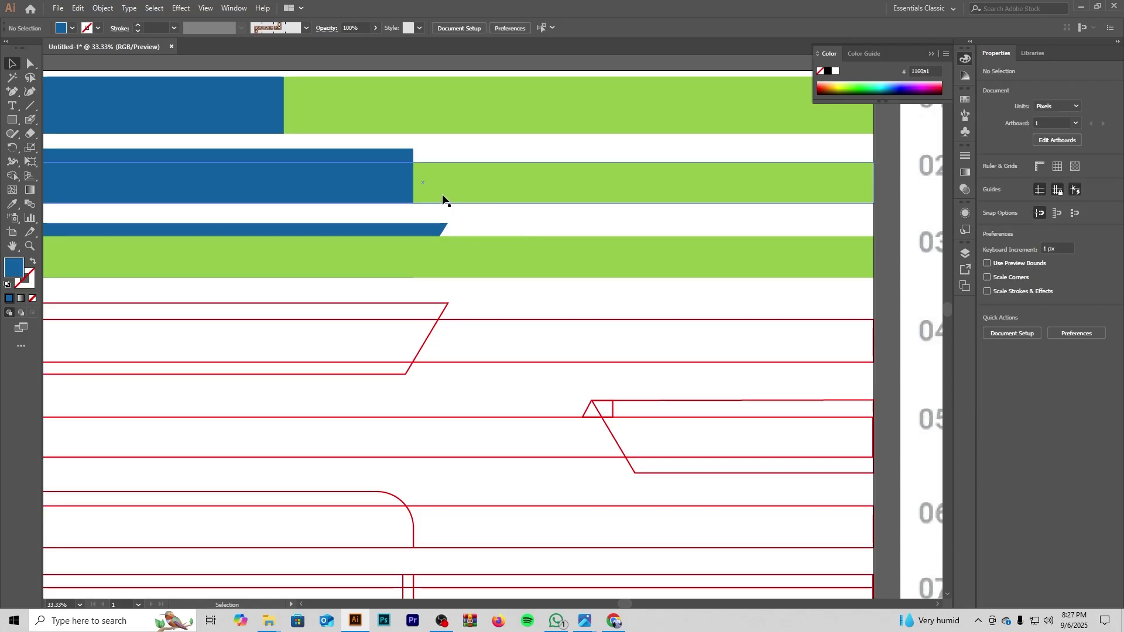
left_click(408, 232)
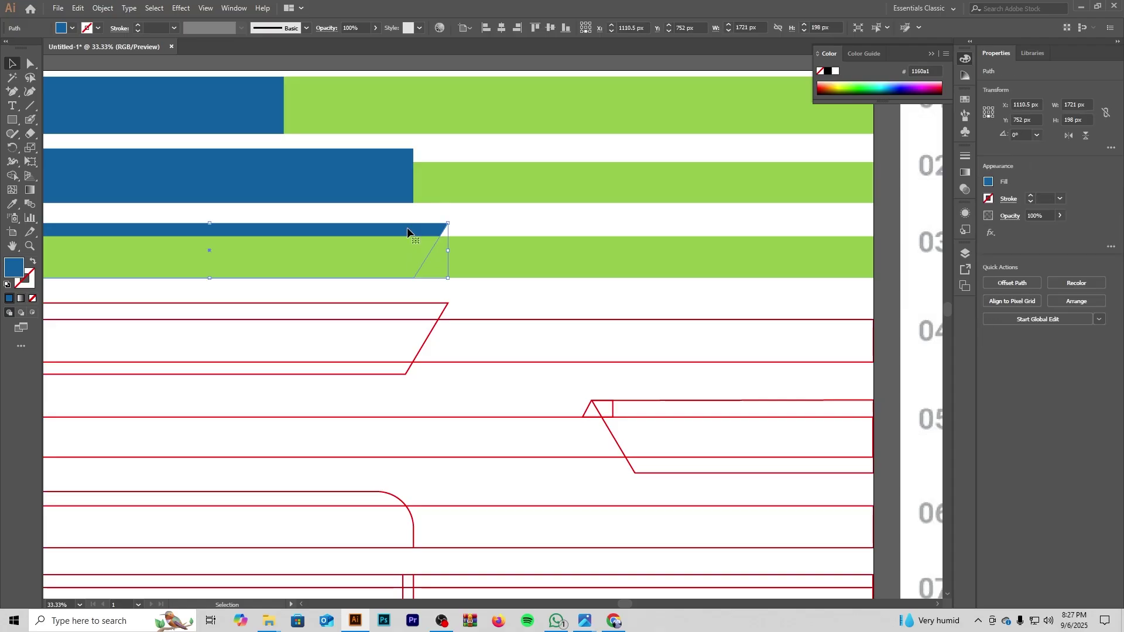
right_click(408, 231)
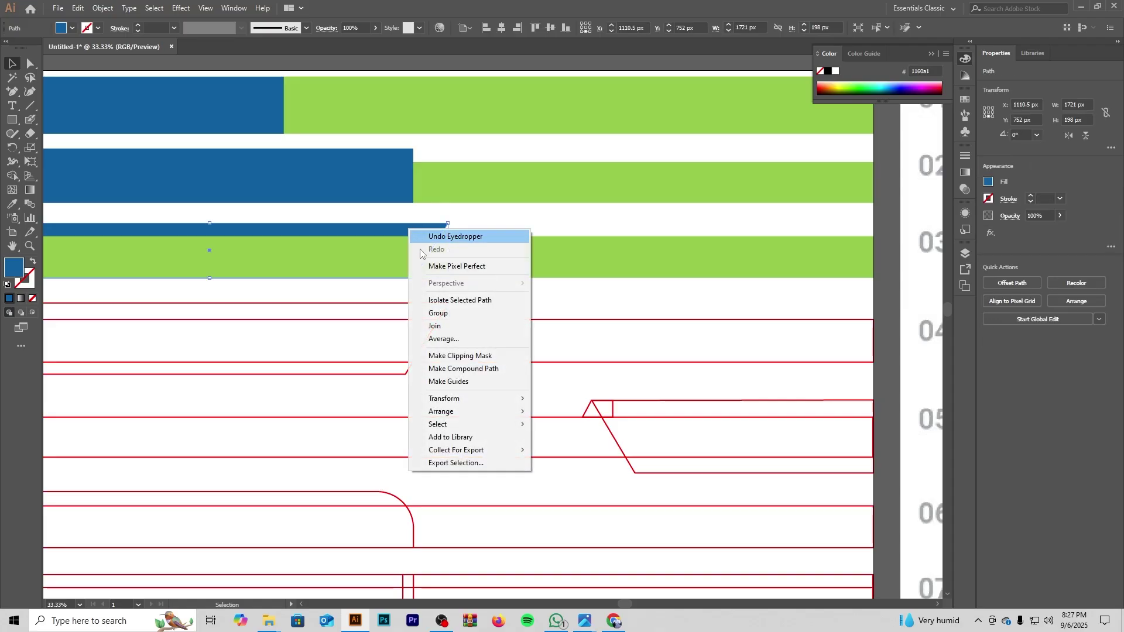
mouse_move(436, 416)
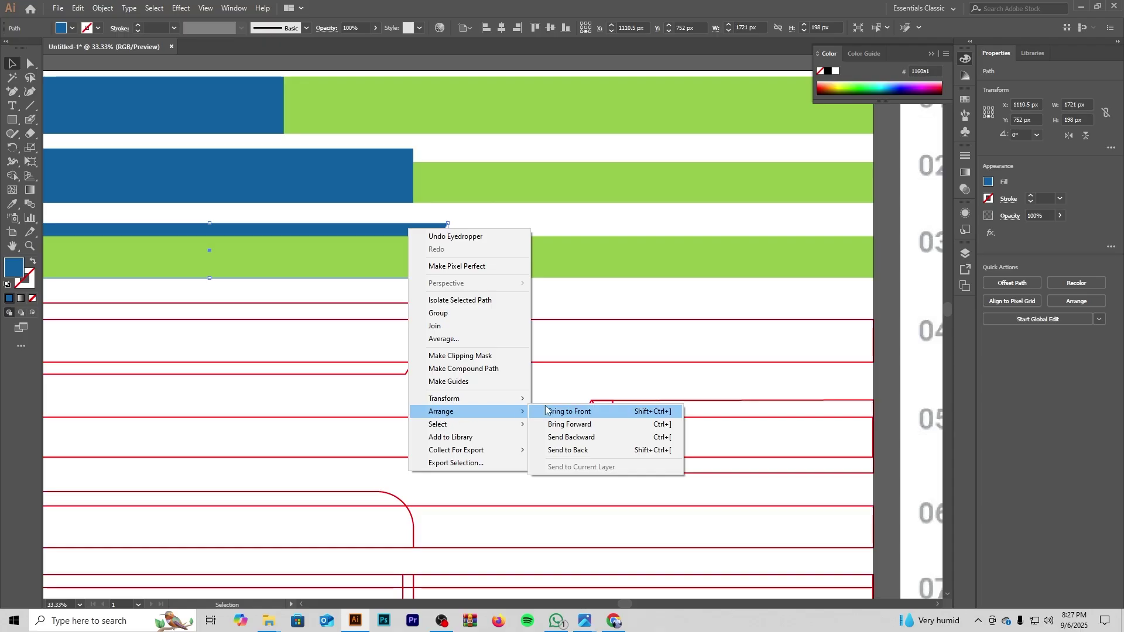
left_click(563, 412)
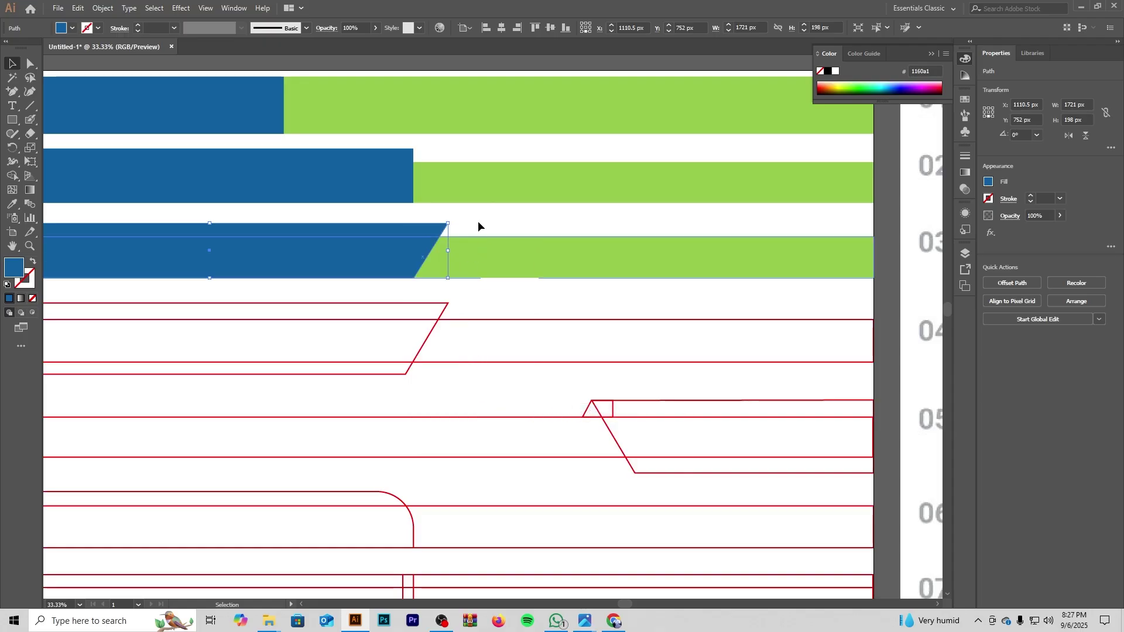
left_click(497, 212)
Step: Fill row 4's long bar outline with the green sampled from row 3's bar using the Eyedropper
scroll(510, 241, "down", 1)
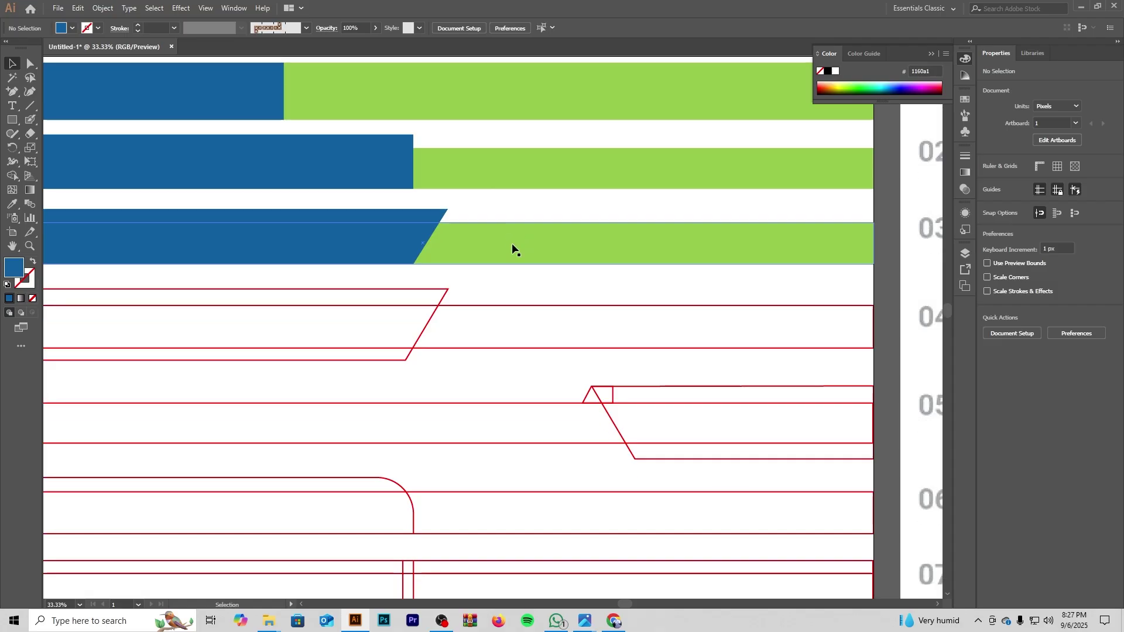
scroll(512, 244, "down", 2)
left_click_drag(670, 255, 495, 270)
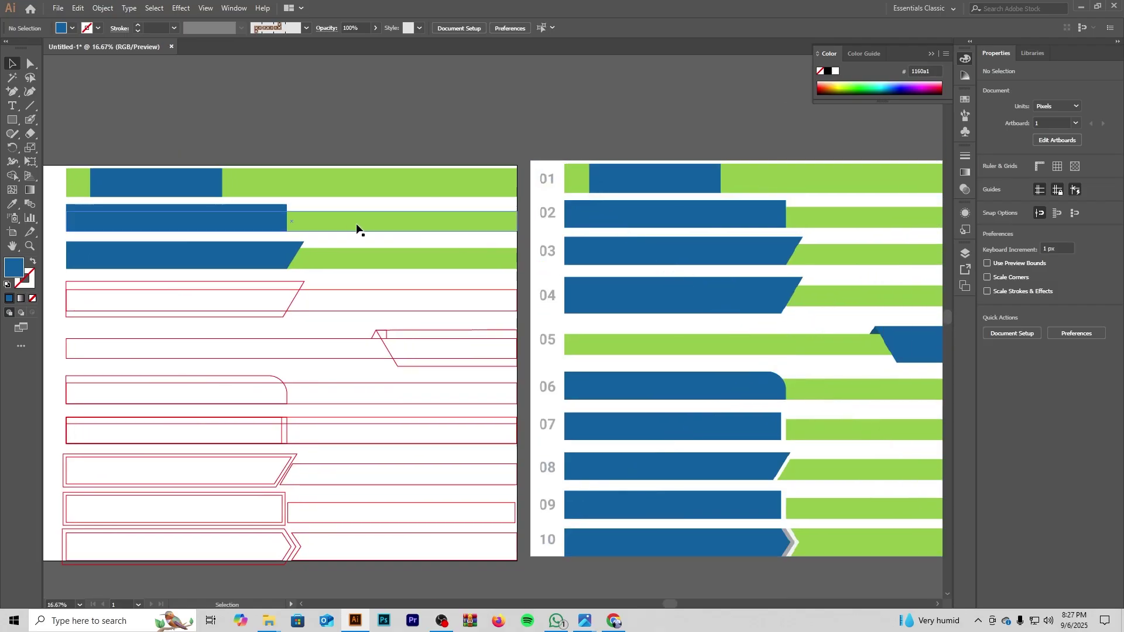
left_click_drag(317, 231, 397, 255)
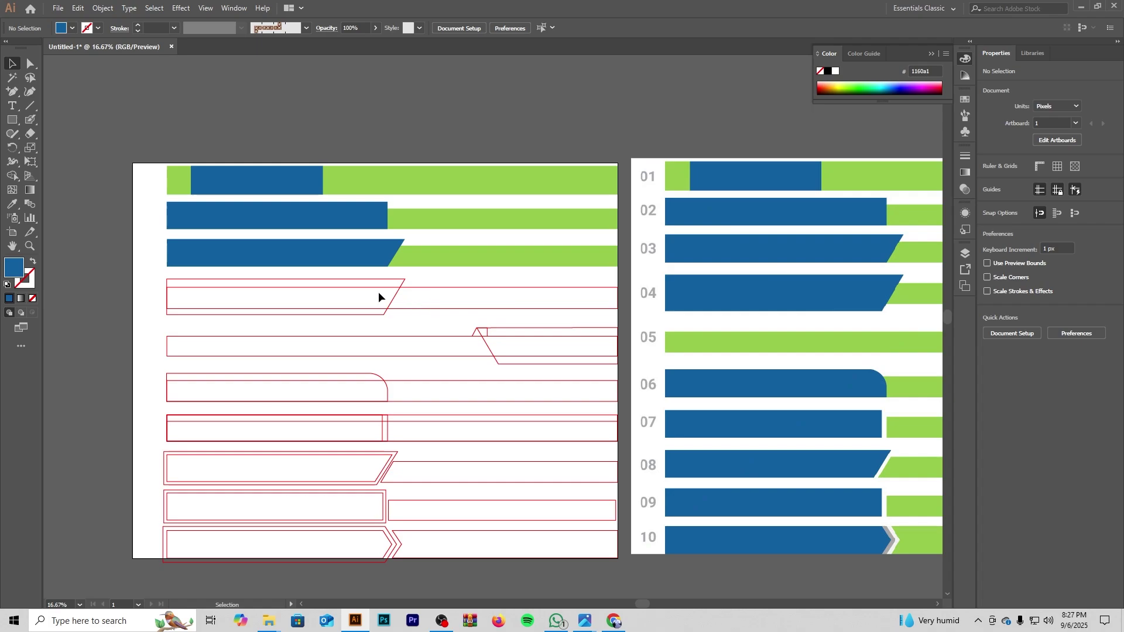
key("space")
mouse_move(441, 298)
left_mouse_down()
mouse_move(296, 293)
mouse_move(443, 286)
left_mouse_up()
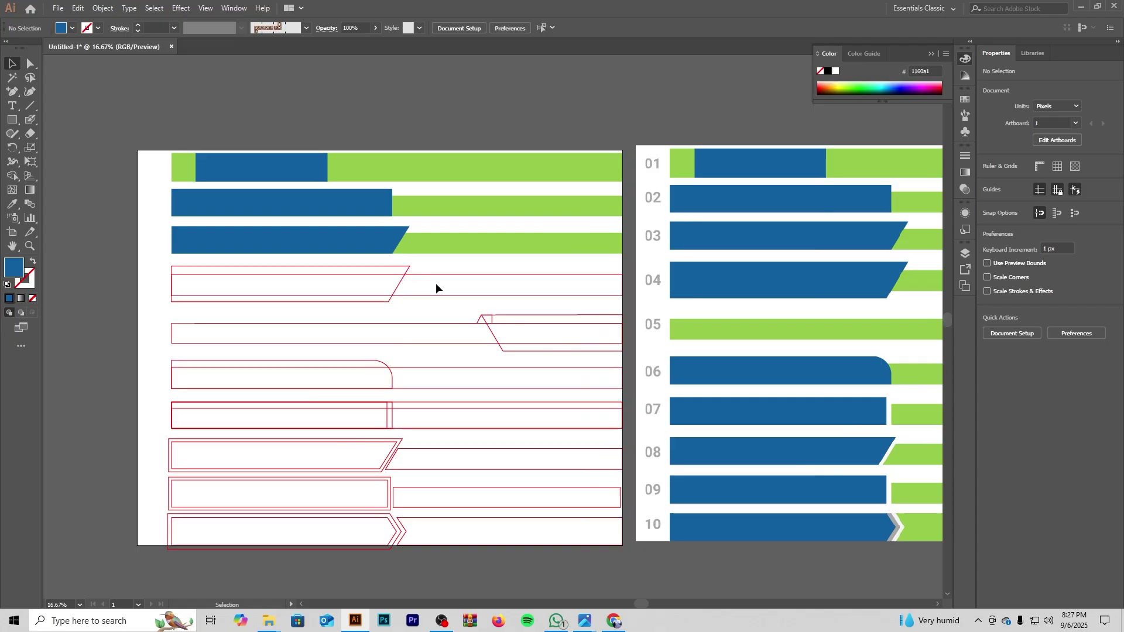
left_click(442, 275)
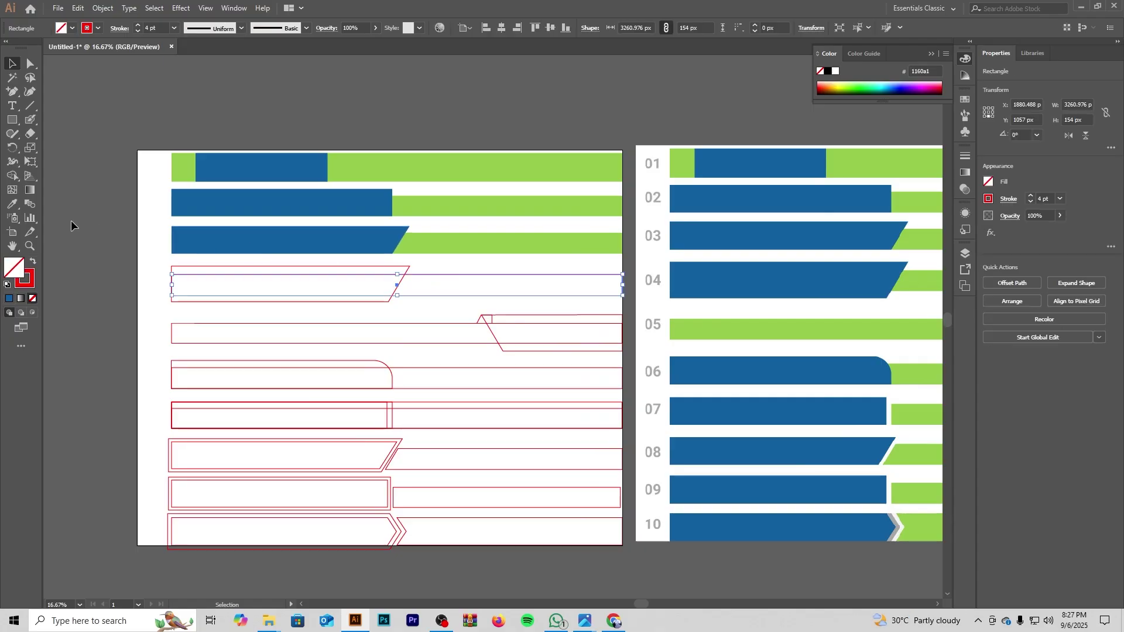
left_click(13, 204)
left_click(445, 243)
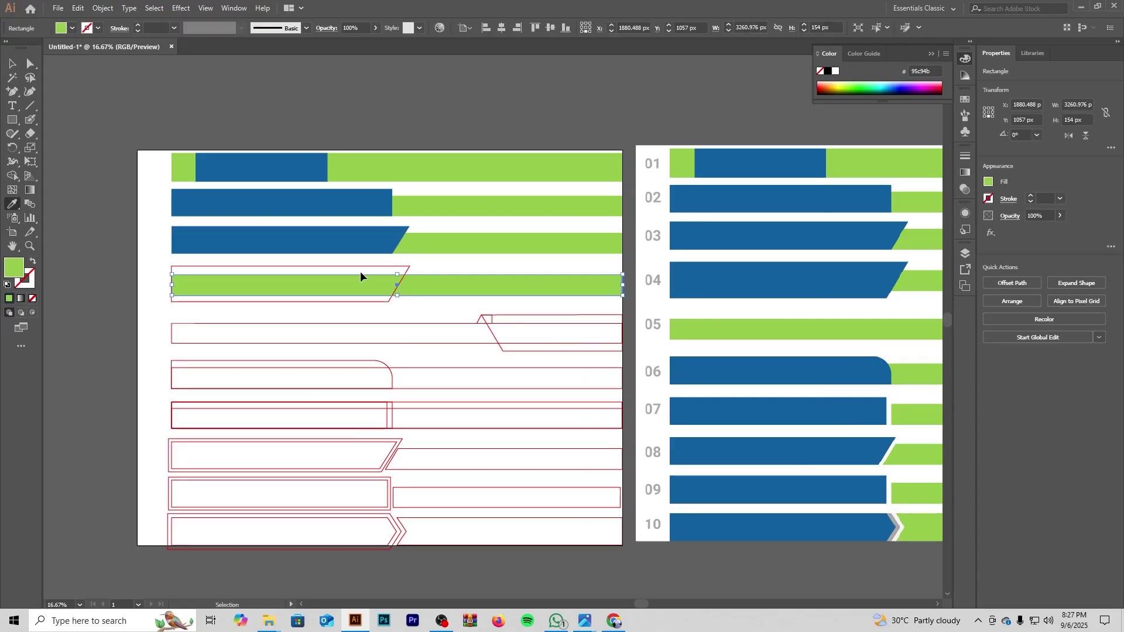
Step: Fill row 4's slanted-end outline with the blue sampled from row 3's slanted shape, then return to the Selection tool
left_click(363, 267, "ctrl")
left_click(366, 228)
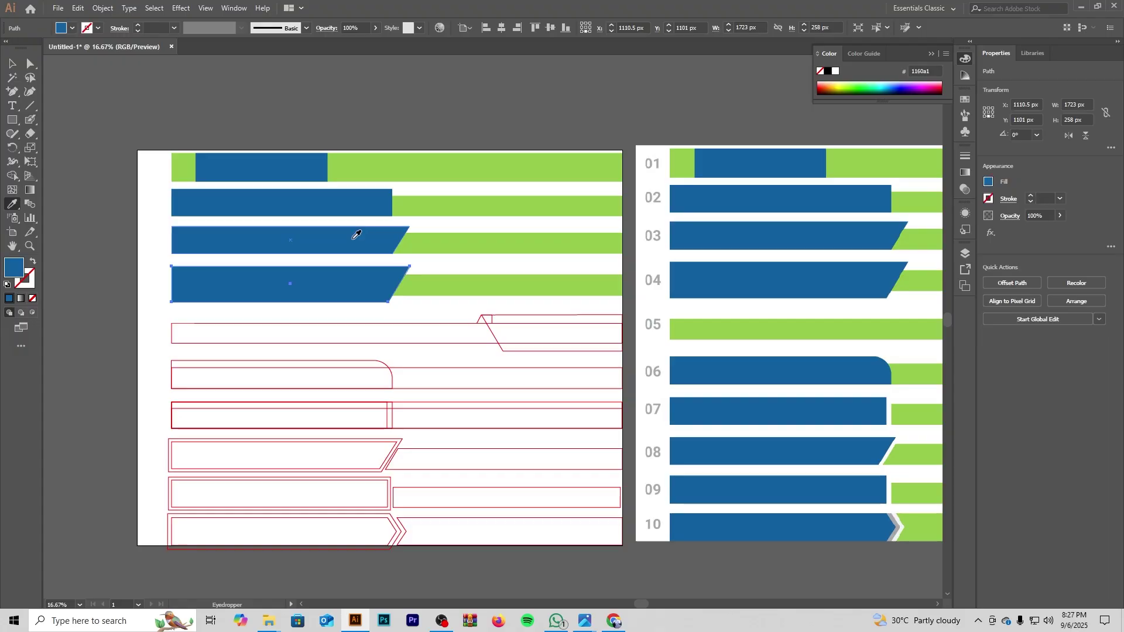
left_click(10, 64)
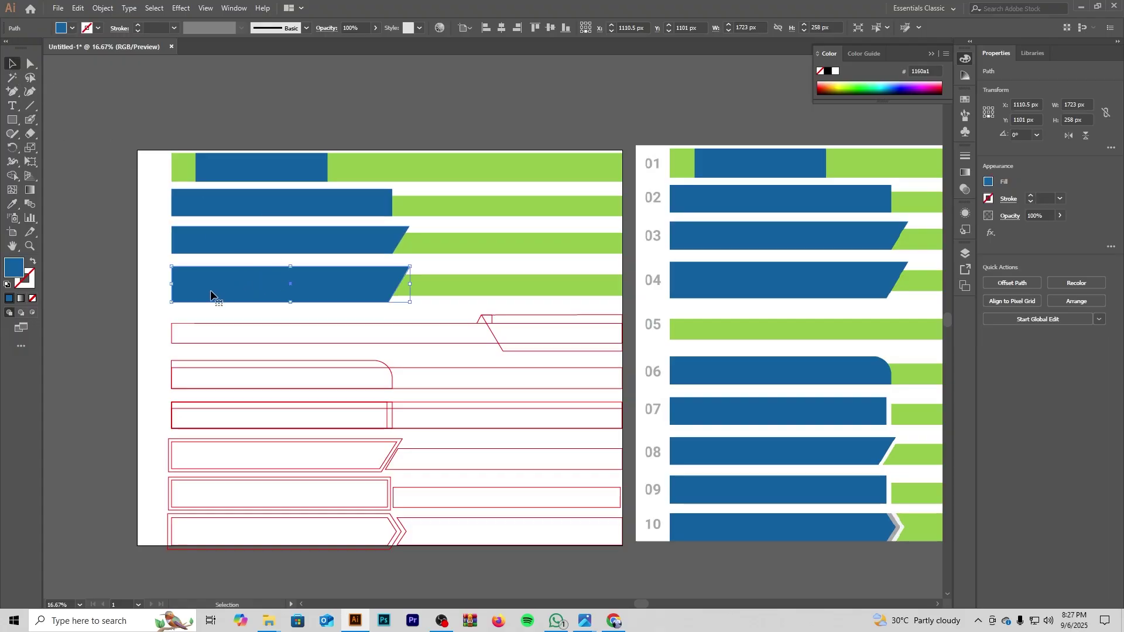
Step: Fill row 5's long bar outline with the green sampled from row 4's bar using the Eyedropper, and deselect it
left_click_drag(384, 316, 269, 331)
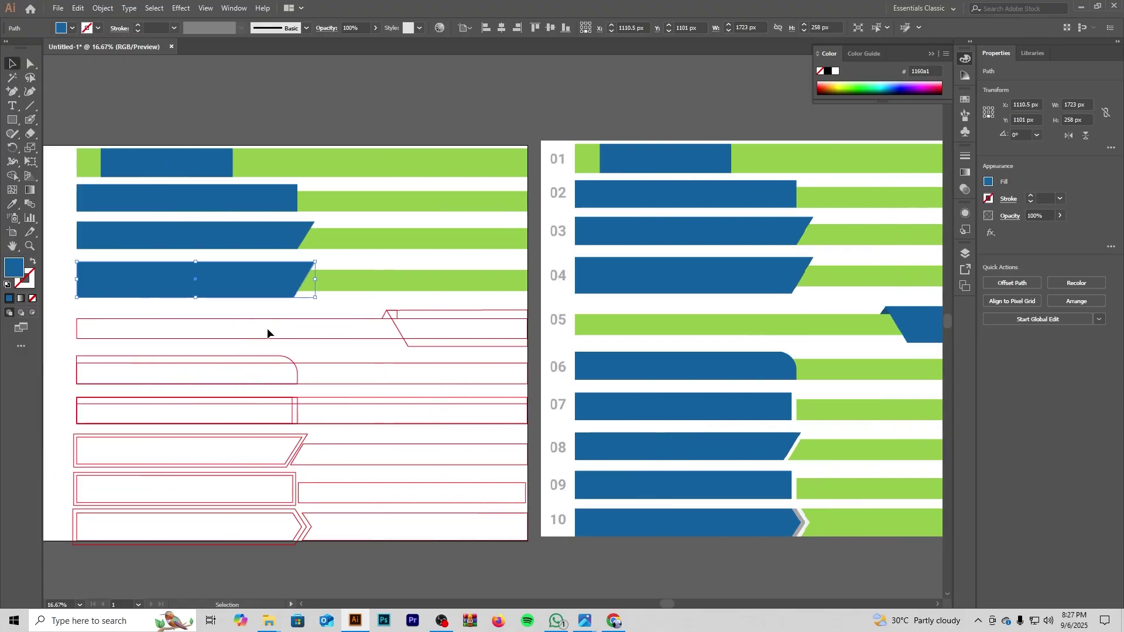
left_click(277, 329)
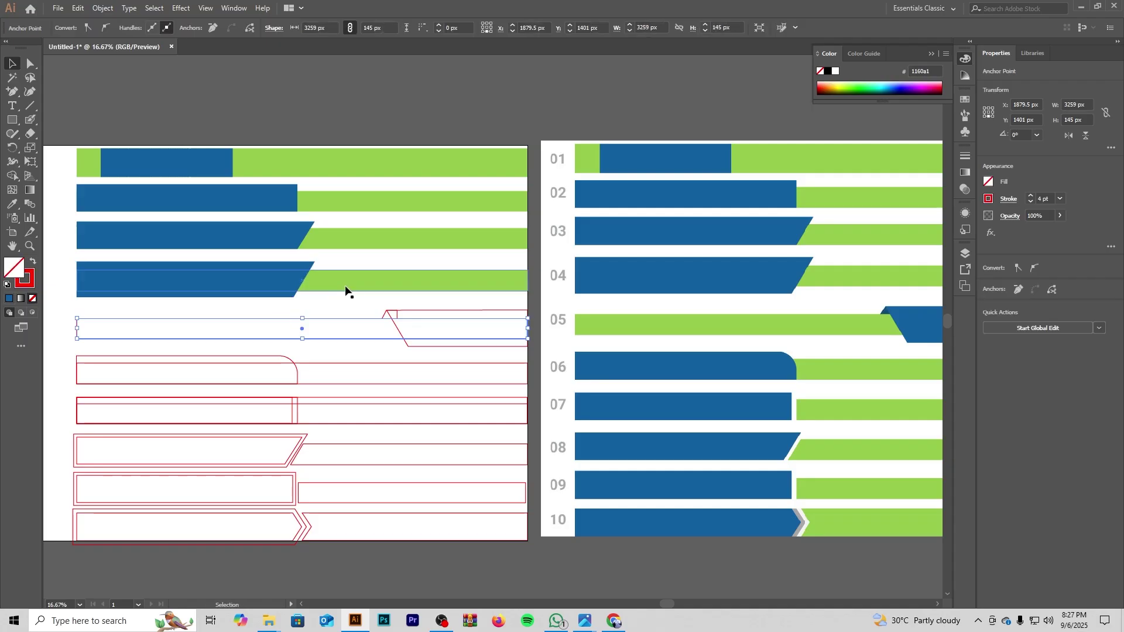
left_click(11, 204)
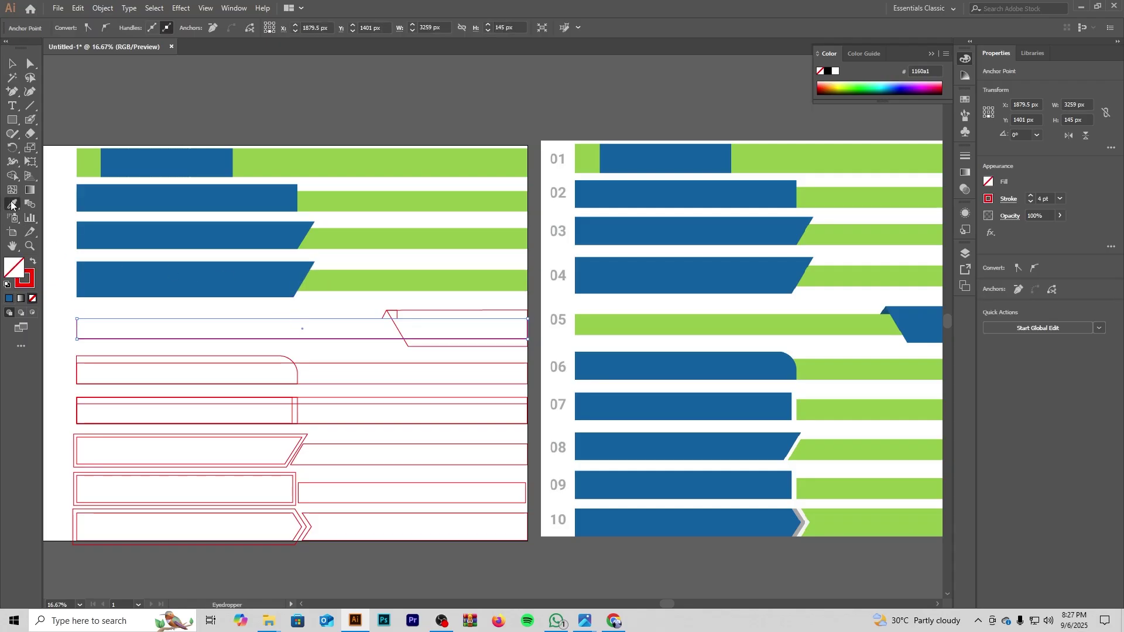
left_click(343, 275)
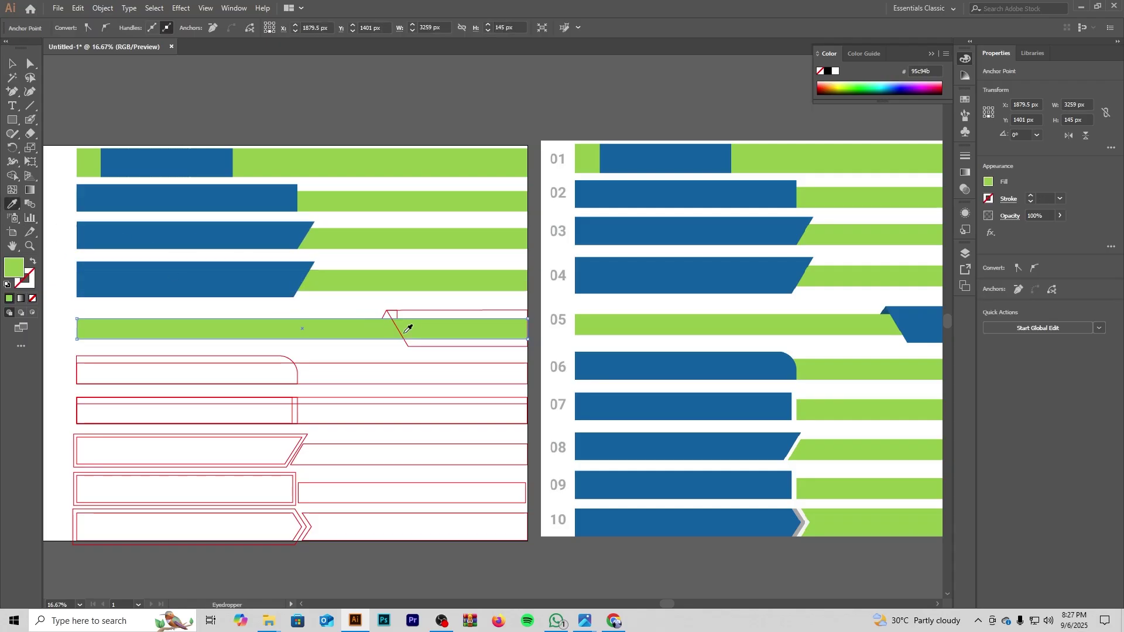
scroll(384, 339, "up", 3)
scroll(381, 321, "down", 2)
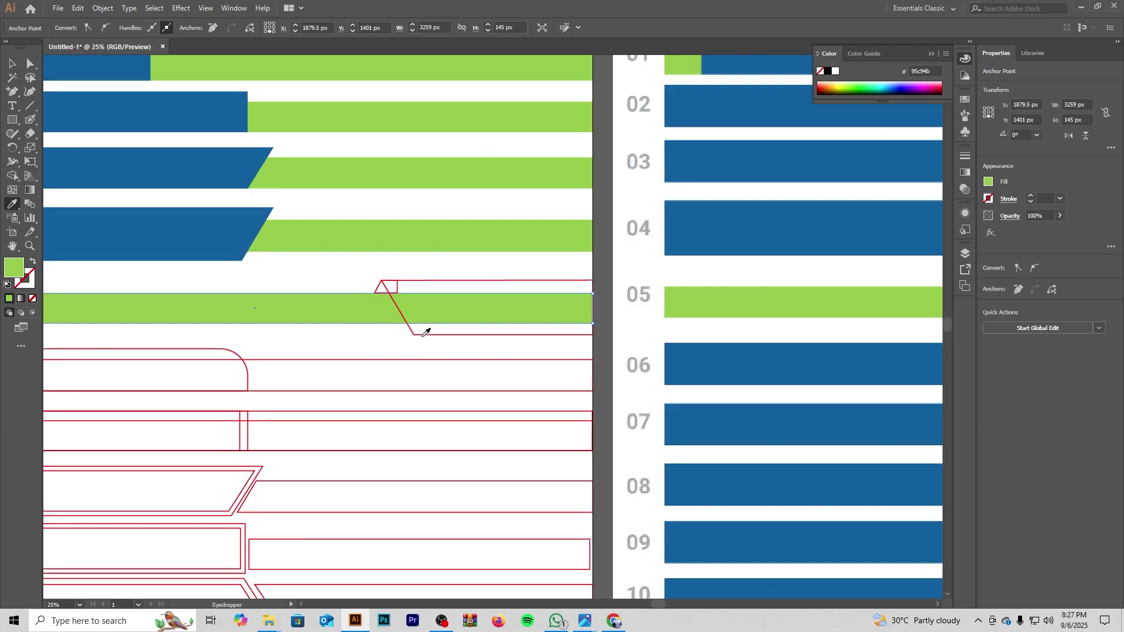
left_click_drag(585, 332, 464, 250)
key("v")
left_click(137, 250)
scroll(135, 250, "down", 1)
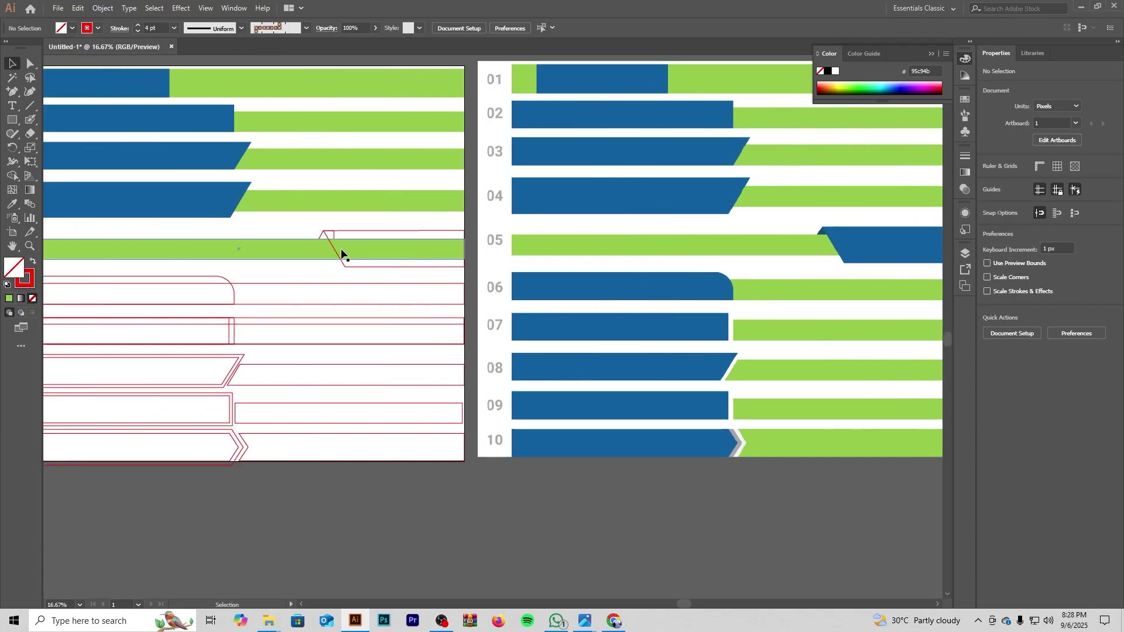
Step: Fill row 5's large slanted outline with the blue sampled from row 4's slanted shape
left_click_drag(278, 237, 348, 246)
scroll(261, 215, "up", 1)
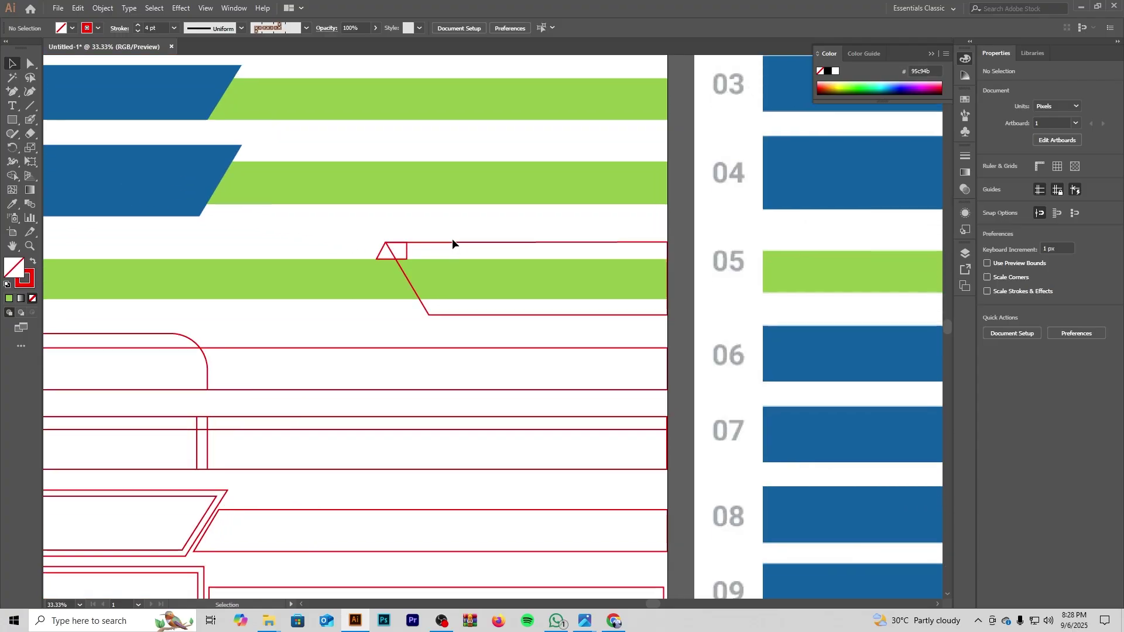
left_click(428, 240)
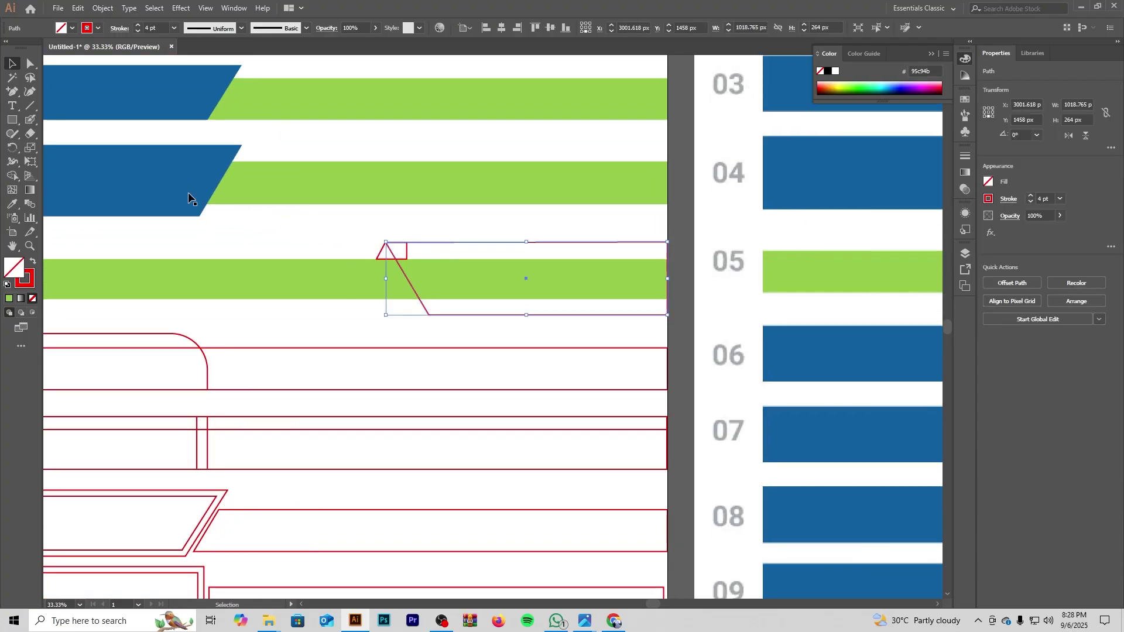
key("i")
left_click(138, 169)
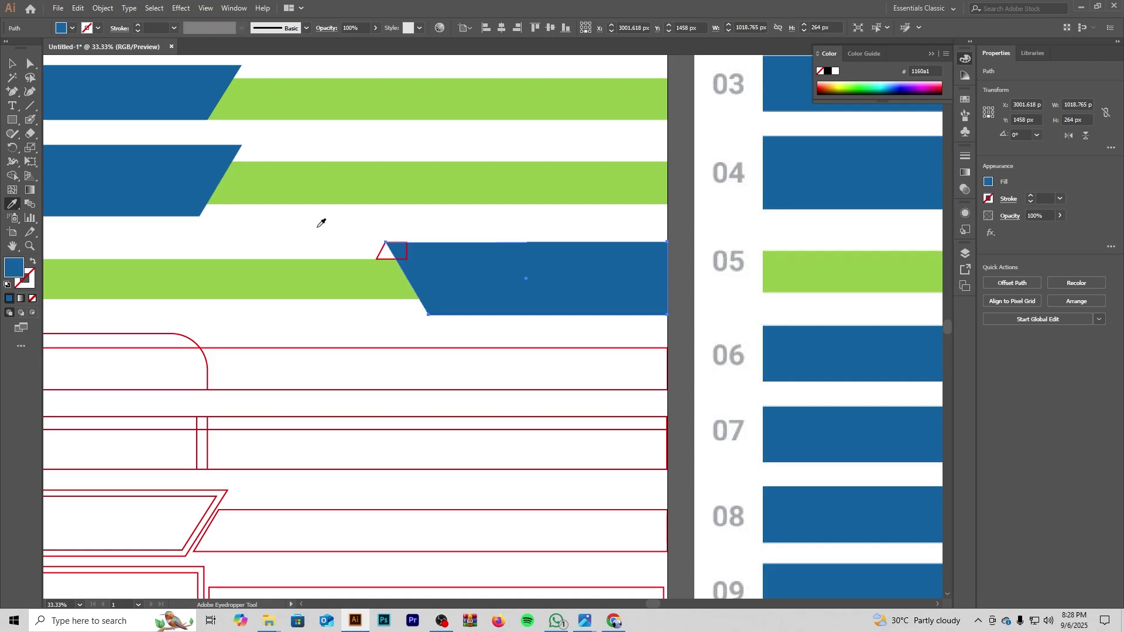
Step: Fill row 5's small fold outline with the blue sampled from the adjoining large slanted shape, and deselect it
scroll(387, 260, "up", 1)
key("super")
key("super")
scroll(375, 279, "up", 4)
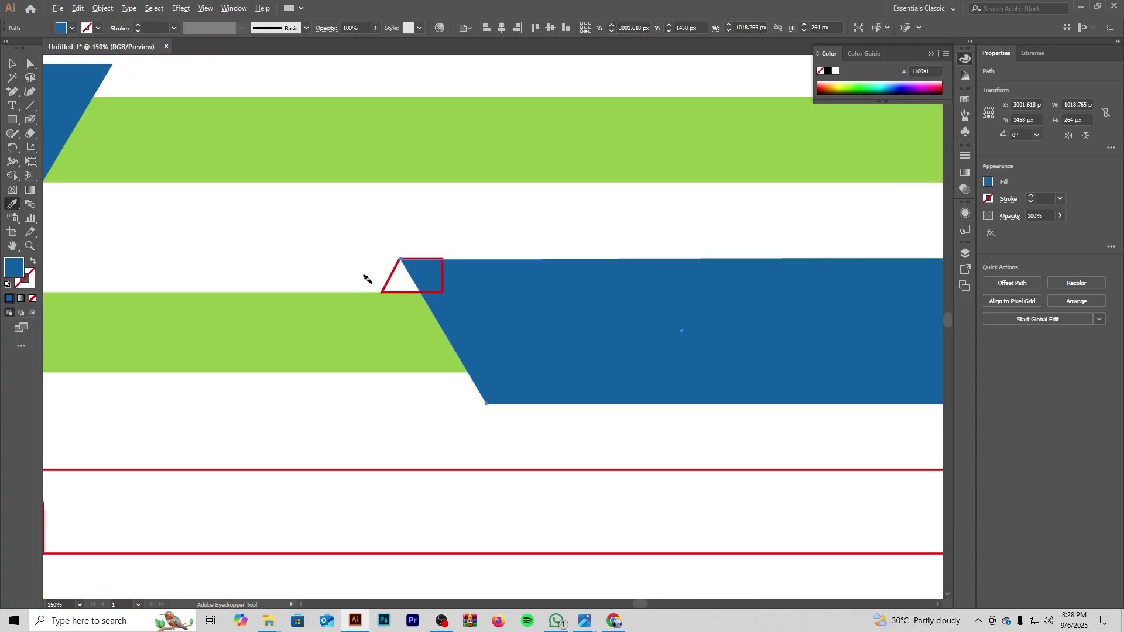
left_click(395, 288)
key("ctrl+z")
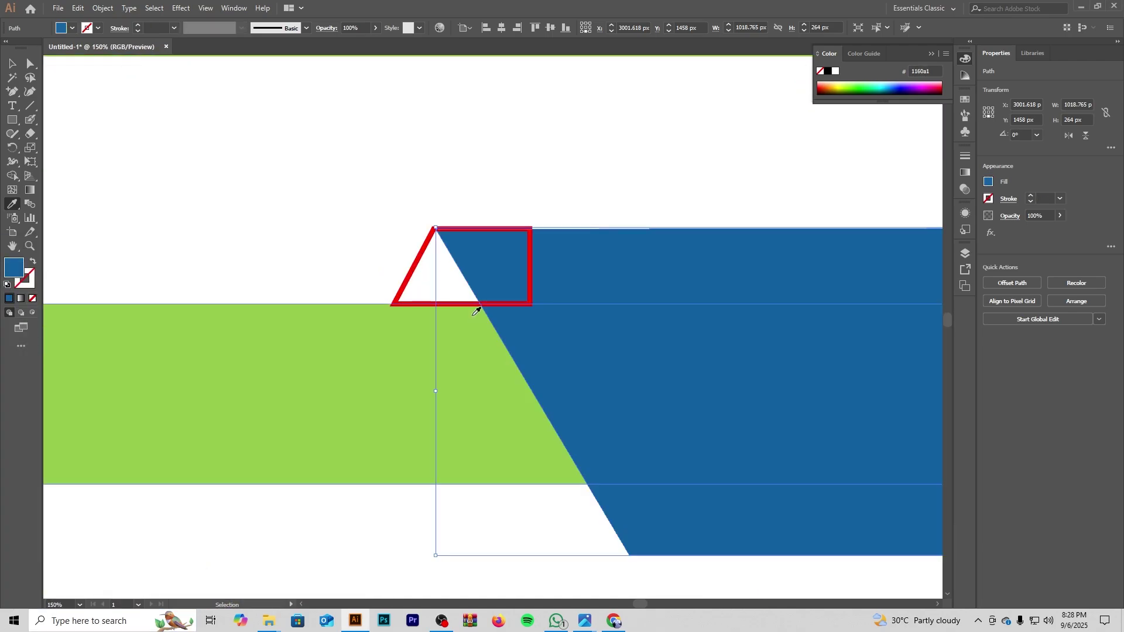
left_click(11, 65)
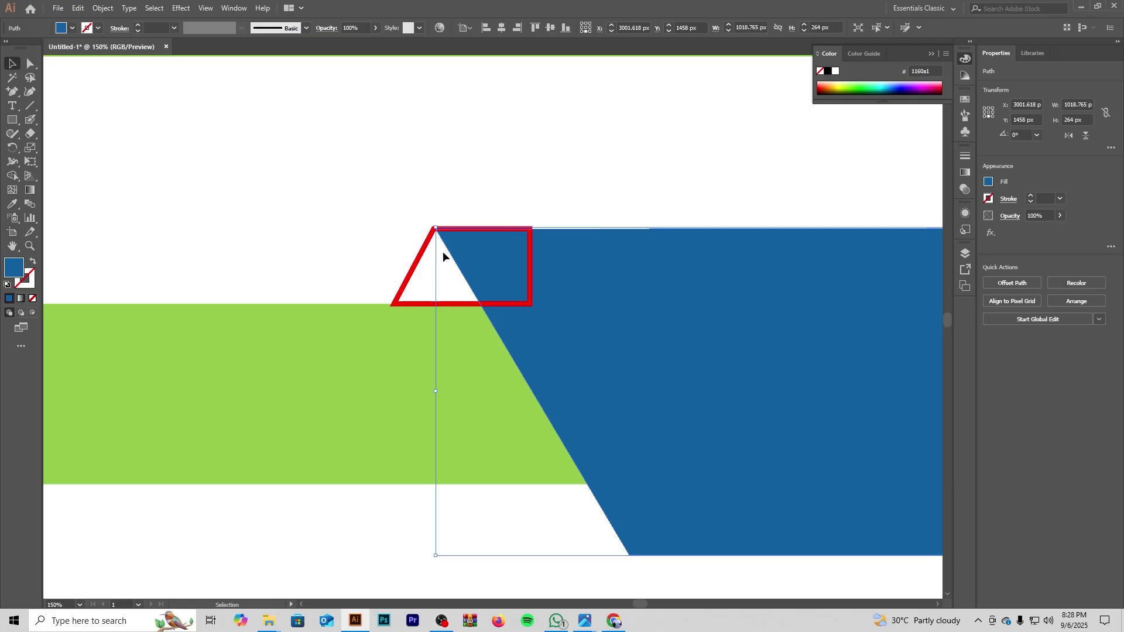
double_click(456, 304)
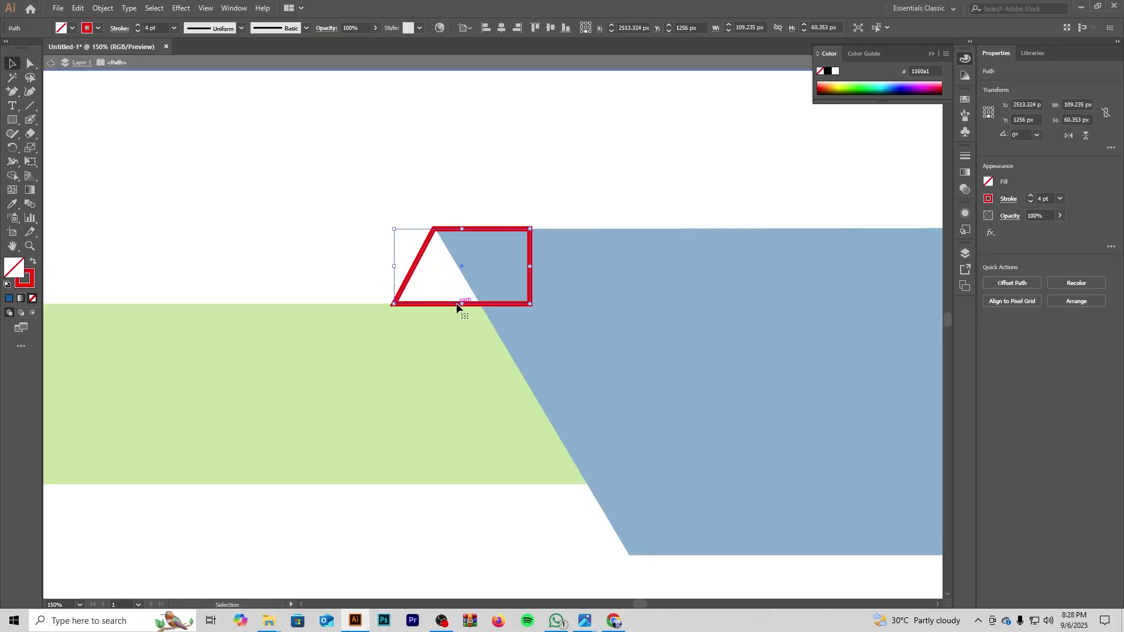
key("Escape")
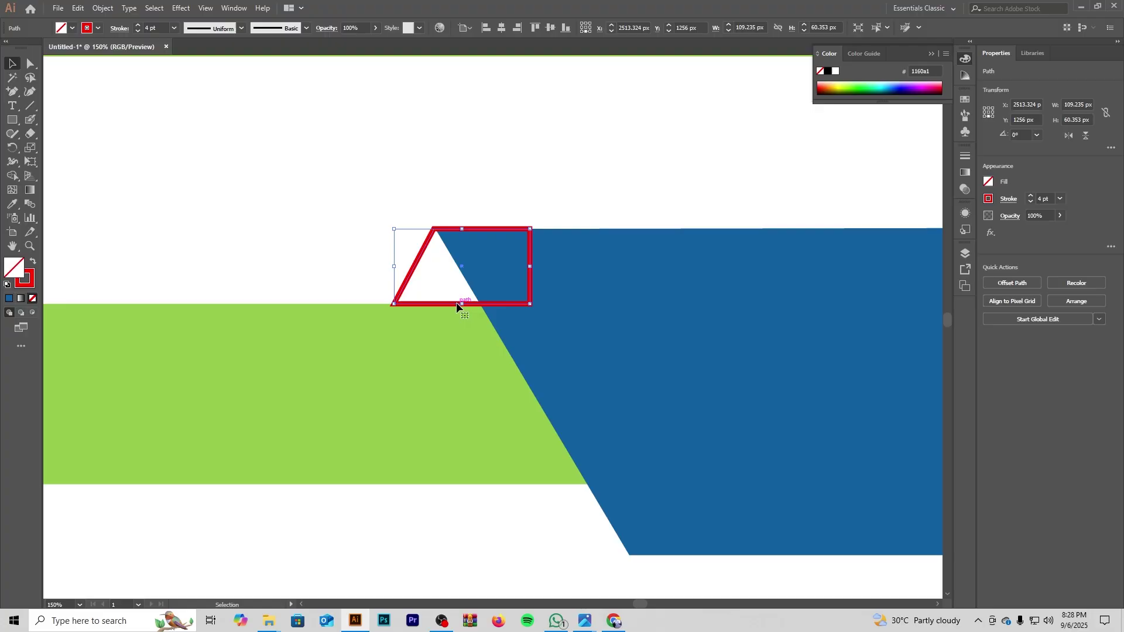
left_click(11, 205)
left_click(601, 277)
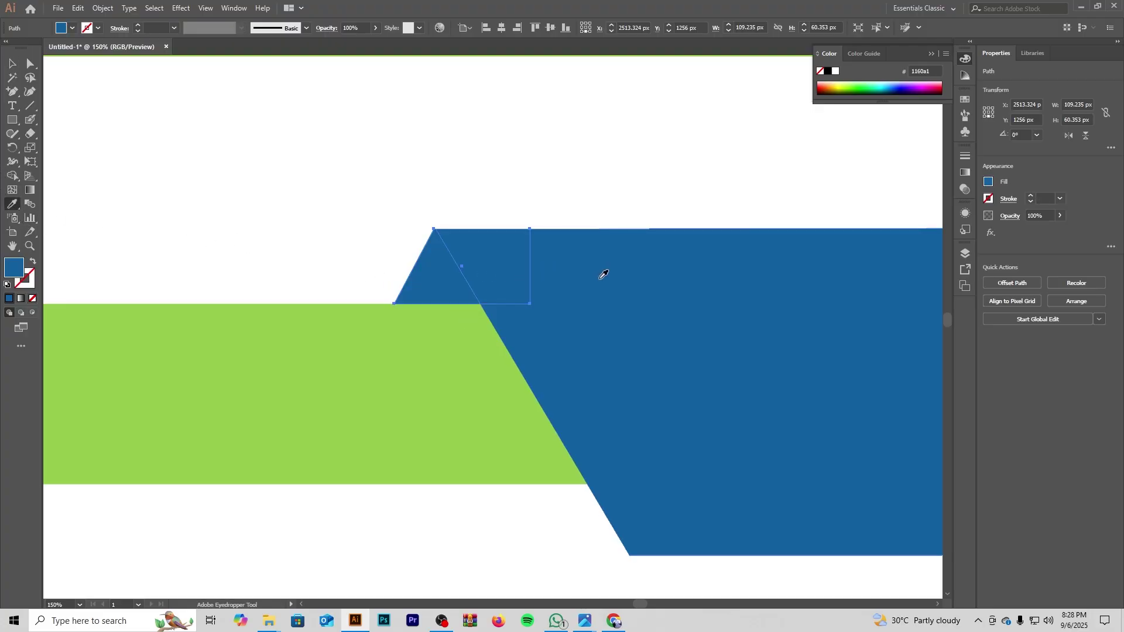
left_click(11, 63)
left_click(171, 138)
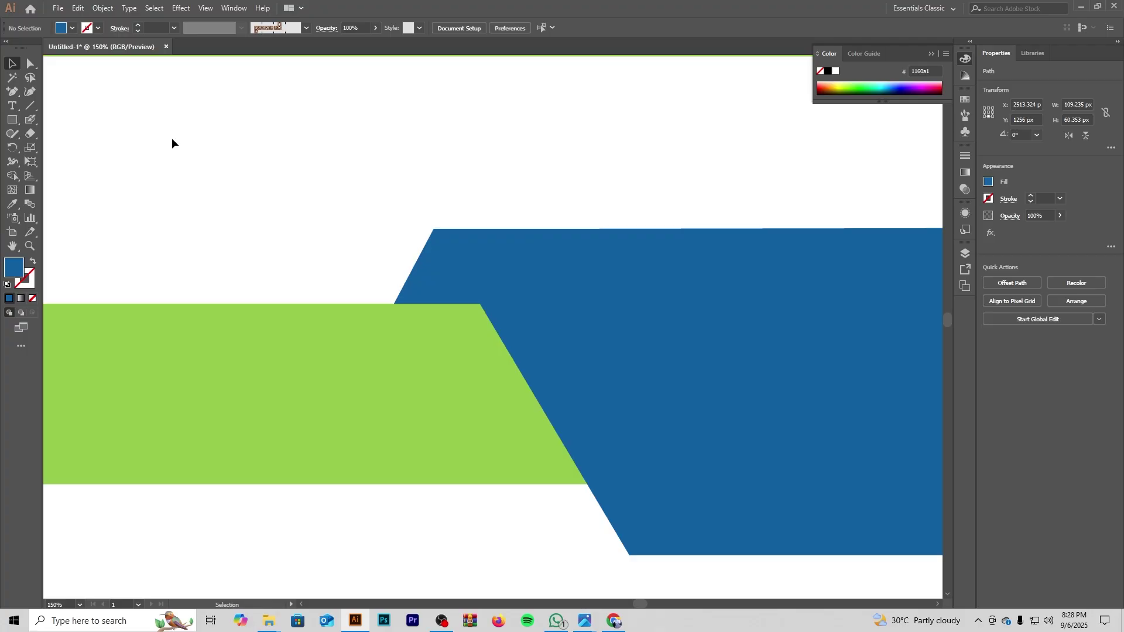
Step: Send row 5's small blue fold shape to the back, behind the green bar, and deselect it
left_click(429, 281)
right_click(460, 265)
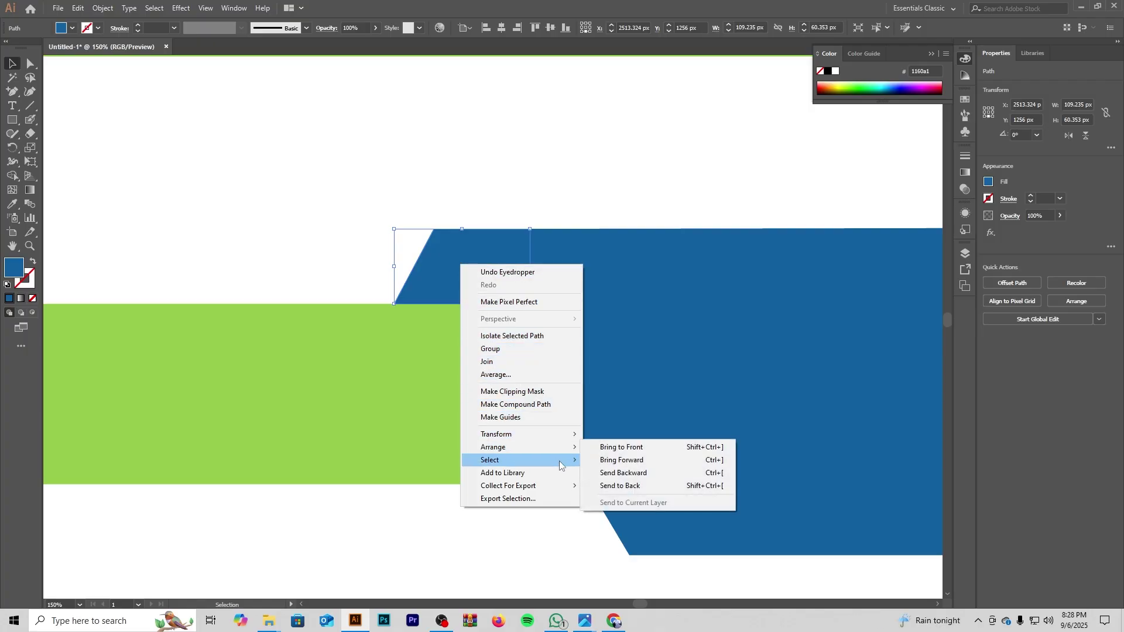
left_click(620, 486)
left_click(210, 159)
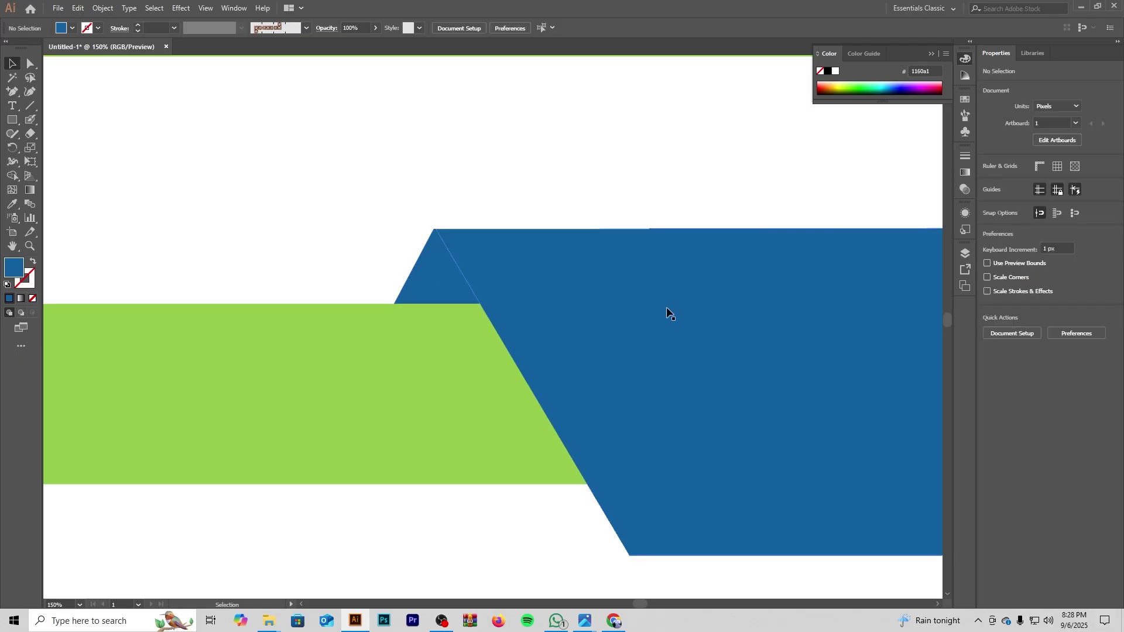
Step: Fill row 6's rounded-corner outline with the blue sampled from row 4's slanted shape using the Eyedropper
scroll(586, 322, "down", 6)
mouse_move(824, 298)
left_mouse_down()
mouse_move(316, 294)
mouse_move(566, 305)
left_mouse_up()
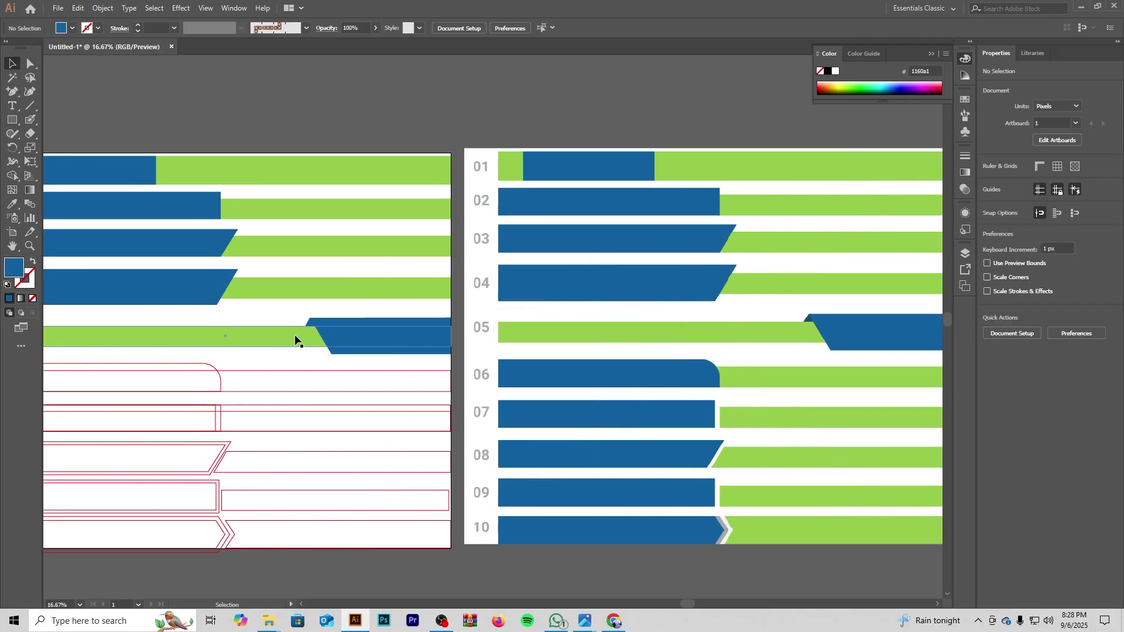
left_click_drag(296, 339, 437, 299)
scroll(380, 315, "up", 2)
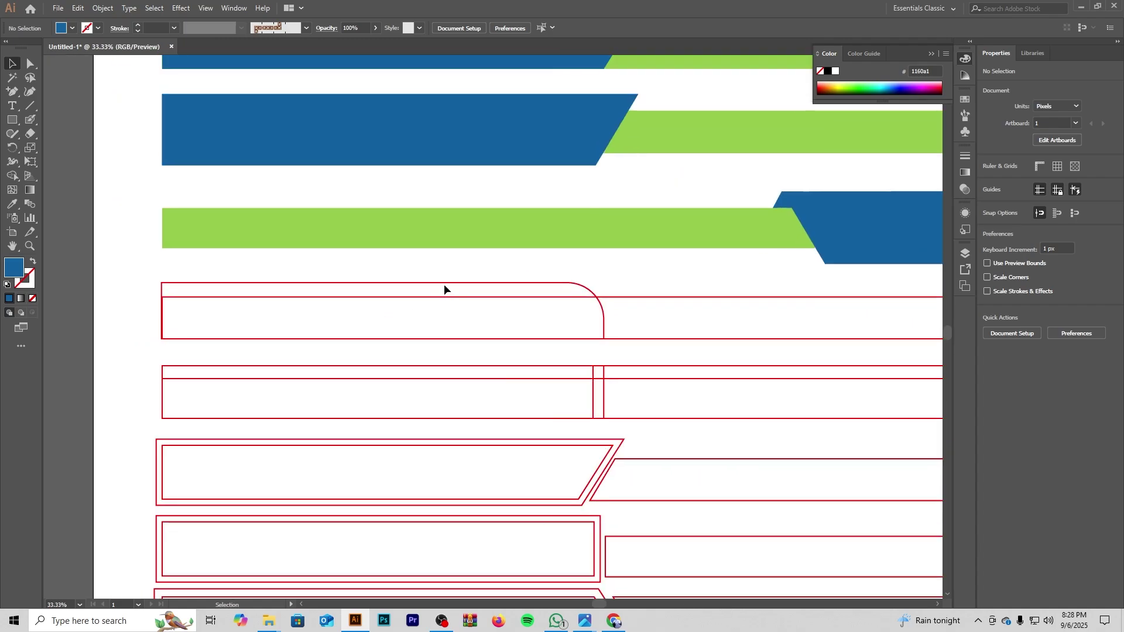
left_click(444, 282)
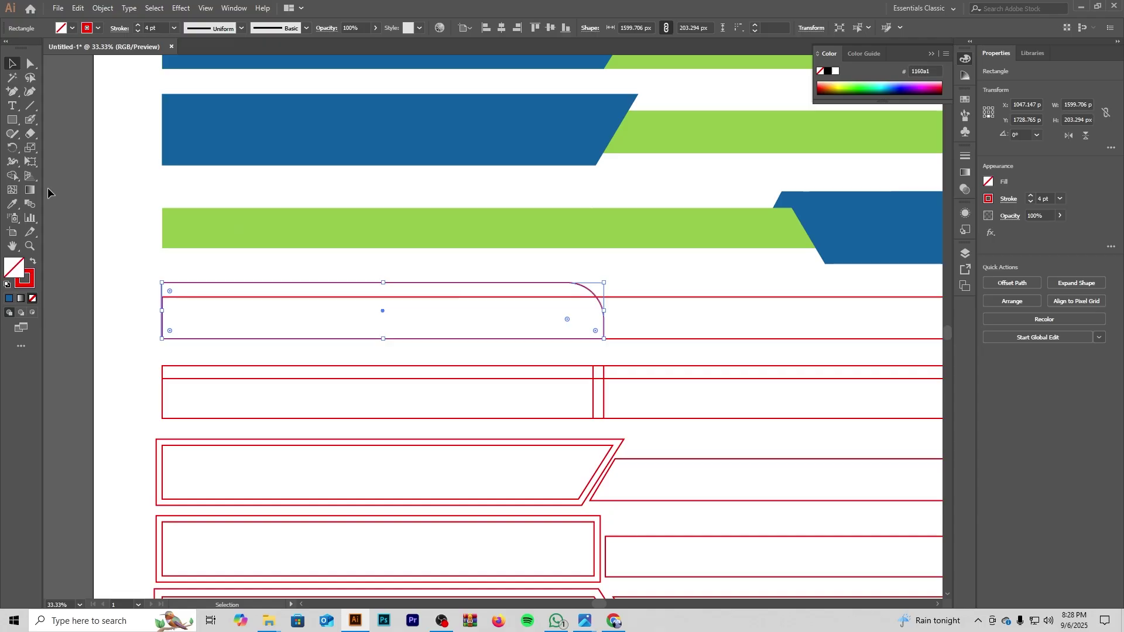
left_click(12, 204)
left_click(391, 128)
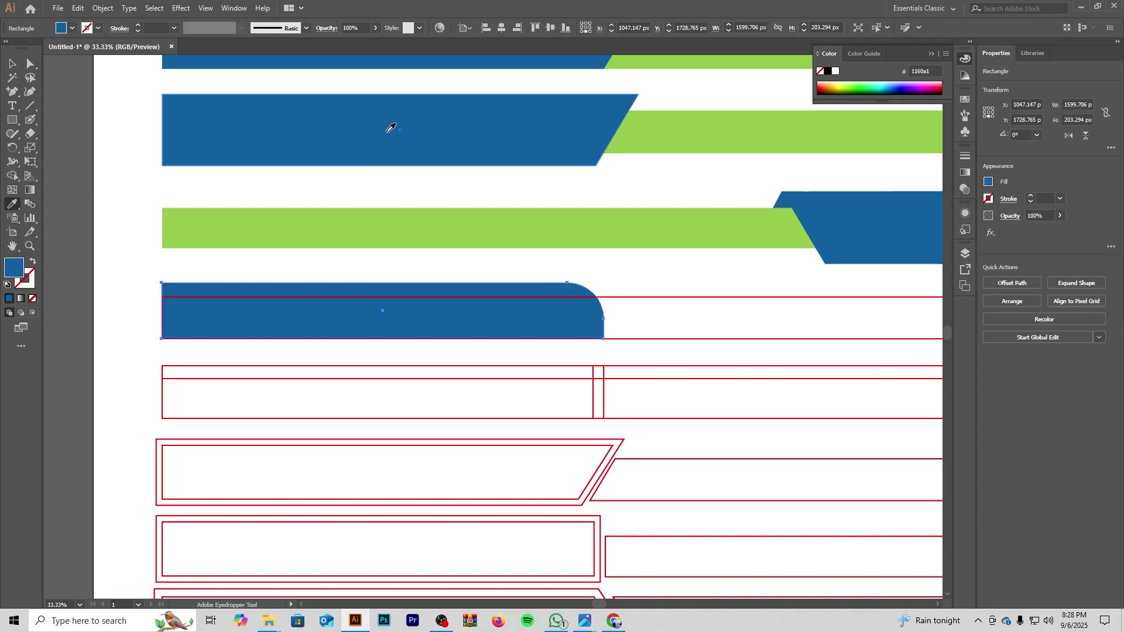
Step: Fill row 6's long bar with the green sampled from row 5's bar and send it to the back, behind the rounded blue shape
left_click(398, 297, "ctrl")
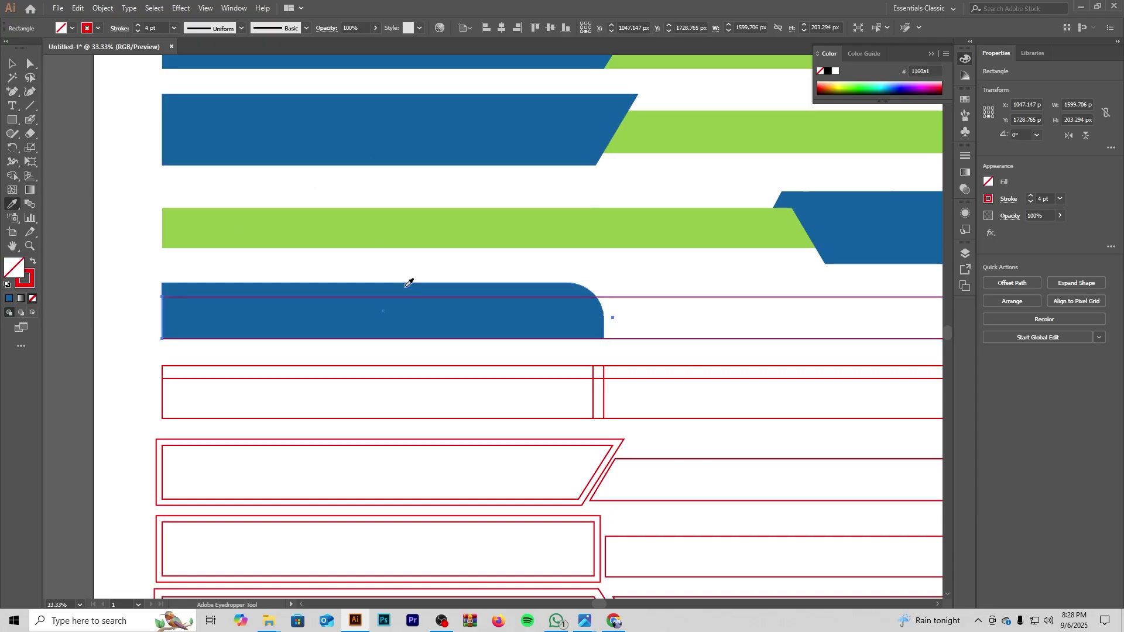
left_click(439, 226)
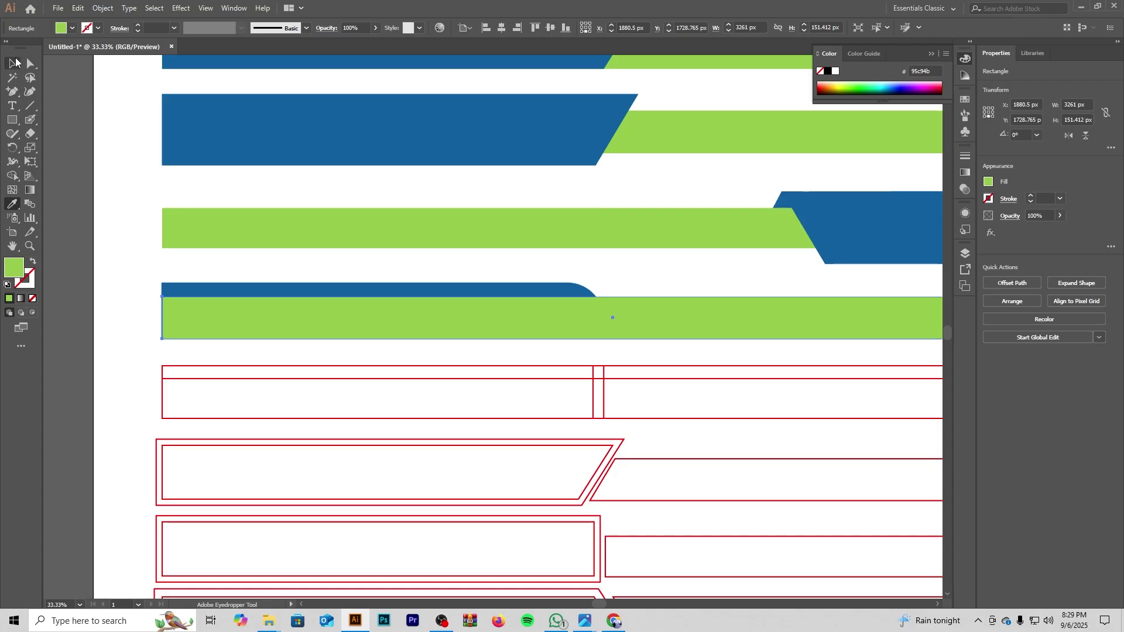
left_click(13, 63)
double_click(461, 318)
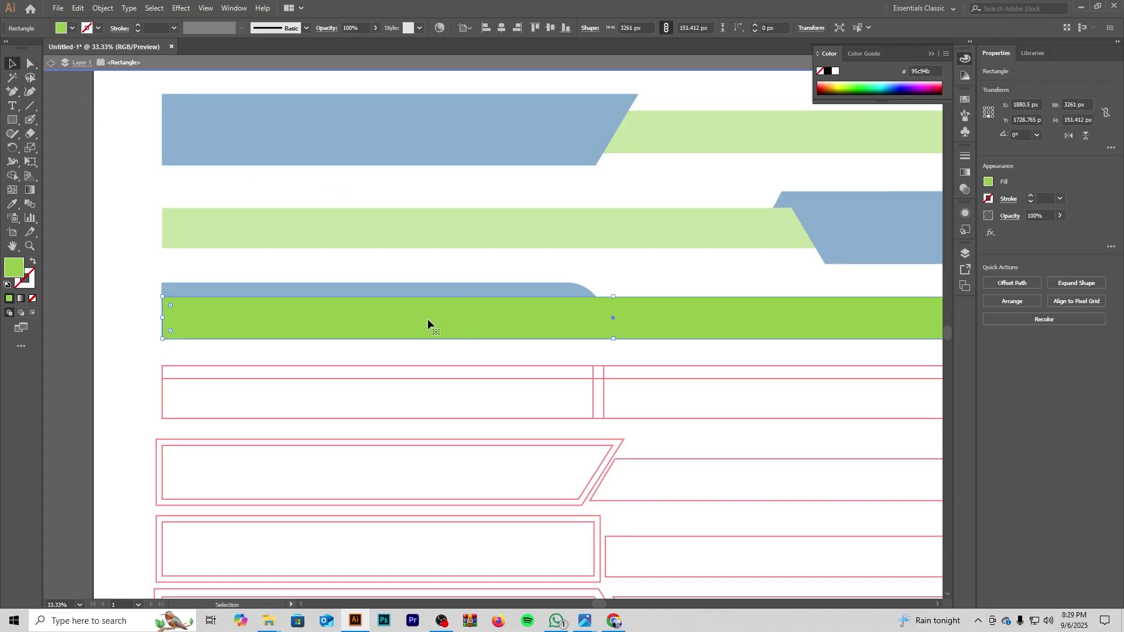
key("Escape")
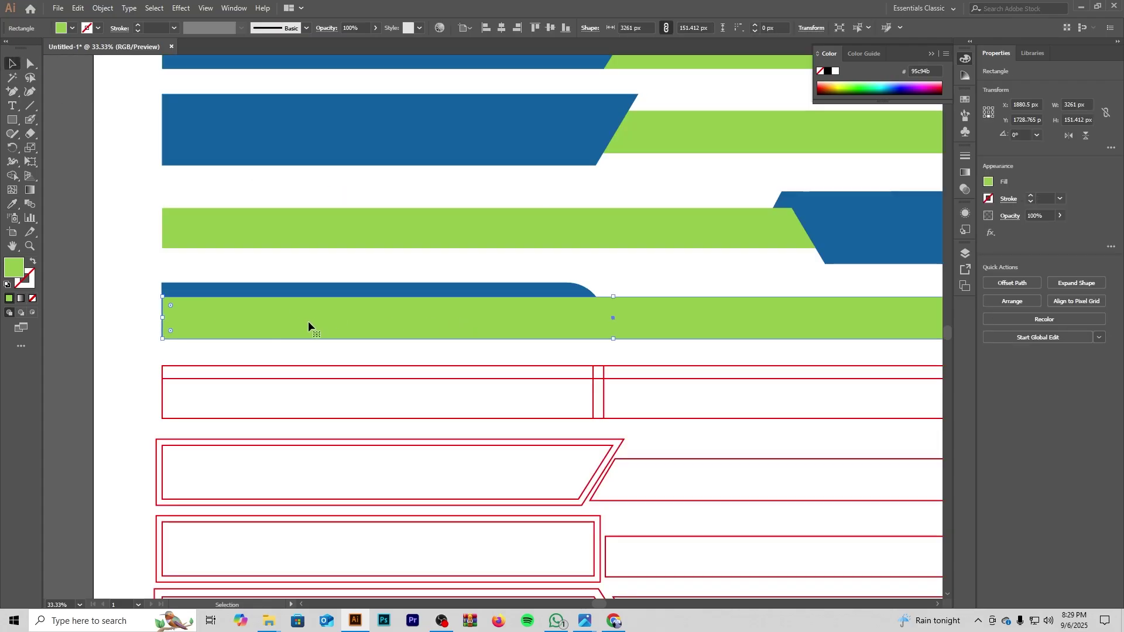
right_click(341, 322)
mouse_move(375, 505)
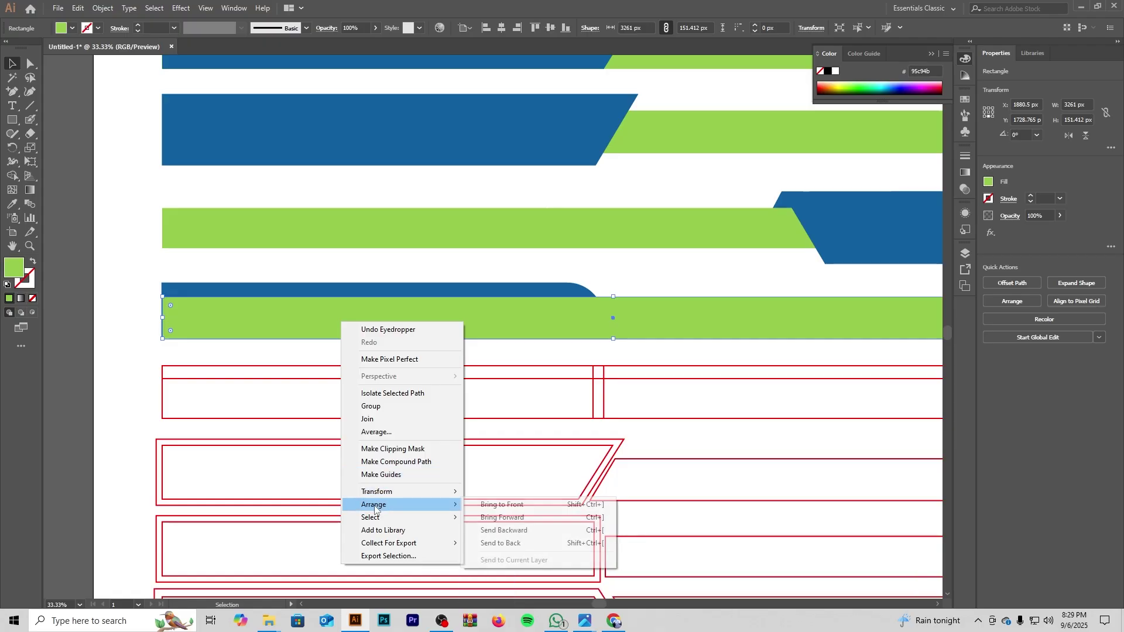
left_click(485, 543)
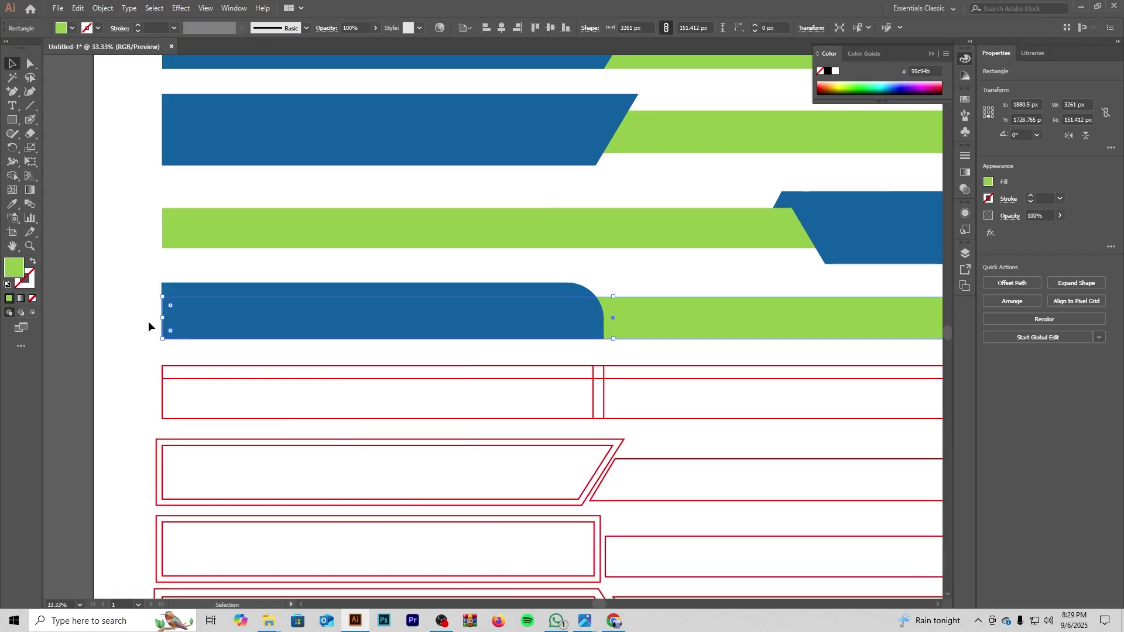
left_click(107, 284)
Step: Fill row 7's lower long bar outline with the green sampled from row 6's bar using the Eyedropper
scroll(240, 329, "down", 1)
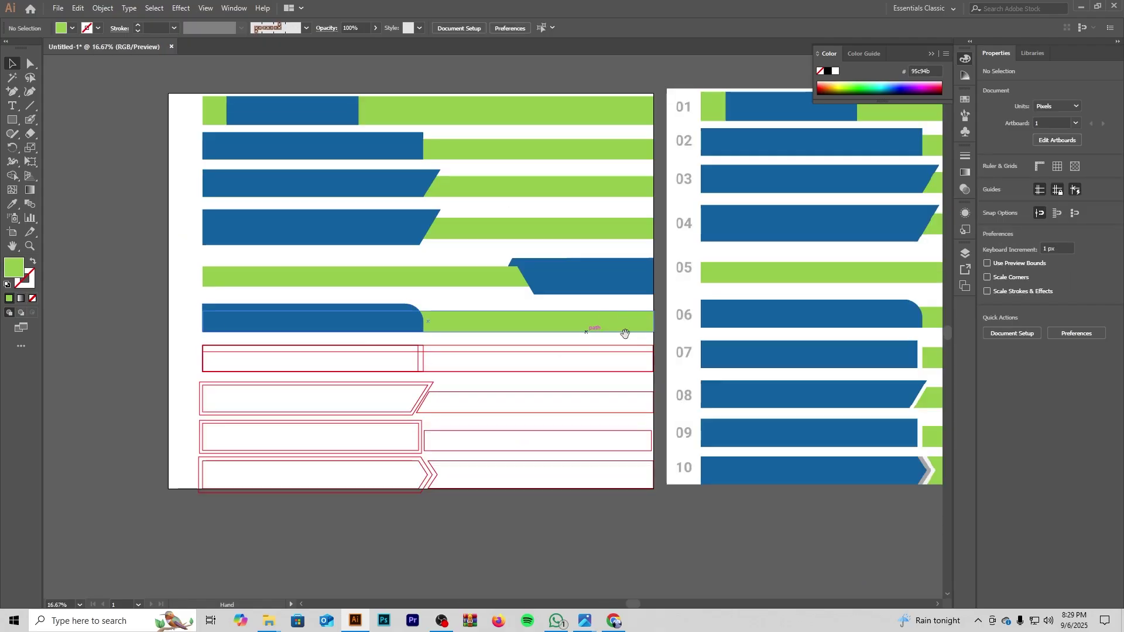
left_click_drag(522, 346, 522, 291)
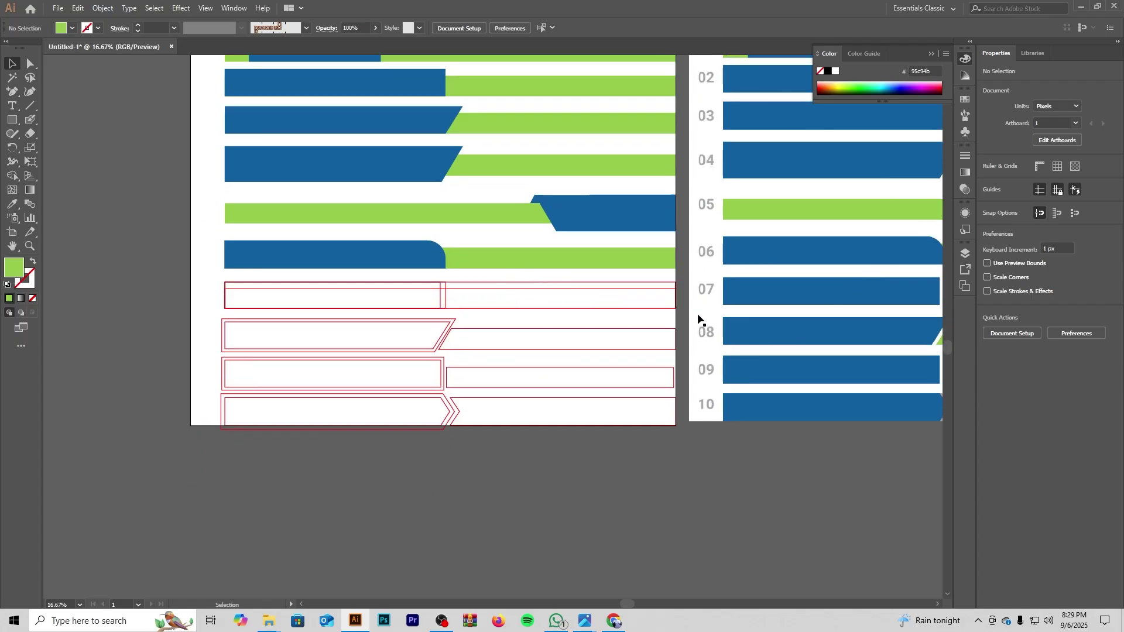
left_click_drag(705, 296, 623, 296)
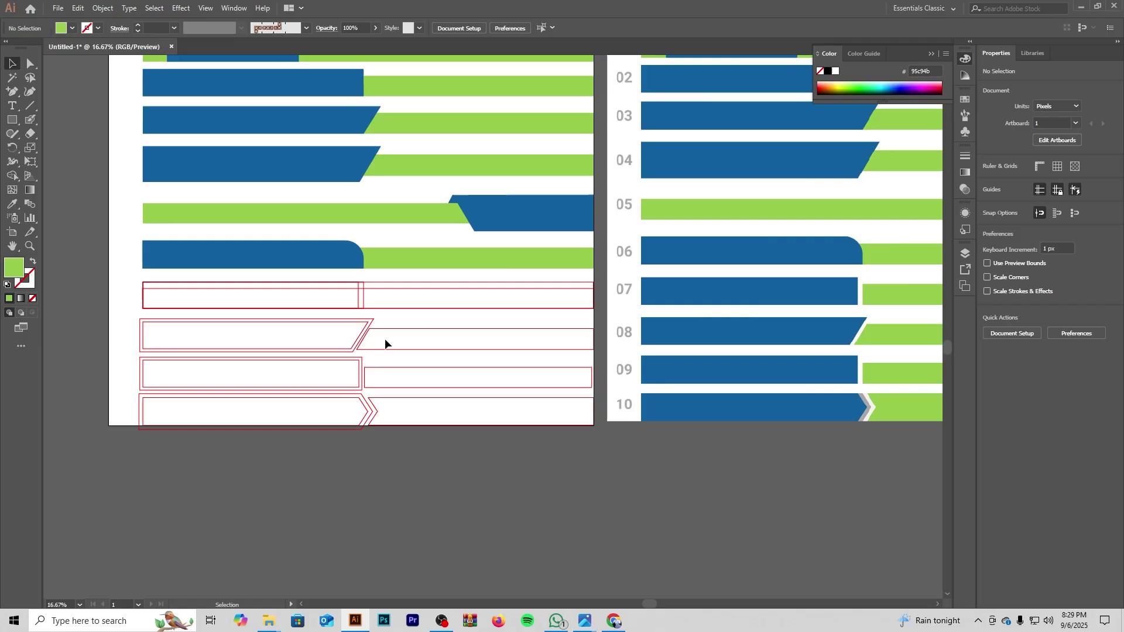
left_click_drag(384, 344, 441, 321)
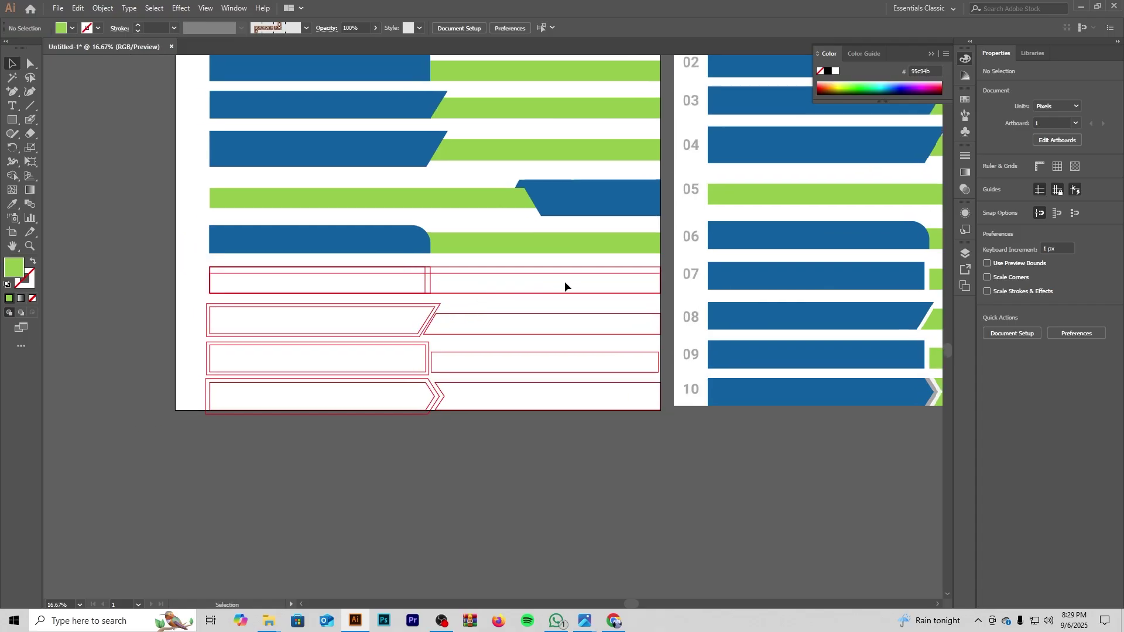
double_click(487, 283)
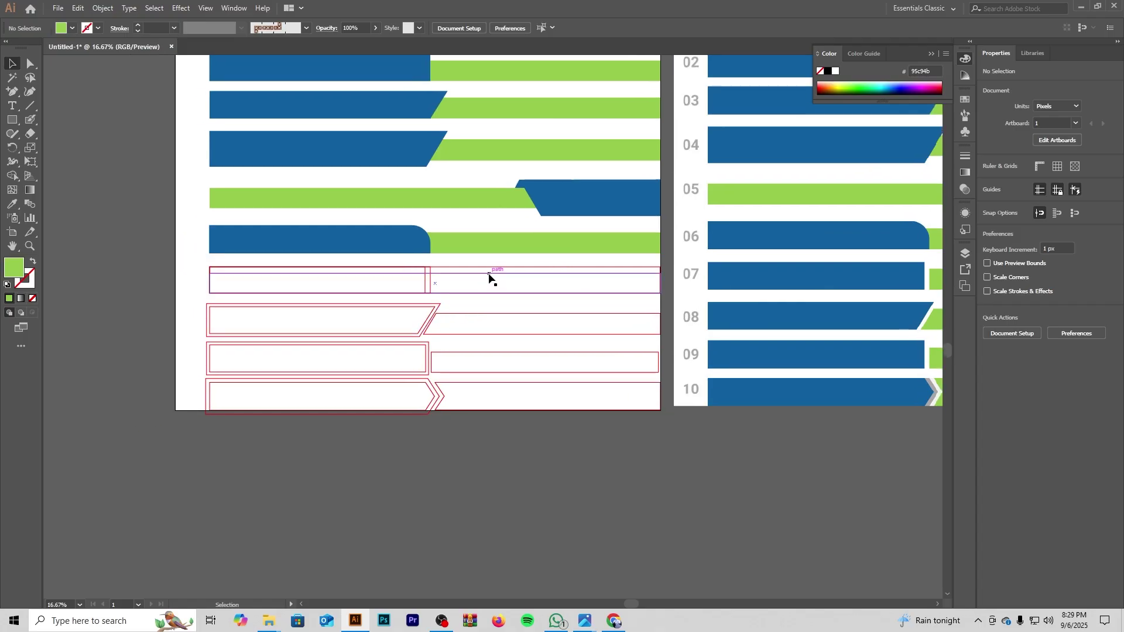
left_click(21, 204)
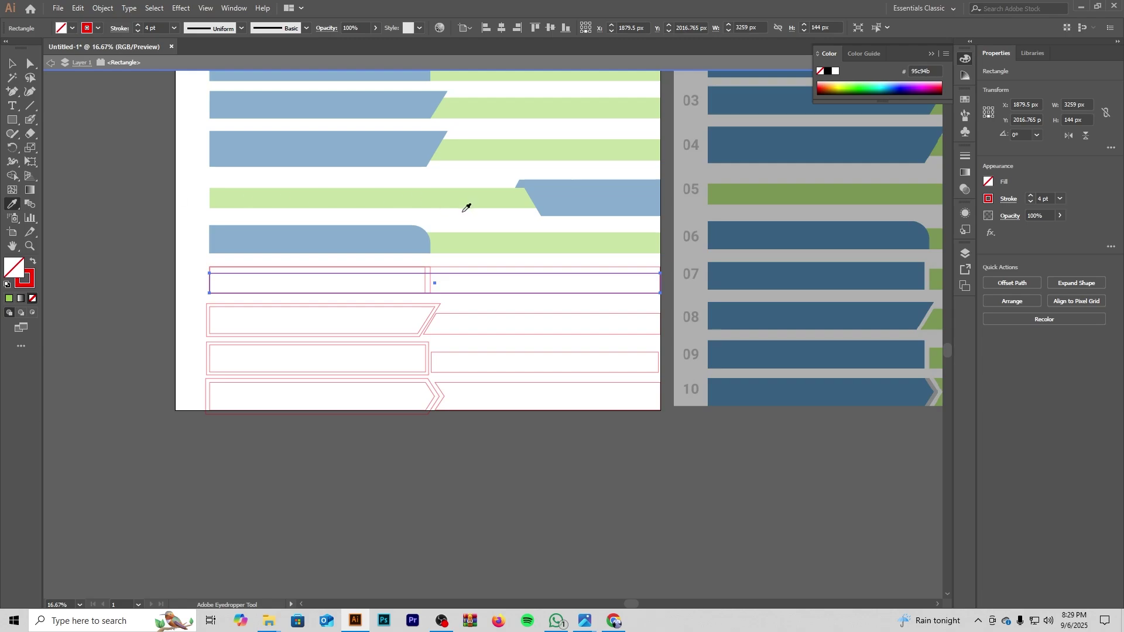
key("Escape")
left_click(468, 237)
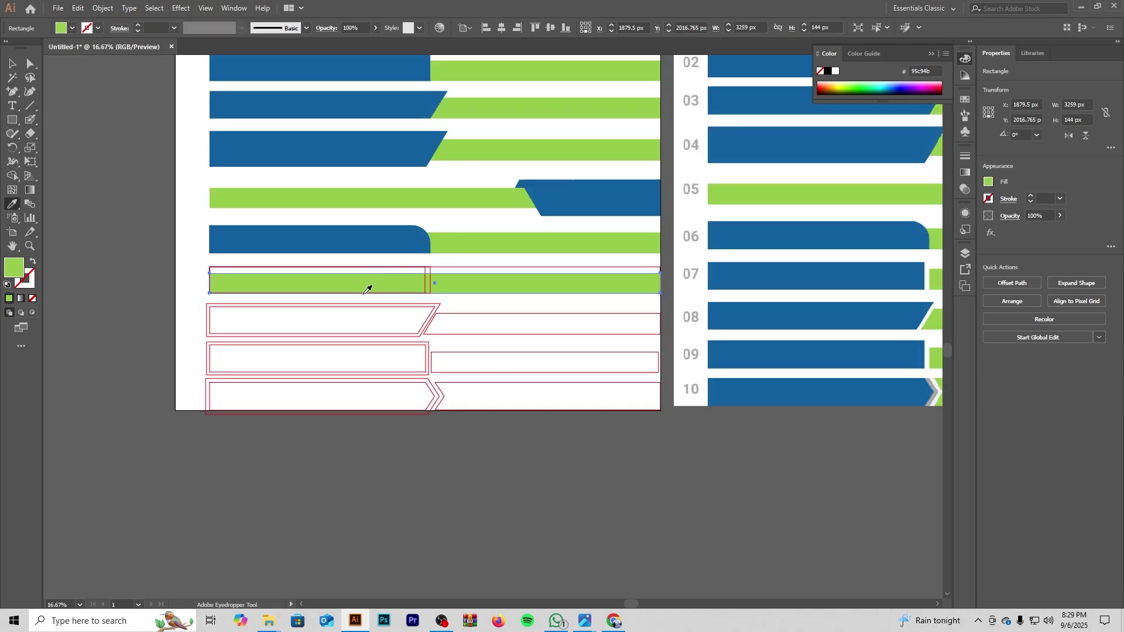
Step: Fill row 7's wider overlapping rectangle with the near-white sampled from the gap between the reference image's row 7 bars
scroll(368, 290, "up", 1)
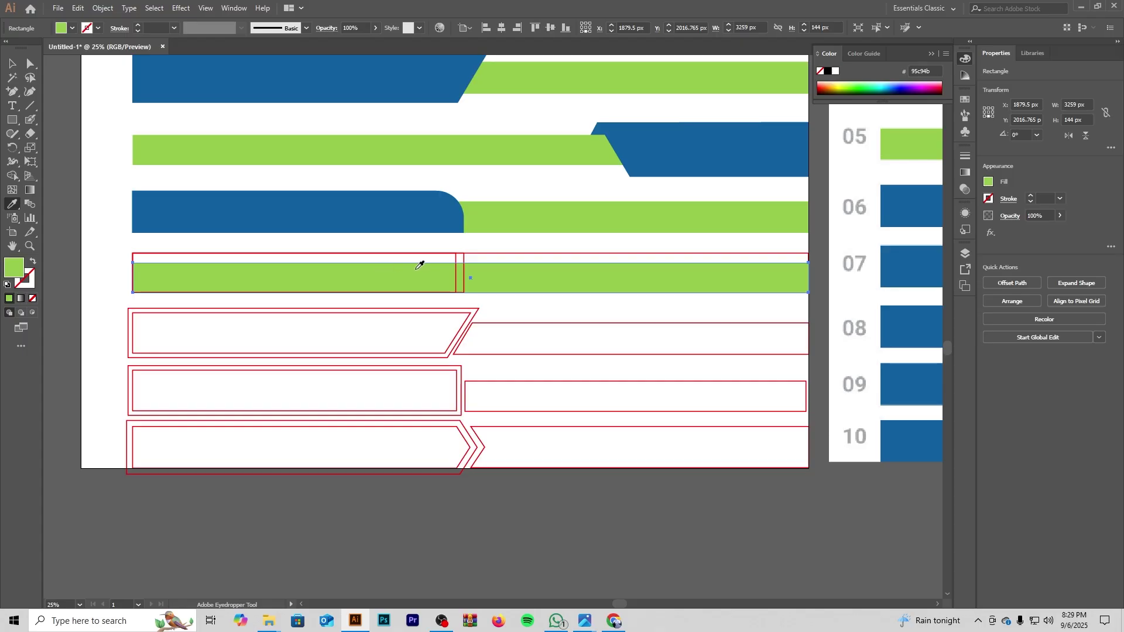
left_click(463, 278, "ctrl")
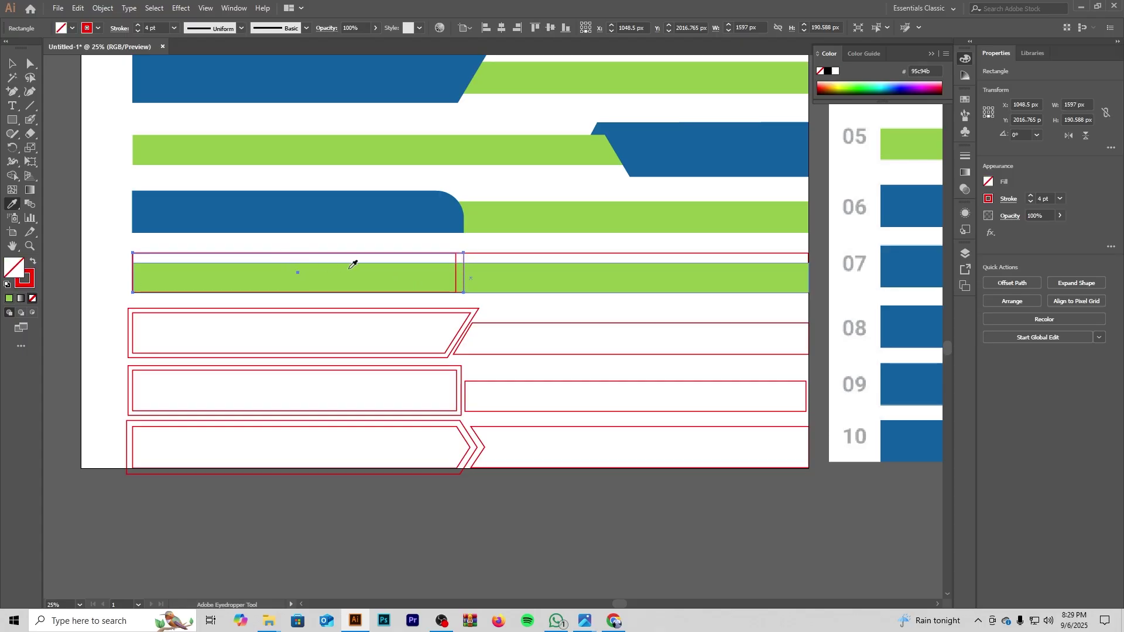
key("v")
scroll(396, 292, "up", 3)
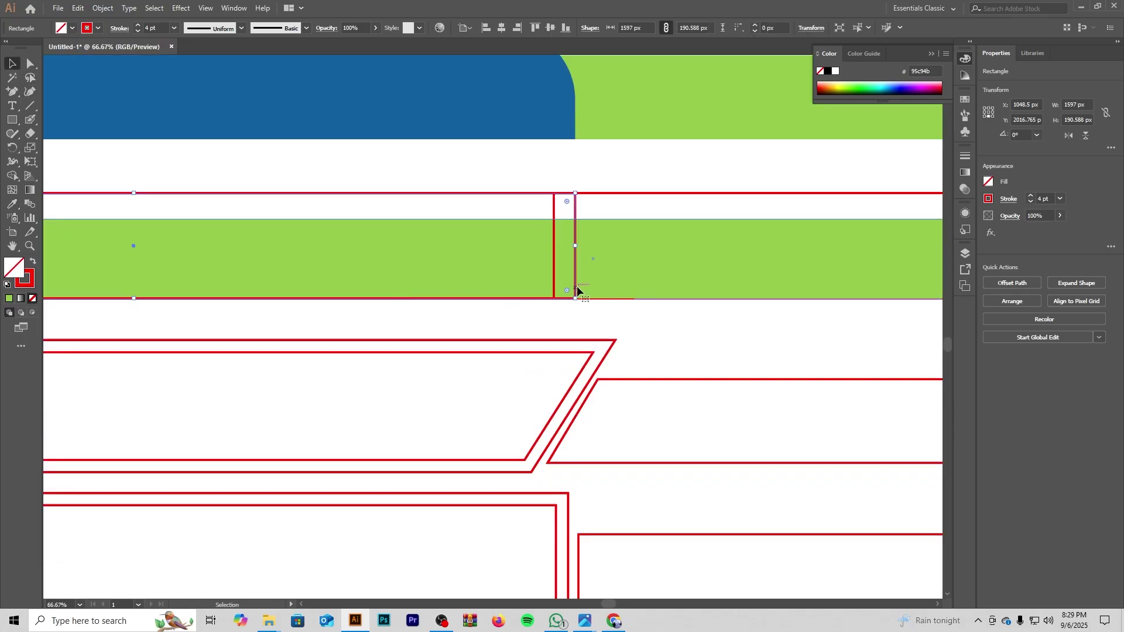
key("a")
key("v")
scroll(318, 310, "down", 1)
scroll(318, 311, "down", 1)
key("super")
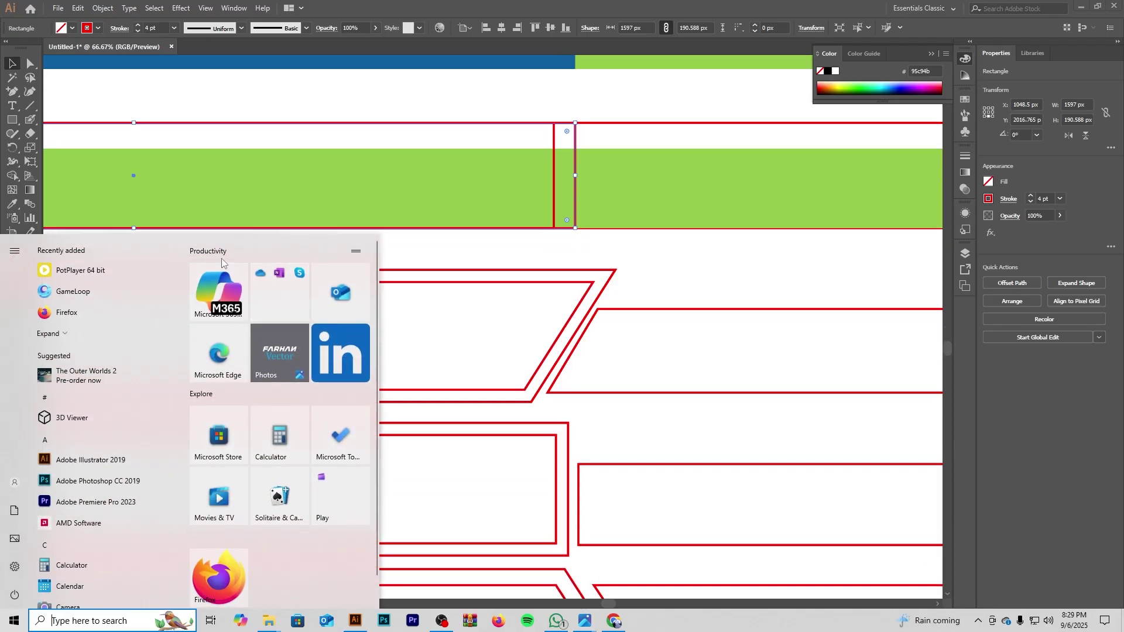
left_click(265, 113)
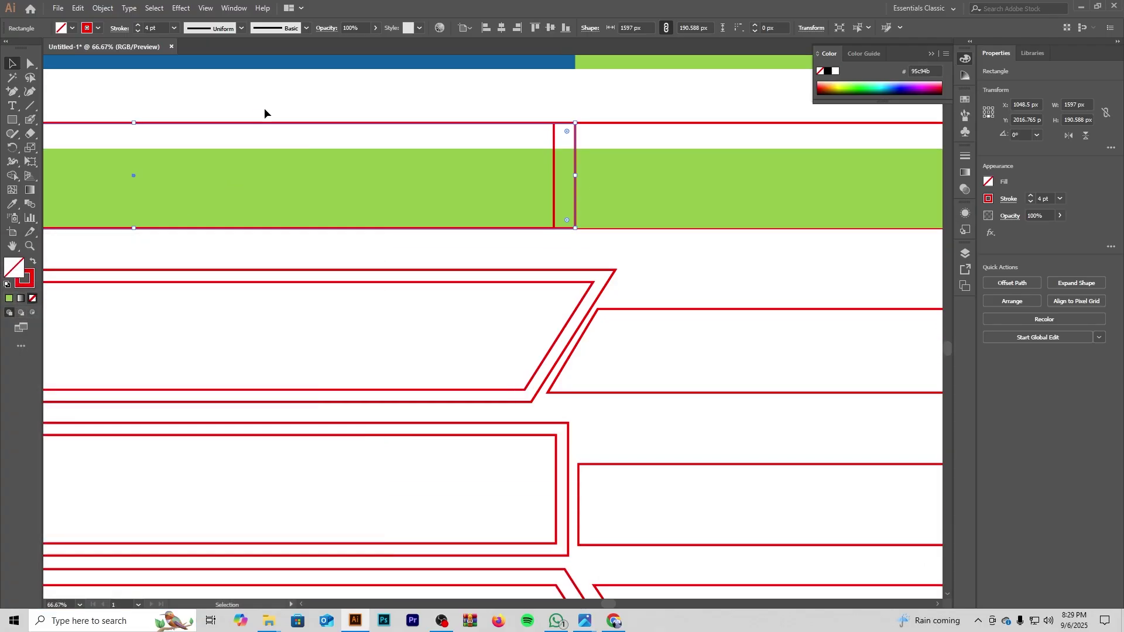
scroll(434, 222, "down", 2)
left_click_drag(449, 205, 151, 269)
left_click_drag(644, 292, 402, 286)
left_click_drag(574, 300, 357, 281)
scroll(623, 301, "up", 2)
left_click_drag(539, 281, 322, 333)
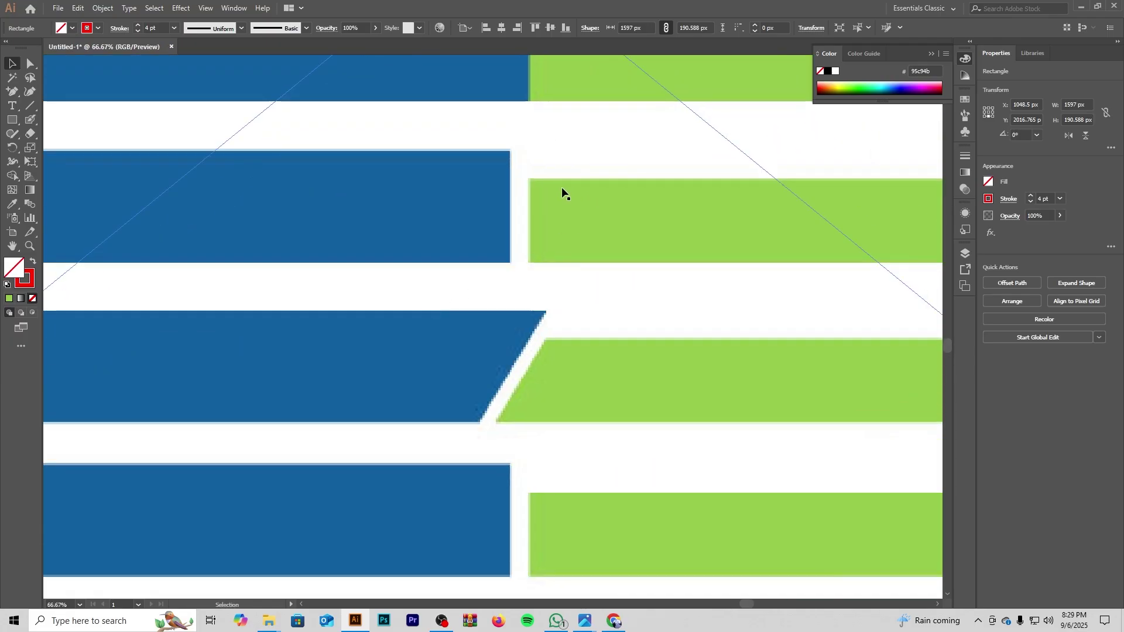
left_click(12, 203)
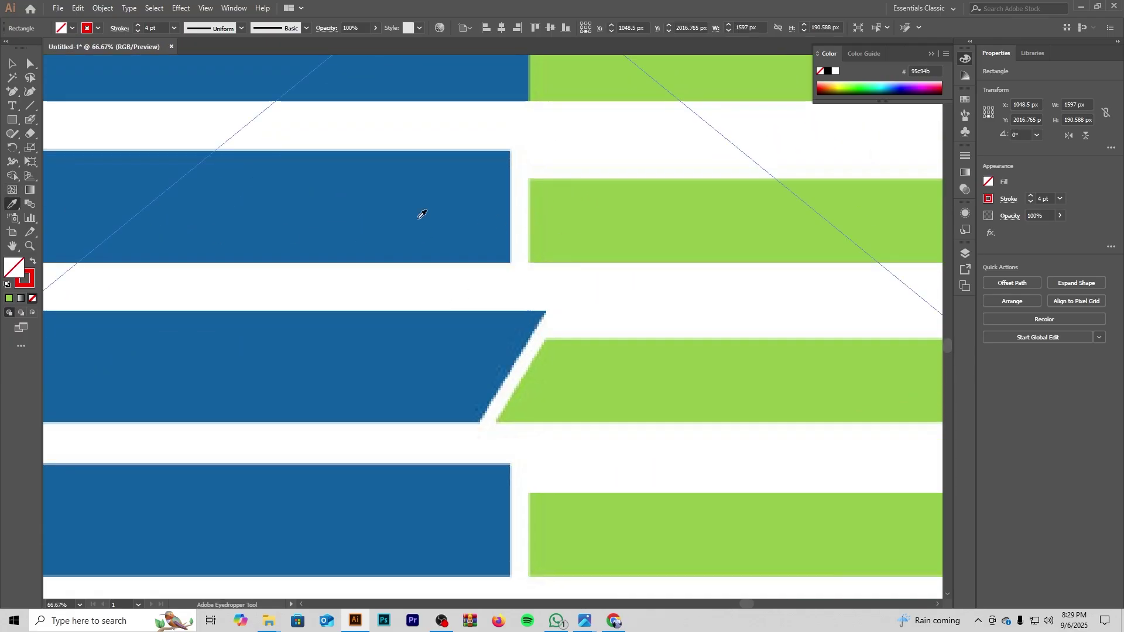
left_click(525, 202)
scroll(191, 261, "down", 7)
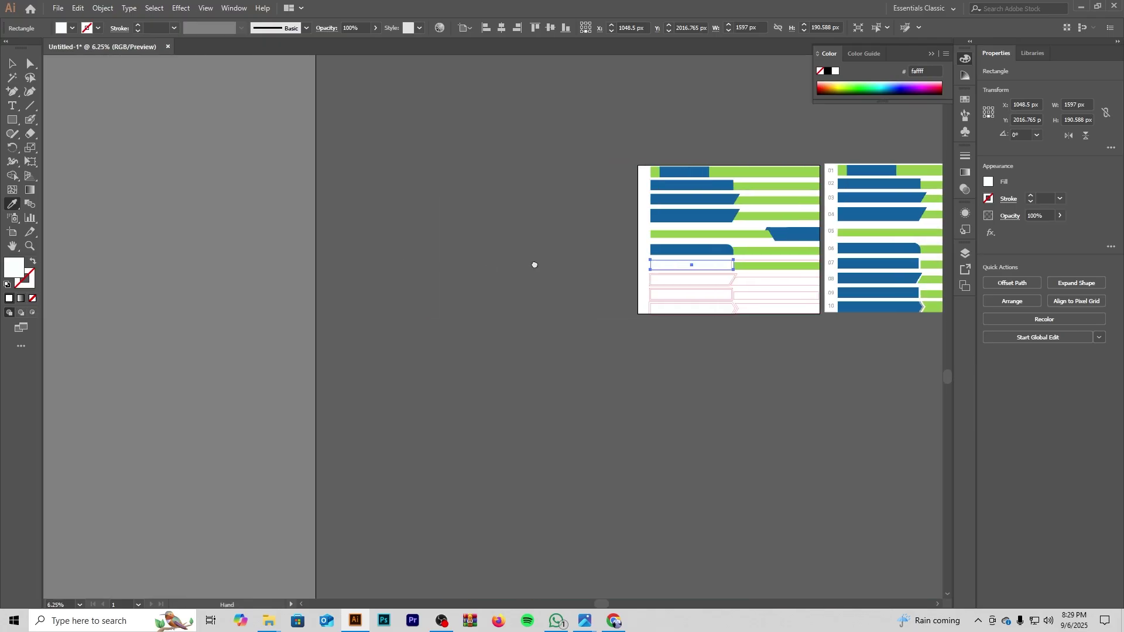
scroll(665, 278, "up", 3)
left_click_drag(767, 242, 234, 261)
left_click_drag(373, 249, 743, 206)
left_click_drag(554, 211, 722, 209)
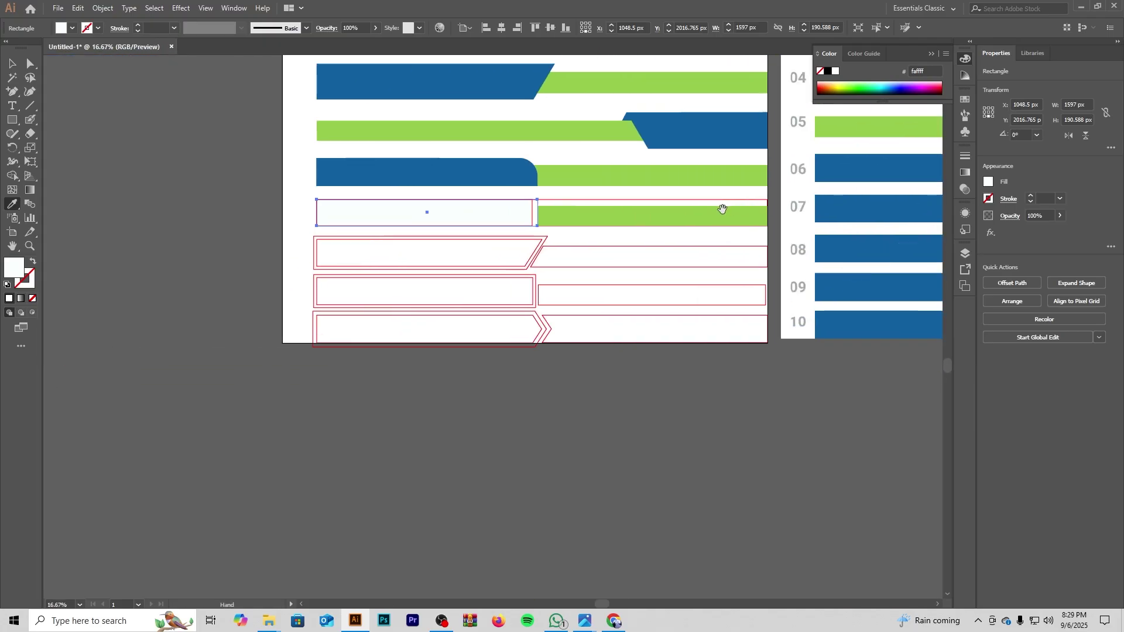
scroll(528, 241, "up", 1)
key("ctrl")
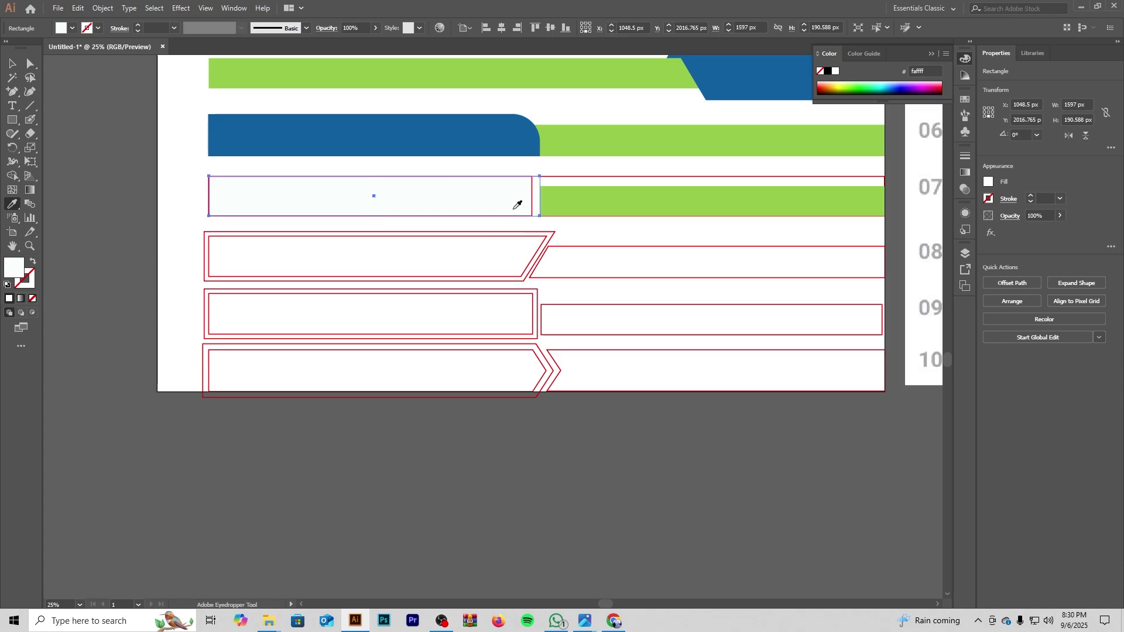
scroll(517, 205, "up", 1)
key("super")
key("super")
scroll(514, 242, "up", 3)
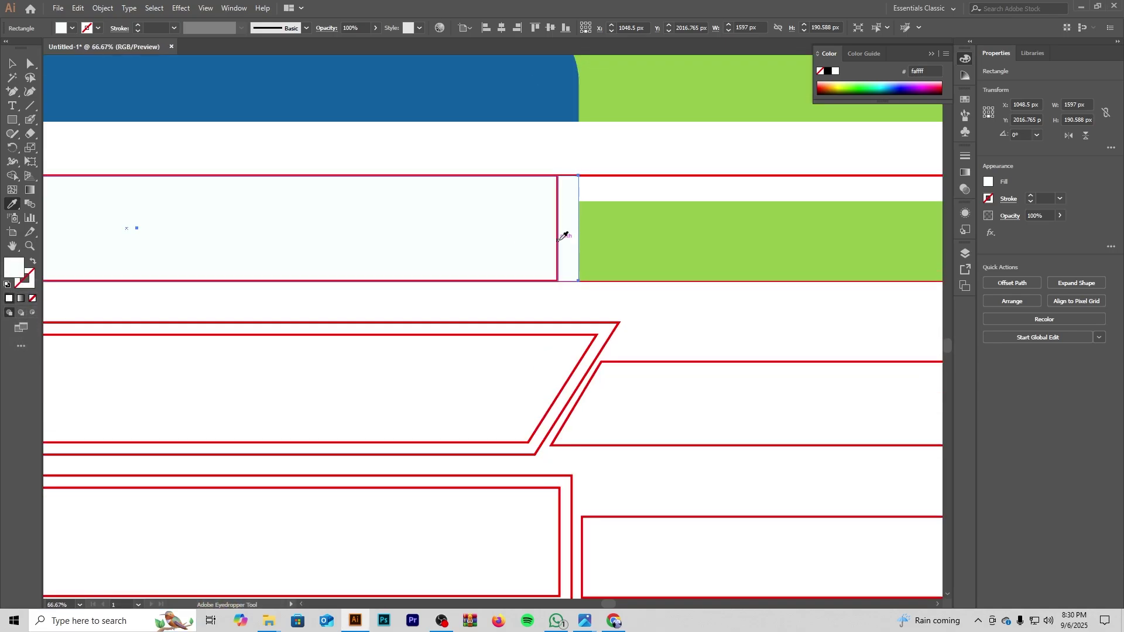
left_click(311, 80)
key("ctrl+z")
key("ctrl")
left_click(554, 258, "ctrl")
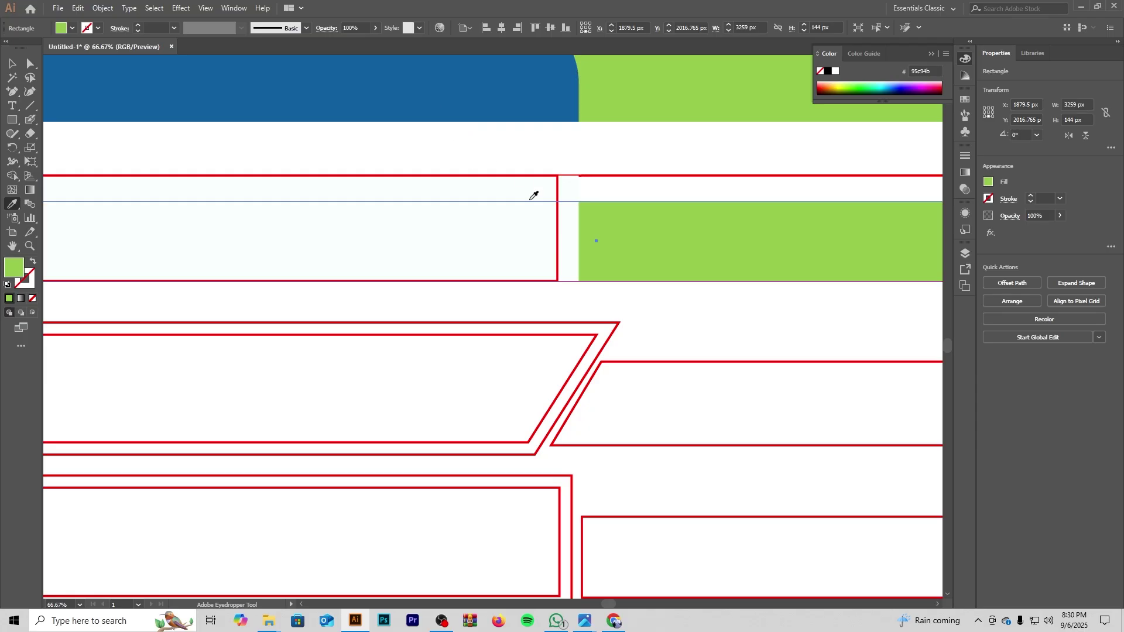
Step: Fill row 7's narrower inner rectangle with the blue sampled from row 6's rounded shape using the Eyedropper, and deselect it
left_click(11, 62)
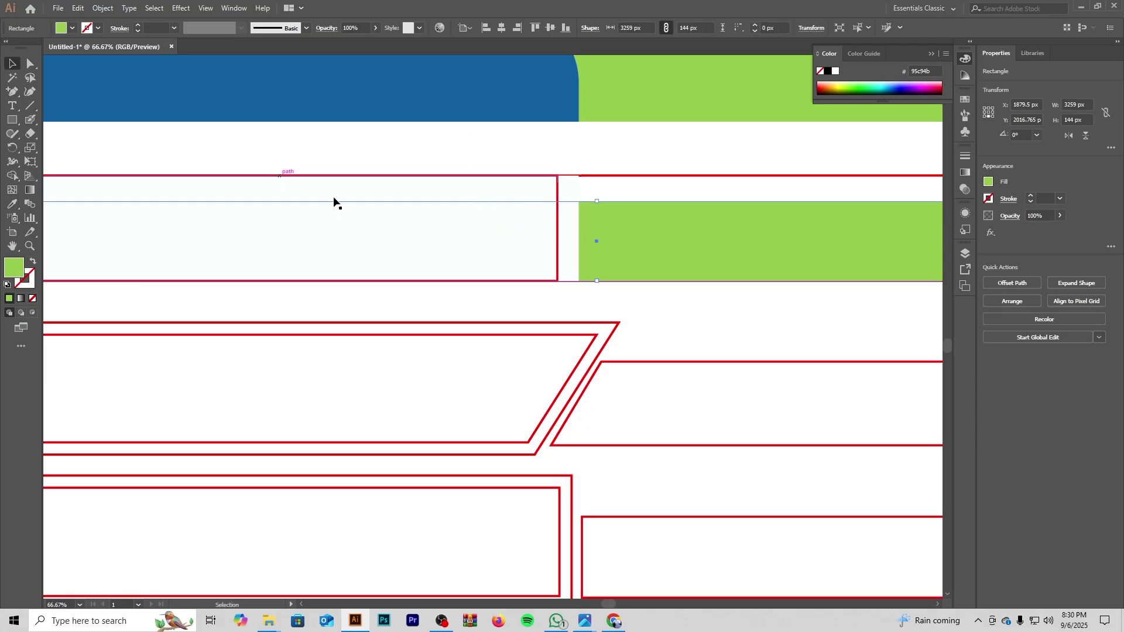
scroll(459, 256, "up", 3)
key("super")
key("super")
scroll(471, 283, "up", 2)
scroll(471, 282, "up", 2)
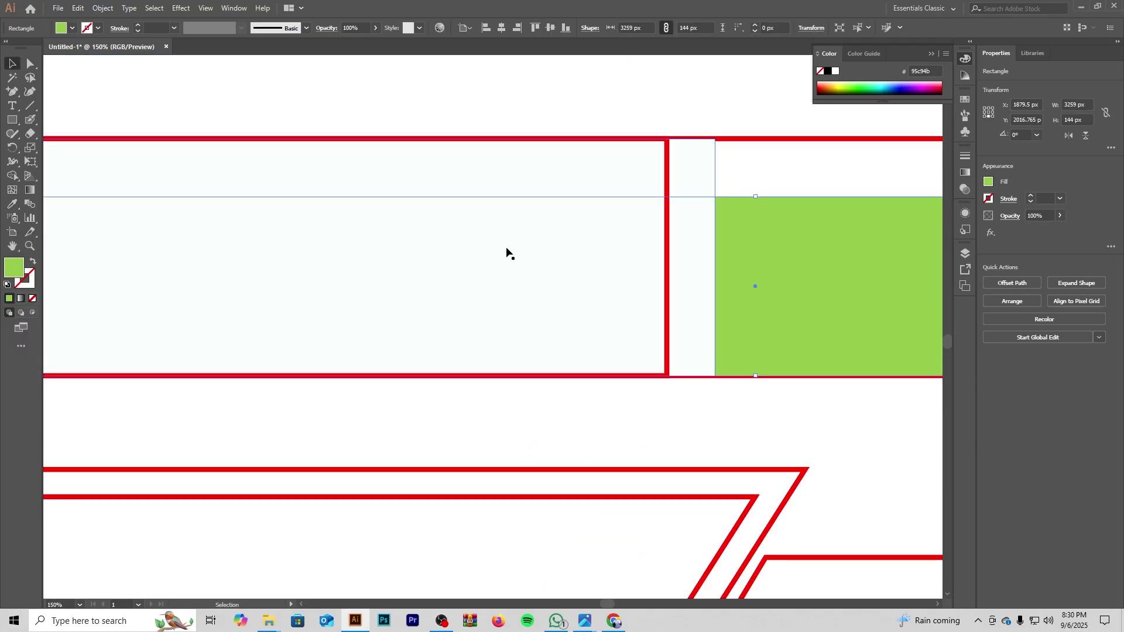
left_click(643, 274)
left_click(668, 295)
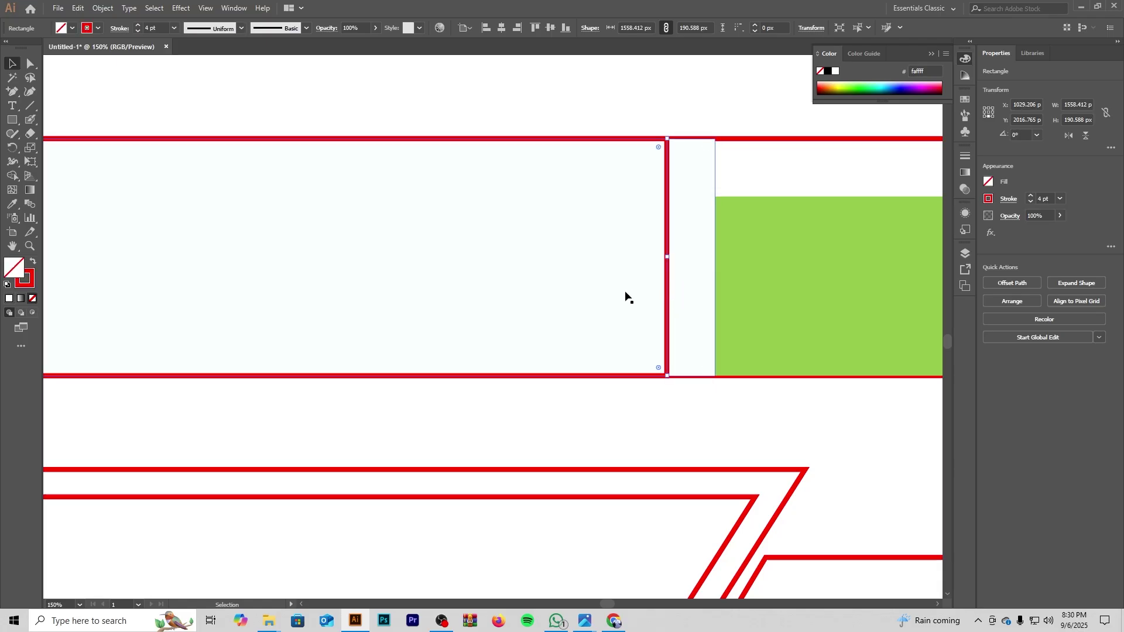
scroll(592, 280, "down", 3)
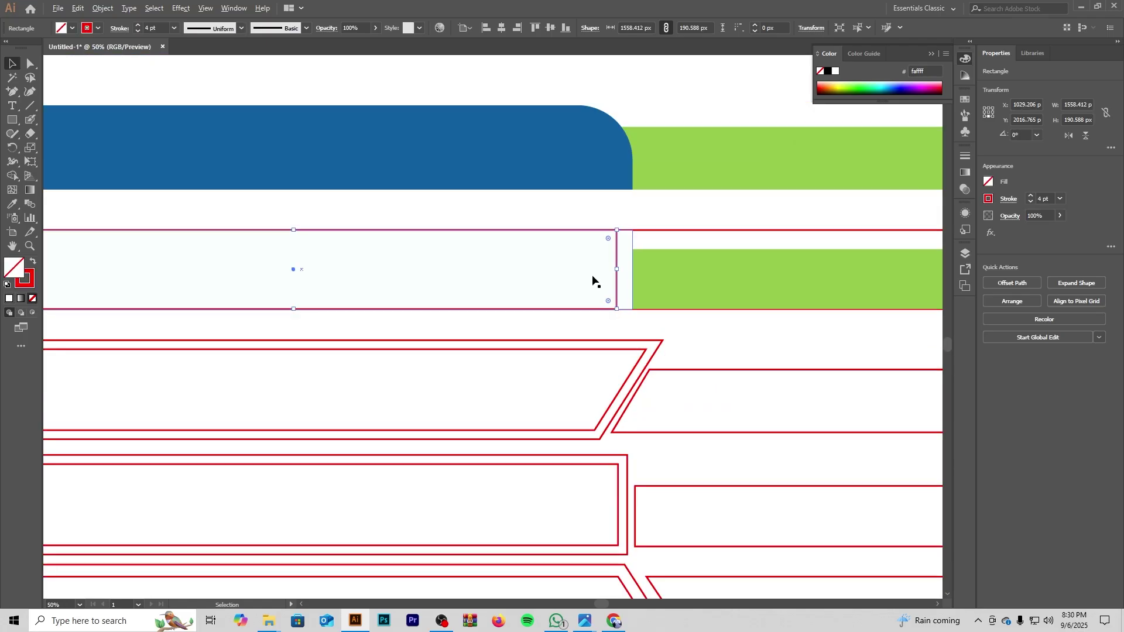
left_click(12, 204)
left_click(312, 143)
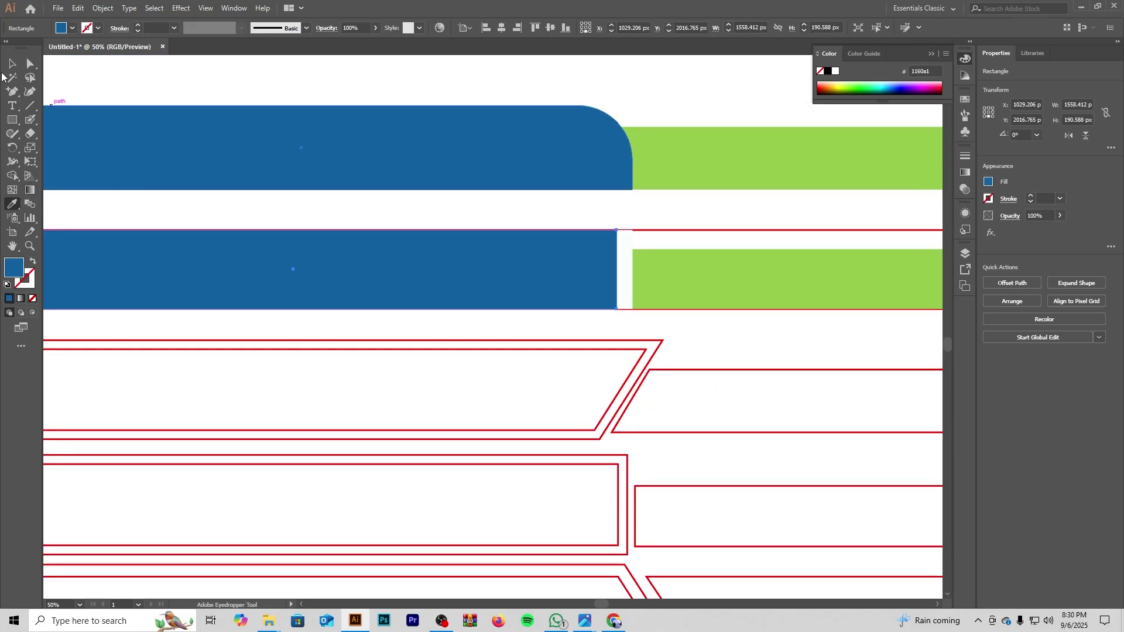
left_click(11, 64)
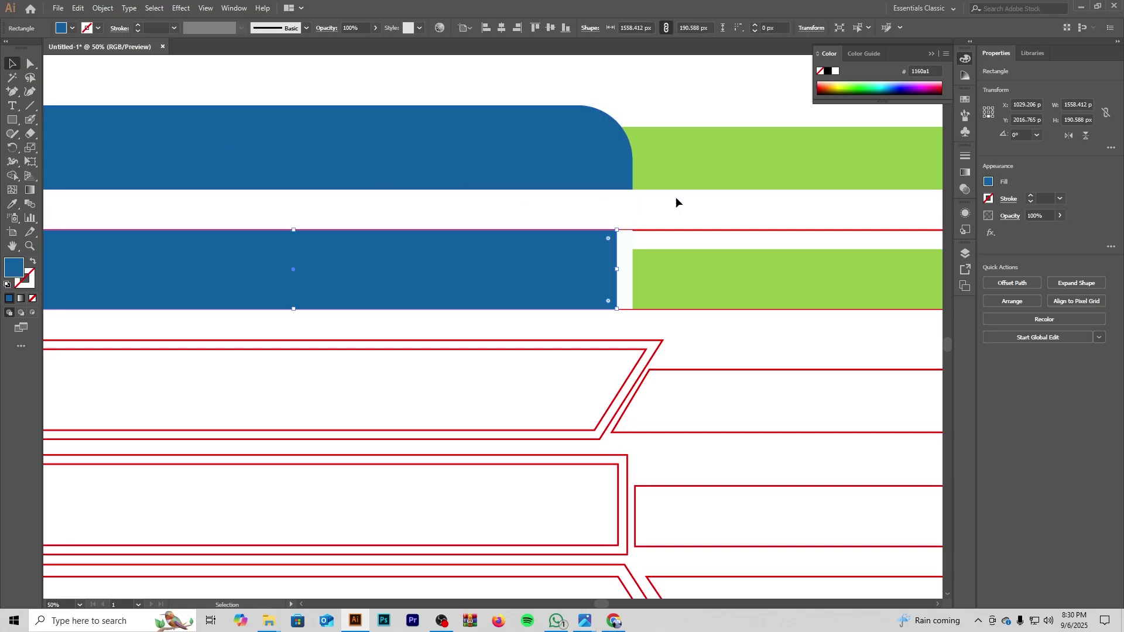
left_click(732, 196)
Step: Remove the stroke from all of row 7's shapes and deselect them
left_click_drag(728, 198, 405, 217)
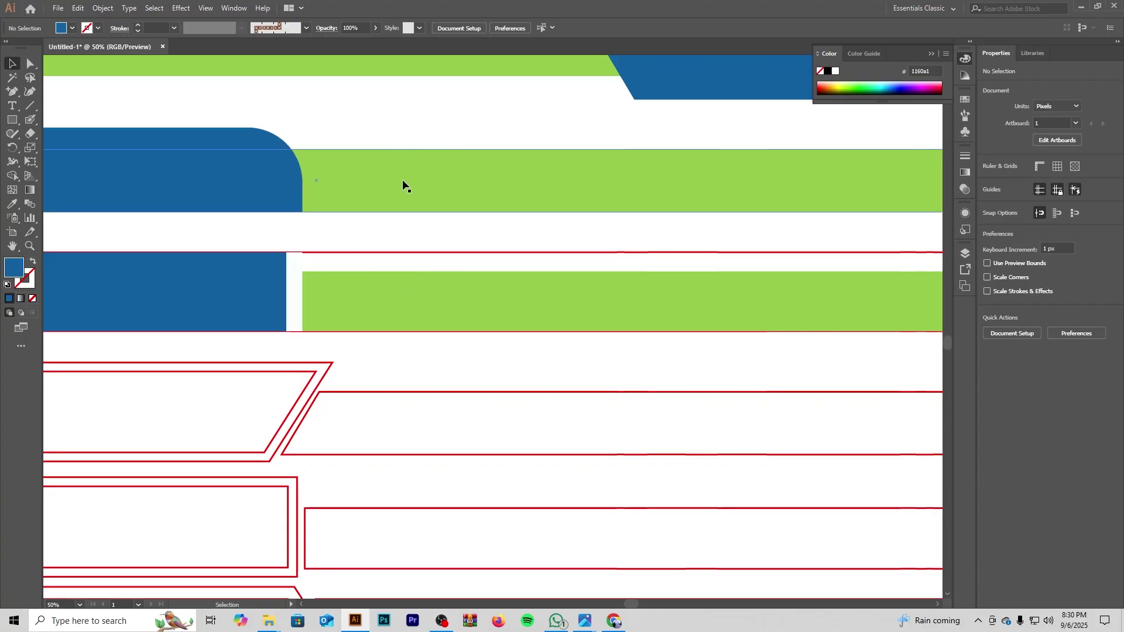
scroll(416, 265, "down", 3)
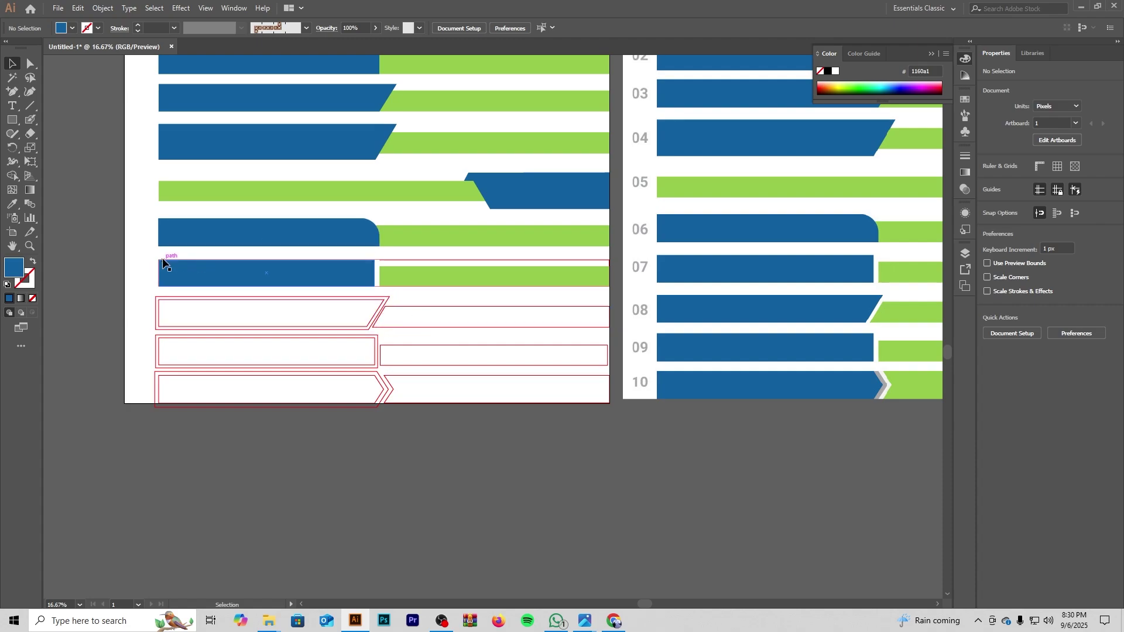
left_click_drag(144, 256, 216, 273)
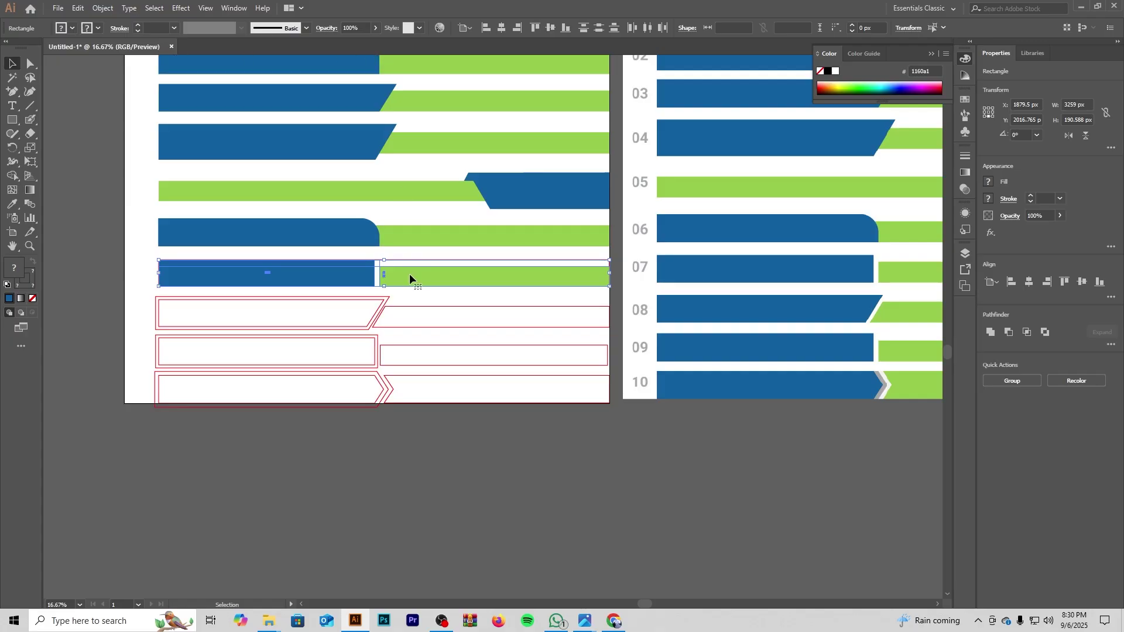
left_click(99, 29)
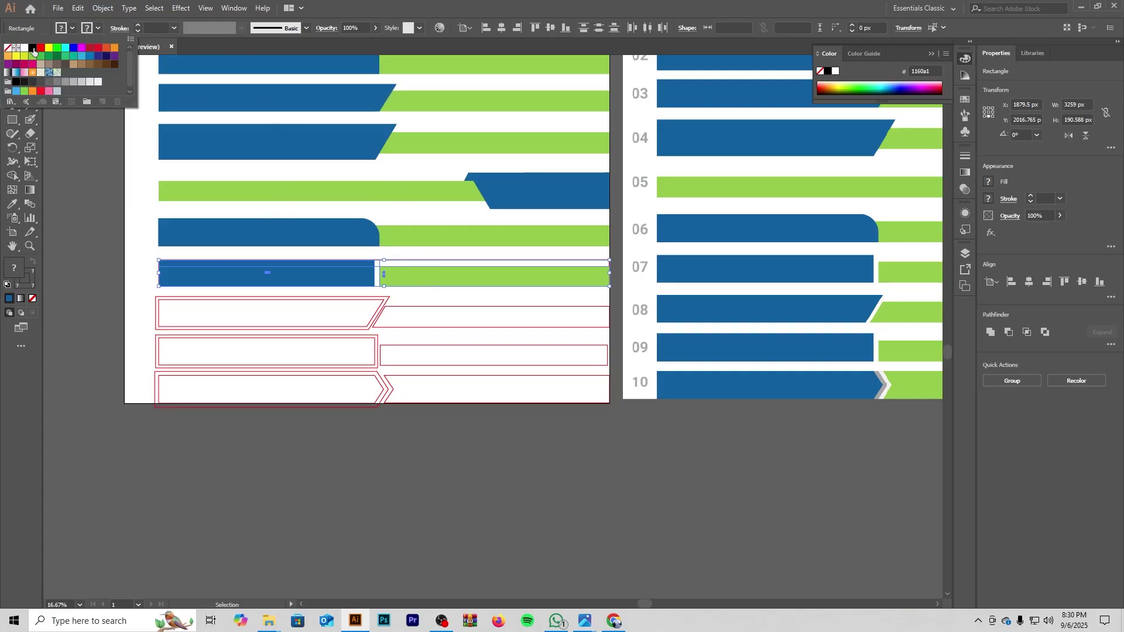
left_click(8, 47)
left_click(68, 177)
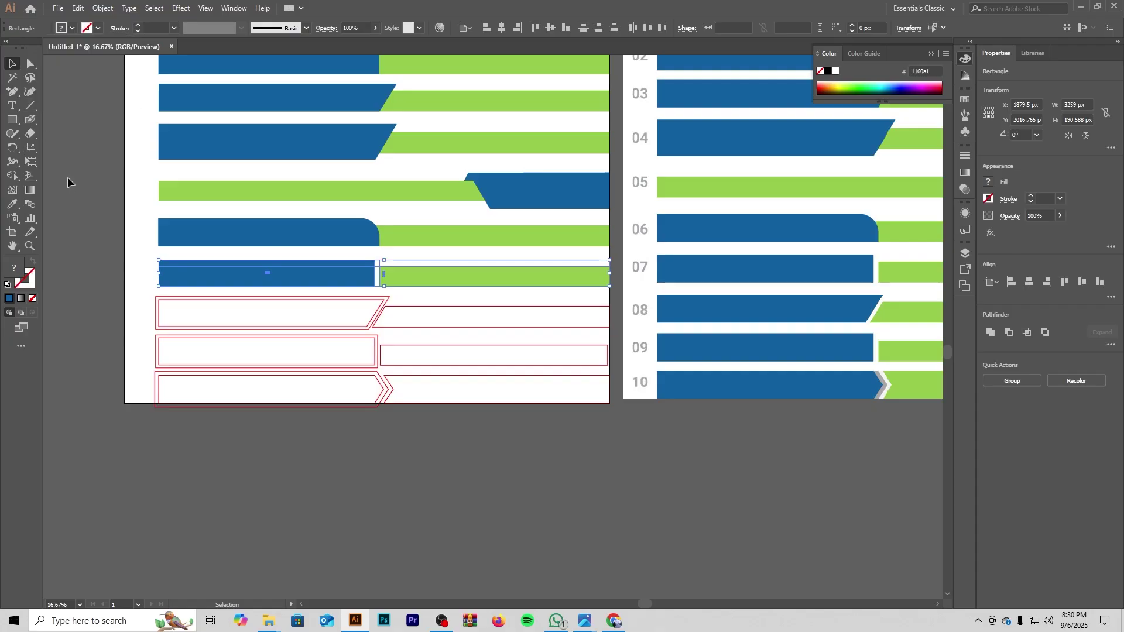
left_click(79, 172)
Step: Fill row 8's inner slanted outline with the blue sampled from row 7's rectangle using the Eyedropper
scroll(388, 286, "up", 2)
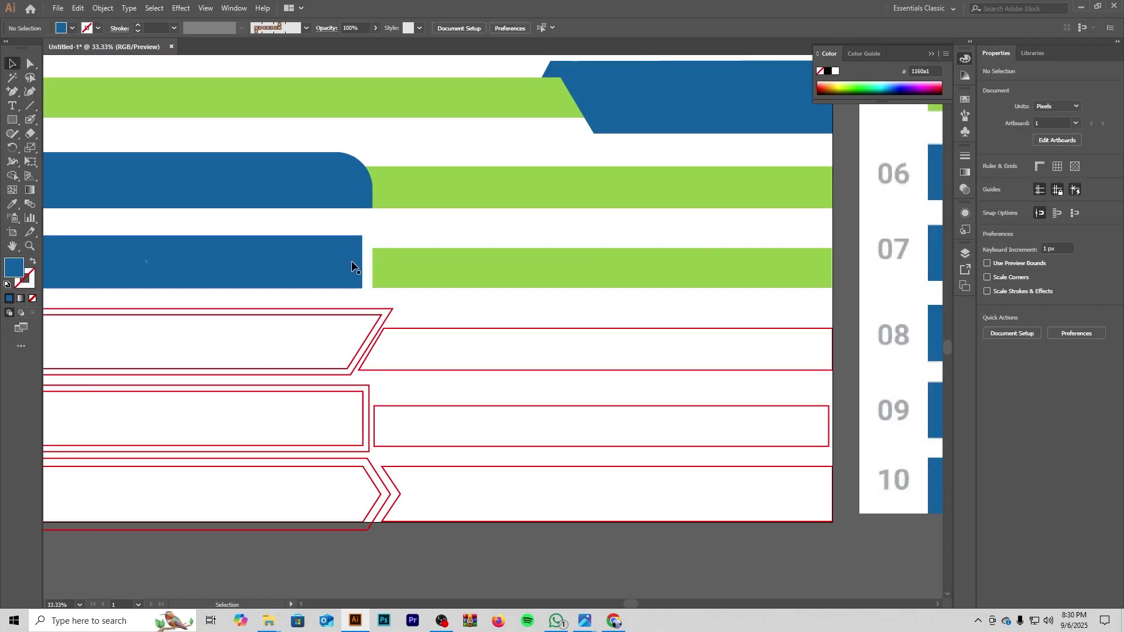
scroll(367, 268, "up", 4)
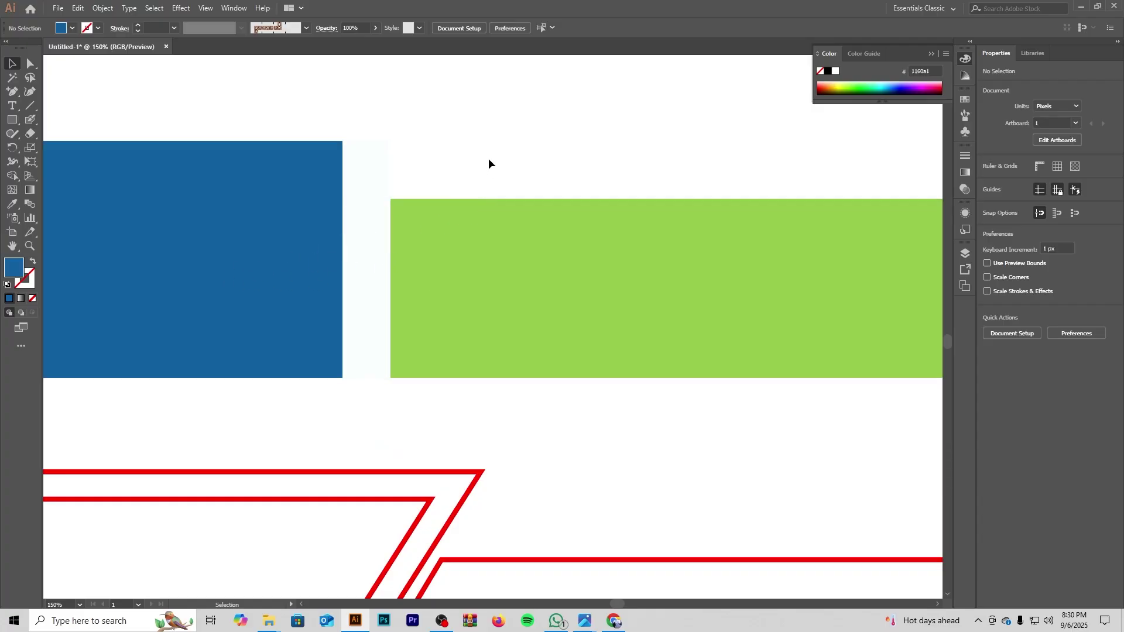
scroll(488, 160, "down", 4)
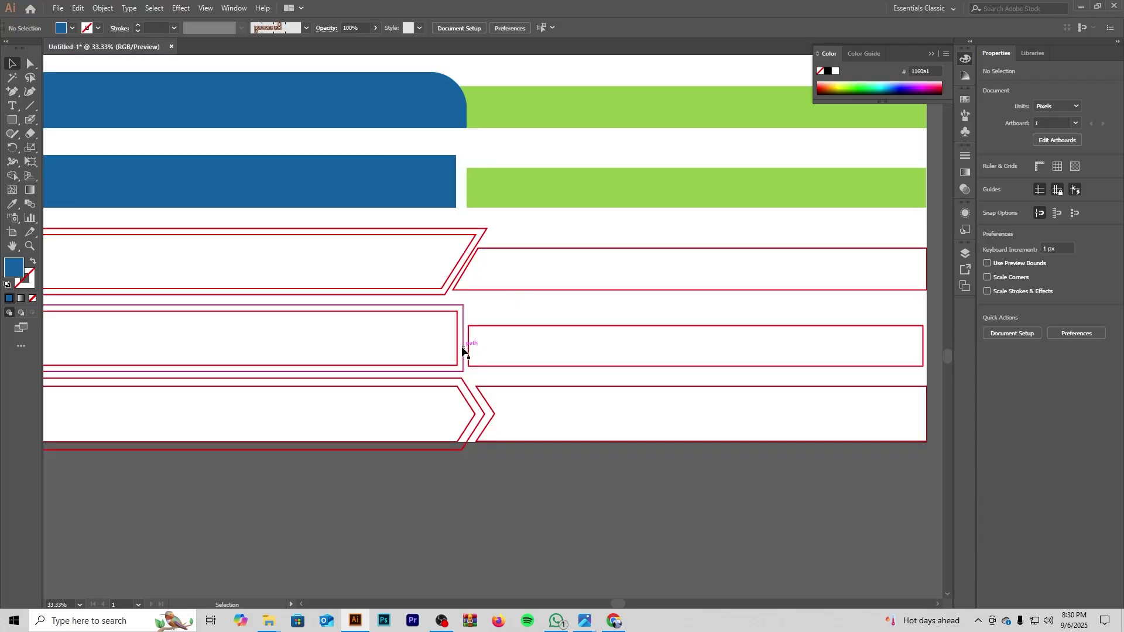
scroll(466, 337, "down", 3)
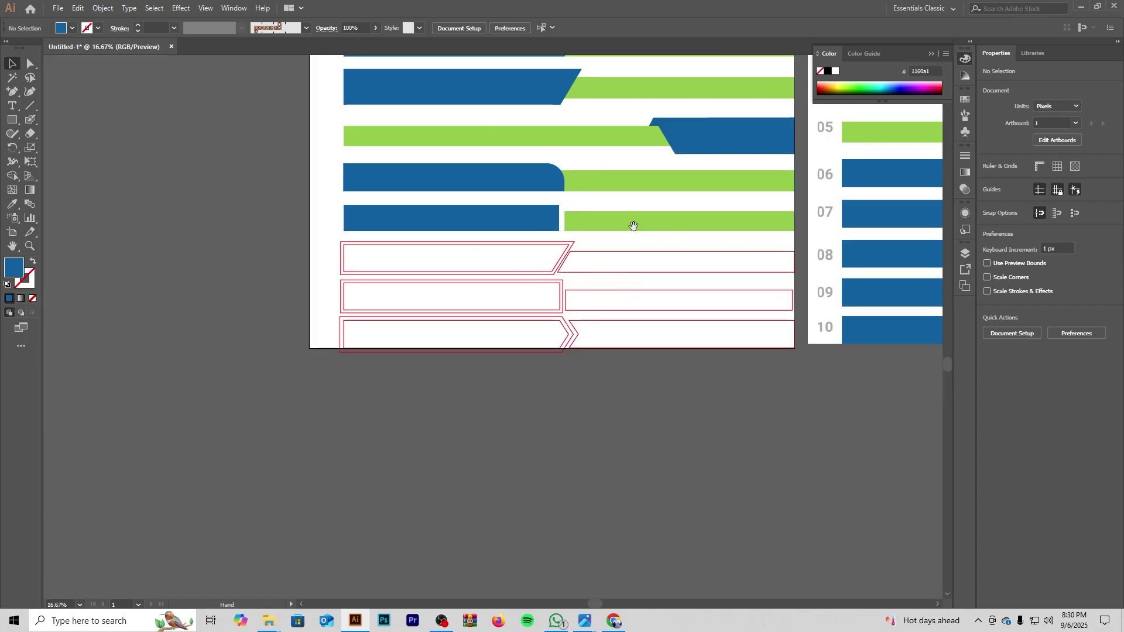
left_click_drag(632, 226, 448, 211)
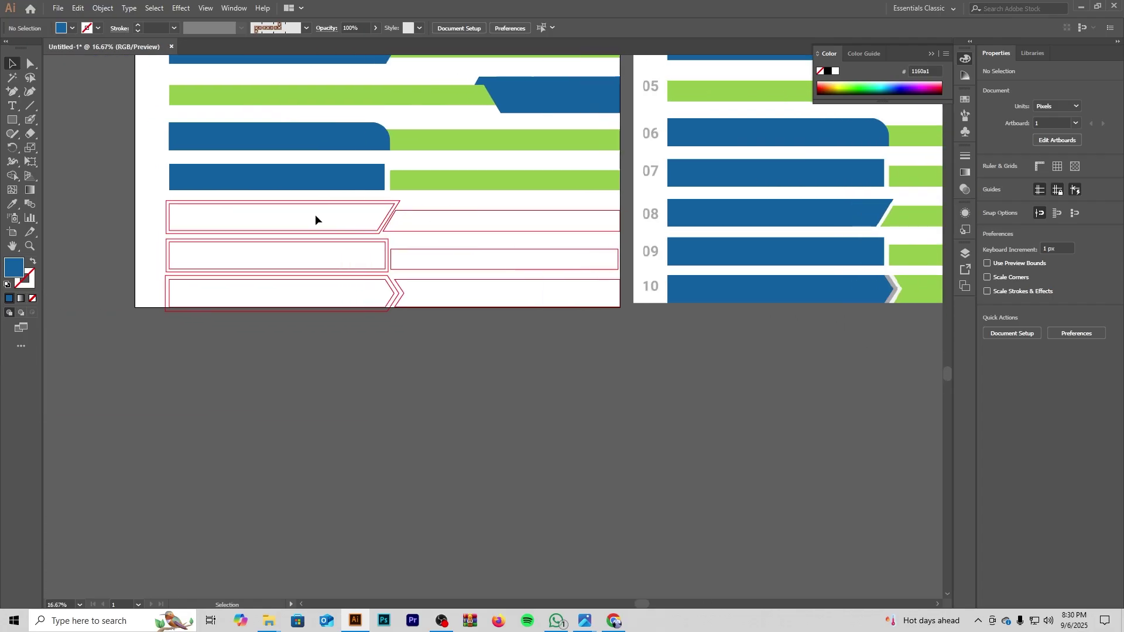
scroll(293, 216, "up", 2)
left_click(342, 192)
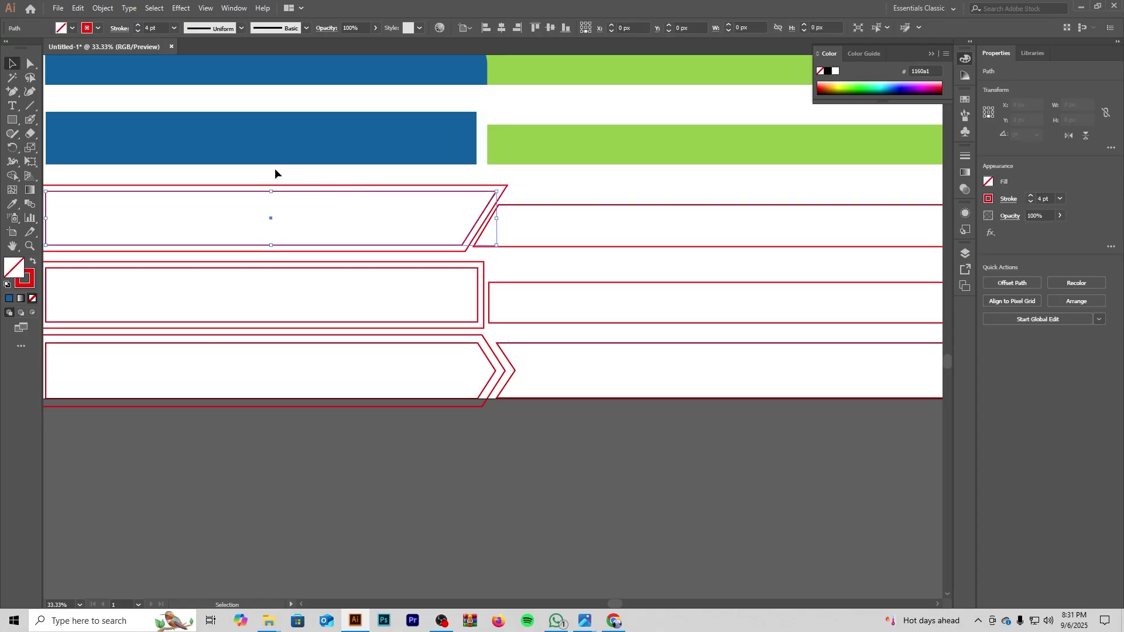
left_click(13, 205)
left_click(291, 124)
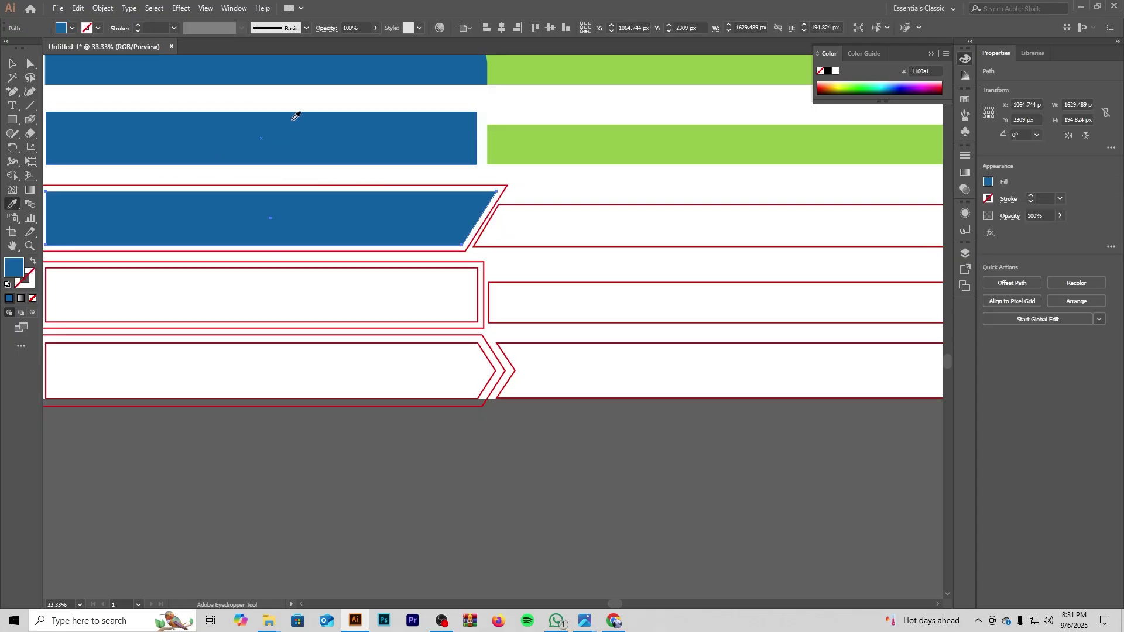
Step: Fill row 8's outer slanted outline with the near-white sampled from row 7's gap using the Eyedropper
double_click(417, 185)
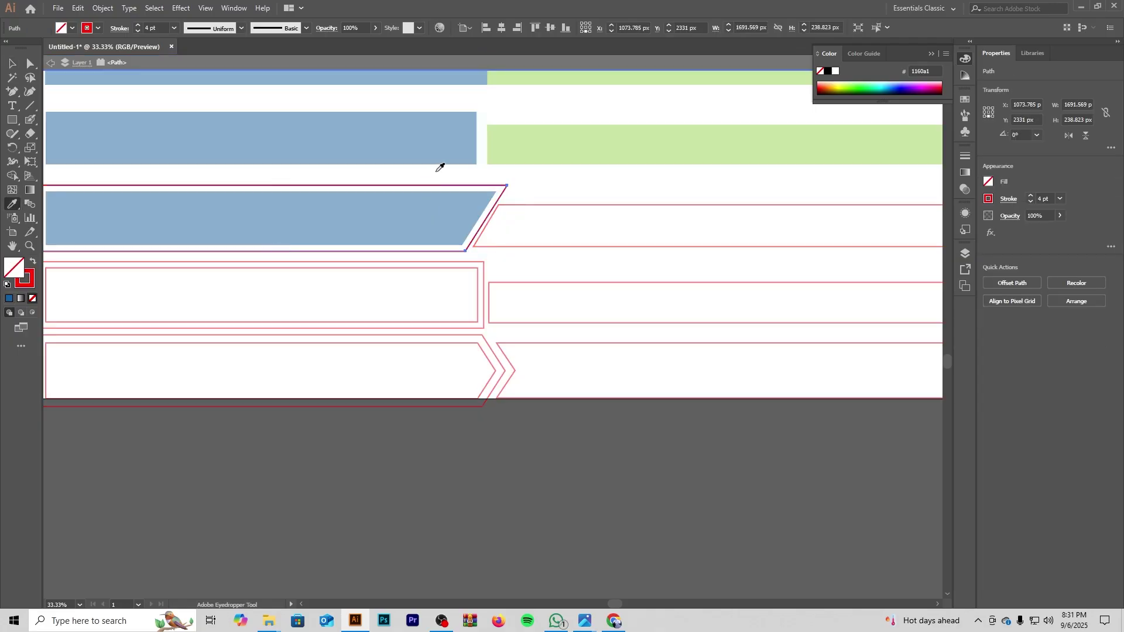
key("Escape")
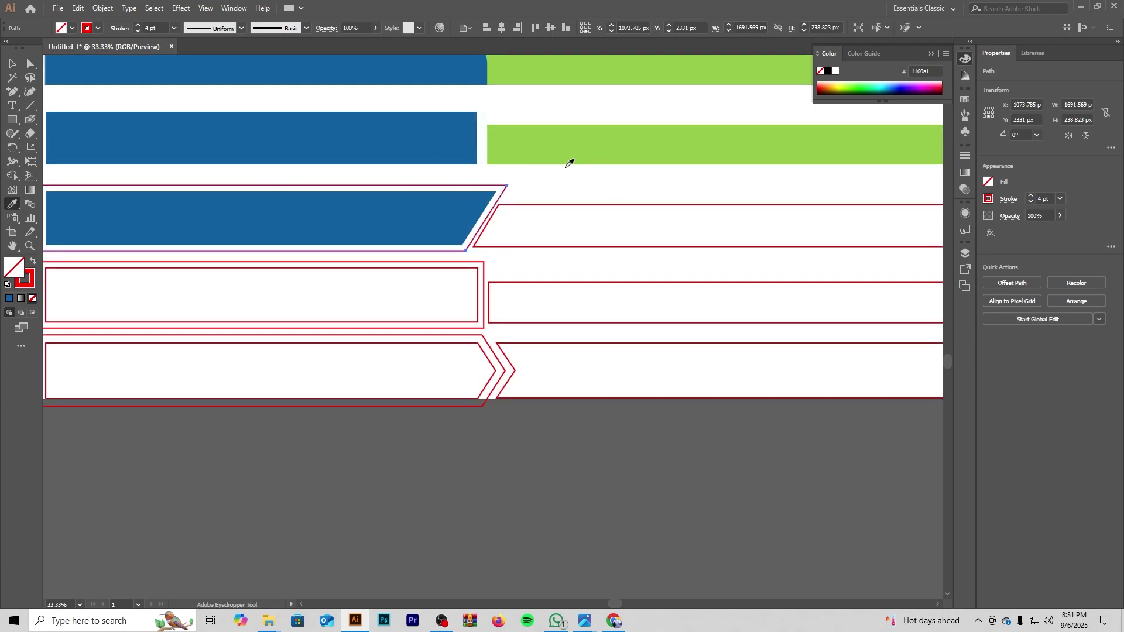
left_click(484, 140)
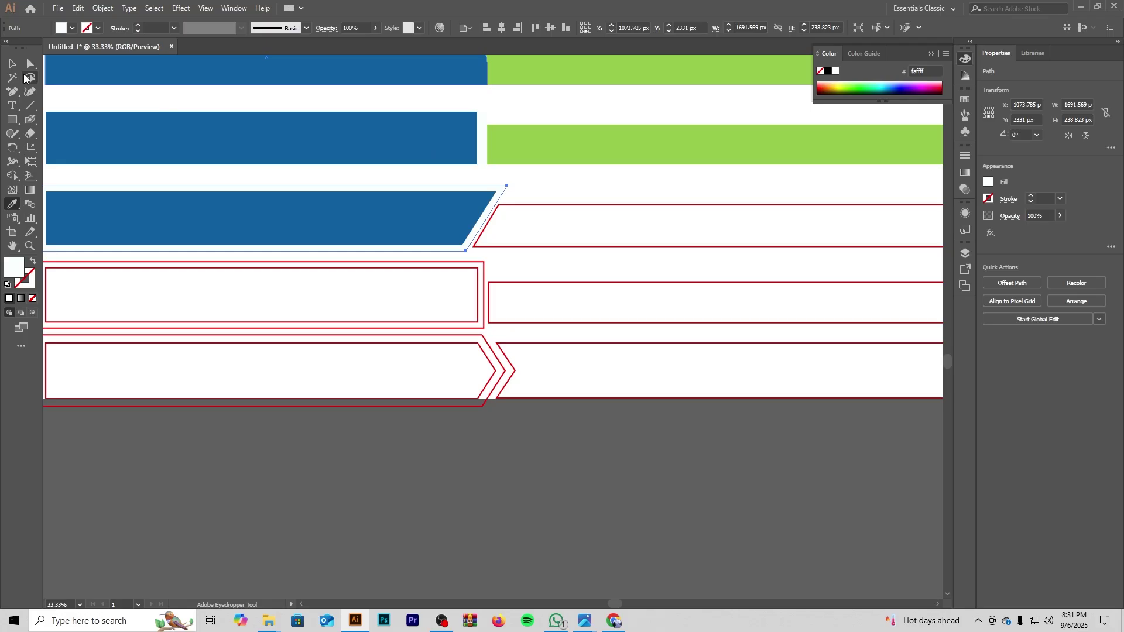
Step: Fill row 8's slanted right-hand outline with the green sampled from row 7's green rectangle using the Eyedropper, and deselect it
left_click(12, 63)
left_click(578, 207)
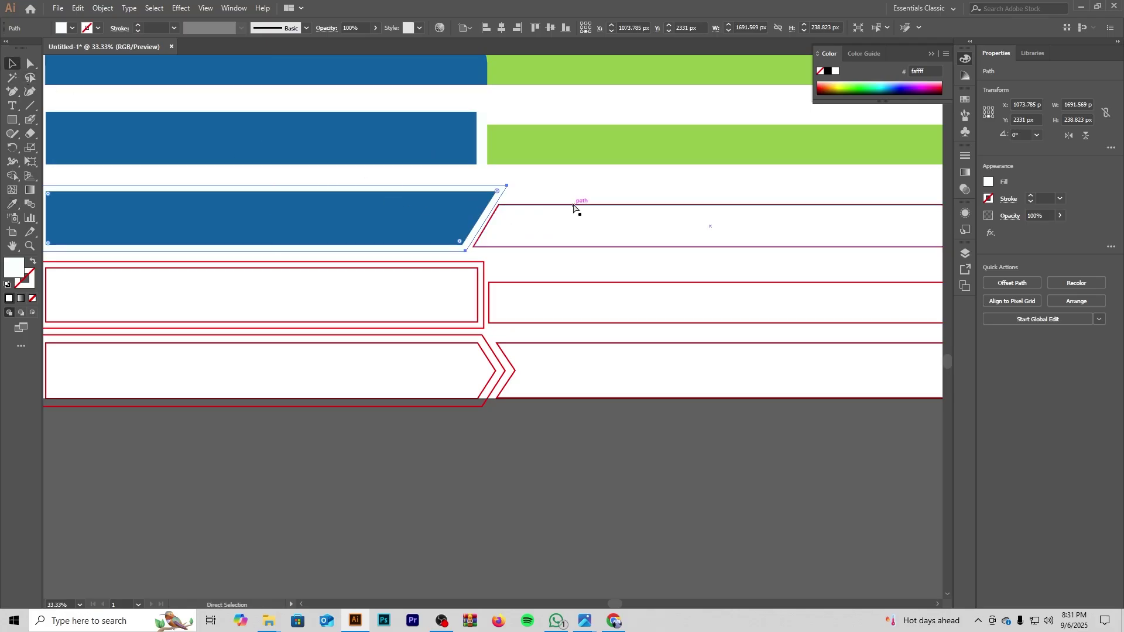
key("i")
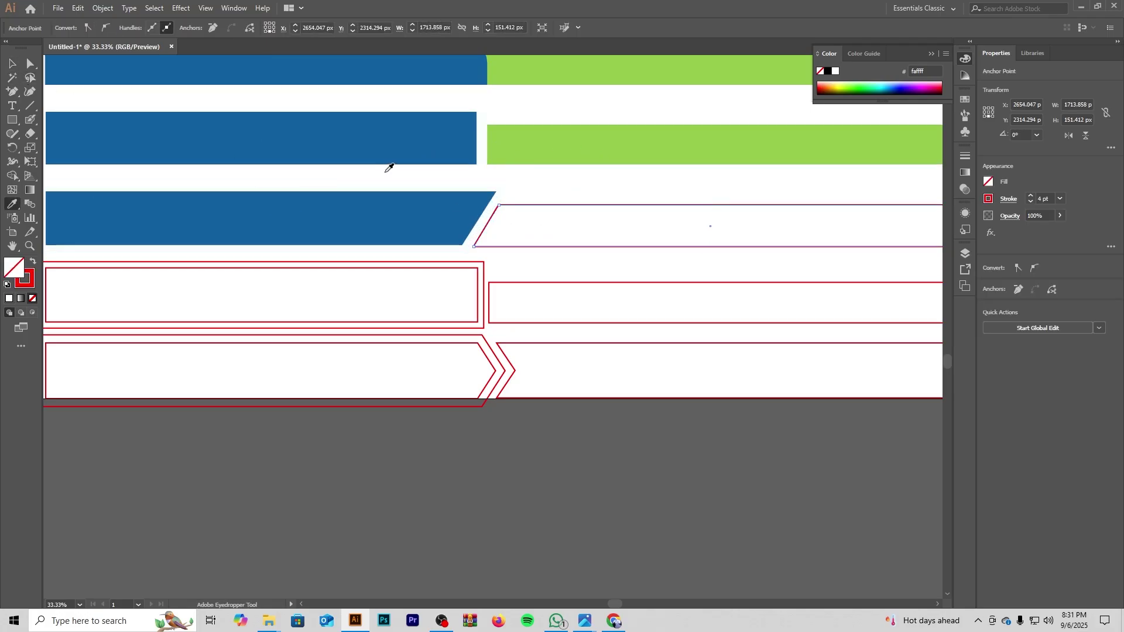
left_click(532, 142)
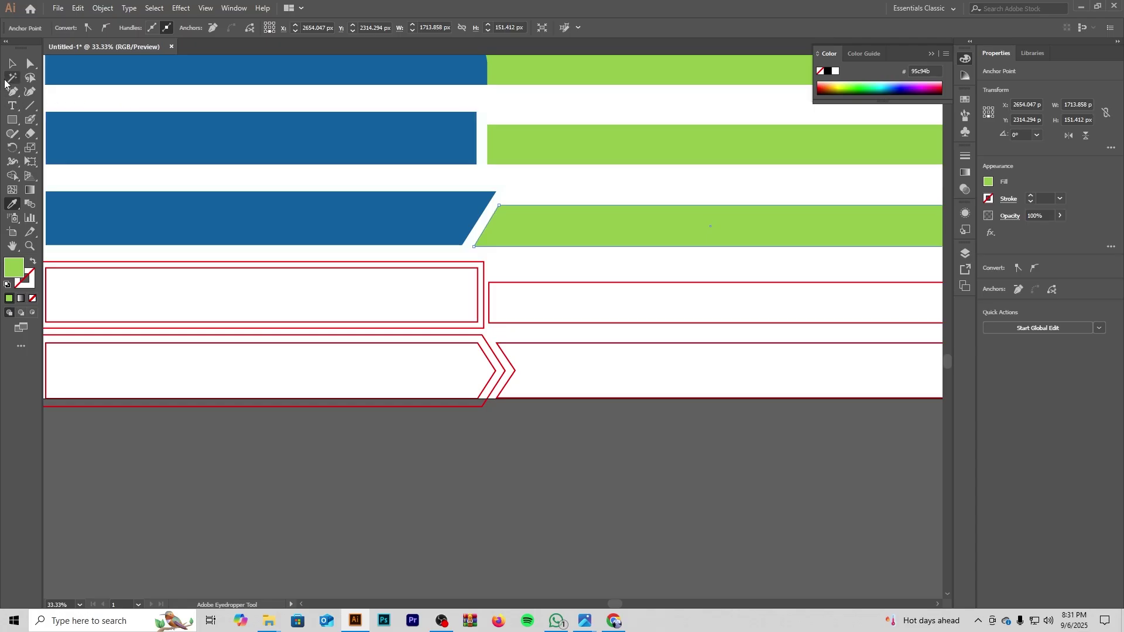
left_click(11, 63)
scroll(451, 421, "down", 4)
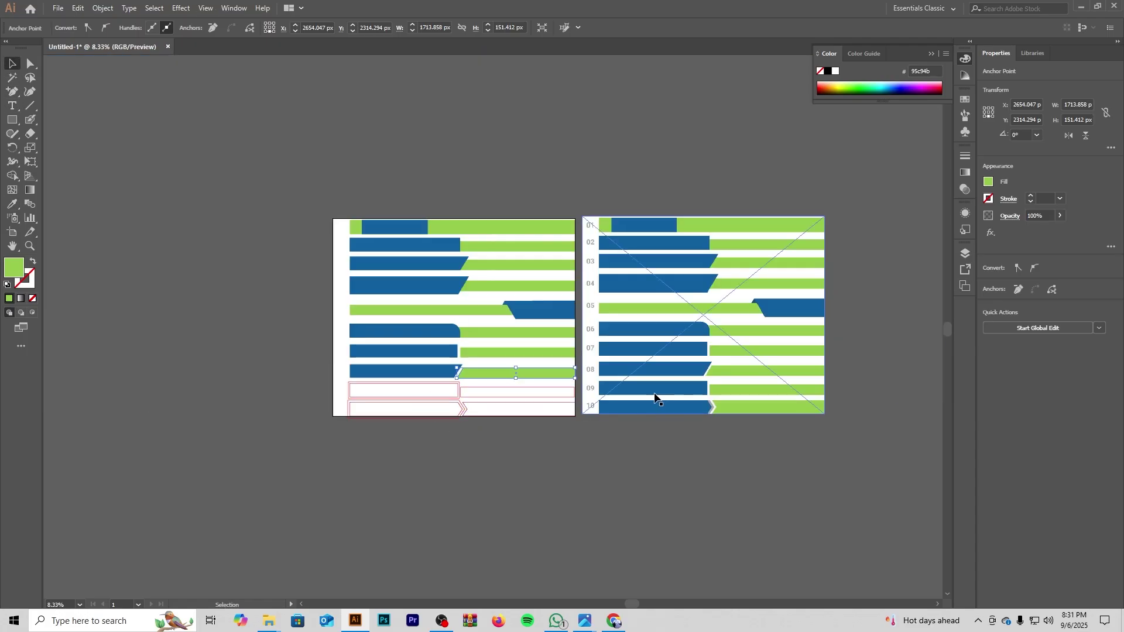
left_click(596, 452)
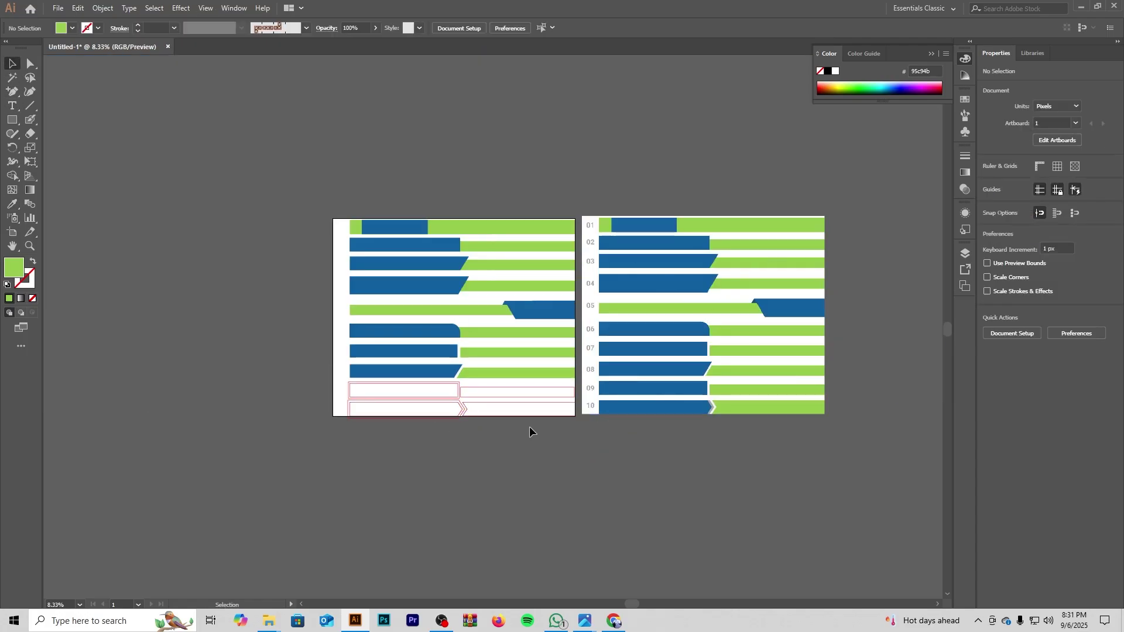
Step: Fill row 9's inner rectangle with the blue sampled from row 8's slanted shape using the Eyedropper
scroll(529, 425, "up", 2)
scroll(515, 448, "down", 1)
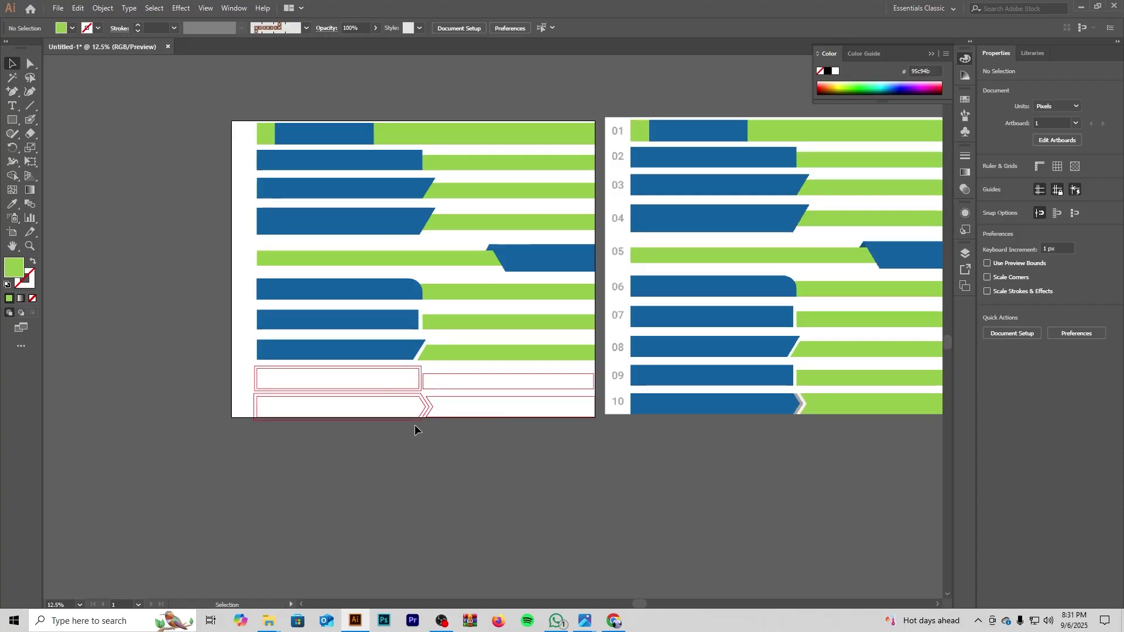
scroll(404, 429, "up", 1)
scroll(371, 354, "up", 2)
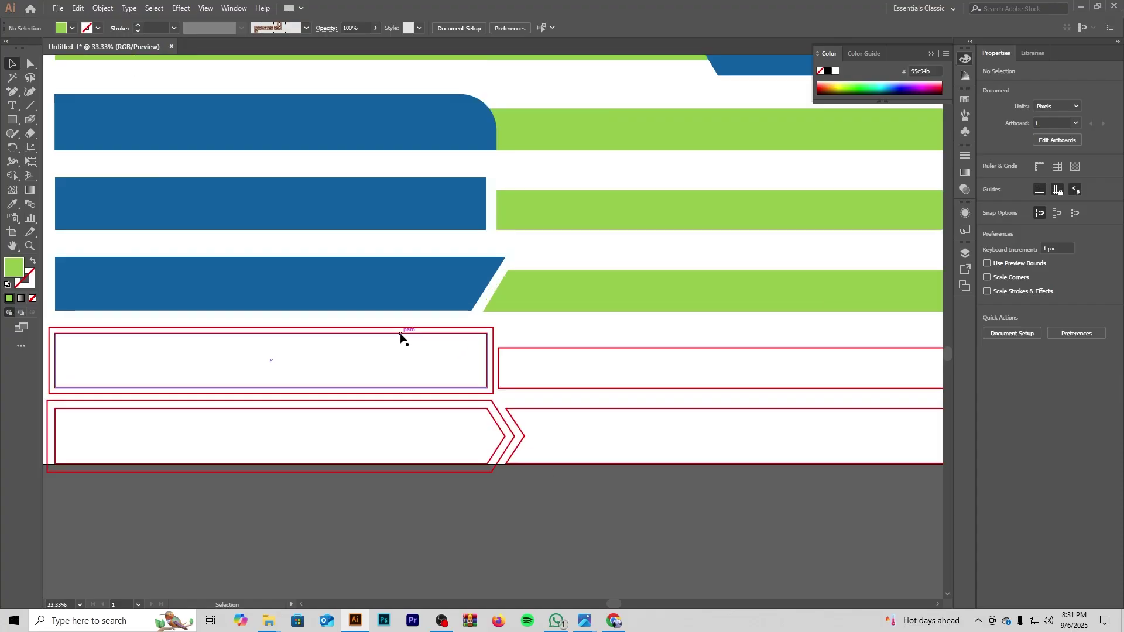
left_click(388, 349)
left_click(12, 204)
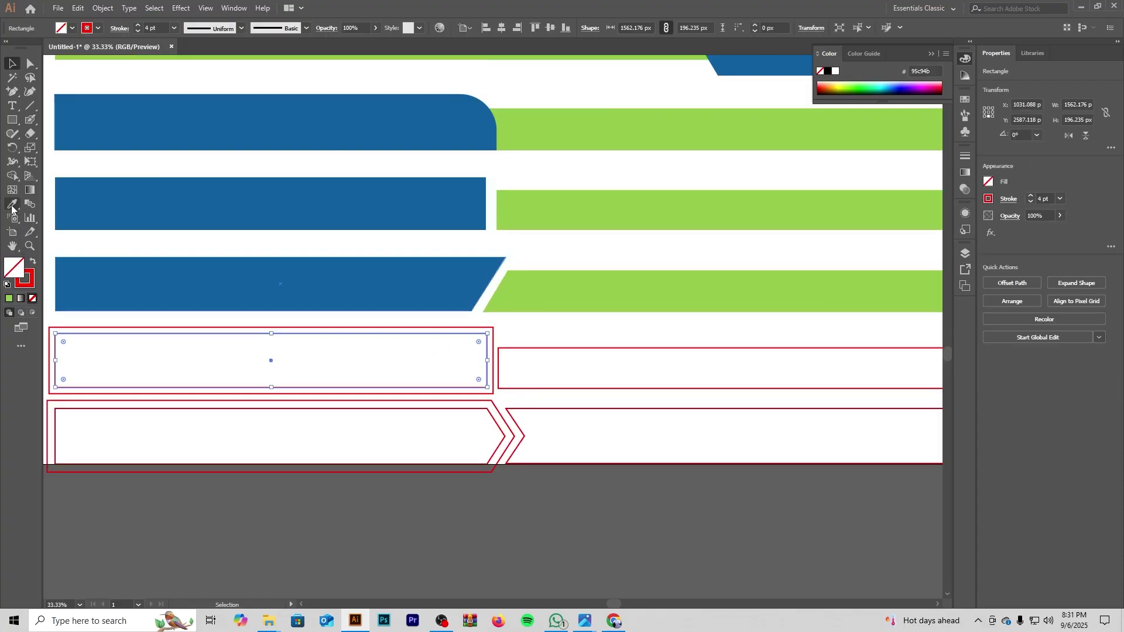
left_click(278, 266)
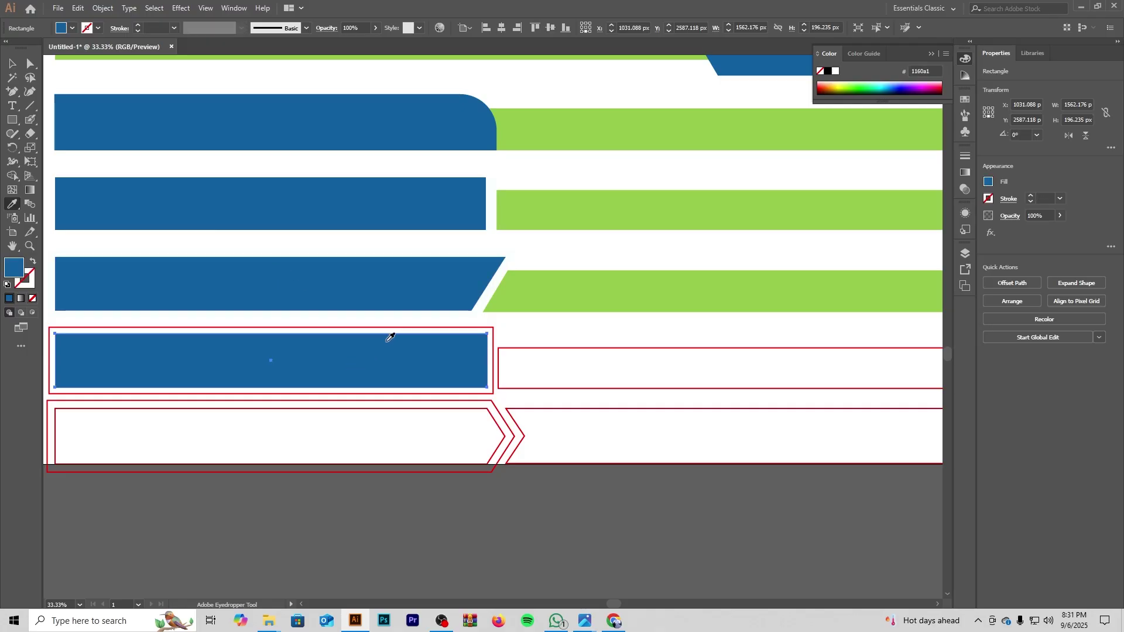
Step: Fill row 9's outer rectangle with the near-white of row 8's gap and its right-hand rectangle with row 8's green using the Eyedropper
scroll(392, 337, "up", 4)
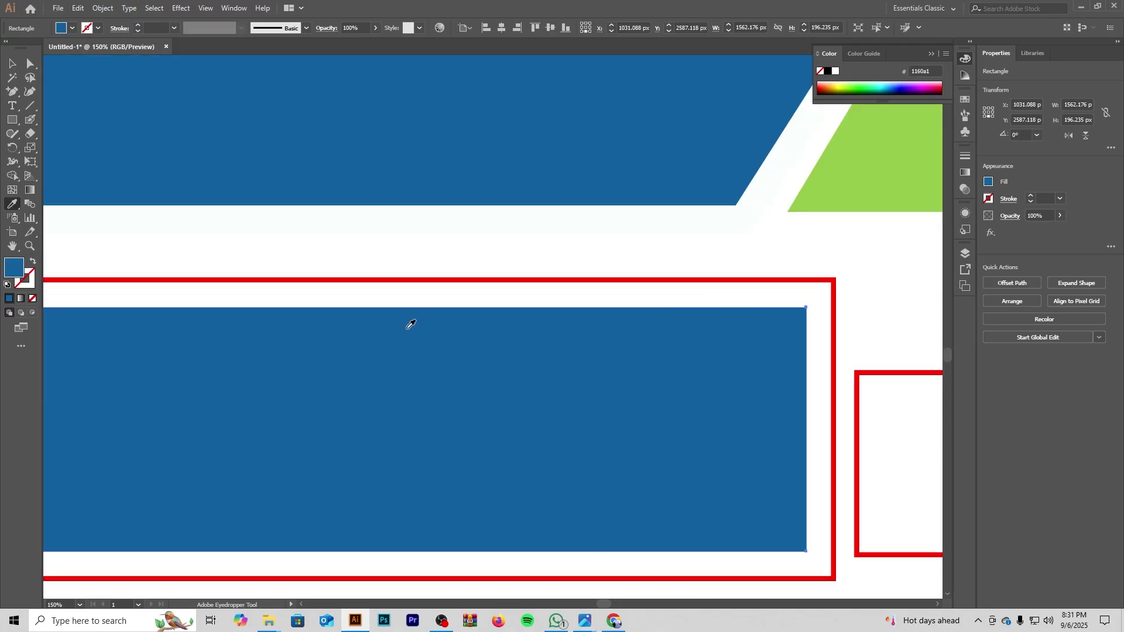
left_click(421, 282, "ctrl")
scroll(421, 281, "down", 2)
left_click(594, 202)
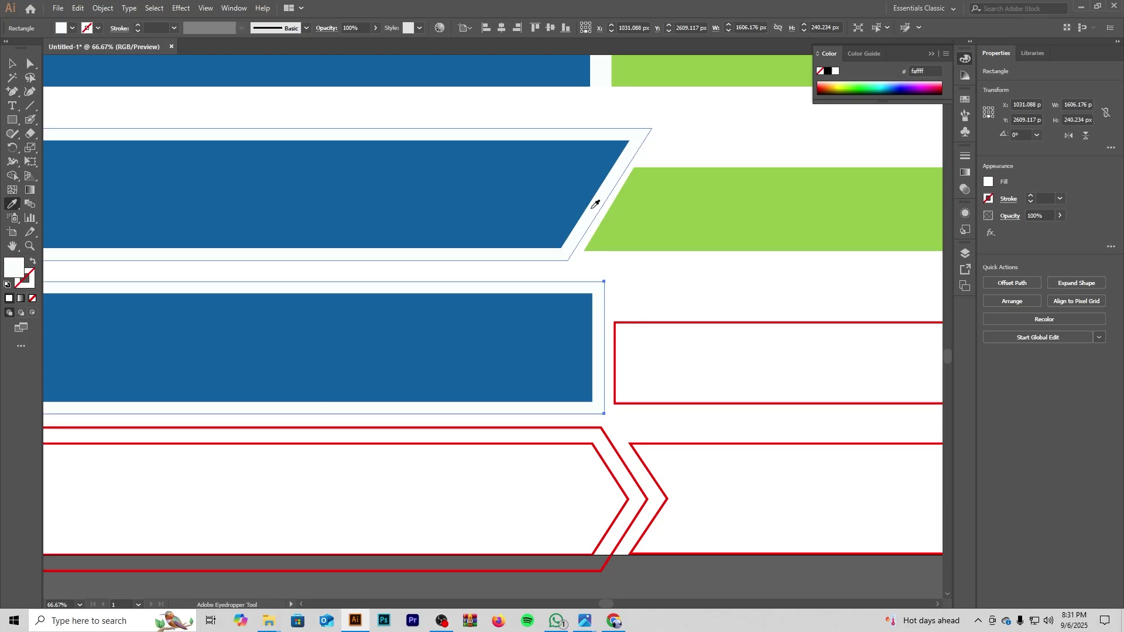
left_click(730, 323, "ctrl")
left_click(745, 213)
Step: Fill row 10's inner arrow-shaped outline with the blue sampled from row 9's rectangle using the Eyedropper
scroll(617, 314, "down", 4)
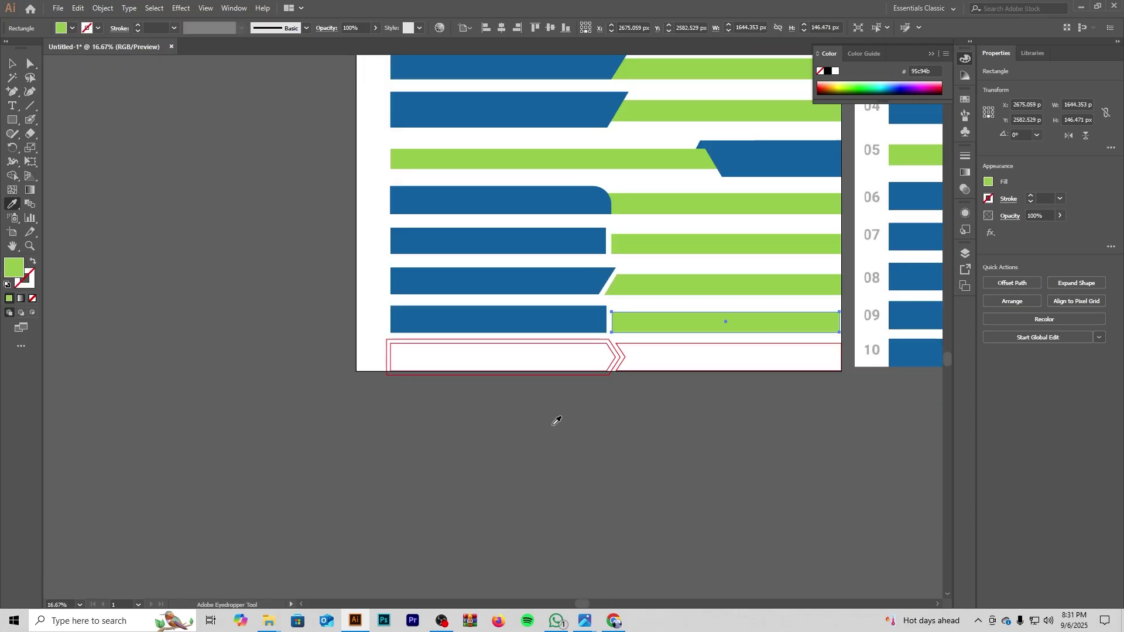
scroll(541, 416, "up", 3)
scroll(534, 404, "down", 3)
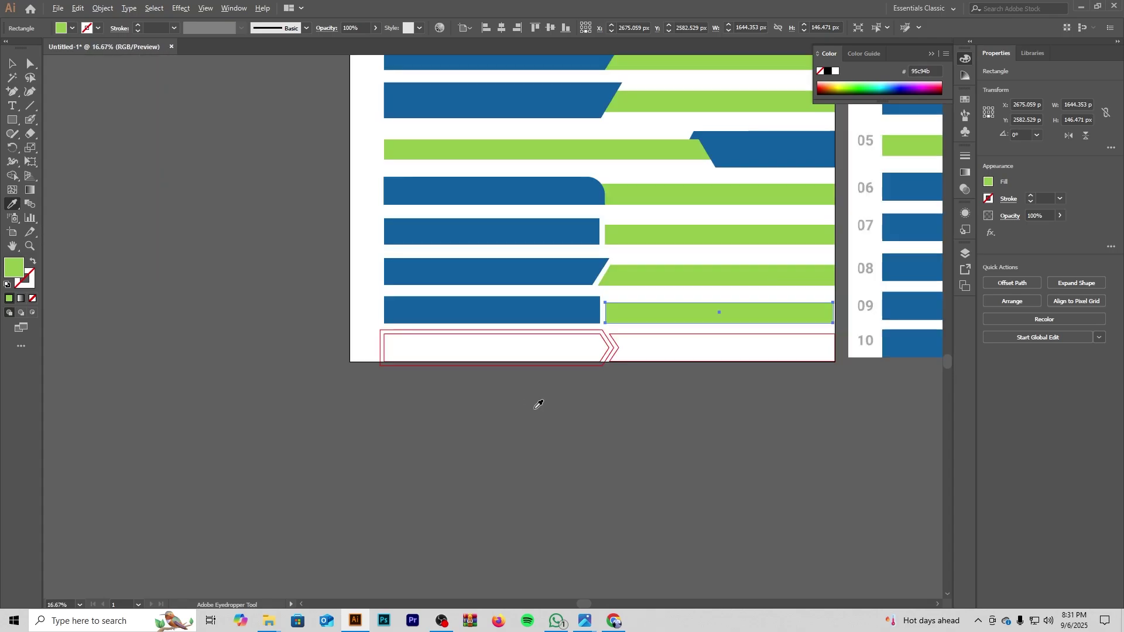
left_click_drag(741, 384, 627, 384)
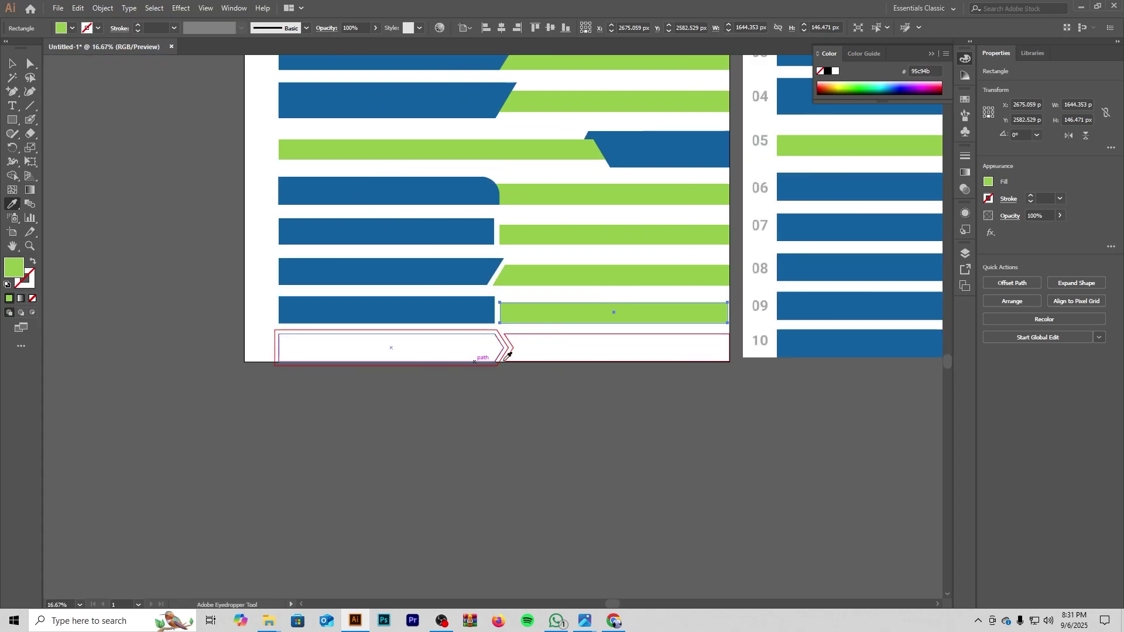
left_click_drag(538, 367, 520, 344)
scroll(361, 323, "up", 1)
key("super")
key("super")
scroll(360, 370, "up", 3)
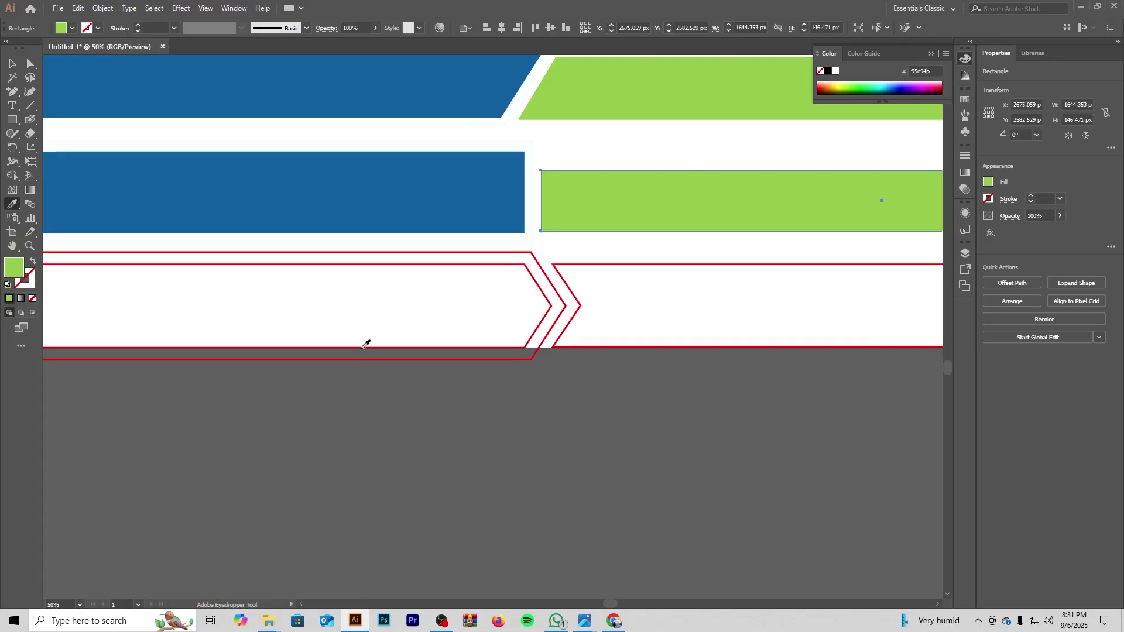
left_click(387, 278, "ctrl")
left_click(397, 266, "ctrl")
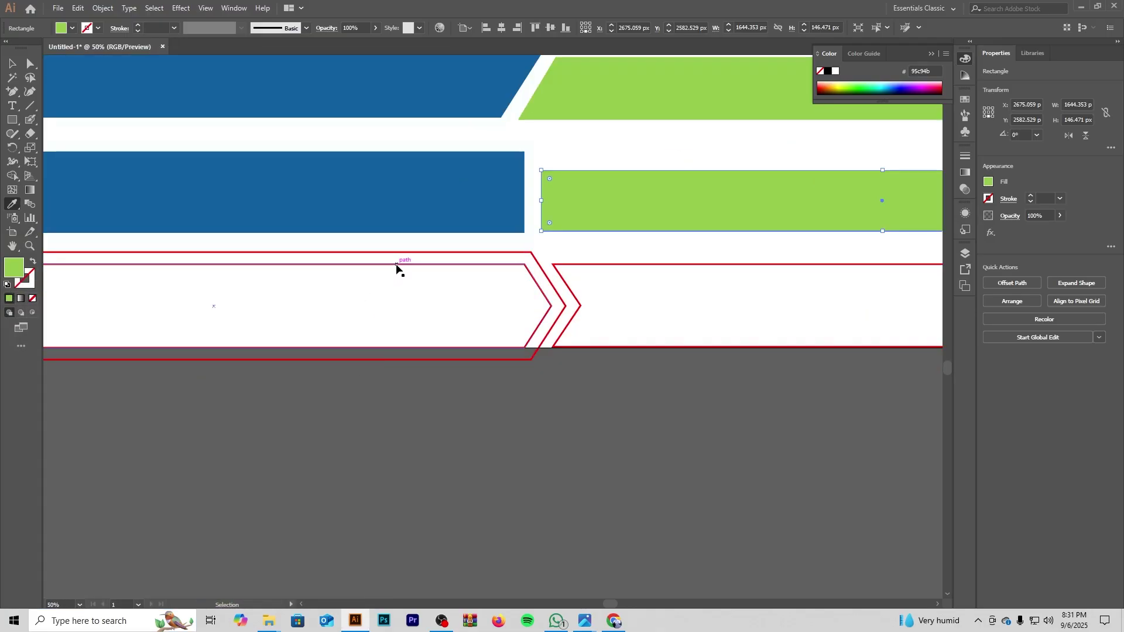
left_click(418, 215)
Step: Fill row 10's outer arrow-shaped outline with the grey sampled from the chevron edge in row 10 of the reference image
left_click(475, 253, "ctrl")
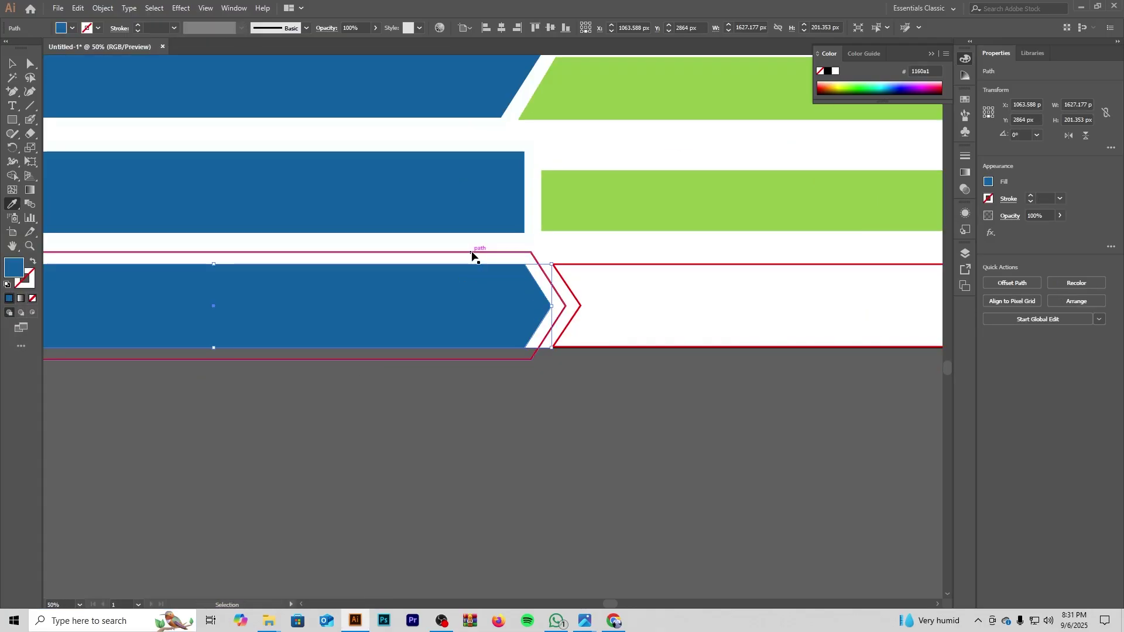
scroll(556, 324, "down", 3)
left_click_drag(773, 331, 322, 329)
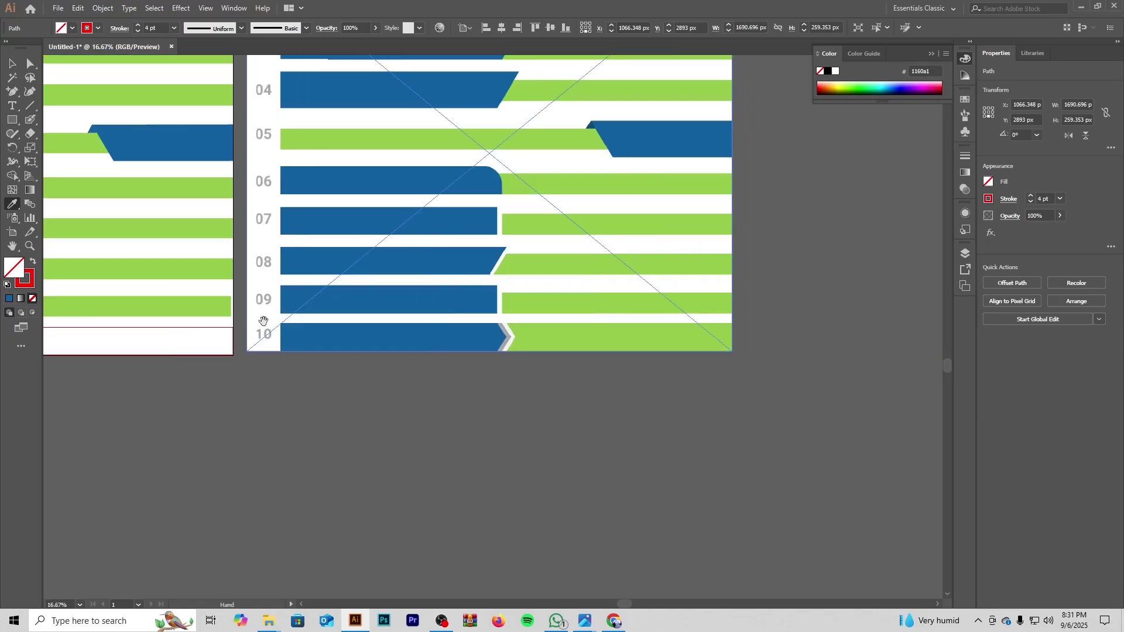
scroll(504, 340, "up", 4)
left_click(508, 337)
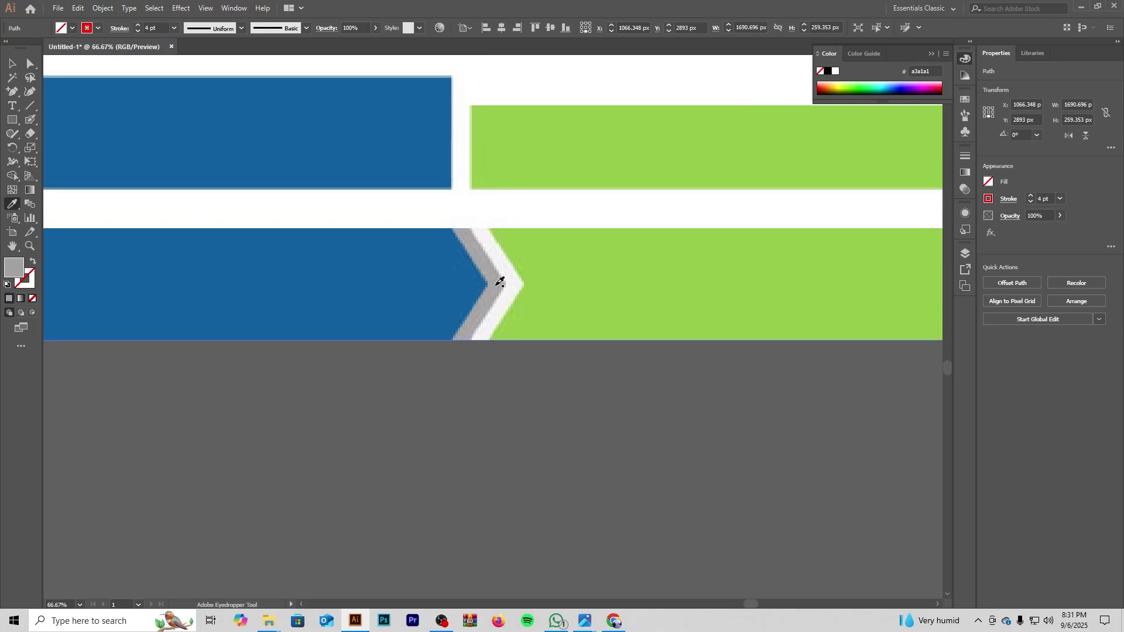
Step: Fill row 10's notched right-hand outline with the green sampled from row 9's rectangle using the Eyedropper, and deselect it
scroll(399, 324, "down", 3)
left_click_drag(388, 326, 714, 307)
left_click_drag(457, 302, 748, 306)
left_click_drag(421, 330, 547, 306)
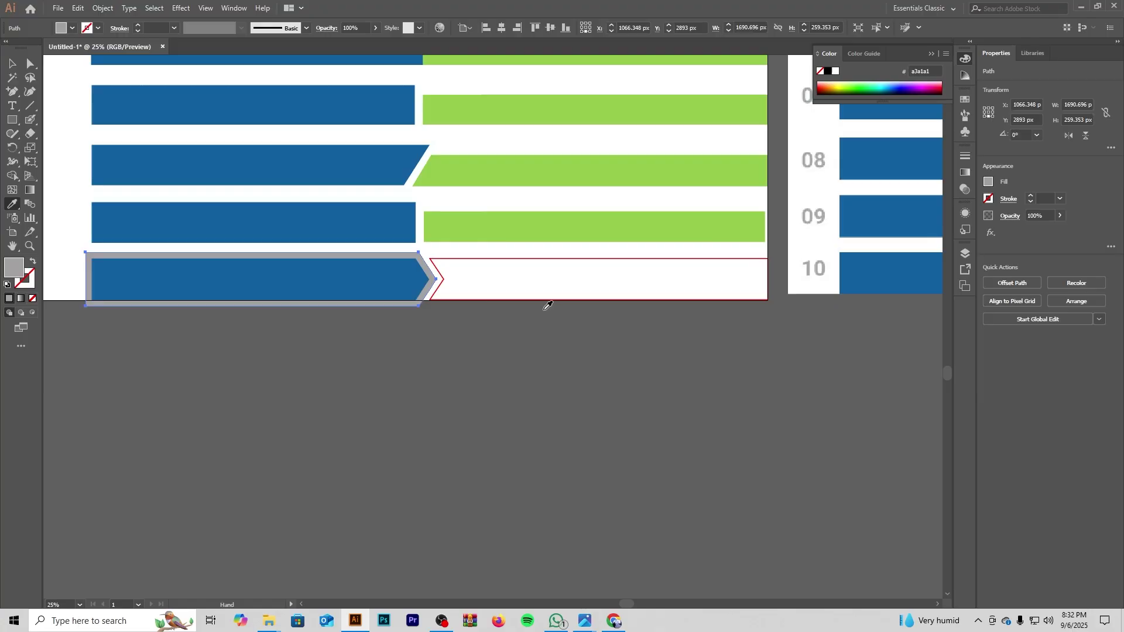
left_click(535, 260, "ctrl")
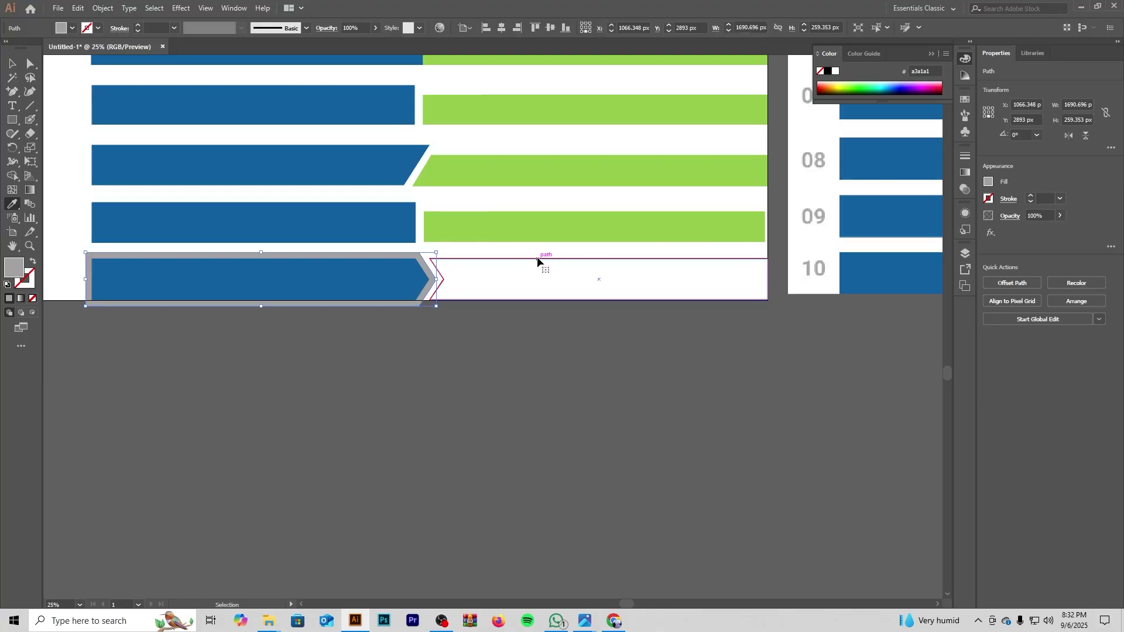
left_click(553, 226)
left_click(12, 63)
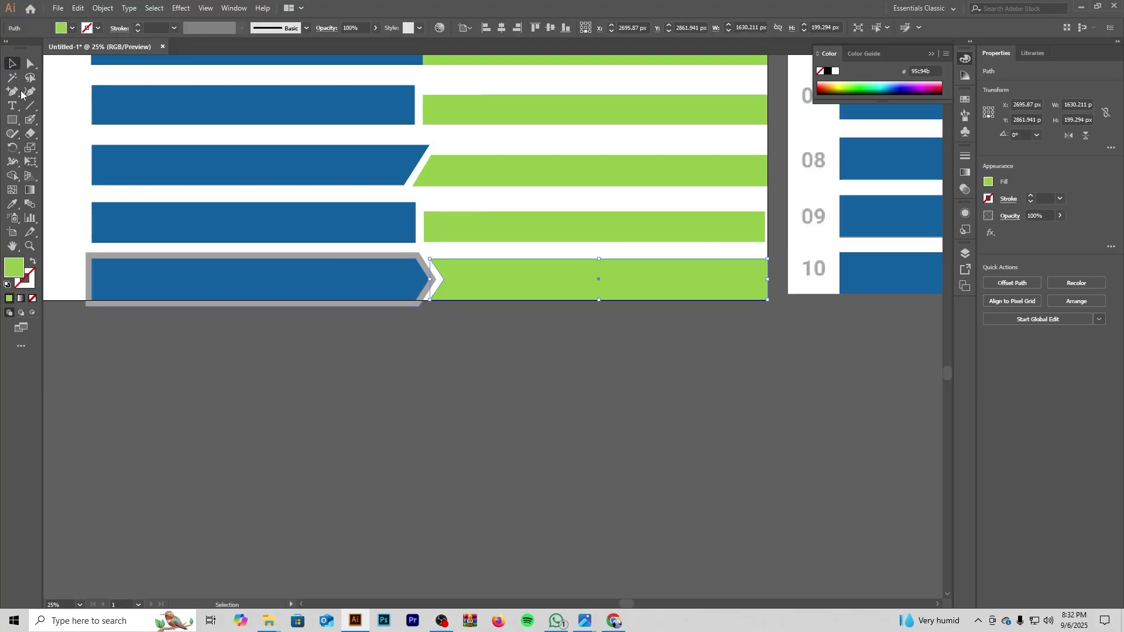
scroll(339, 432, "down", 3)
left_click(449, 481)
Step: Compare the ten coloured banner rows on the artboard with the reference image beside it
scroll(462, 470, "up", 3)
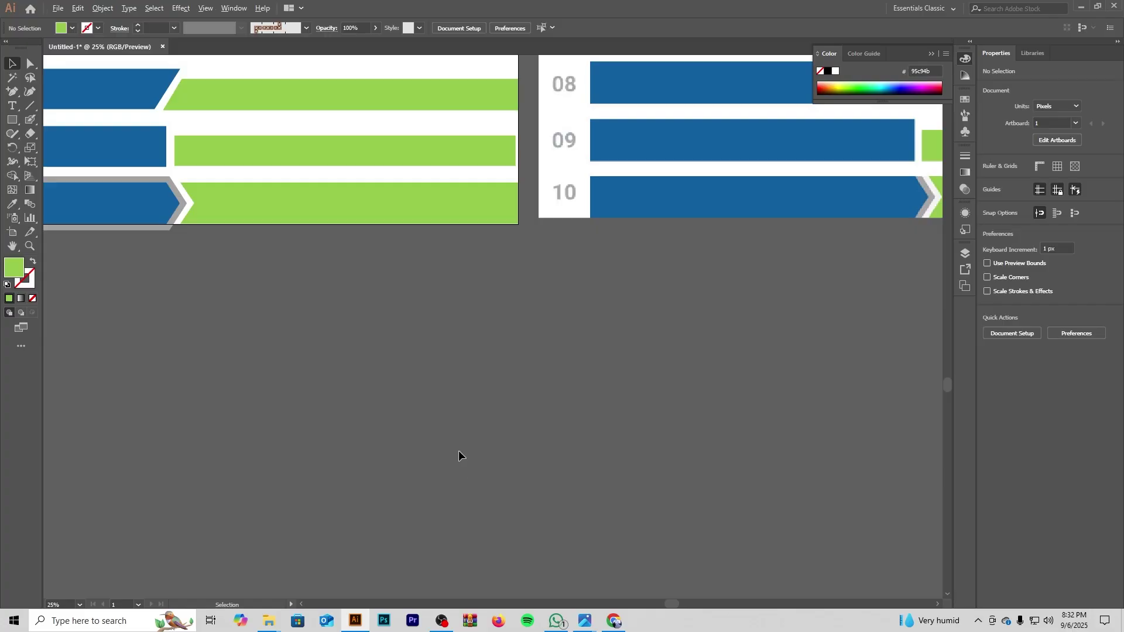
left_click_drag(460, 387, 467, 607)
left_click_drag(446, 519, 449, 564)
scroll(574, 526, "down", 1)
key("alt+space")
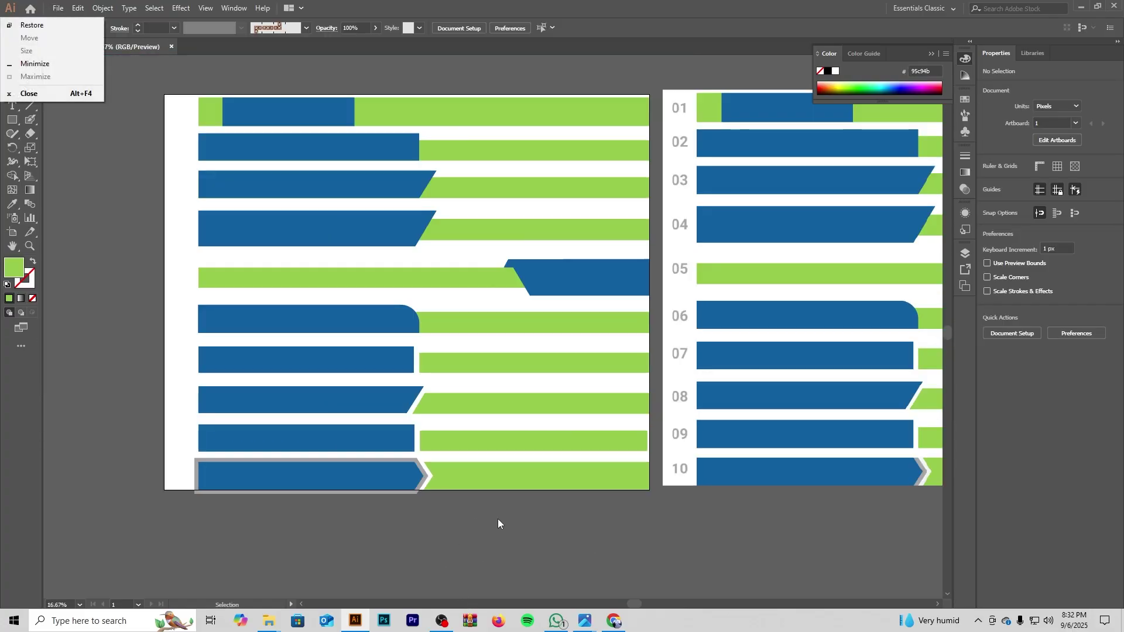
left_click(142, 296)
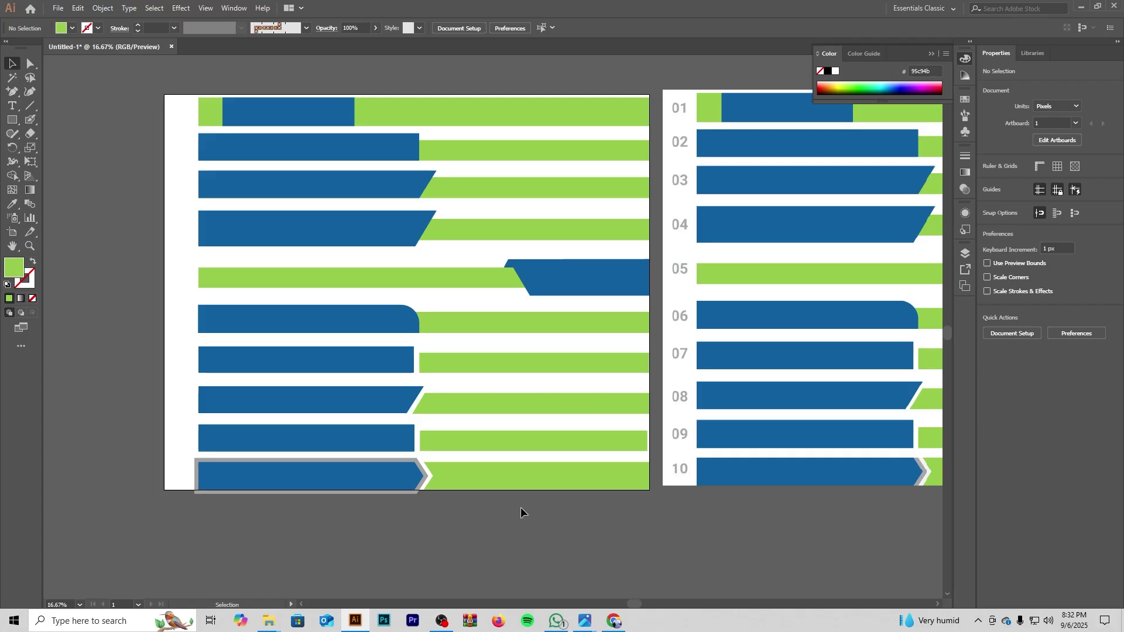
scroll(433, 552, "down", 1)
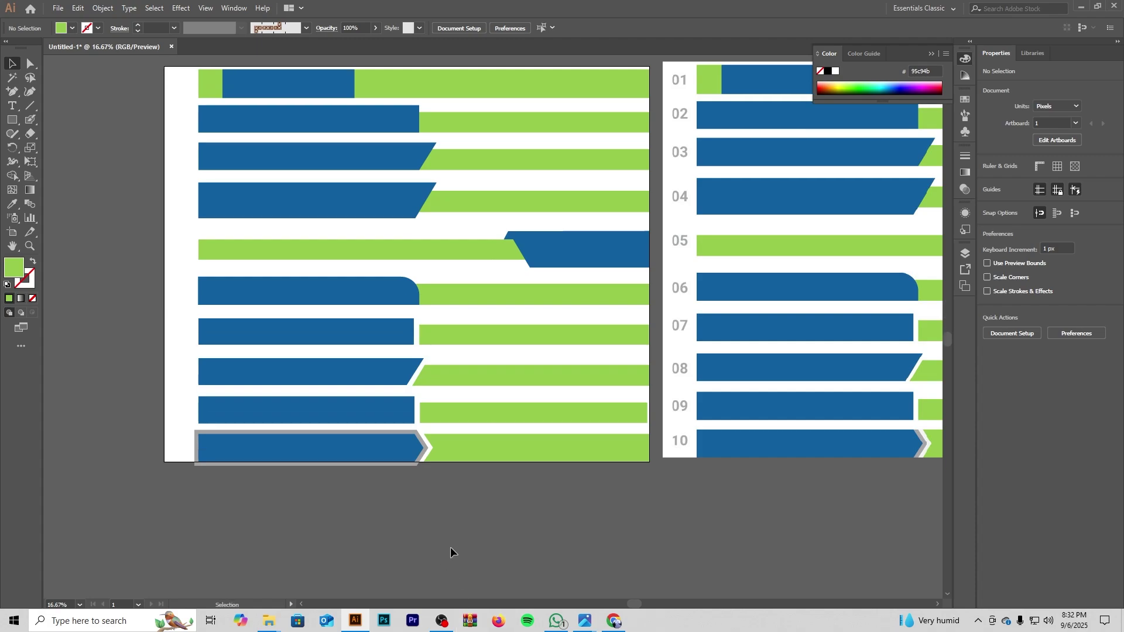
scroll(446, 529, "down", 1)
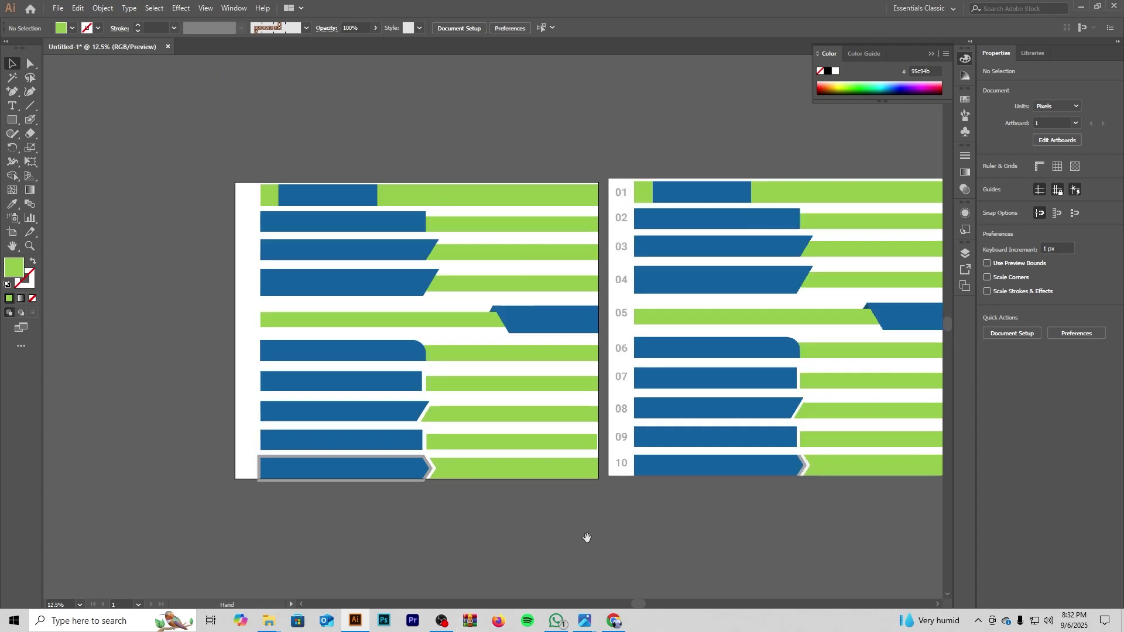
left_click_drag(587, 535, 486, 533)
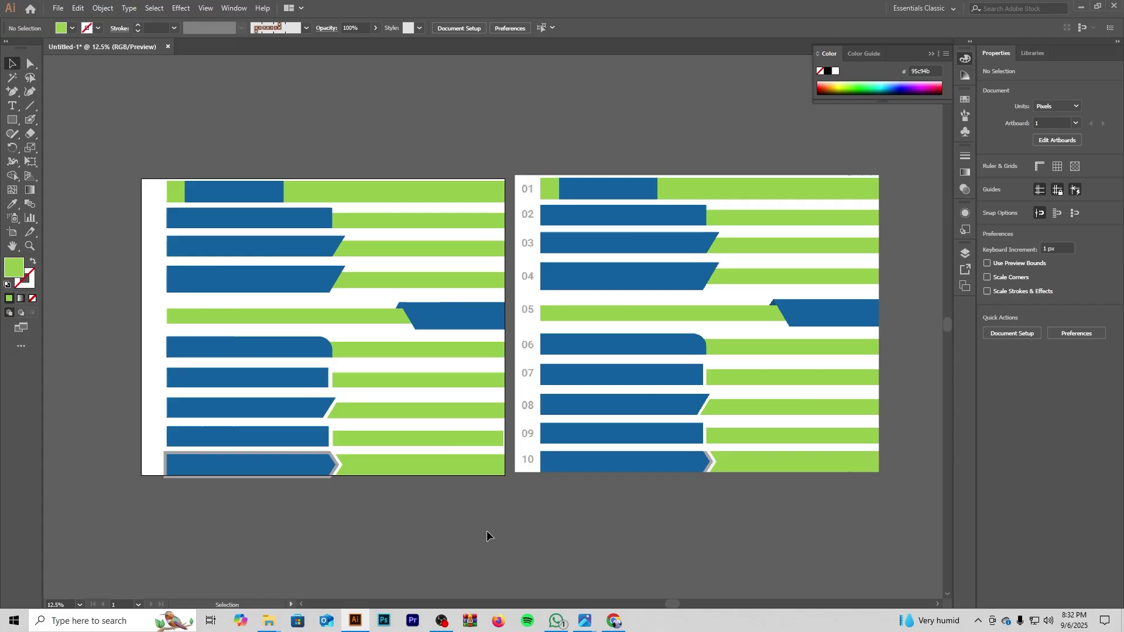